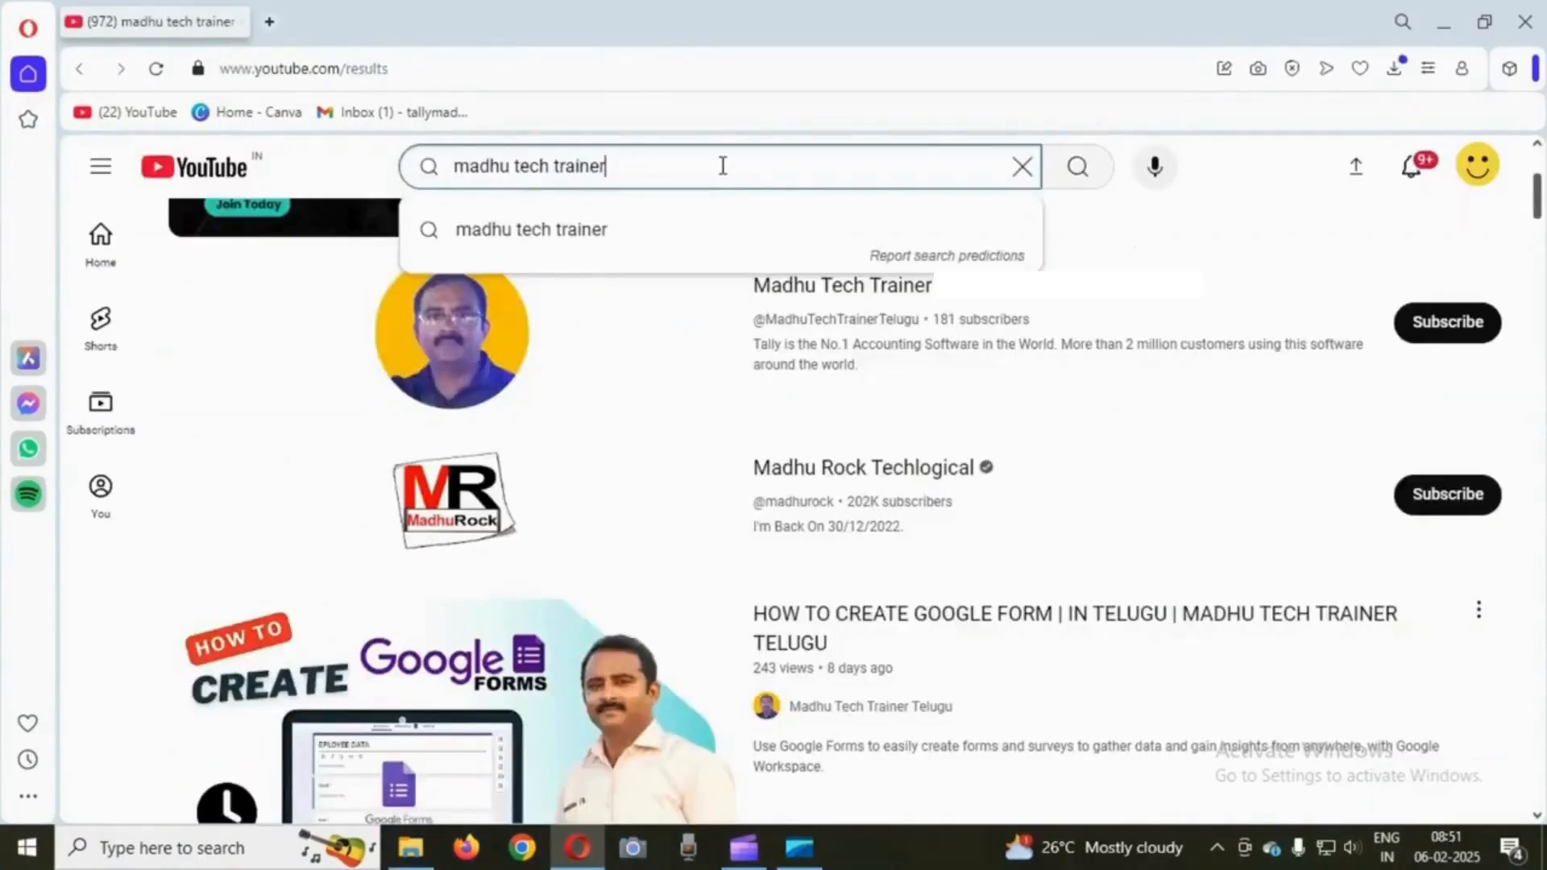
Open the Madhu Tech Trainer channel from the YouTube search results
{"action": "left_click_drag", "start_coordinate": [653, 172], "coordinate": [323, 180]}
{"action": "left_click", "coordinate": [667, 168]}
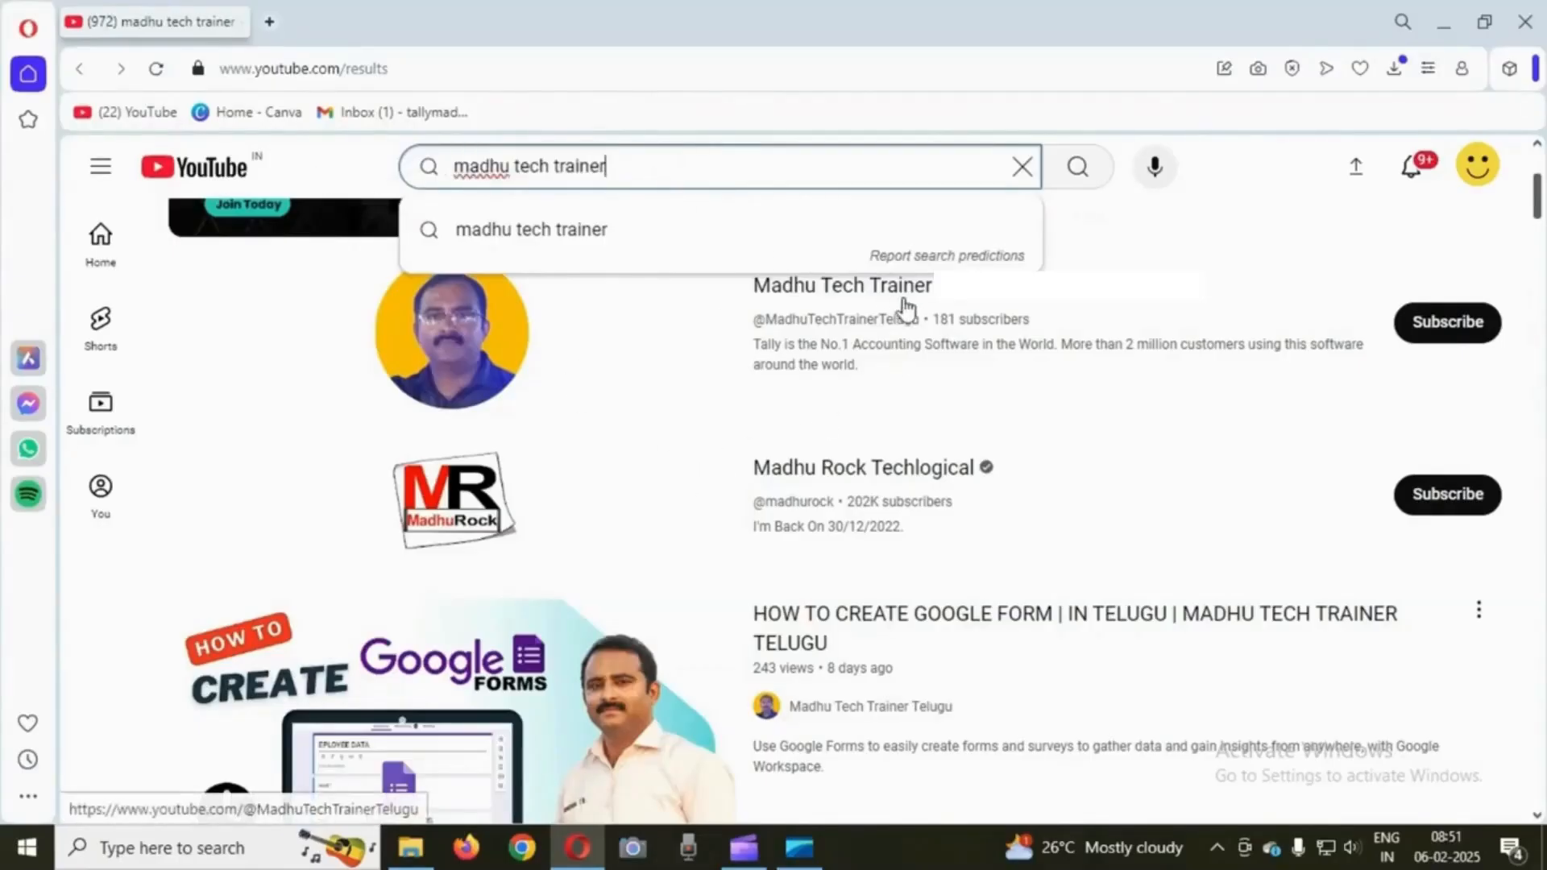
{"action": "left_click", "coordinate": [1070, 295]}
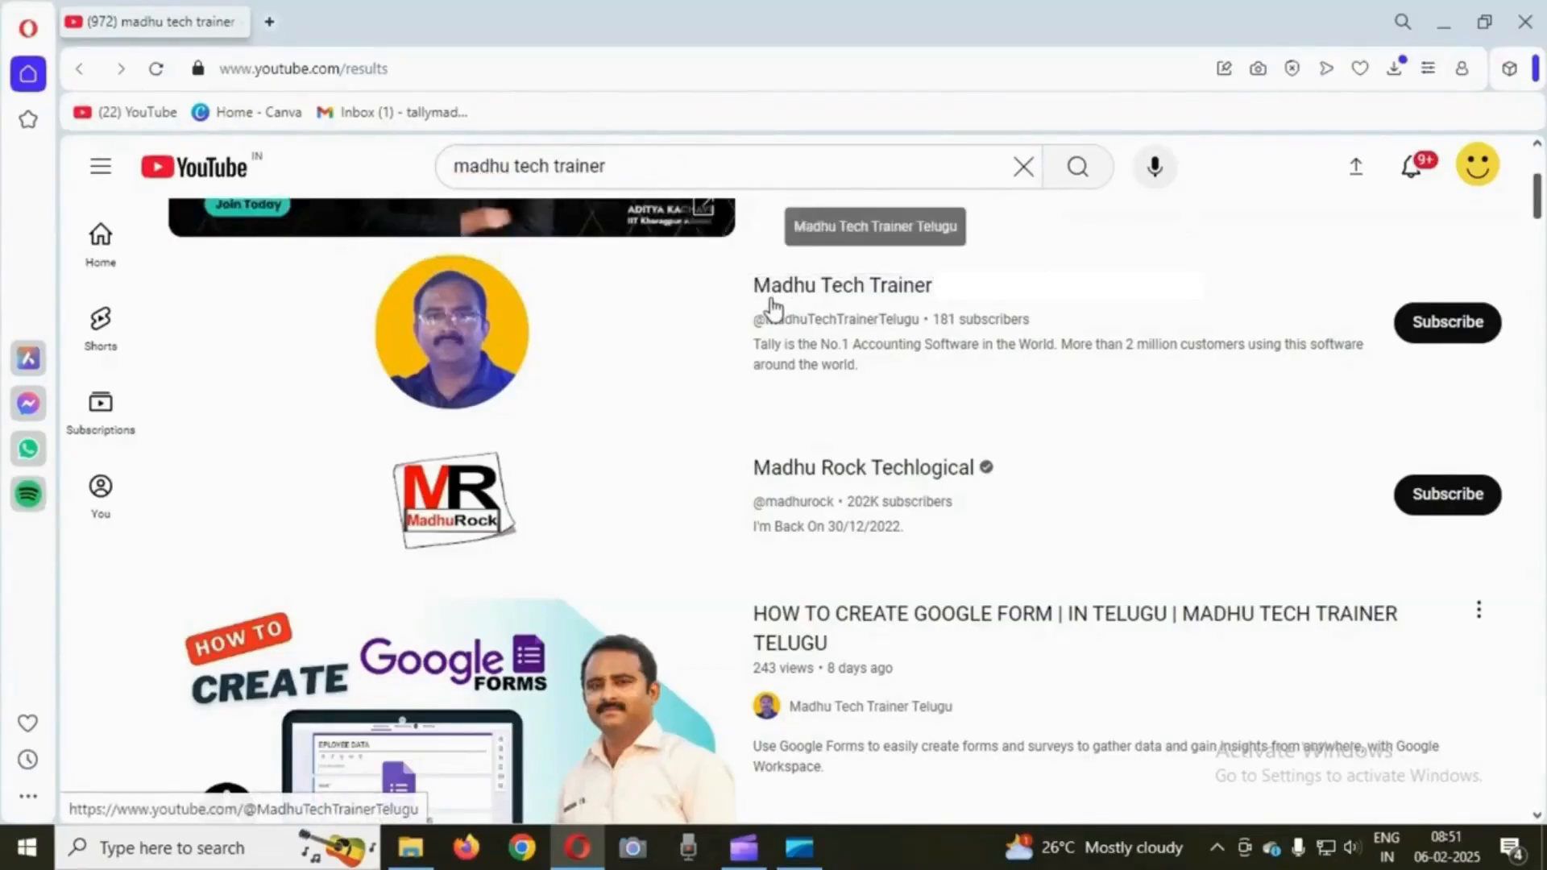
{"action": "left_click", "coordinate": [834, 294]}
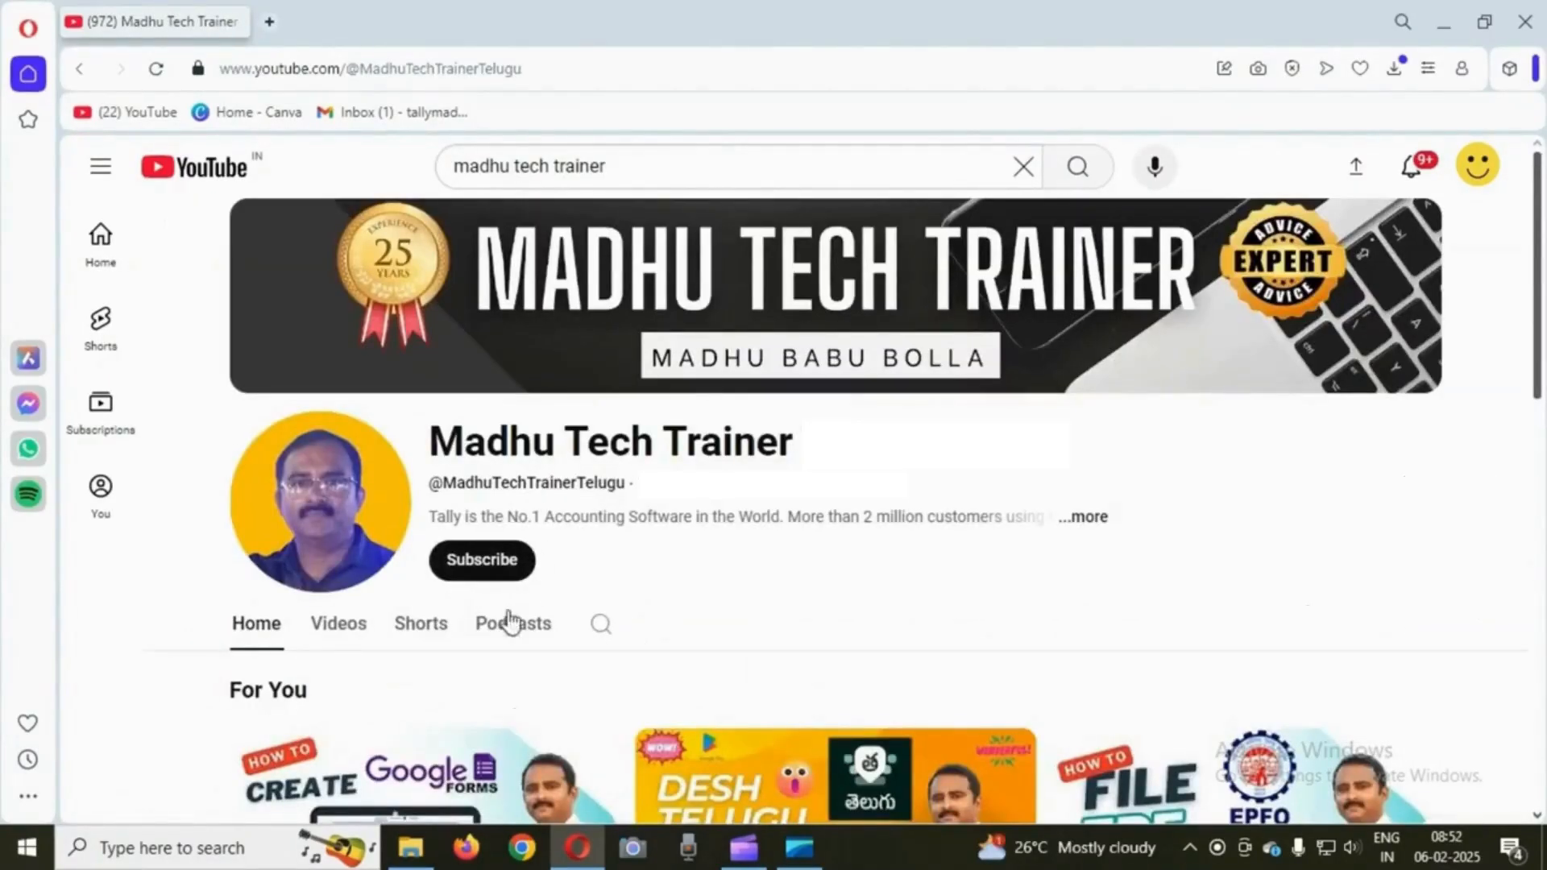
Subscribe to the Madhu Tech Trainer channel and set its notifications to All
{"action": "left_click", "coordinate": [496, 568]}
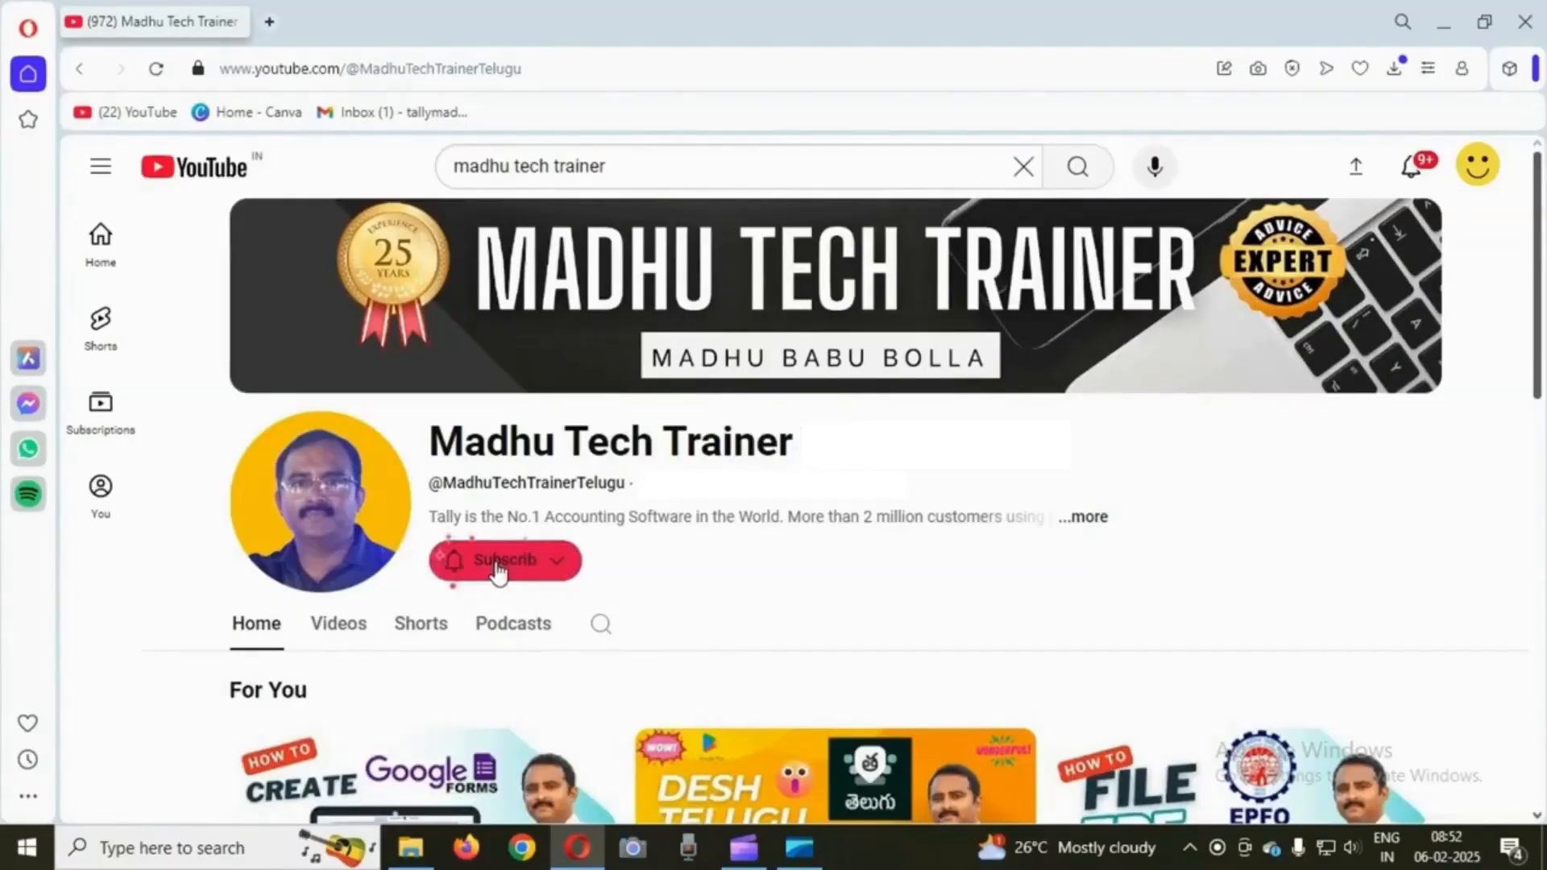
{"action": "left_click", "coordinate": [575, 566]}
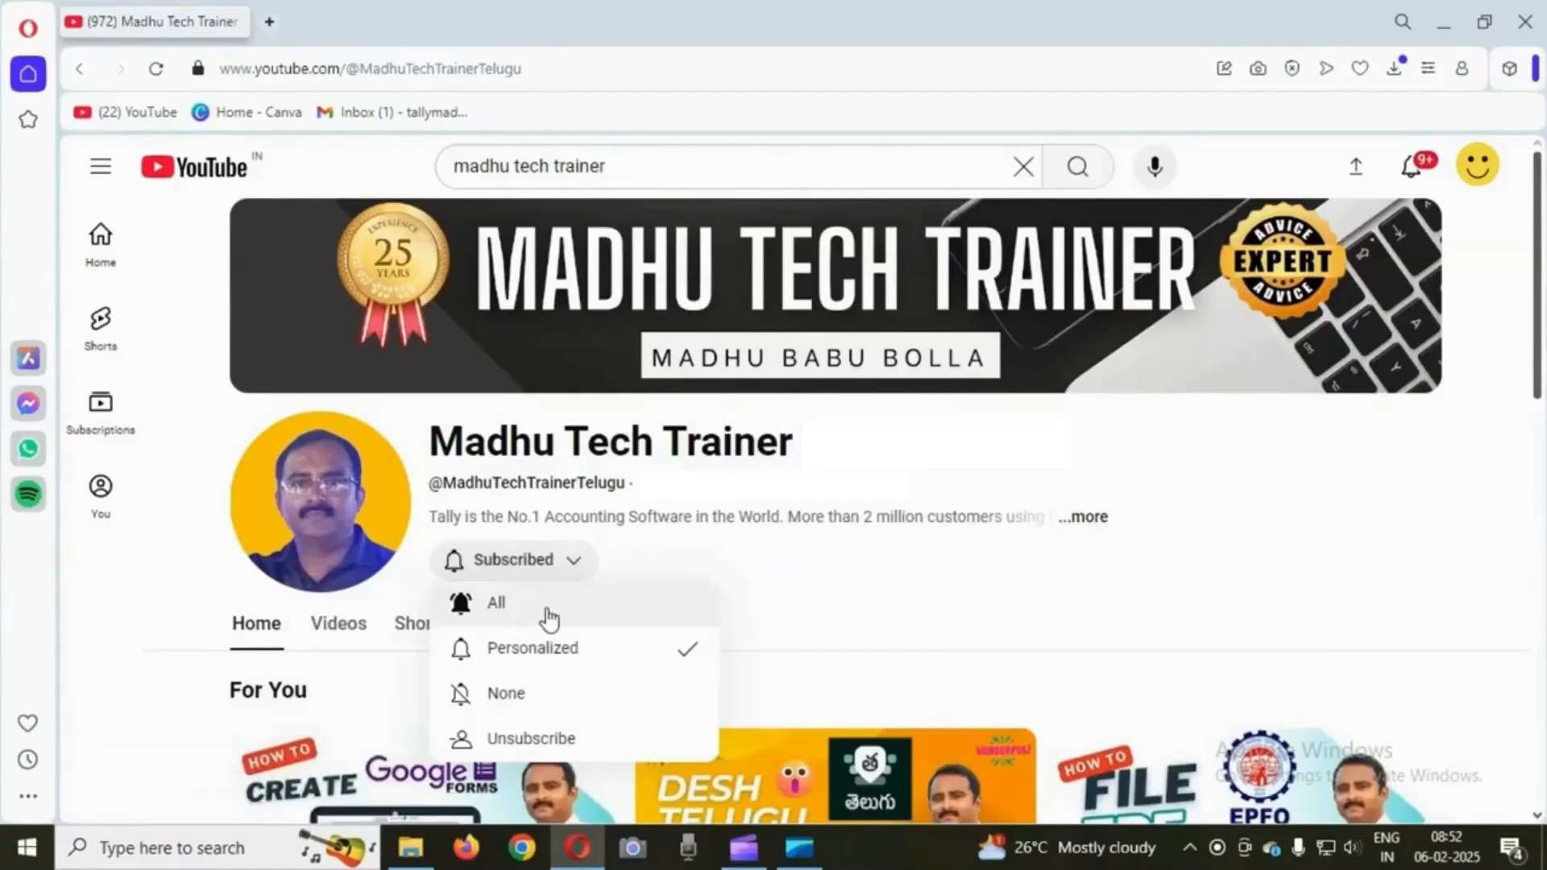
{"action": "left_click", "coordinate": [549, 619]}
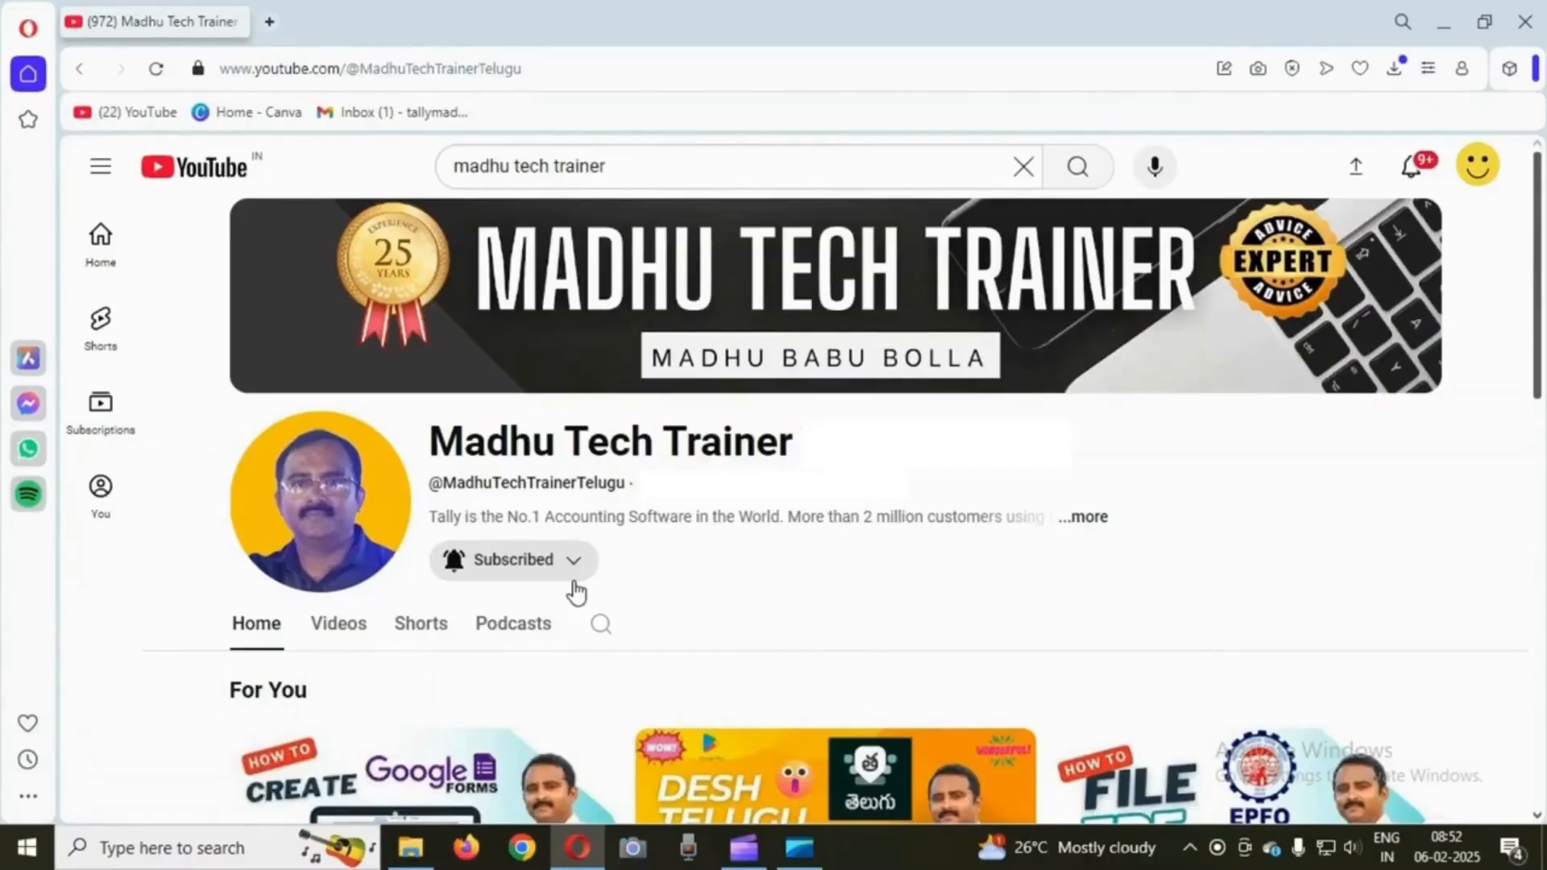
Look through the podcasts offered on the Madhu Tech Trainer channel
{"action": "scroll", "coordinate": [805, 542], "scroll_direction": "down", "scroll_amount": 3}
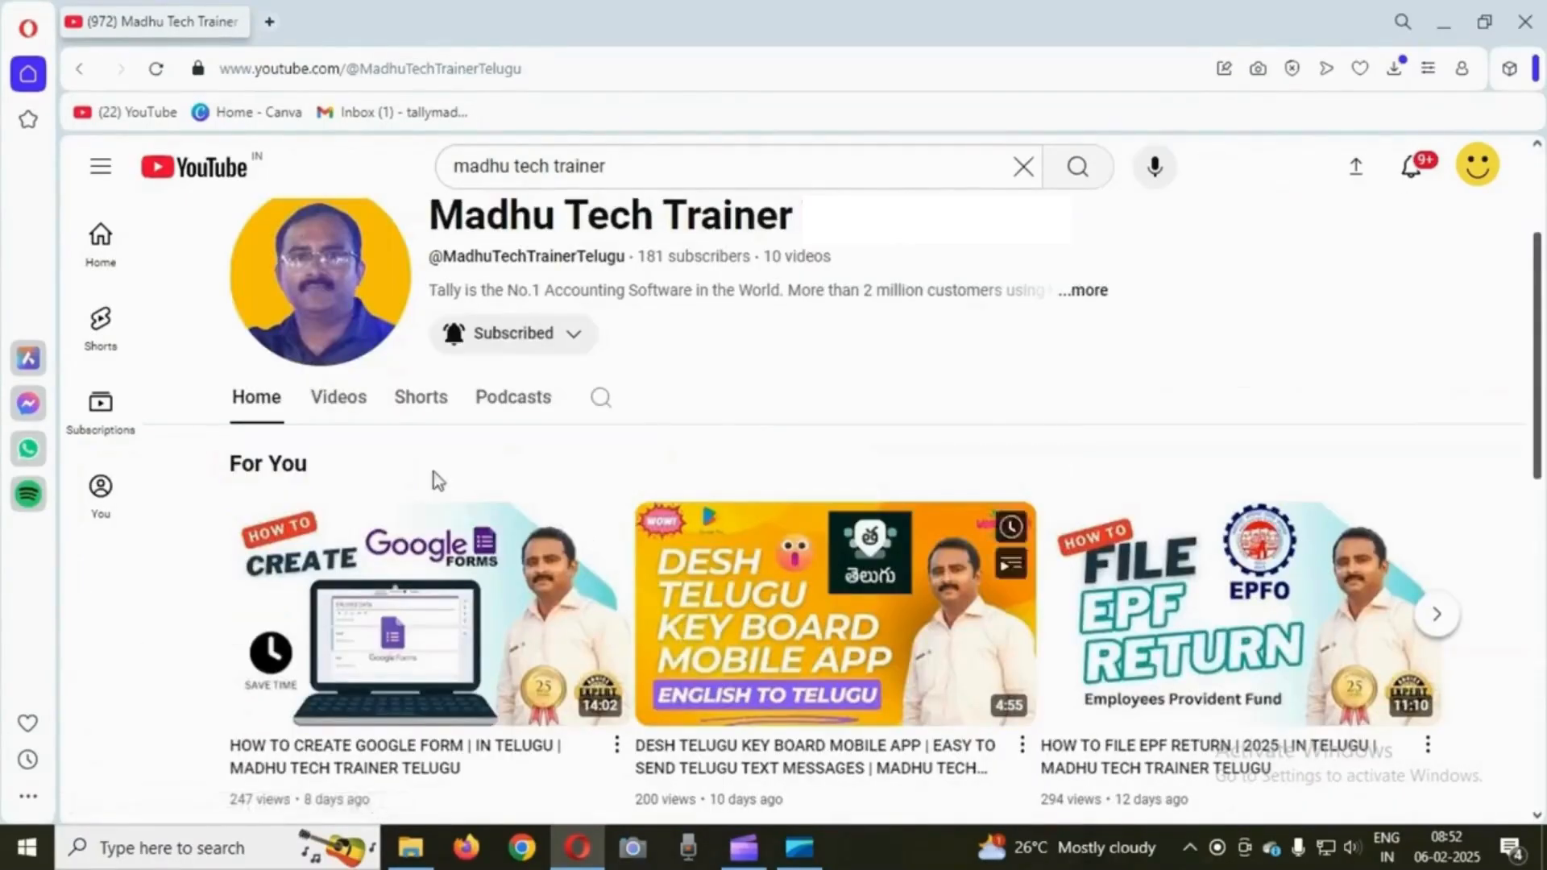
{"action": "left_click", "coordinate": [525, 400]}
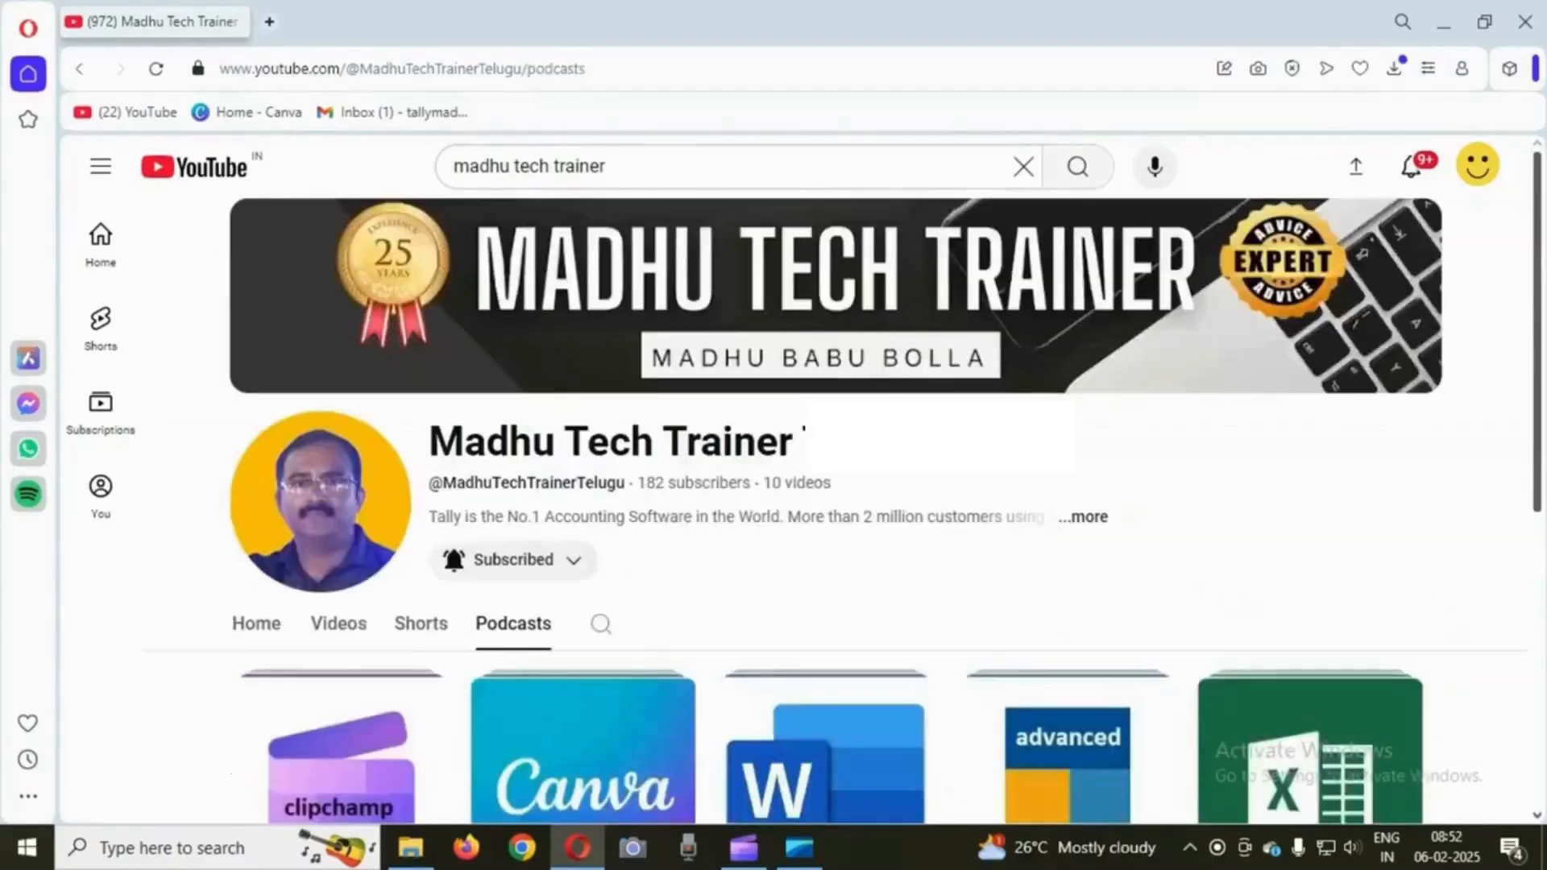
{"action": "scroll", "coordinate": [1122, 470], "scroll_direction": "down", "scroll_amount": 5}
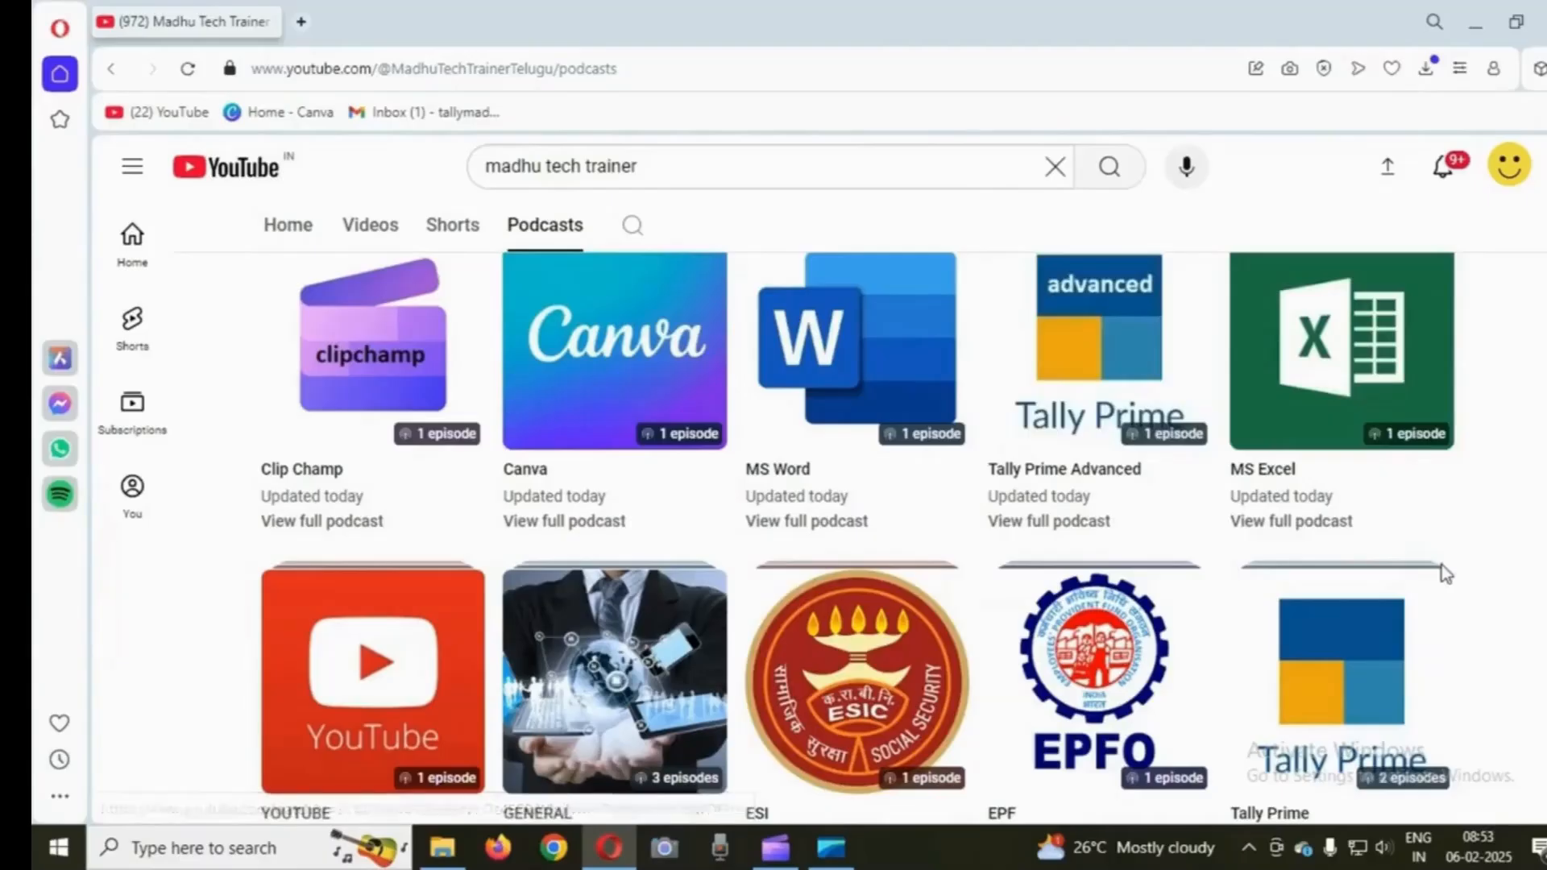
{"action": "scroll", "coordinate": [1486, 552], "scroll_direction": "up", "scroll_amount": 5}
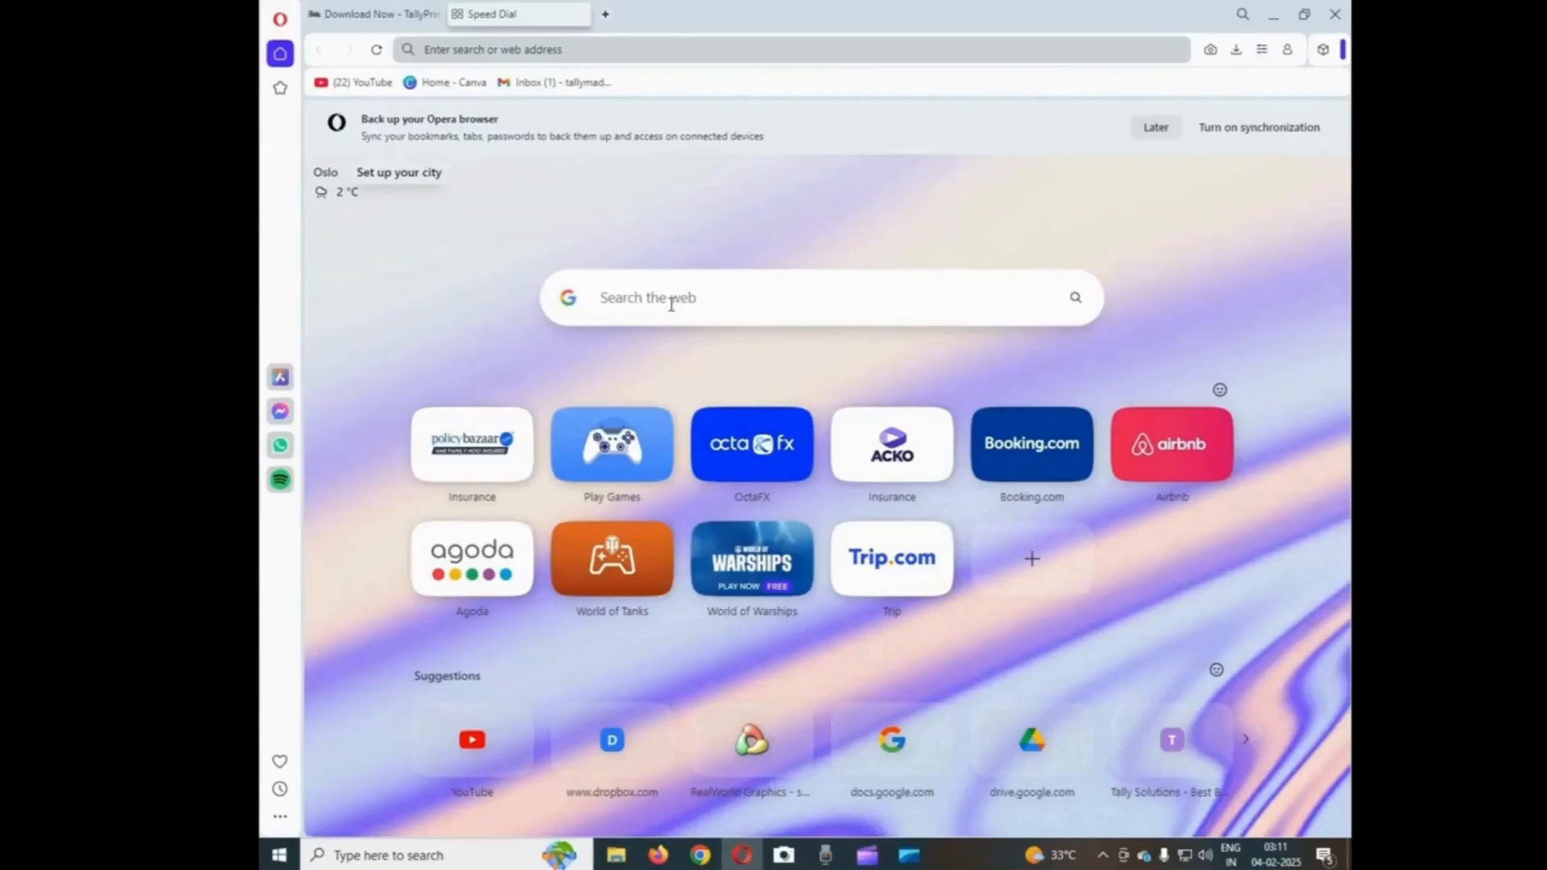
Search the web for Tally Solutions and open the official tallysolutions.com website
{"action": "left_click", "coordinate": [671, 304]}
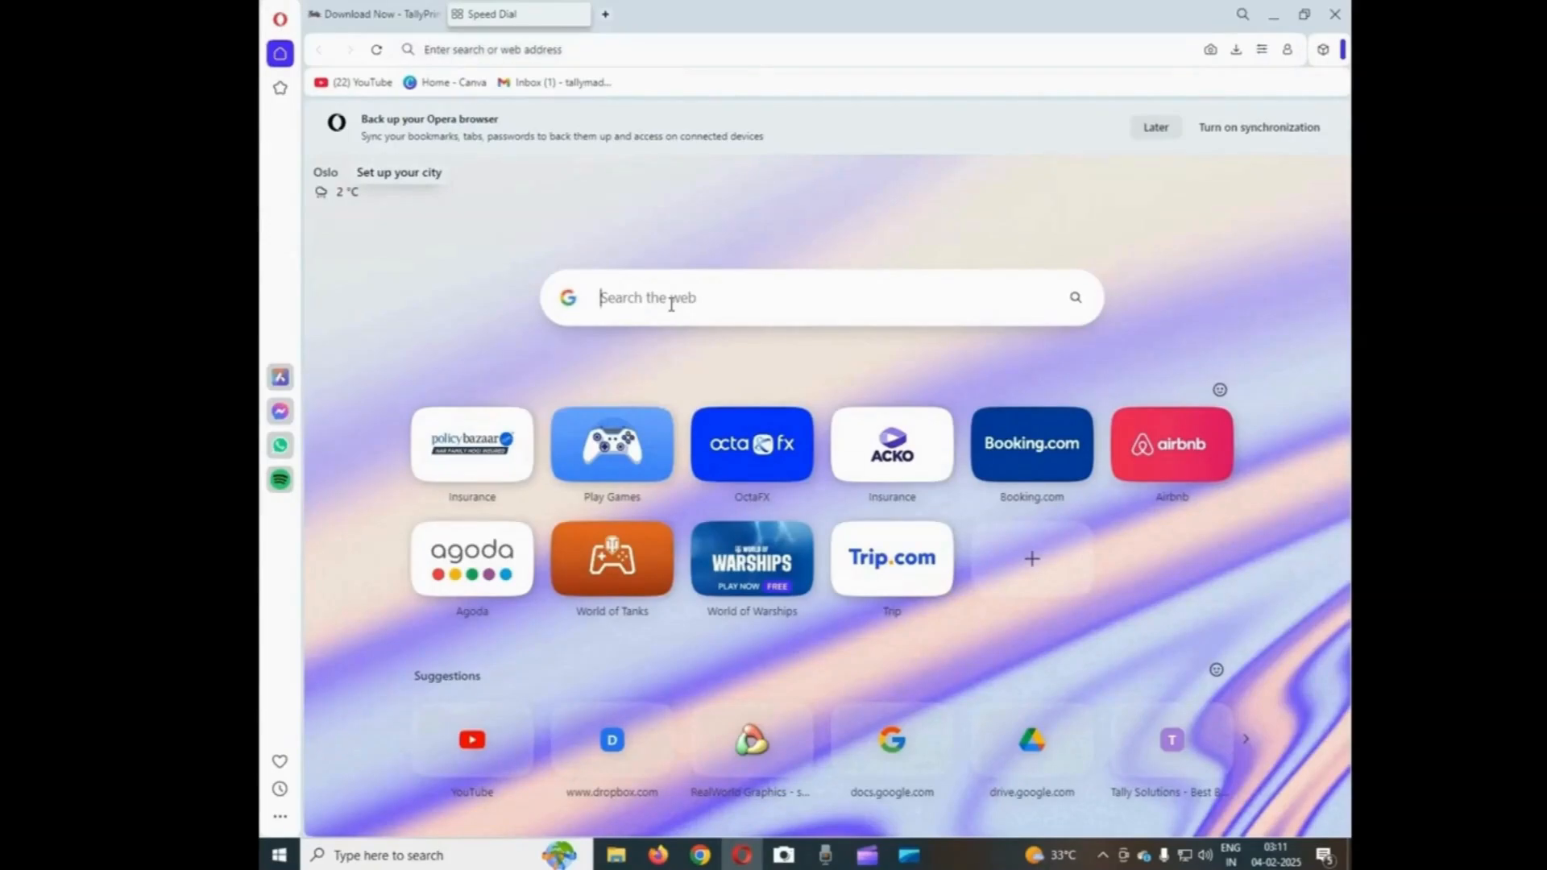
{"action": "type", "text": "tally"}
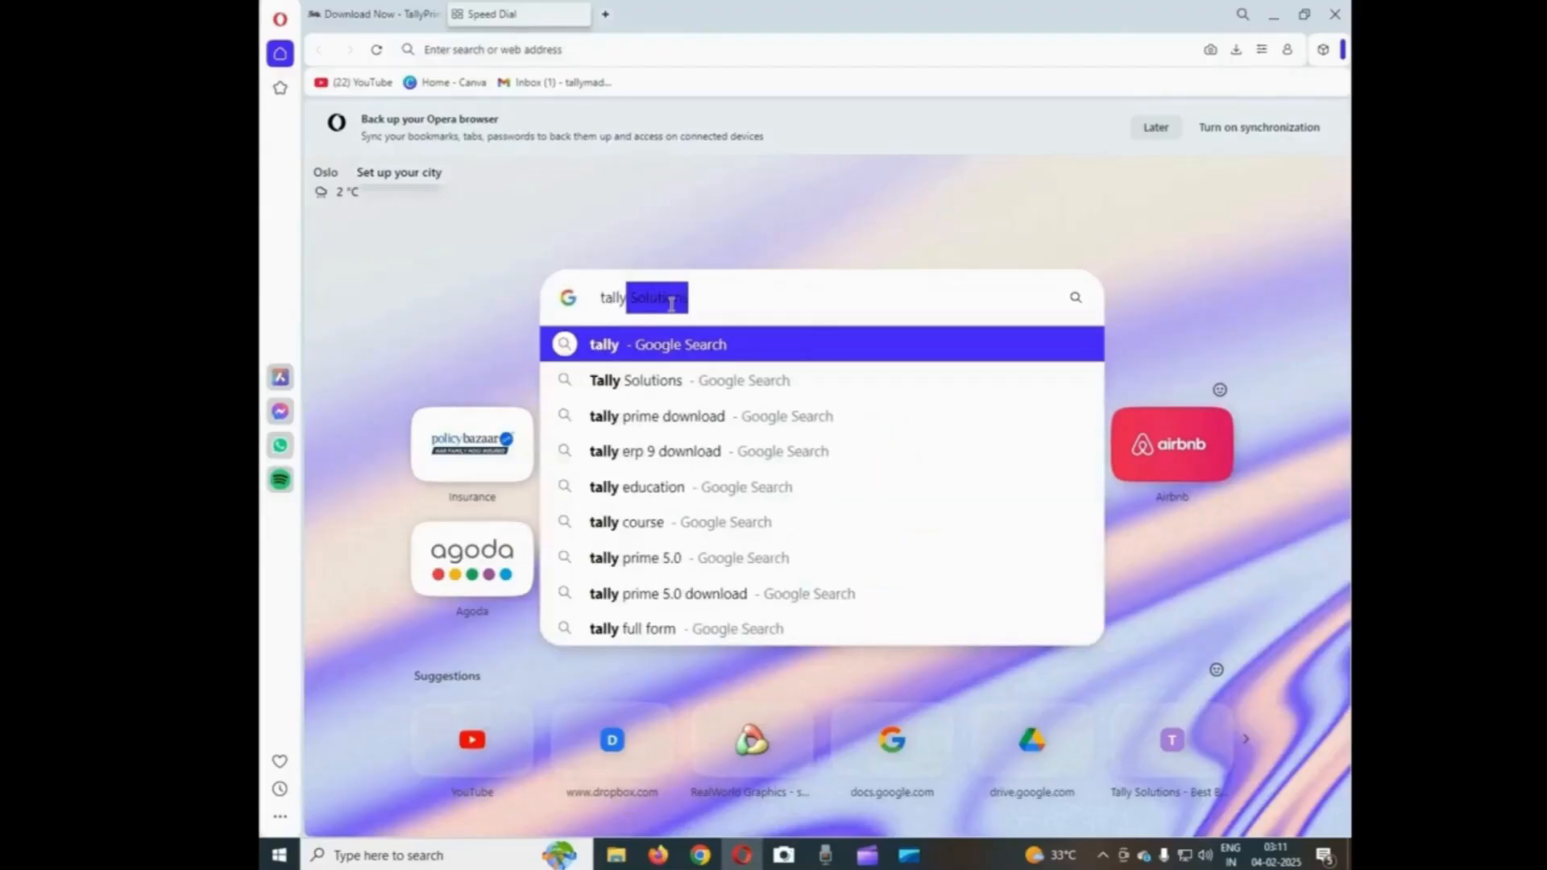
{"action": "key", "text": "Down"}
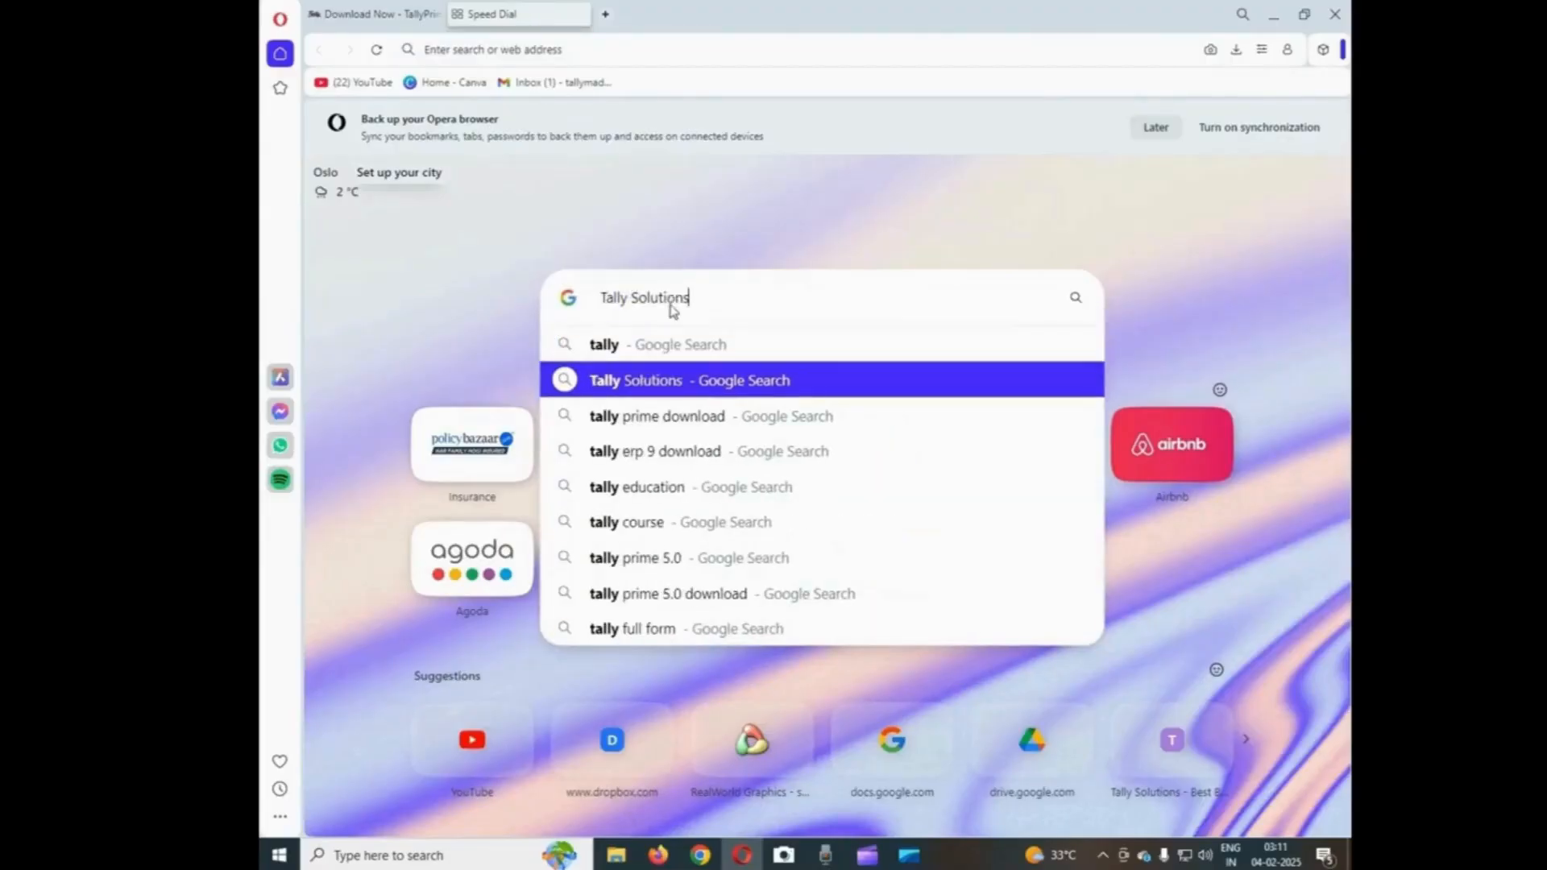
{"action": "key", "text": "Return"}
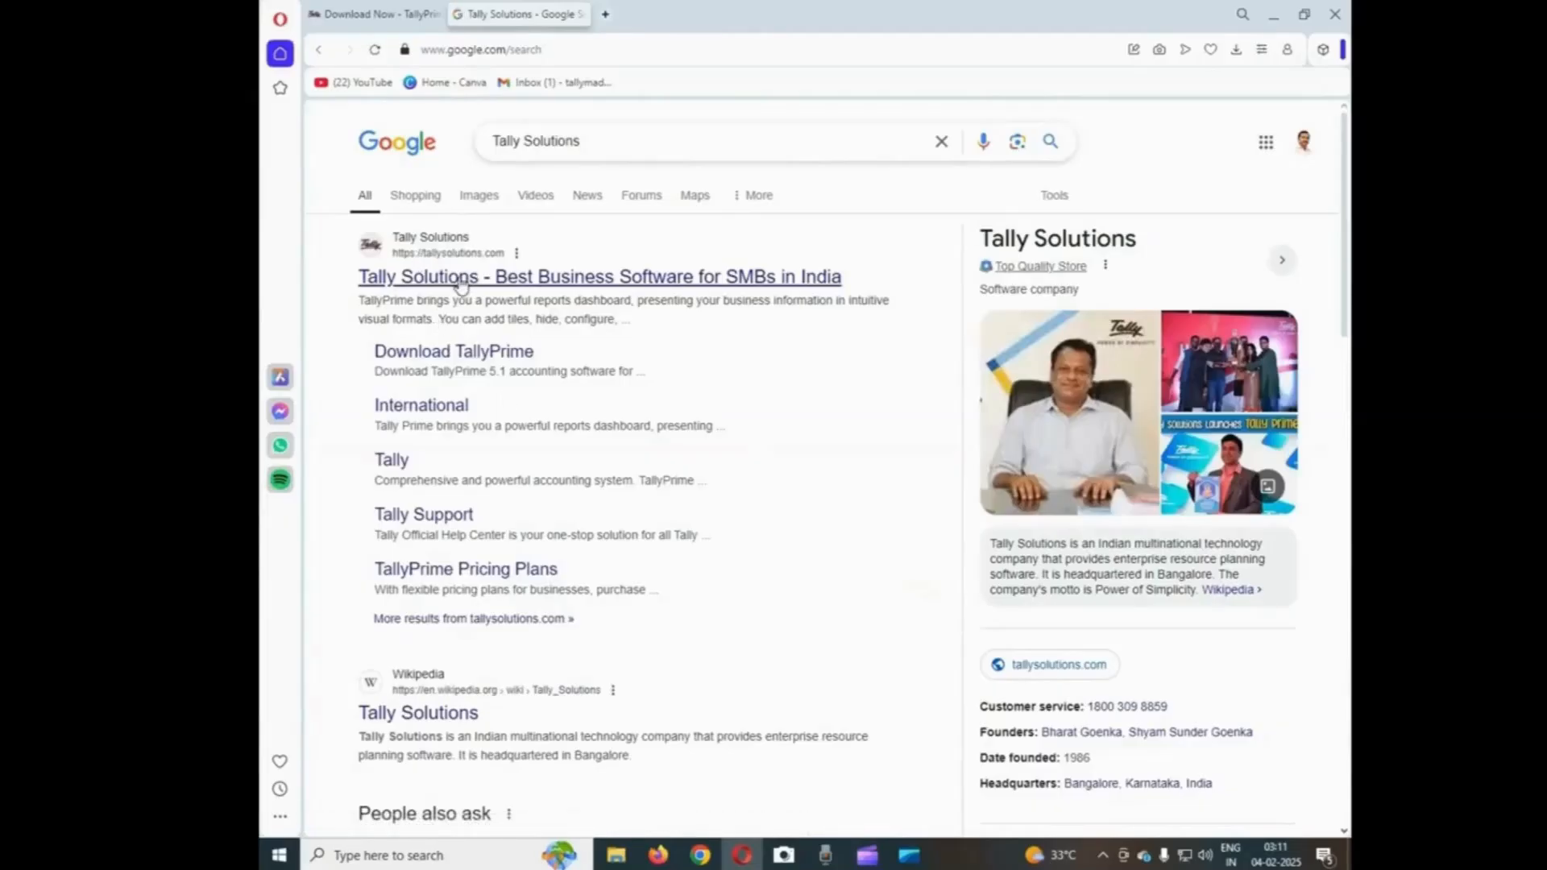
{"action": "left_click", "coordinate": [566, 282]}
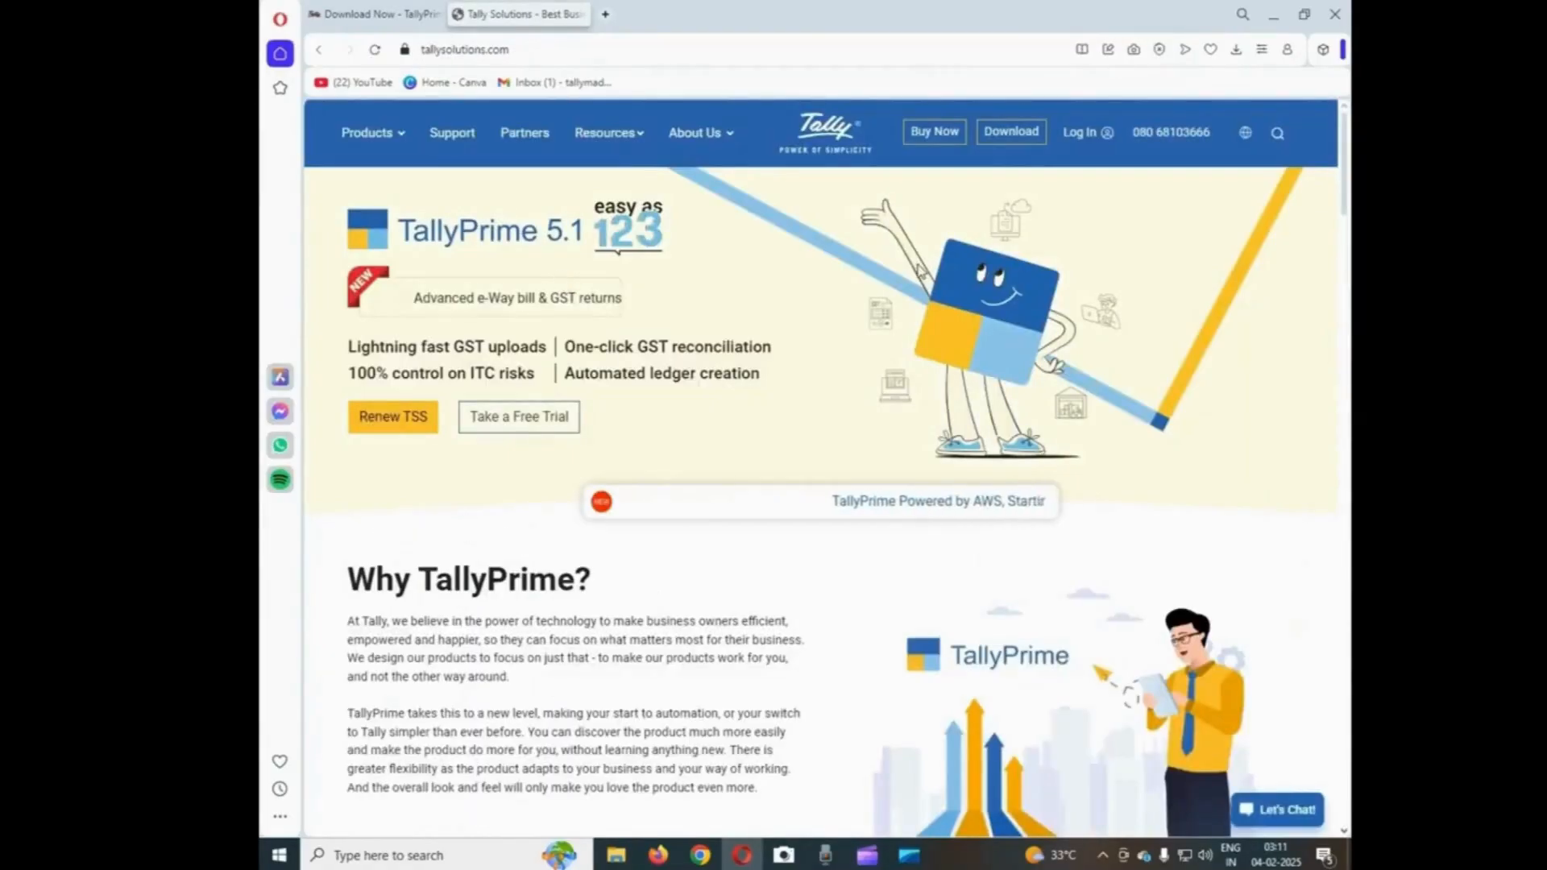
Download the TallyPrime Rel 5.1 setup file to the Downloads folder and launch the installer
{"action": "left_click", "coordinate": [1014, 138]}
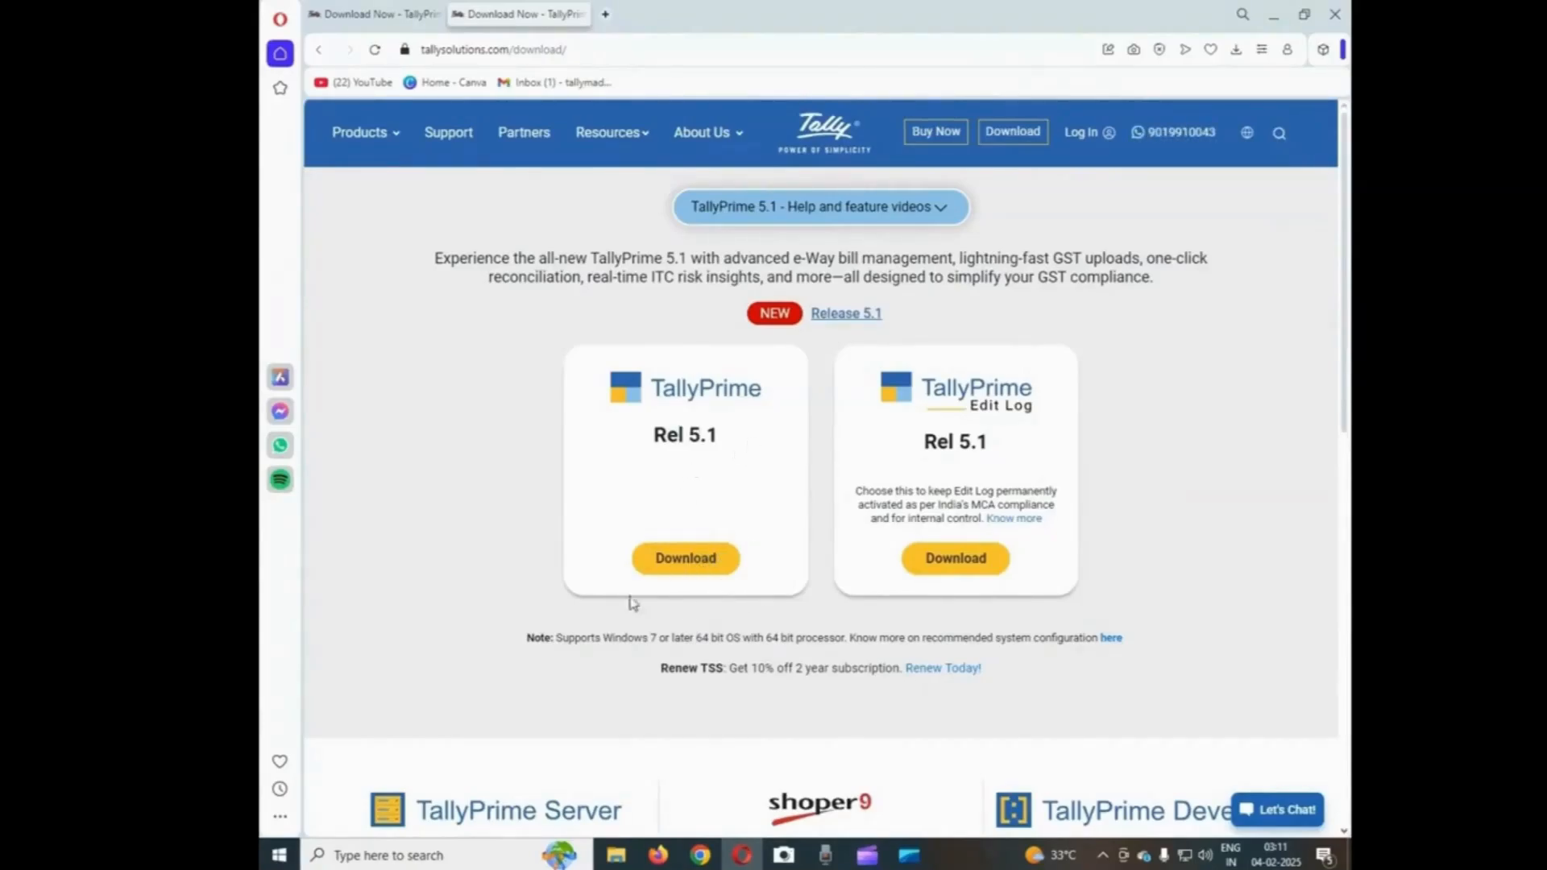
{"action": "left_click", "coordinate": [694, 566]}
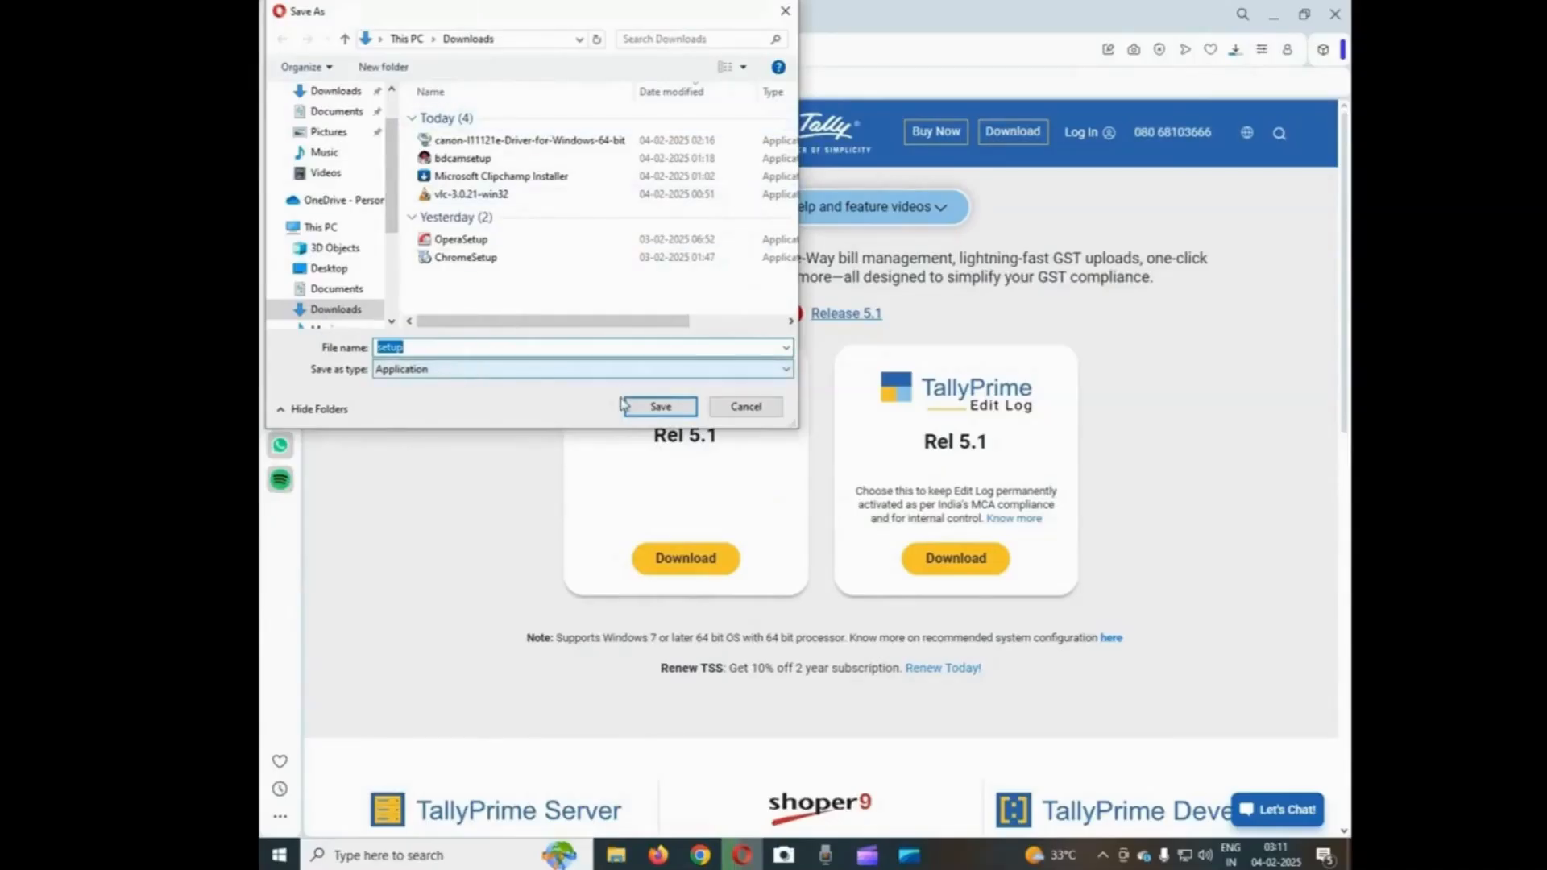
{"action": "left_click", "coordinate": [669, 410]}
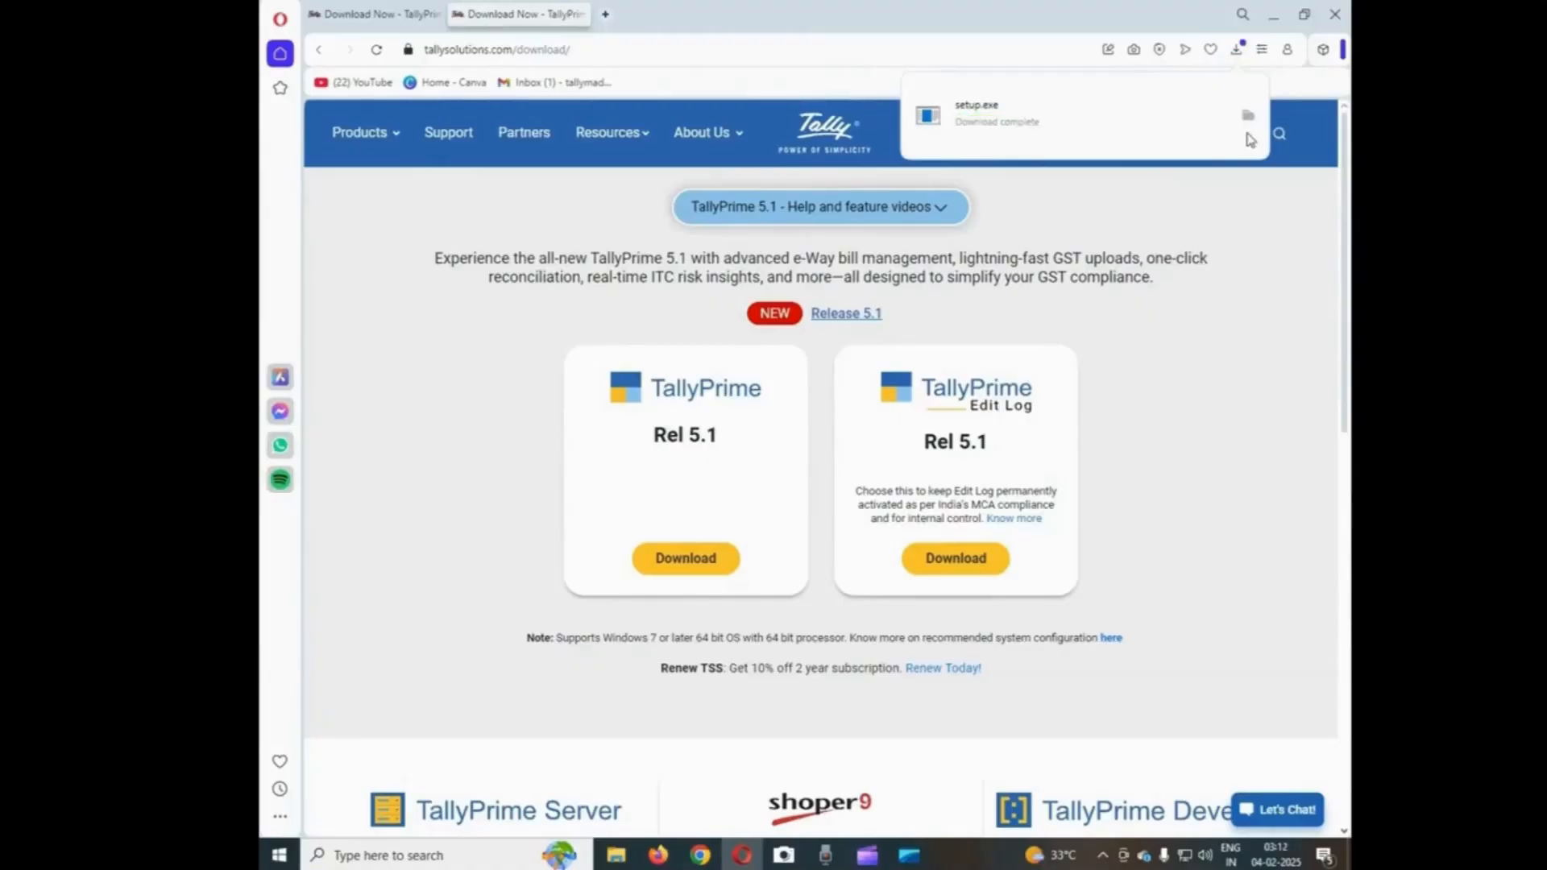
{"action": "left_click", "coordinate": [1248, 123]}
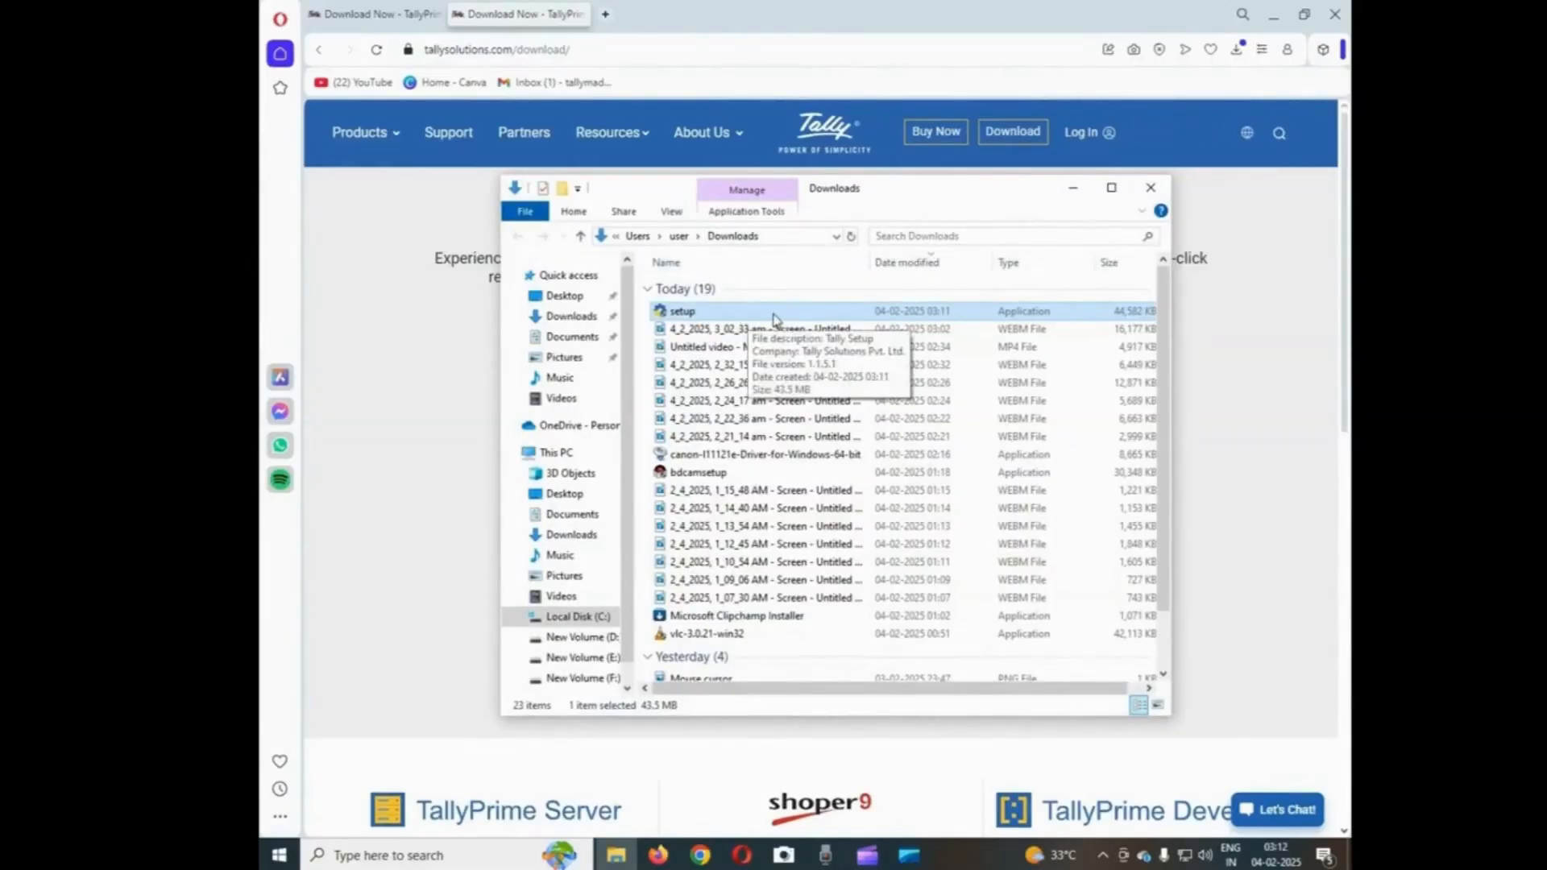
{"action": "double_click", "coordinate": [768, 318]}
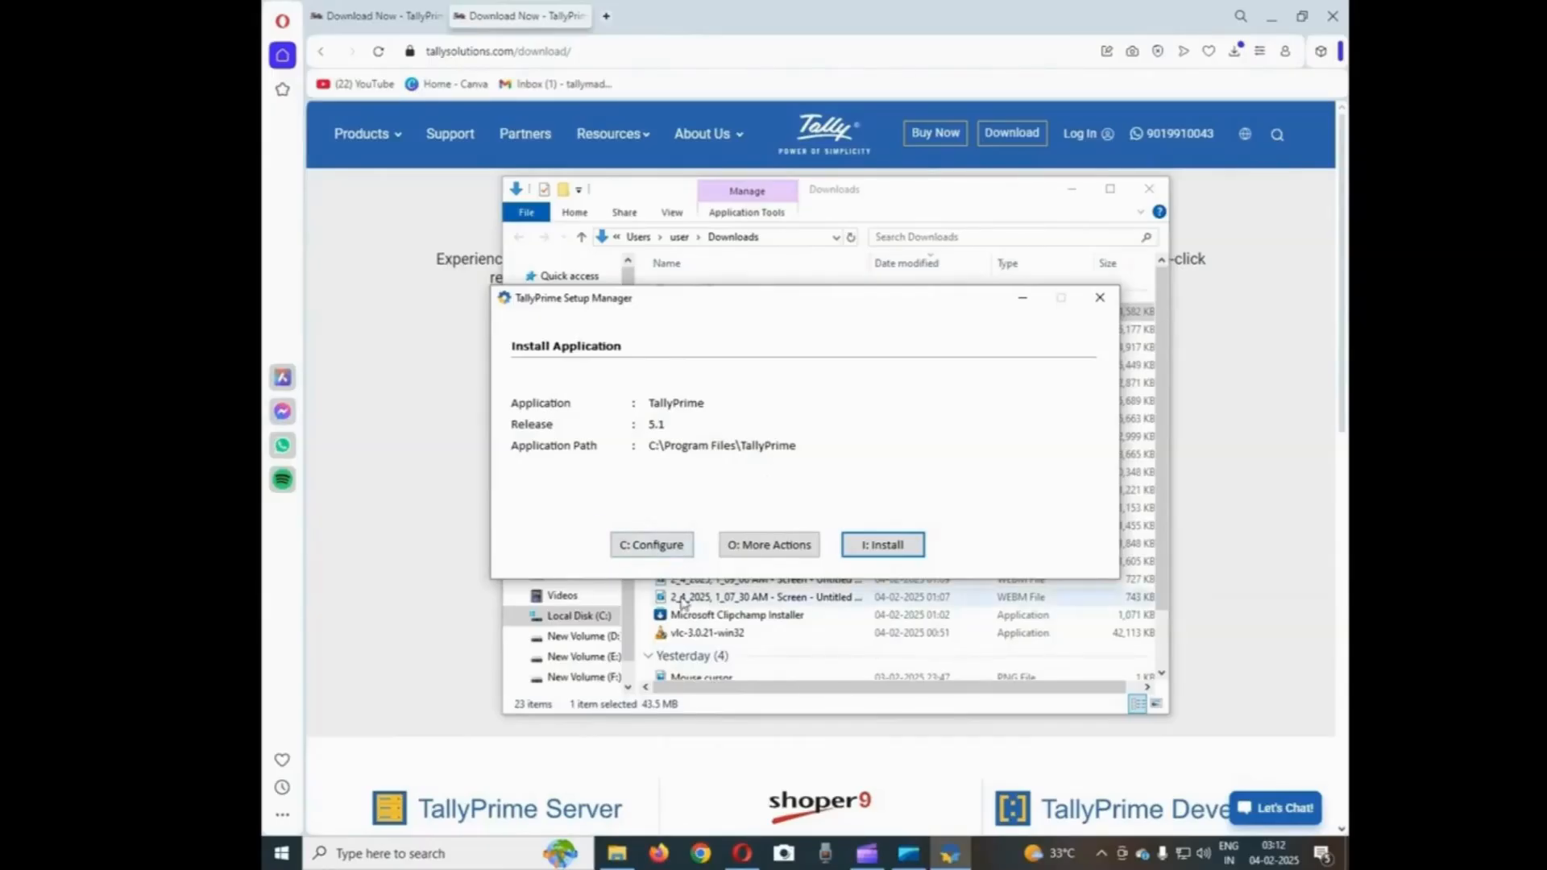
Try choosing New Volume (D:) as the TallyPrime application path in the installer configuration, and cancel back to the install screen
{"action": "left_click", "coordinate": [652, 545]}
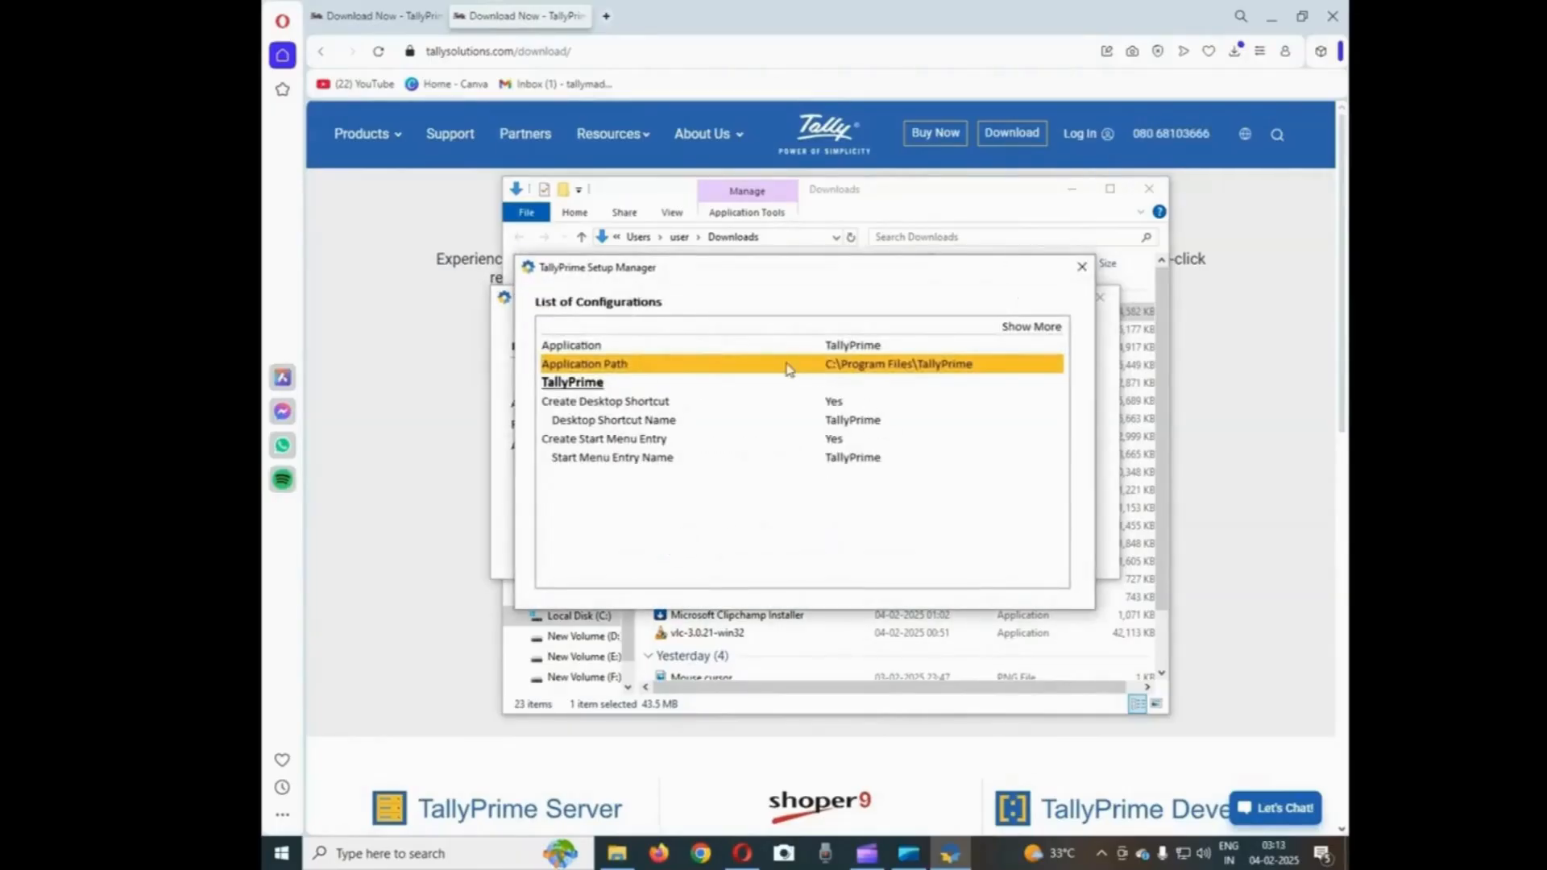
{"action": "left_click", "coordinate": [953, 369]}
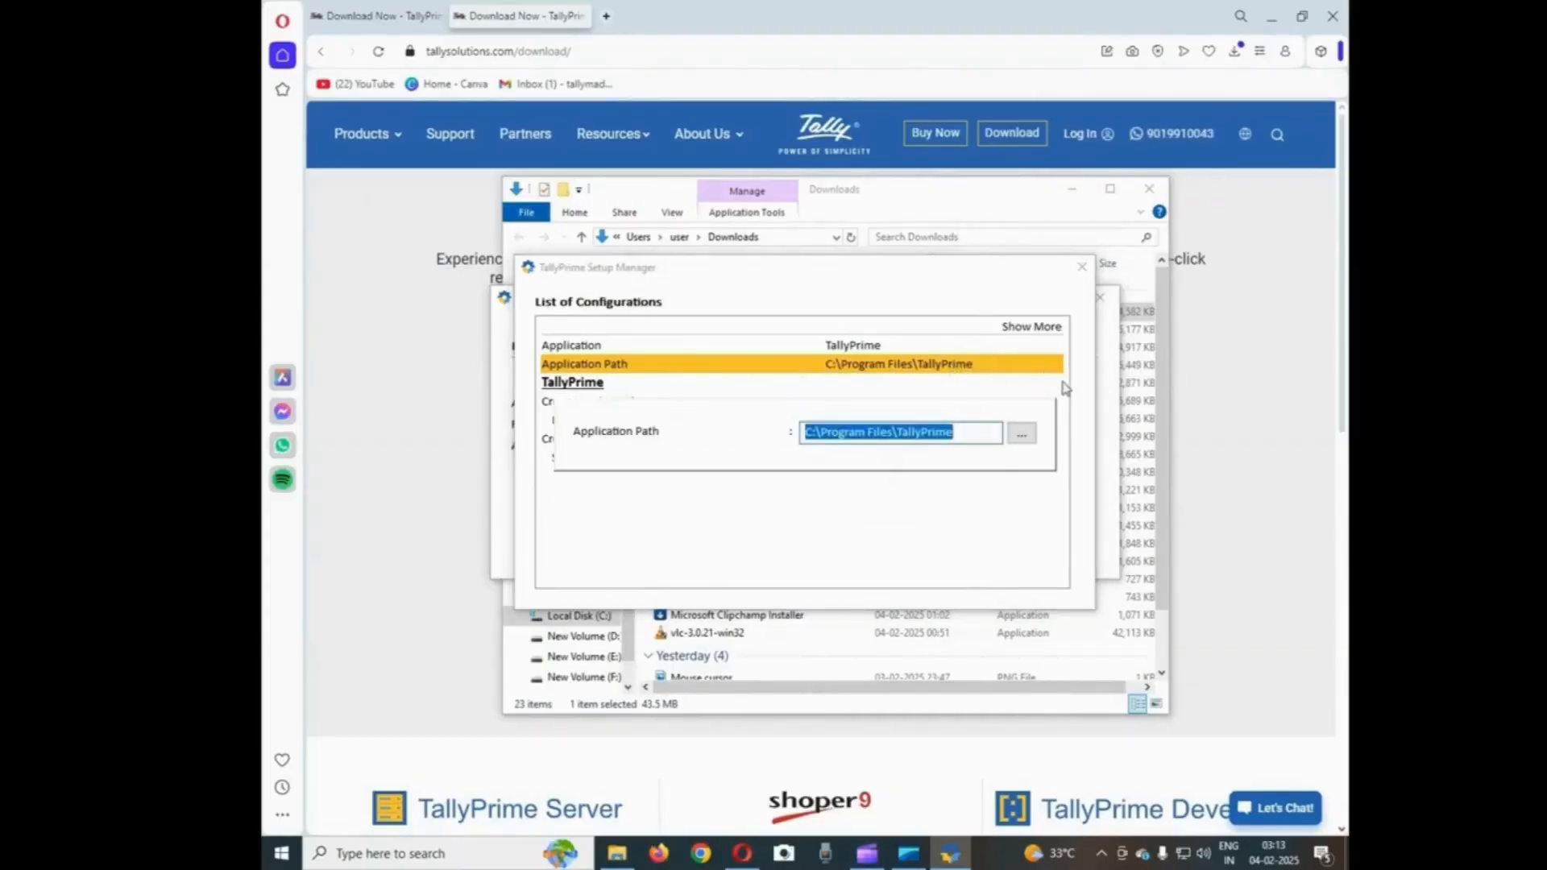
{"action": "left_click", "coordinate": [975, 435]}
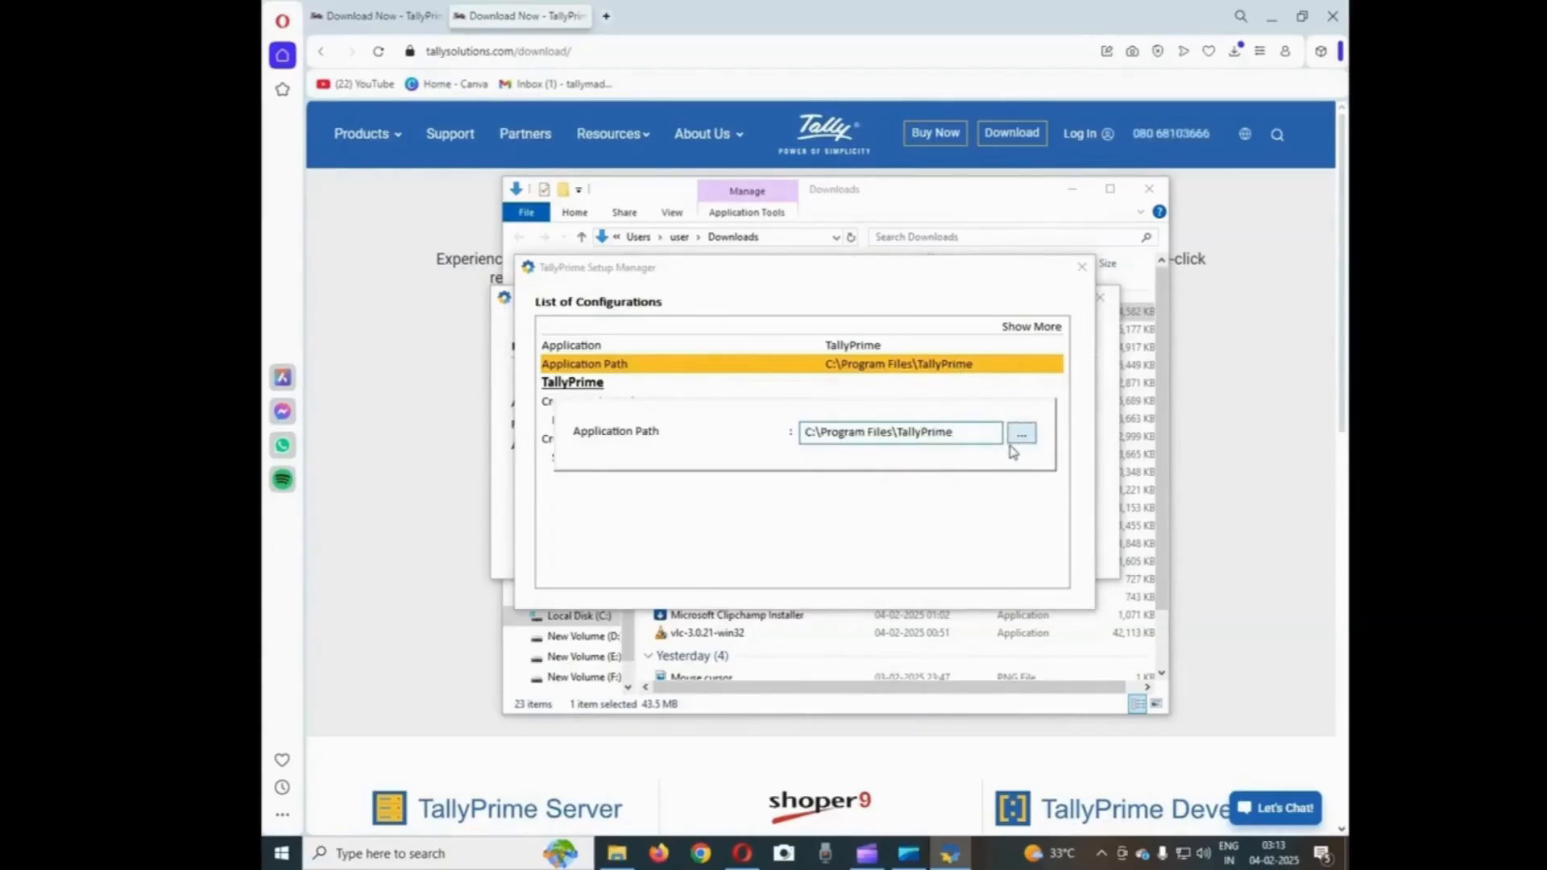
{"action": "left_click", "coordinate": [1023, 435]}
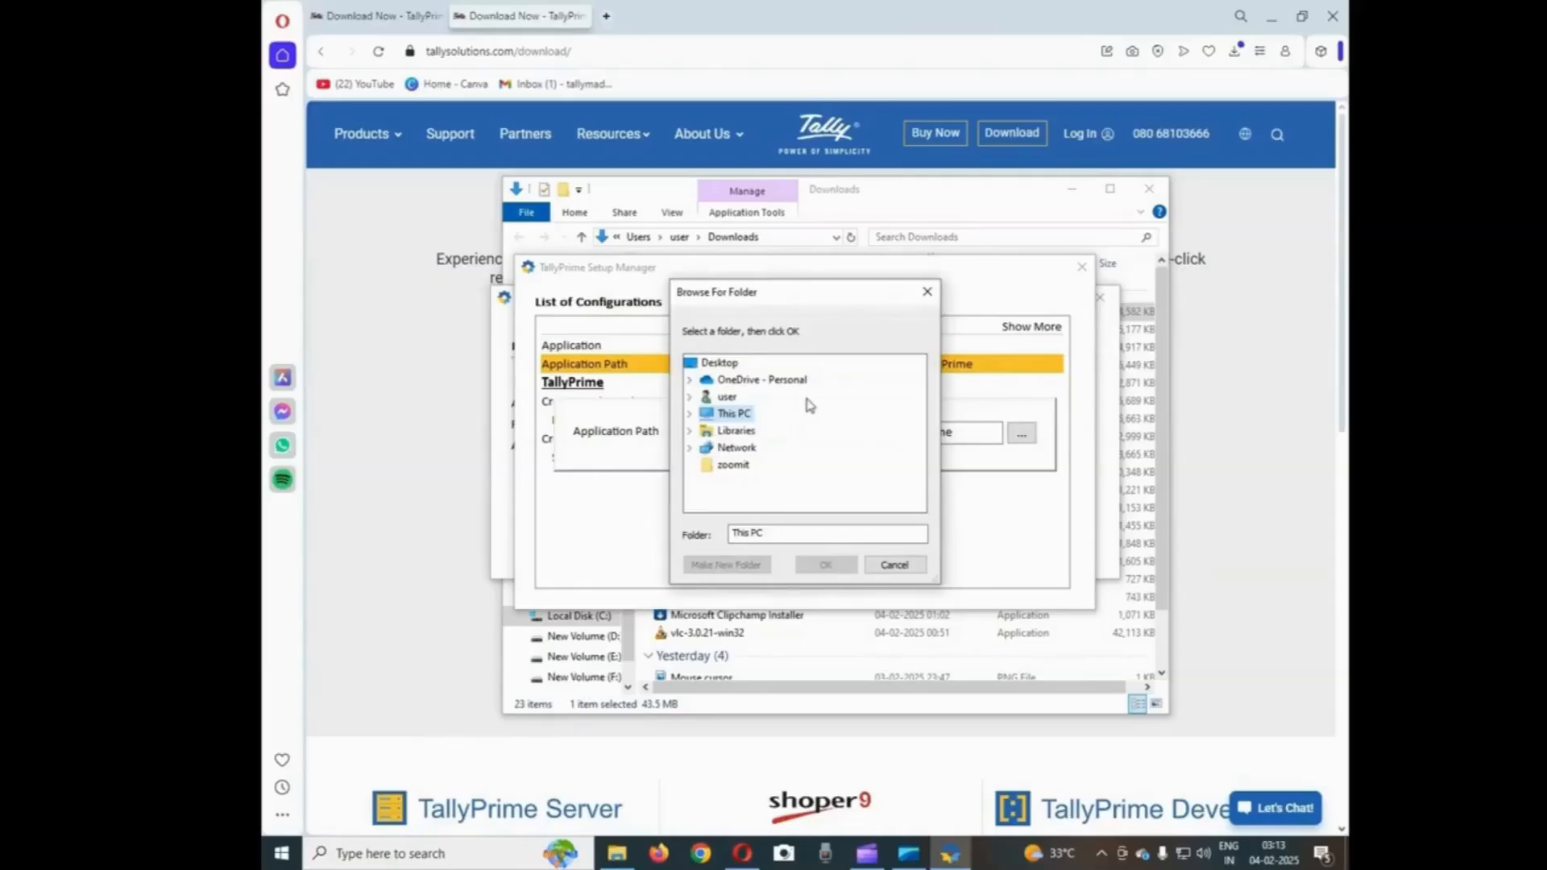
{"action": "left_click", "coordinate": [691, 415]}
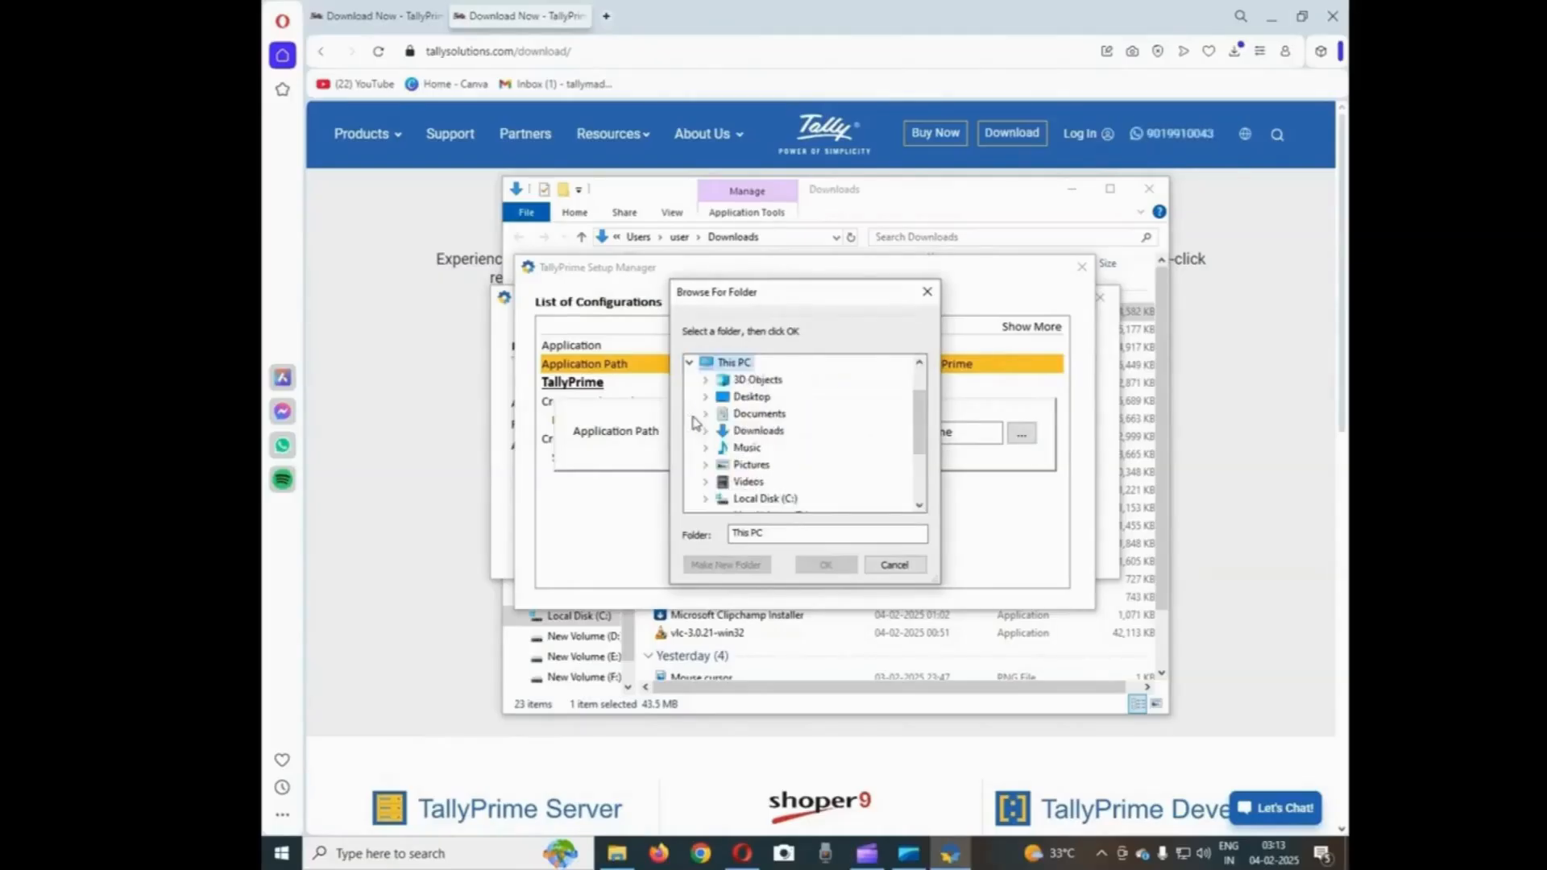
{"action": "scroll", "coordinate": [831, 477], "scroll_direction": "down", "scroll_amount": 1}
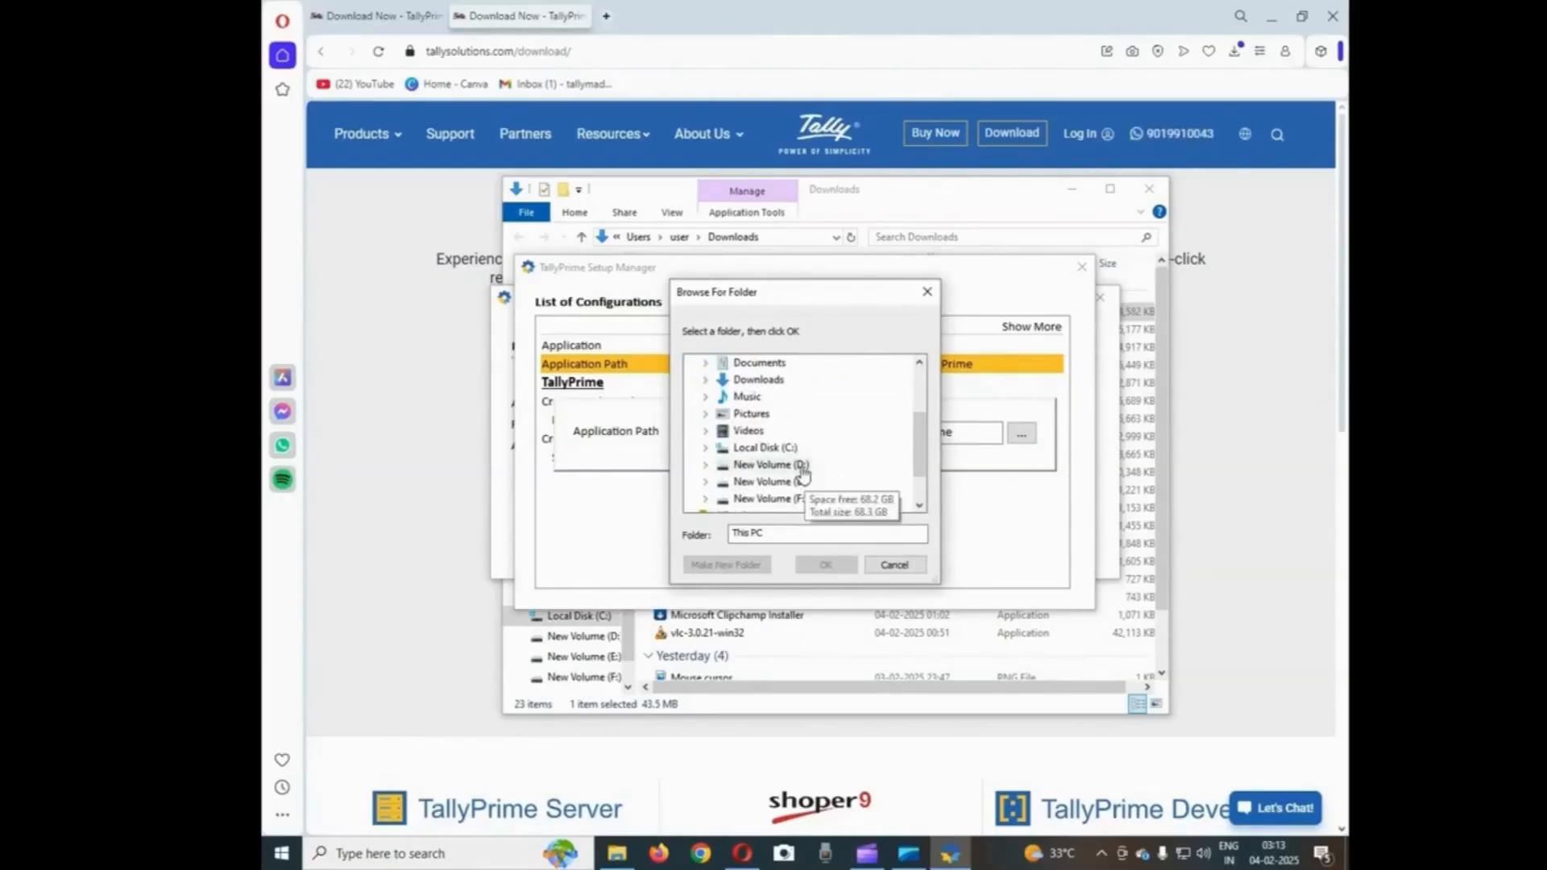
{"action": "left_click", "coordinate": [801, 467]}
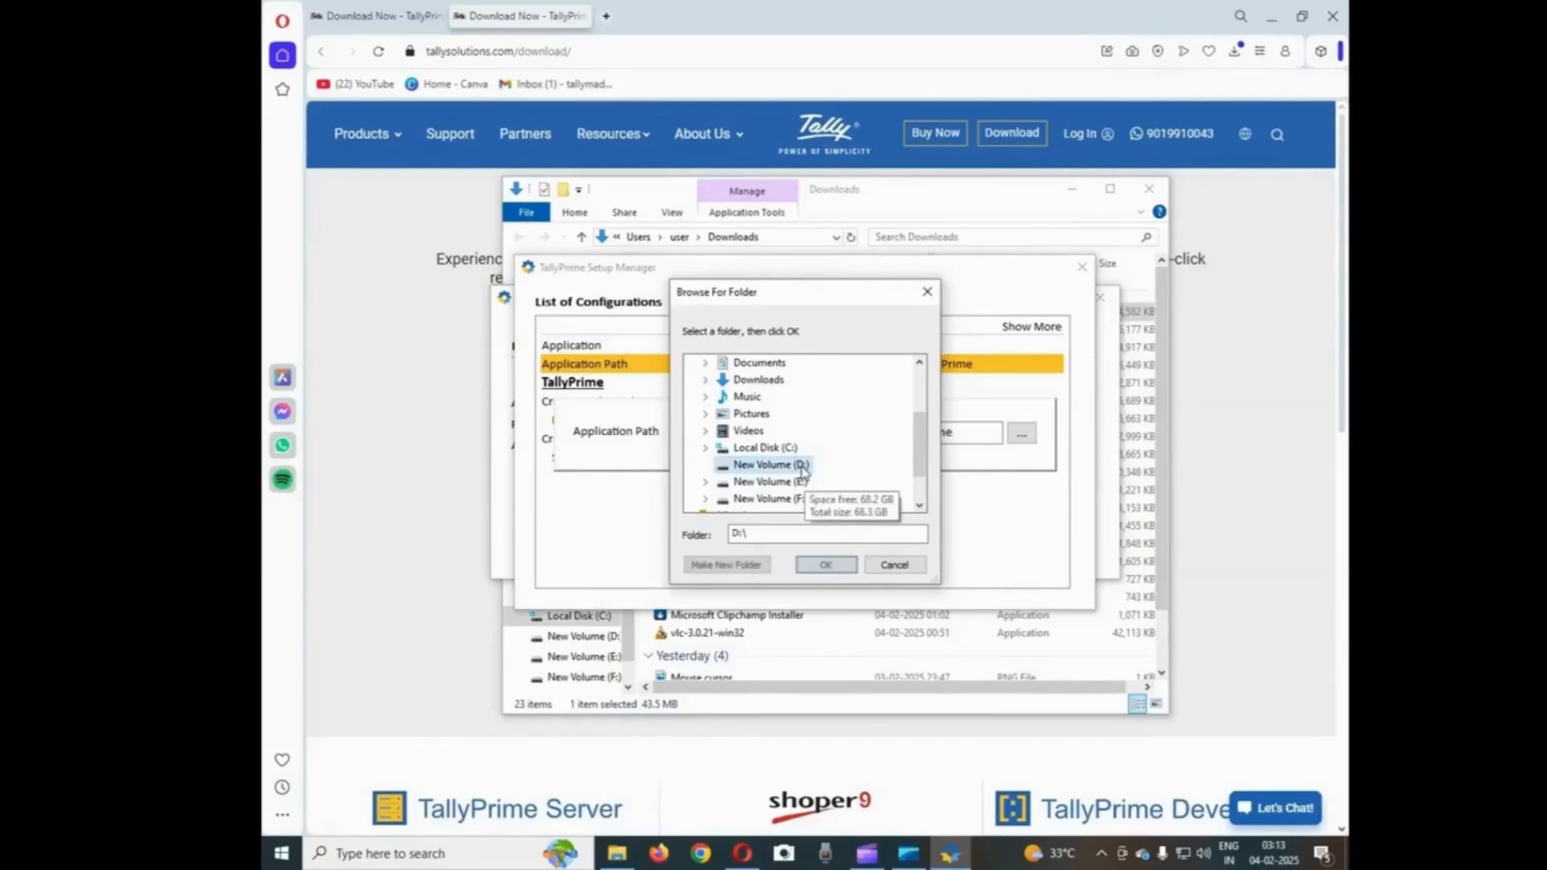
{"action": "left_click", "coordinate": [894, 565]}
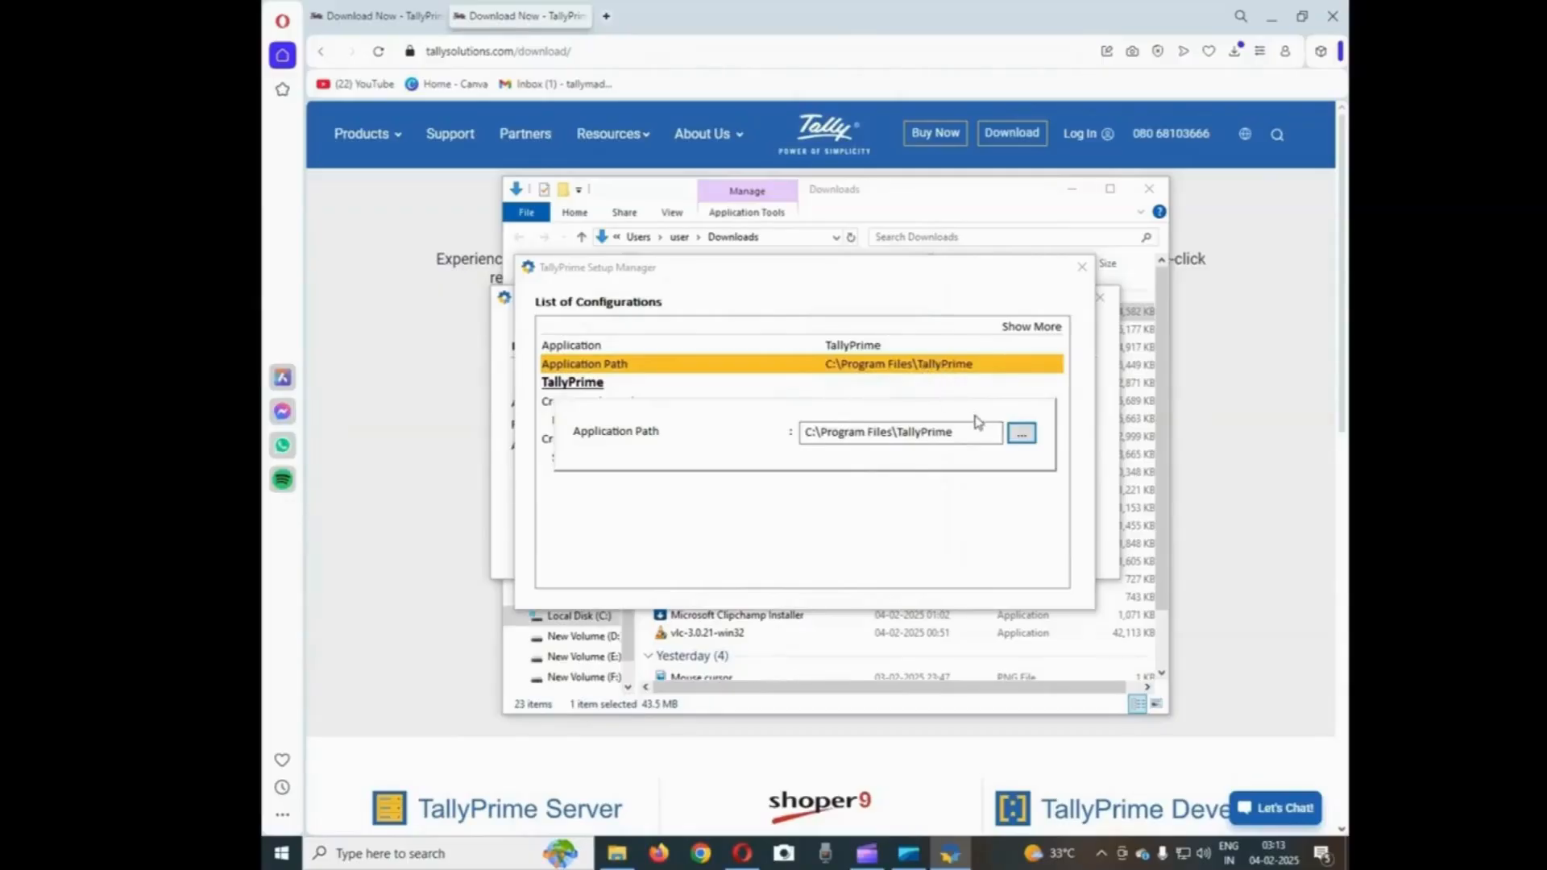
{"action": "key", "text": "Escape"}
{"action": "key", "text": "Escape"}
{"action": "key", "text": "Escape"}
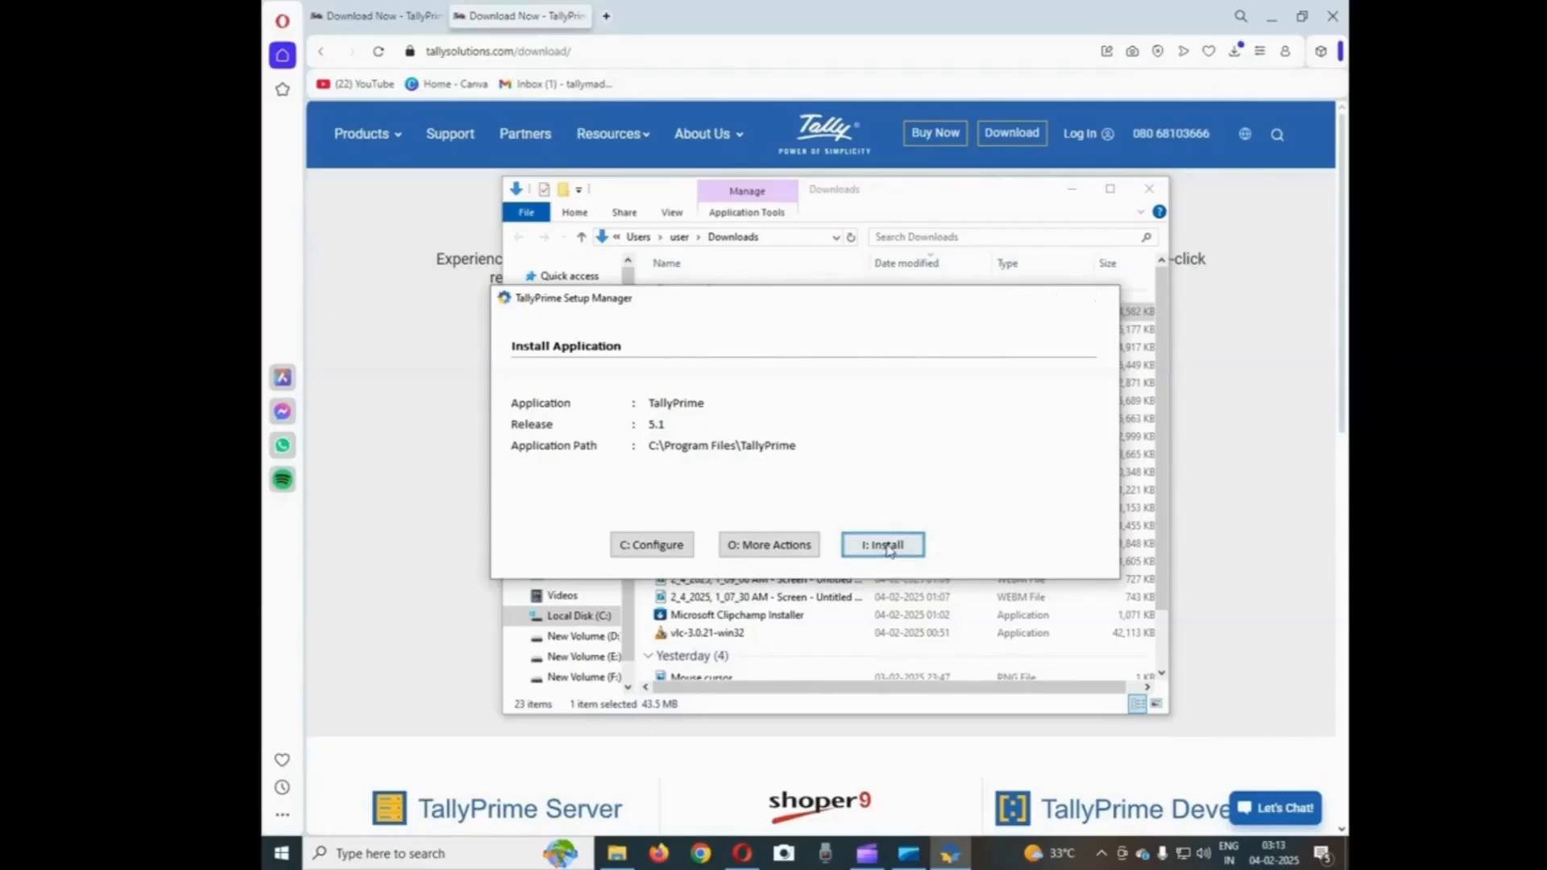
Install TallyPrime 5.1 in C:\Program Files\TallyPrime and start it with the default application startup settings
{"action": "left_click", "coordinate": [886, 545]}
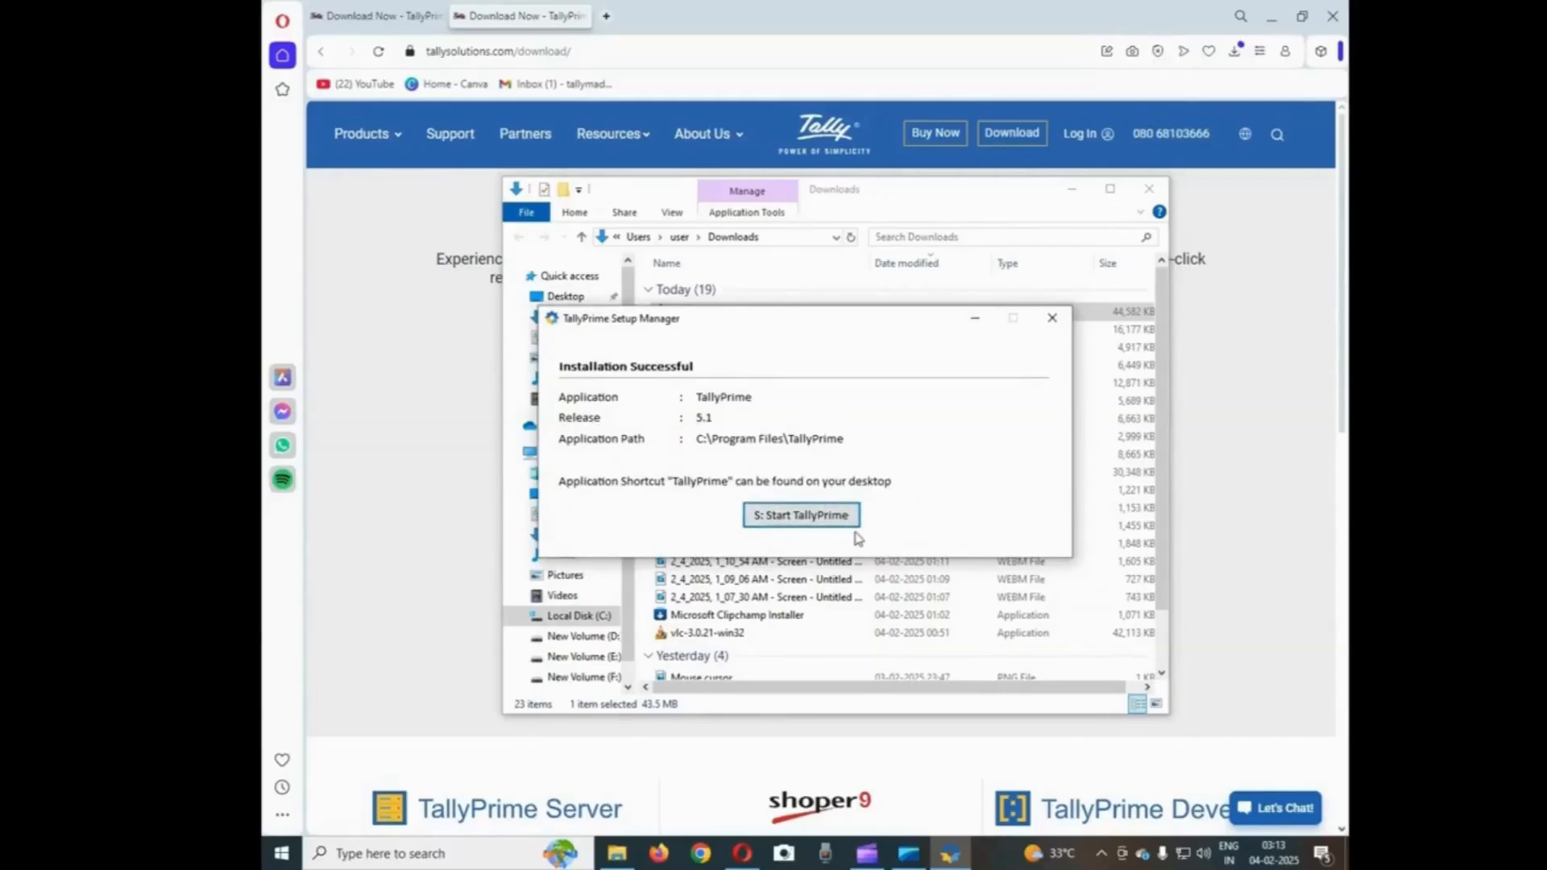
{"action": "left_click", "coordinate": [815, 520]}
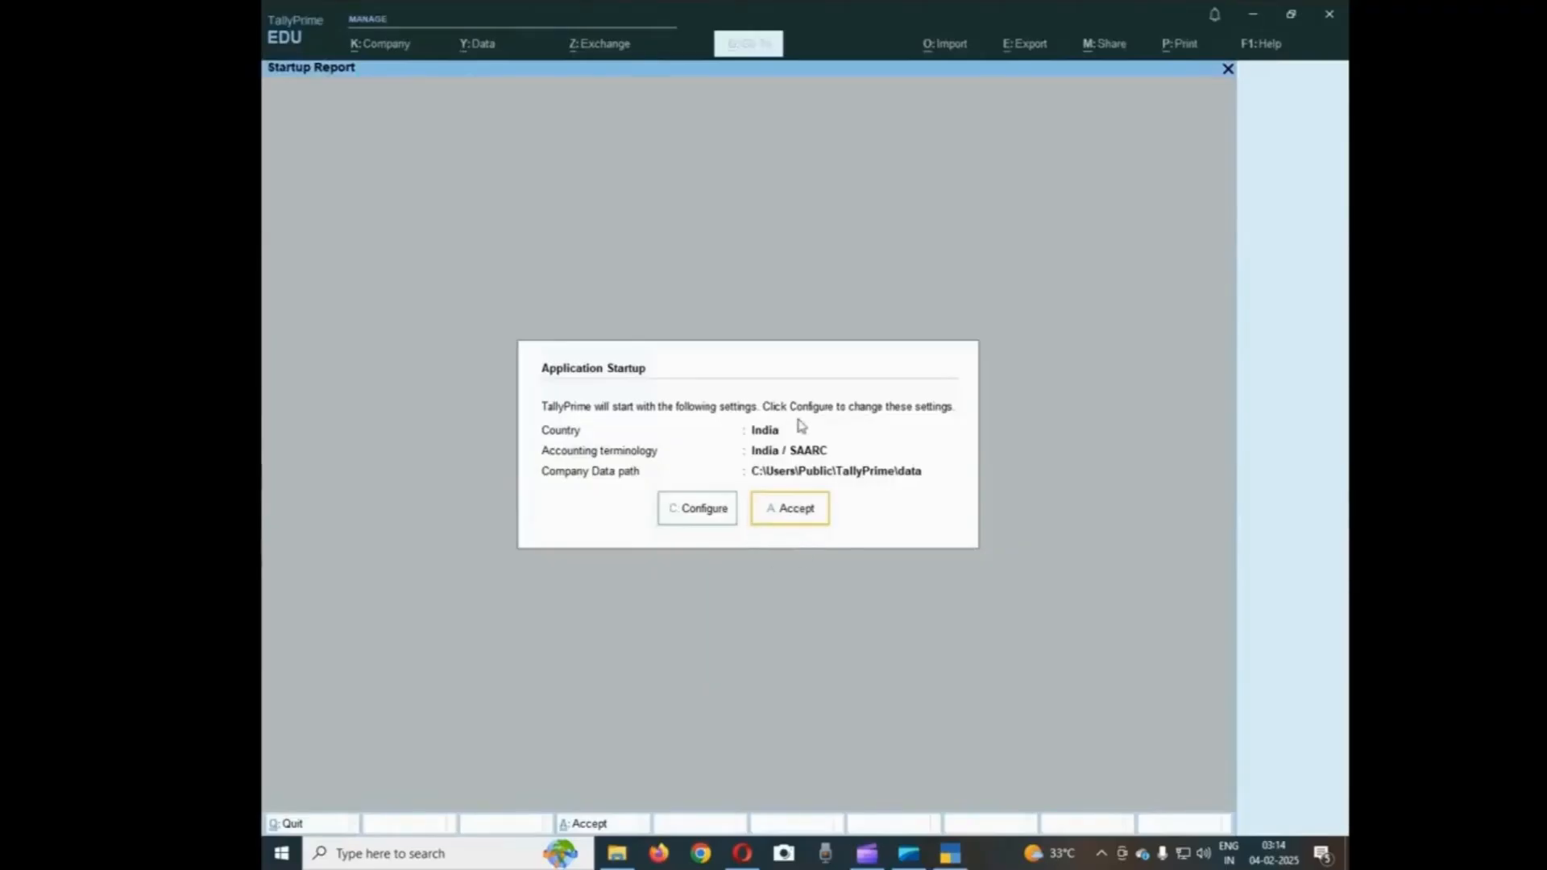
{"action": "left_click", "coordinate": [798, 522]}
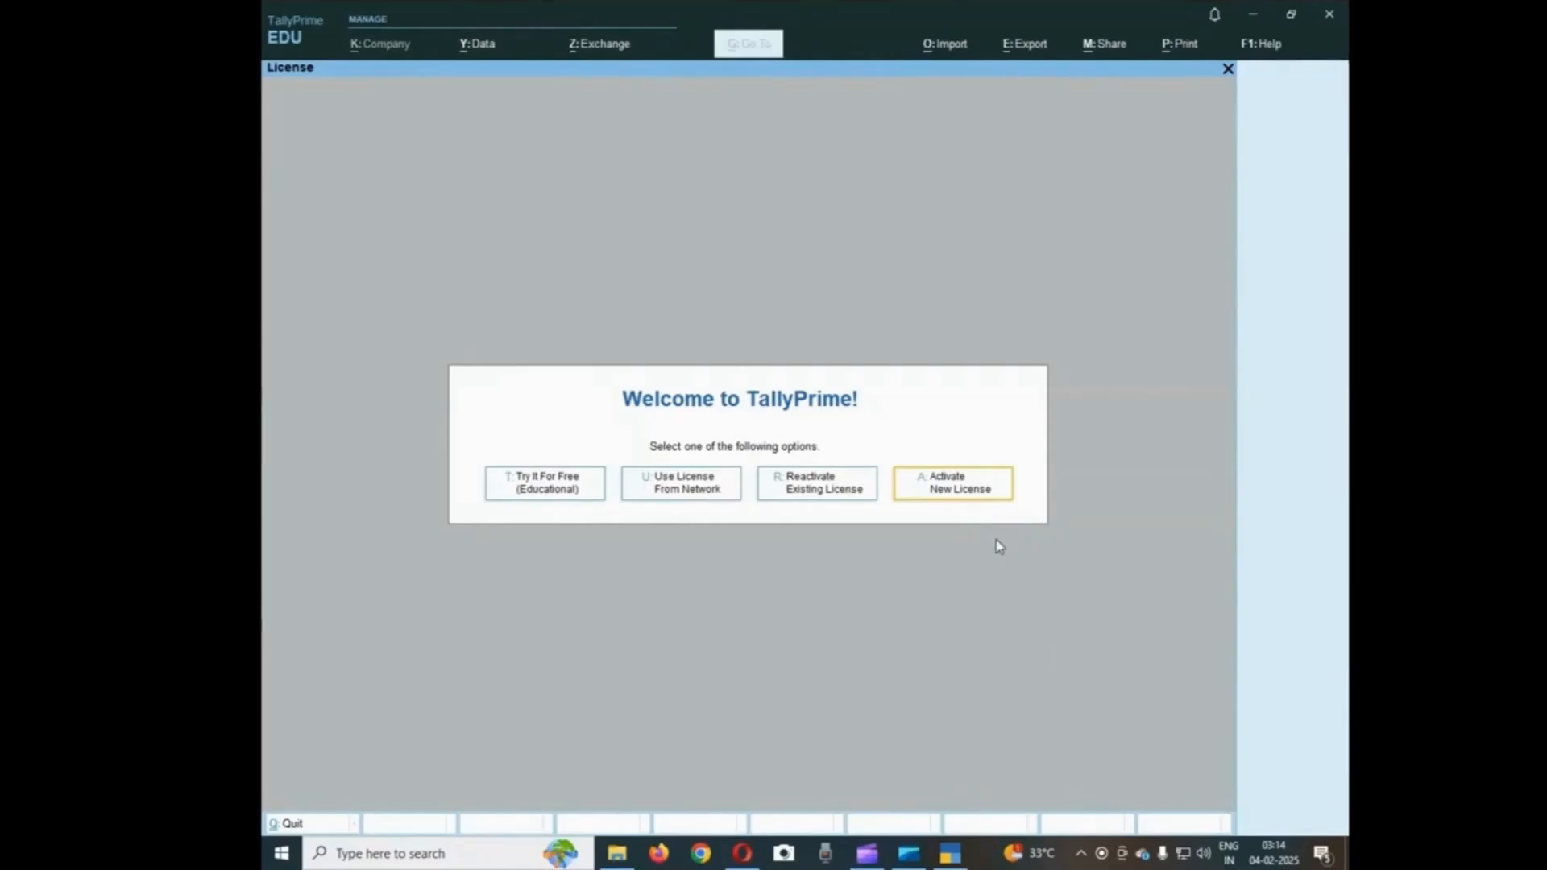
View the form for activating a new license, leave it empty, and continue with the free Educational mode
{"action": "left_click", "coordinate": [959, 491]}
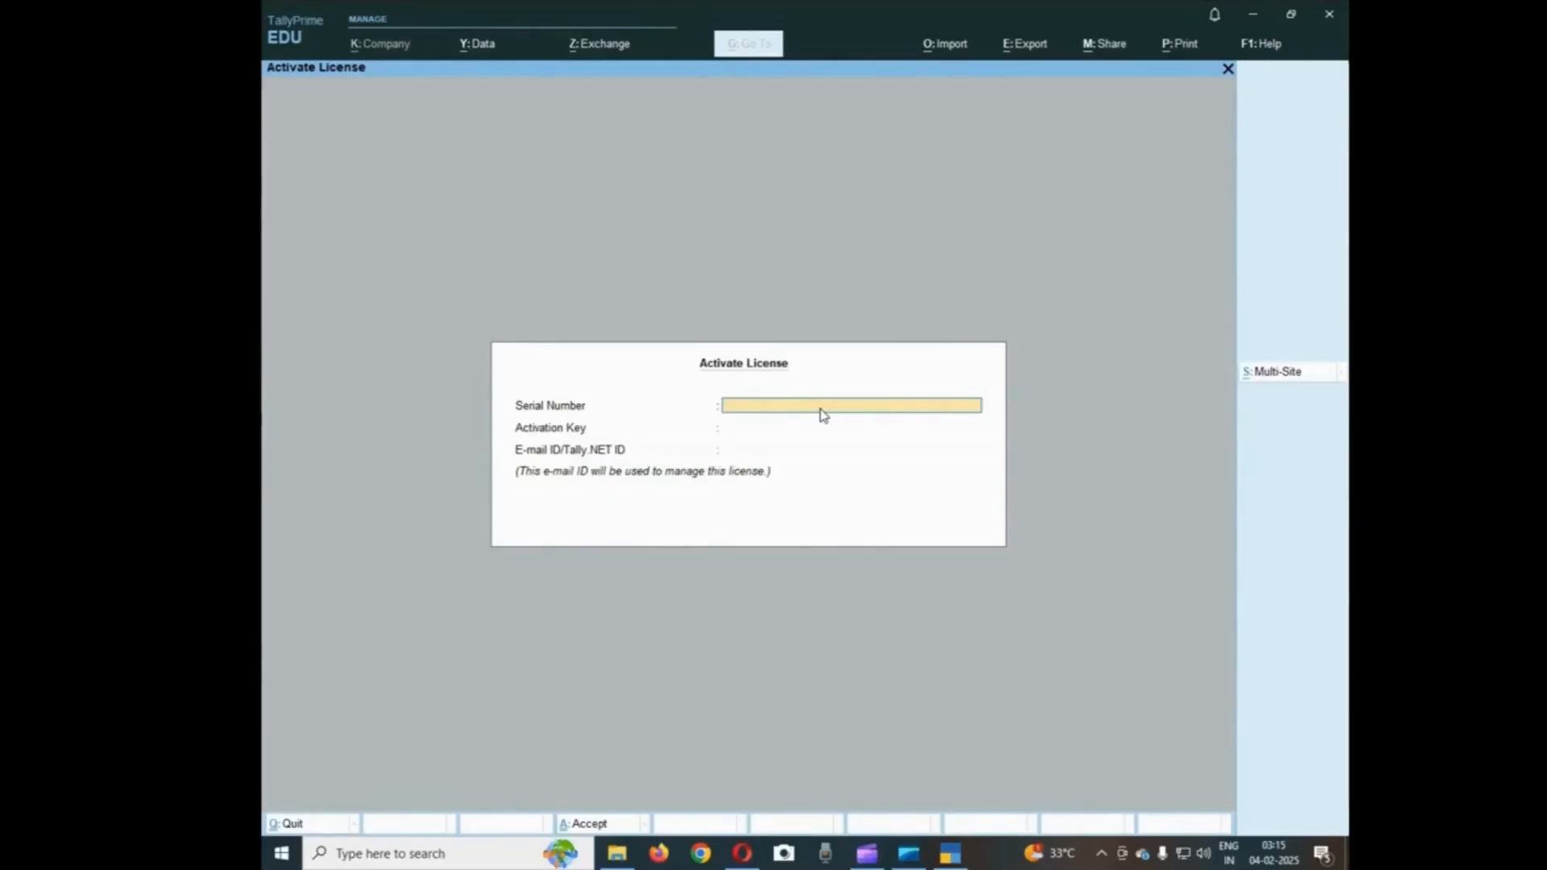
{"action": "key", "text": "Escape"}
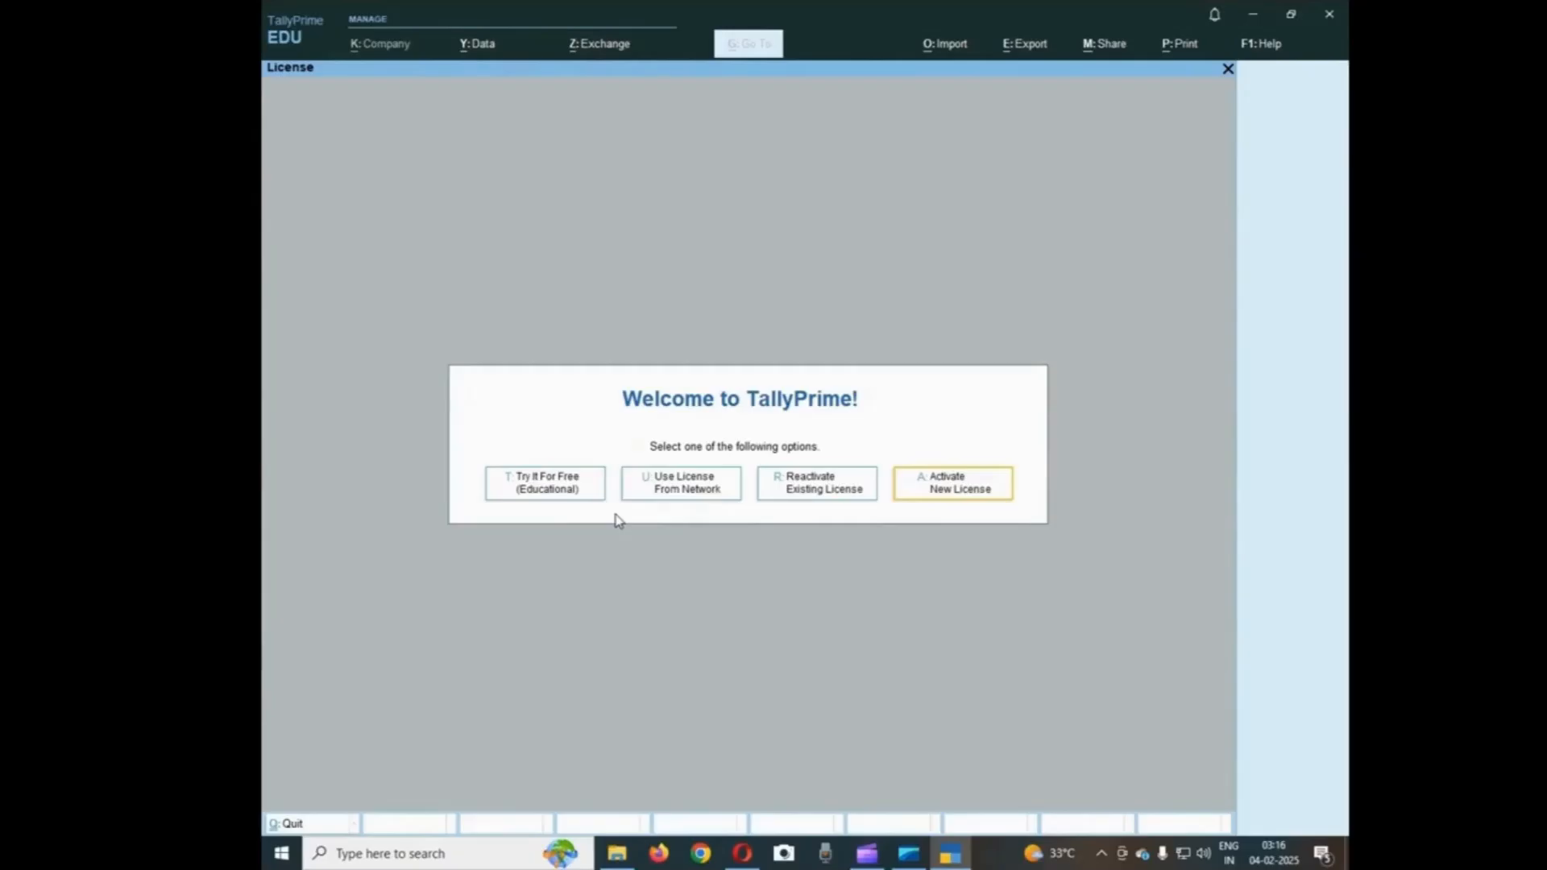
{"action": "left_click", "coordinate": [560, 487]}
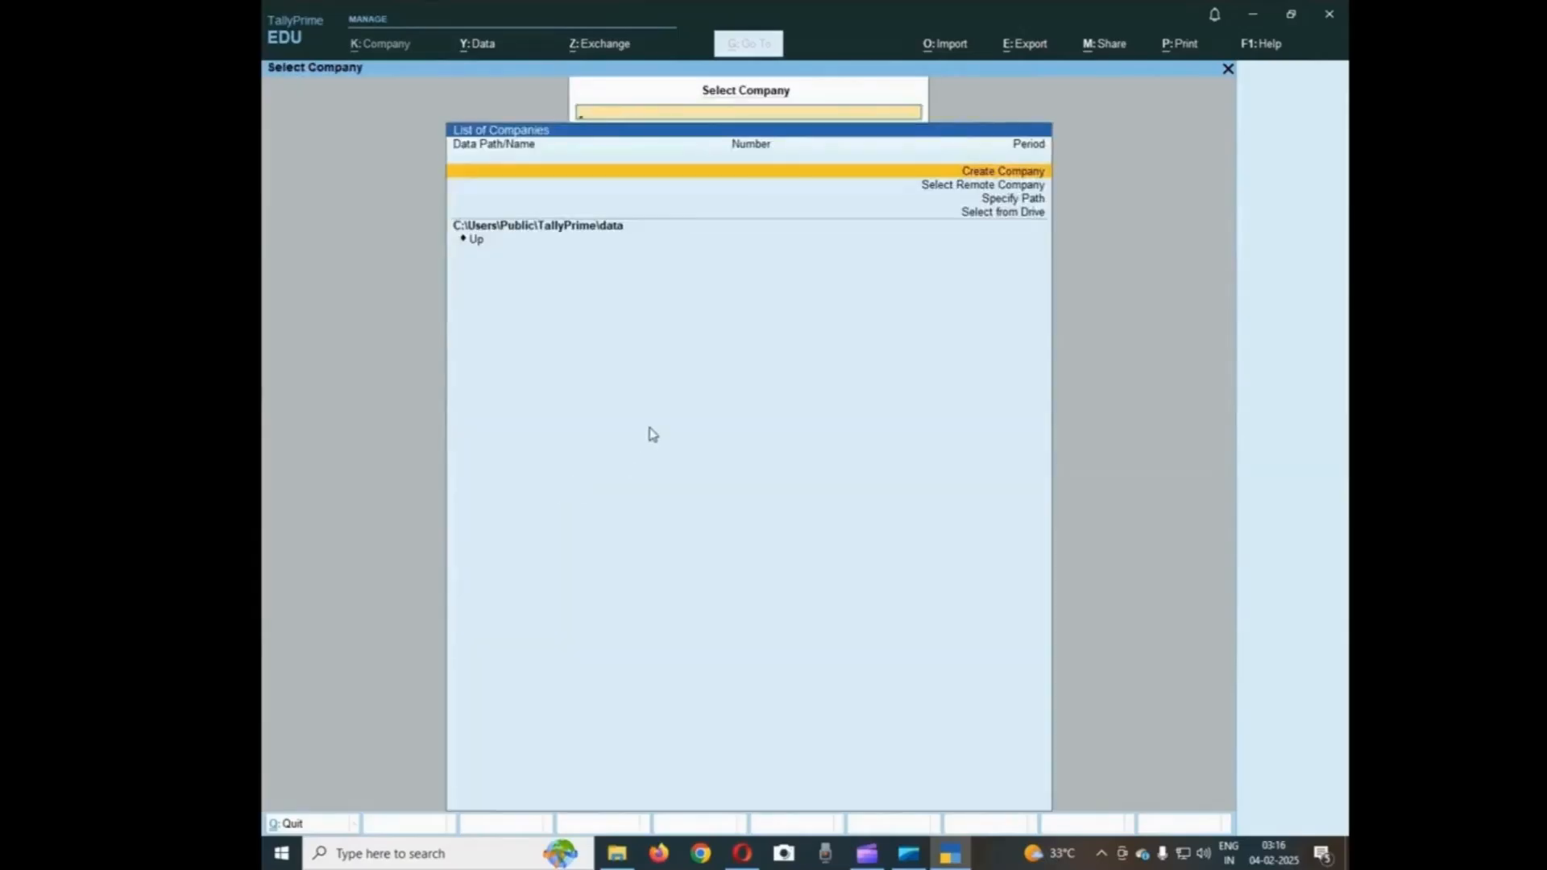
Examine the company list options for creating a company, selecting a remote company, specifying a path and selecting from a drive
{"action": "key", "text": "Down"}
{"action": "key", "text": "Up"}
{"action": "key", "text": "Down"}
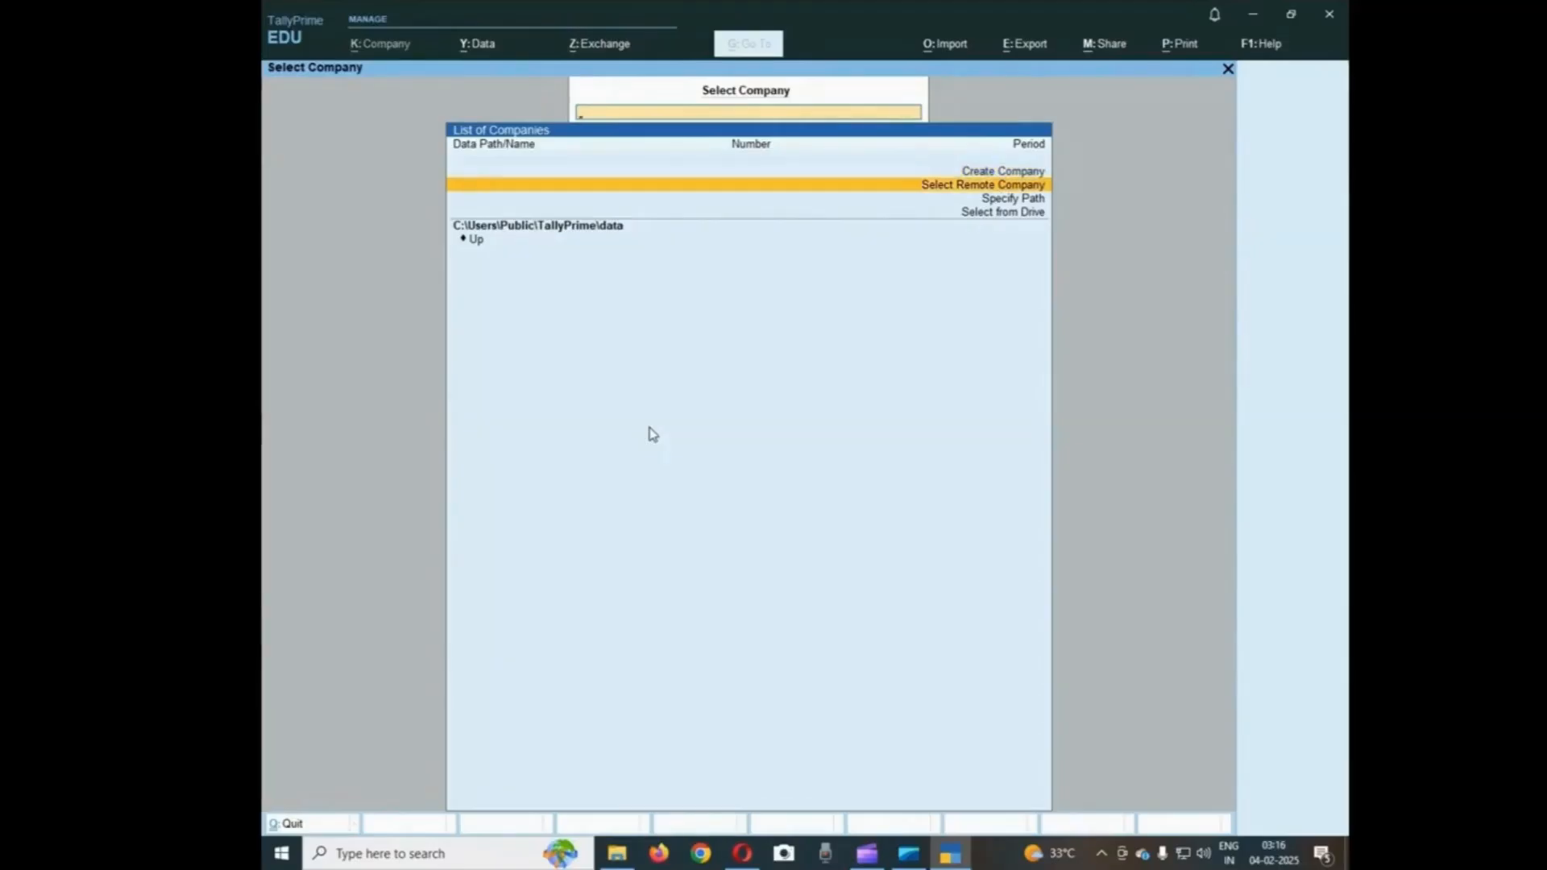
{"action": "key", "text": "Up"}
{"action": "key", "text": "Down"}
{"action": "key", "text": "Down"}
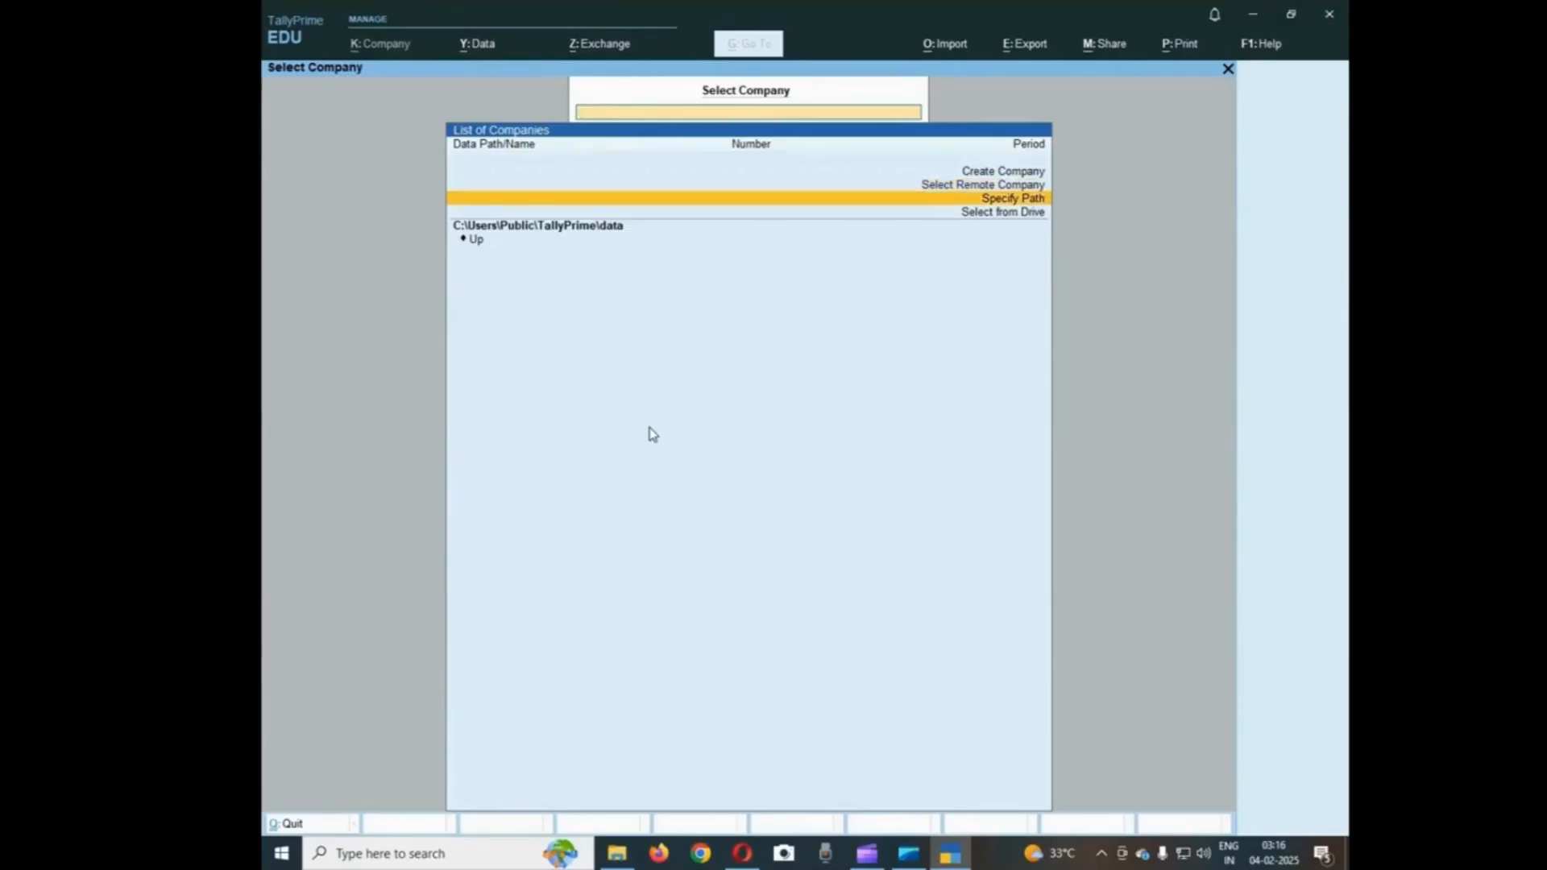
{"action": "key", "text": "Down"}
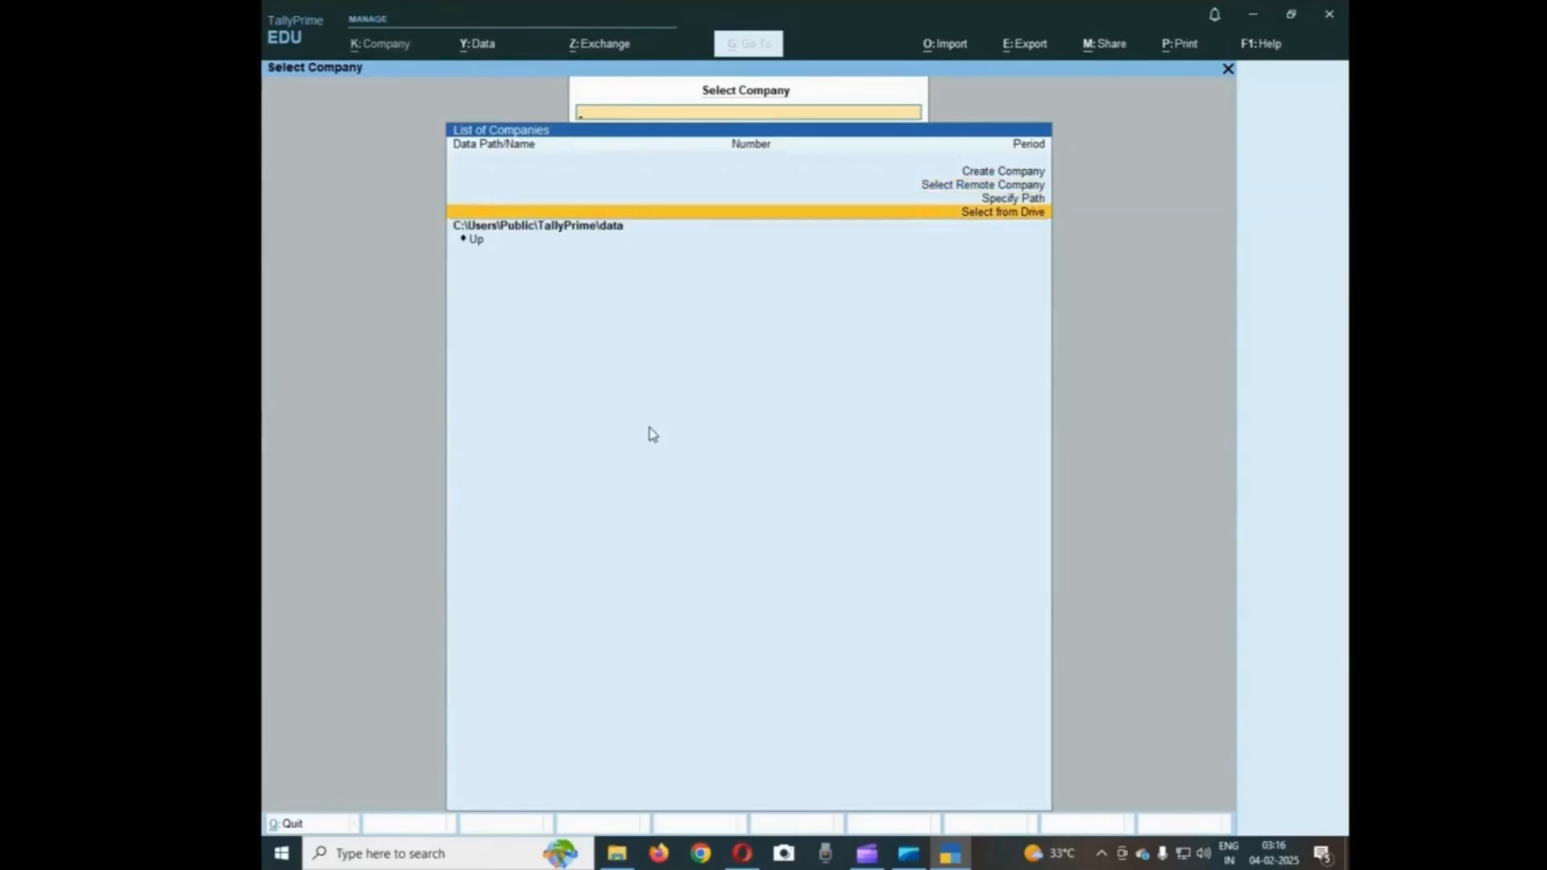
{"action": "key", "text": "Up"}
{"action": "key", "text": "Up"}
{"action": "key", "text": "Up"}
{"action": "key", "text": "Down"}
{"action": "key", "text": "Down"}
{"action": "key", "text": "Down"}
Start creating a new company, enter ABC COMPANY as its name, and keep the same mailing name
{"action": "key", "text": "Up"}
{"action": "key", "text": "Up"}
{"action": "key", "text": "Up"}
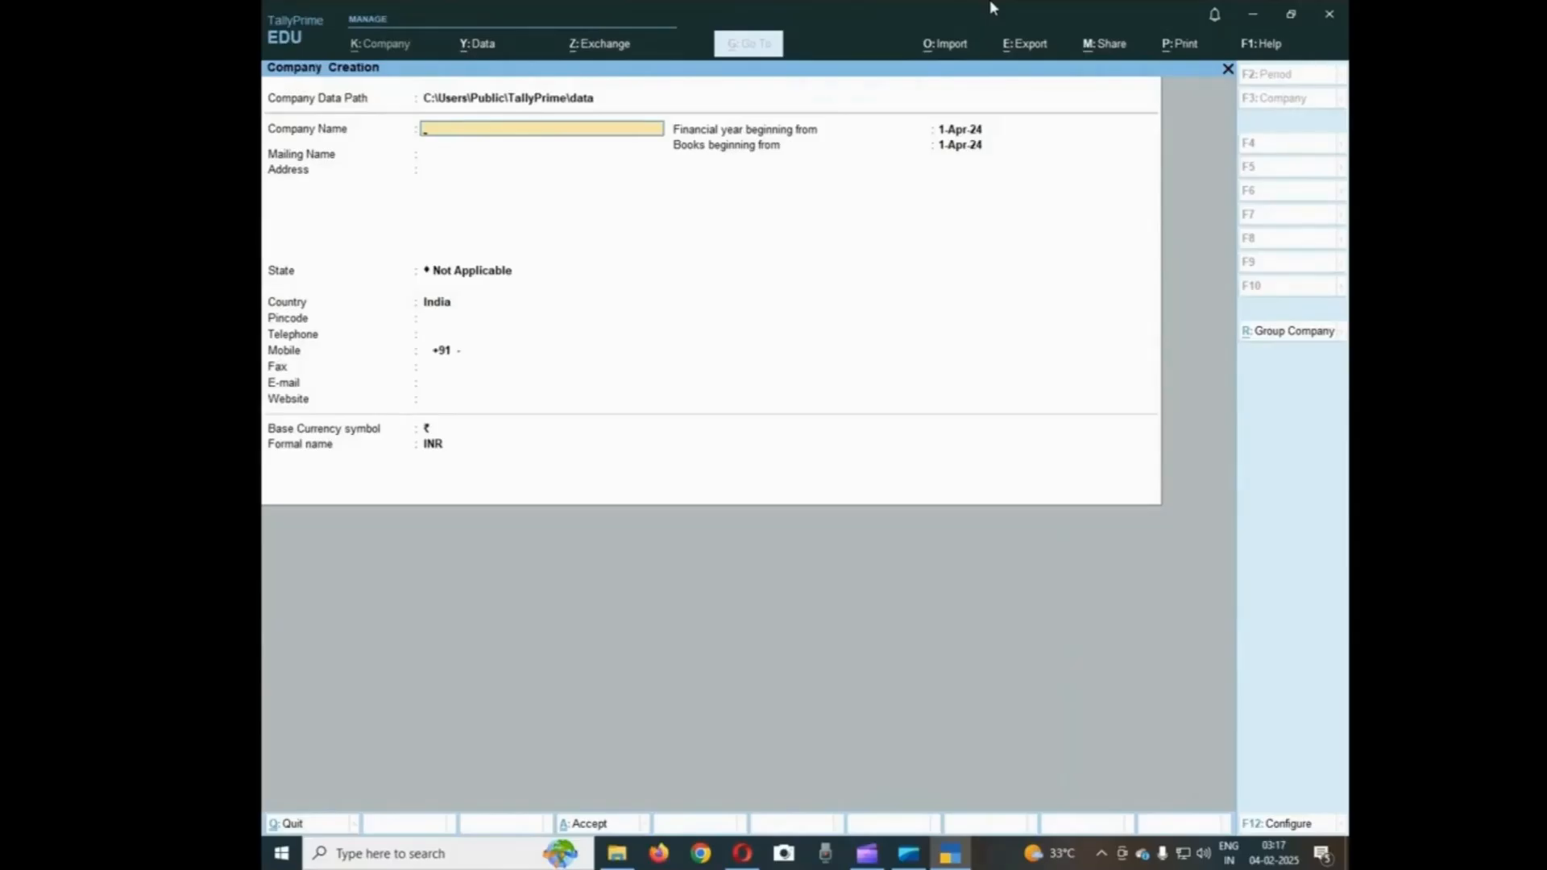
{"action": "type", "text": "ABC COMPANY"}
{"action": "key", "text": "Return"}
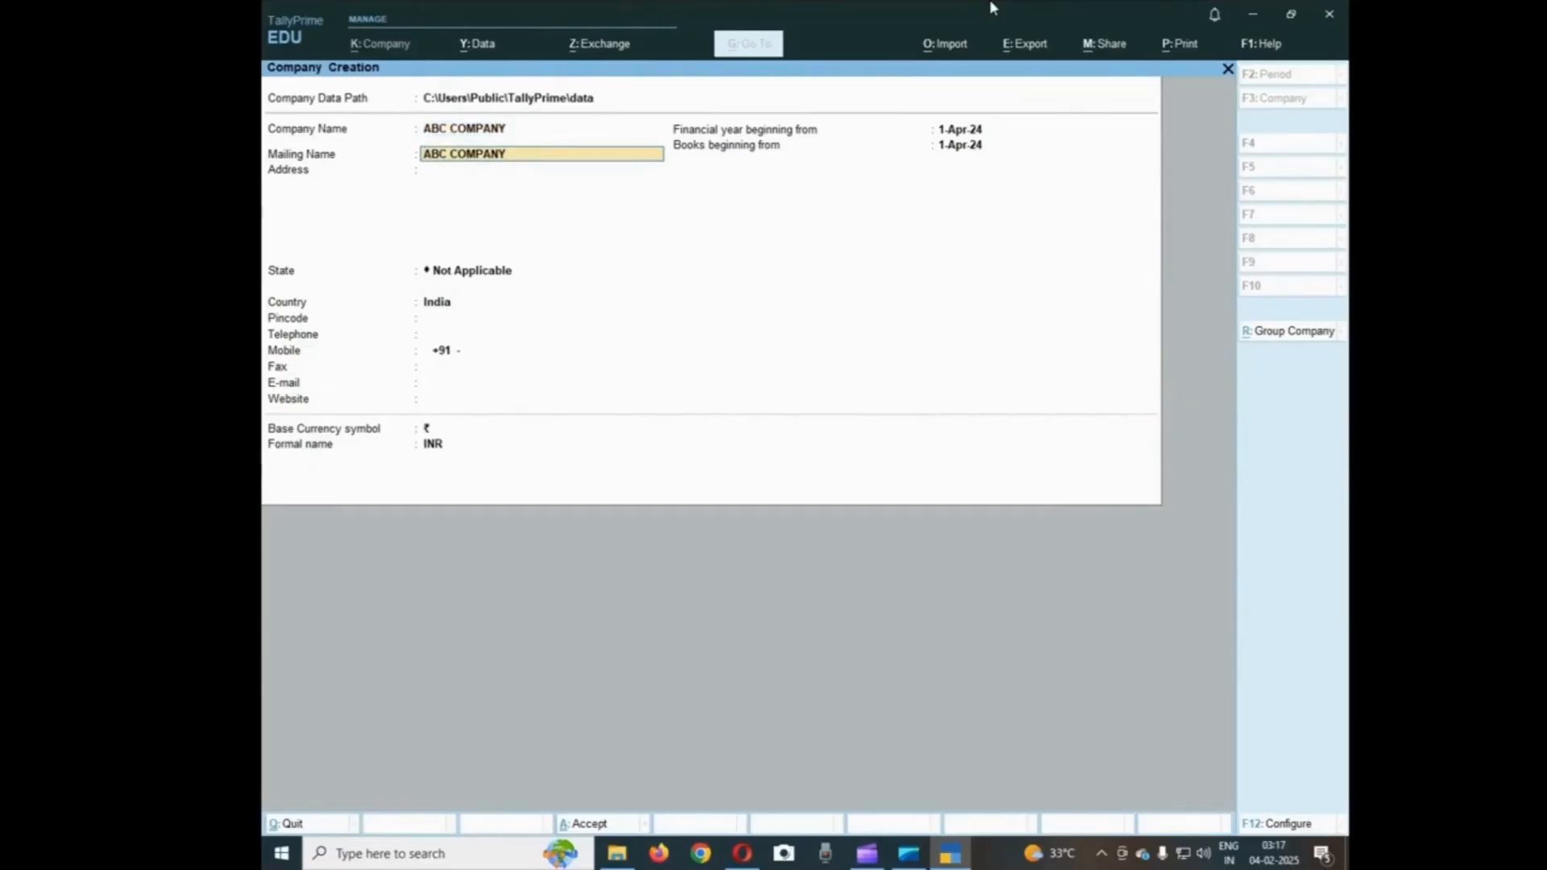
{"action": "key", "text": "Return"}
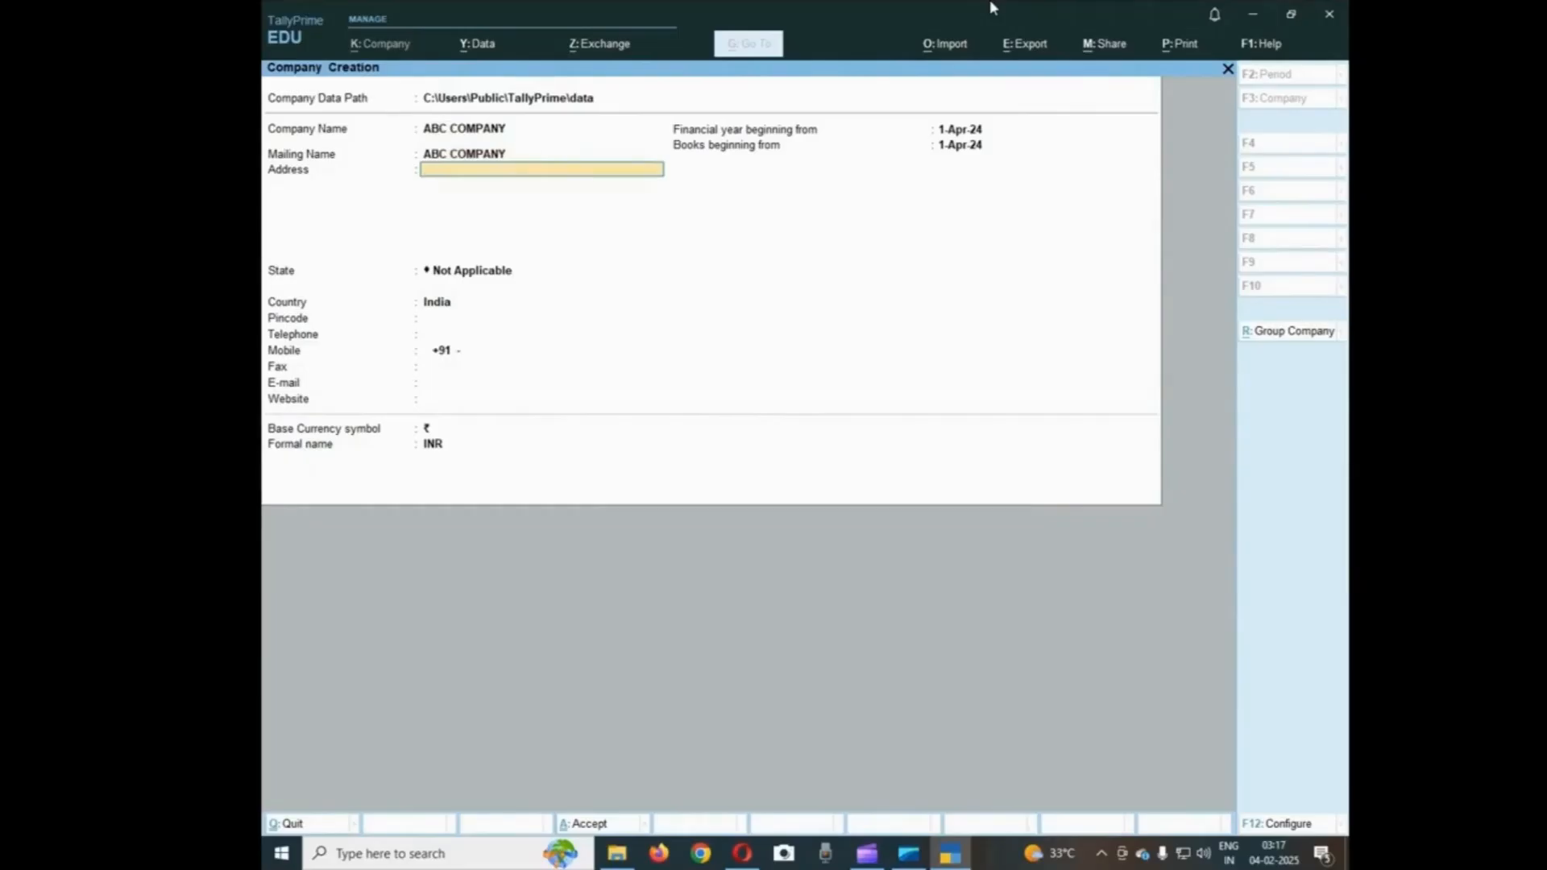
Enter the company's address on two lines, with the locality on the first and the city on the second
{"action": "type", "text": "KUKATPALLY"}
{"action": "key", "text": "Return"}
{"action": "type", "text": "HYDERA"}
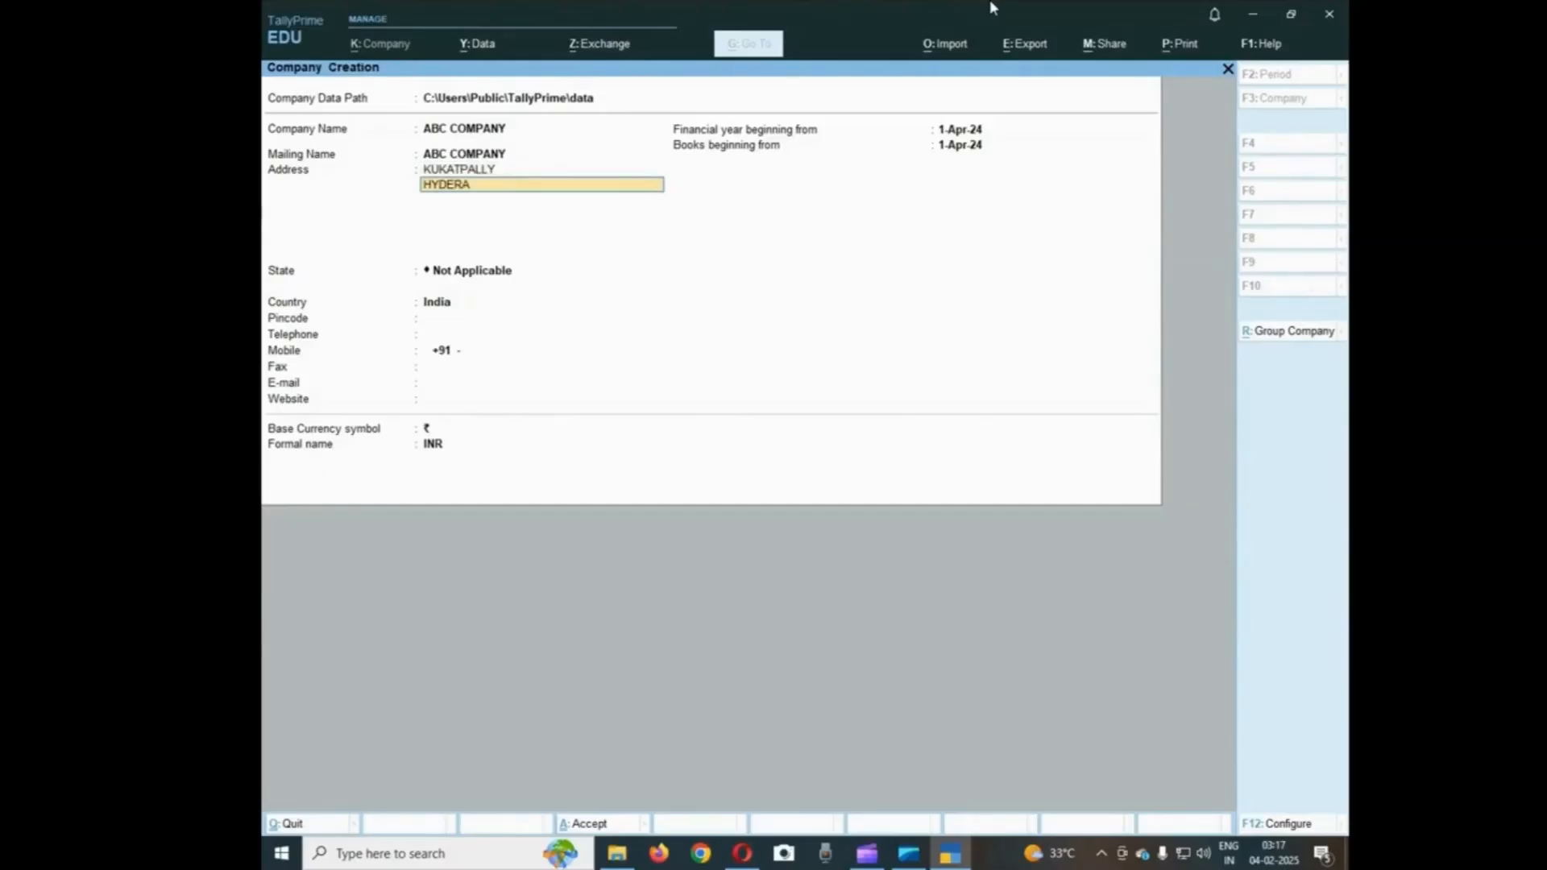
{"action": "type", "text": "BAD"}
{"action": "key", "text": "Return"}
{"action": "key", "text": "Return"}
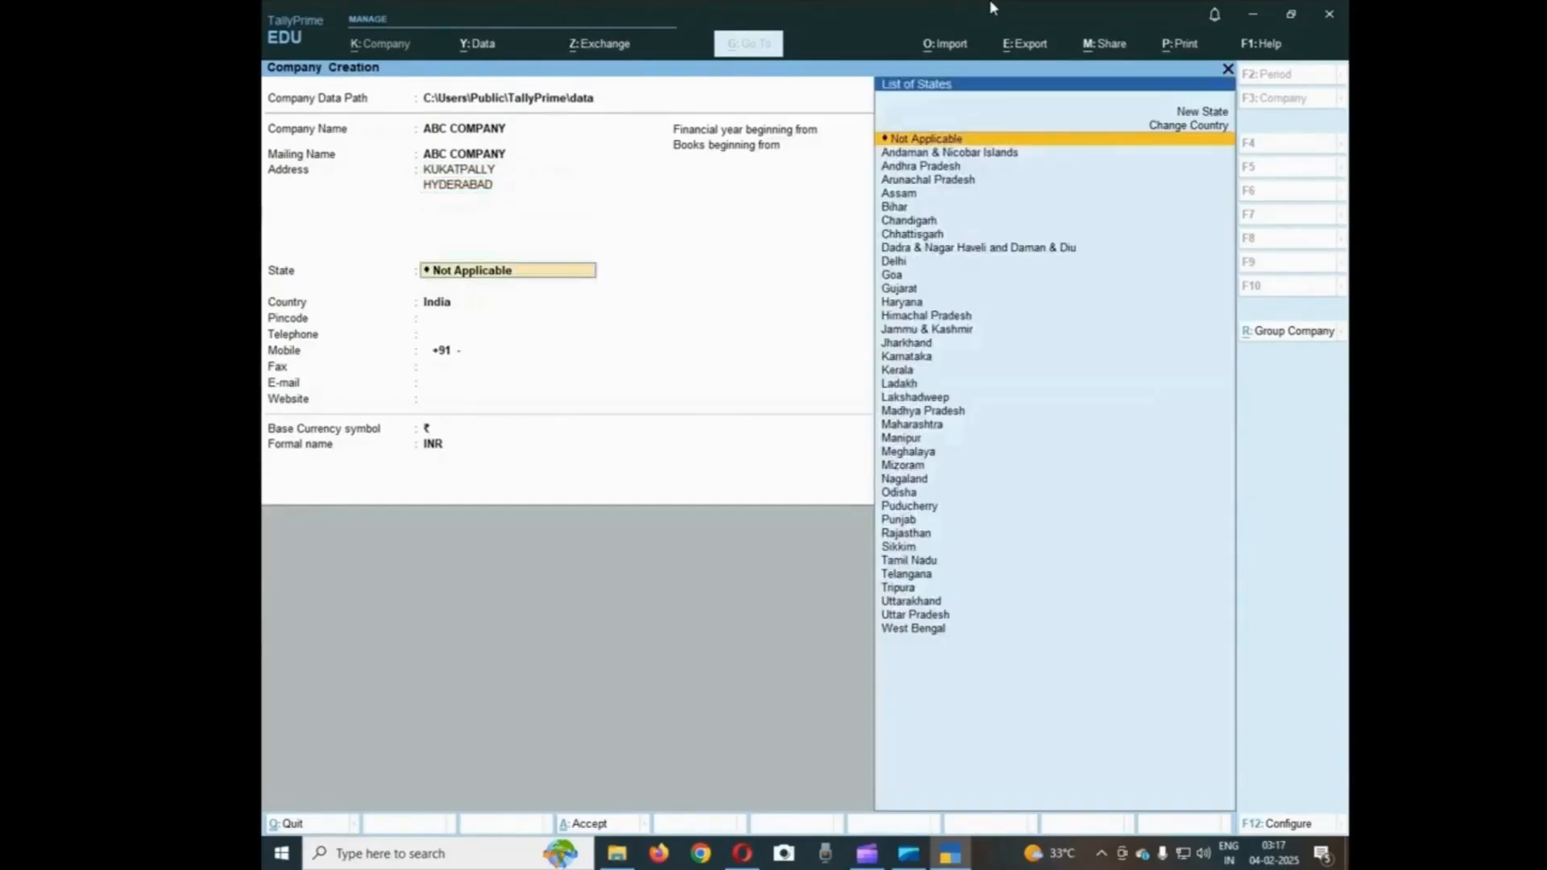
Look through the list of states available for the company's State field
{"action": "key", "text": "Down"}
{"action": "key", "text": "Down"}
{"action": "key", "text": "Down"}
{"action": "key", "text": "Down"}
{"action": "key", "text": "Down"}
{"action": "key", "text": "Down"}
{"action": "key", "text": "Down"}
{"action": "key", "text": "Down"}
{"action": "key", "text": "Down"}
{"action": "key", "text": "Down"}
{"action": "key", "text": "Down"}
{"action": "key", "text": "Down"}
{"action": "key", "text": "Down"}
{"action": "key", "text": "Down"}
{"action": "key", "text": "Down"}
{"action": "key", "text": "Down"}
{"action": "key", "text": "Down"}
{"action": "key", "text": "Down"}
{"action": "key", "text": "Down"}
{"action": "key", "text": "Down"}
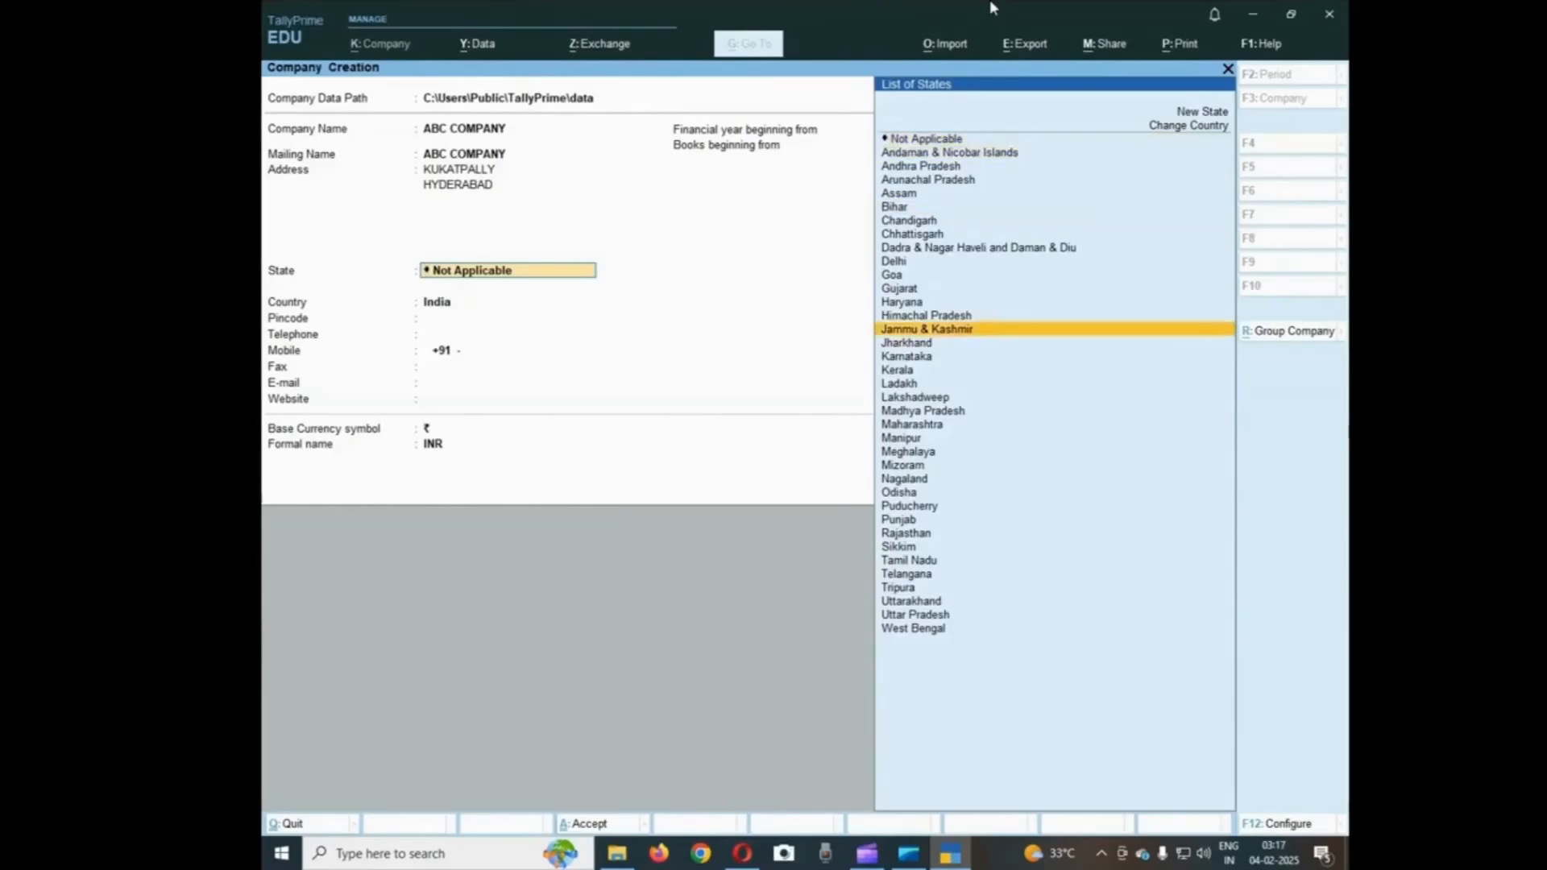
{"action": "key", "text": "Up"}
{"action": "key", "text": "Up"}
{"action": "key", "text": "Up"}
{"action": "key", "text": "Up"}
{"action": "key", "text": "Up"}
{"action": "key", "text": "Up"}
{"action": "key", "text": "Up"}
{"action": "key", "text": "Up"}
{"action": "key", "text": "Up"}
{"action": "key", "text": "Up"}
{"action": "key", "text": "Up"}
{"action": "key", "text": "Up"}
{"action": "key", "text": "Up"}
{"action": "key", "text": "Up"}
{"action": "key", "text": "Up"}
{"action": "key", "text": "Up"}
{"action": "key", "text": "Up"}
{"action": "key", "text": "Up"}
{"action": "key", "text": "Up"}
{"action": "key", "text": "Up"}
{"action": "key", "text": "Up"}
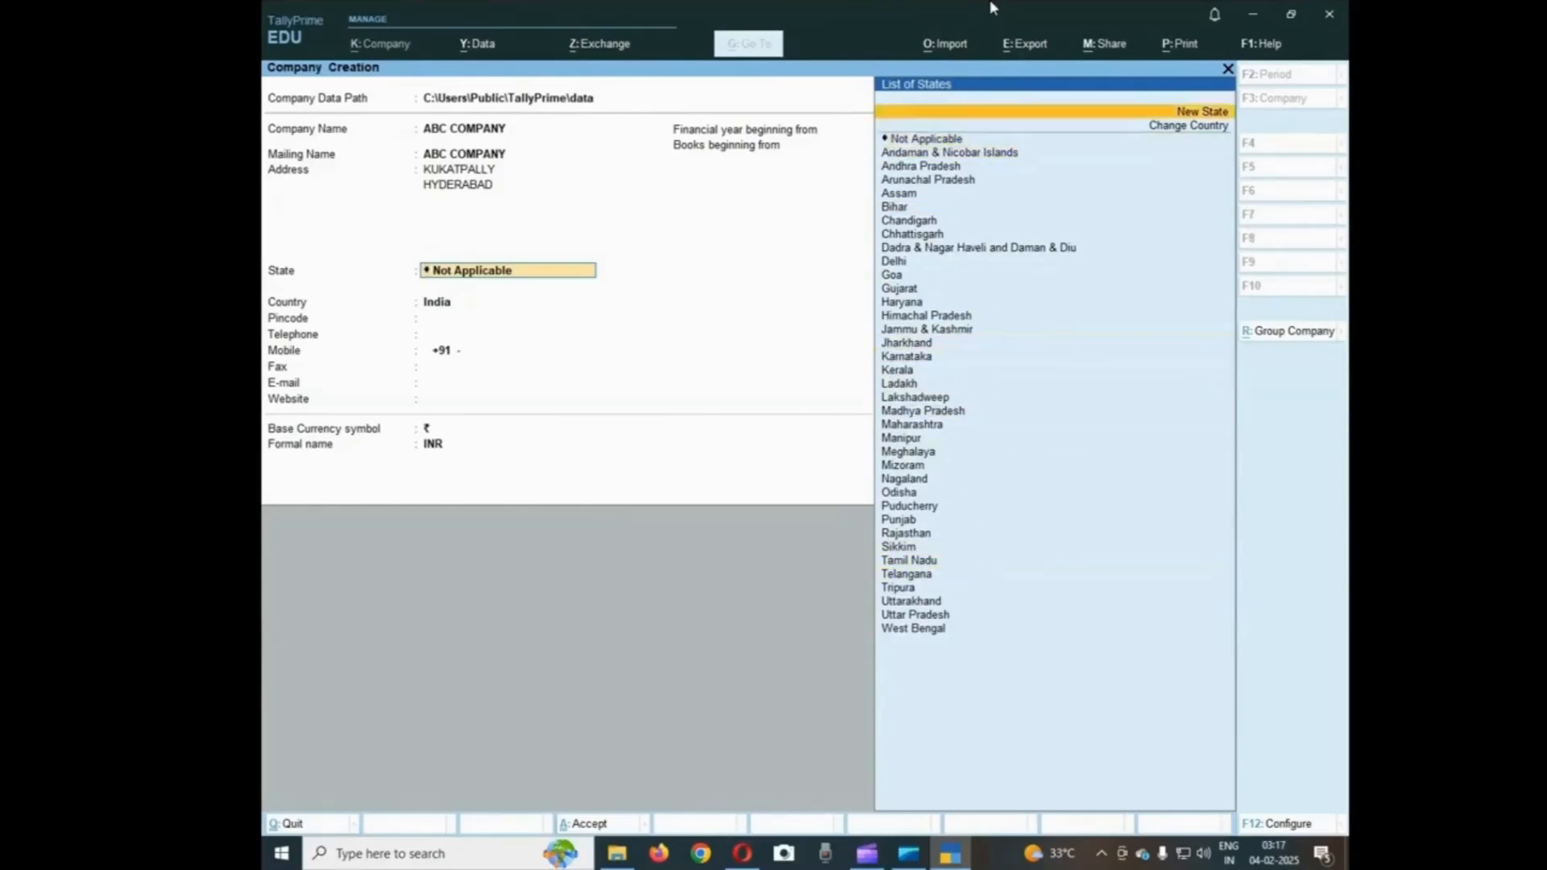
Set the company's state to Telangana and keep India as the country
{"action": "type", "text": "TEL"}
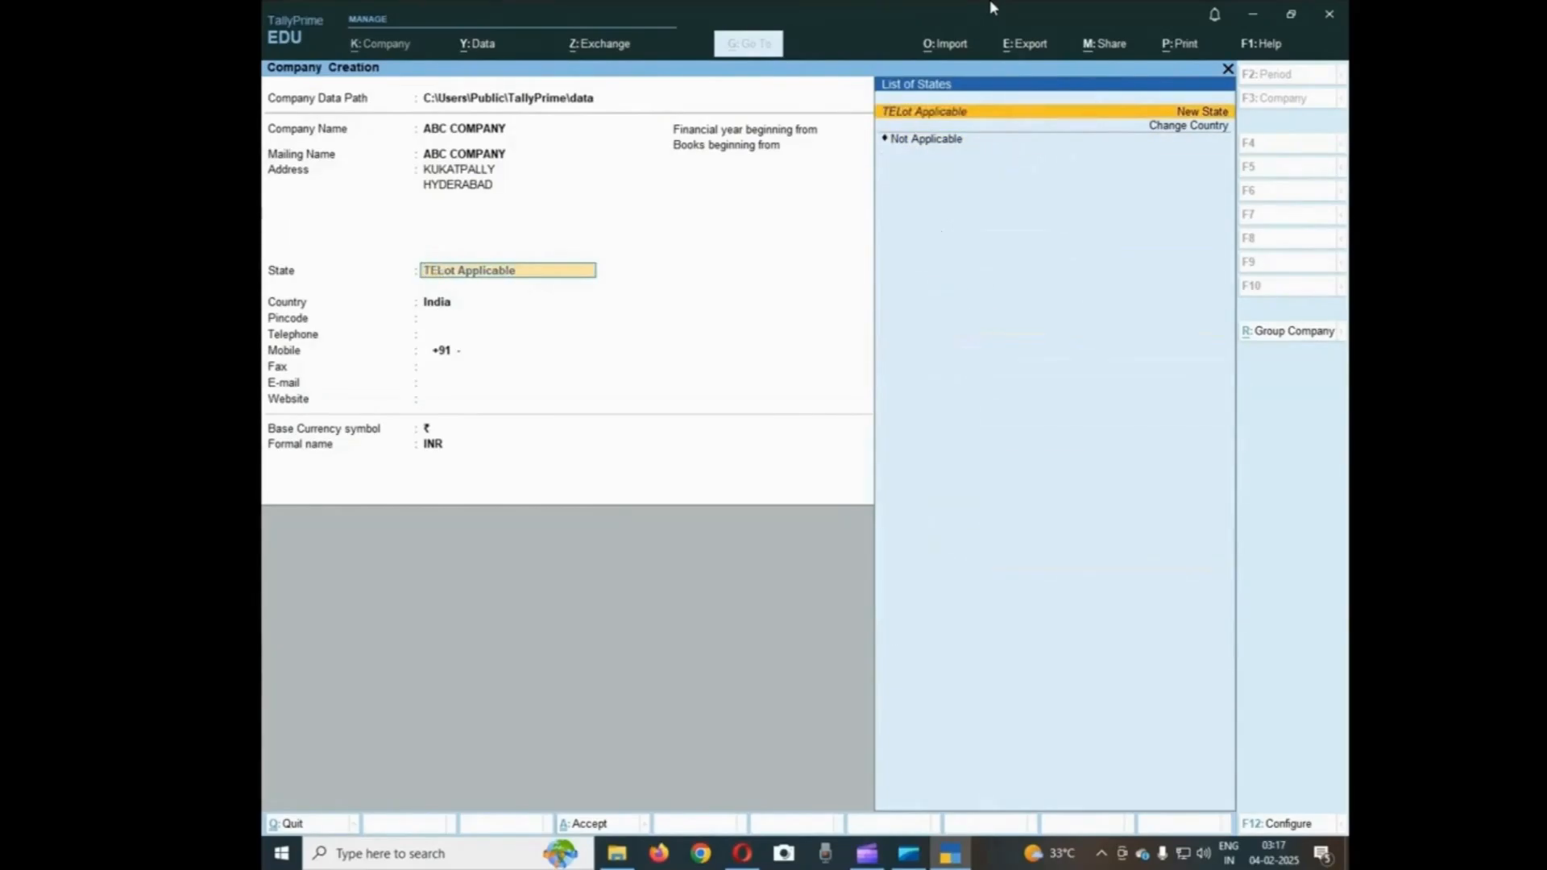
{"action": "key", "text": "Escape"}
{"action": "type", "text": "TEL"}
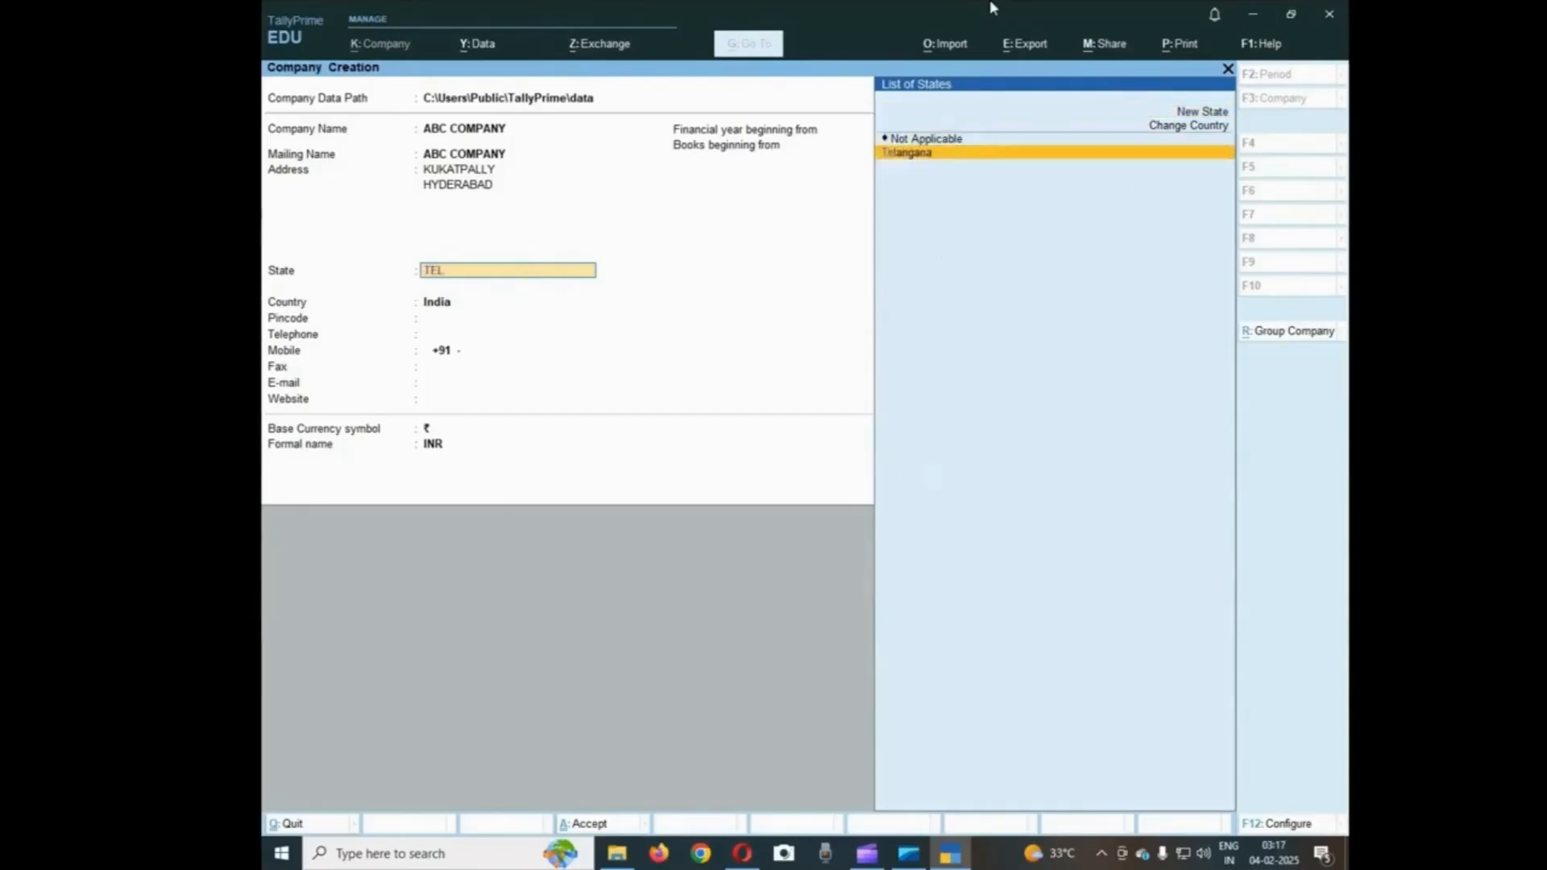
{"action": "key", "text": "Return"}
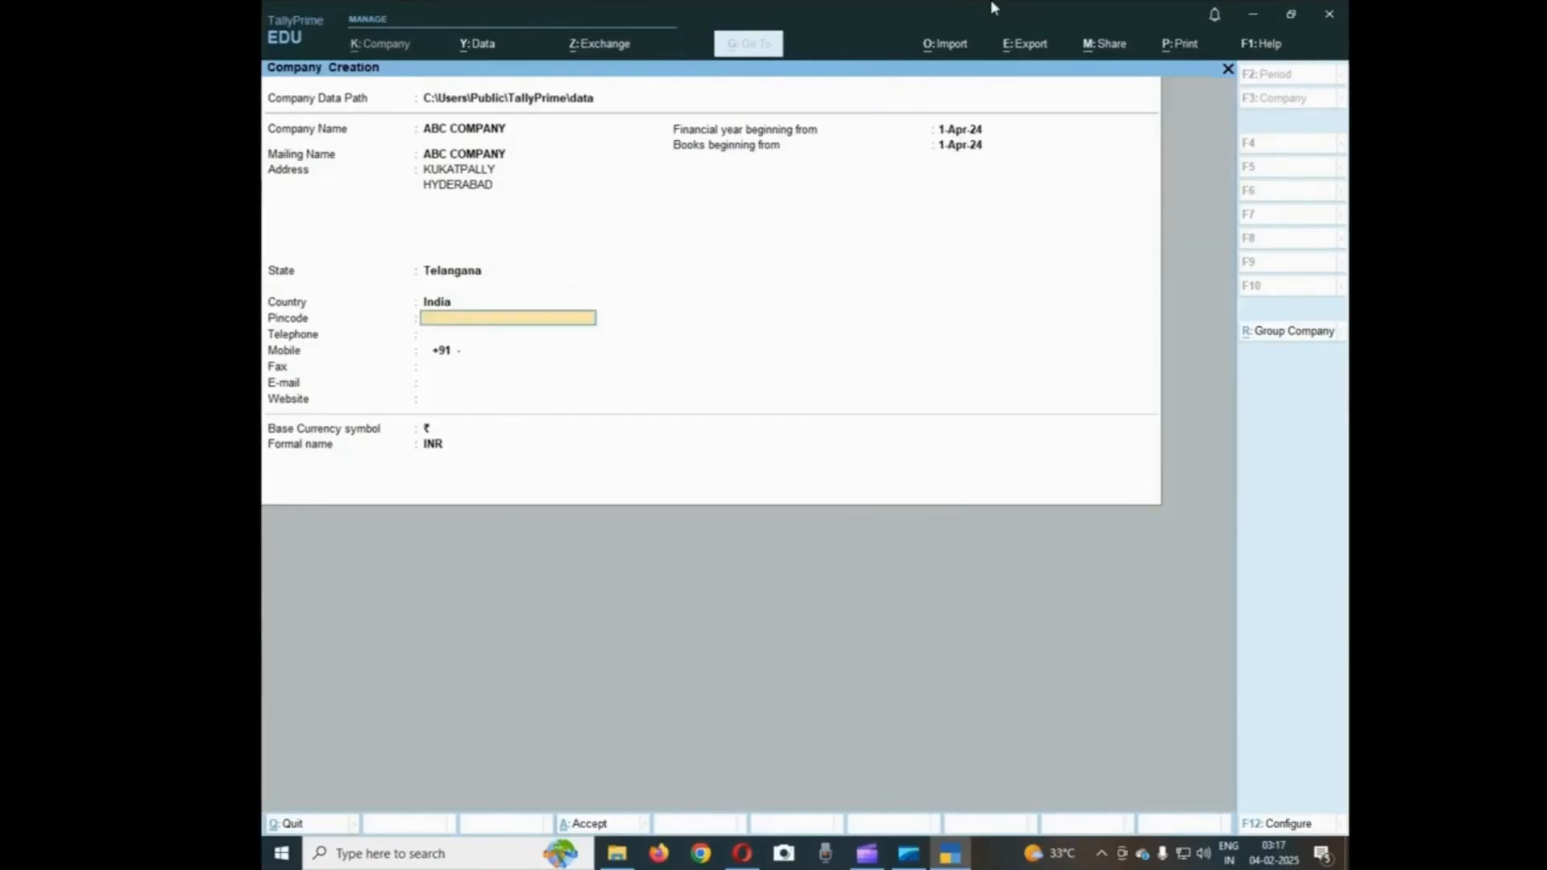
Leave the company's pincode, telephone, mobile, fax, e-mail and website fields blank
{"action": "key", "text": "Return"}
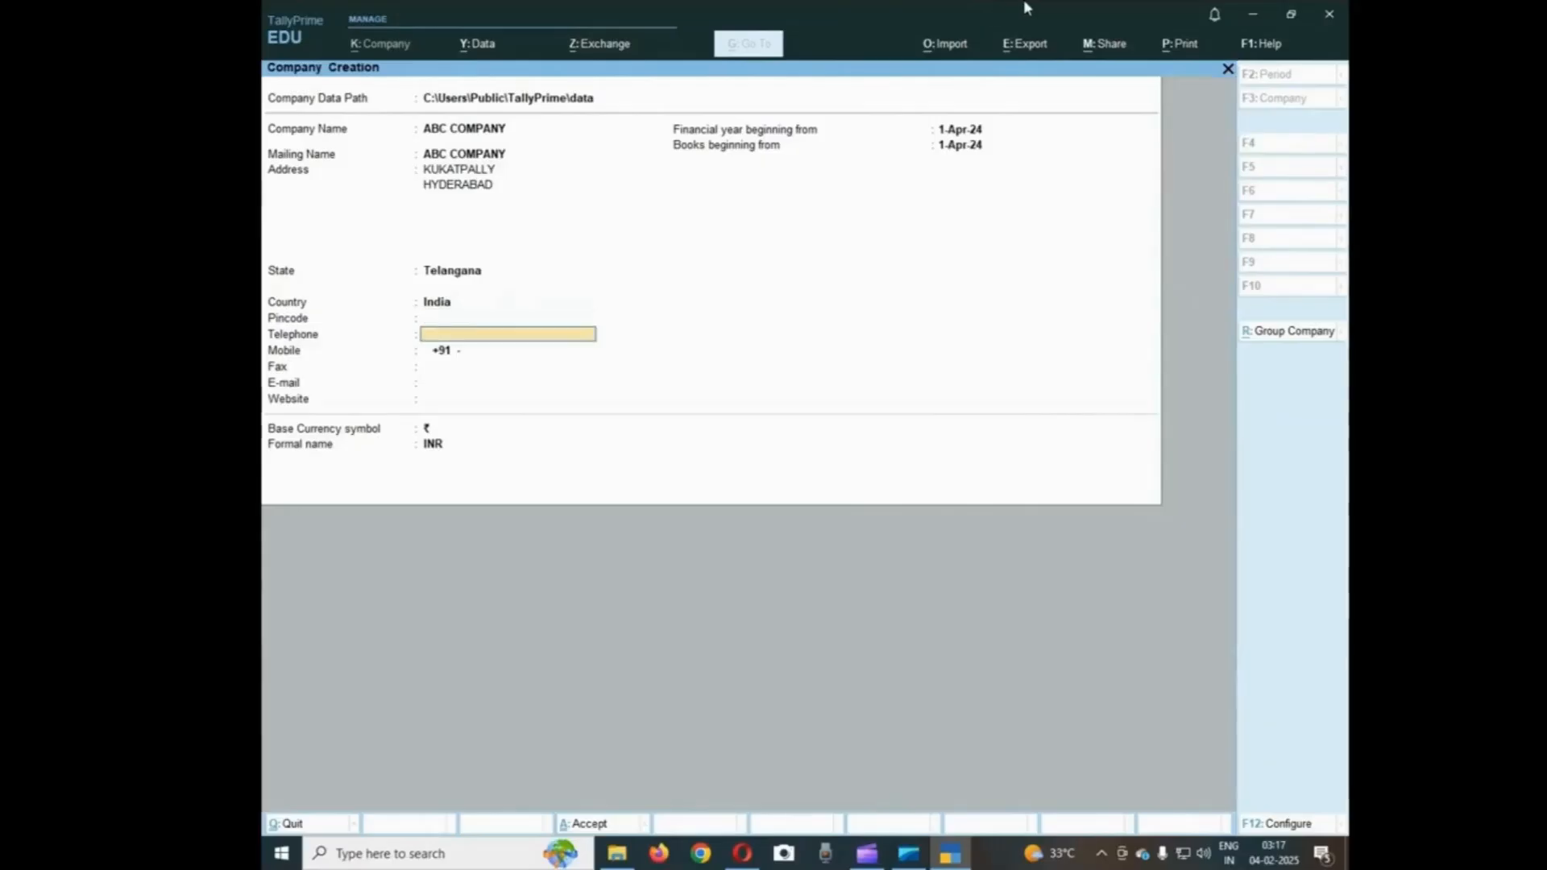
{"action": "key", "text": "Return"}
{"action": "key", "text": "Return"}
{"action": "key", "text": "Return"}
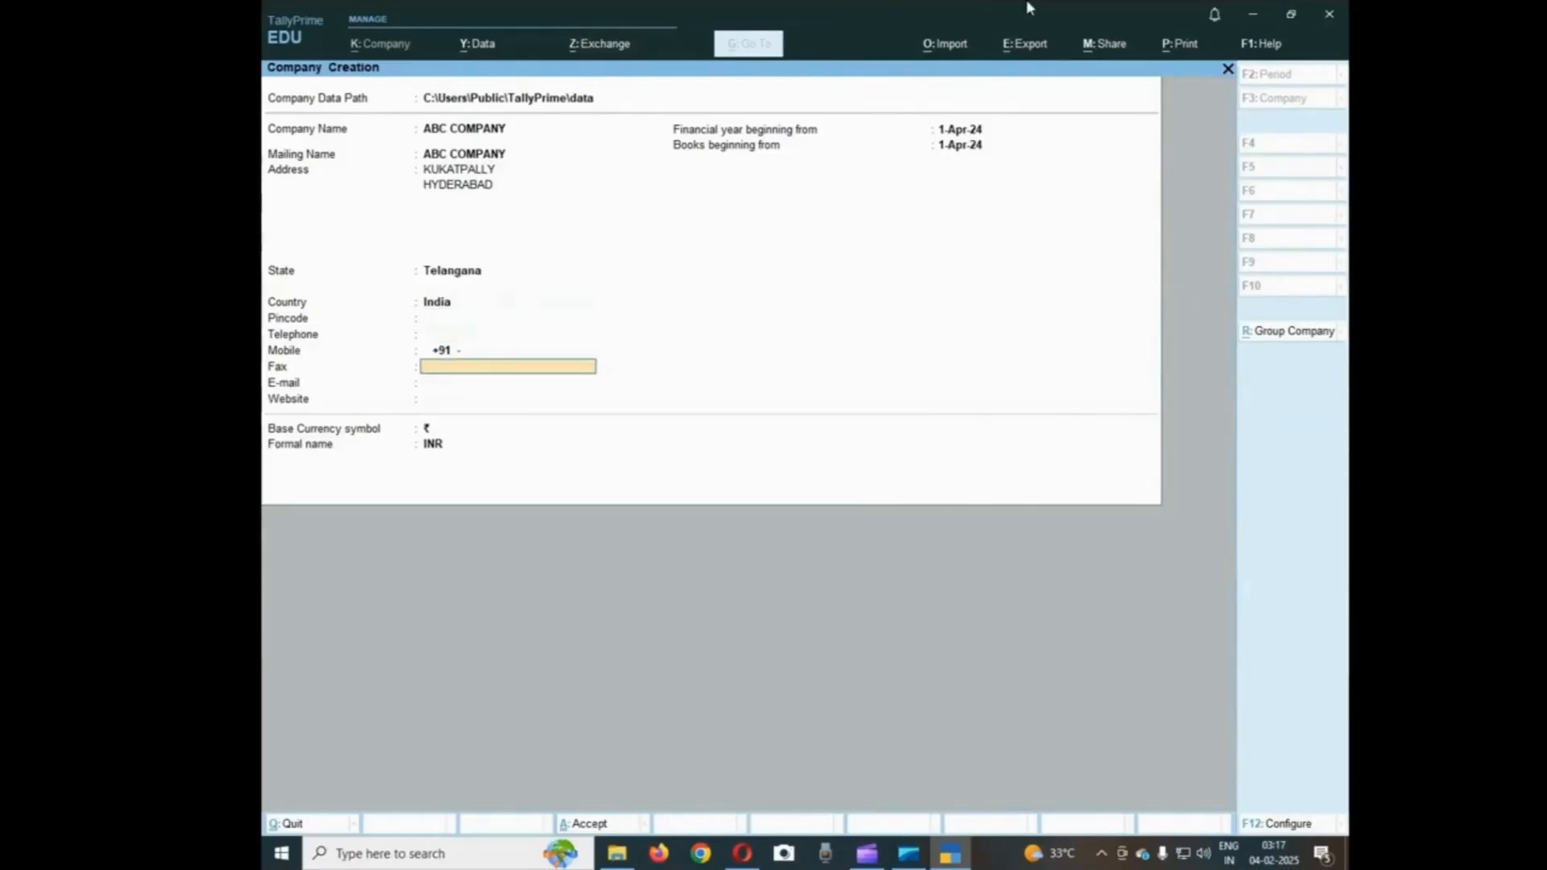
{"action": "key", "text": "Return"}
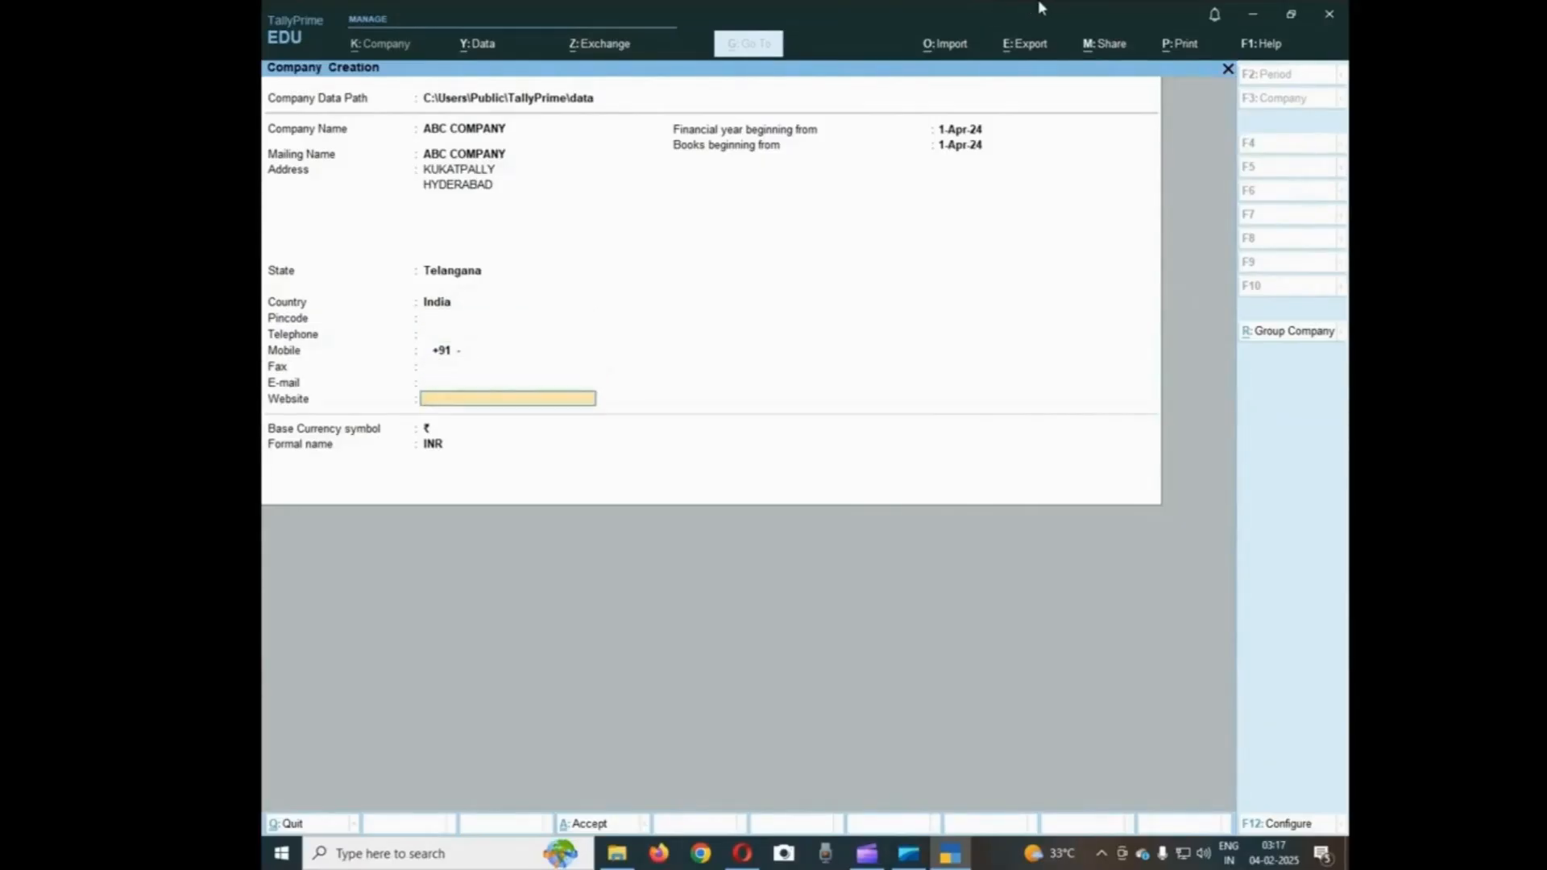
{"action": "key", "text": "Return"}
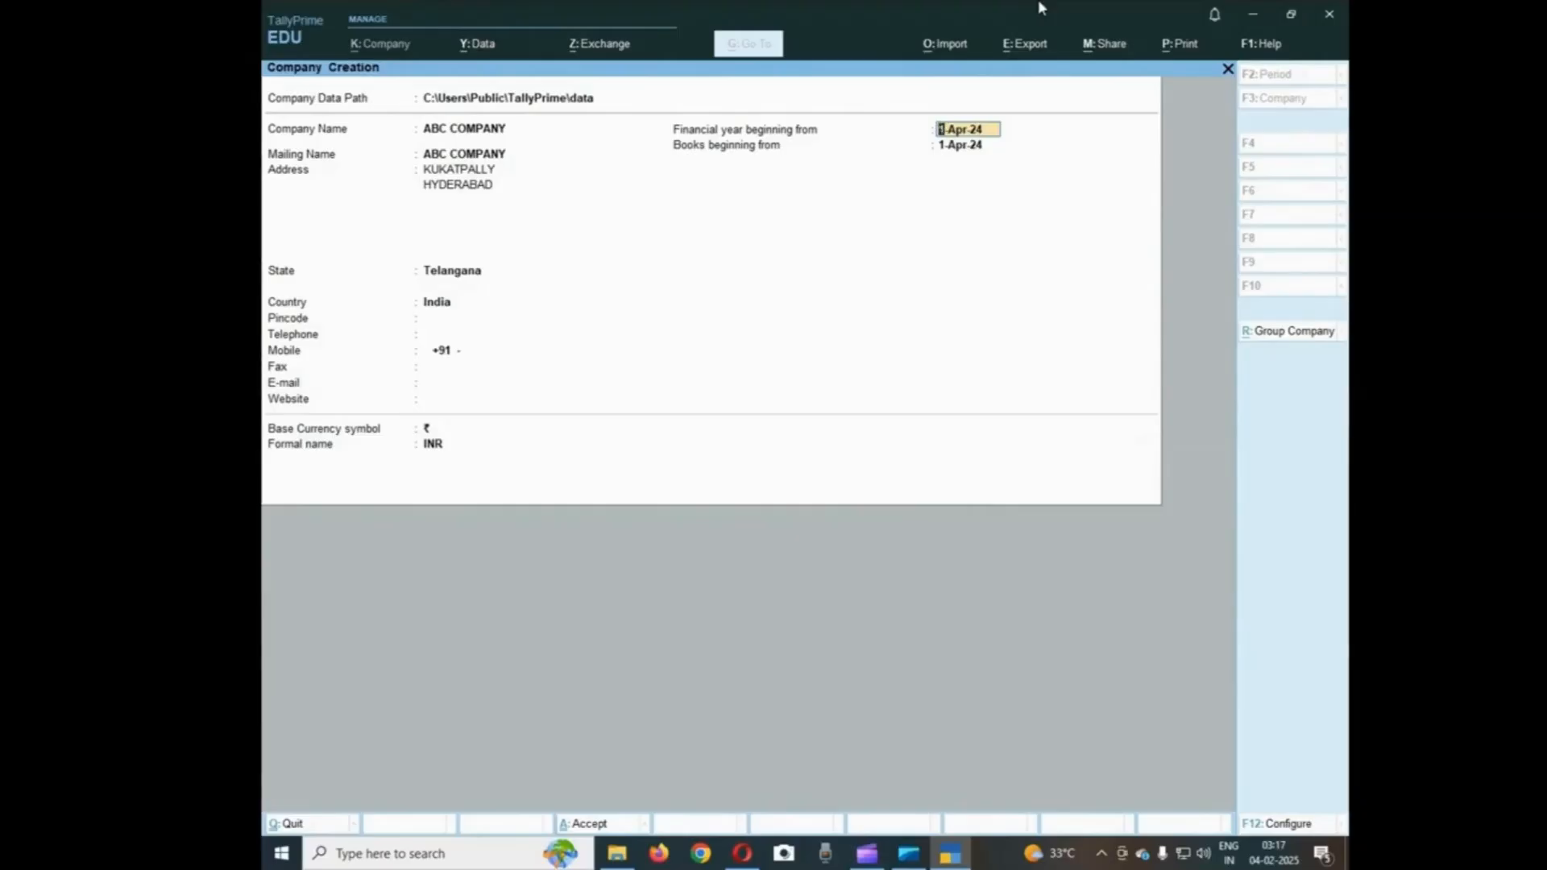
Set the financial year to begin on 1.4.2024, then save the company with the default books date, currency symbol and formal name
{"action": "key", "text": "BackSpace"}
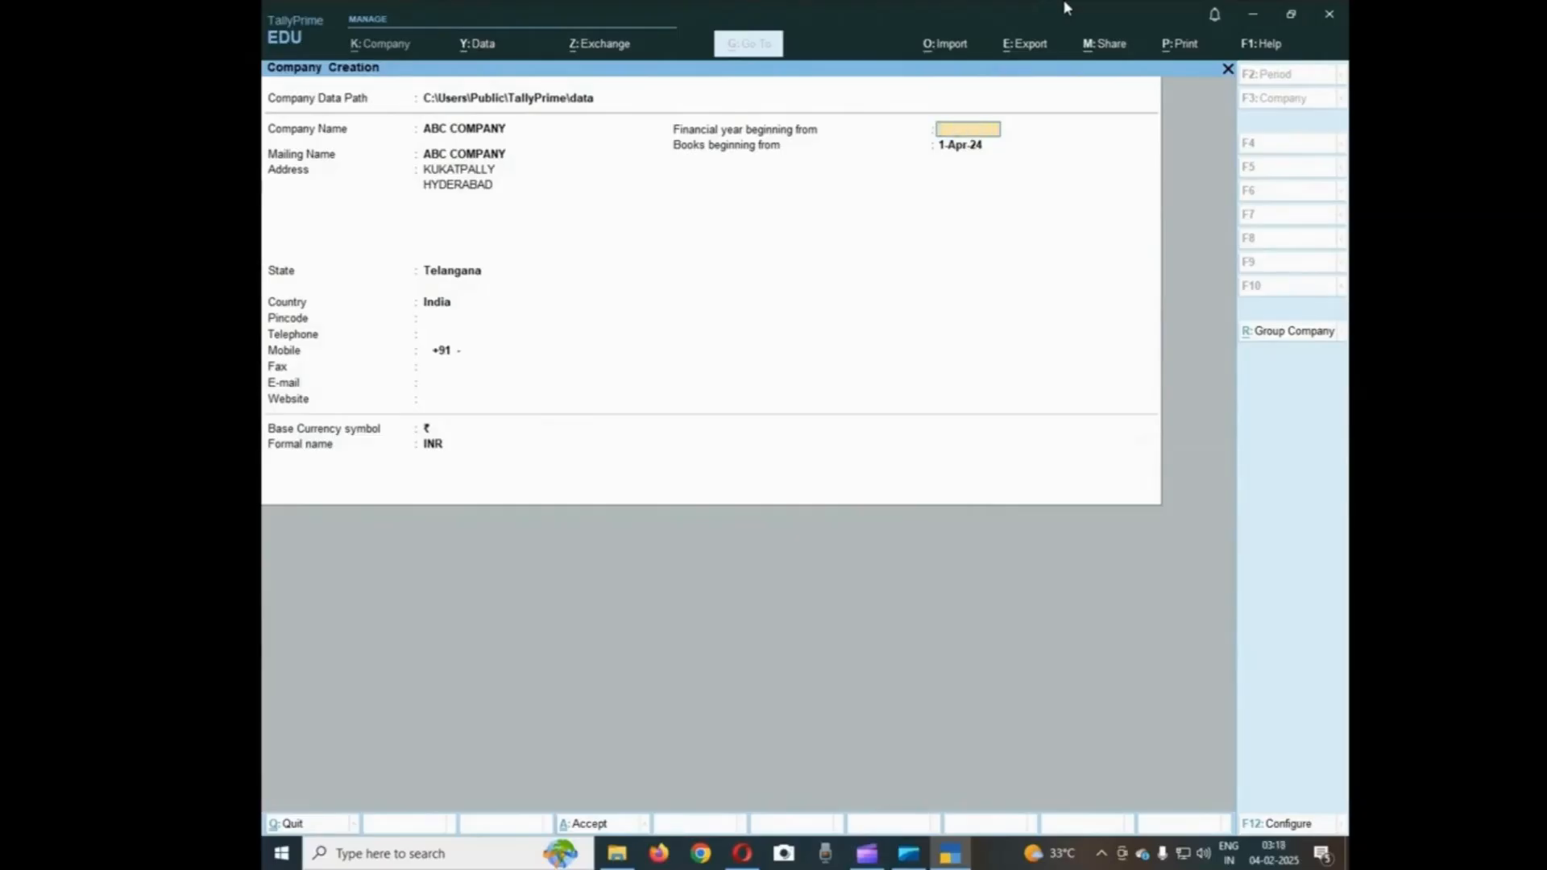
{"action": "type", "text": "1.4.2024"}
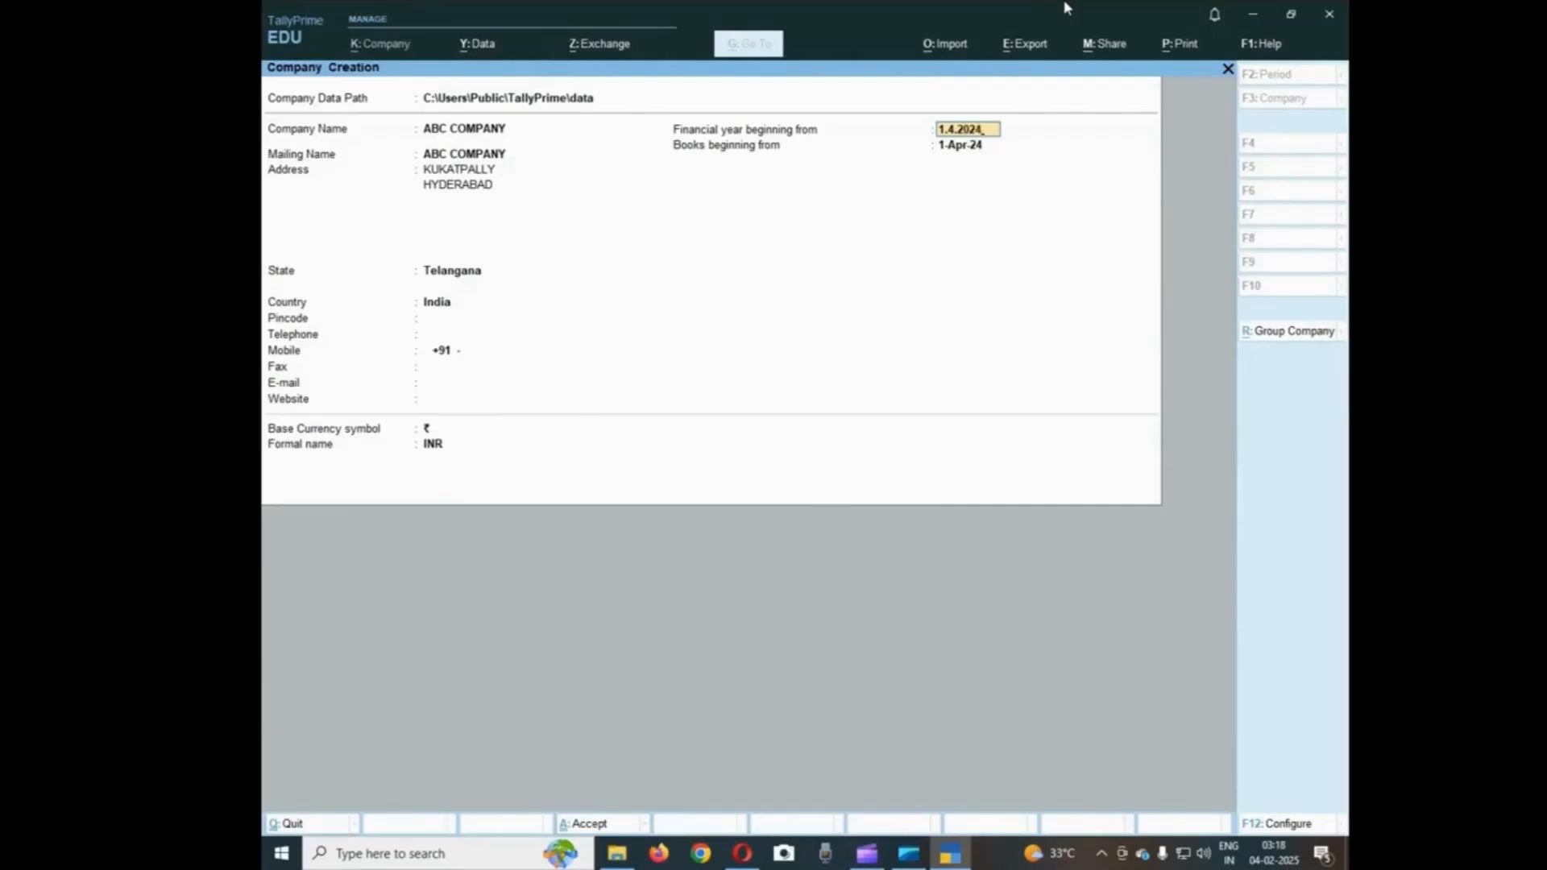
{"action": "key", "text": "Return"}
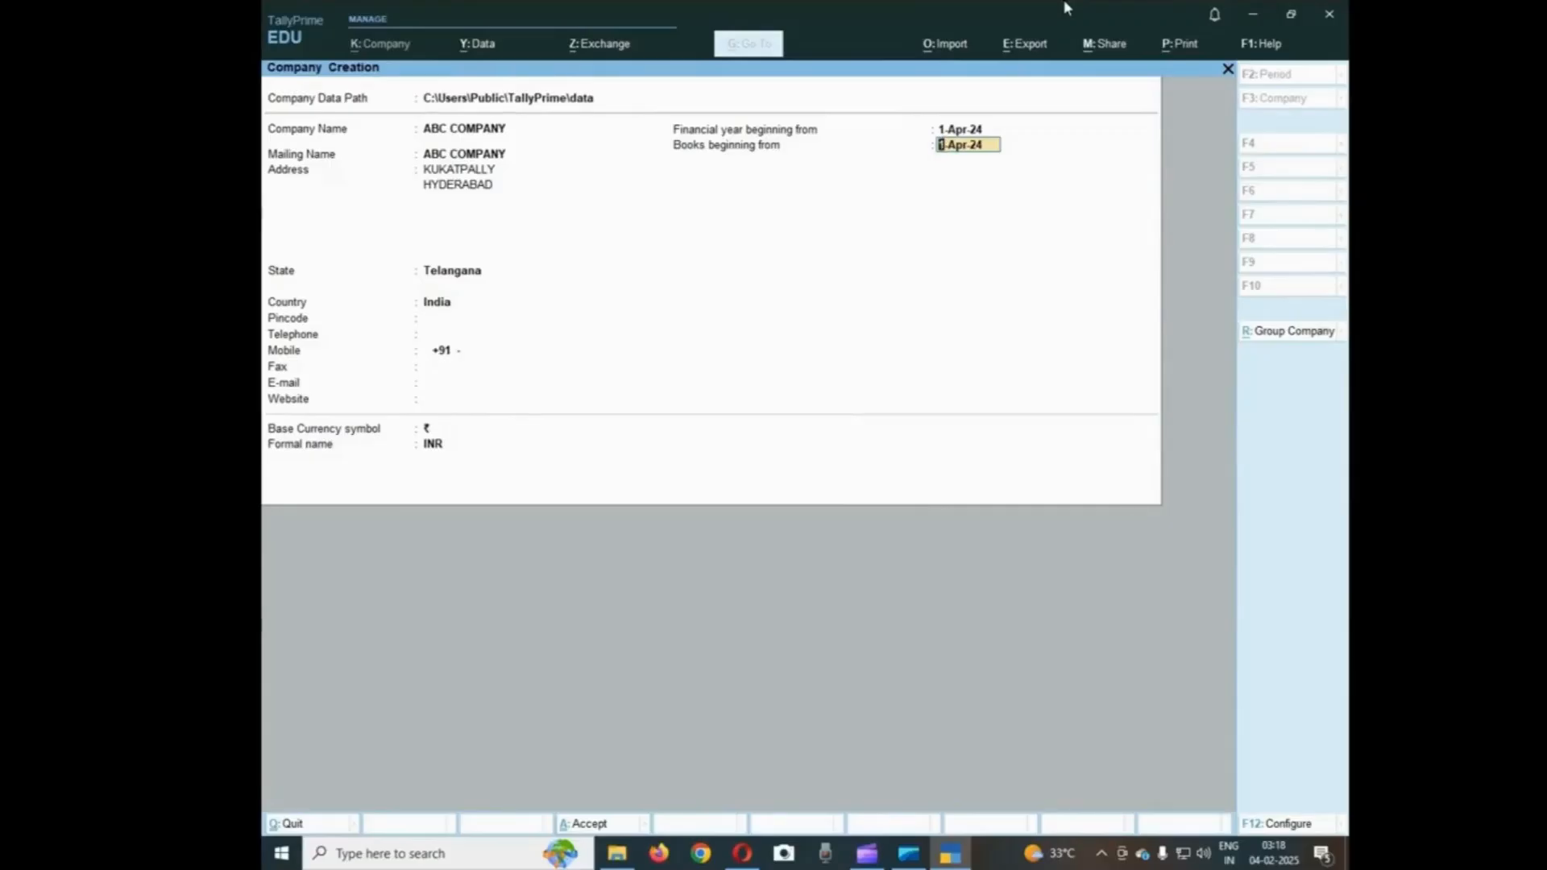
{"action": "key", "text": "Return"}
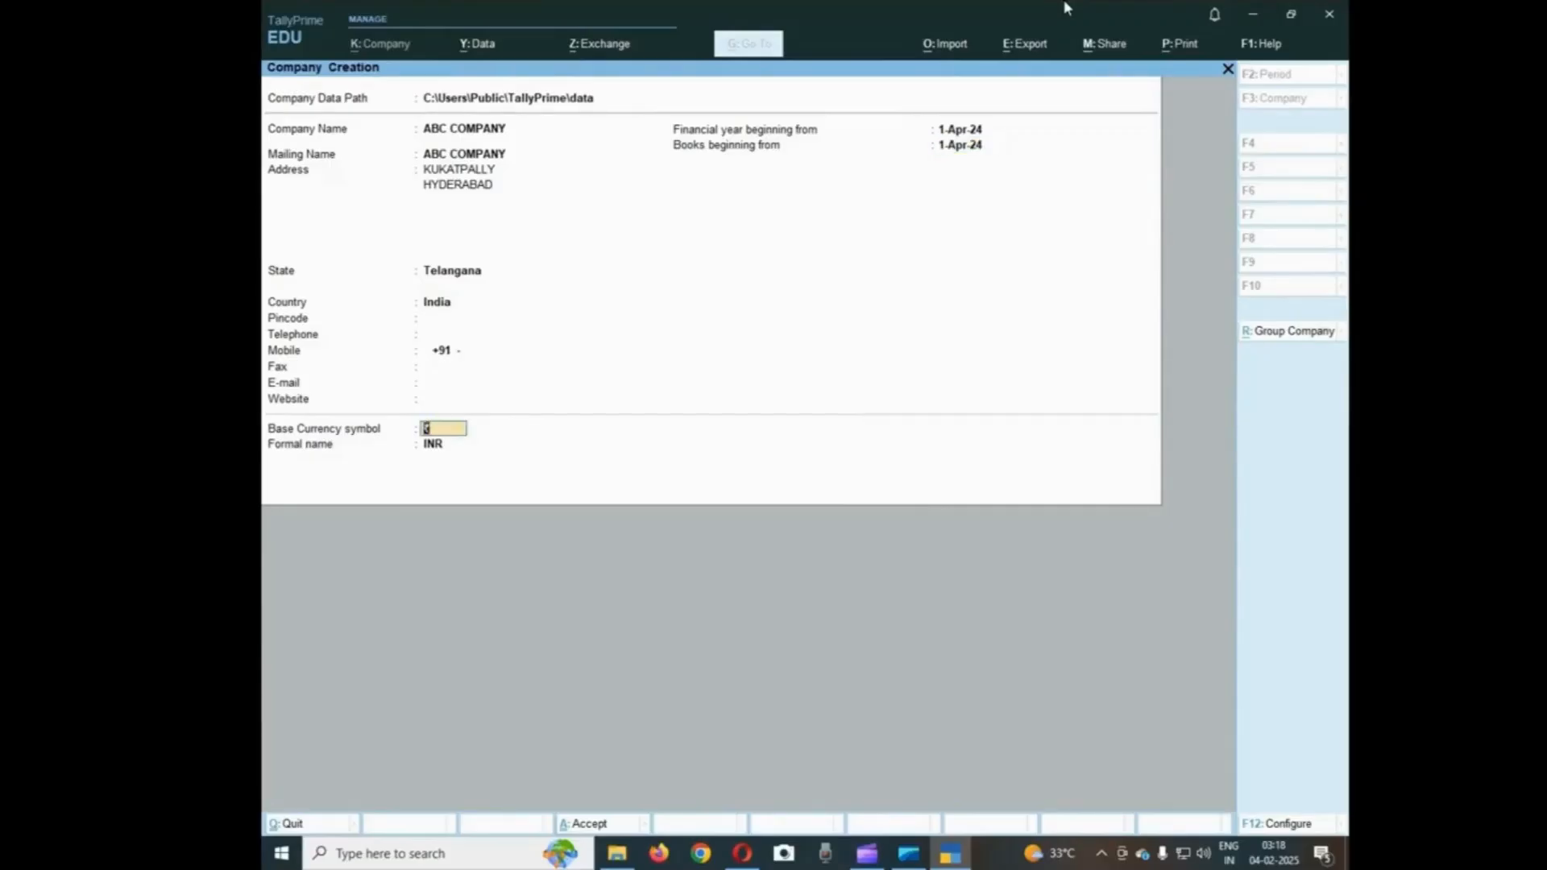
{"action": "key", "text": "Return"}
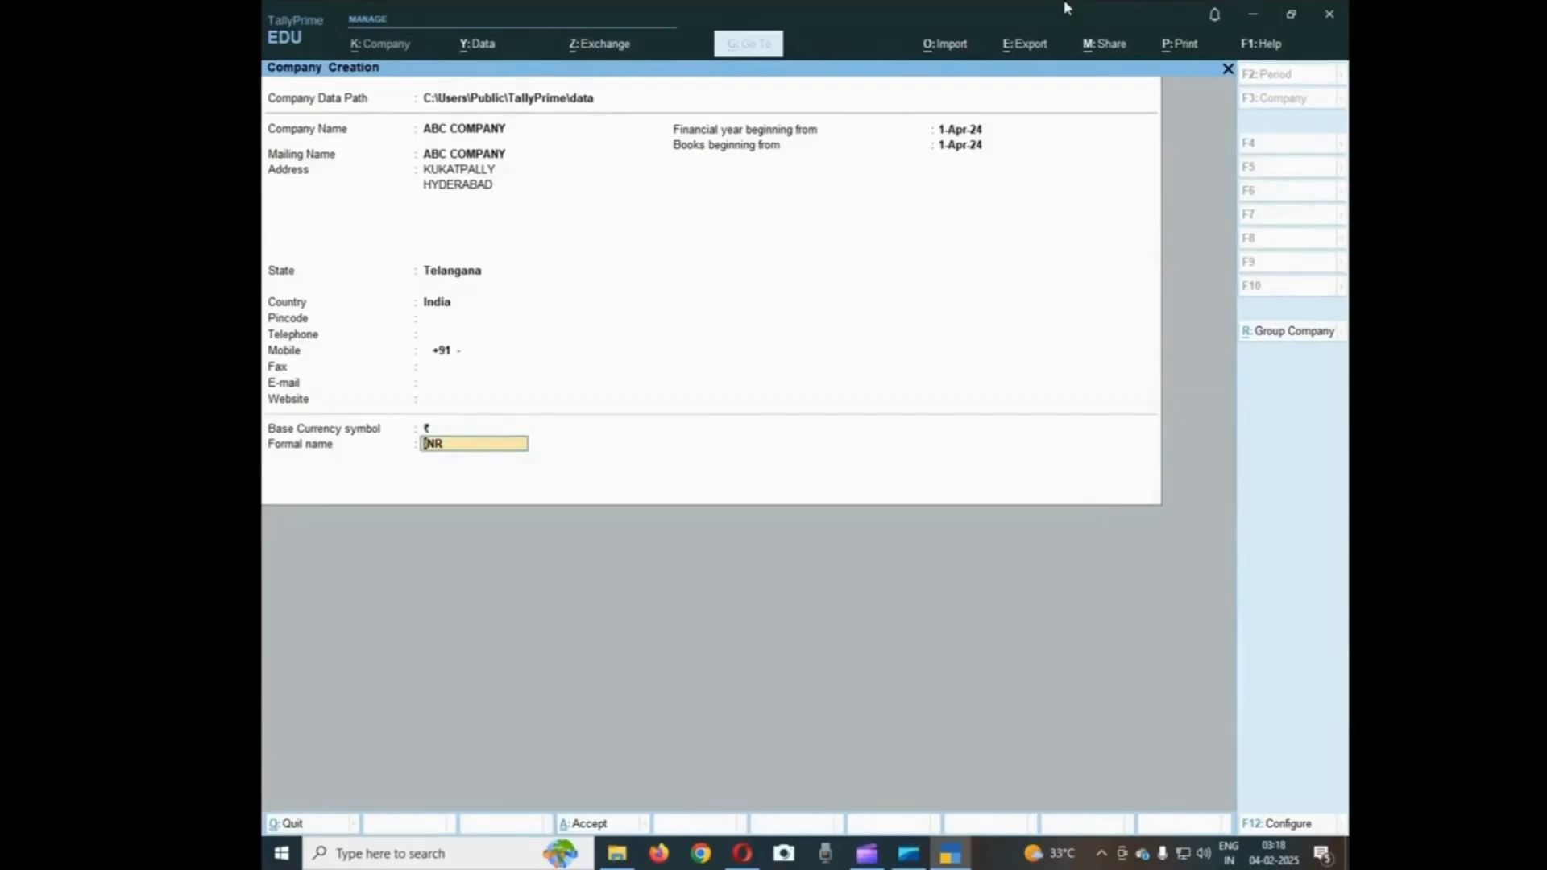
{"action": "key", "text": "Return"}
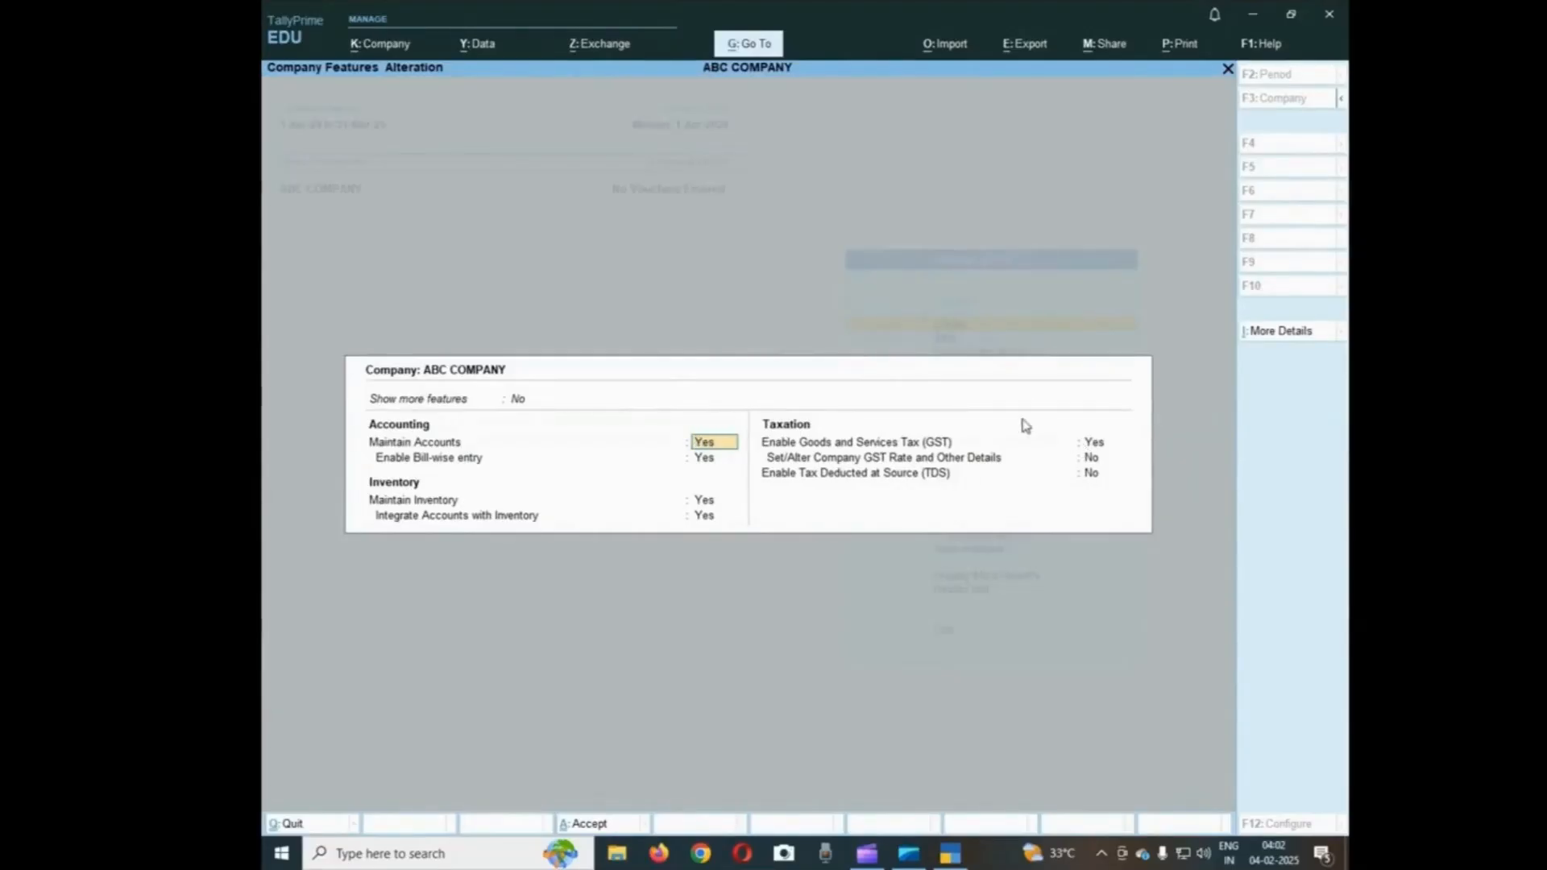
Disable Goods and Services Tax (GST) for ABC COMPANY, leave TDS at No, and accept the company features
{"action": "left_click", "coordinate": [1102, 446]}
{"action": "type", "text": "N"}
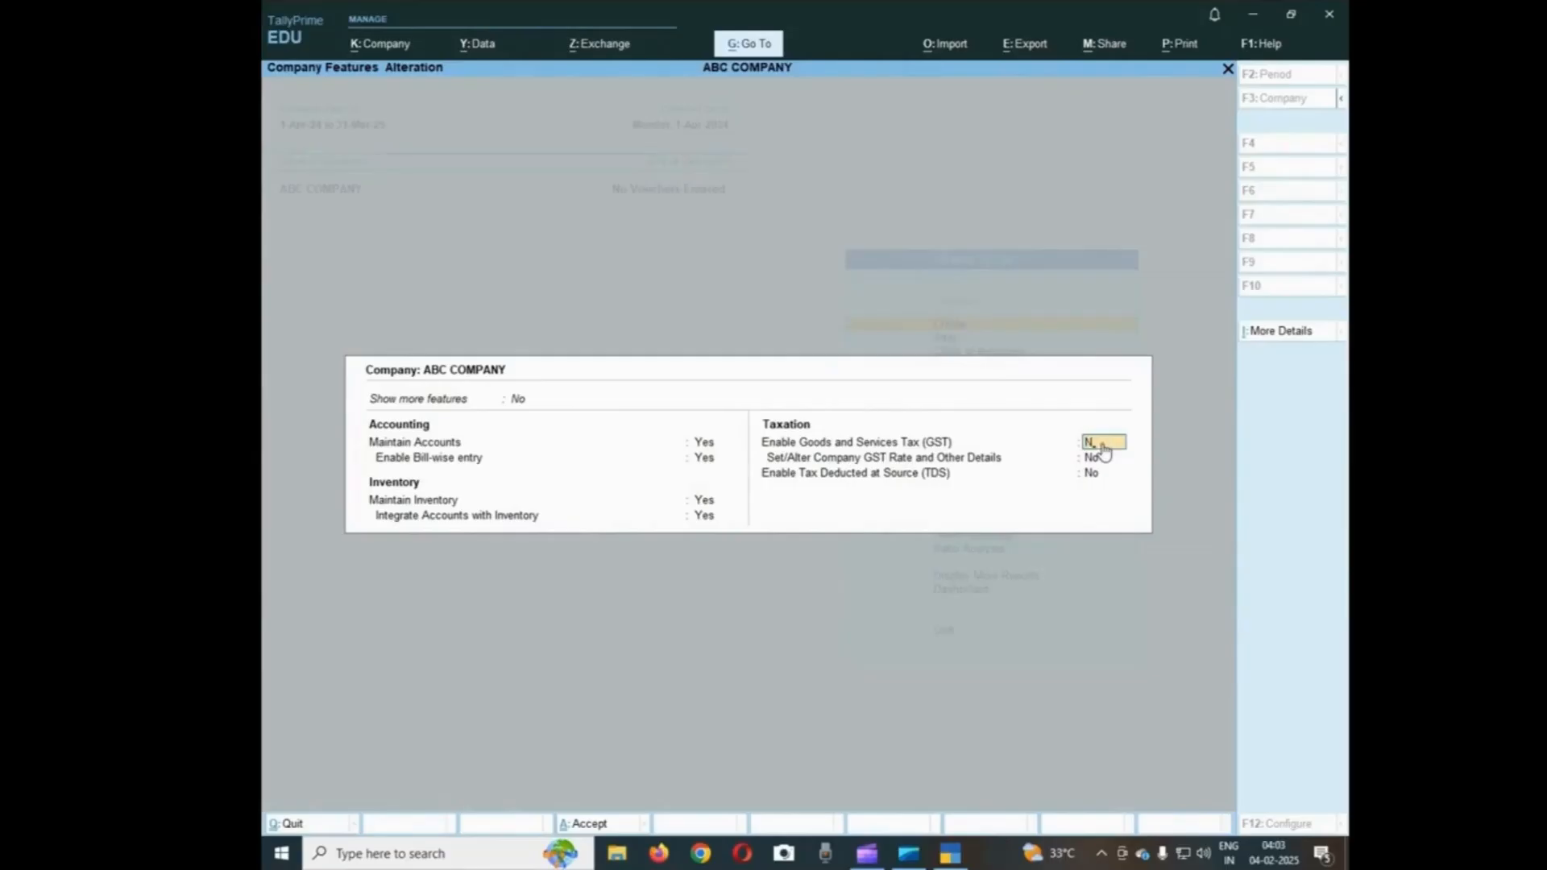
{"action": "key", "text": "Return"}
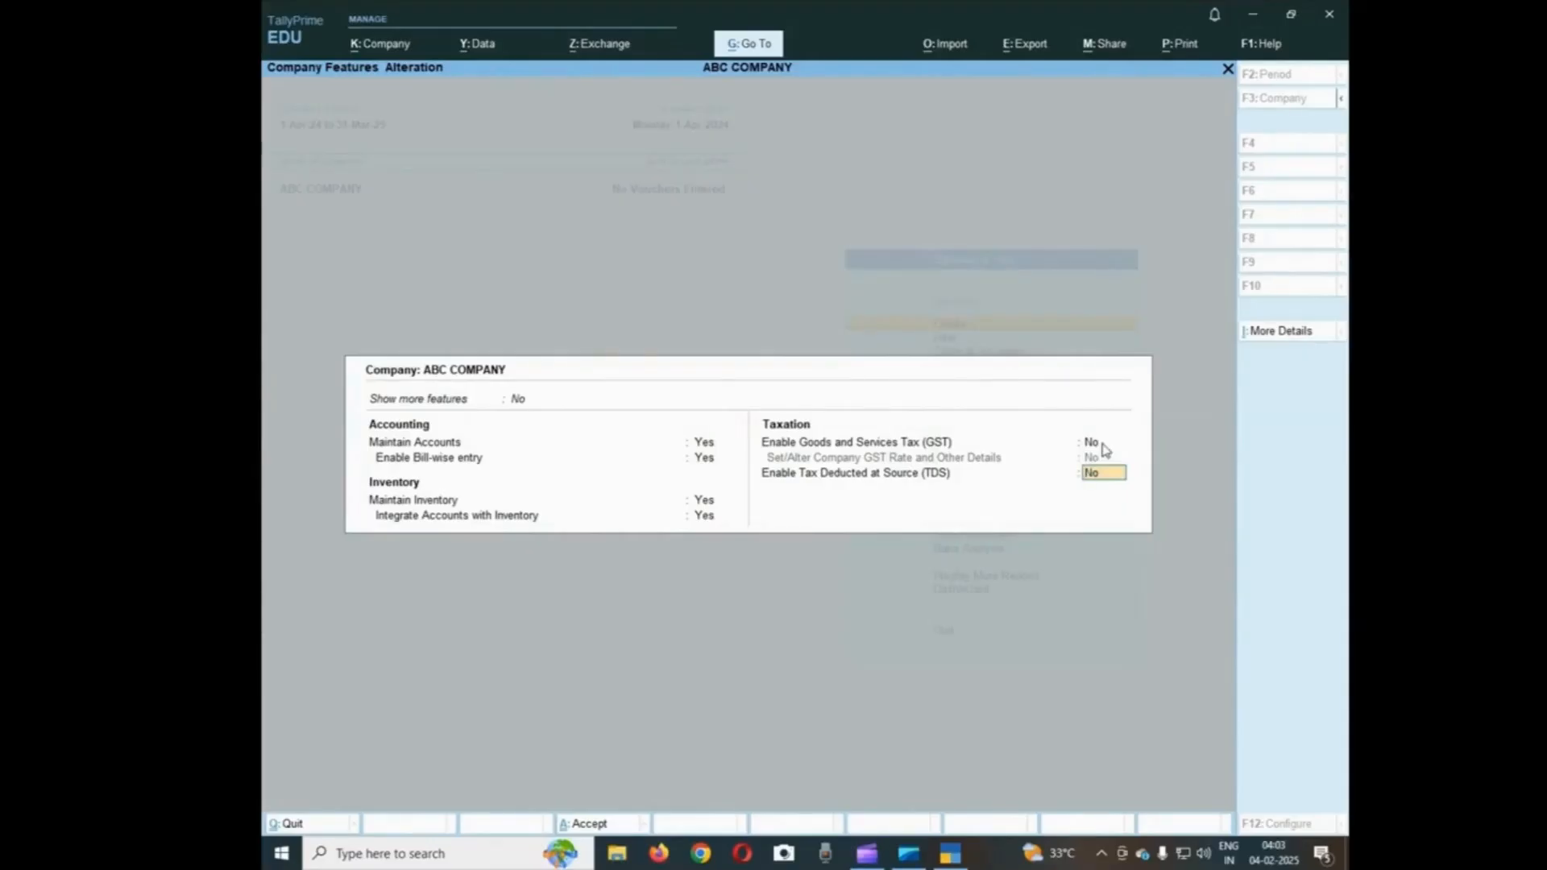
{"action": "key", "text": "Return"}
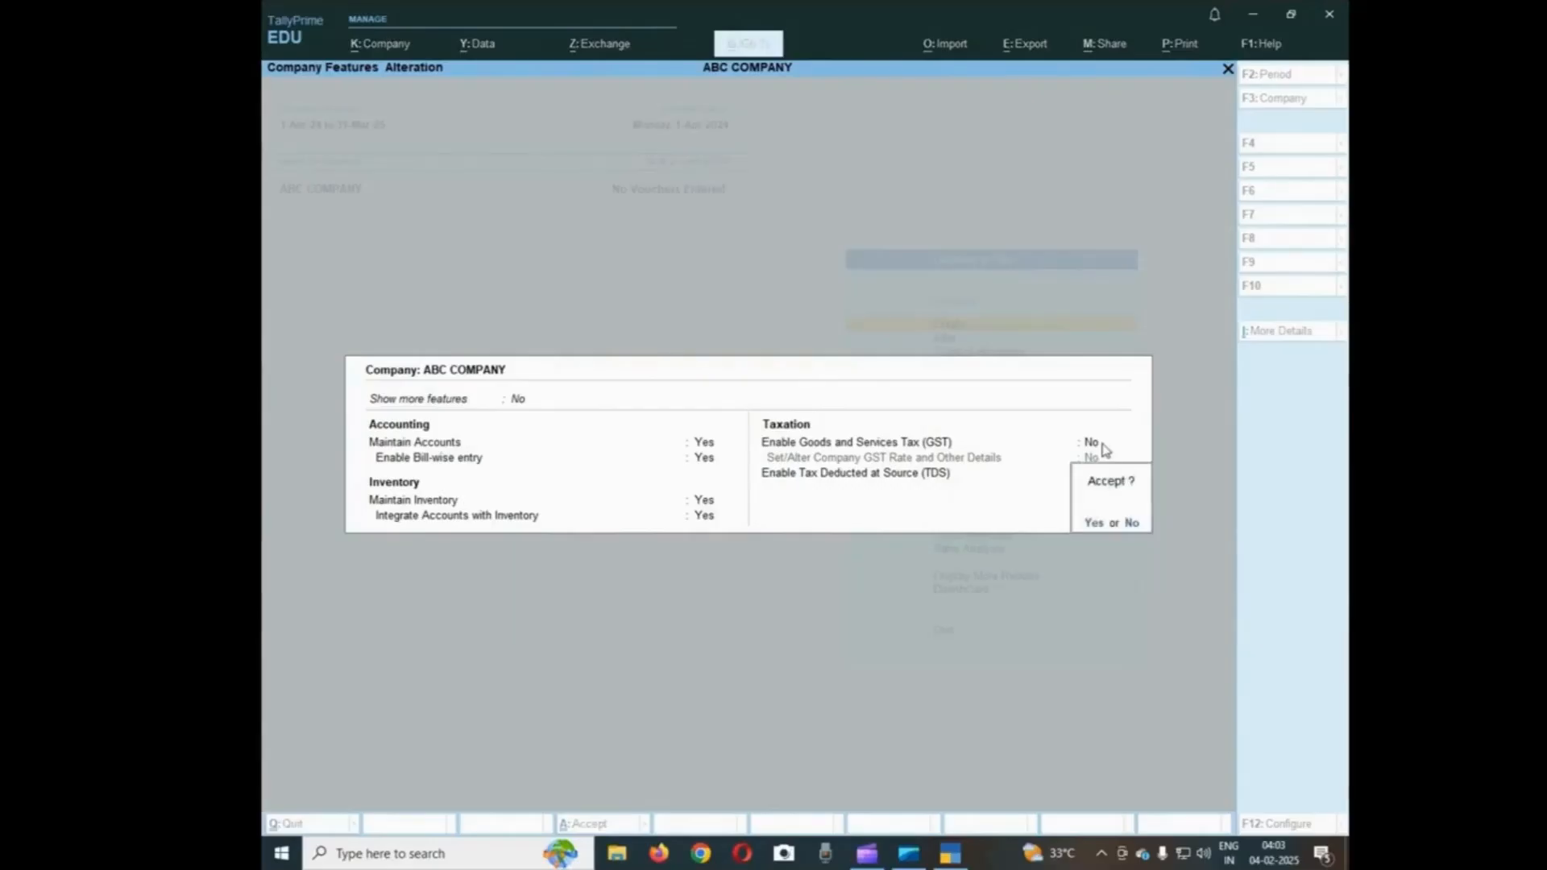
{"action": "key", "text": "Return"}
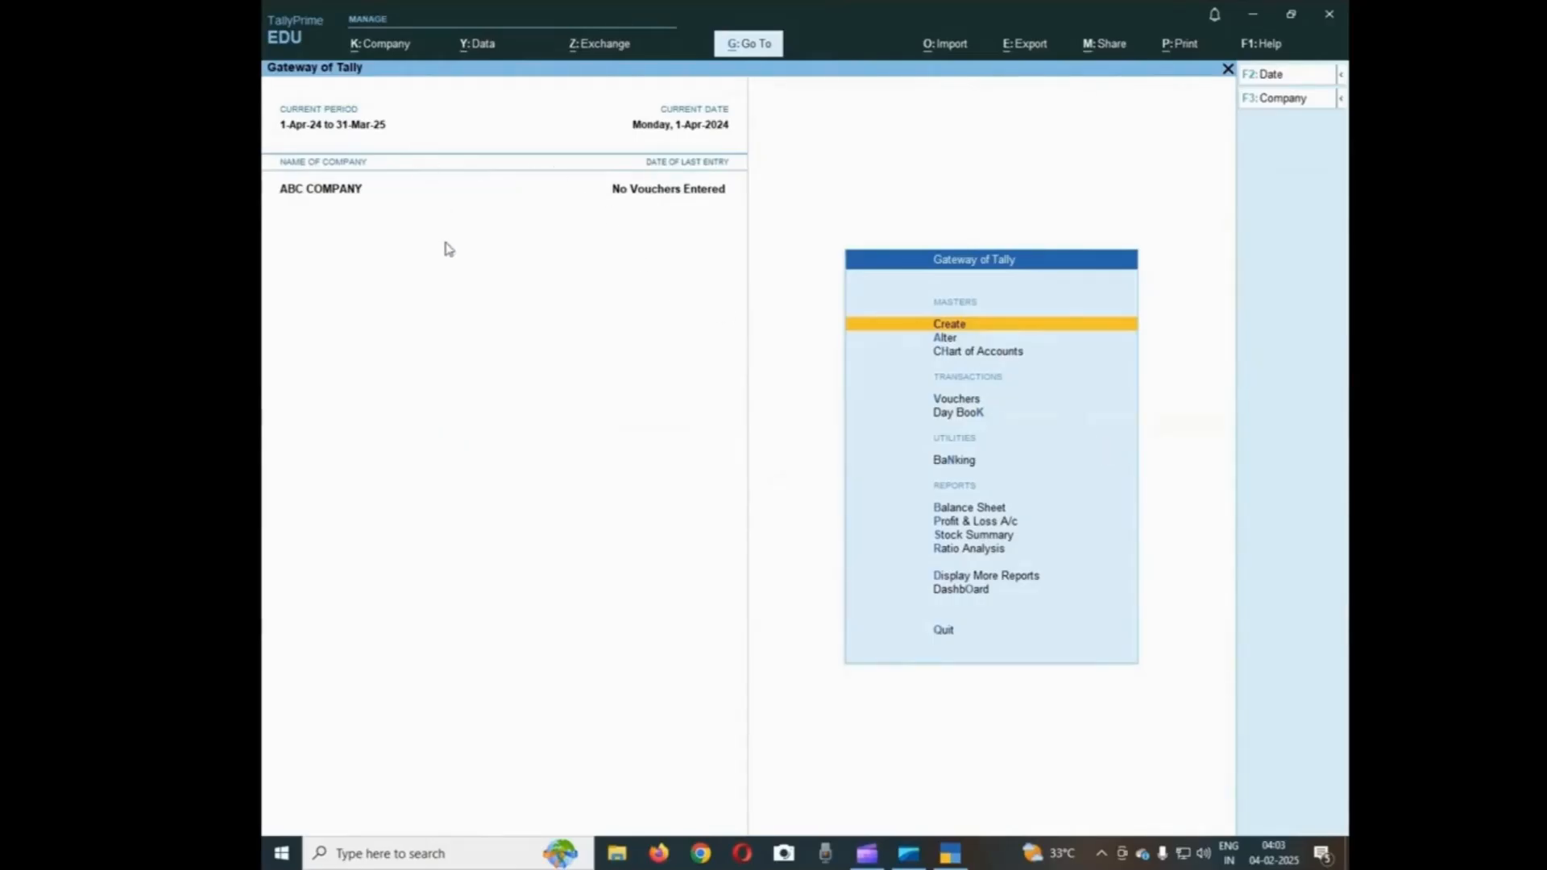
Examine the current period, company name and date of last entry on the Gateway of Tally screen
{"action": "key", "text": "ctrl"}
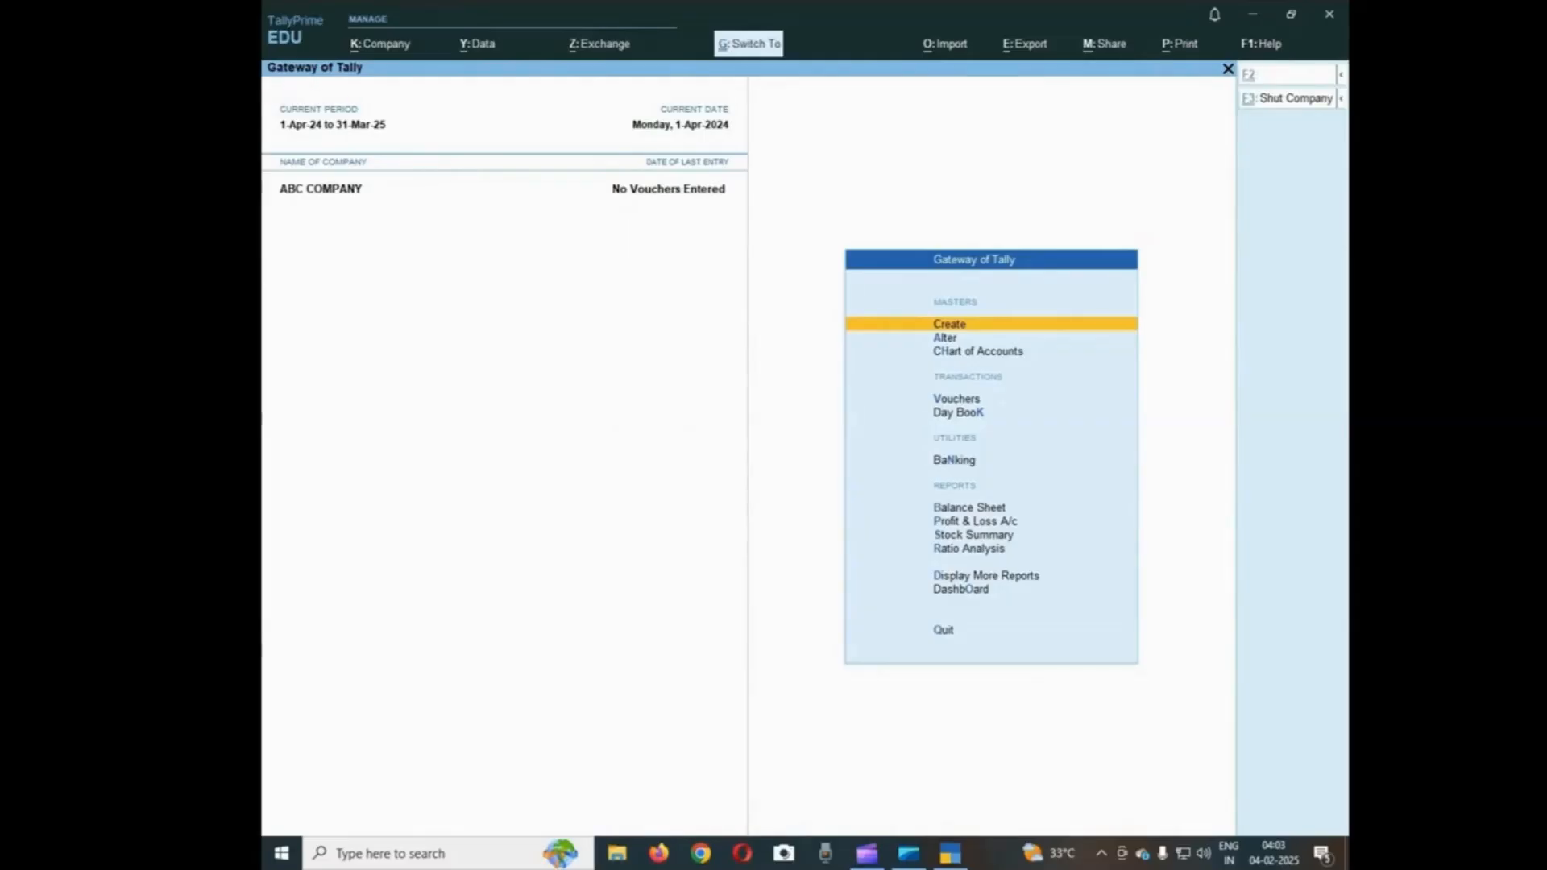
{"action": "mouse_move", "coordinate": [263, 91]}
{"action": "left_mouse_down"}
{"action": "mouse_move", "coordinate": [400, 105]}
{"action": "mouse_move", "coordinate": [436, 167]}
{"action": "mouse_move", "coordinate": [431, 145]}
{"action": "left_mouse_up"}
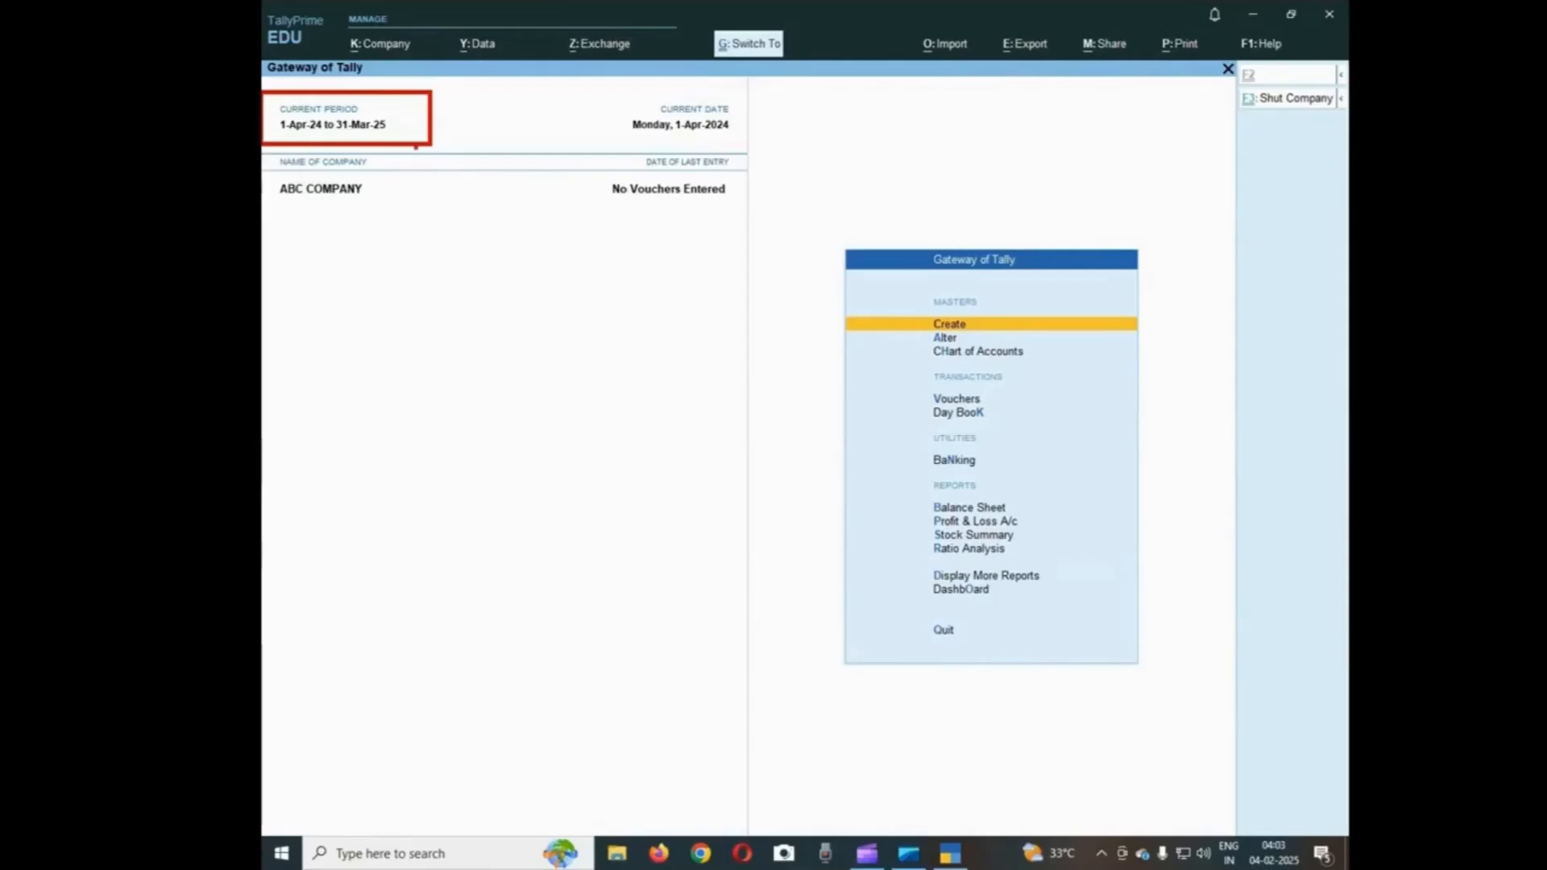
{"action": "key", "text": "Escape"}
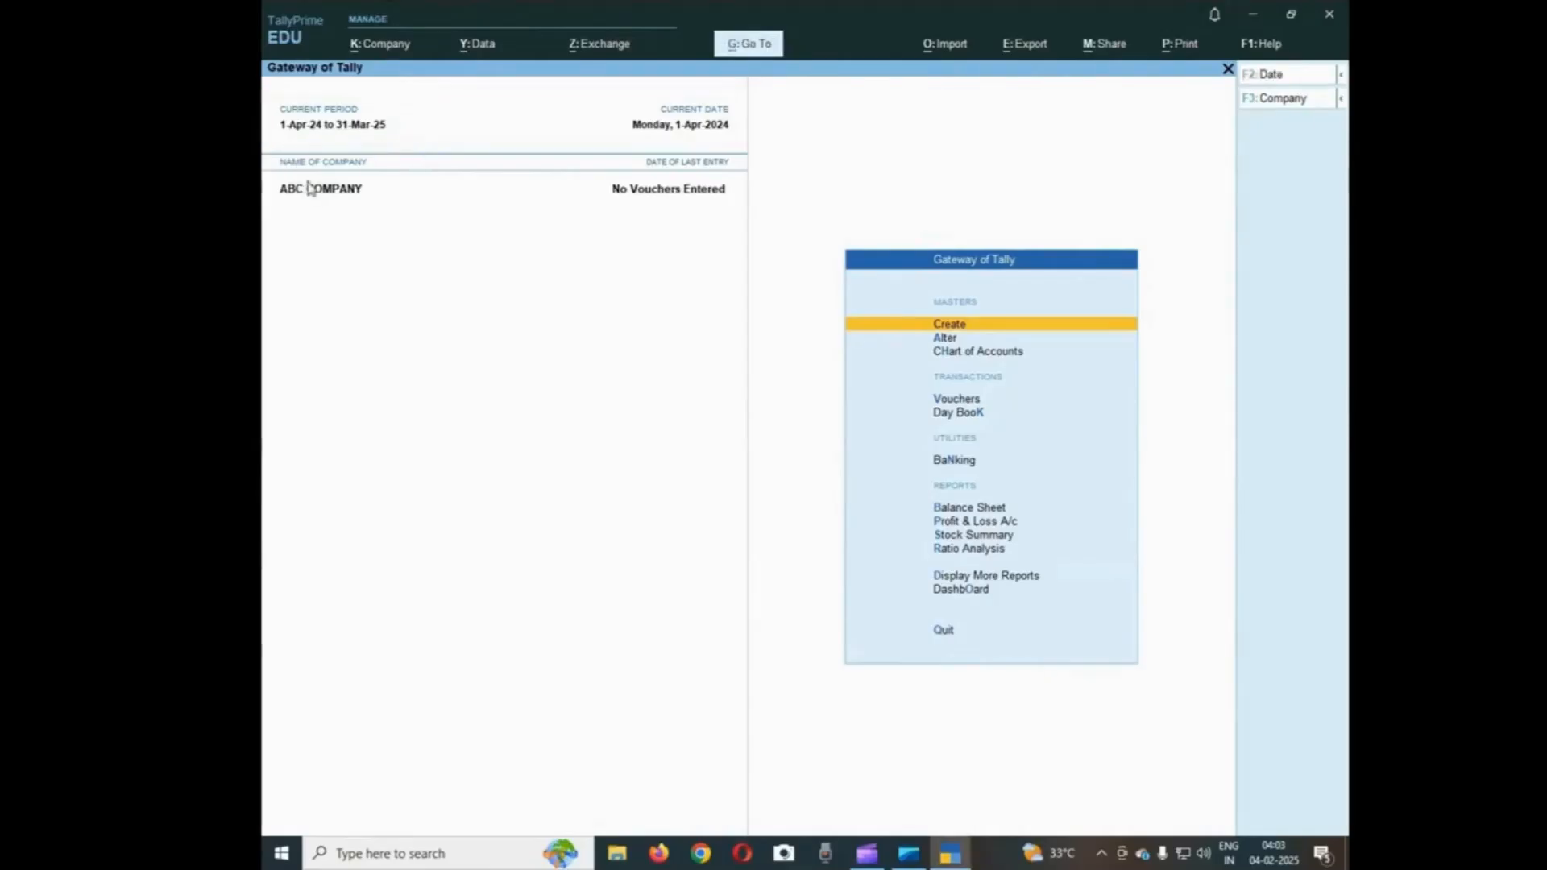
{"action": "key", "text": "ctrl"}
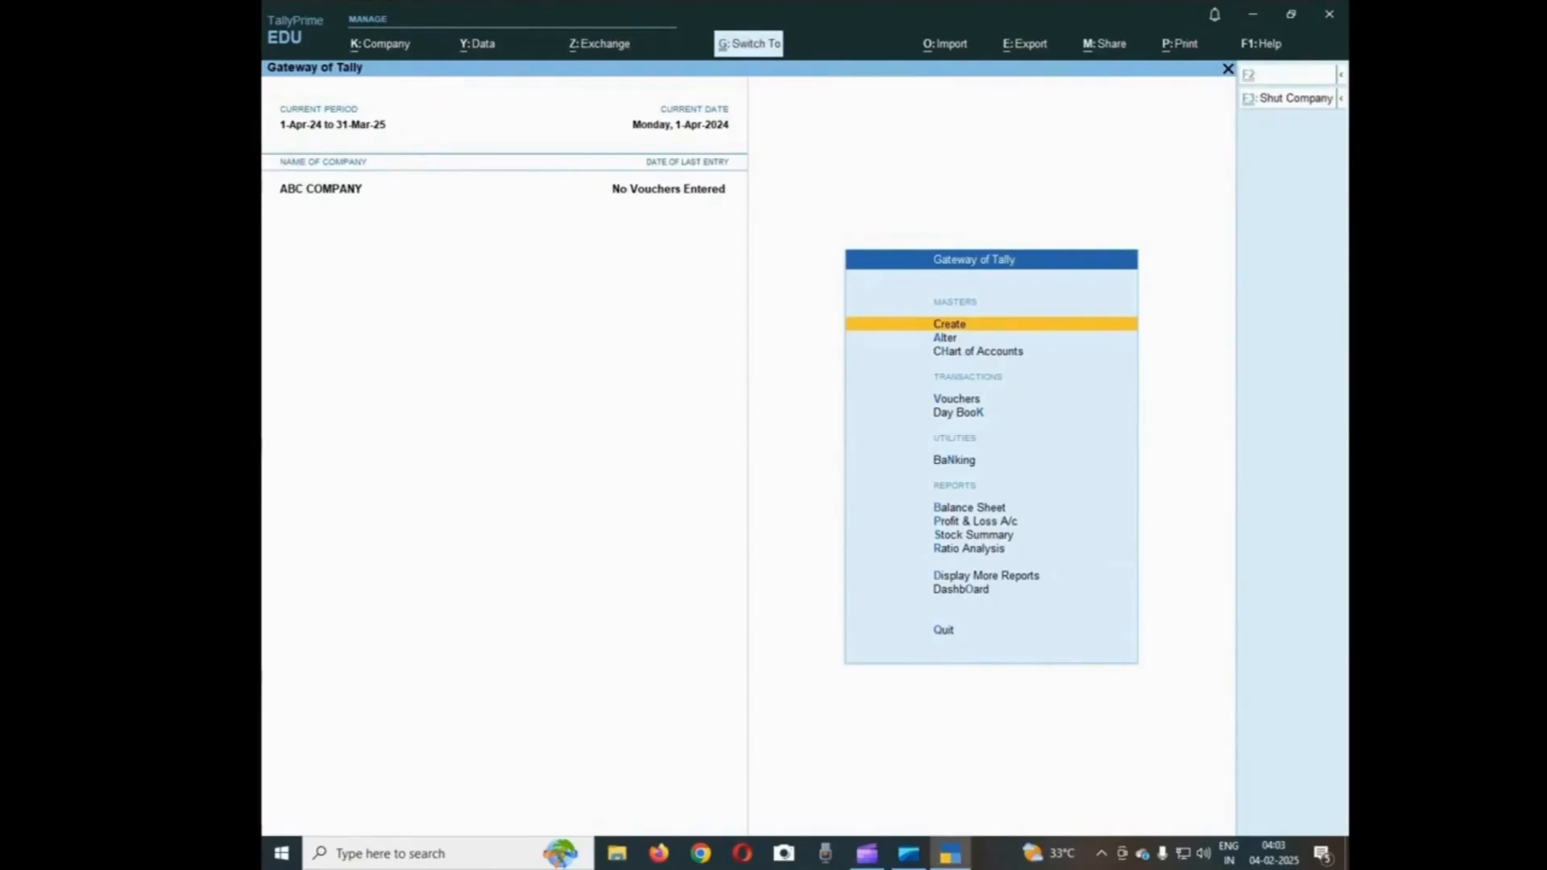
{"action": "left_click_drag", "start_coordinate": [269, 148], "coordinate": [419, 229]}
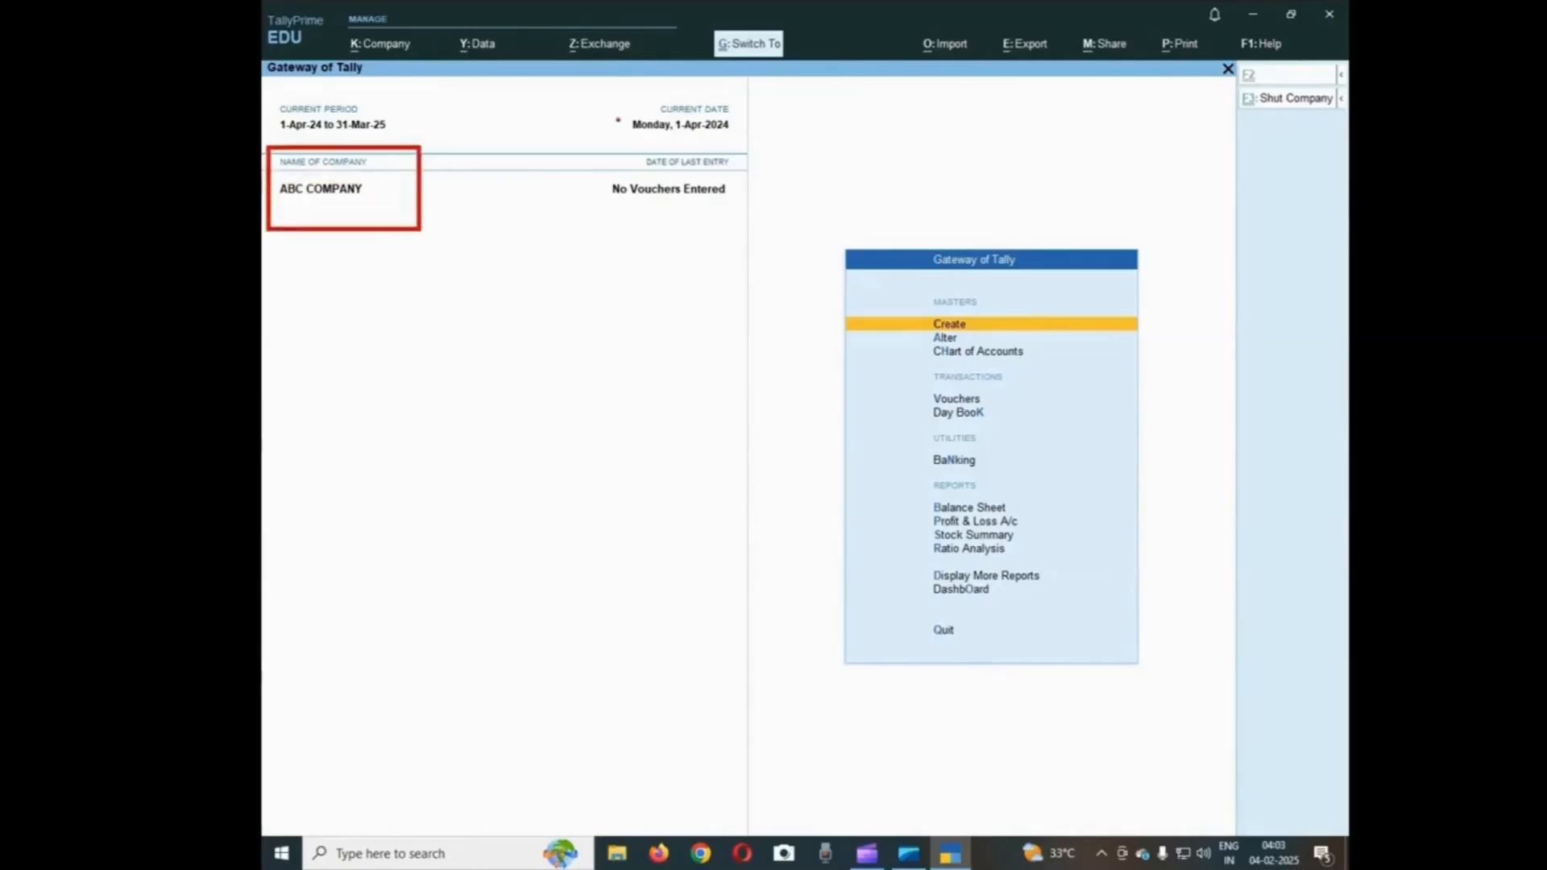
{"action": "key", "text": "Escape"}
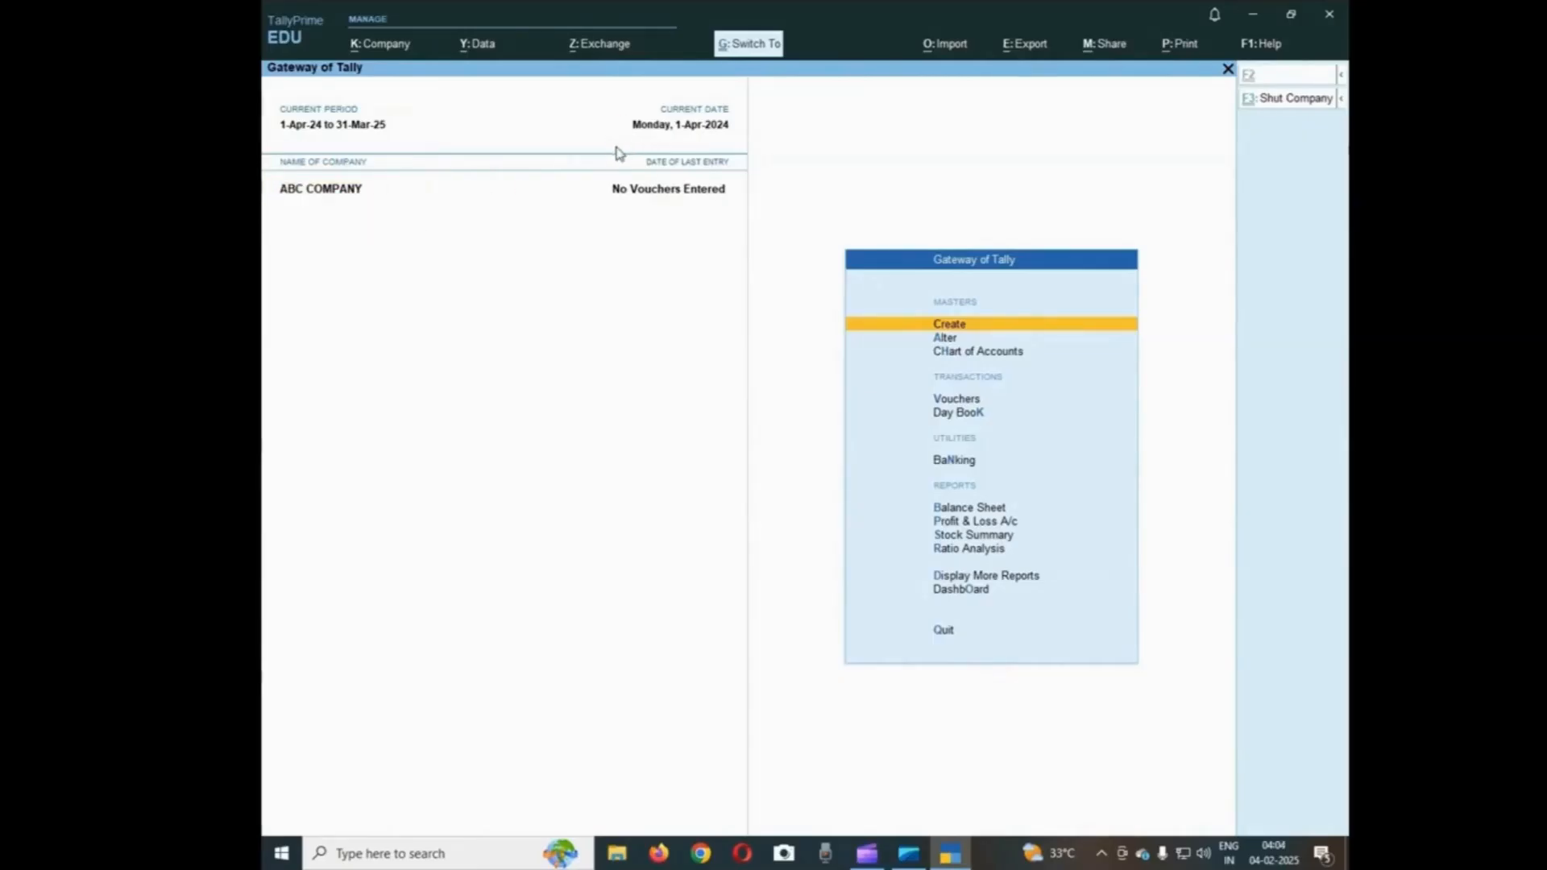
{"action": "mouse_move", "coordinate": [600, 140]}
{"action": "left_mouse_down"}
{"action": "mouse_move", "coordinate": [772, 181]}
{"action": "mouse_move", "coordinate": [750, 217]}
{"action": "left_mouse_up"}
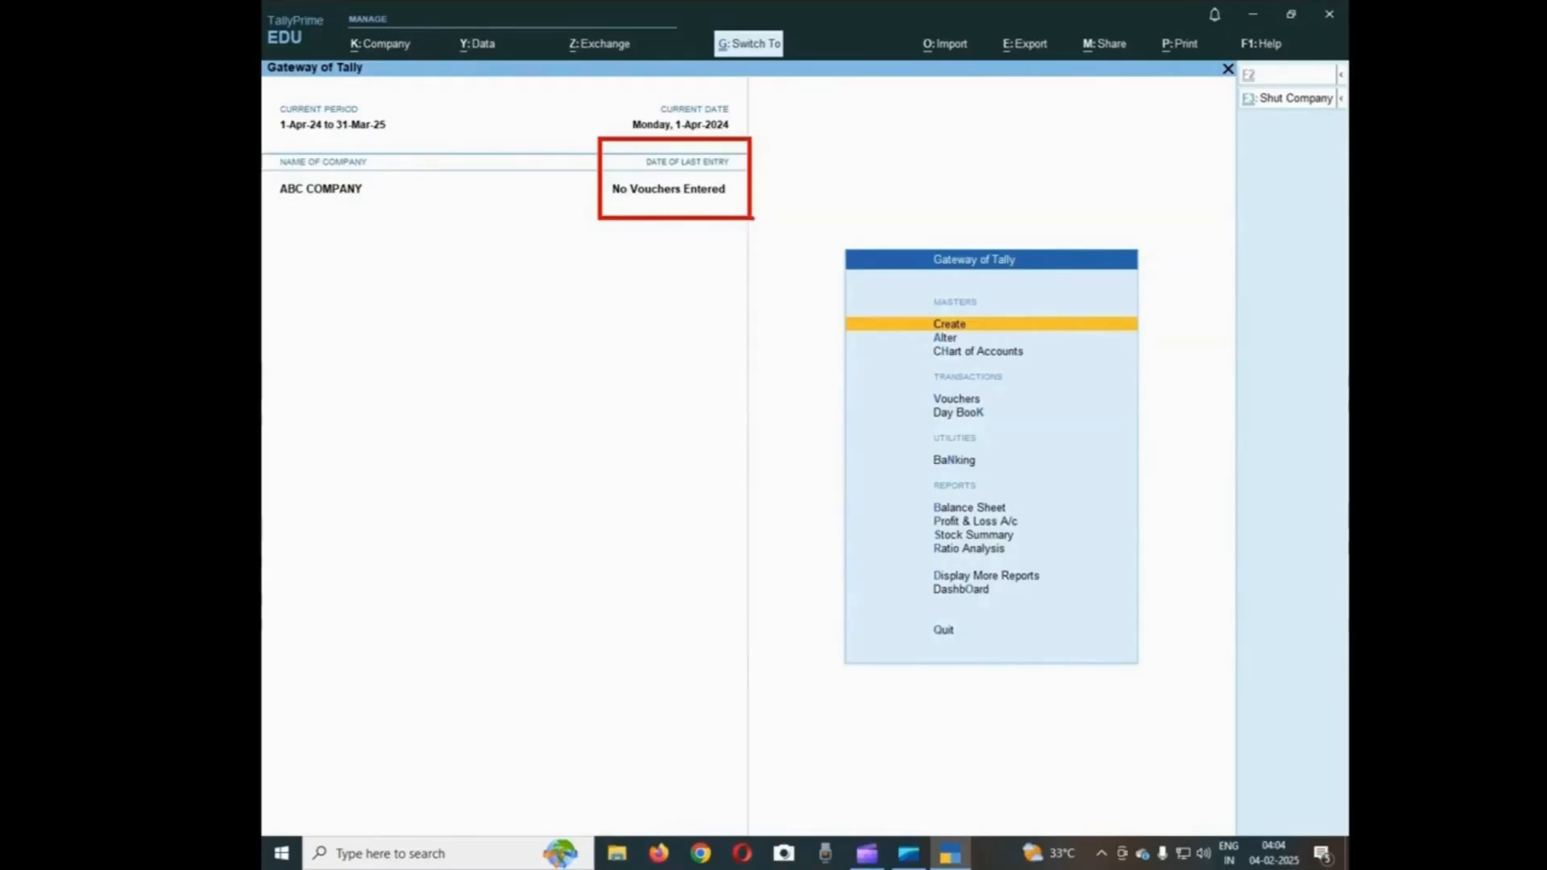
{"action": "key", "text": "Escape"}
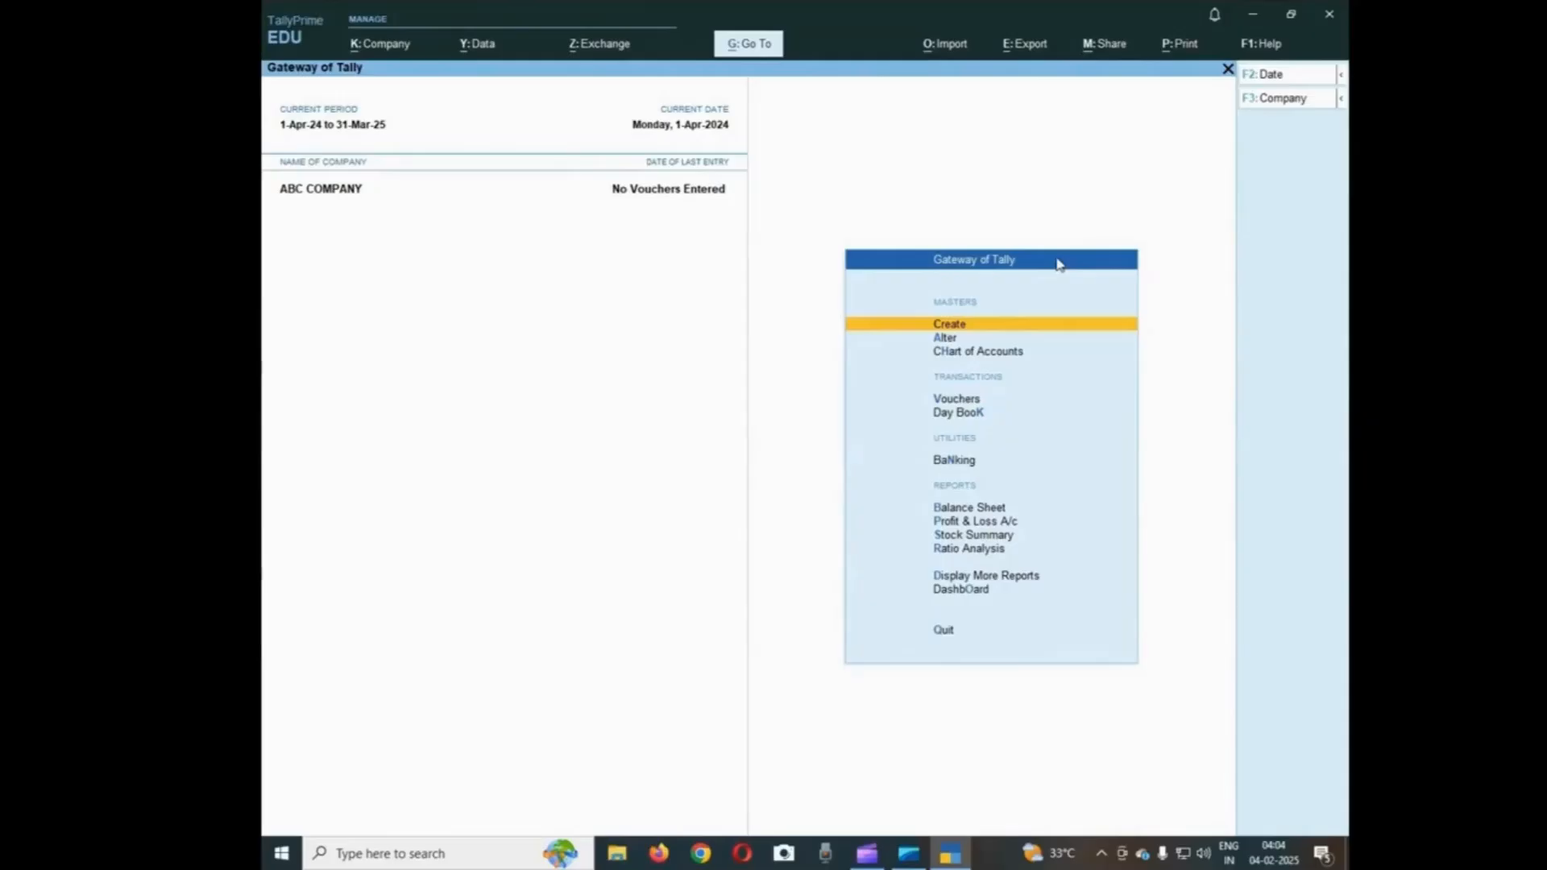
Look through the Masters, Transactions, Utilities and Reports entries of the Gateway of Tally
{"action": "key", "text": "Down"}
{"action": "key", "text": "Down"}
{"action": "key", "text": "Down"}
{"action": "key", "text": "Down"}
{"action": "key", "text": "Down"}
{"action": "key", "text": "Down"}
{"action": "key", "text": "Down"}
{"action": "key", "text": "Up"}
{"action": "key", "text": "Up"}
{"action": "key", "text": "Up"}
{"action": "key", "text": "Up"}
{"action": "key", "text": "Up"}
{"action": "key", "text": "Up"}
{"action": "key", "text": "Up"}
{"action": "key", "text": "Up"}
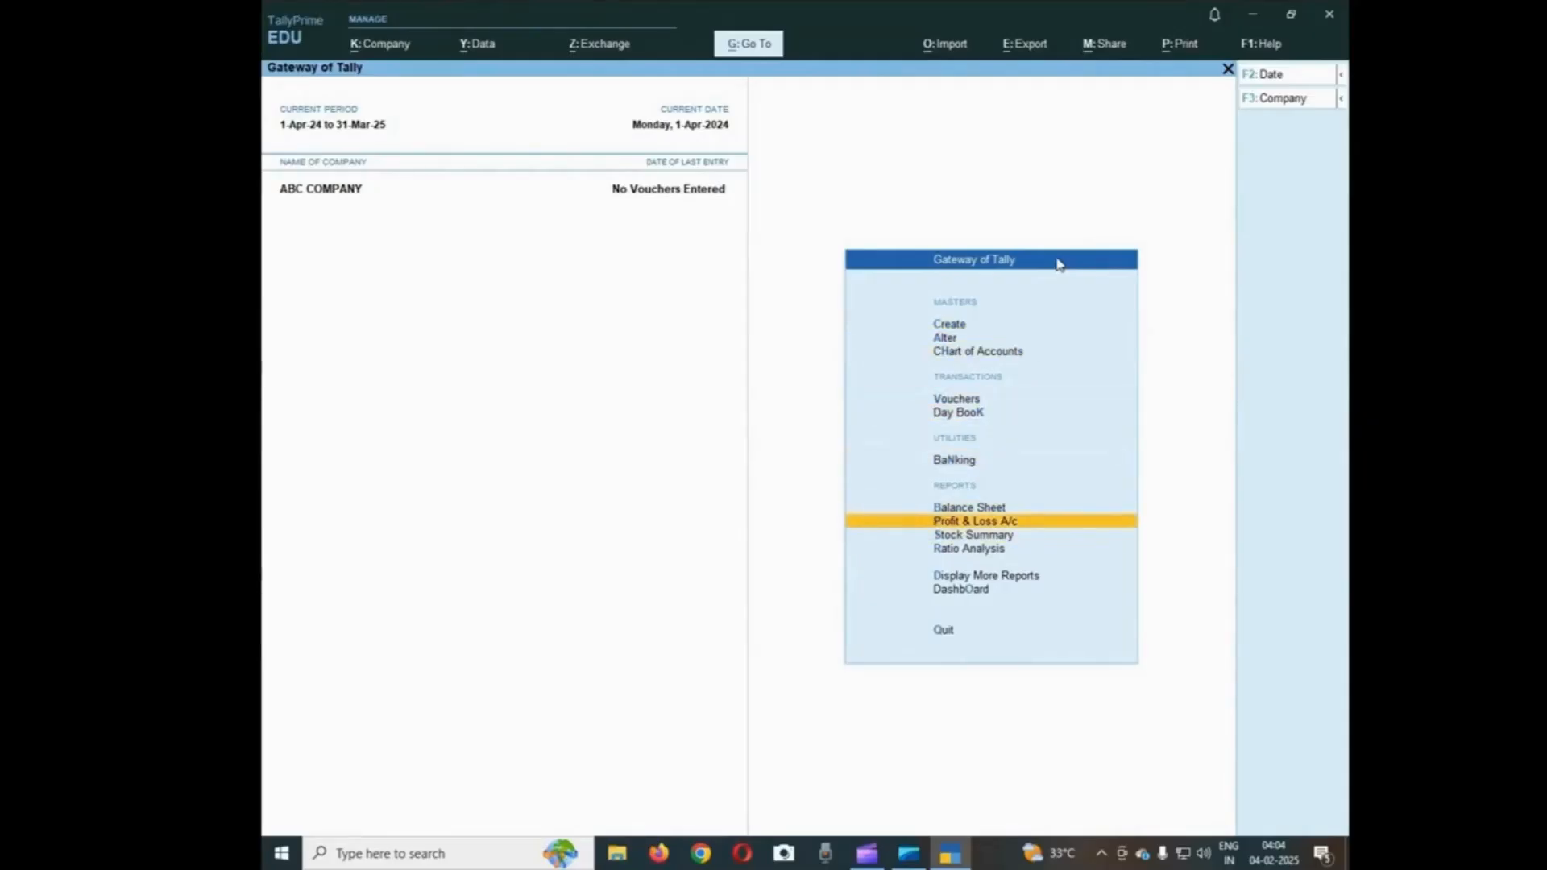
{"action": "key", "text": "Up"}
{"action": "key", "text": "Up"}
{"action": "key", "text": "Up"}
{"action": "key", "text": "Up"}
{"action": "key", "text": "Up"}
{"action": "key", "text": "Up"}
{"action": "key", "text": "Up"}
{"action": "key", "text": "Up"}
{"action": "key", "text": "Up"}
{"action": "key", "text": "Up"}
{"action": "key", "text": "Up"}
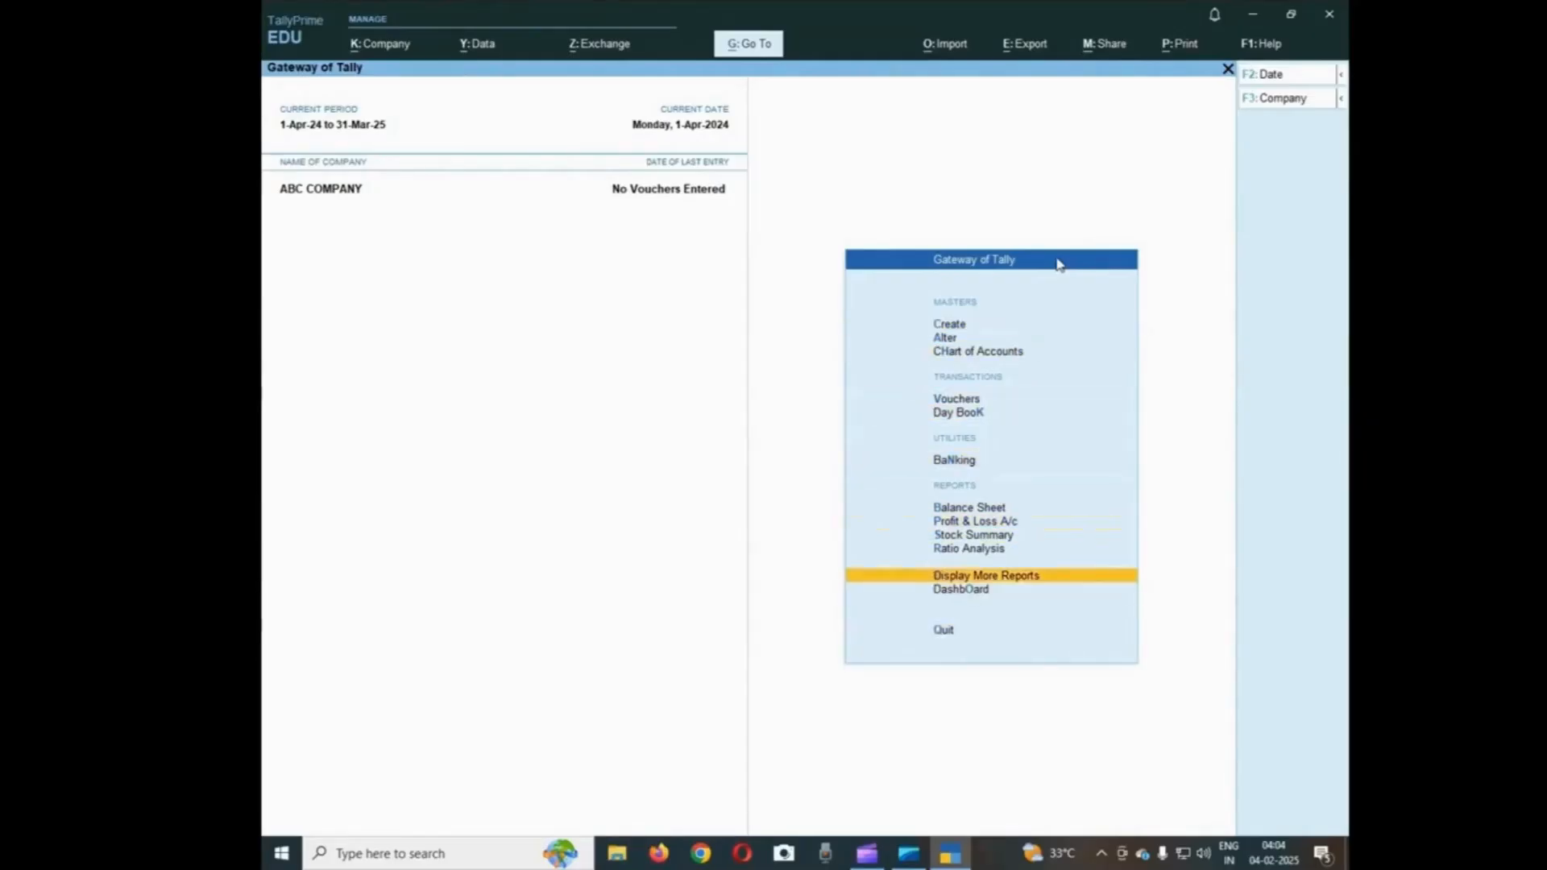
{"action": "key", "text": "Up"}
{"action": "key", "text": "Up"}
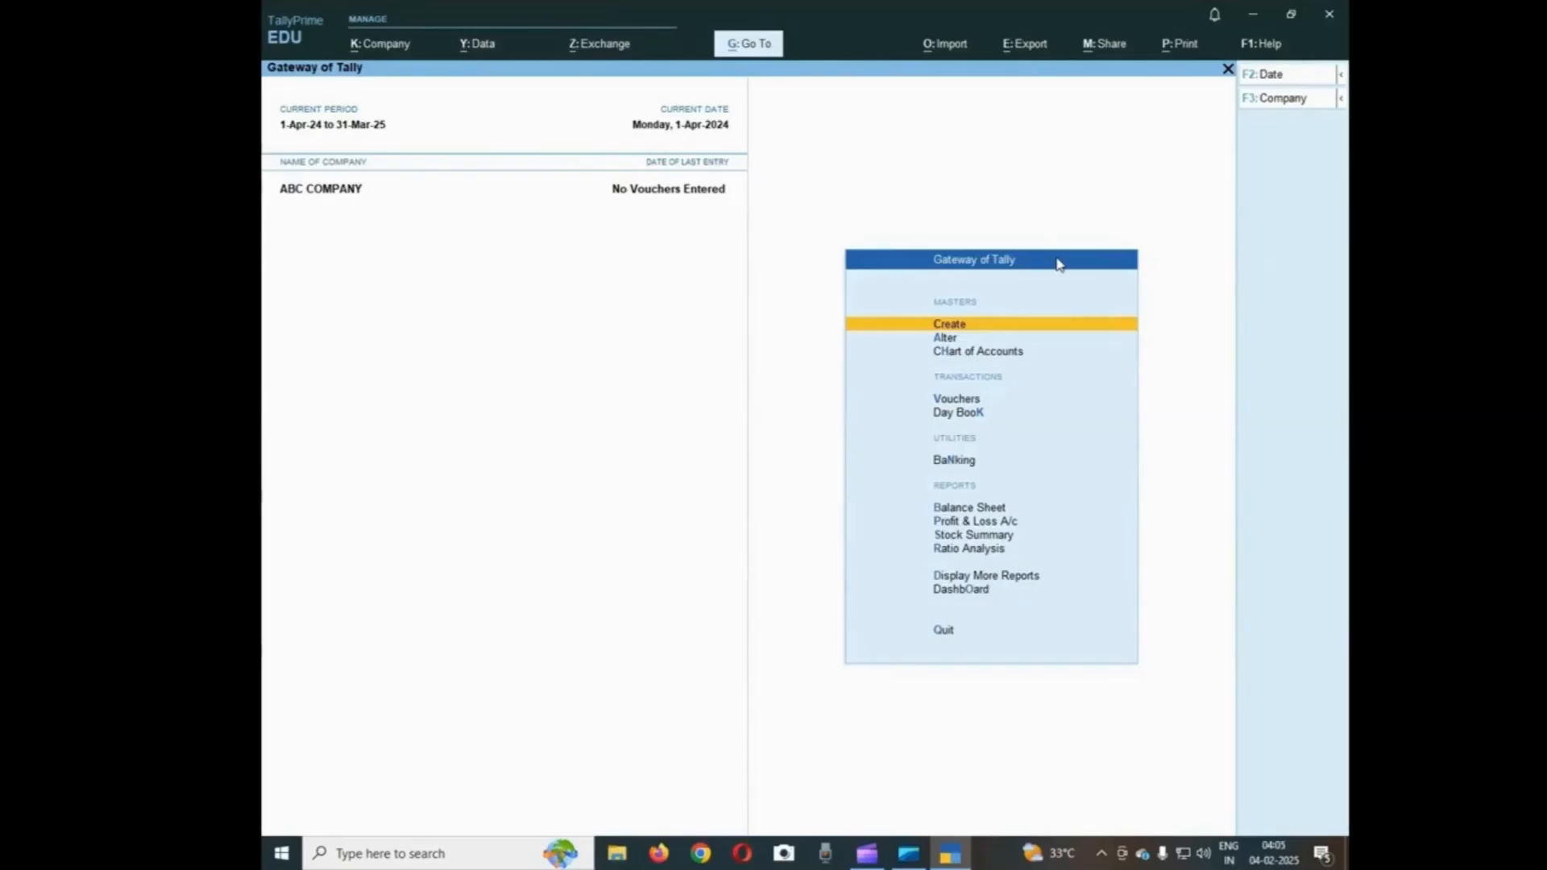
Start creating a ledger master named Salary A/c and leave its alias blank
{"action": "key", "text": "Return"}
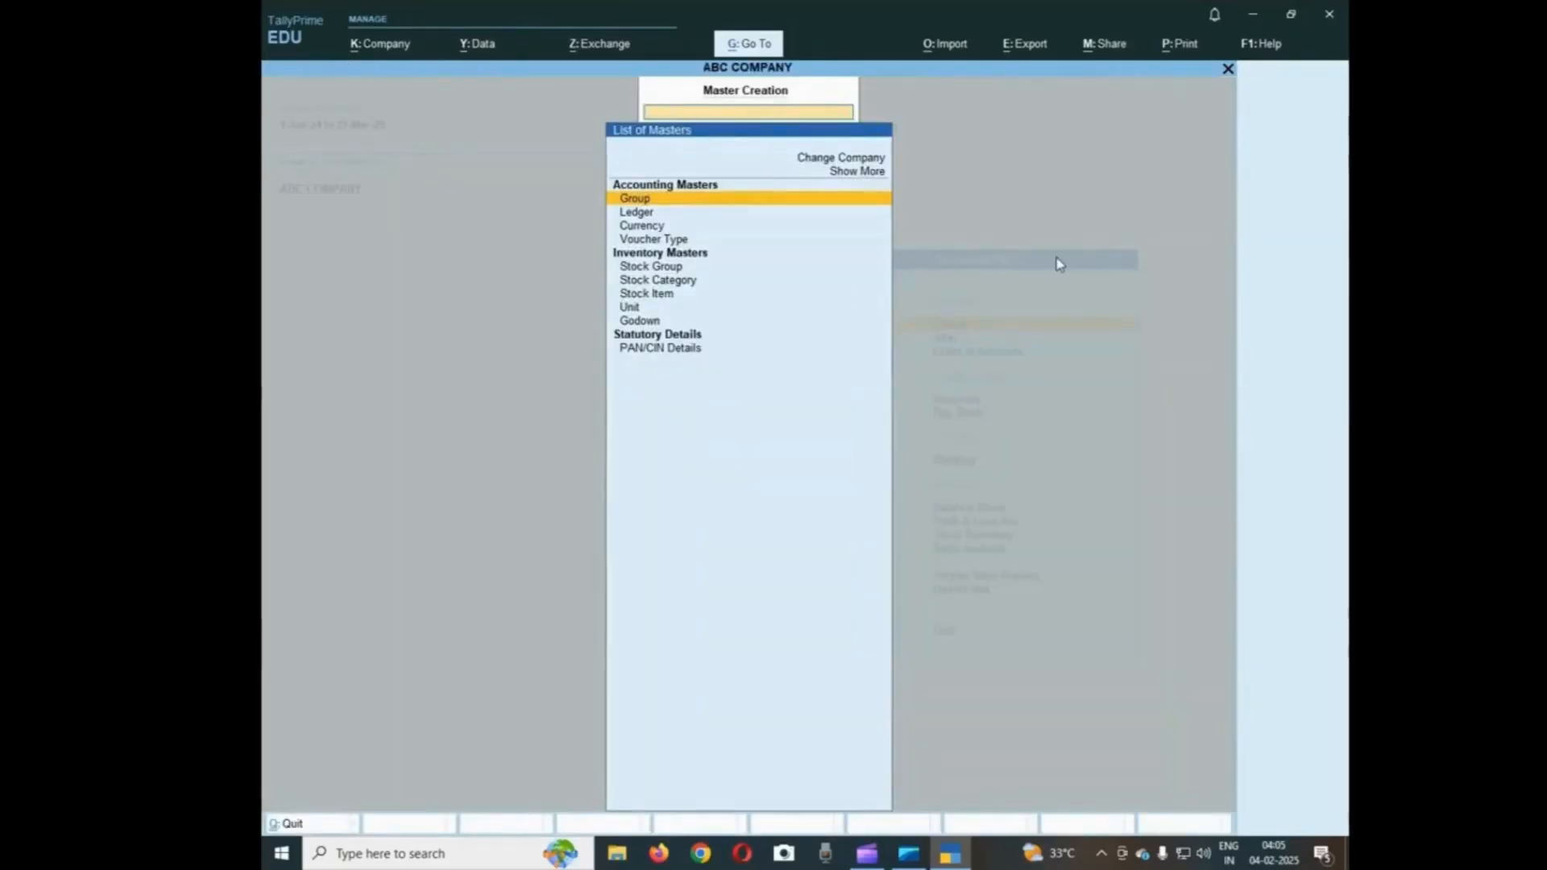
{"action": "key", "text": "Down"}
{"action": "key", "text": "Up"}
{"action": "key", "text": "Down"}
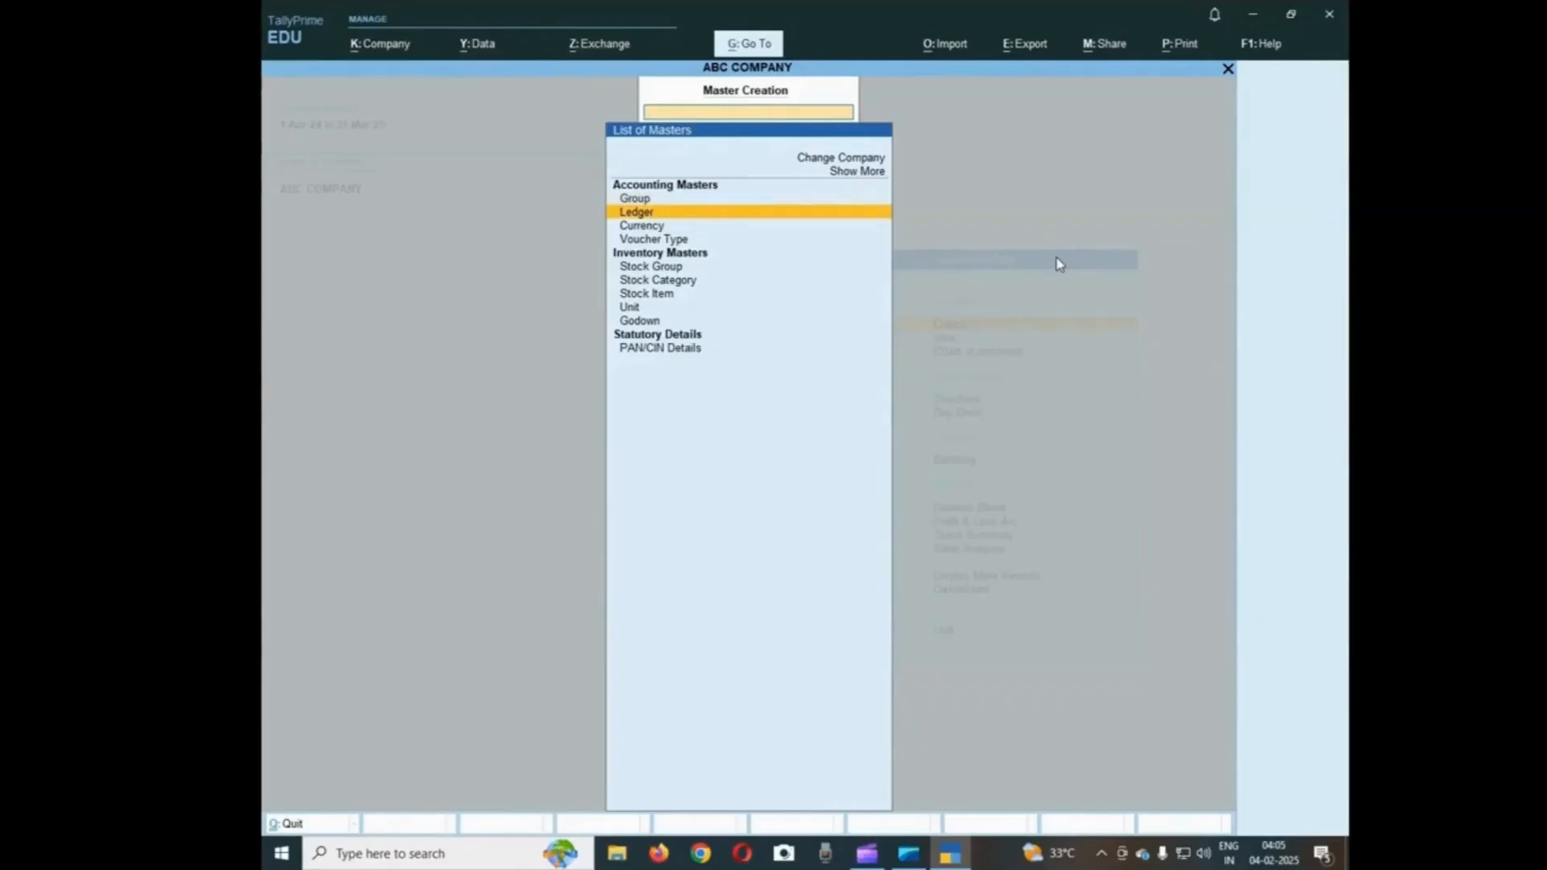
{"action": "key", "text": "Return"}
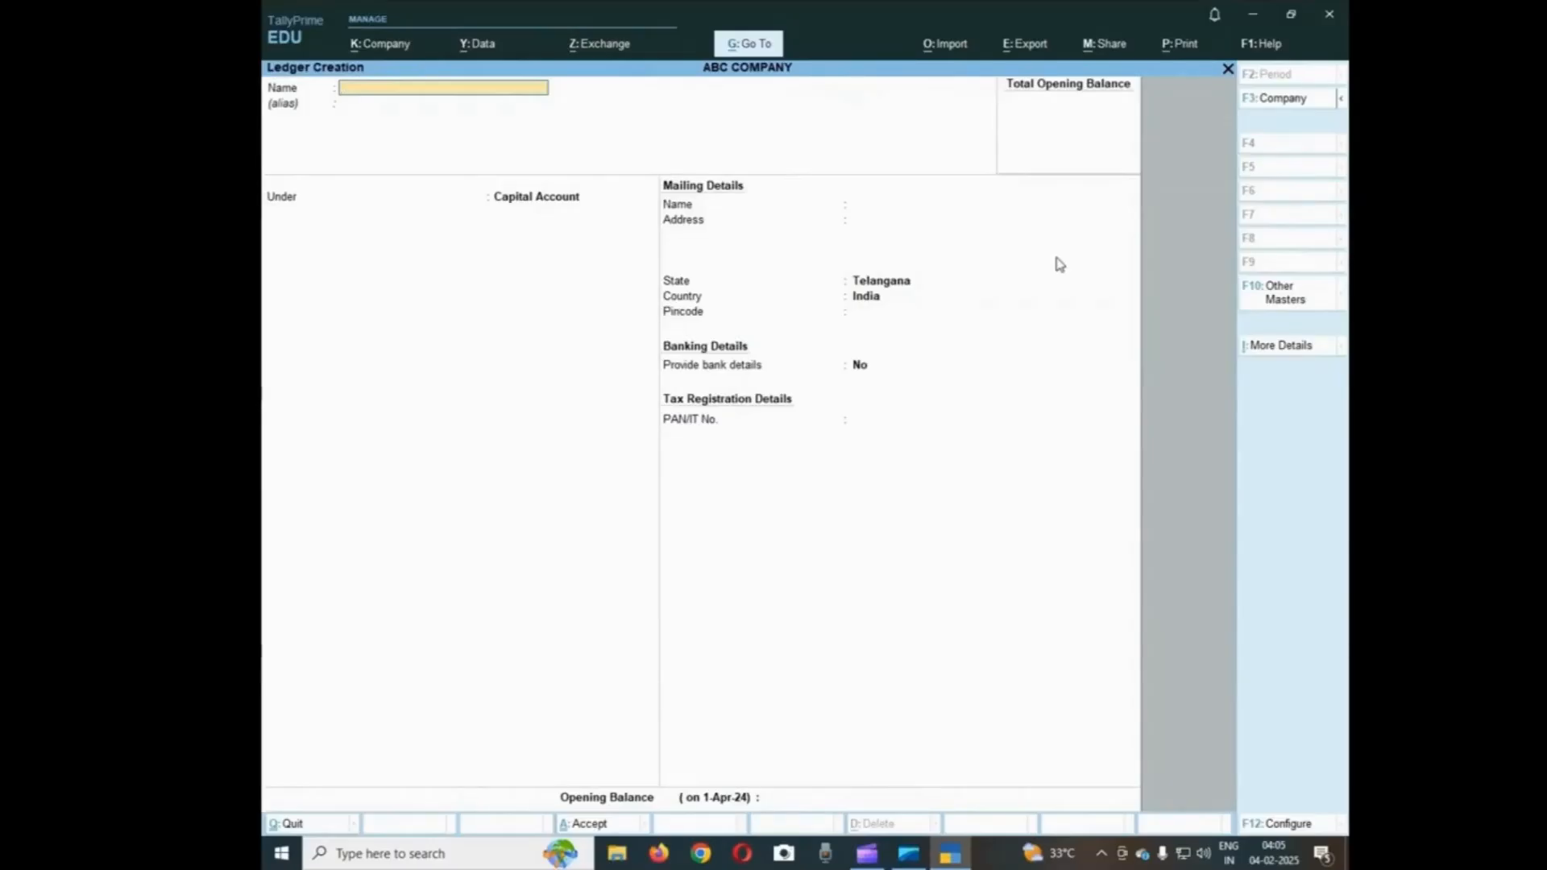
{"action": "type", "text": "Salary A/c"}
{"action": "key", "text": "Return"}
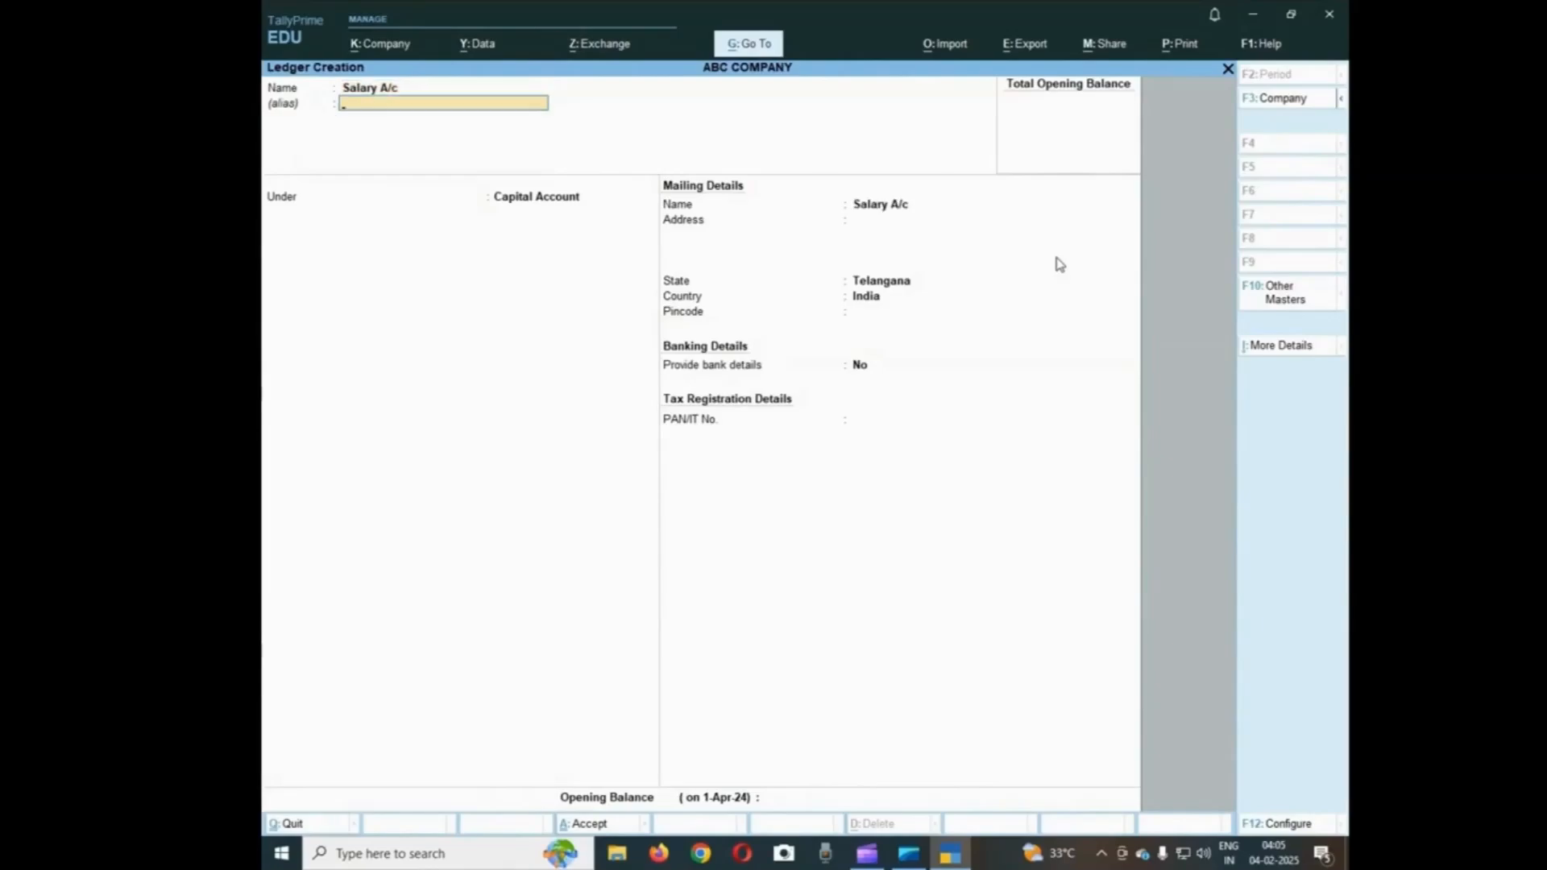
{"action": "key", "text": "Return"}
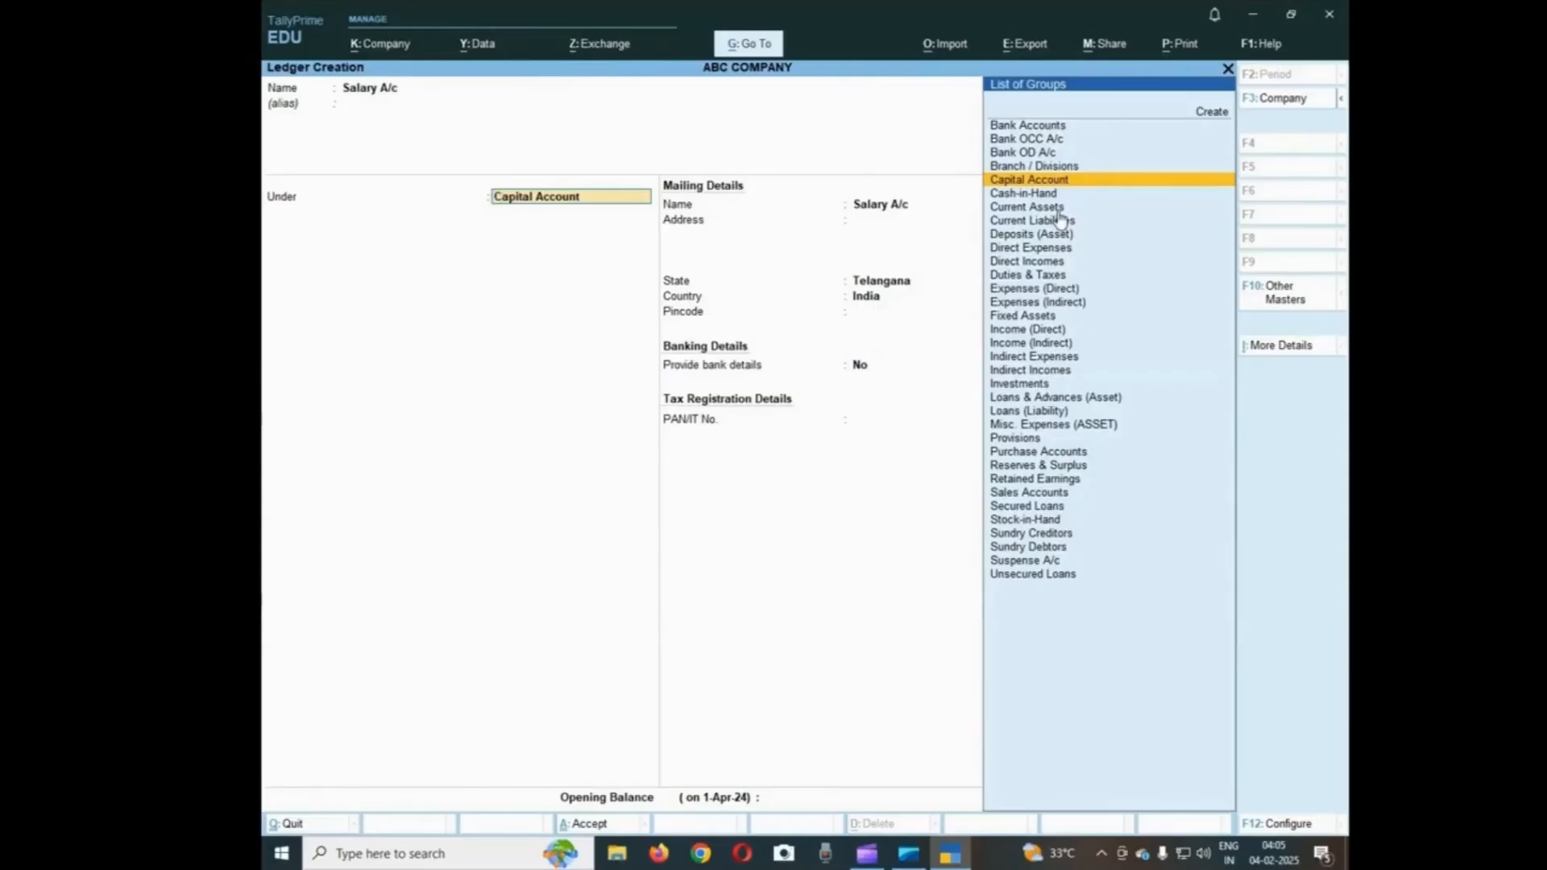
Place the Salary A/c ledger under the Indirect Expenses group
{"action": "key", "text": "Down"}
{"action": "key", "text": "Down"}
{"action": "key", "text": "Down"}
{"action": "key", "text": "Down"}
{"action": "key", "text": "Down"}
{"action": "key", "text": "Down"}
{"action": "key", "text": "Down"}
{"action": "key", "text": "Down"}
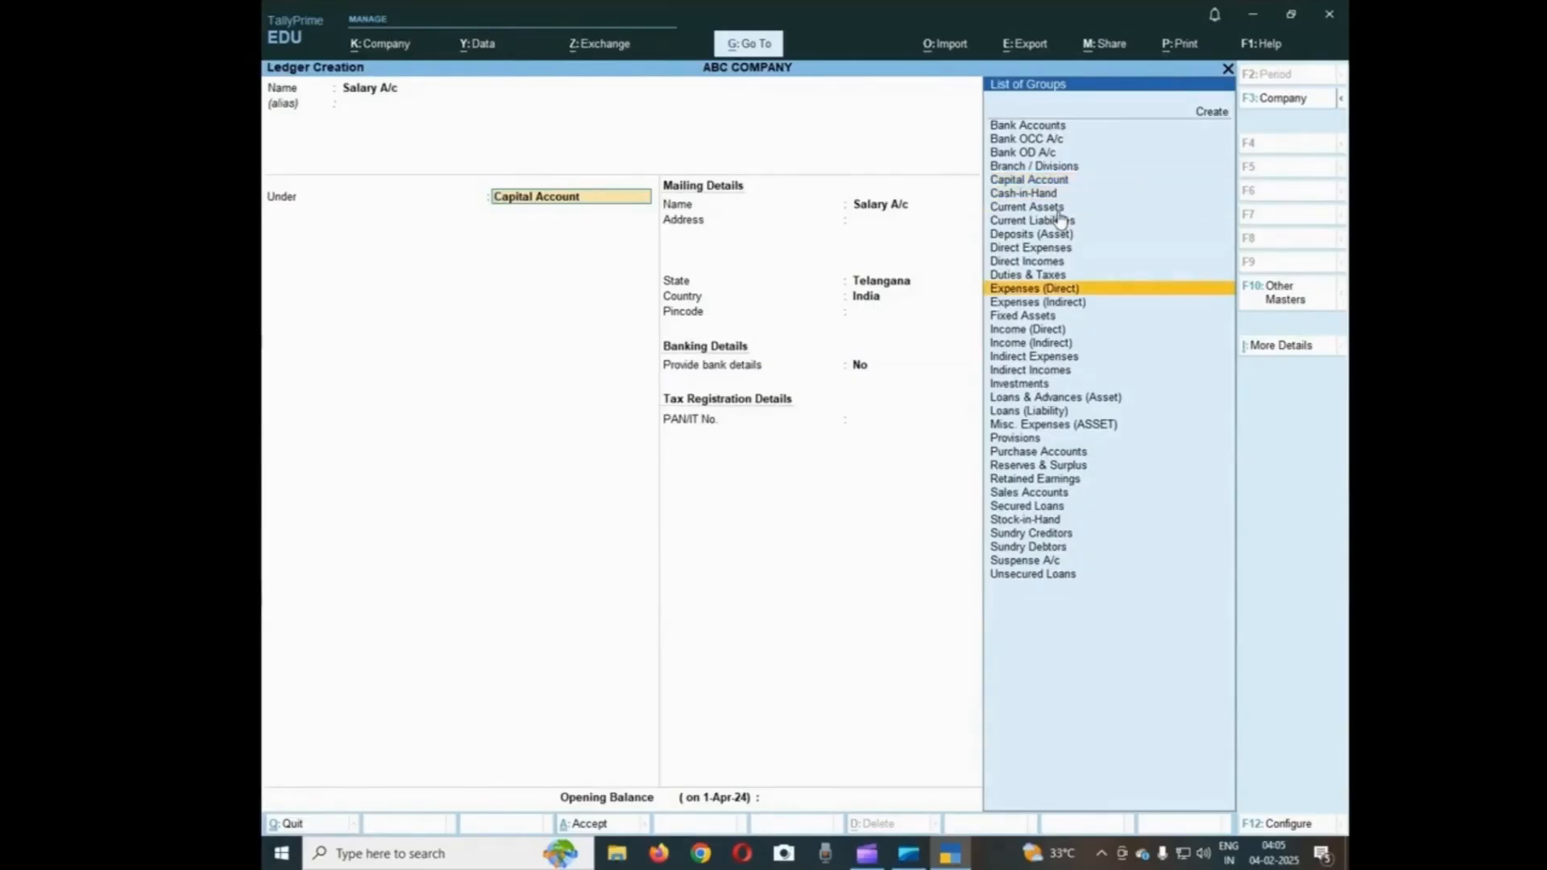
{"action": "key", "text": "End"}
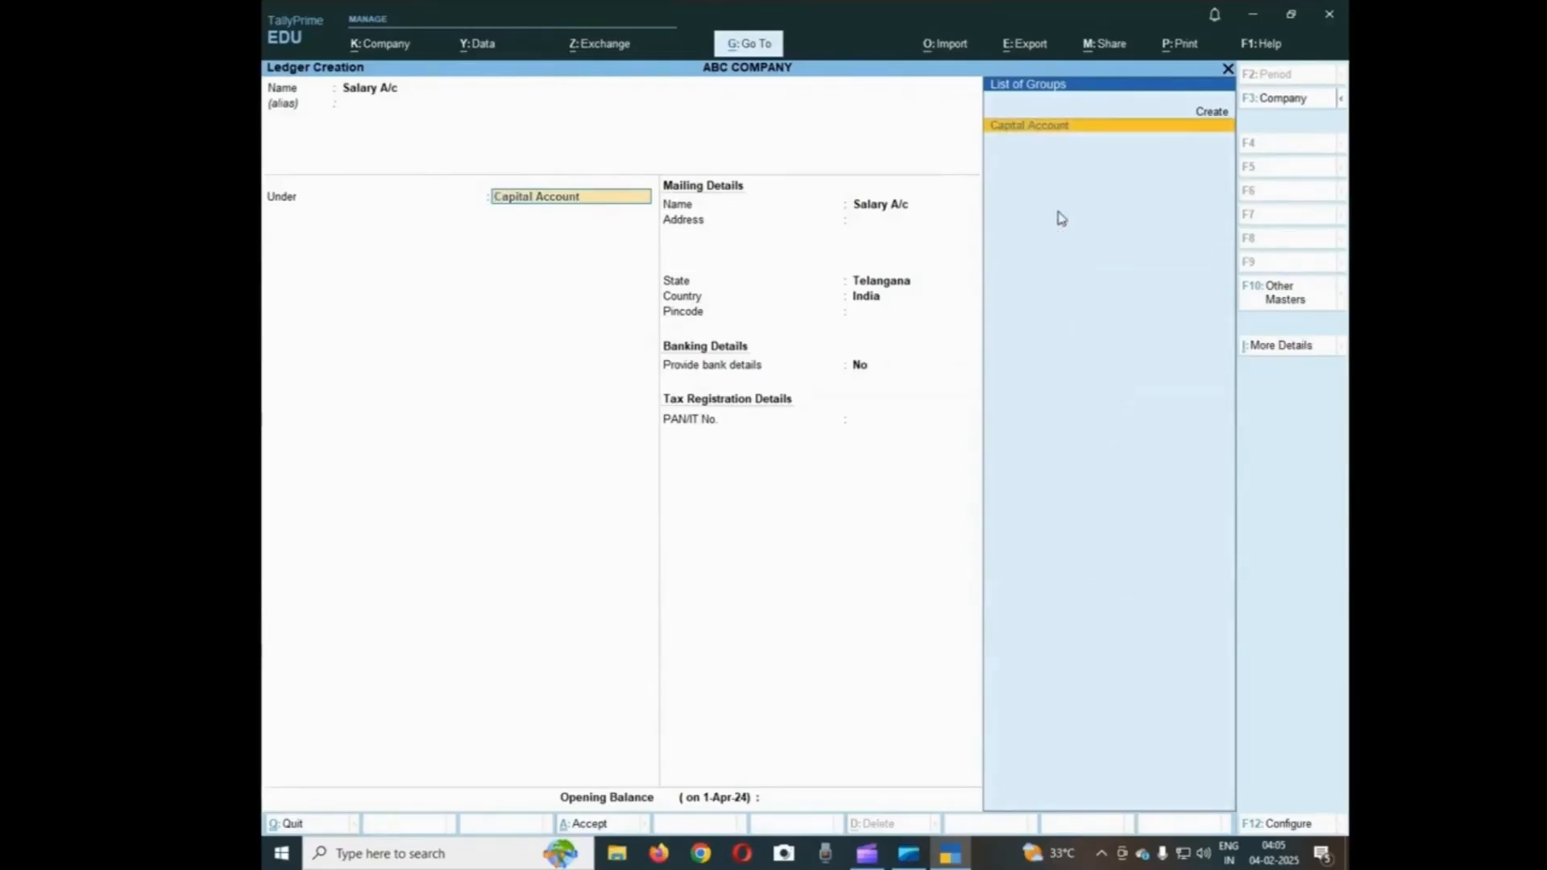
{"action": "key", "text": "Escape"}
{"action": "type", "text": "Ind"}
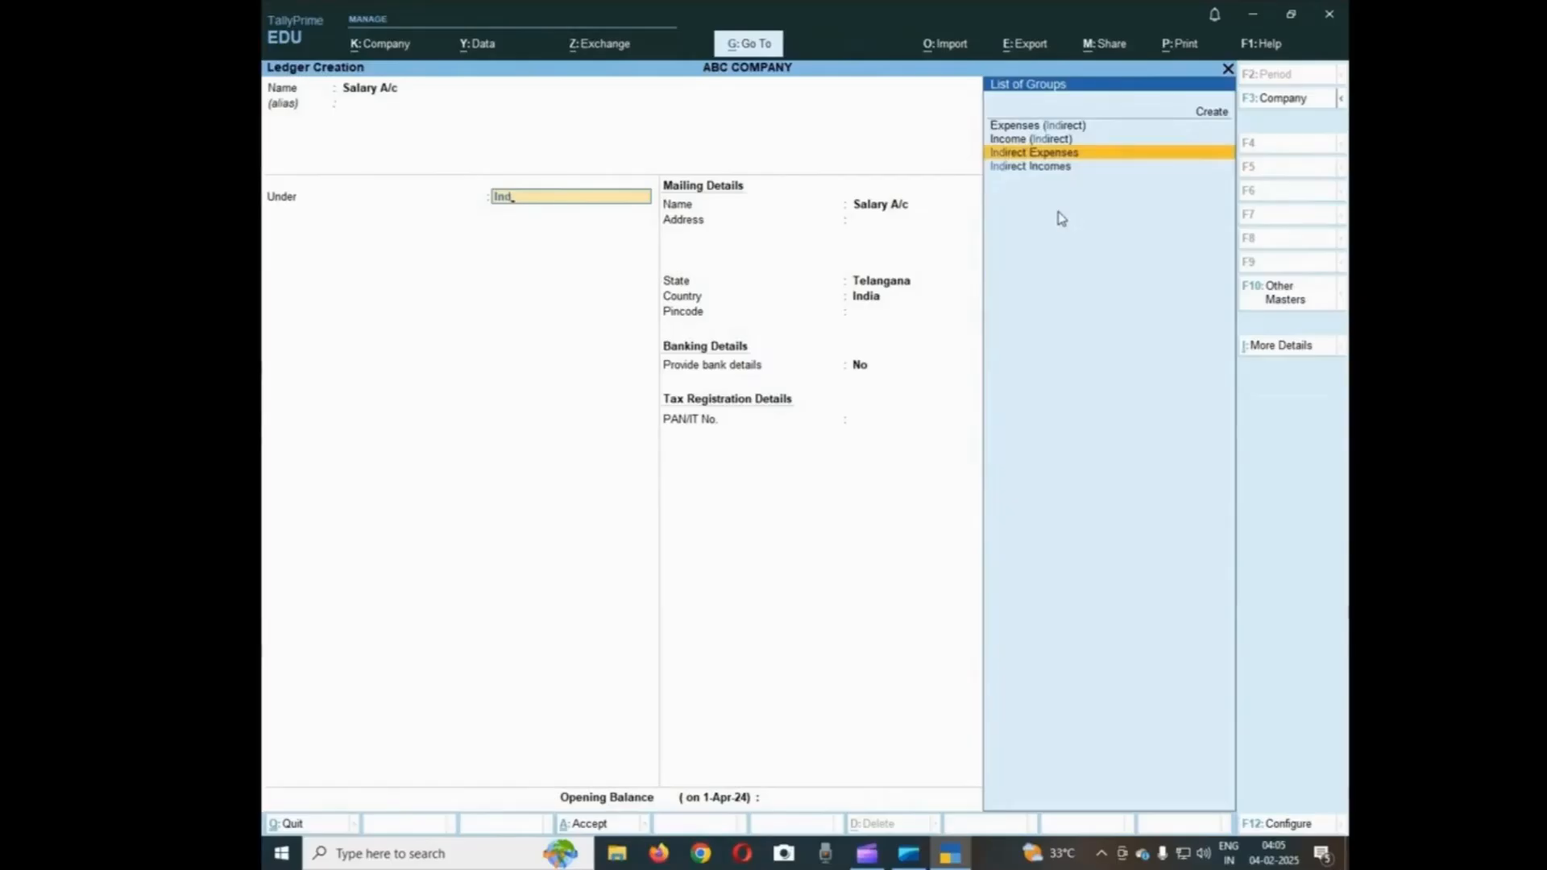
{"action": "key", "text": "Return"}
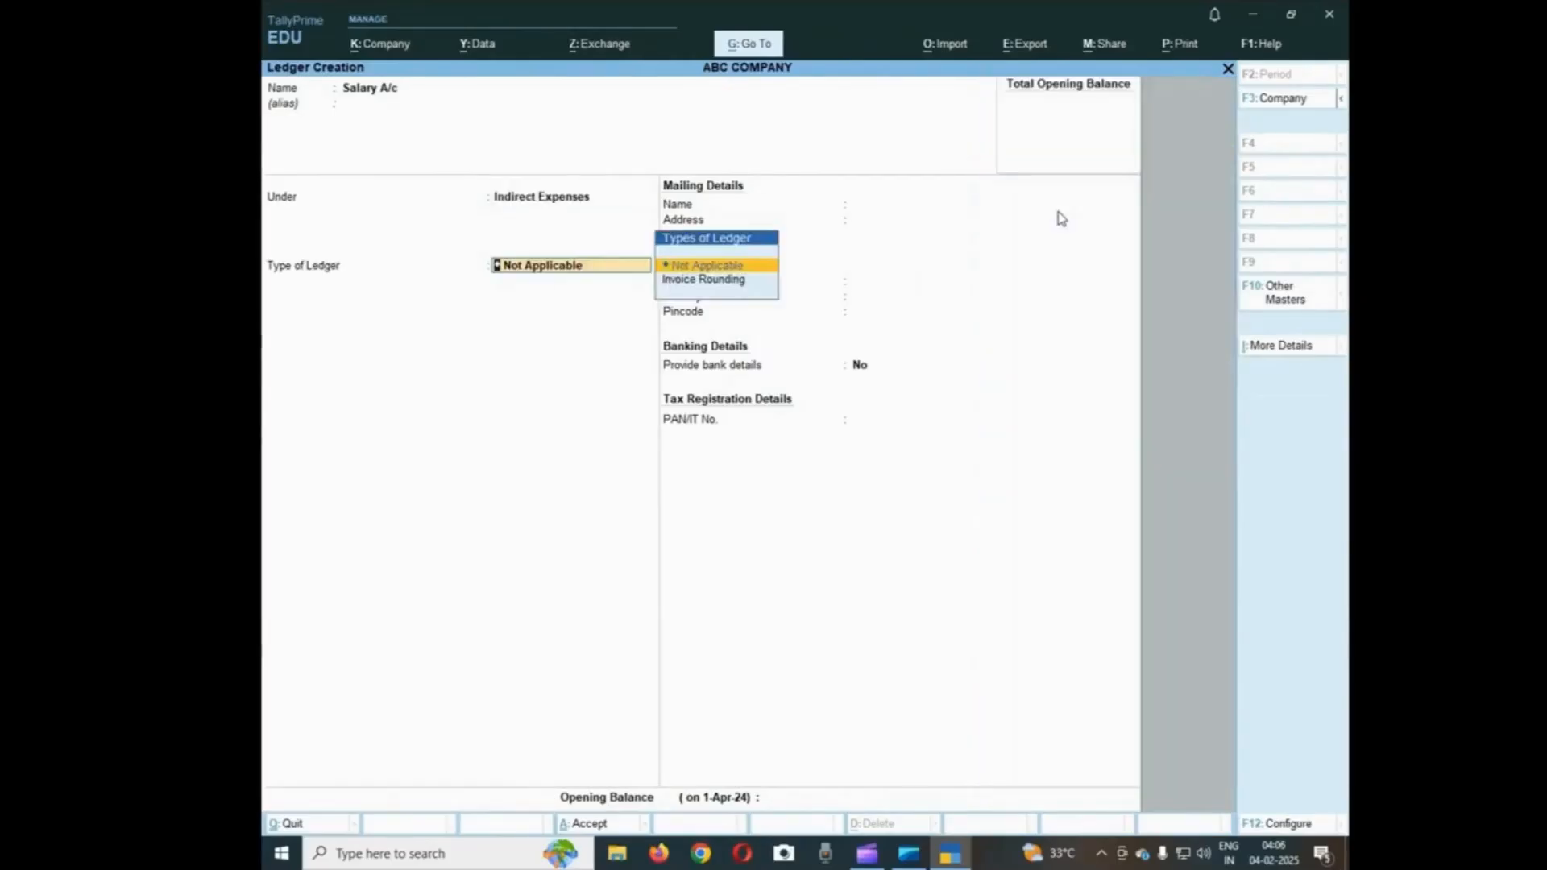
Keep the ledger type Not Applicable, bank details at No and the opening balance blank, then save the Salary A/c ledger
{"action": "key", "text": "Return"}
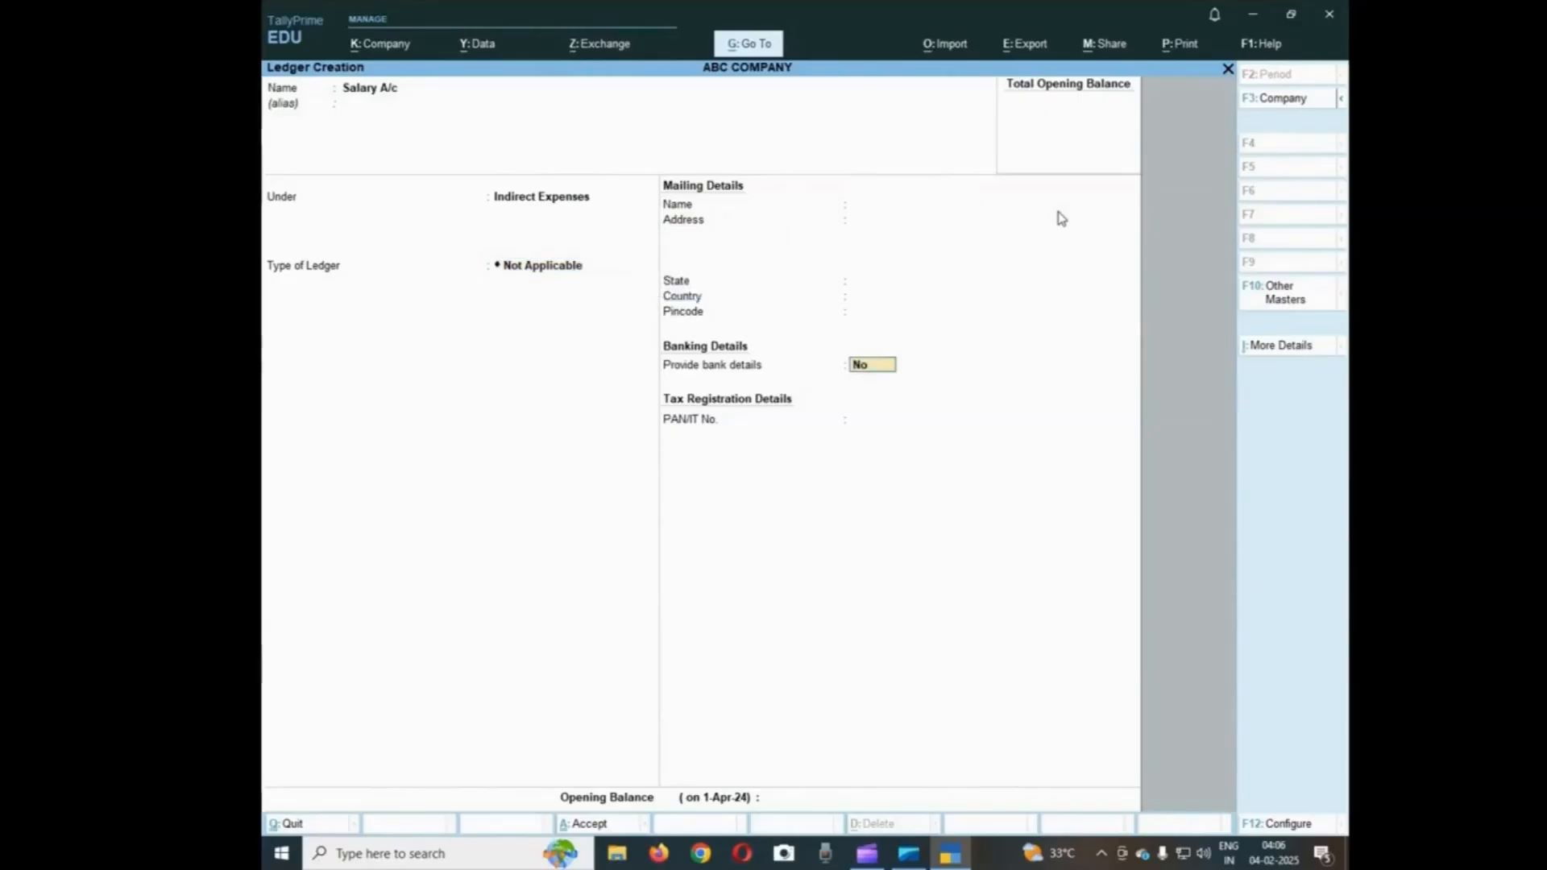
{"action": "key", "text": "Return"}
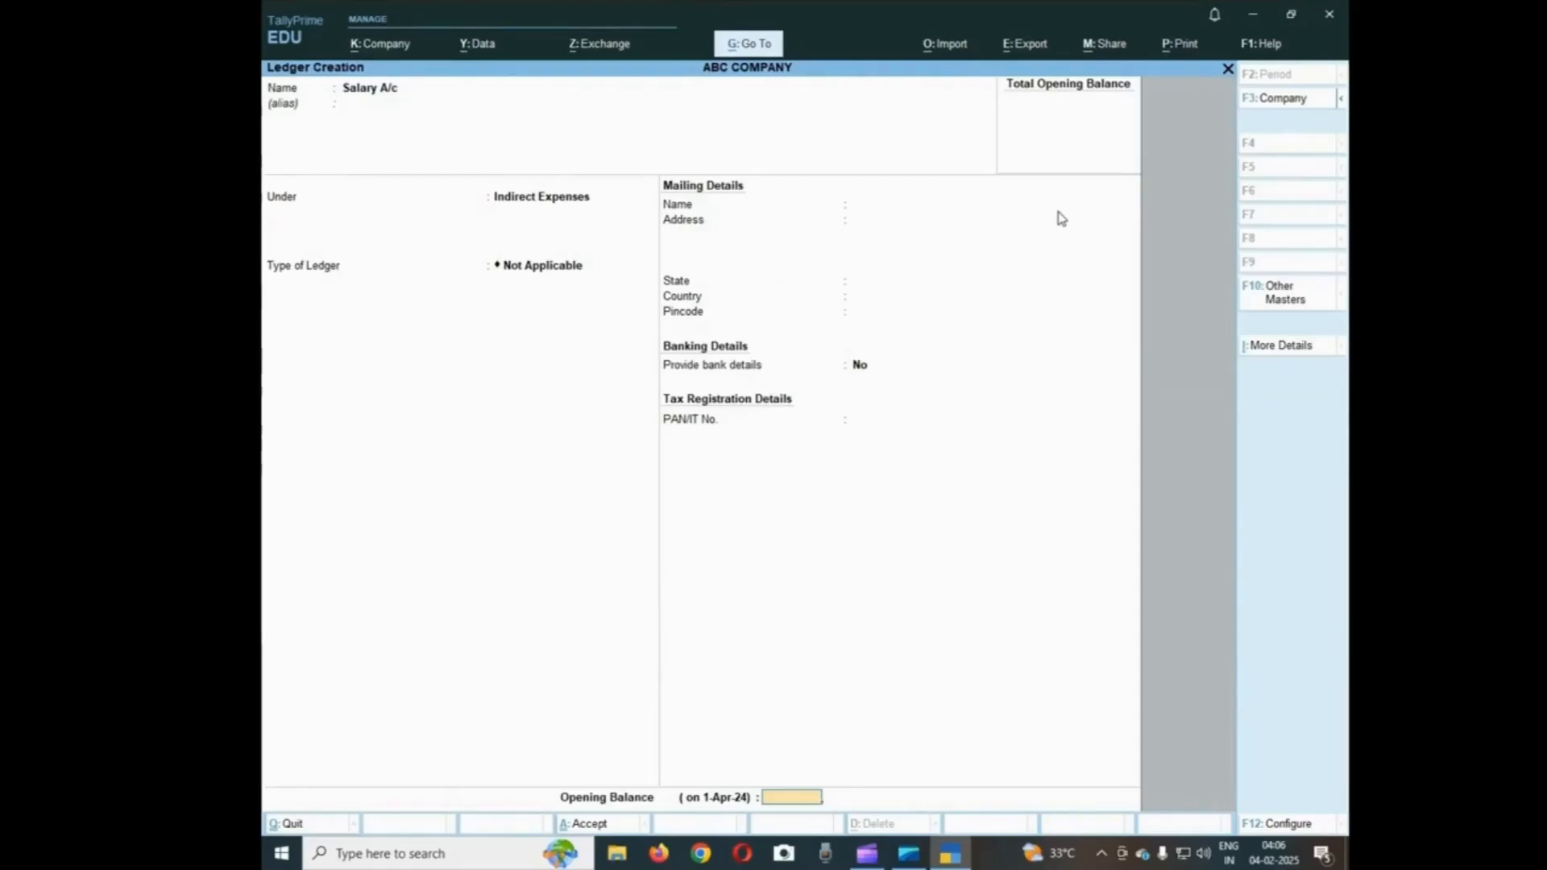
{"action": "key", "text": "Return"}
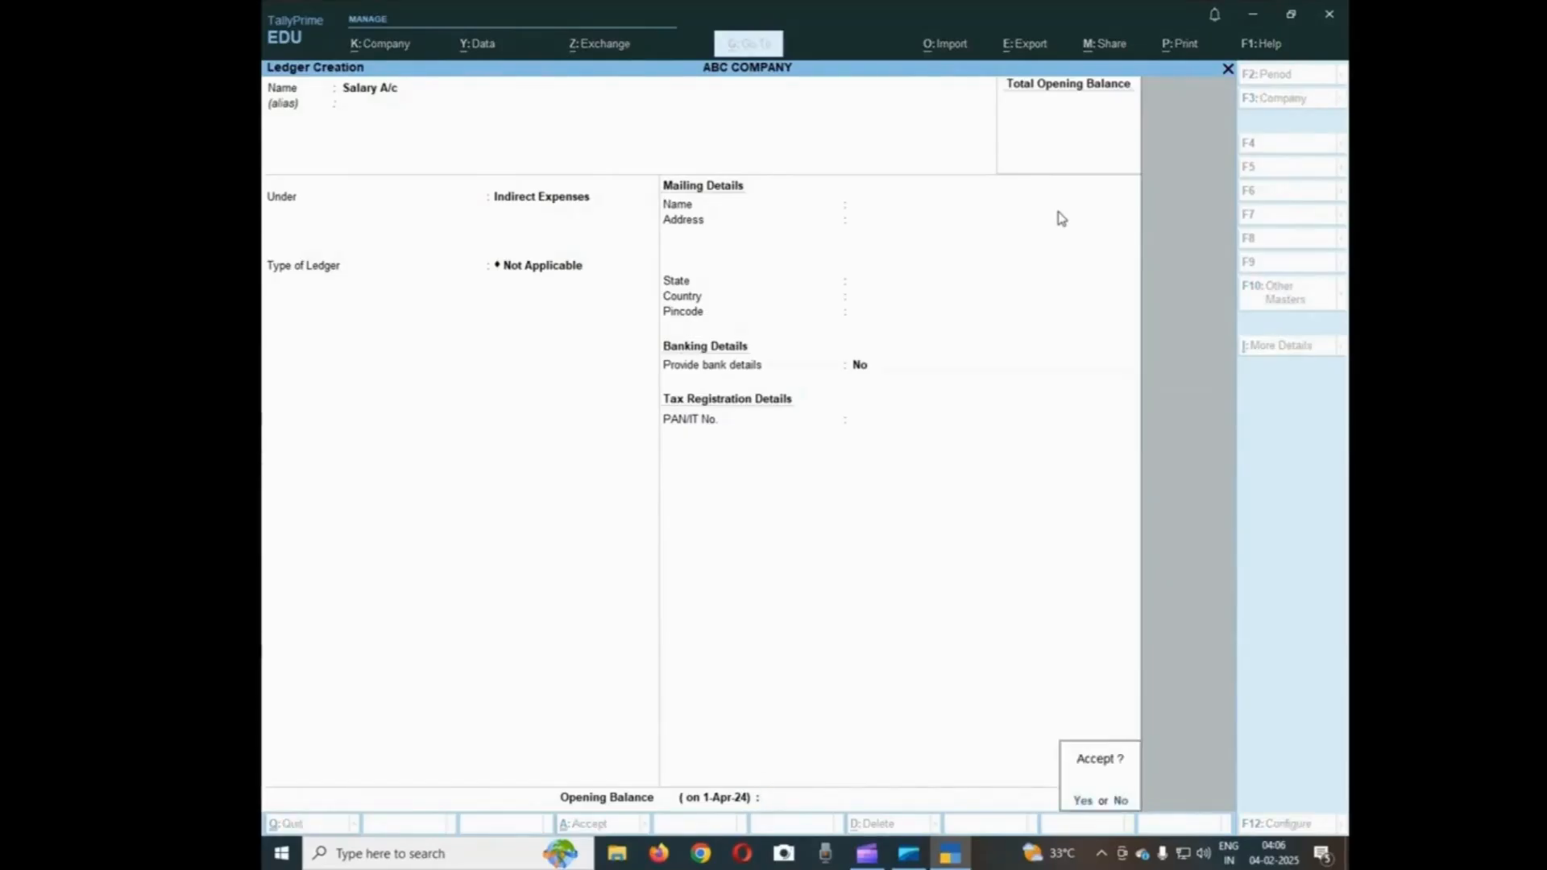
{"action": "key", "text": "Return"}
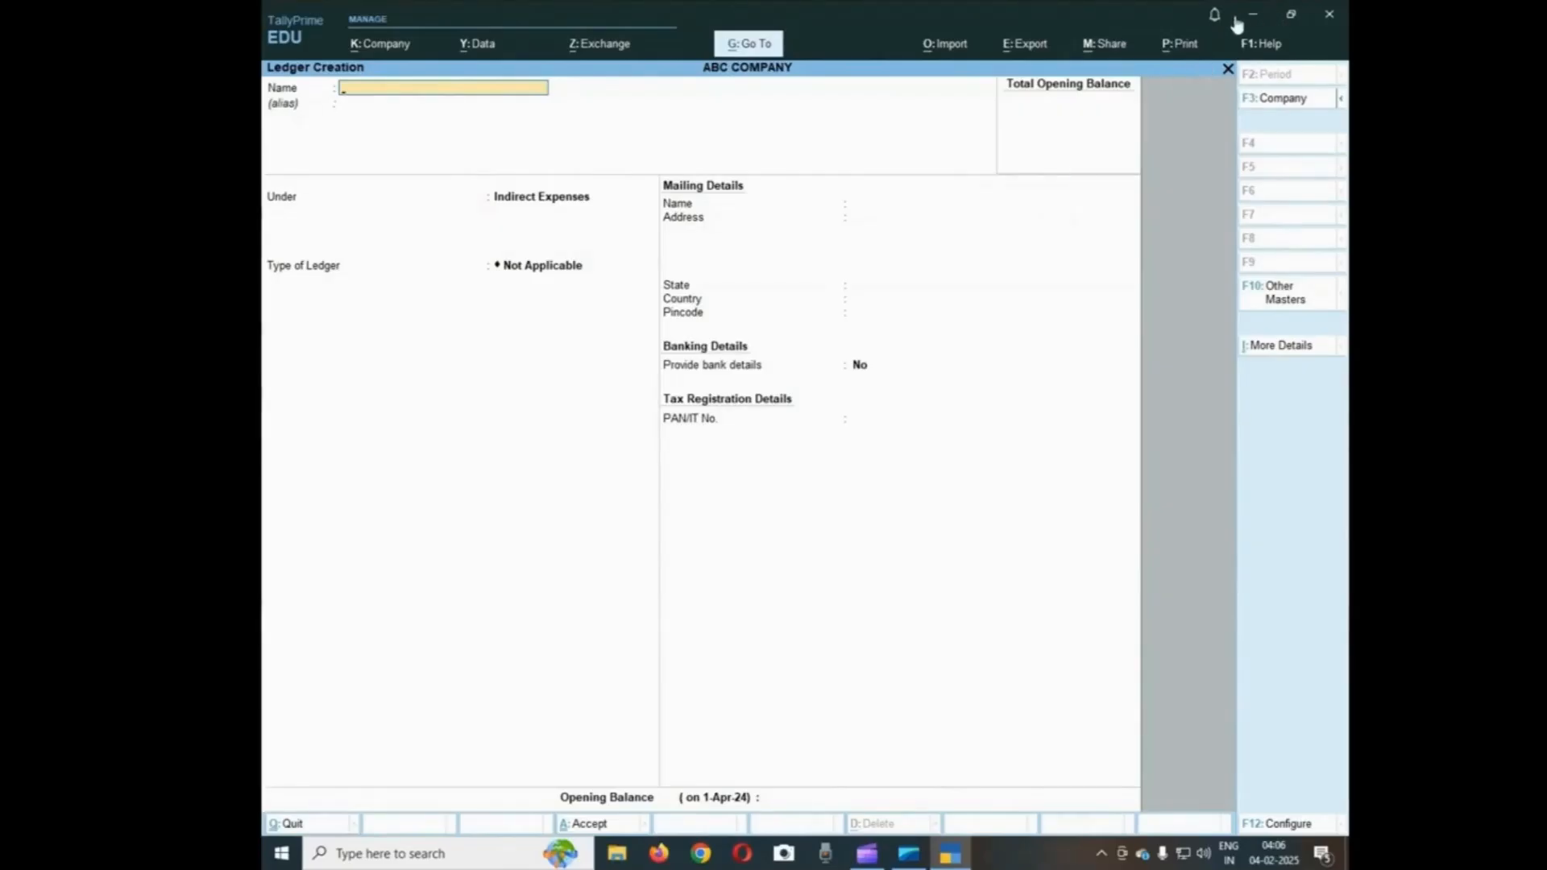
Minimize TallyPrime, open the LEDGER CREATION workbook from the desktop in Excel and show its under grp sheet
{"action": "left_click", "coordinate": [1254, 17]}
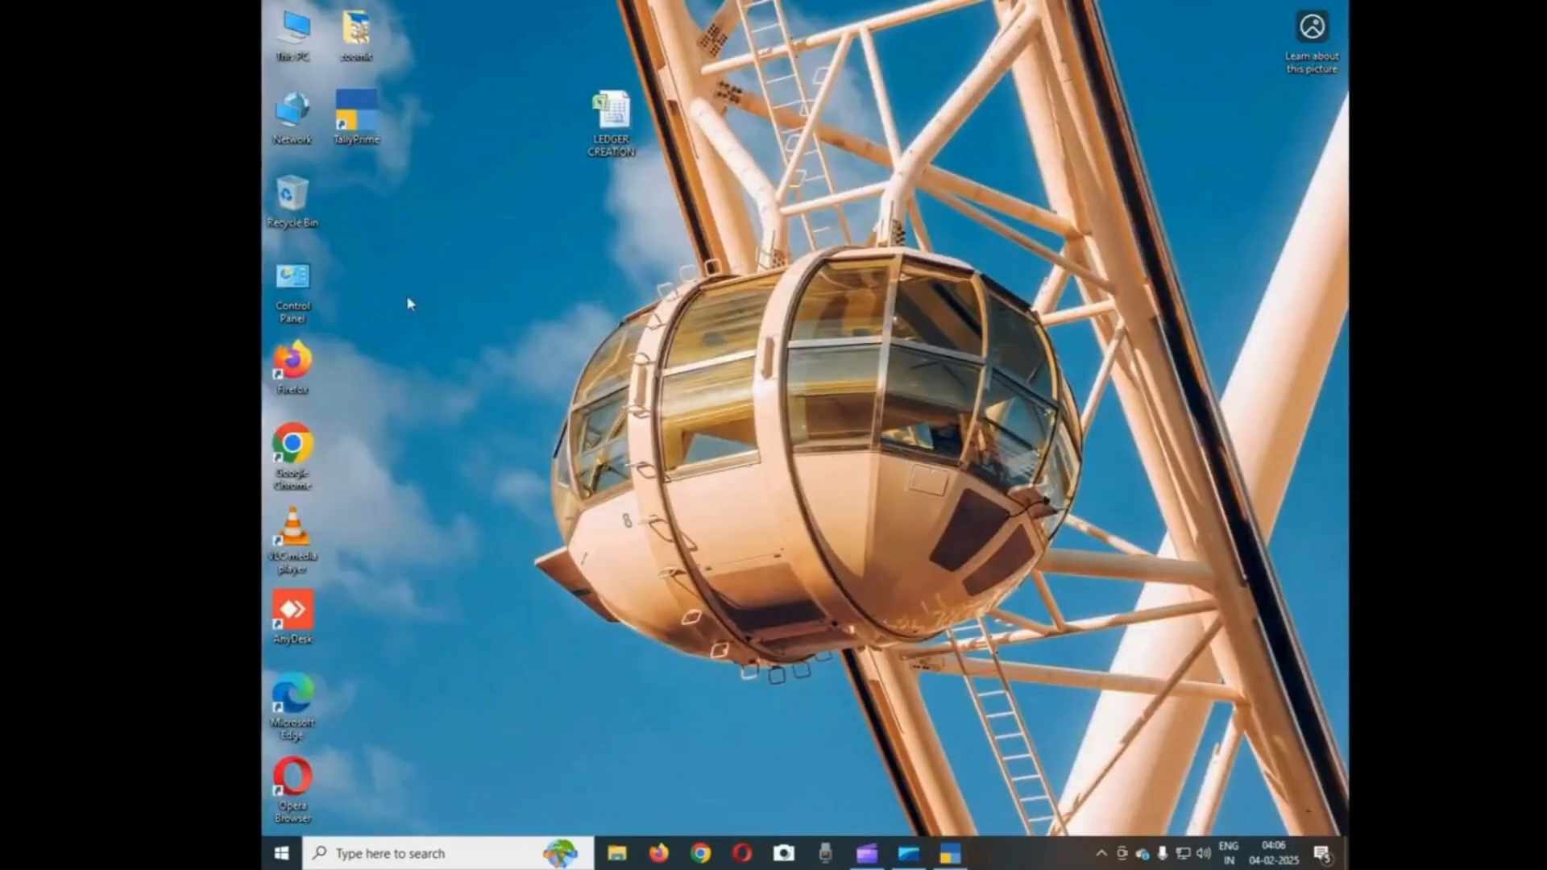
{"action": "double_click", "coordinate": [617, 114]}
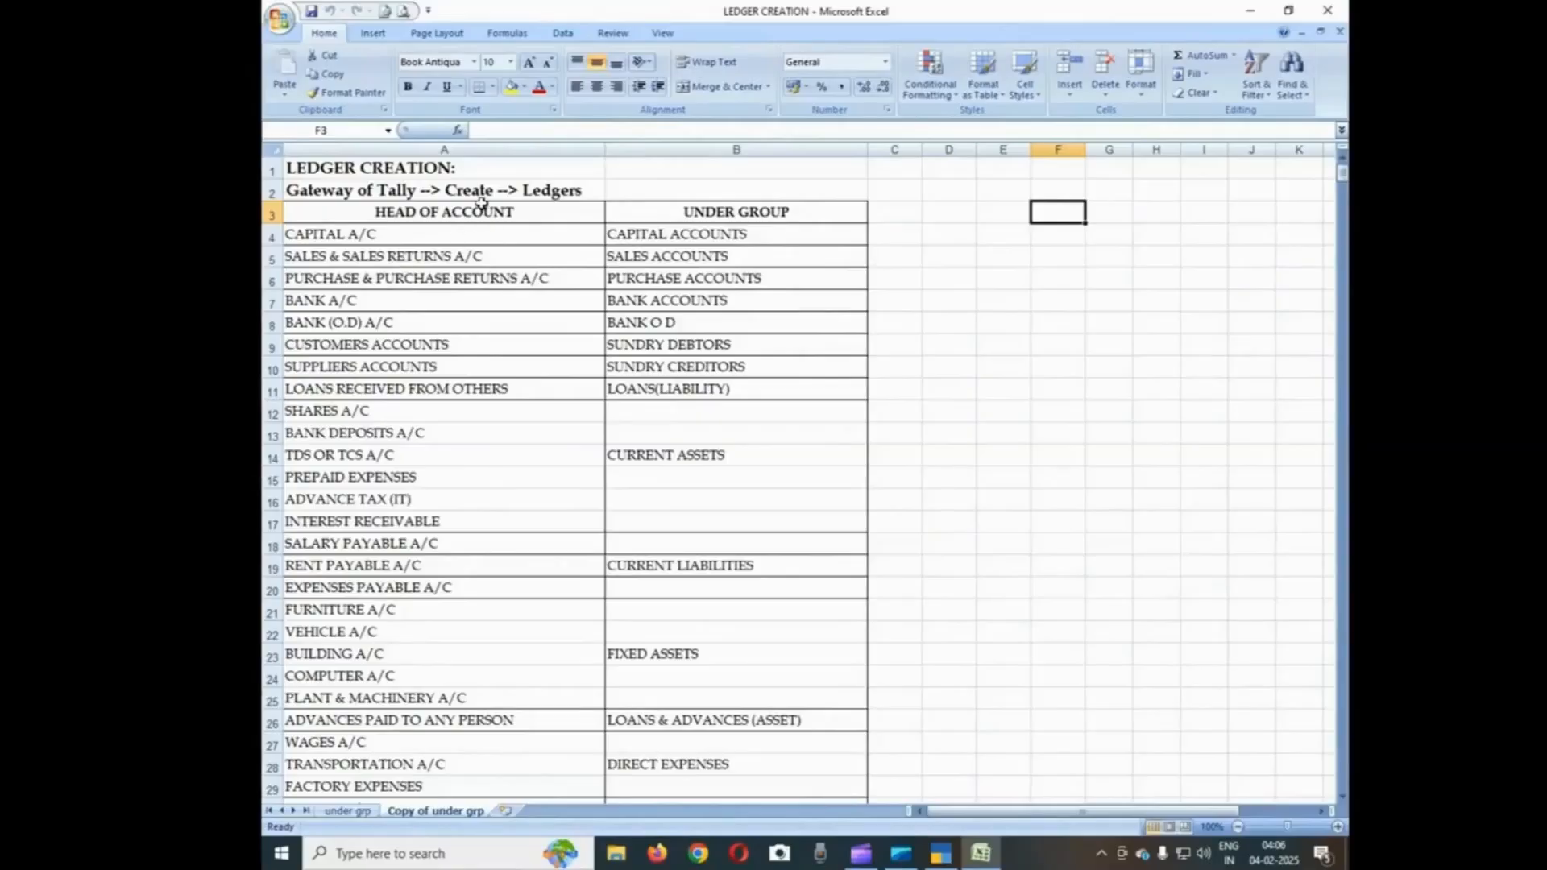
{"action": "left_click_drag", "start_coordinate": [480, 211], "coordinate": [493, 742]}
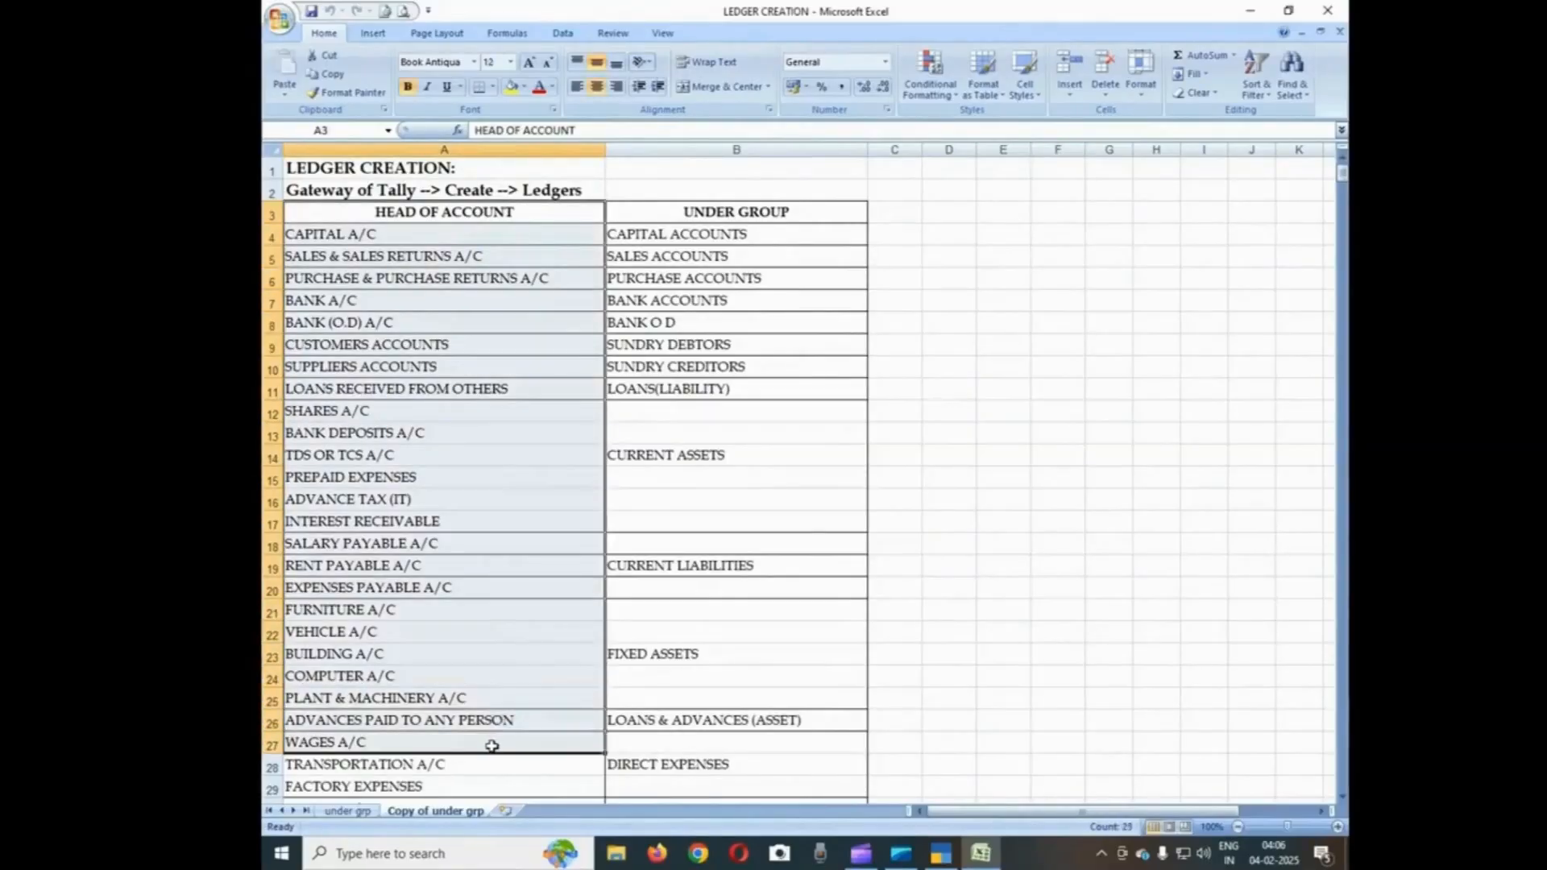
{"action": "left_click", "coordinate": [360, 814]}
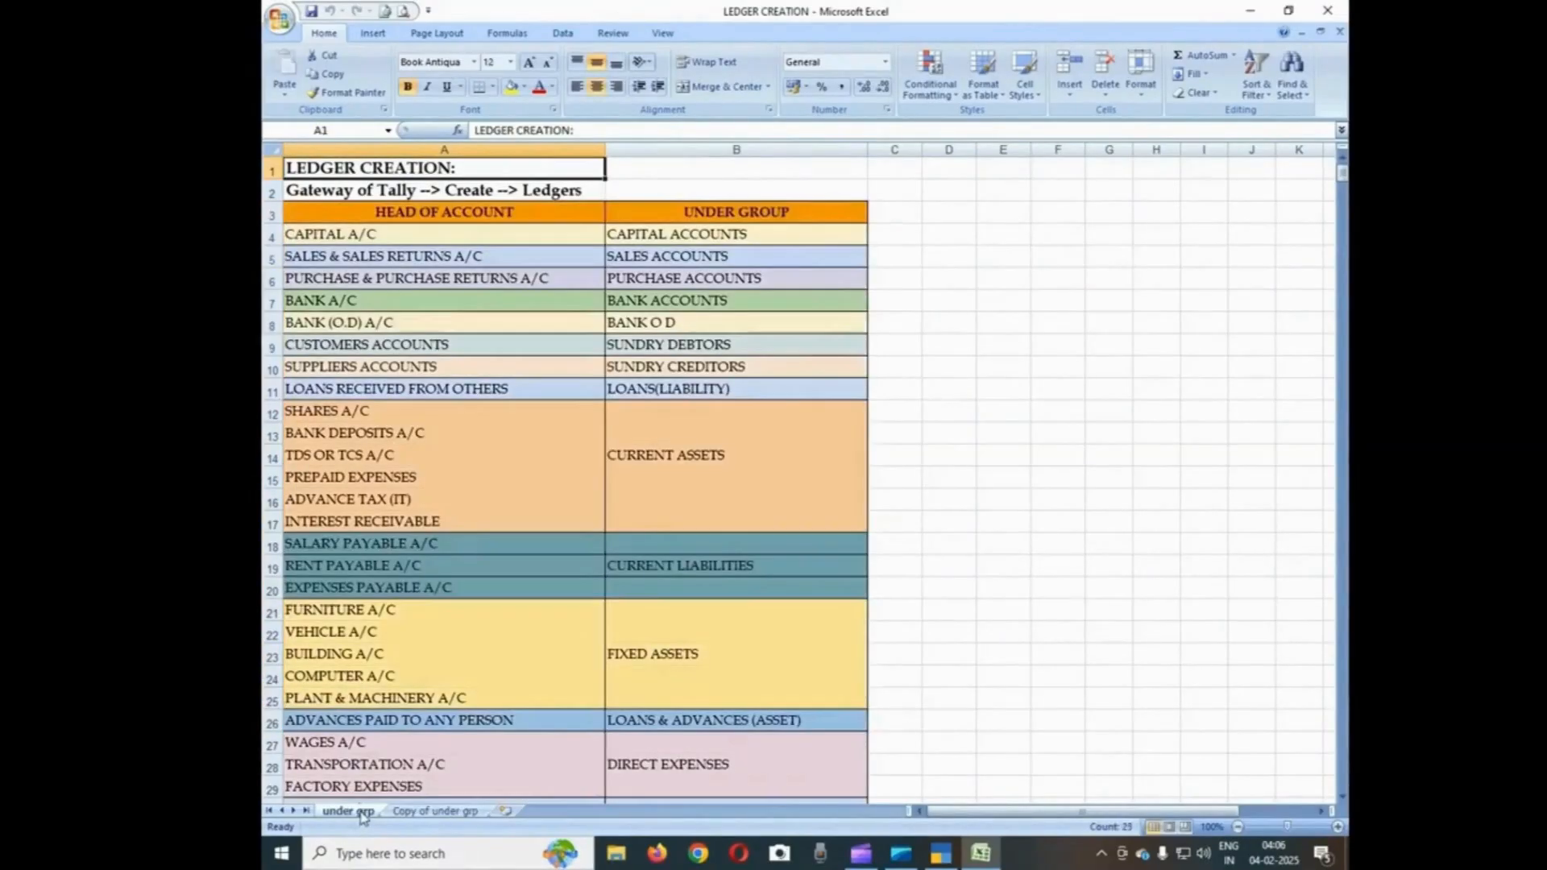
Examine the HEAD OF ACCOUNT and UNDER GROUP columns, starting with the capital, sales and purchase rows
{"action": "left_click", "coordinate": [493, 216]}
{"action": "left_click_drag", "start_coordinate": [497, 218], "coordinate": [528, 587]}
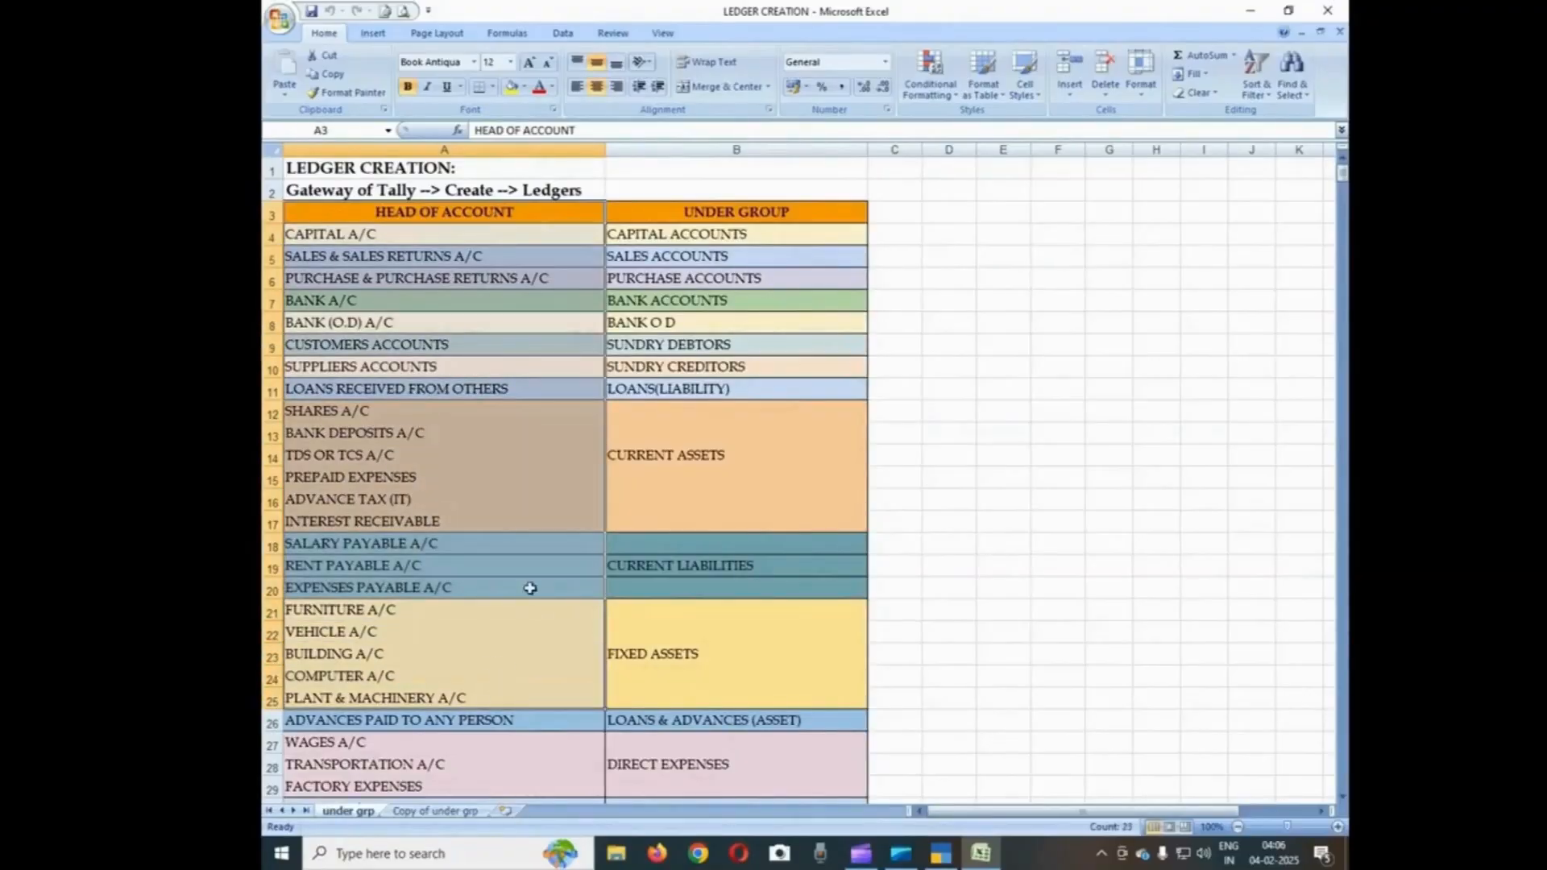
{"action": "left_click_drag", "start_coordinate": [725, 212], "coordinate": [733, 677]}
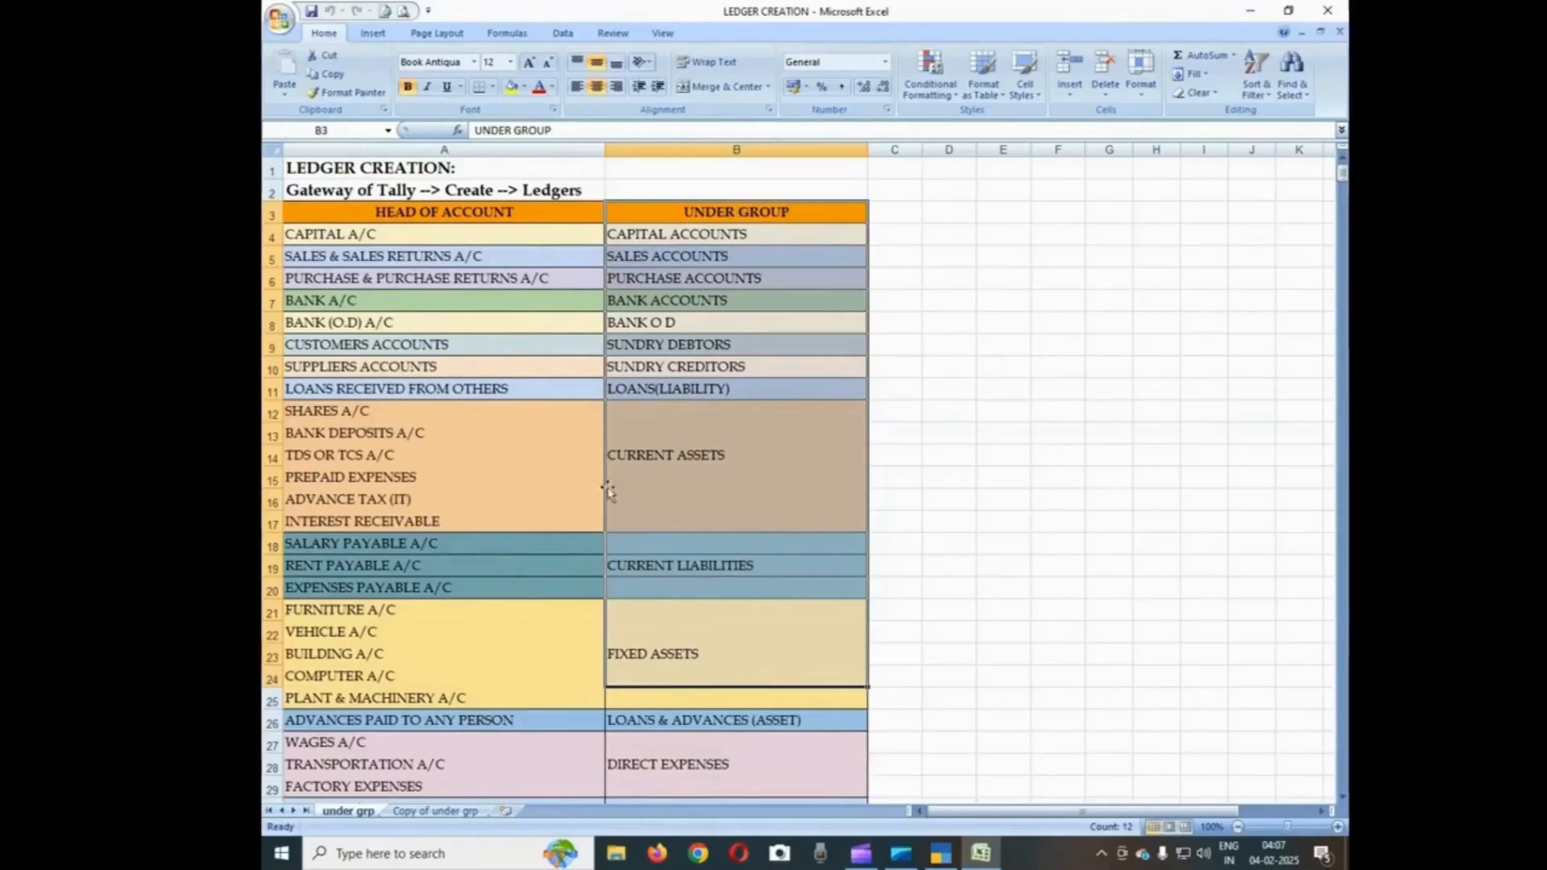
{"action": "left_click", "coordinate": [409, 232]}
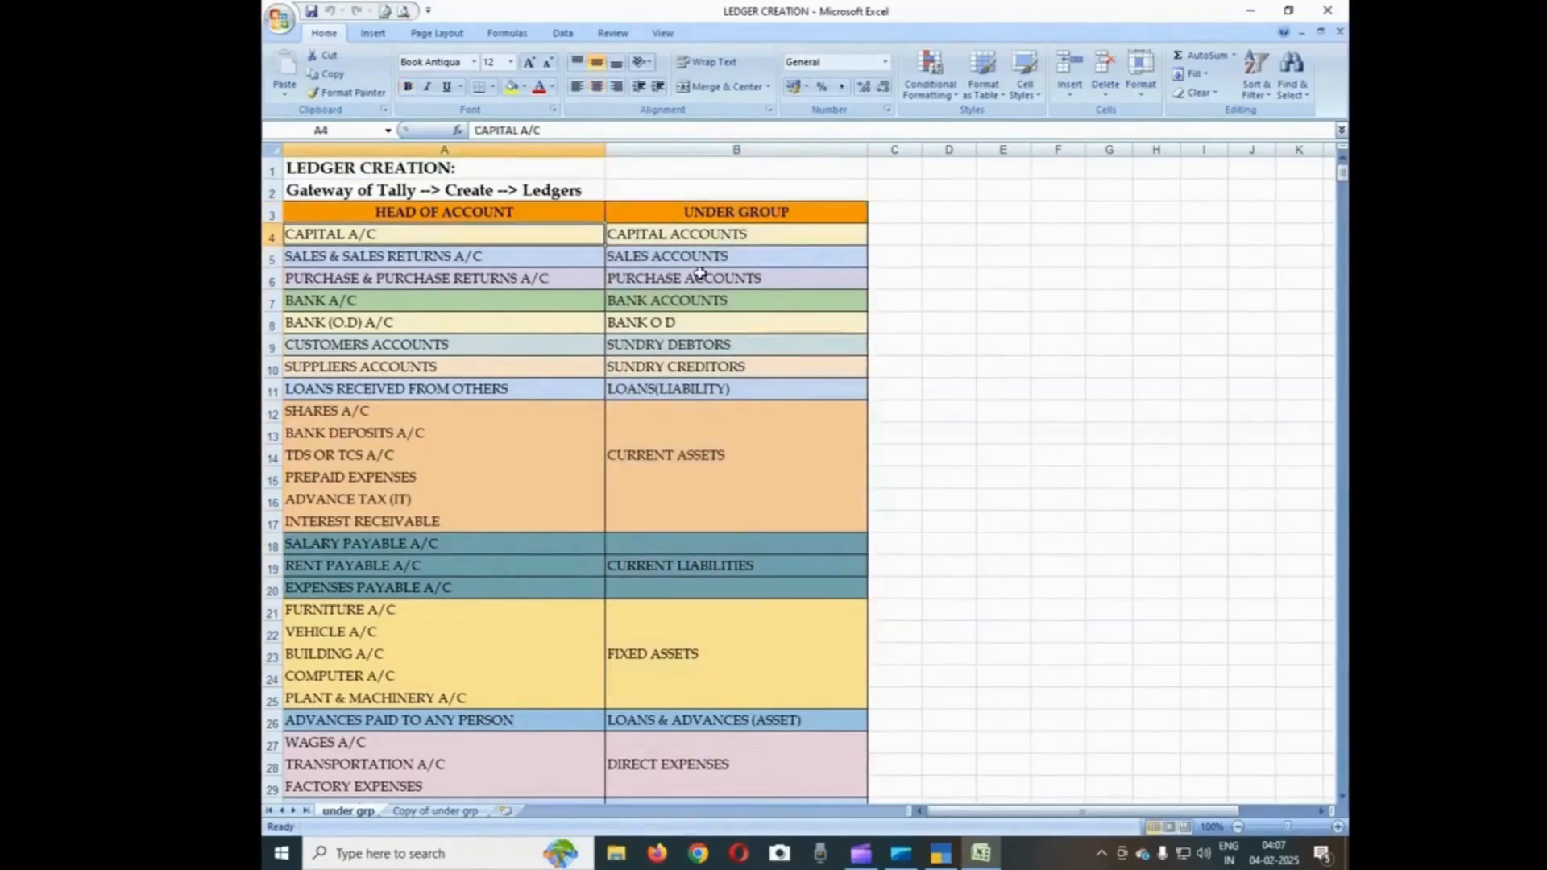
{"action": "key", "text": "Right"}
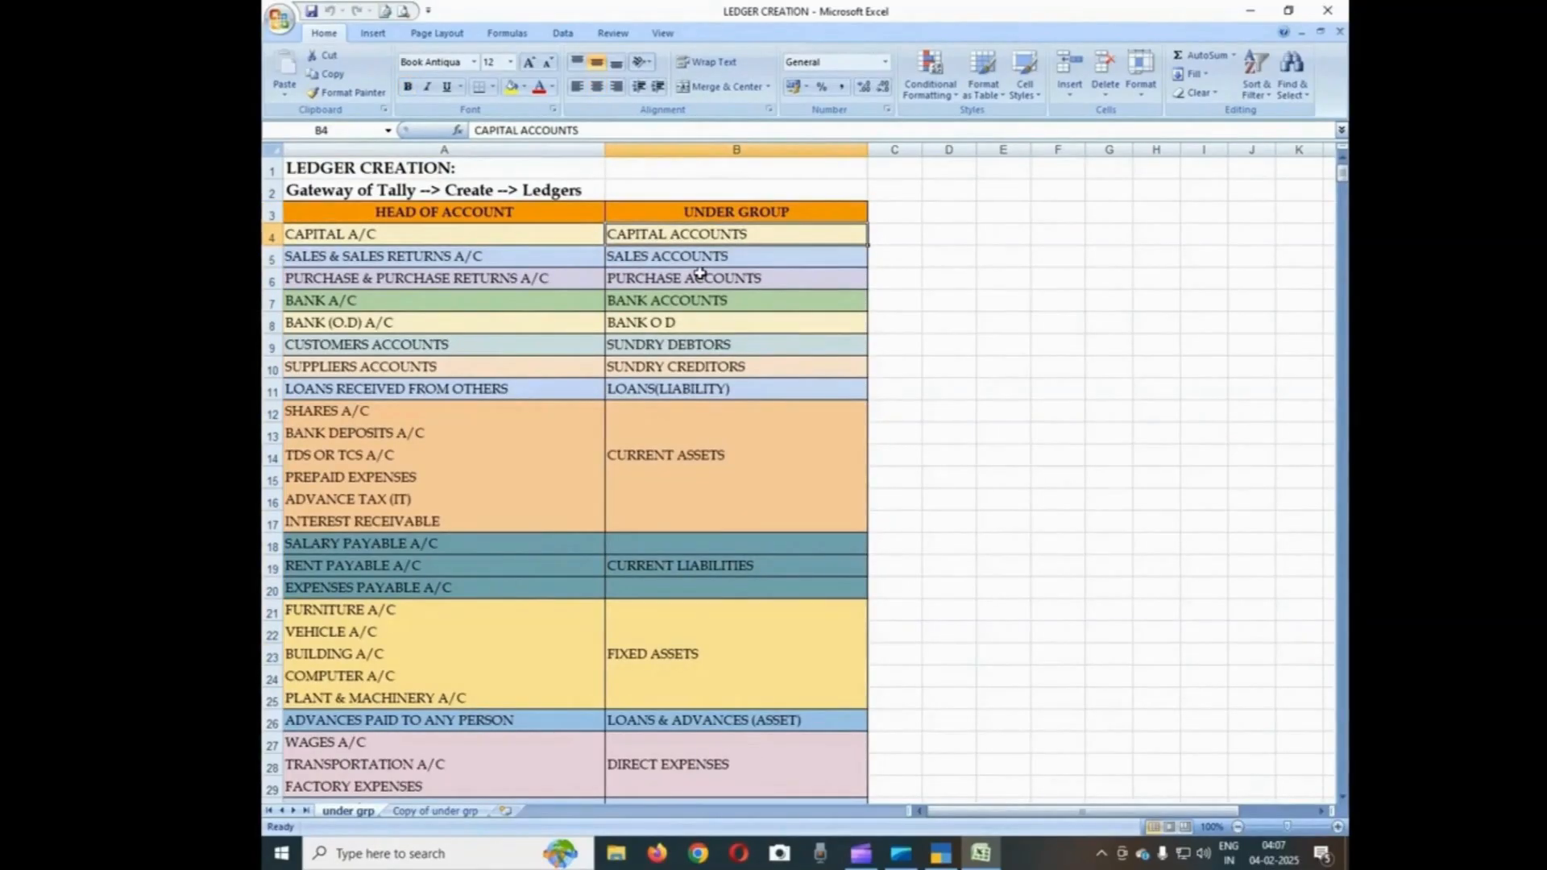
{"action": "key", "text": "Left"}
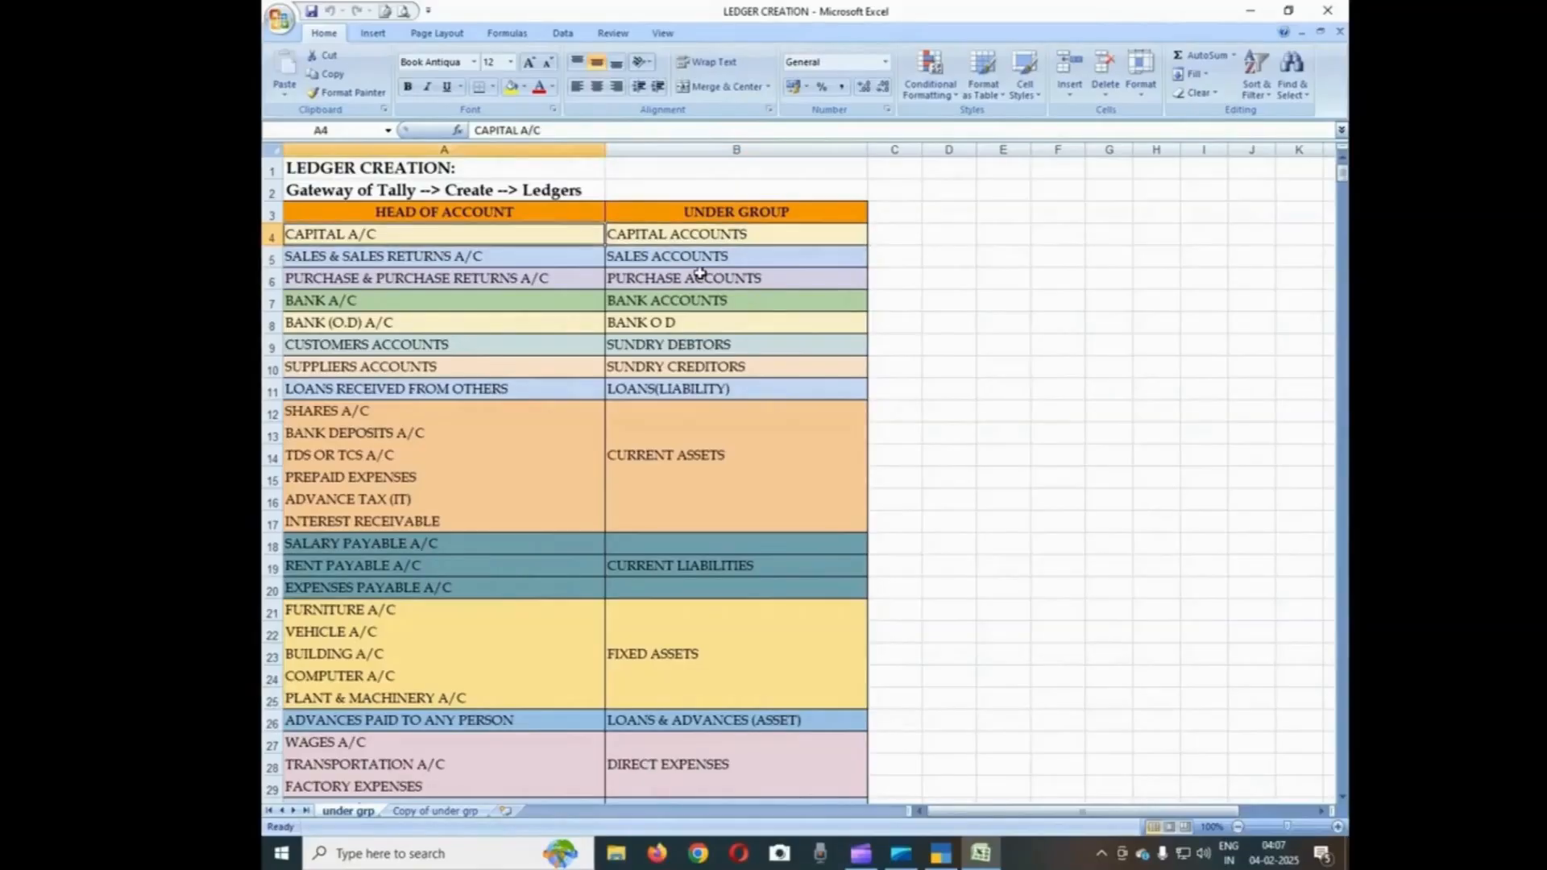
{"action": "key", "text": "Down"}
{"action": "key", "text": "Right"}
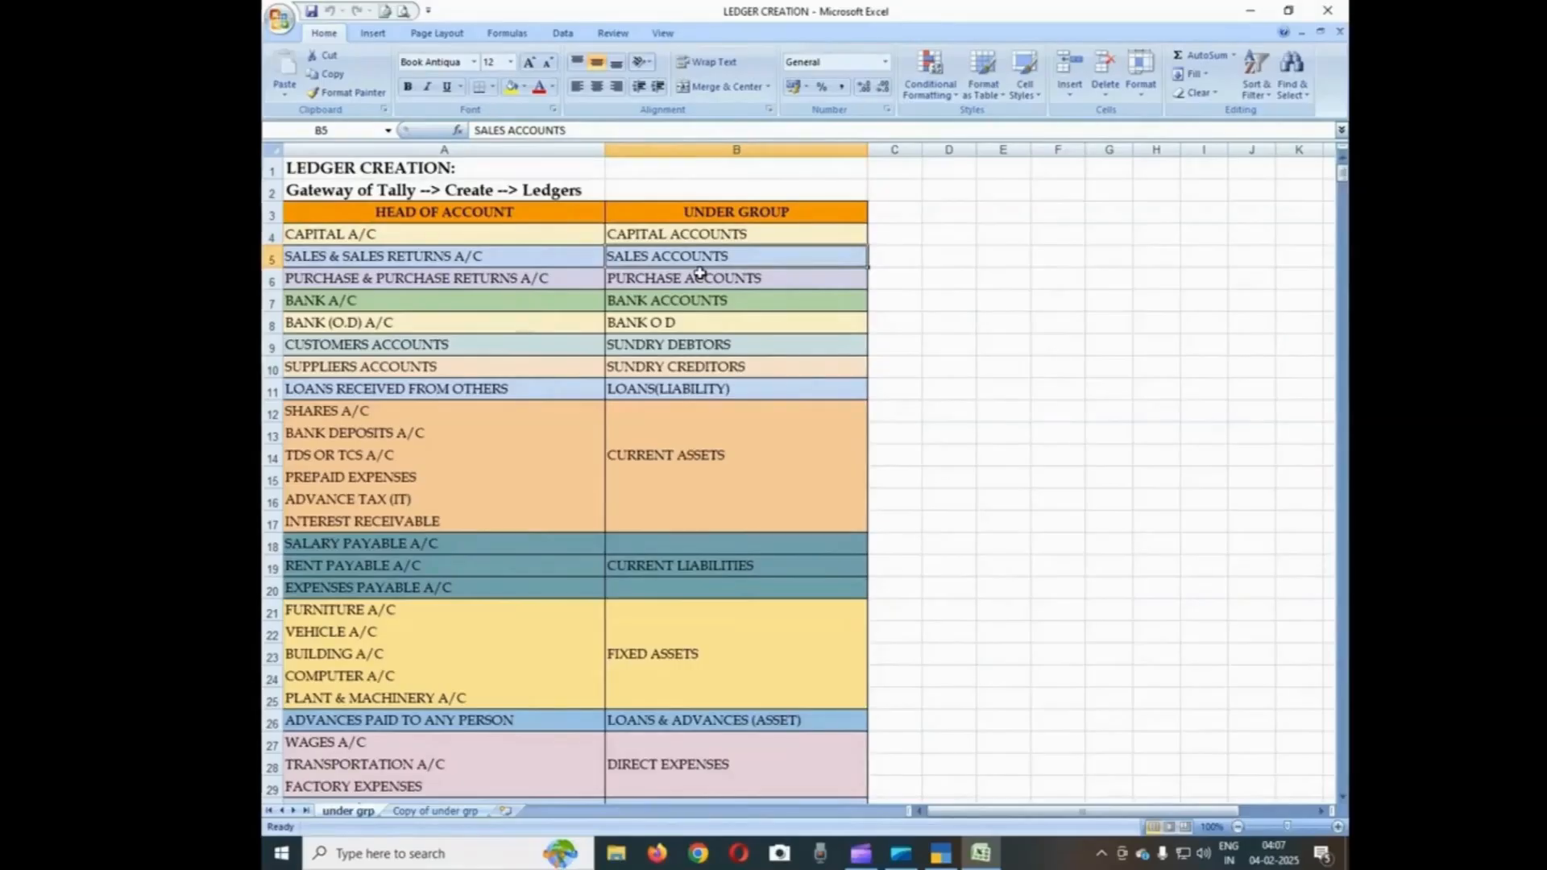
{"action": "key", "text": "Down"}
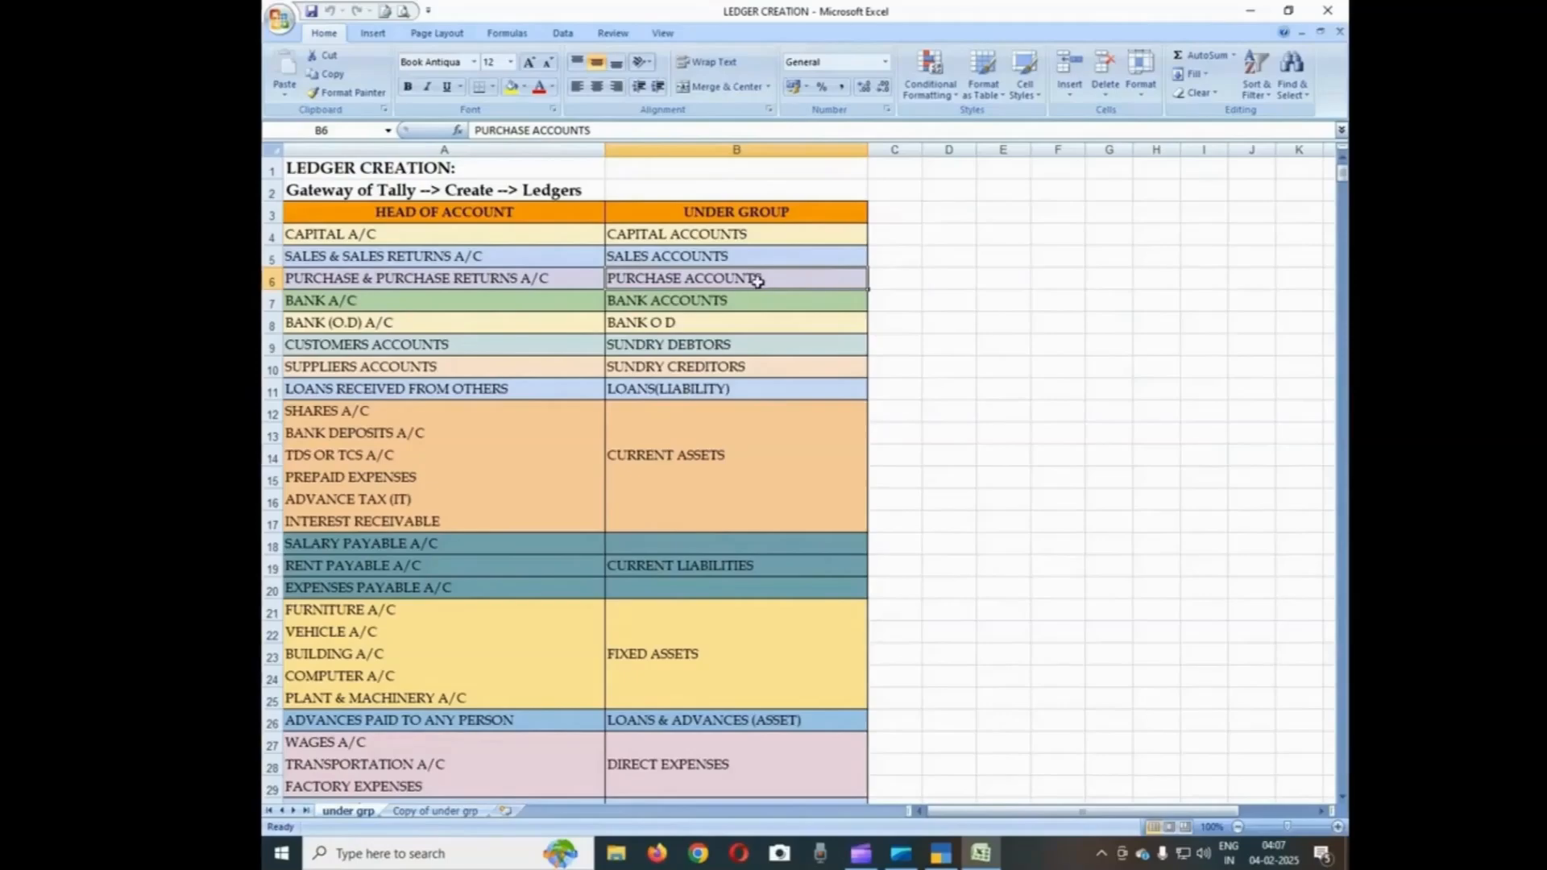
Examine which groups the bank, bank overdraft, customer, supplier and loans received accounts belong to
{"action": "left_click", "coordinate": [907, 282]}
{"action": "left_click", "coordinate": [889, 299]}
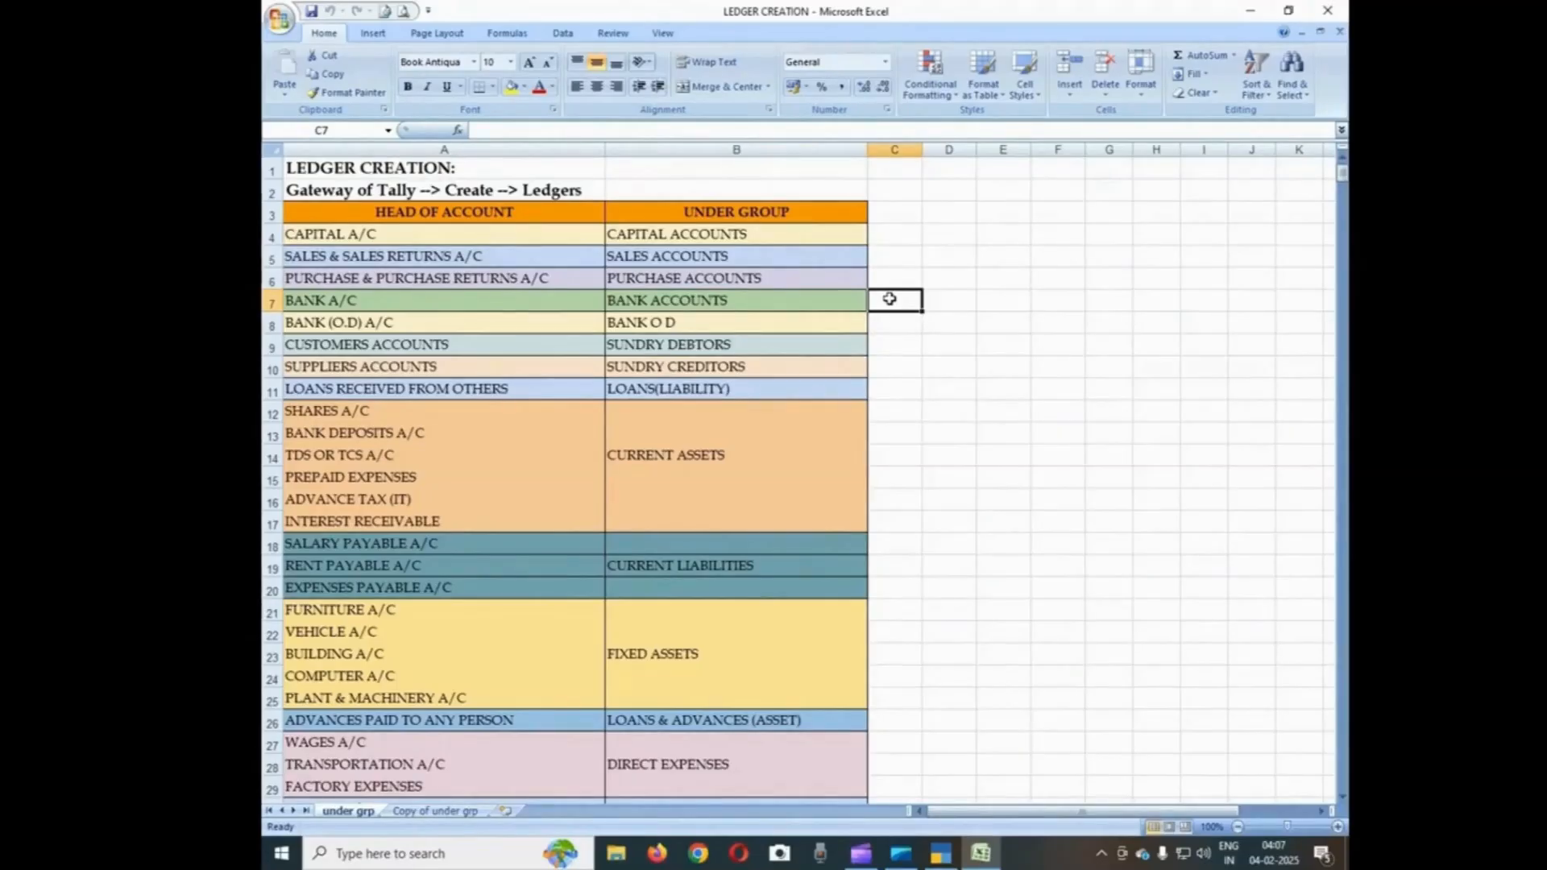
{"action": "left_click", "coordinate": [895, 323]}
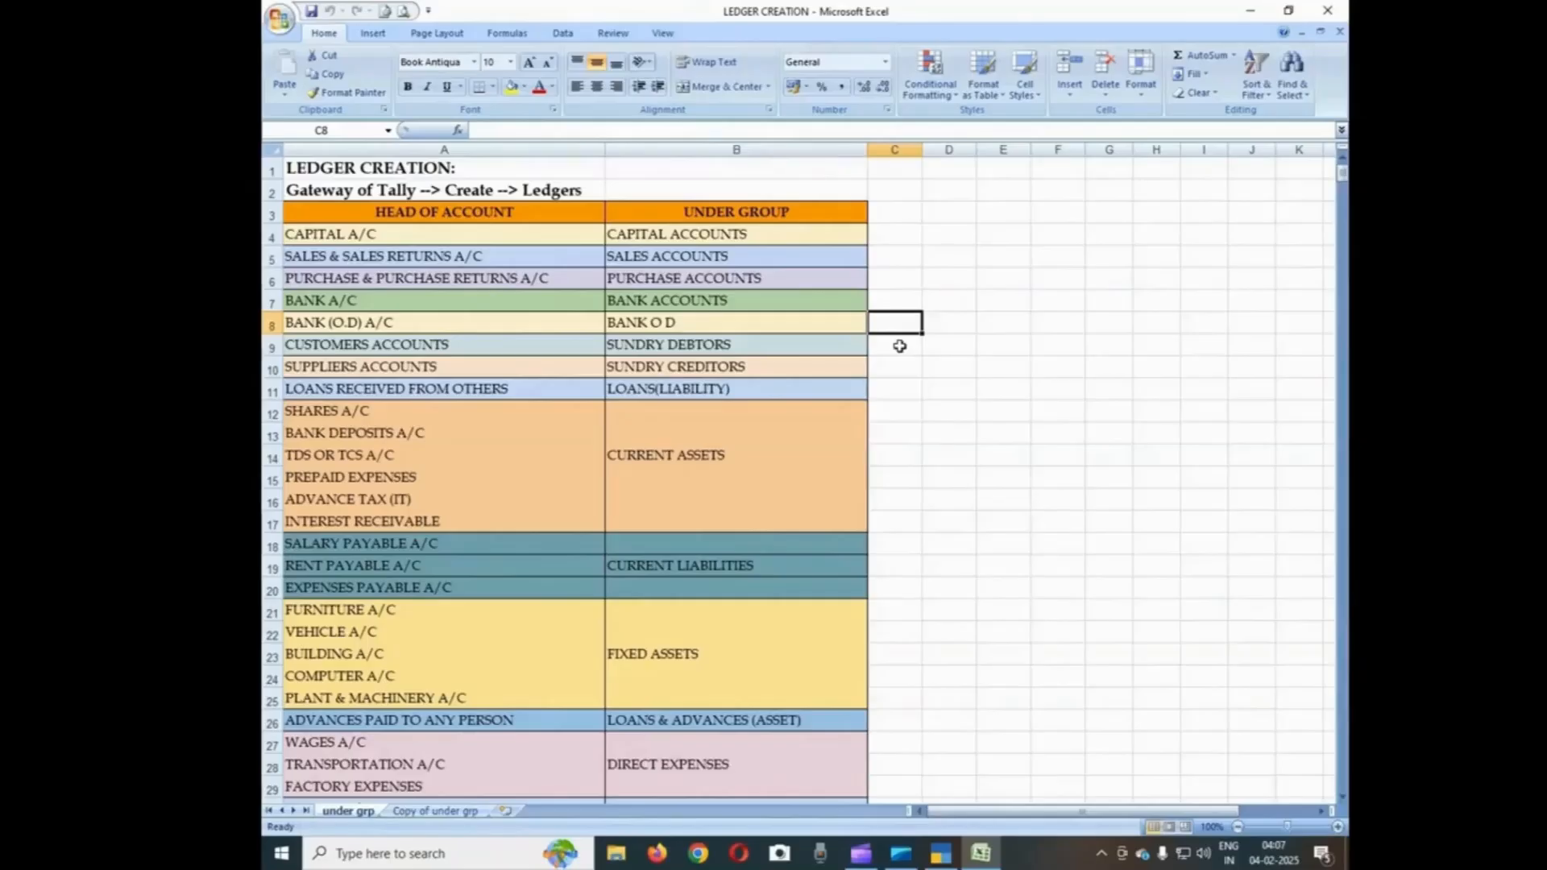
{"action": "left_click", "coordinate": [899, 346]}
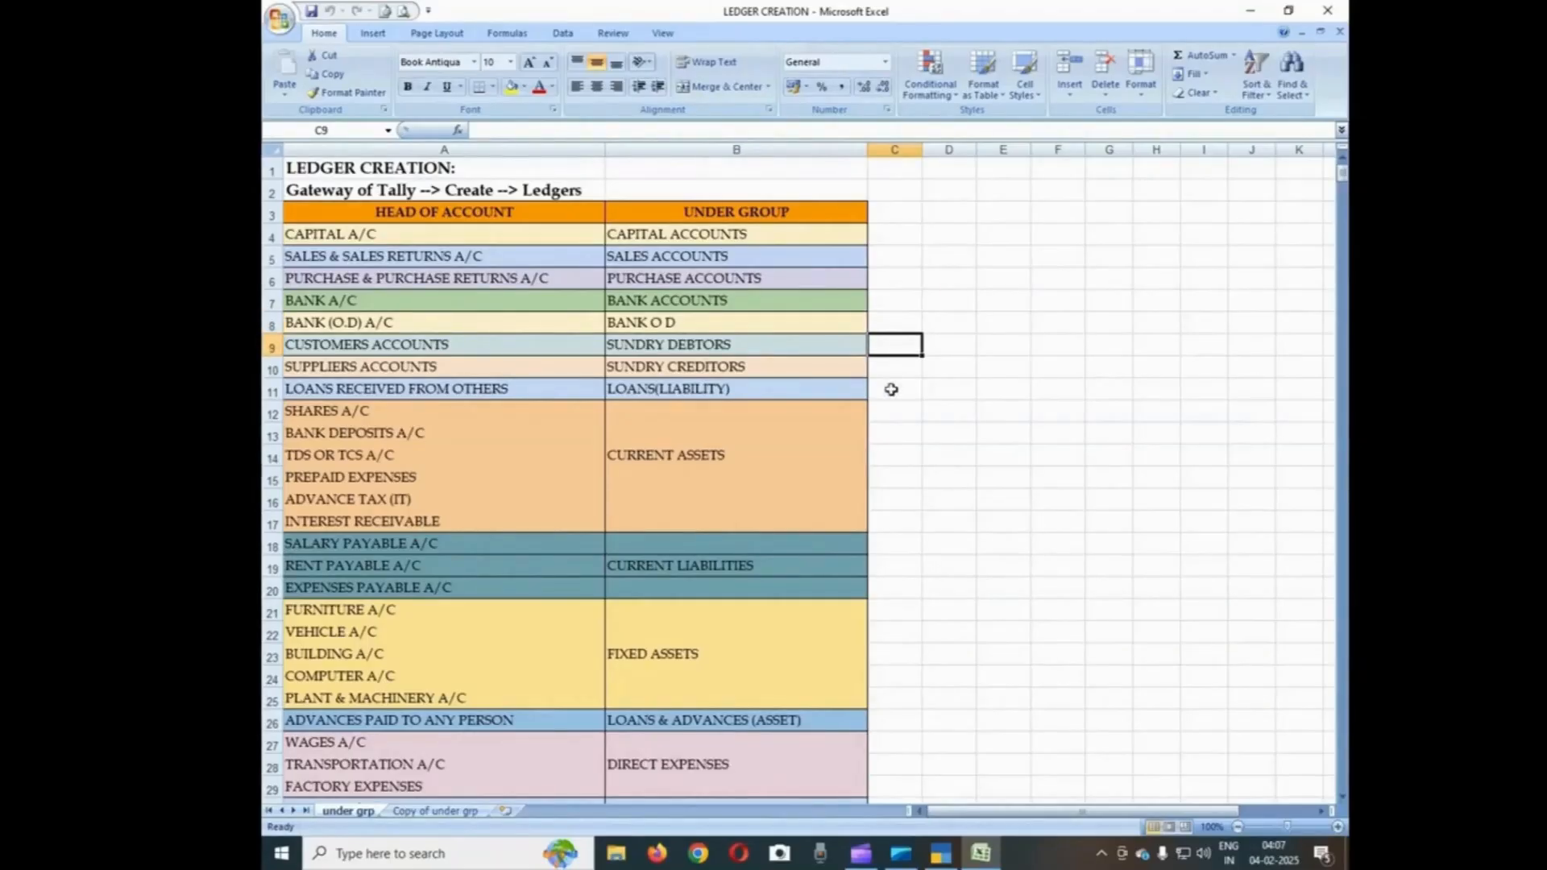
{"action": "left_click", "coordinate": [888, 372]}
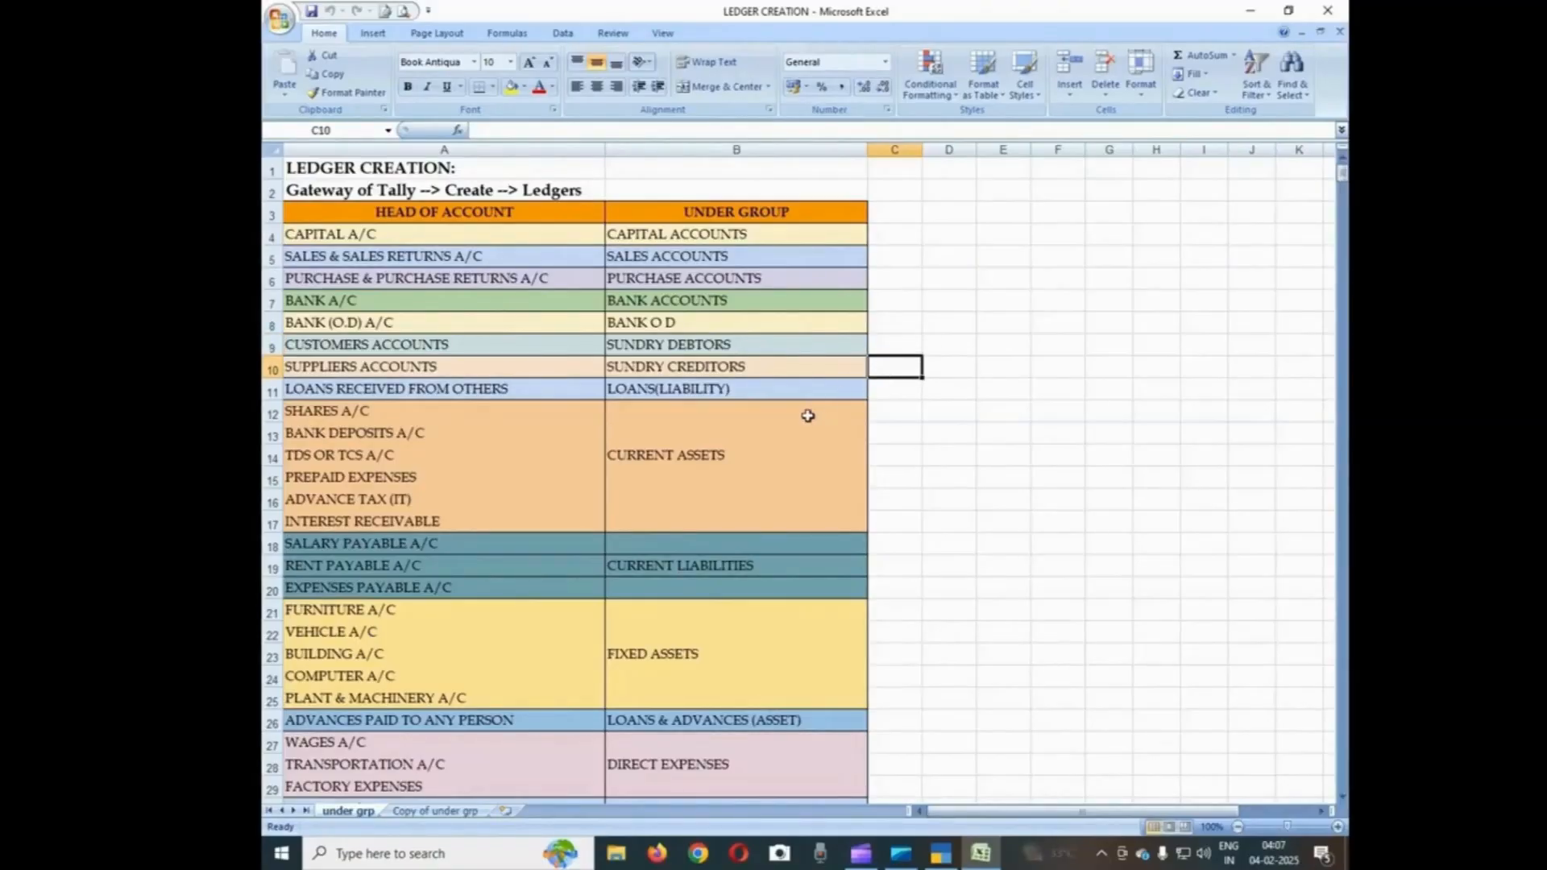
{"action": "left_click", "coordinate": [899, 392]}
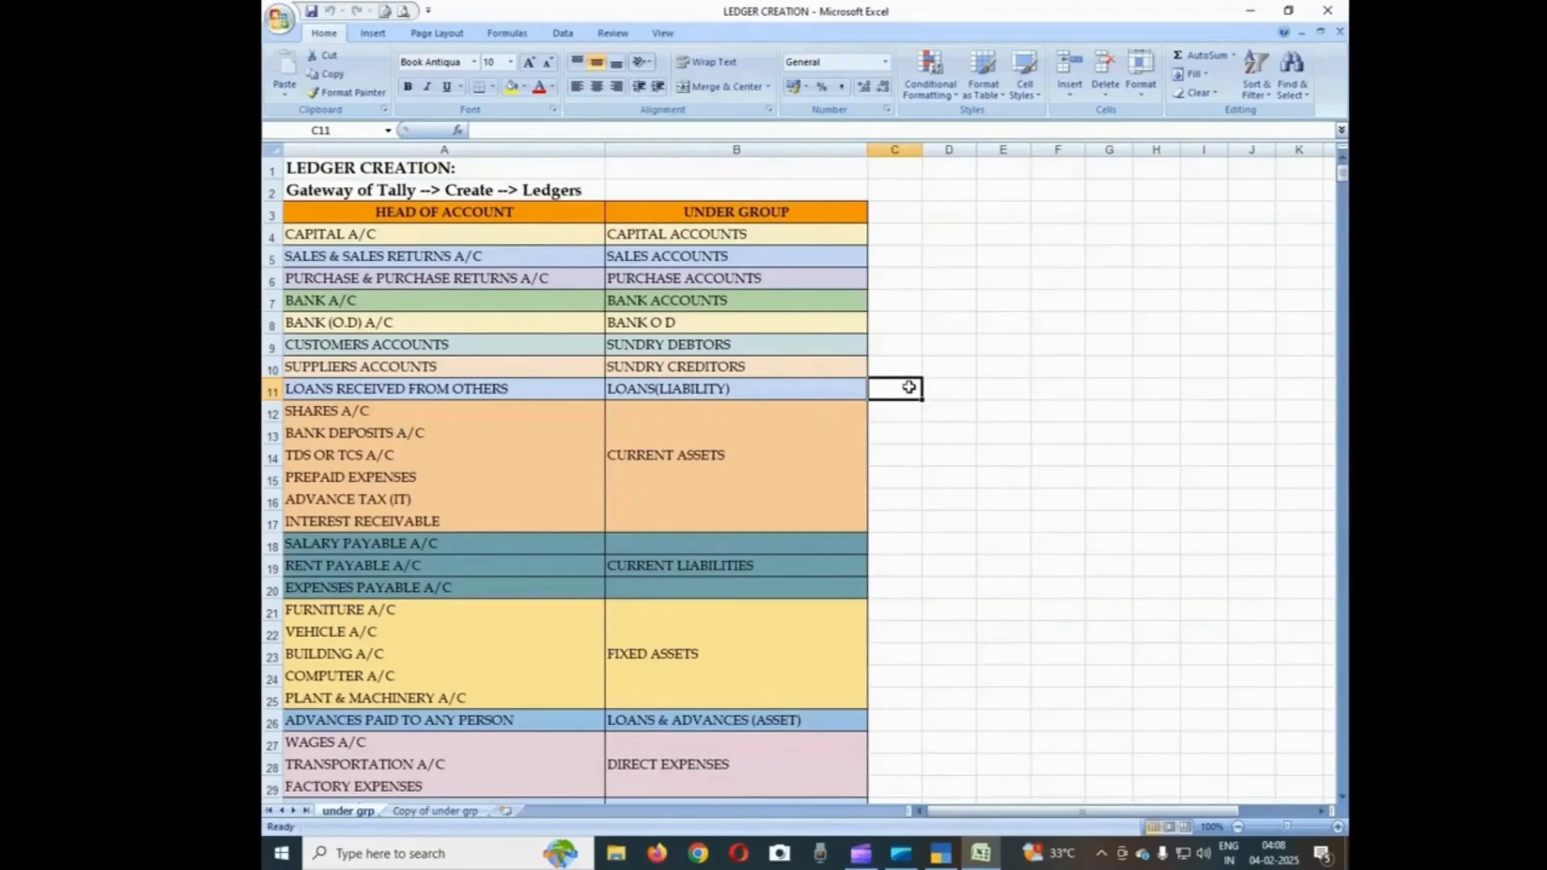
Examine the accounts from SHARES A/C to INTEREST RECEIVABLE that belong under CURRENT ASSETS
{"action": "key", "text": "Down"}
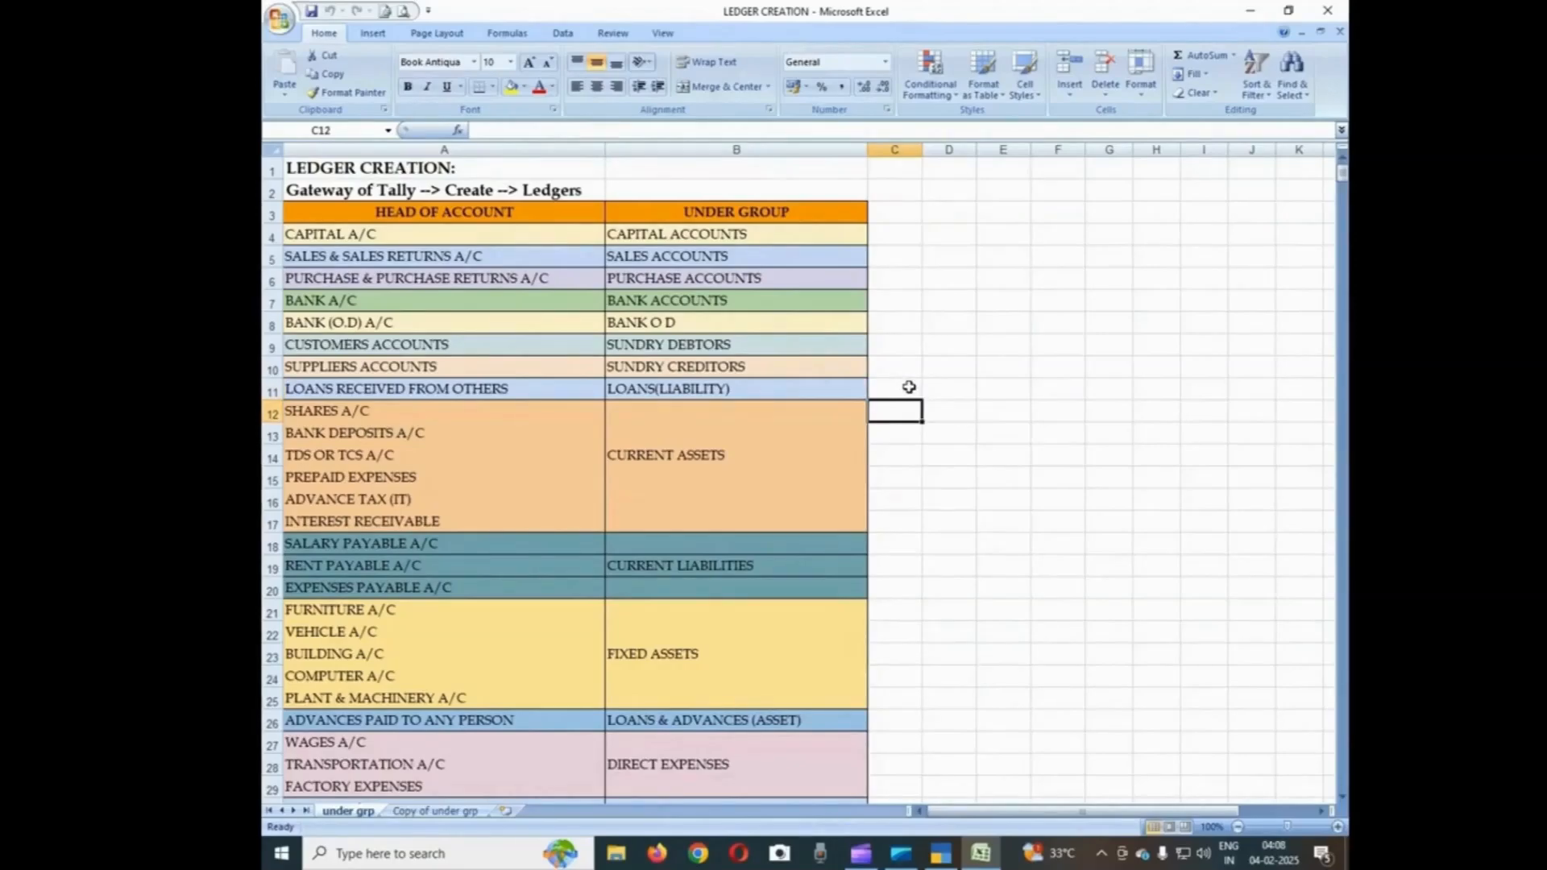
{"action": "key", "text": "Left"}
{"action": "key", "text": "Left"}
{"action": "key", "text": "shift+Down"}
{"action": "key", "text": "shift+Down"}
{"action": "key", "text": "shift+Down"}
{"action": "key", "text": "shift+Down"}
{"action": "key", "text": "shift+Down"}
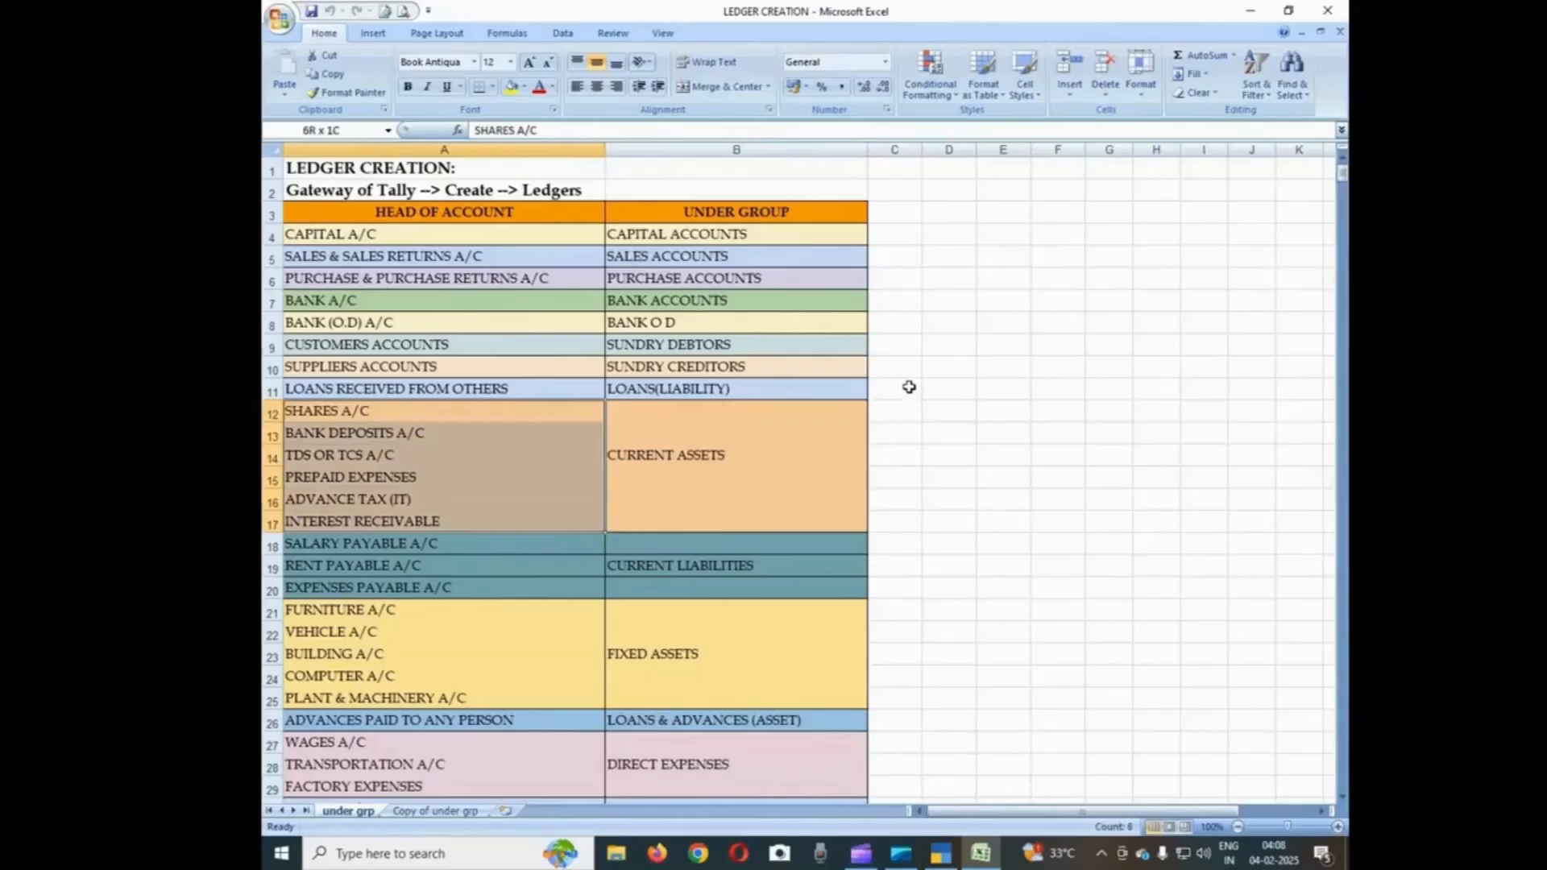
{"action": "key", "text": "Right"}
{"action": "key", "text": "Down"}
{"action": "key", "text": "Down"}
{"action": "key", "text": "Left"}
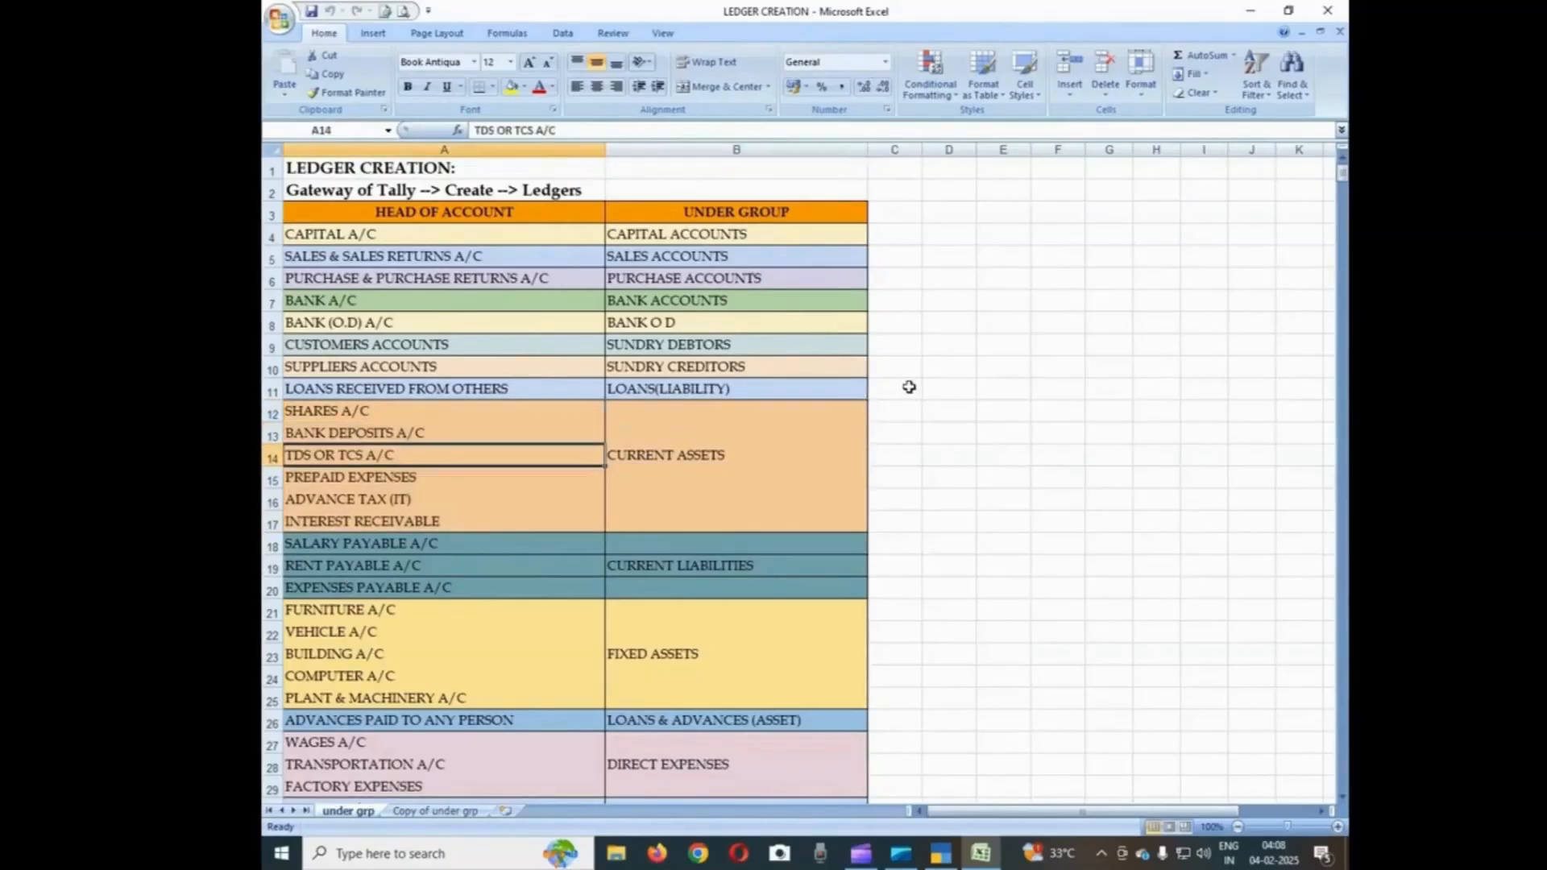
Review the group of the SHARES A/C, BANK DEPOSITS A/C and TDS OR TCS A/C rows one by one
{"action": "key", "text": "Up"}
{"action": "key", "text": "Up"}
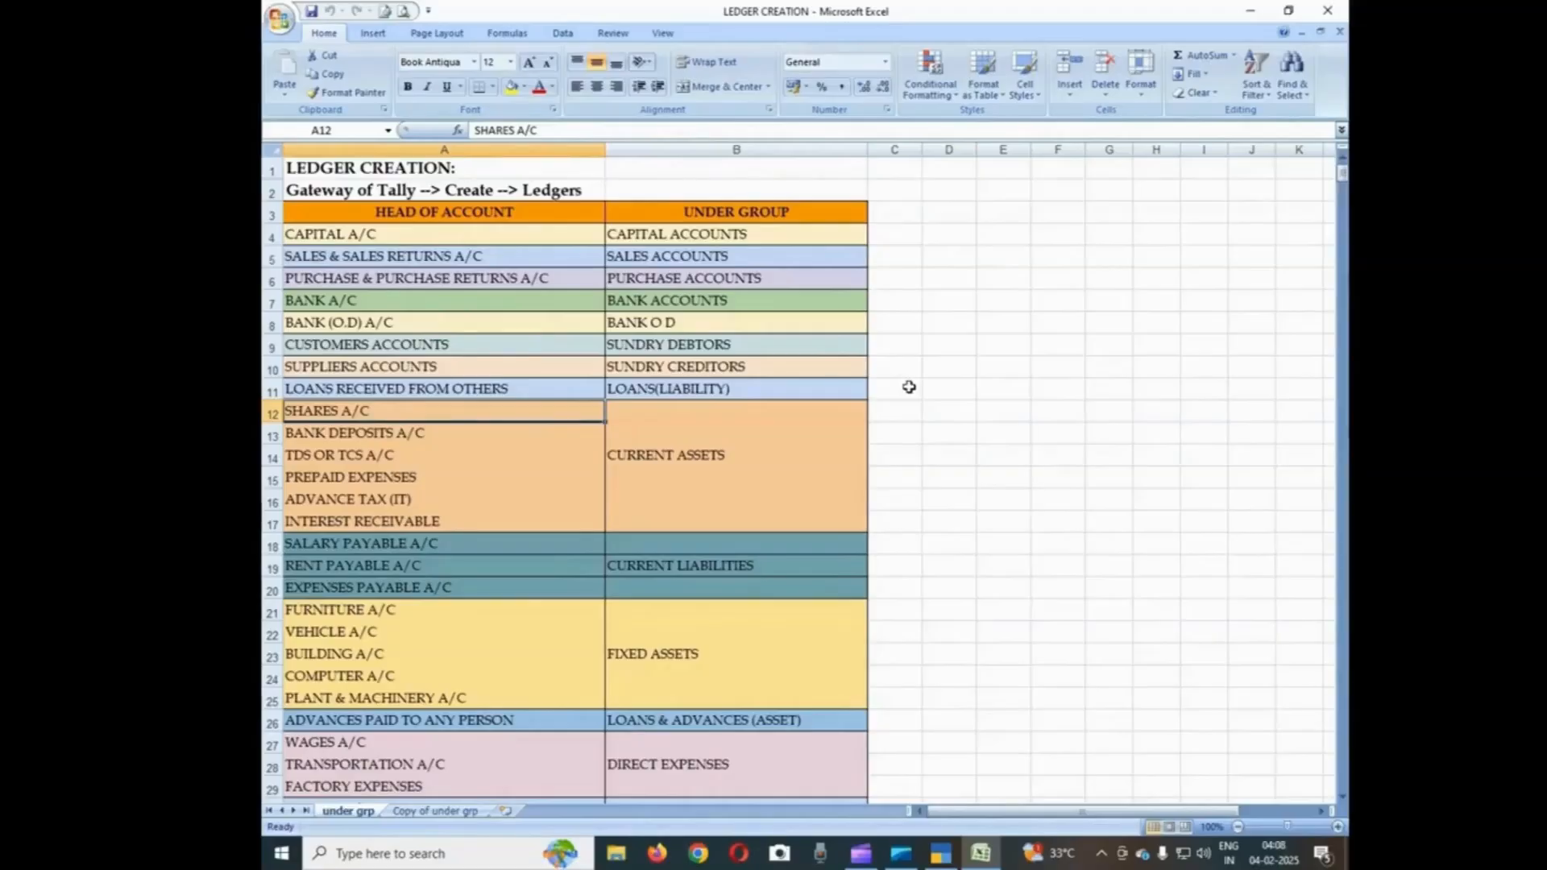
{"action": "key", "text": "Right"}
{"action": "key", "text": "Down"}
{"action": "key", "text": "Down"}
{"action": "key", "text": "Left"}
{"action": "key", "text": "Up"}
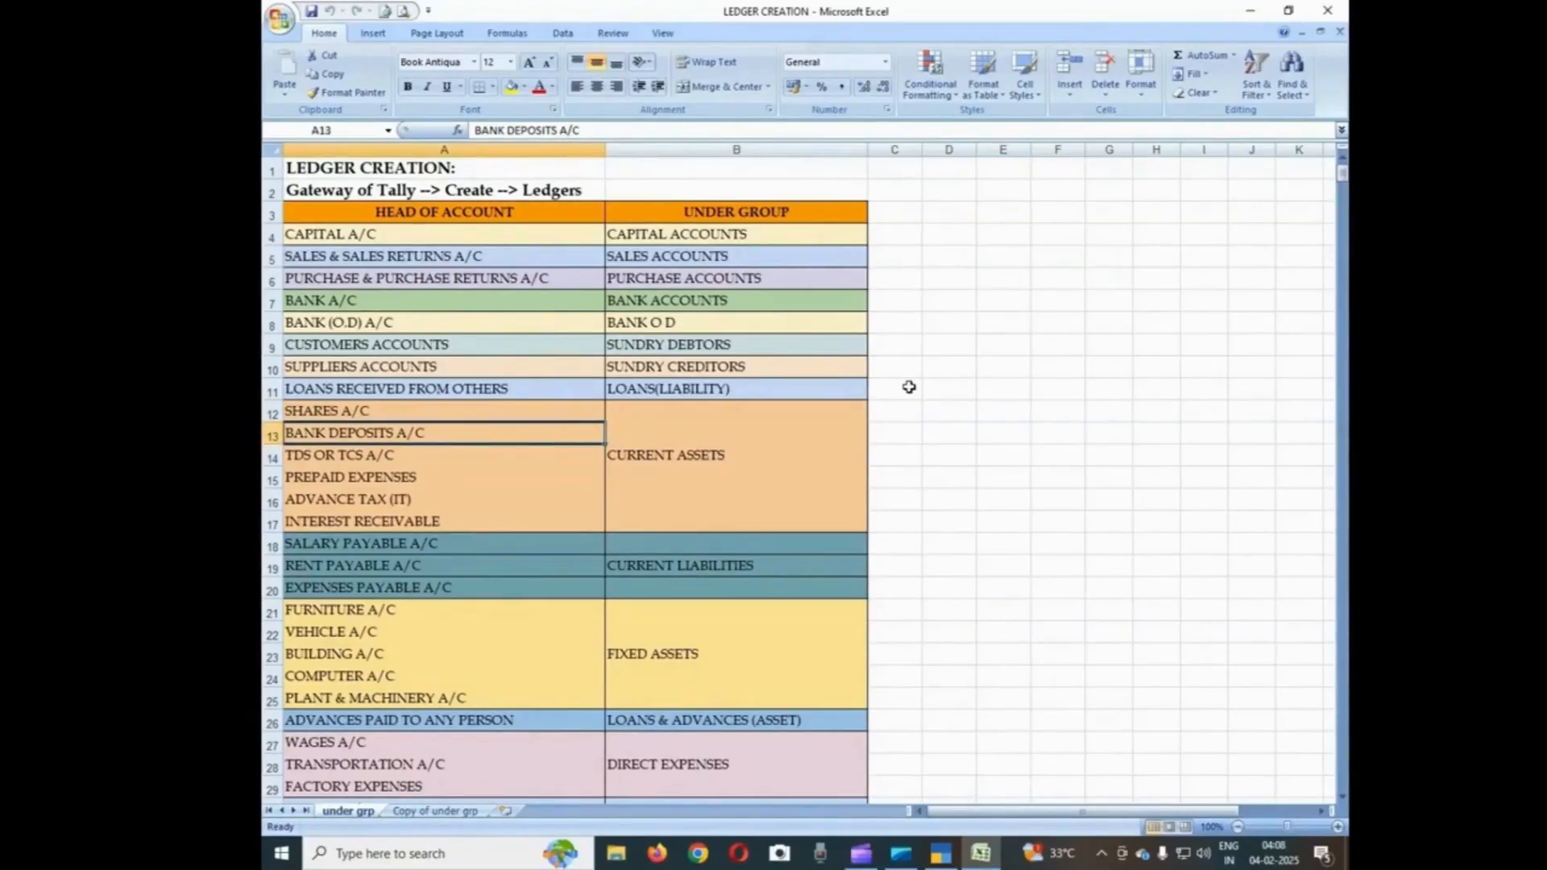
{"action": "key", "text": "Right"}
{"action": "key", "text": "Down"}
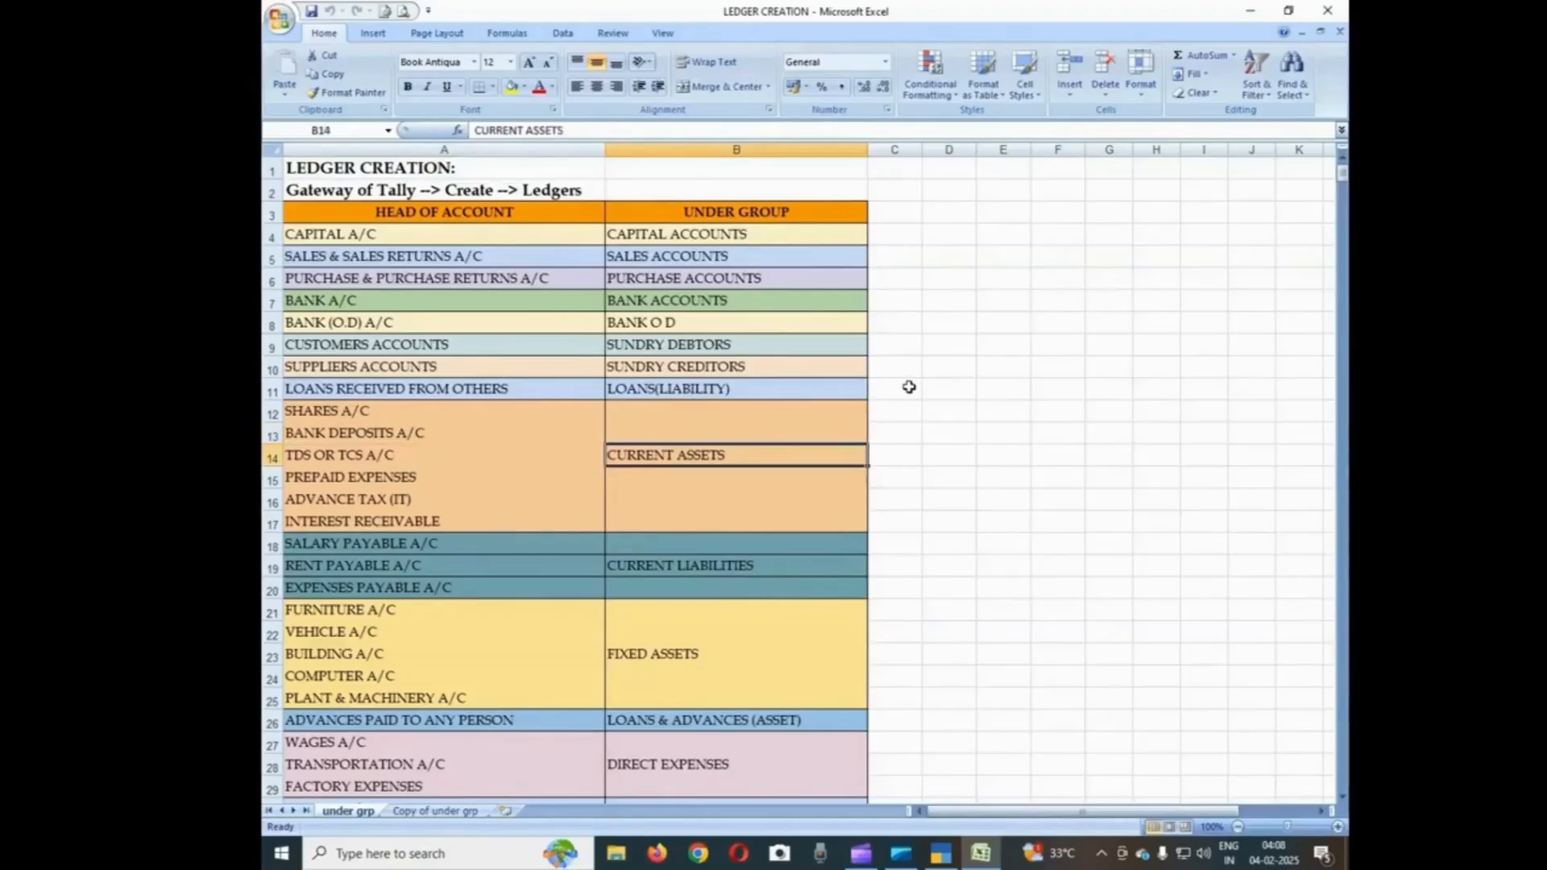
{"action": "key", "text": "Left"}
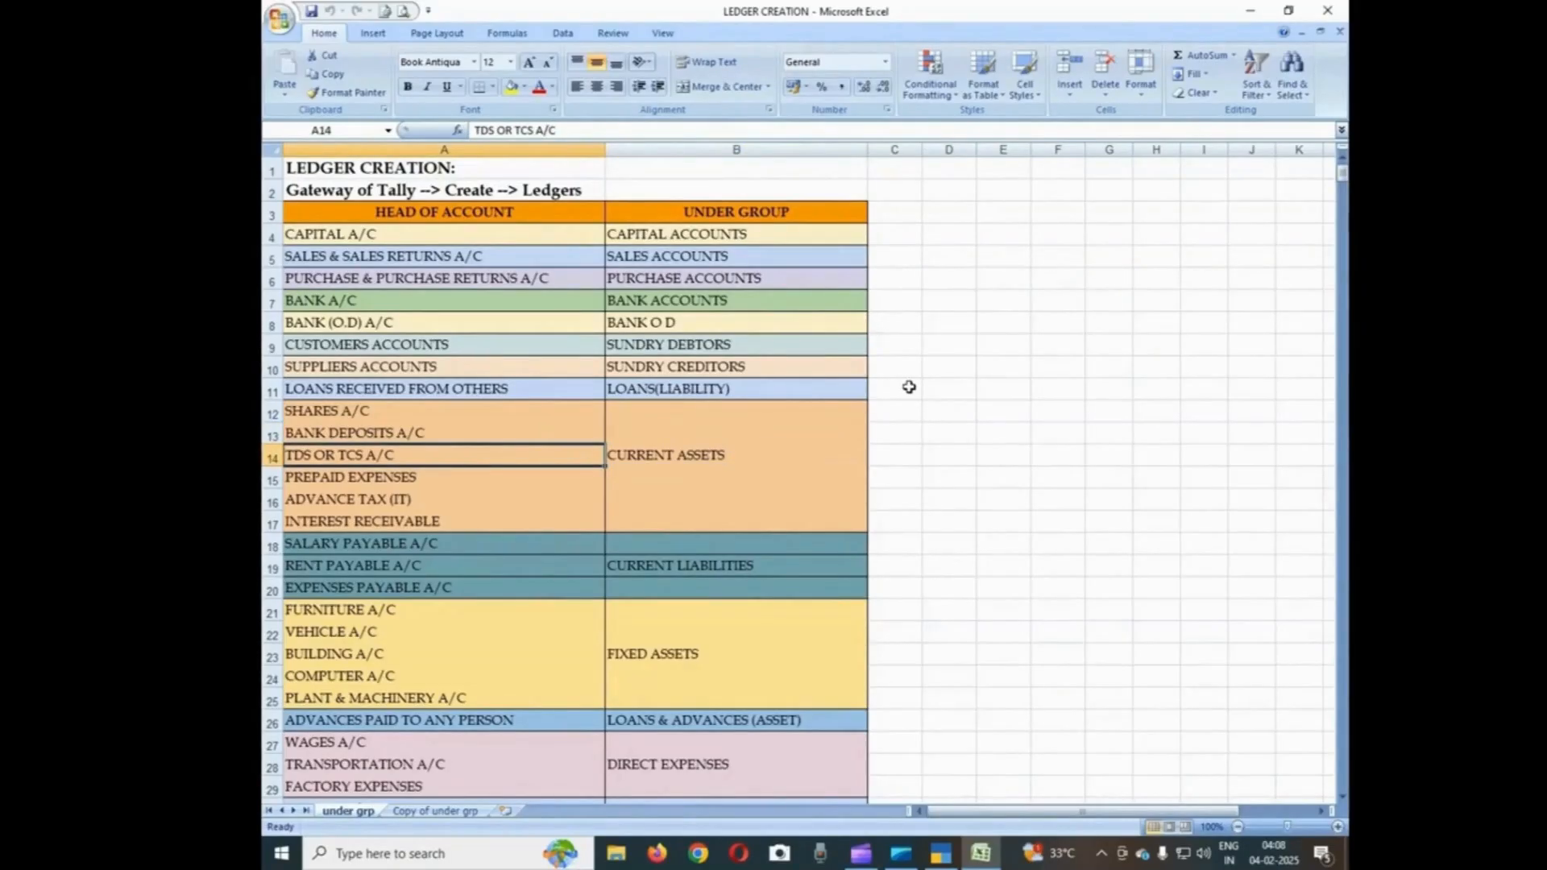
{"action": "key", "text": "Right"}
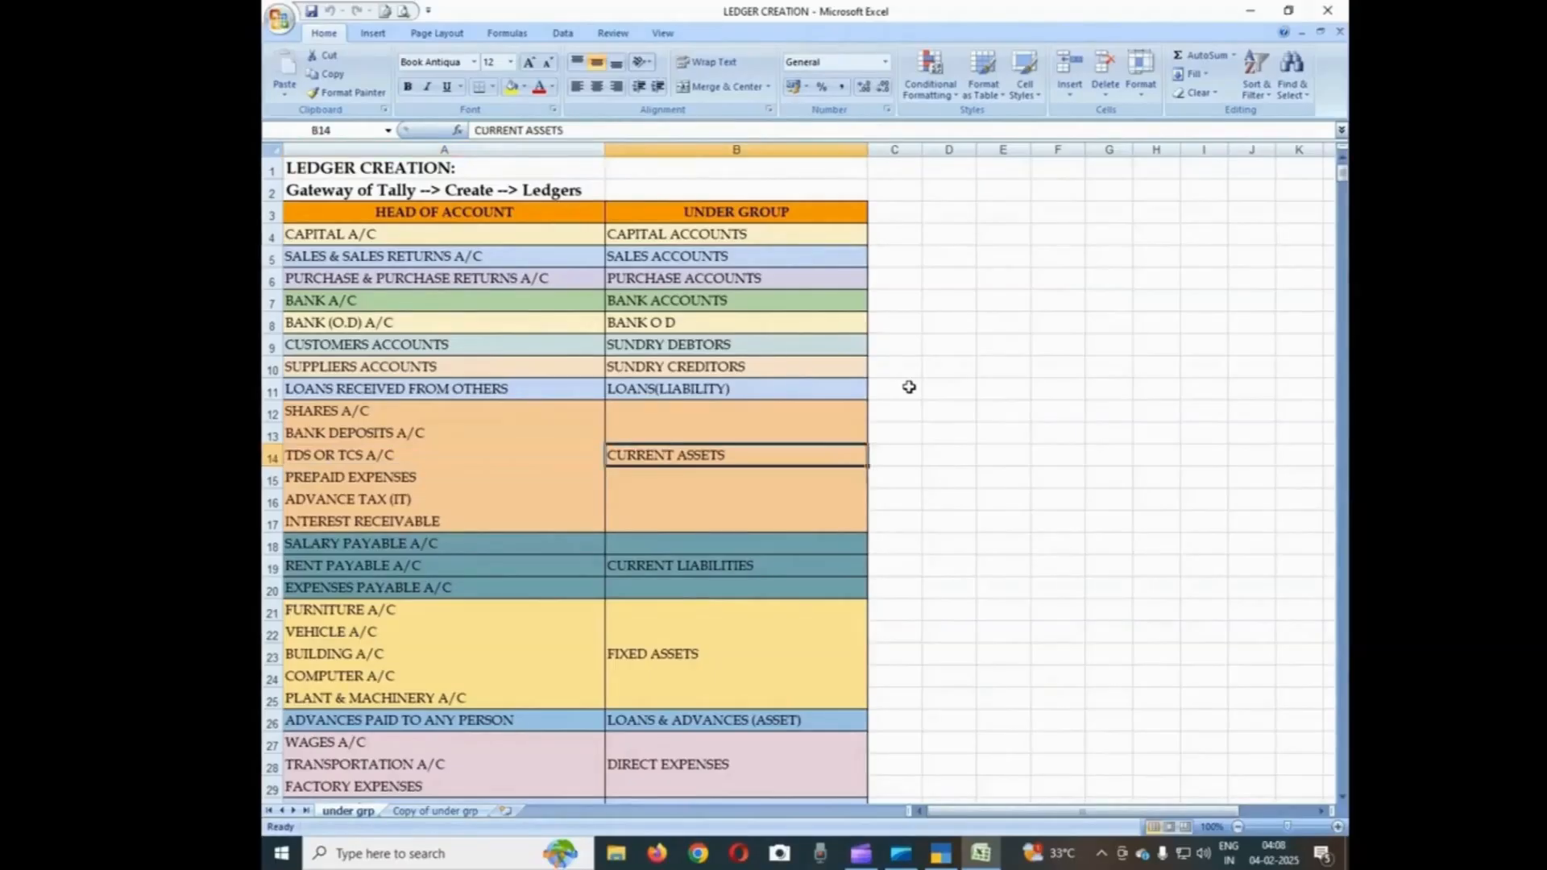
{"action": "key", "text": "Left"}
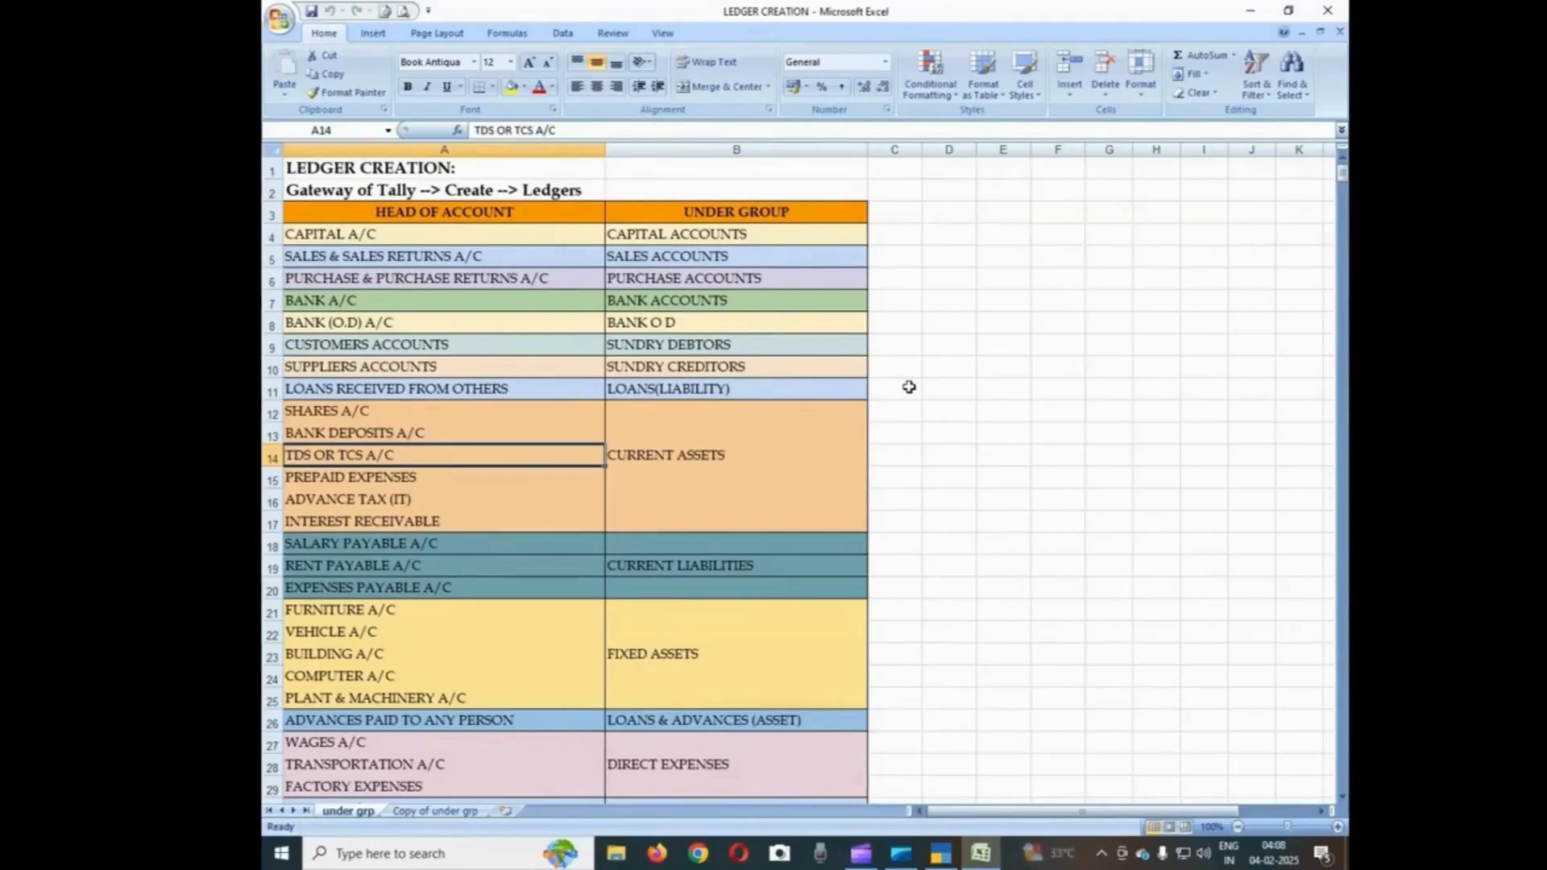
Review the PREPAID EXPENSES, ADVANCE TAX (IT) and INTEREST RECEIVABLE rows and the group they fall under
{"action": "key", "text": "Down"}
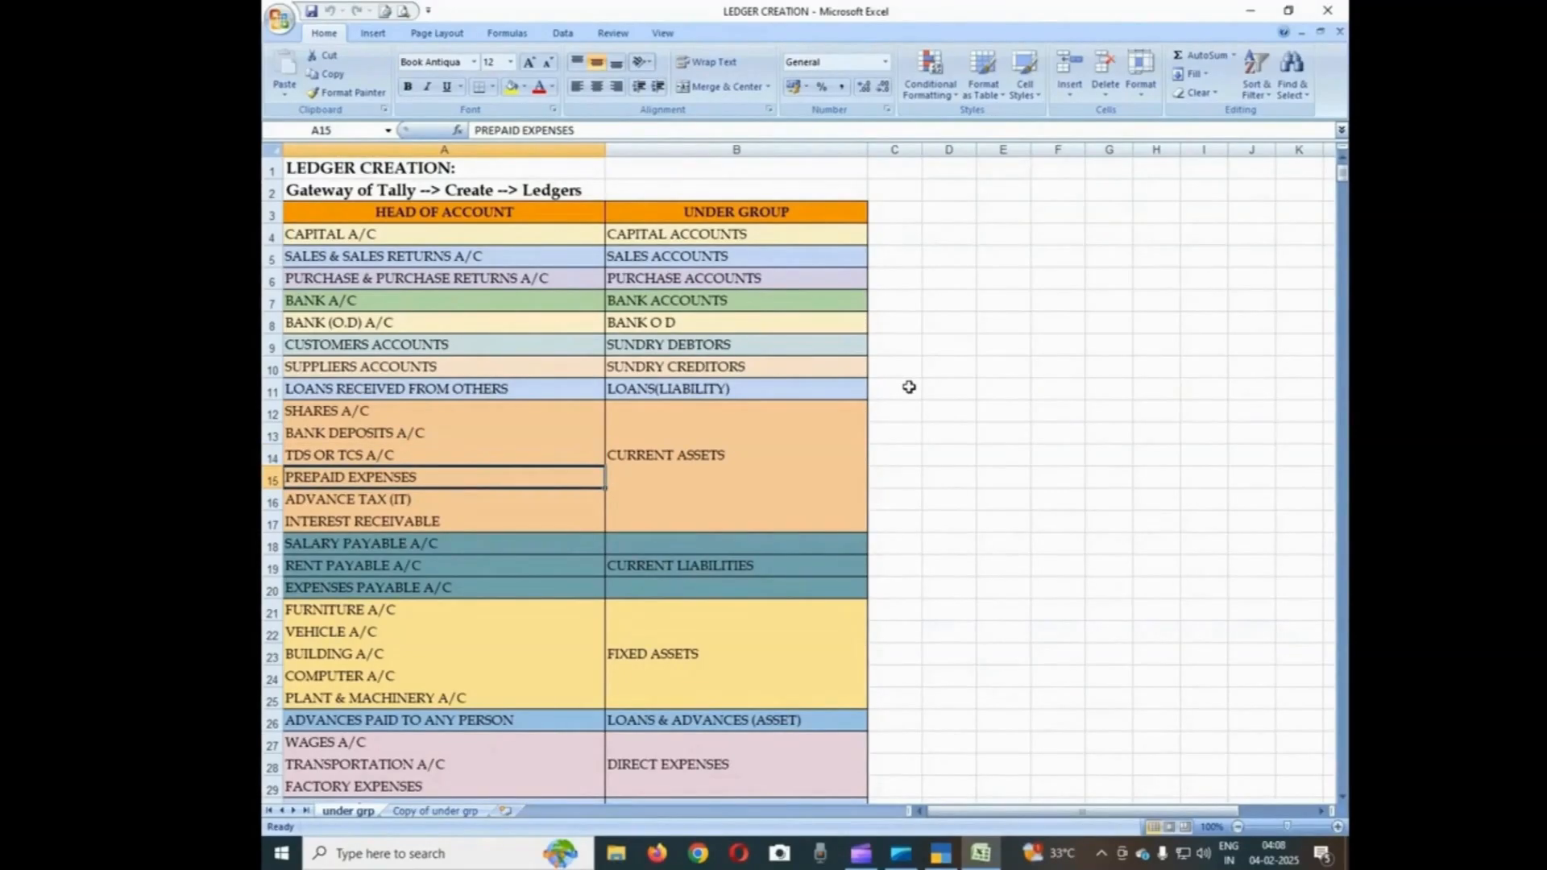
{"action": "key", "text": "Right"}
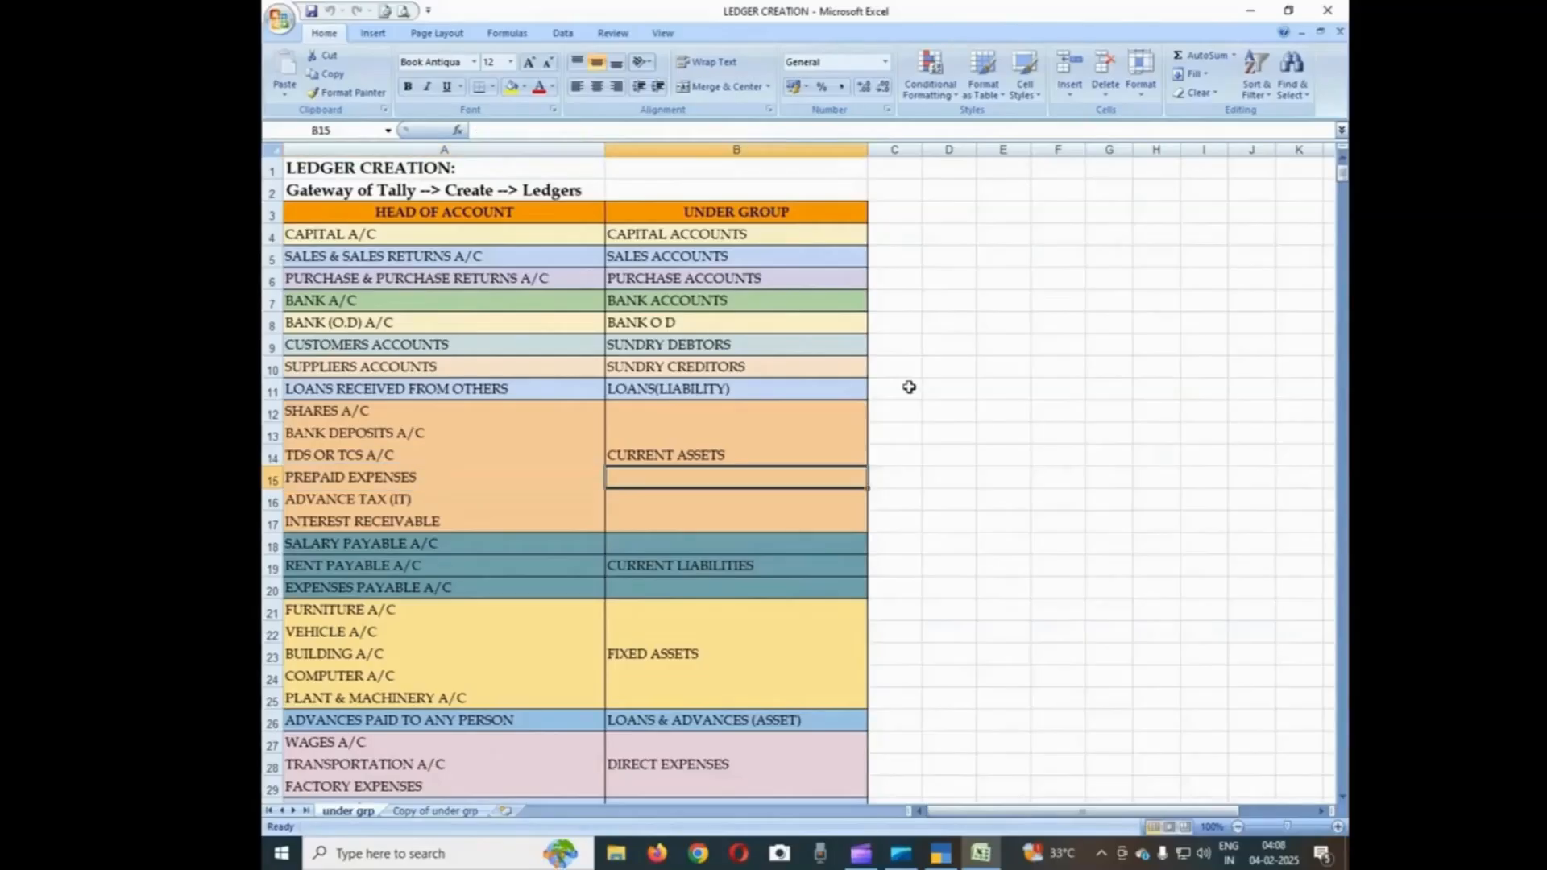
{"action": "key", "text": "Left"}
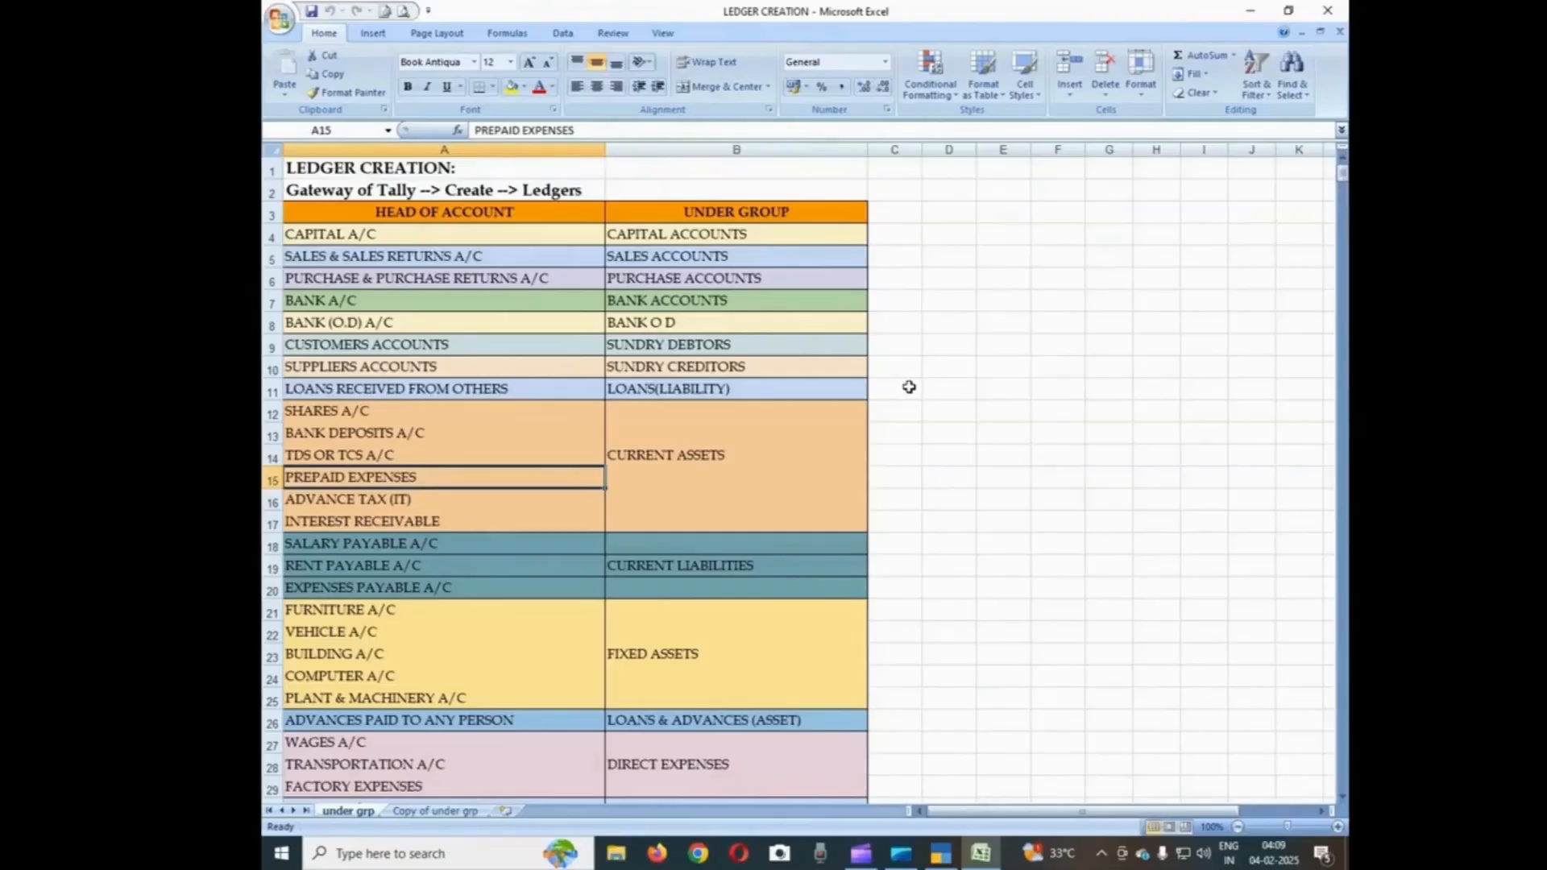
{"action": "key", "text": "Down"}
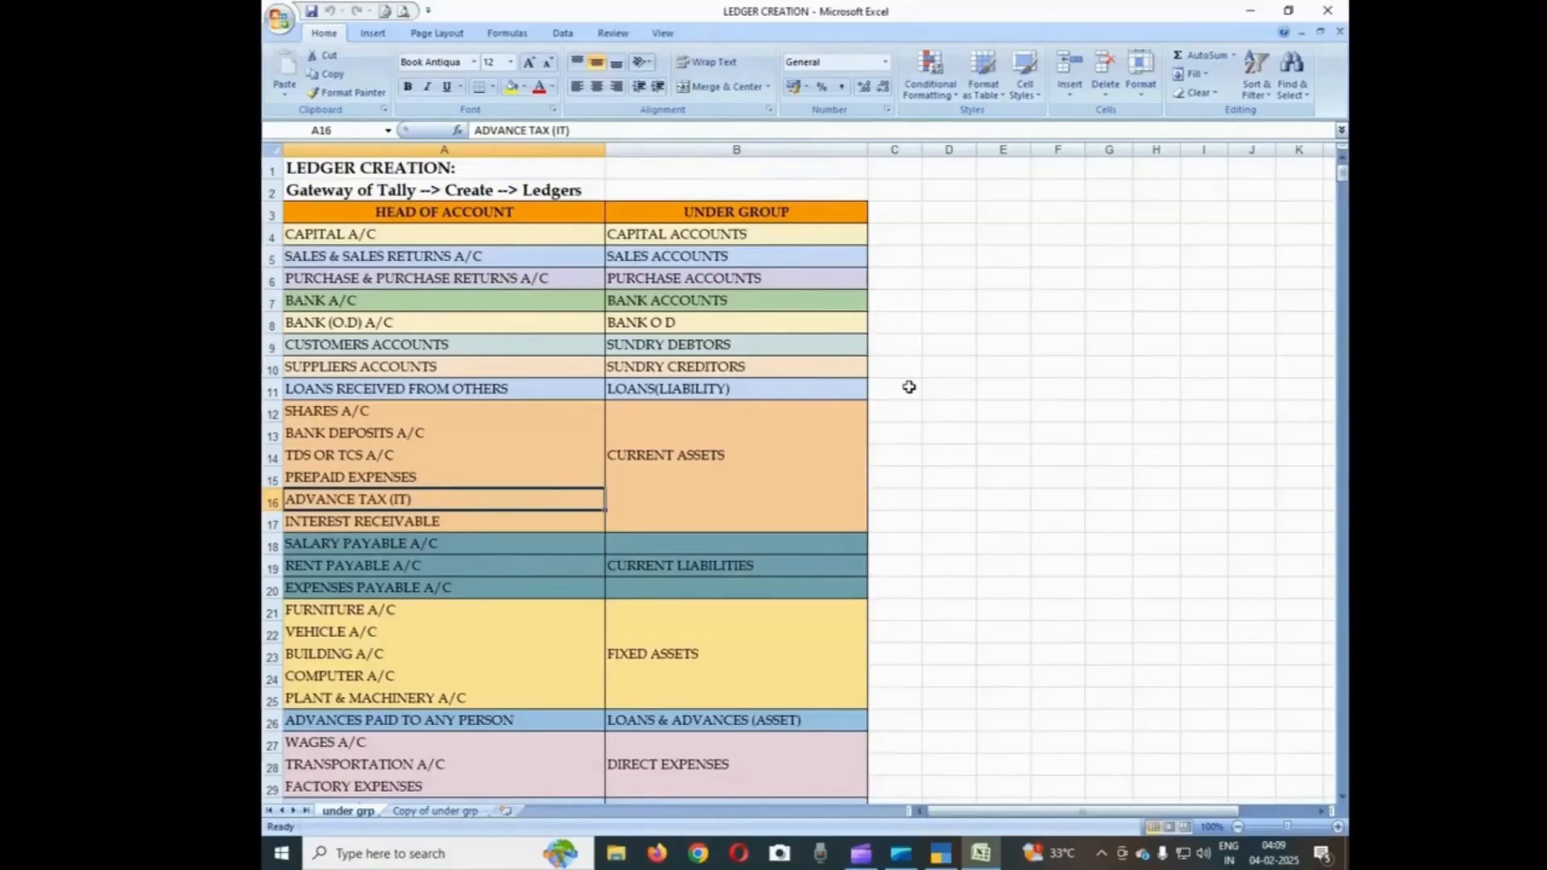
{"action": "key", "text": "Down"}
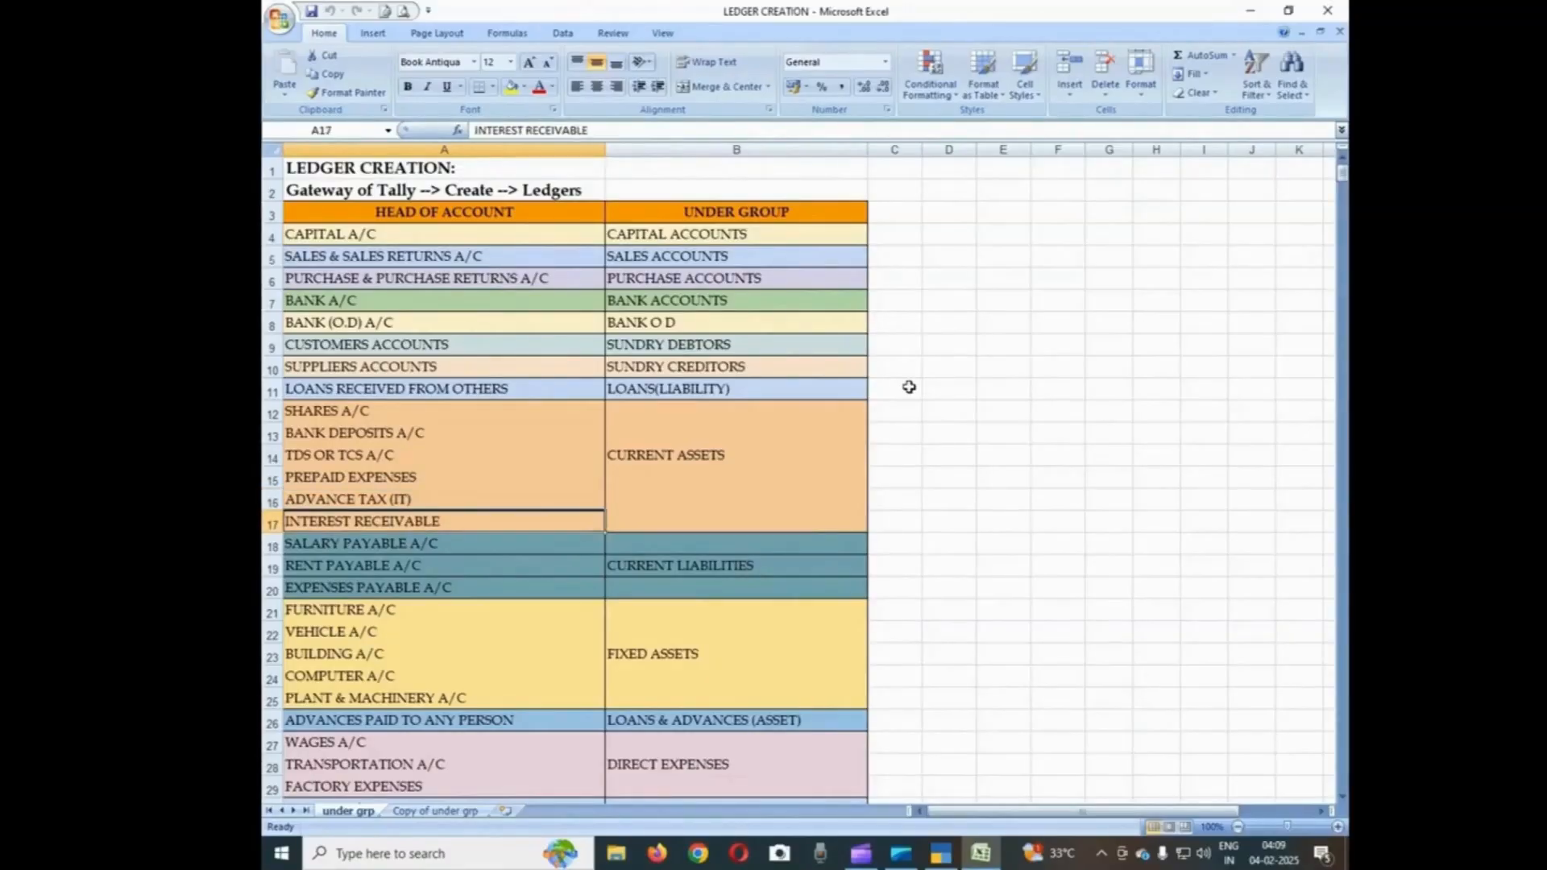
{"action": "key", "text": "Right"}
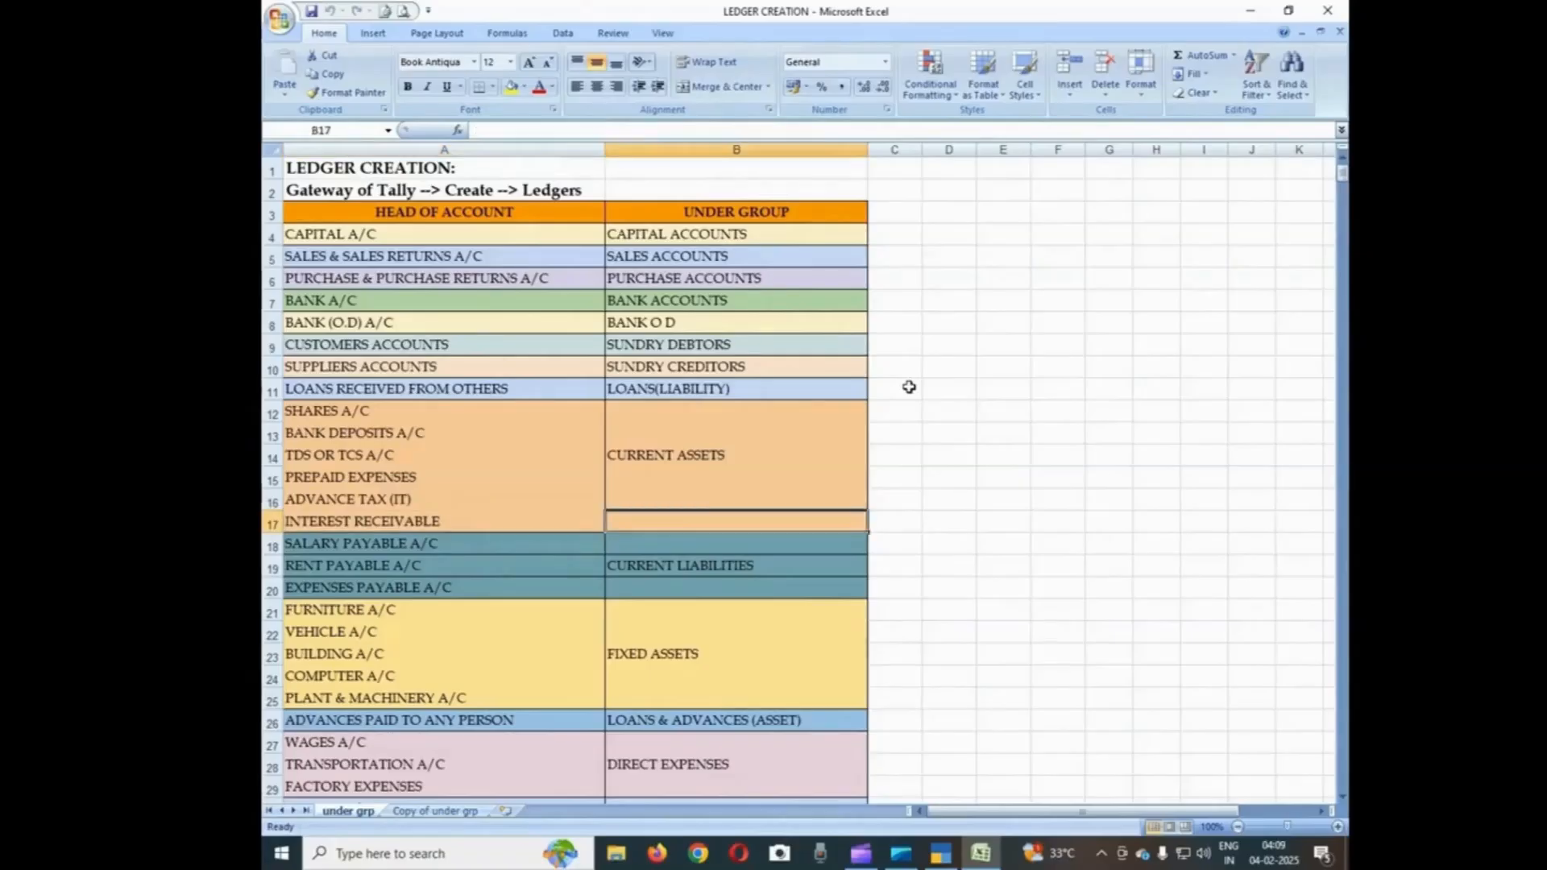
{"action": "key", "text": "Up"}
{"action": "key", "text": "Up"}
{"action": "key", "text": "Up"}
{"action": "key", "text": "Left"}
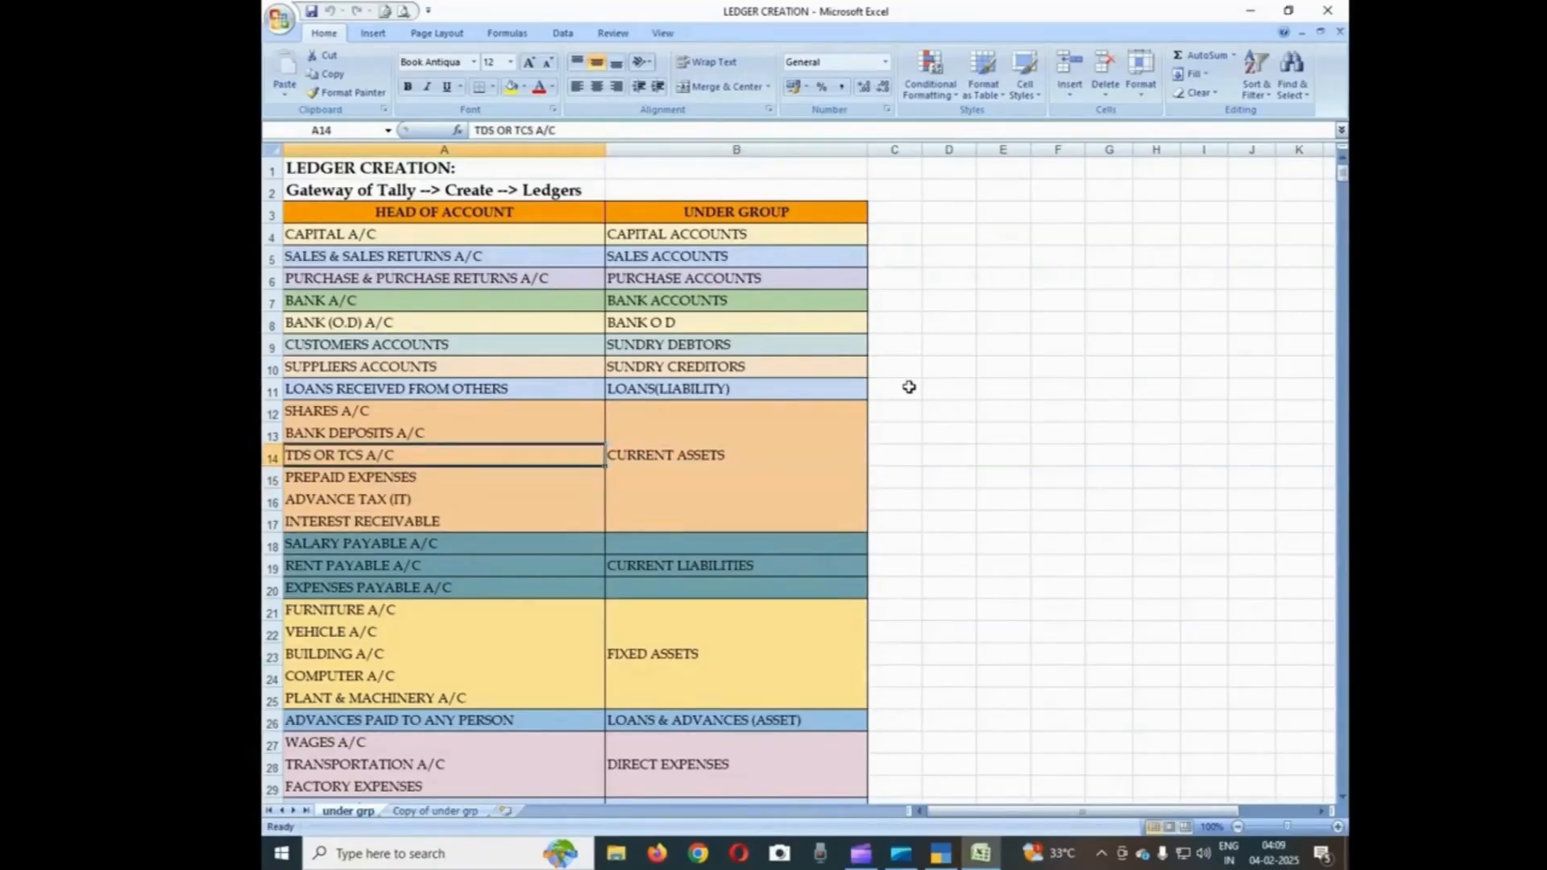
Examine the salary, rent and expenses payable accounts listed under CURRENT LIABILITIES
{"action": "scroll", "coordinate": [821, 430], "scroll_direction": "down", "scroll_amount": 2}
{"action": "left_click", "coordinate": [521, 412]}
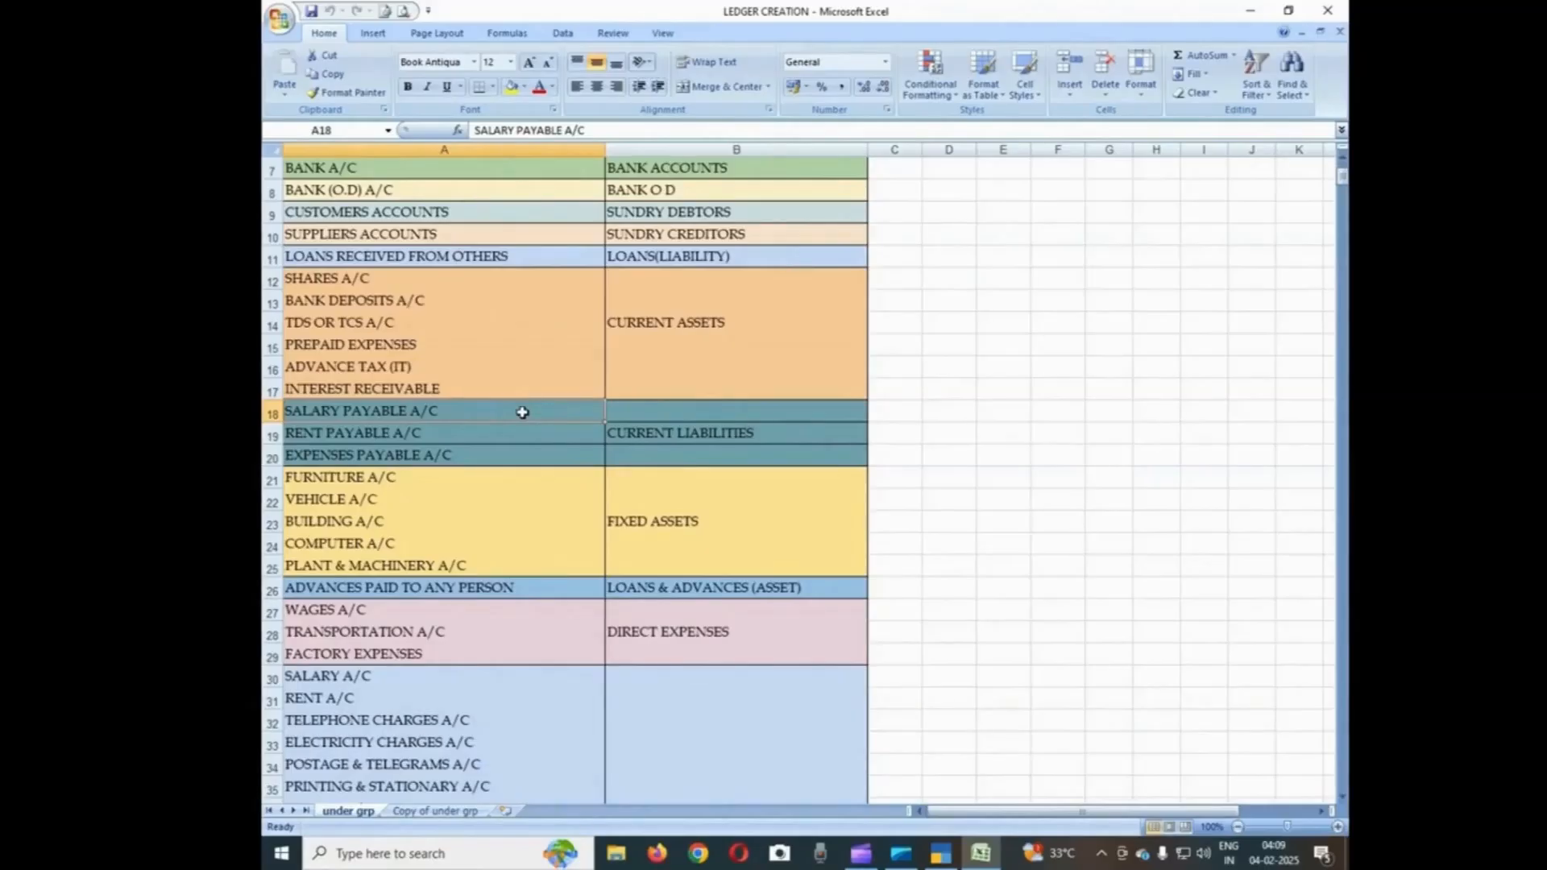
{"action": "key", "text": "Down"}
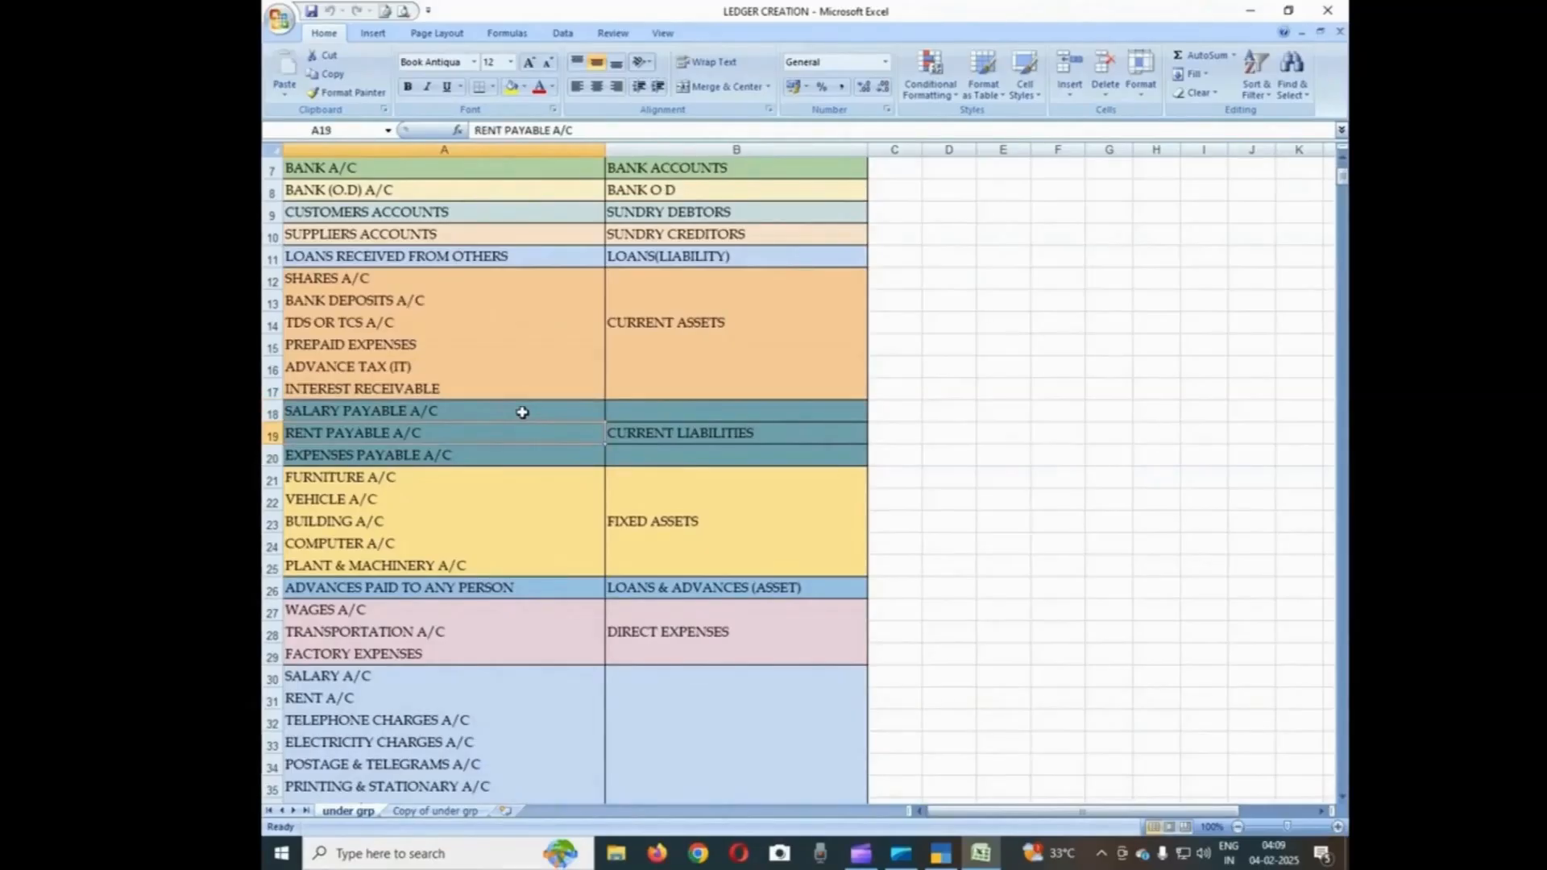
{"action": "key", "text": "Down"}
{"action": "key", "text": "Up"}
{"action": "key", "text": "Up"}
{"action": "key", "text": "Down"}
{"action": "key", "text": "Down"}
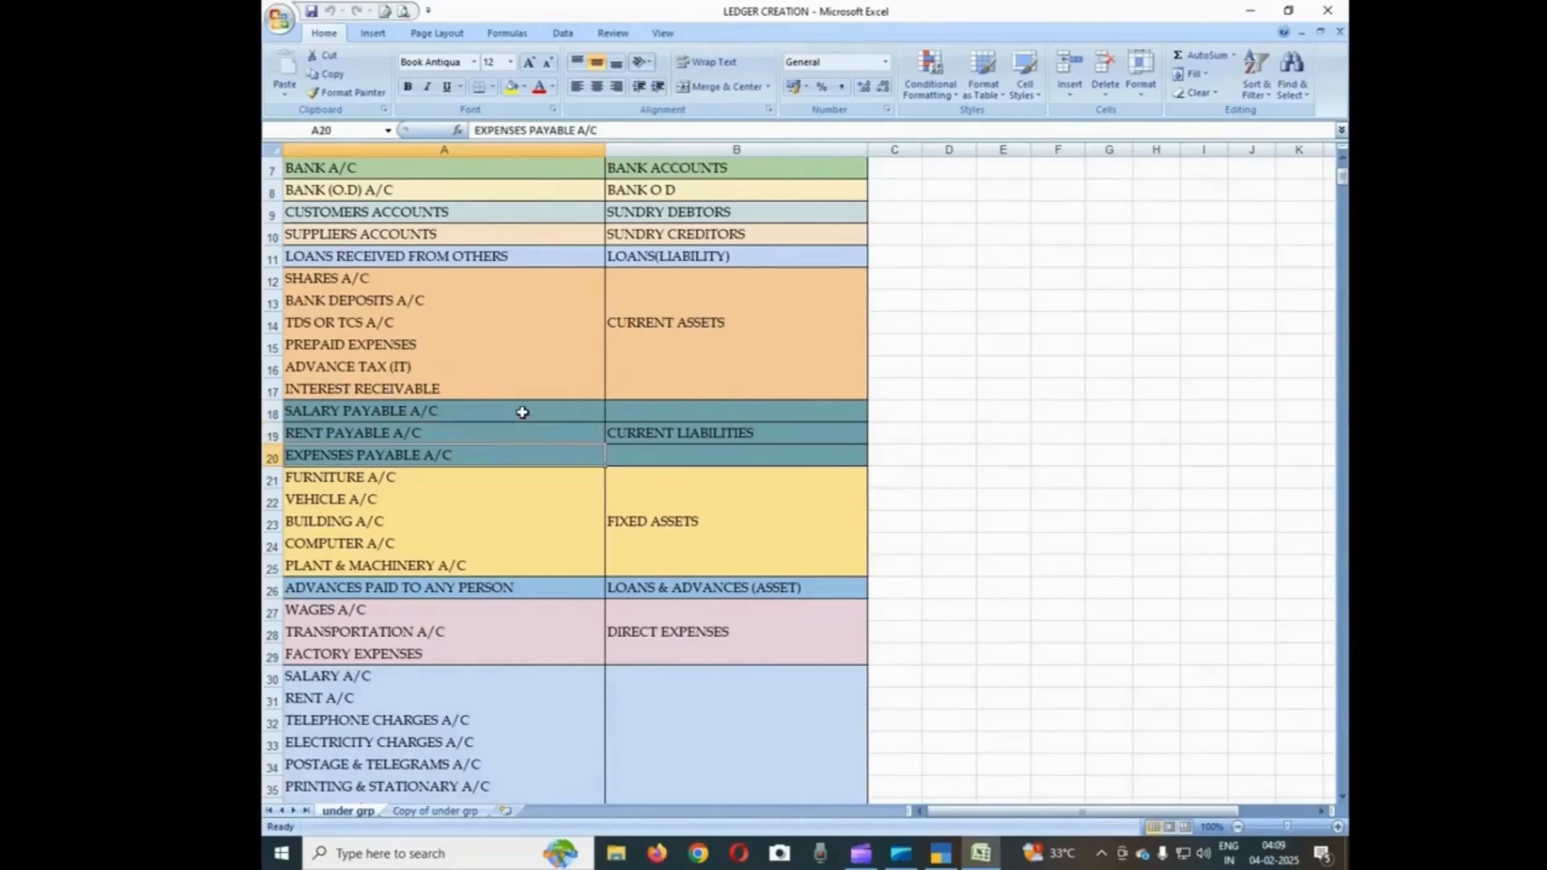
{"action": "key", "text": "Up"}
{"action": "key", "text": "Up"}
{"action": "key", "text": "Down"}
{"action": "key", "text": "Down"}
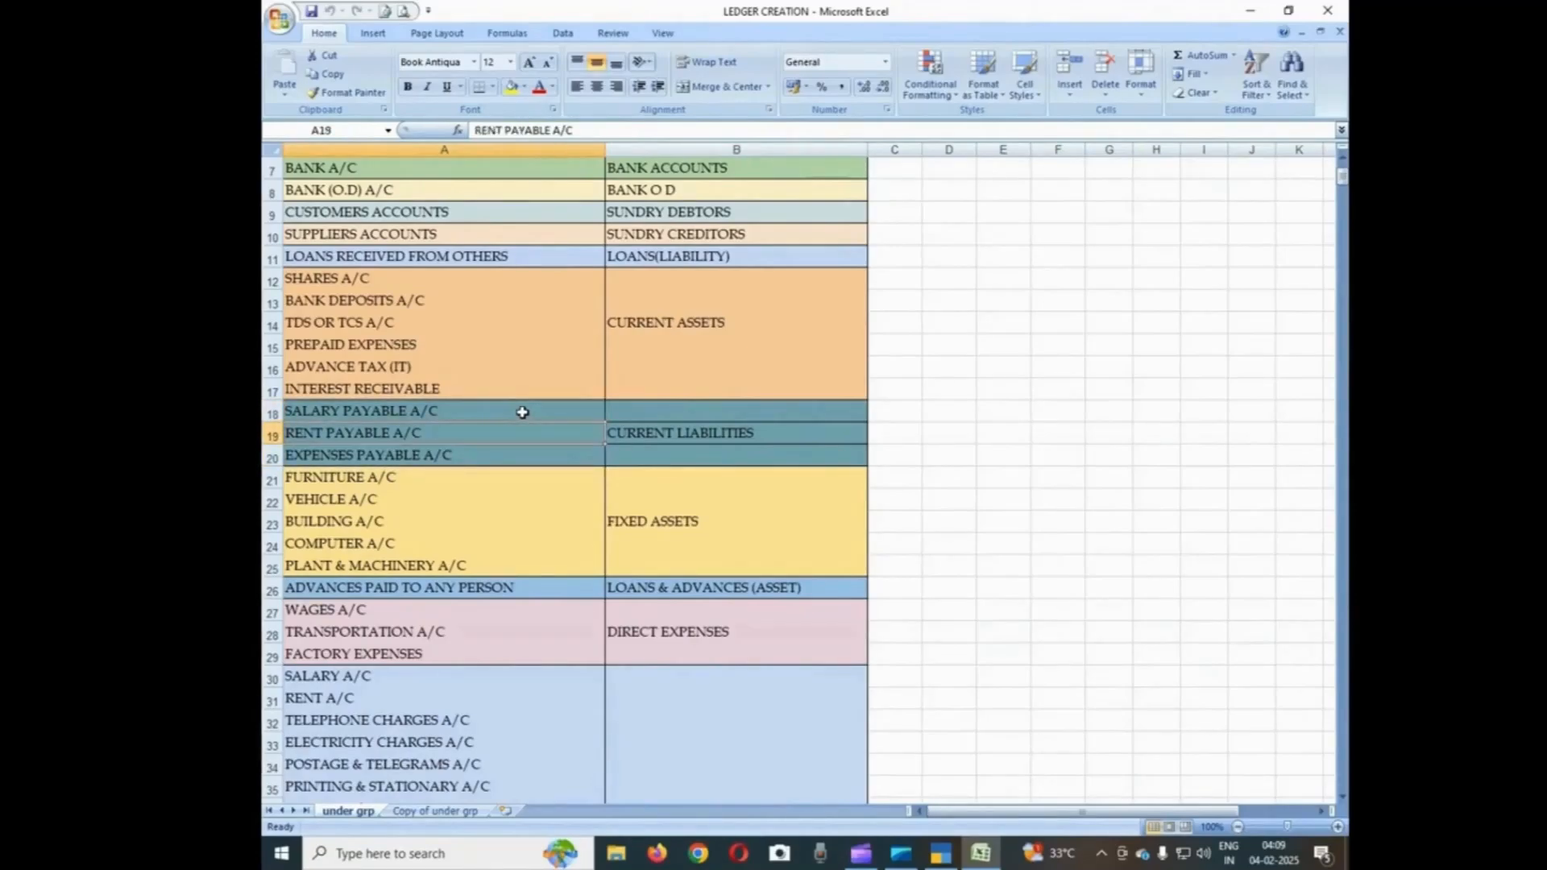
{"action": "key", "text": "Up"}
{"action": "key", "text": "Up"}
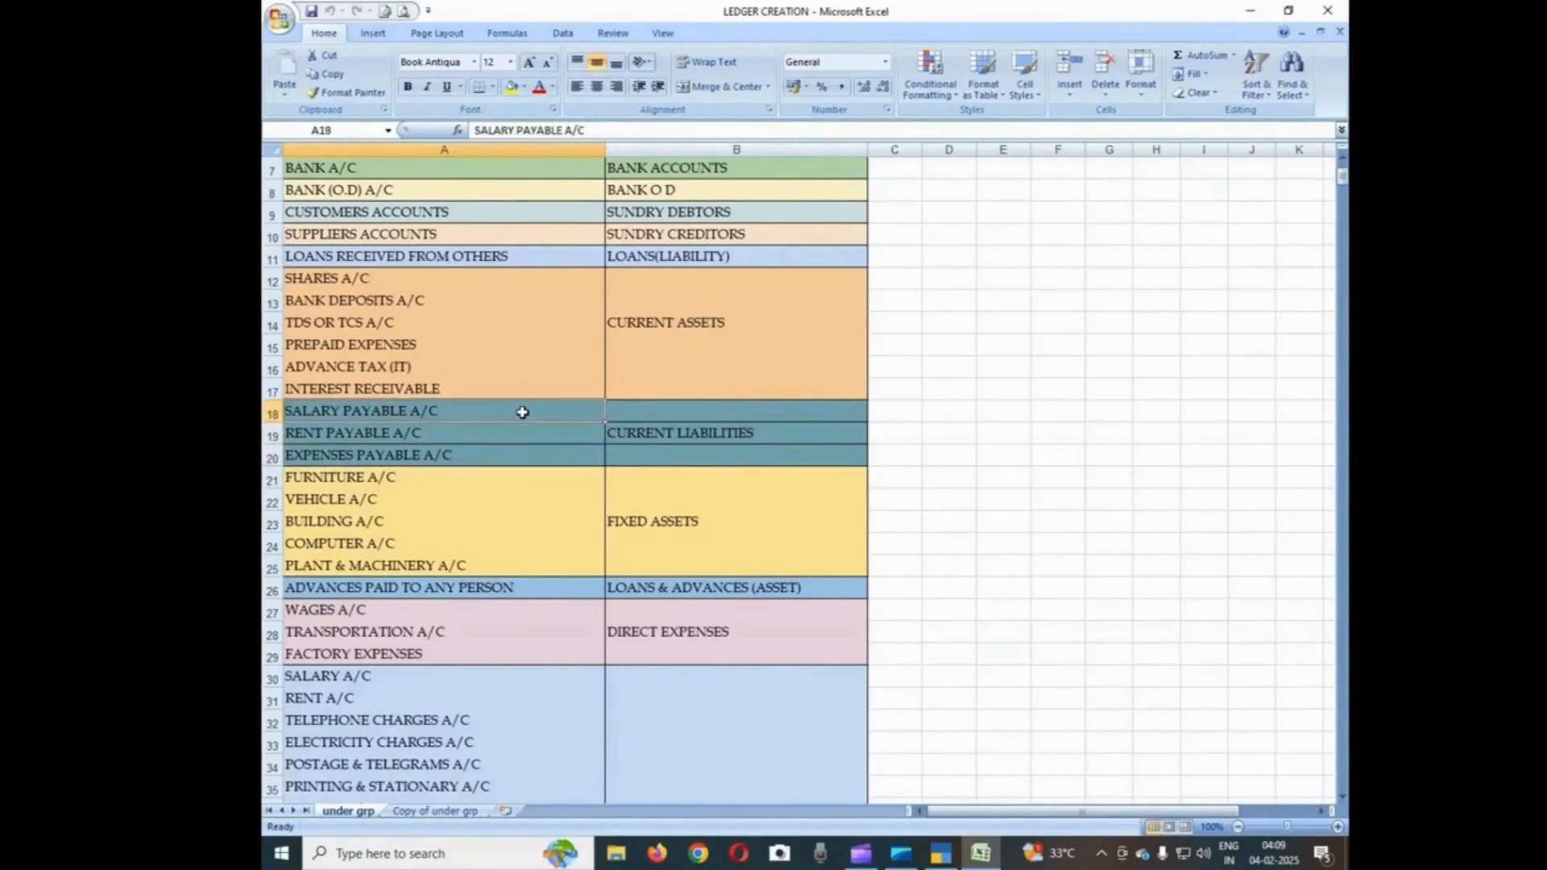
{"action": "key", "text": "Right"}
{"action": "key", "text": "Down"}
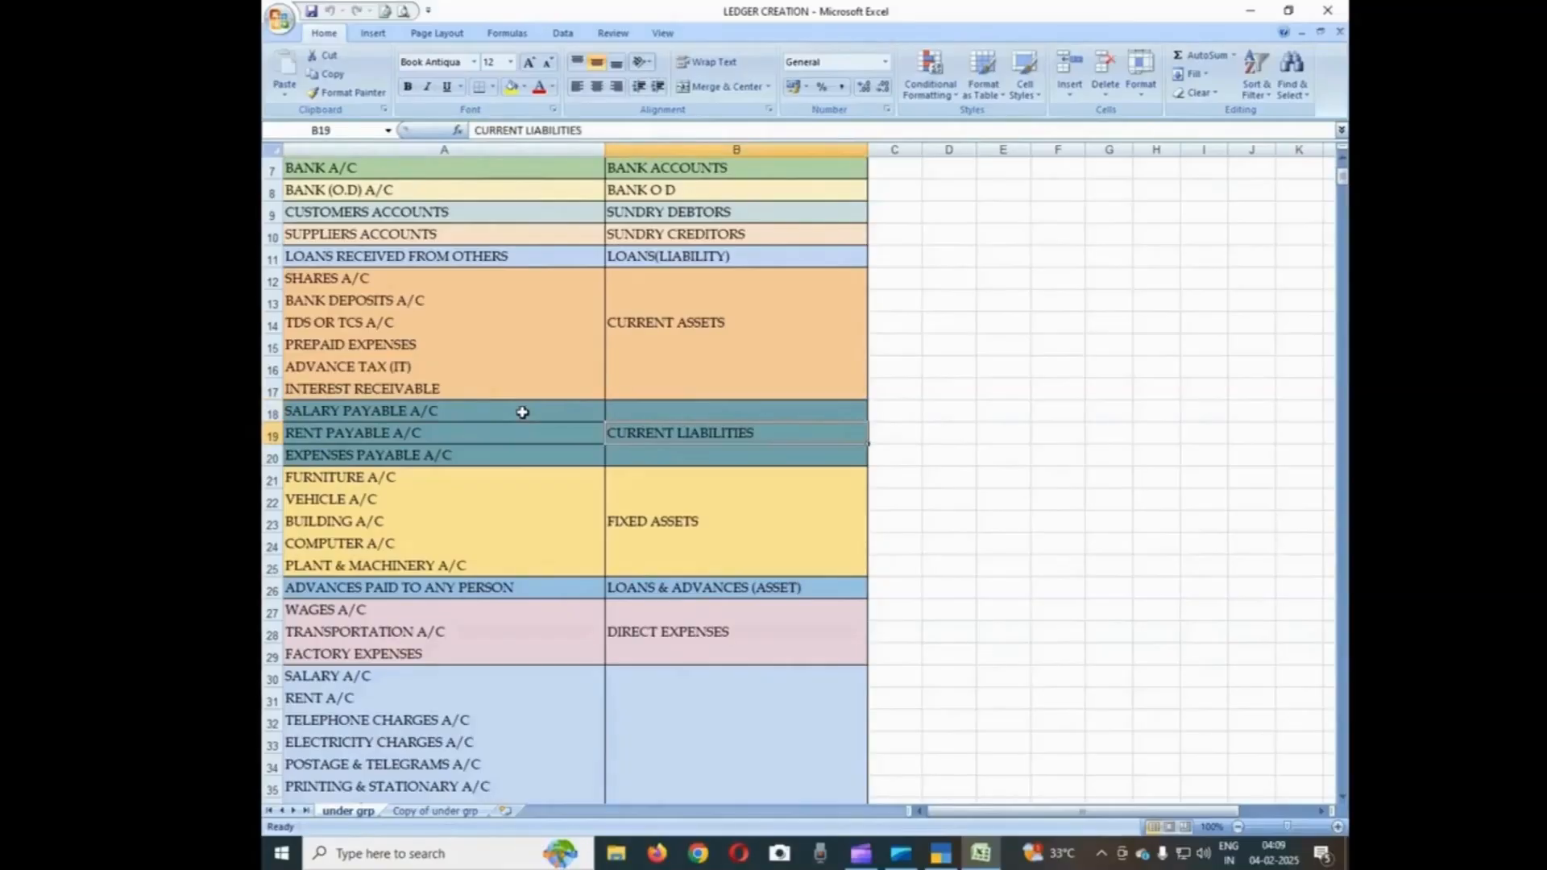
Examine the asset accounts starting from FURNITURE A/C and the UNDER GROUP entry that covers them
{"action": "key", "text": "Left"}
{"action": "key", "text": "Down"}
{"action": "key", "text": "Down"}
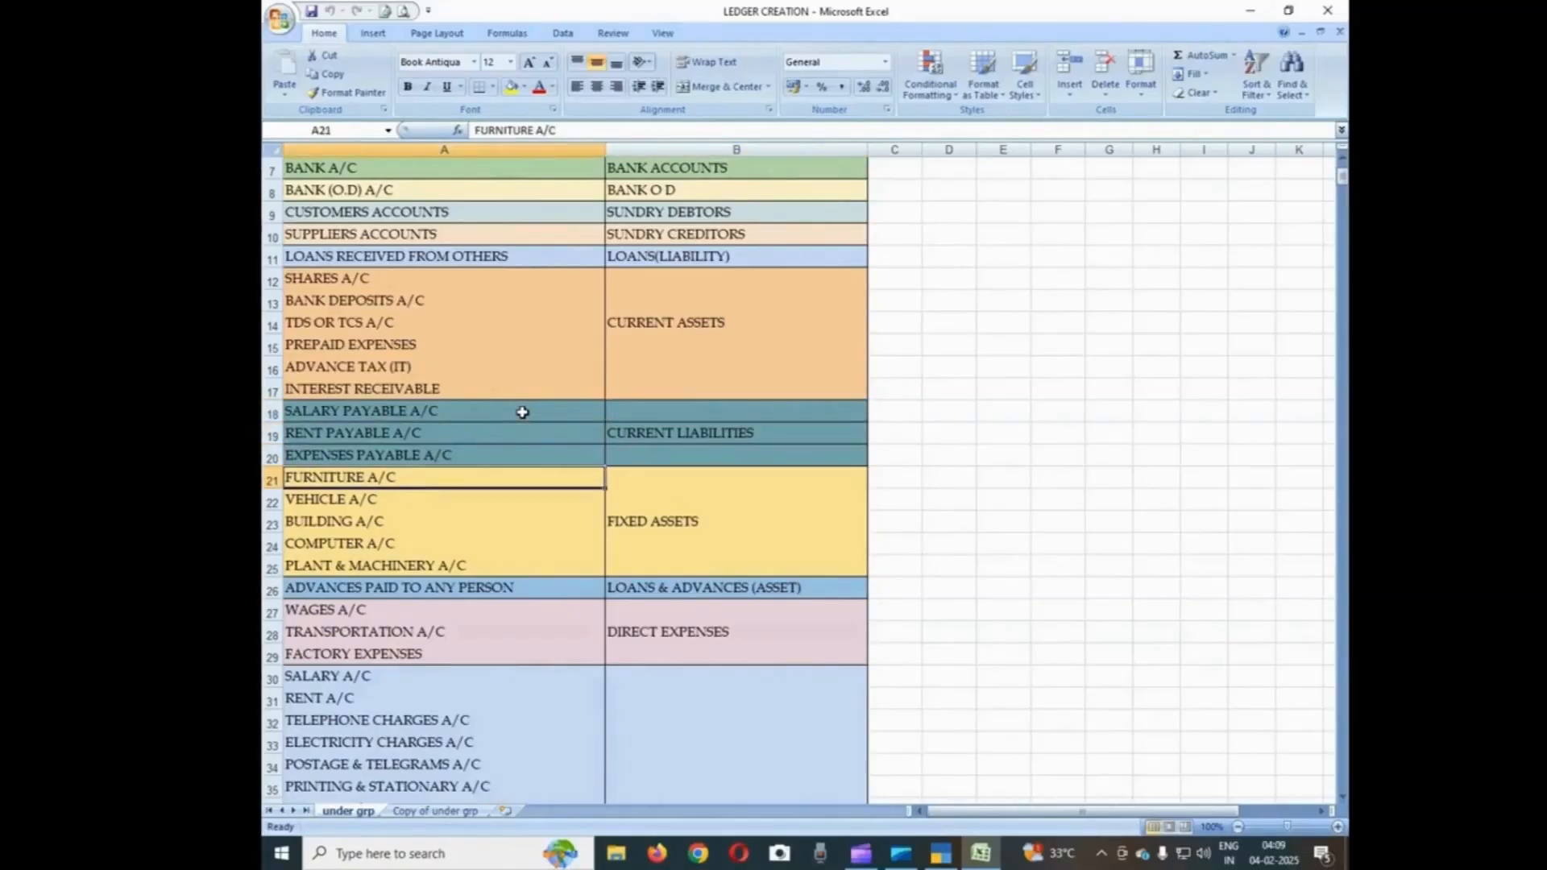
{"action": "key", "text": "Down"}
{"action": "key", "text": "Up"}
{"action": "key", "text": "Down"}
{"action": "key", "text": "Down"}
{"action": "key", "text": "Down"}
{"action": "key", "text": "Up"}
{"action": "key", "text": "Up"}
{"action": "key", "text": "Up"}
{"action": "key", "text": "Right"}
{"action": "key", "text": "Down"}
{"action": "key", "text": "Down"}
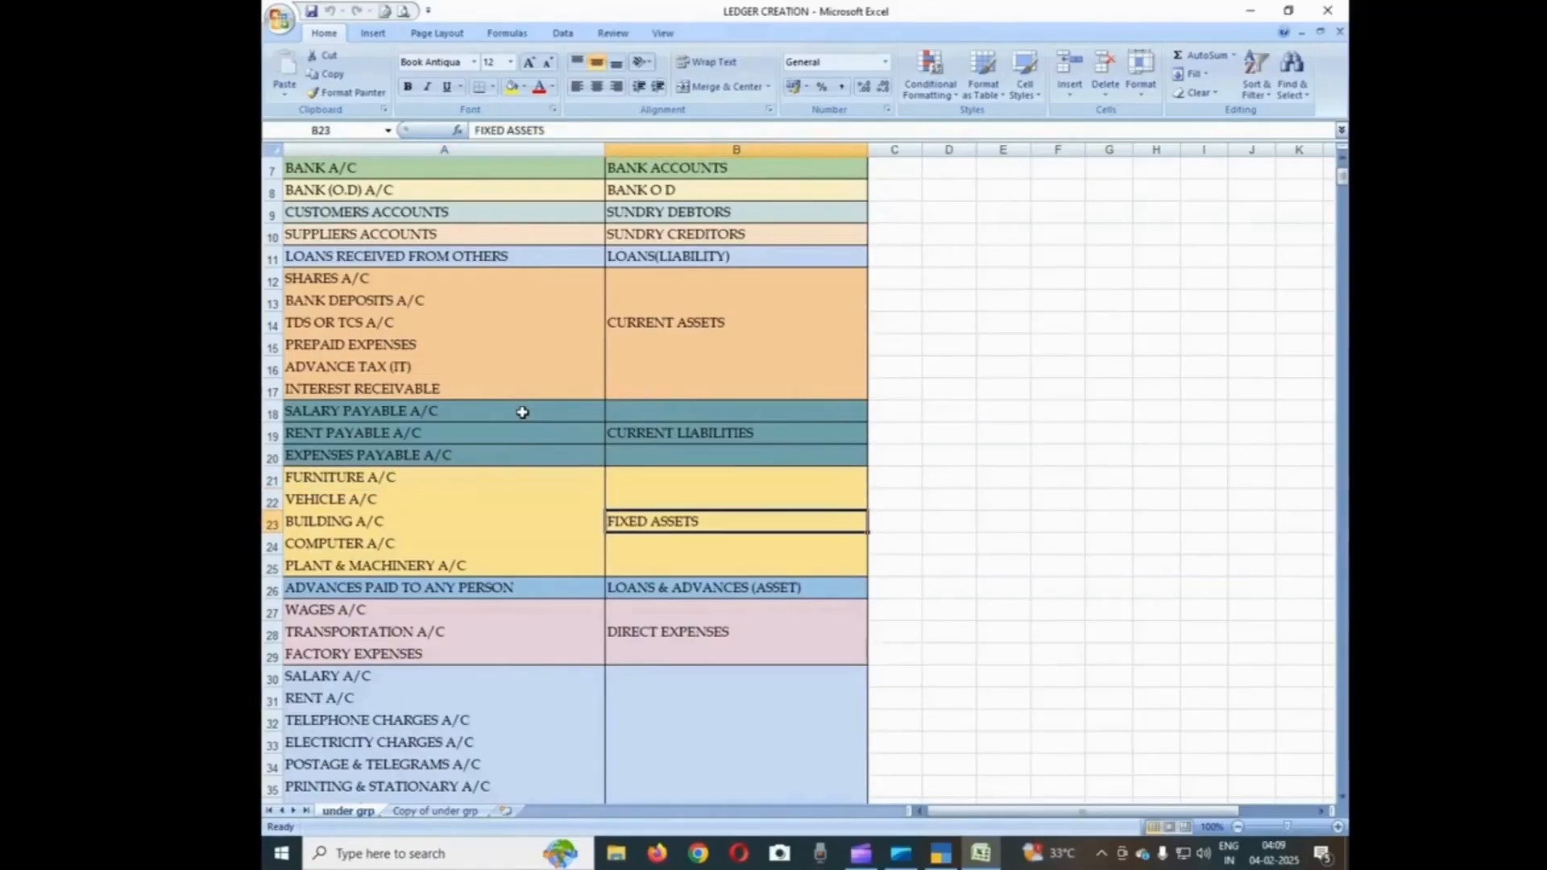
Compare the vehicle, building, computer and plant & machinery rows individually with the FIXED ASSETS group
{"action": "key", "text": "Left"}
{"action": "key", "text": "Up"}
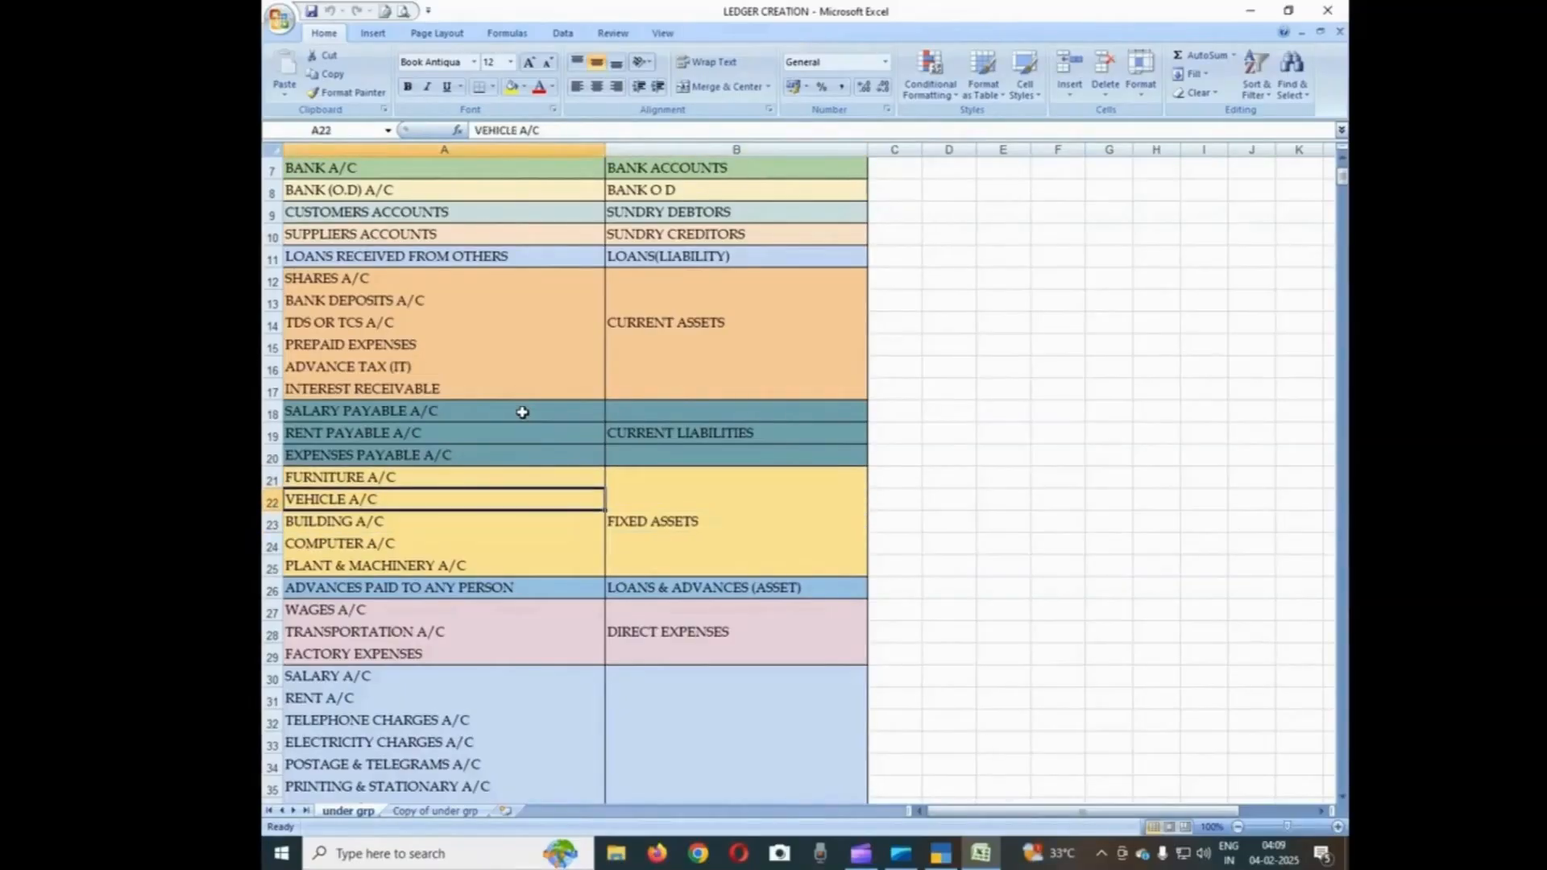
{"action": "key", "text": "Down"}
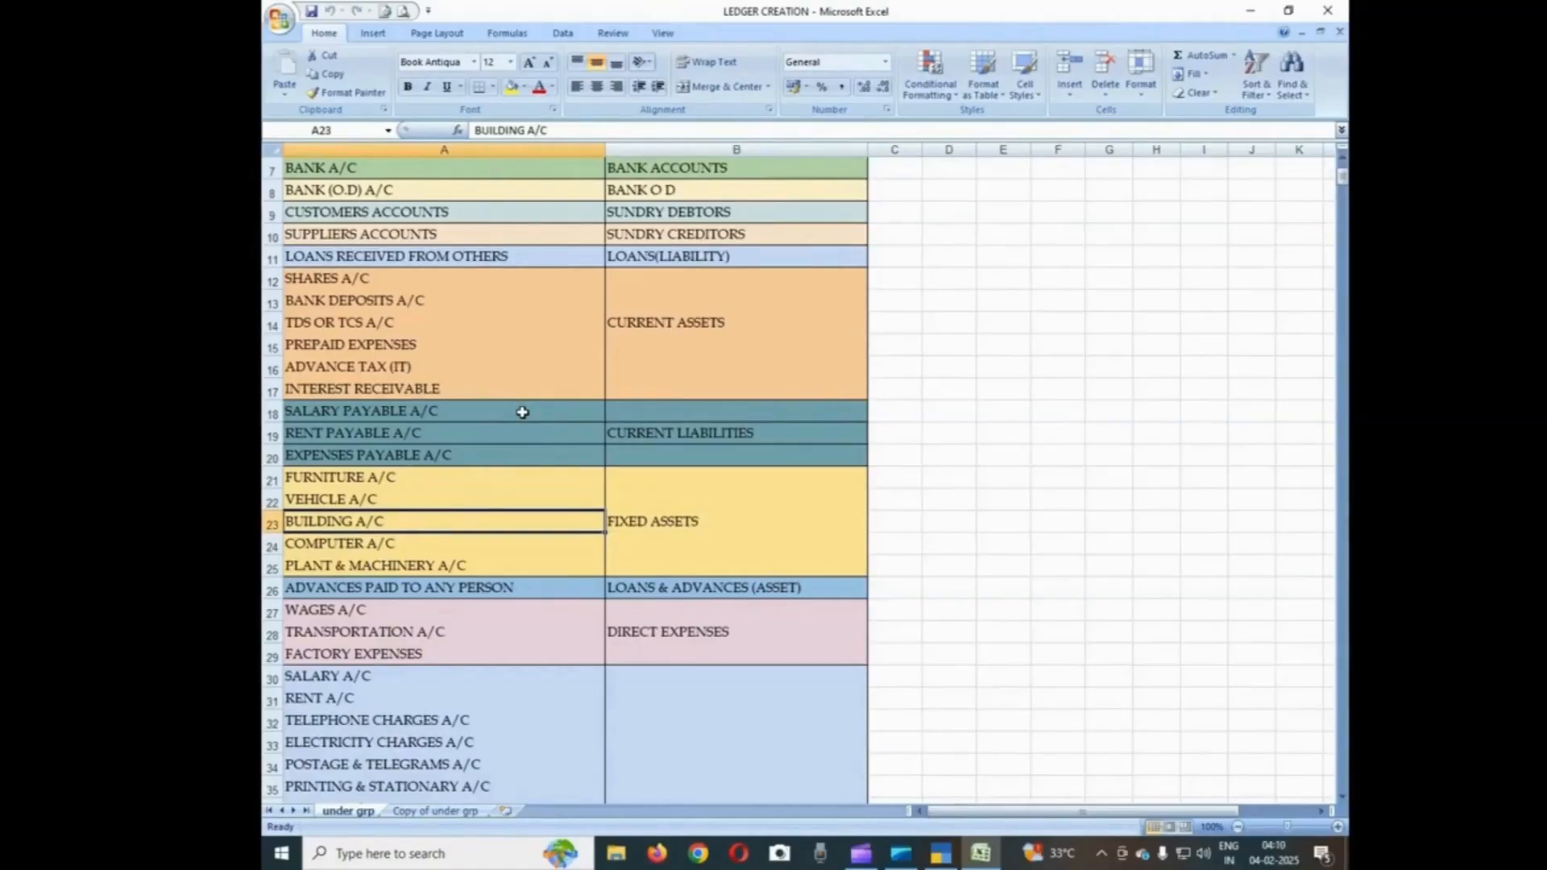
{"action": "key", "text": "Right"}
{"action": "key", "text": "Left"}
{"action": "key", "text": "Down"}
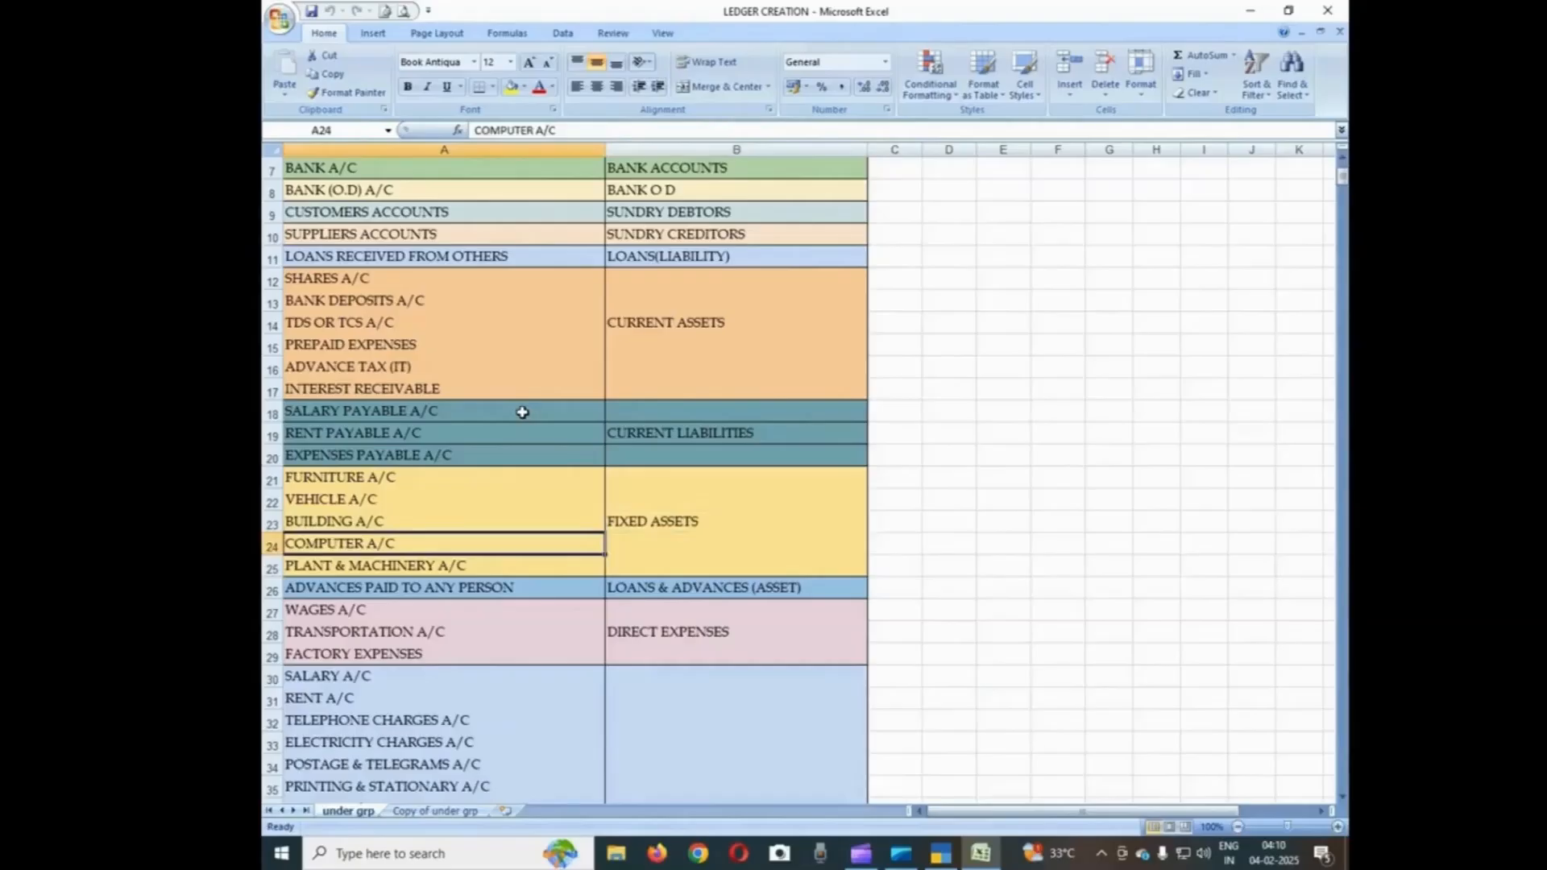
{"action": "key", "text": "Right"}
{"action": "key", "text": "Up"}
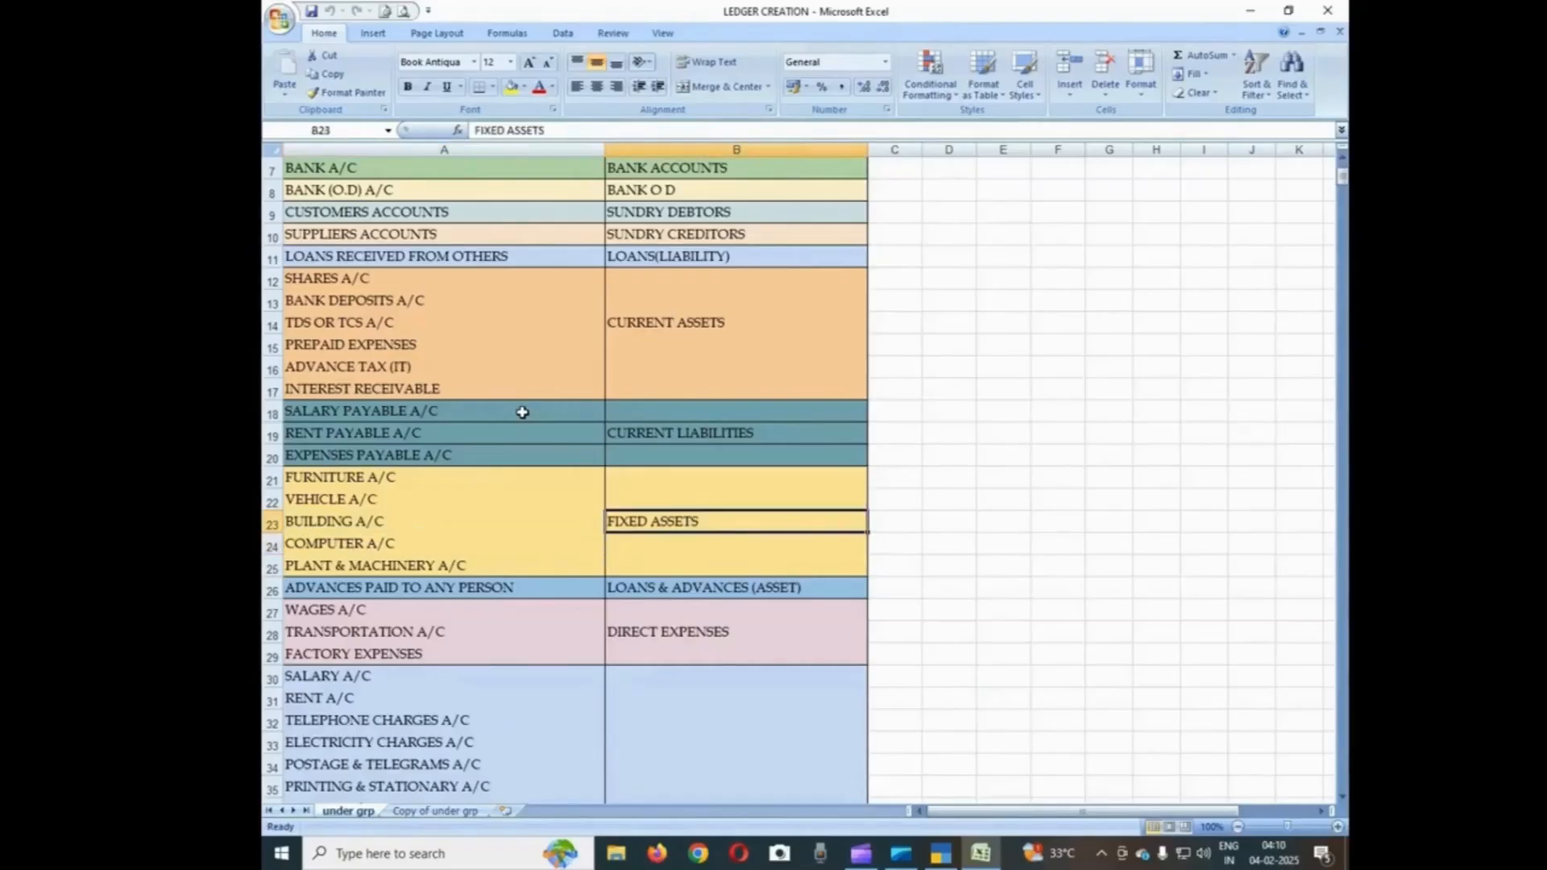
{"action": "key", "text": "Left"}
{"action": "key", "text": "Down"}
{"action": "key", "text": "Down"}
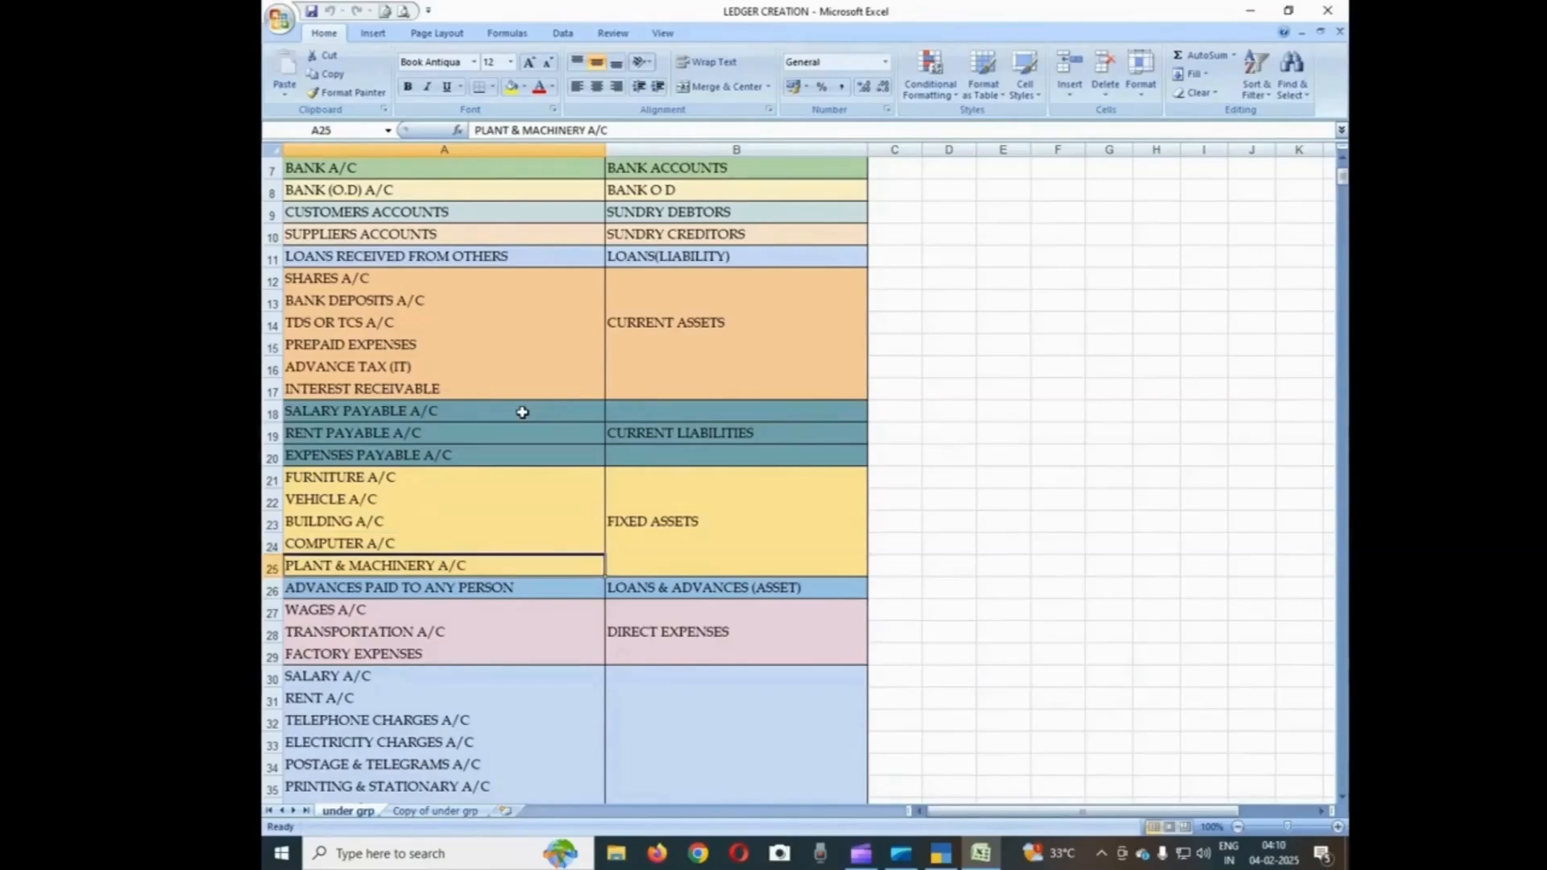
{"action": "key", "text": "Right"}
{"action": "key", "text": "Up"}
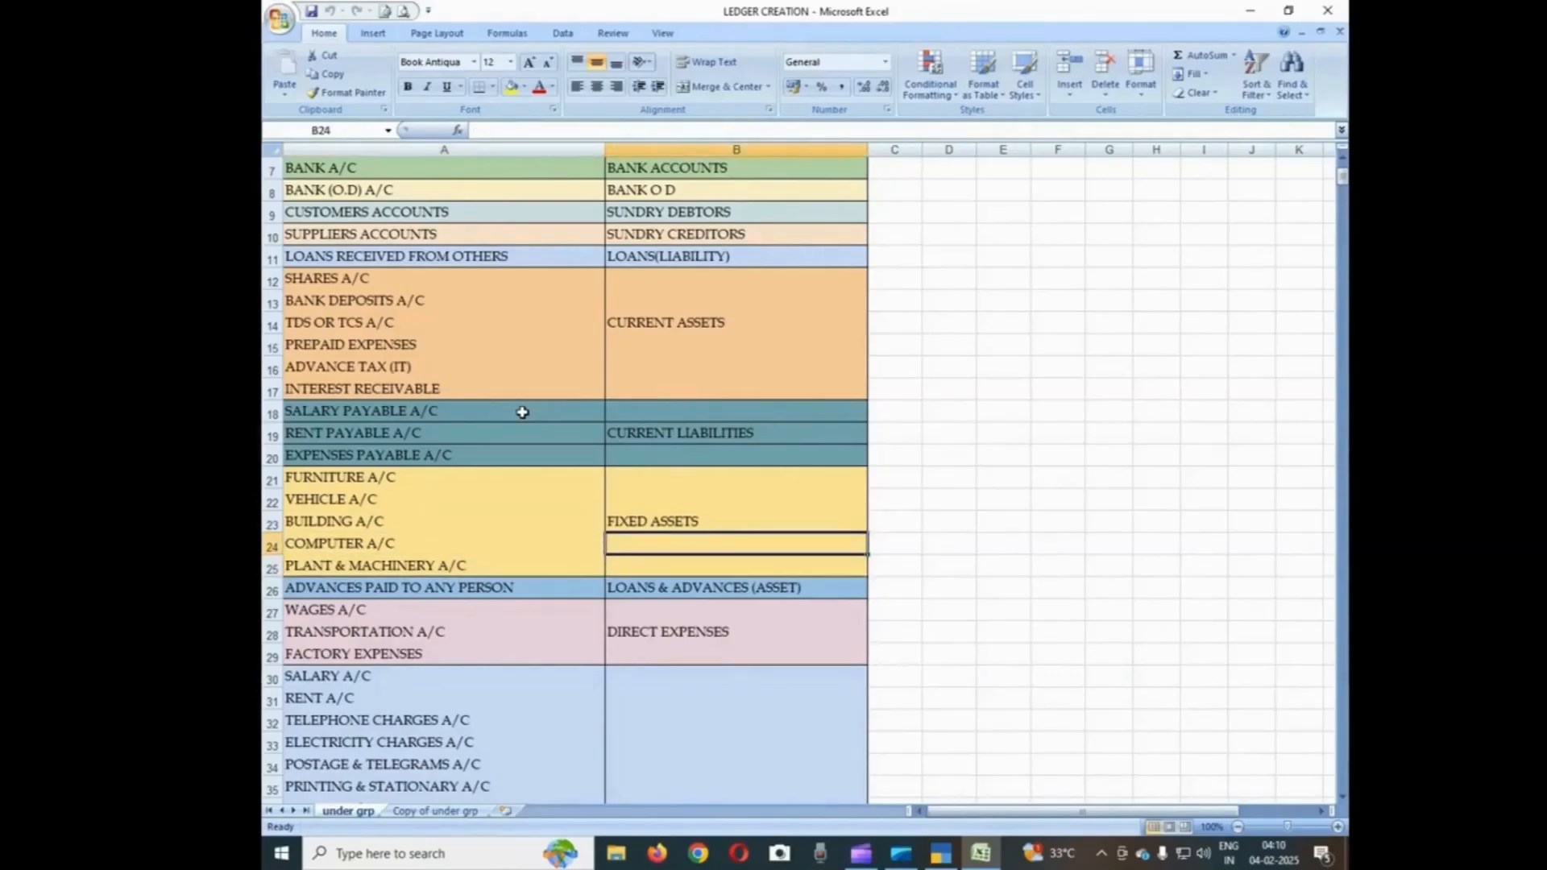
{"action": "key", "text": "Up"}
{"action": "key", "text": "Left"}
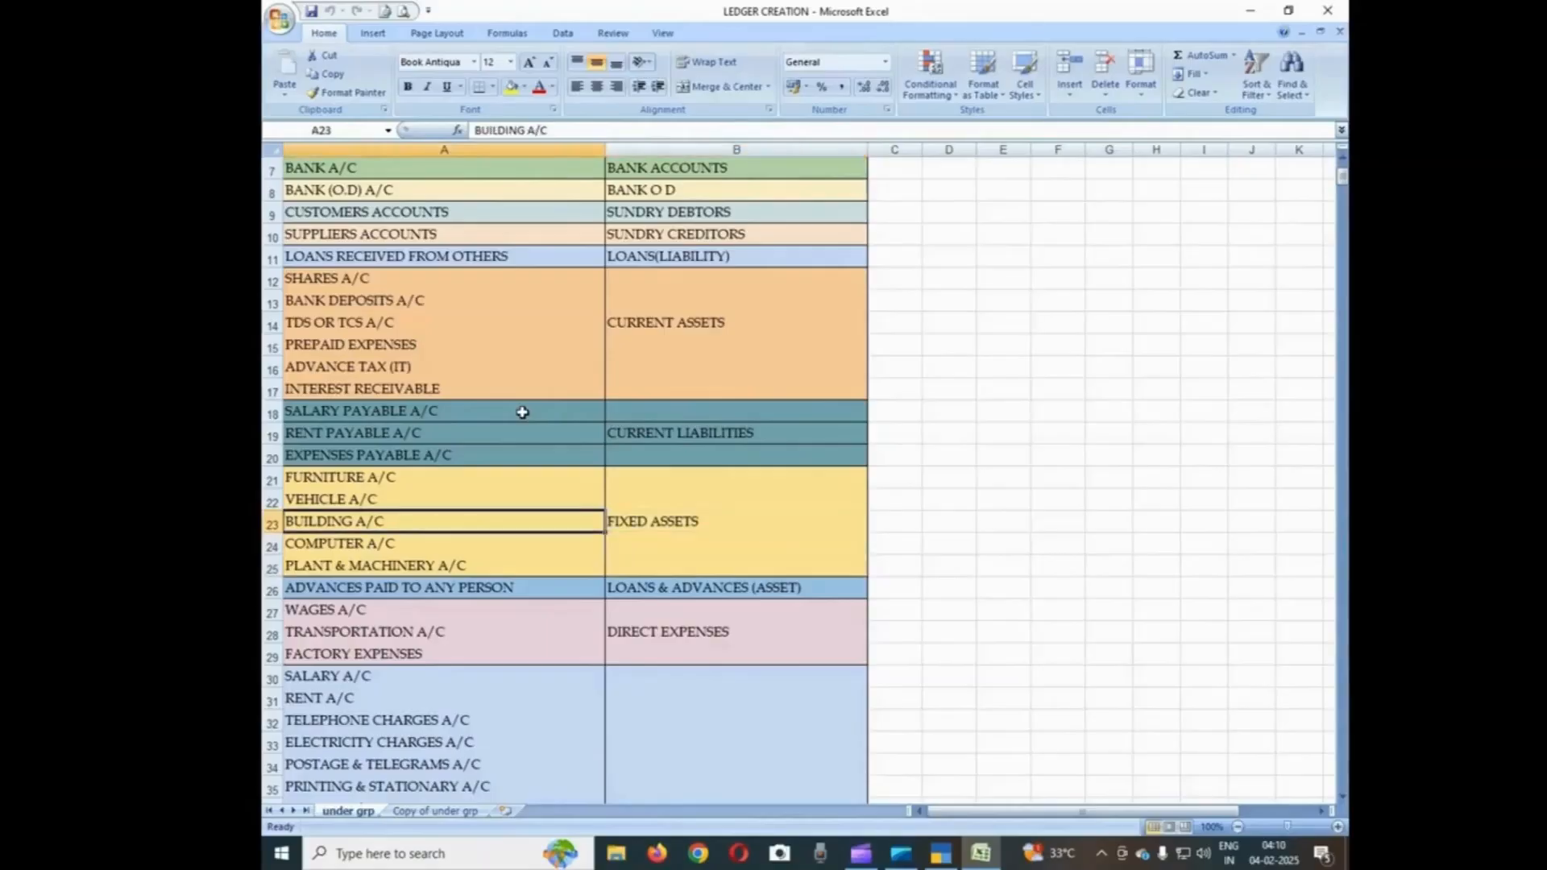
Examine which groups ADVANCES PAID TO ANY PERSON and the wages, transportation and factory expenses accounts belong to
{"action": "key", "text": "Down"}
{"action": "key", "text": "Down"}
{"action": "key", "text": "Down"}
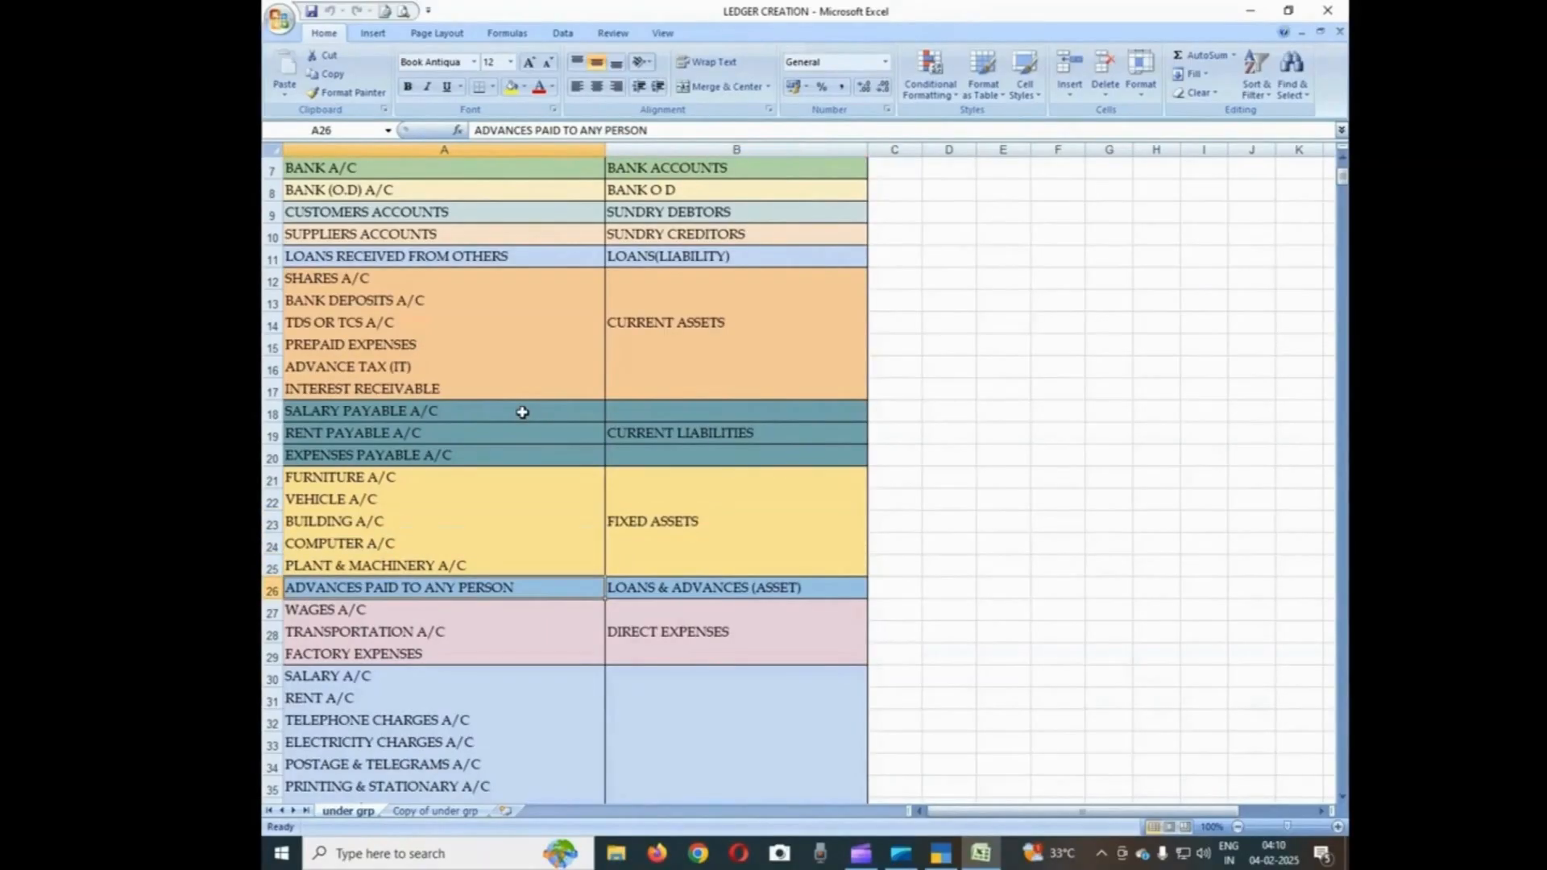
{"action": "key", "text": "Right"}
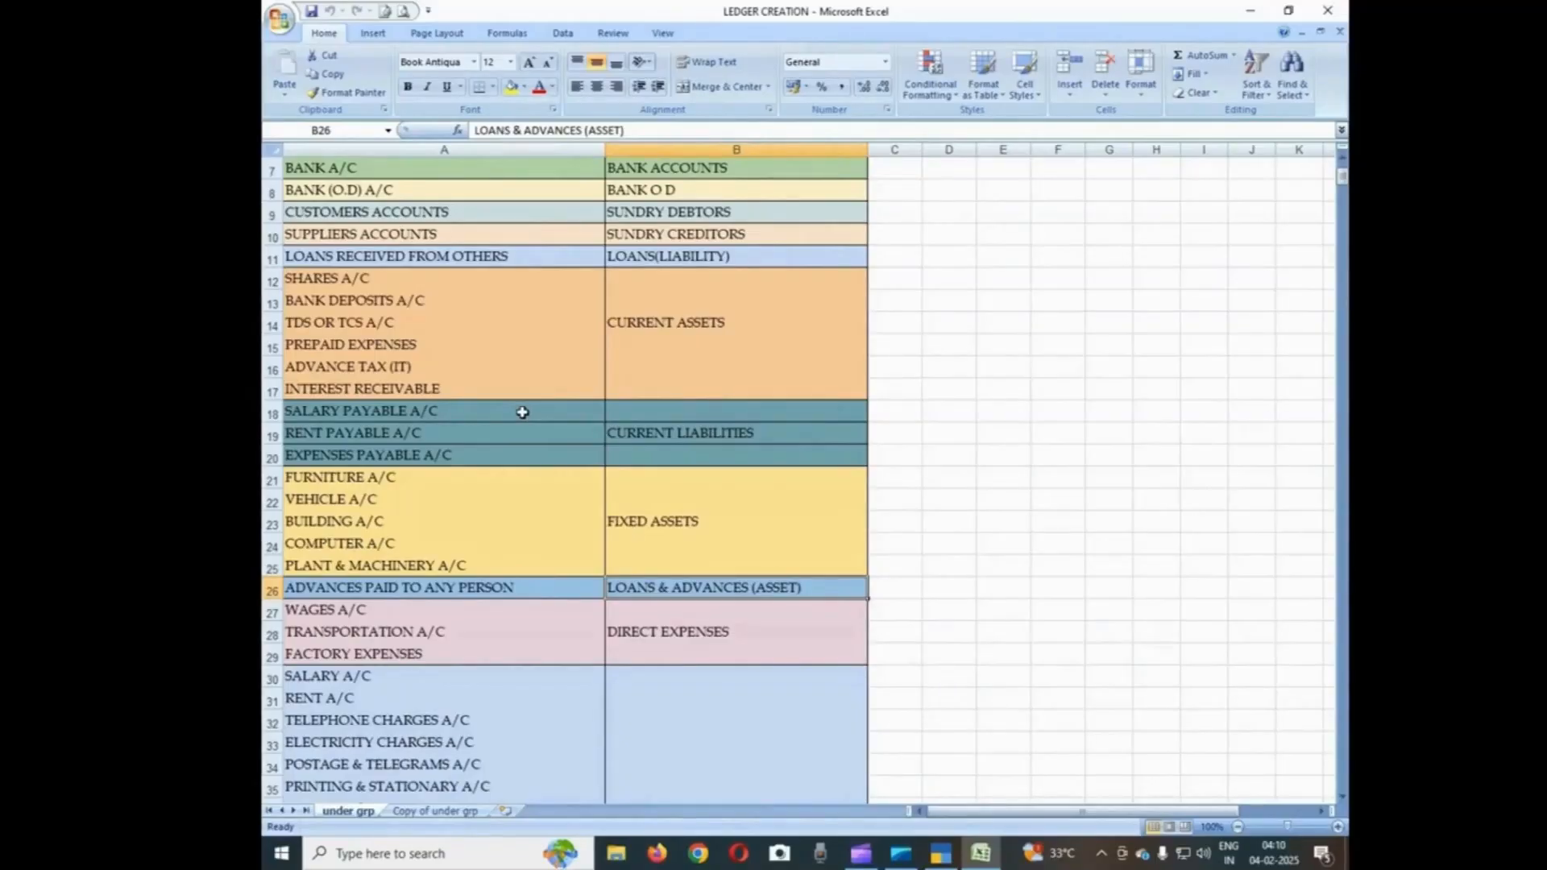
{"action": "left_click", "coordinate": [424, 606]}
{"action": "key", "text": "Down"}
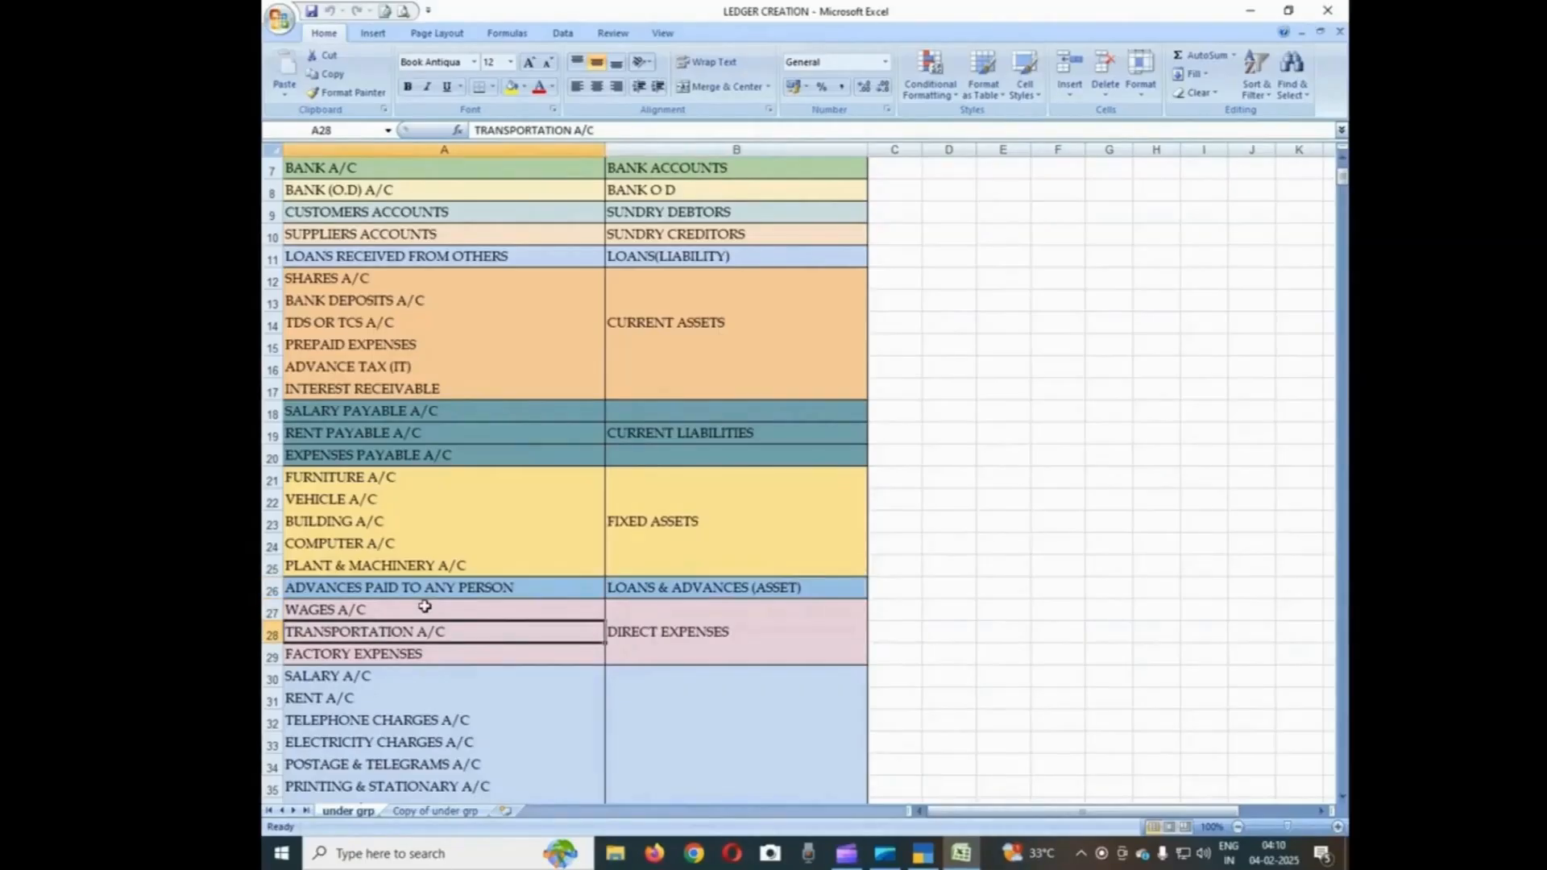
{"action": "key", "text": "Down"}
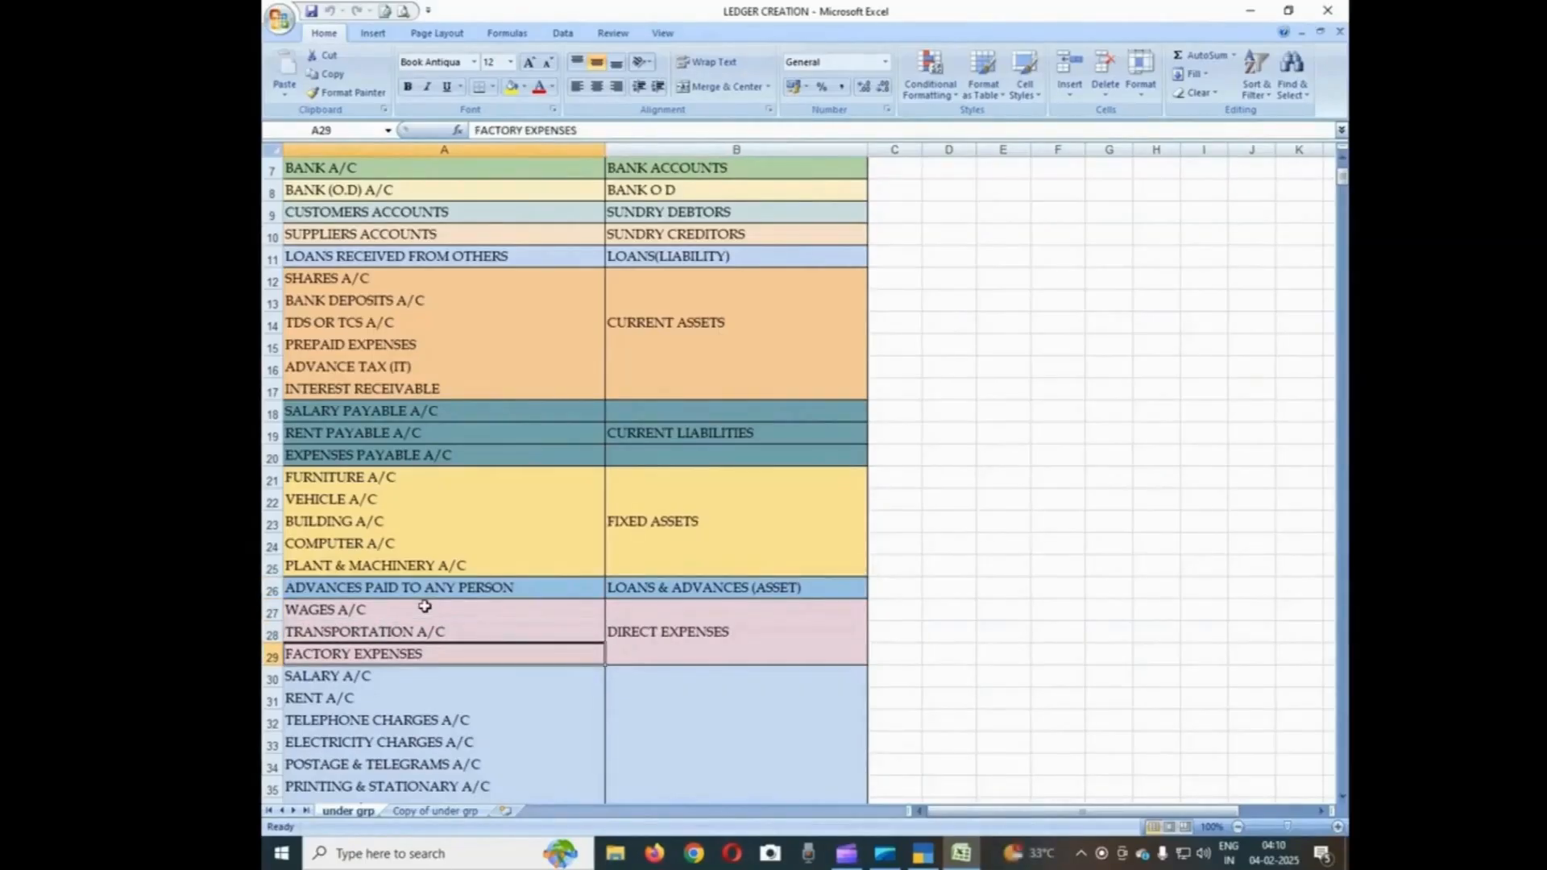
{"action": "key", "text": "Right"}
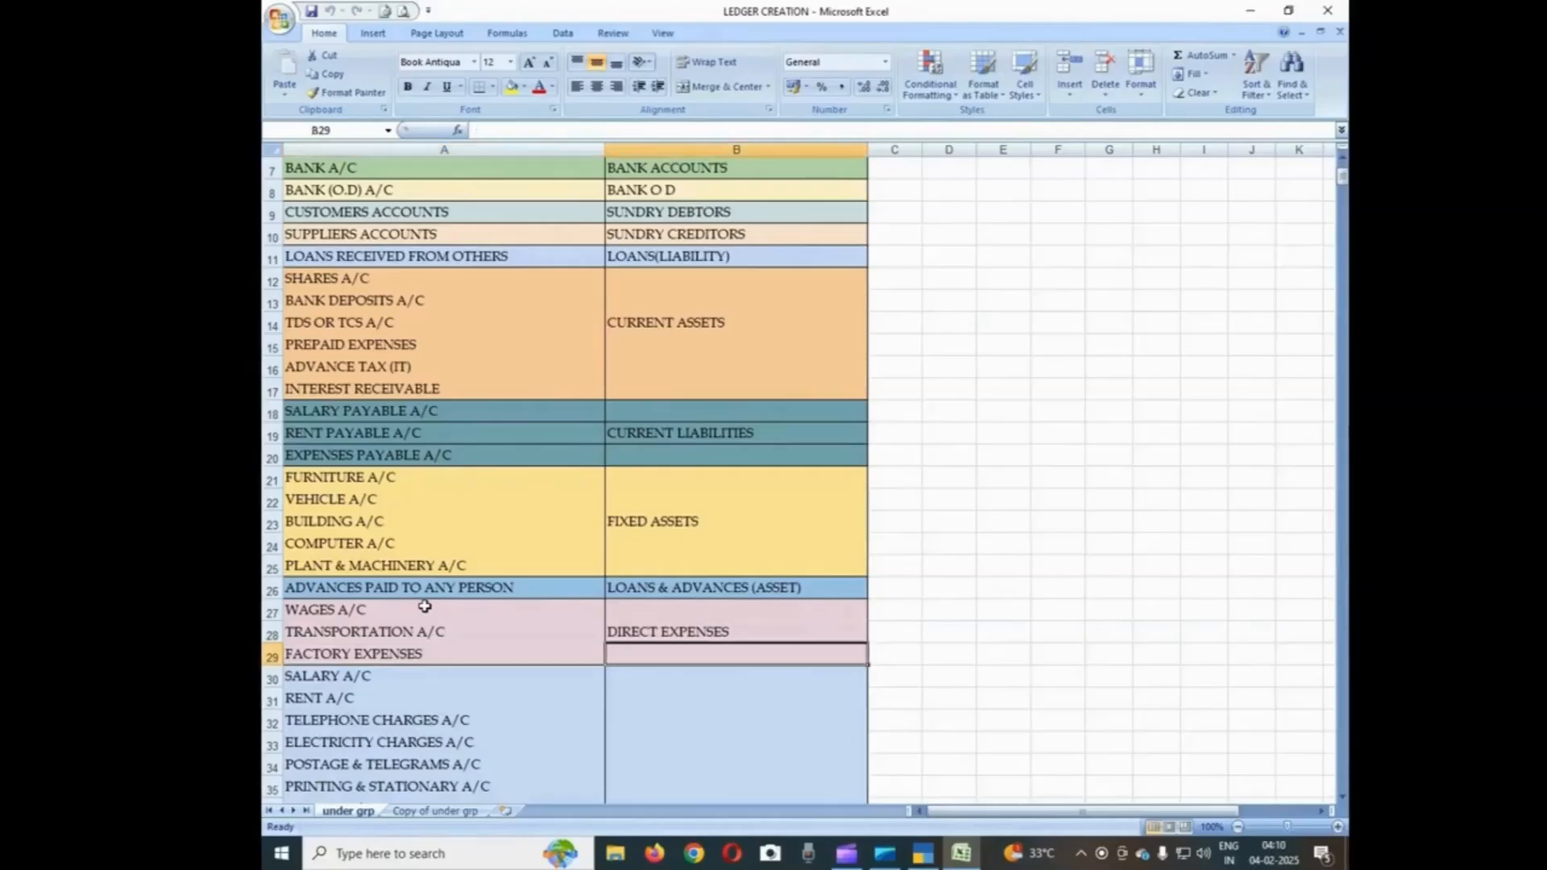
{"action": "key", "text": "Up"}
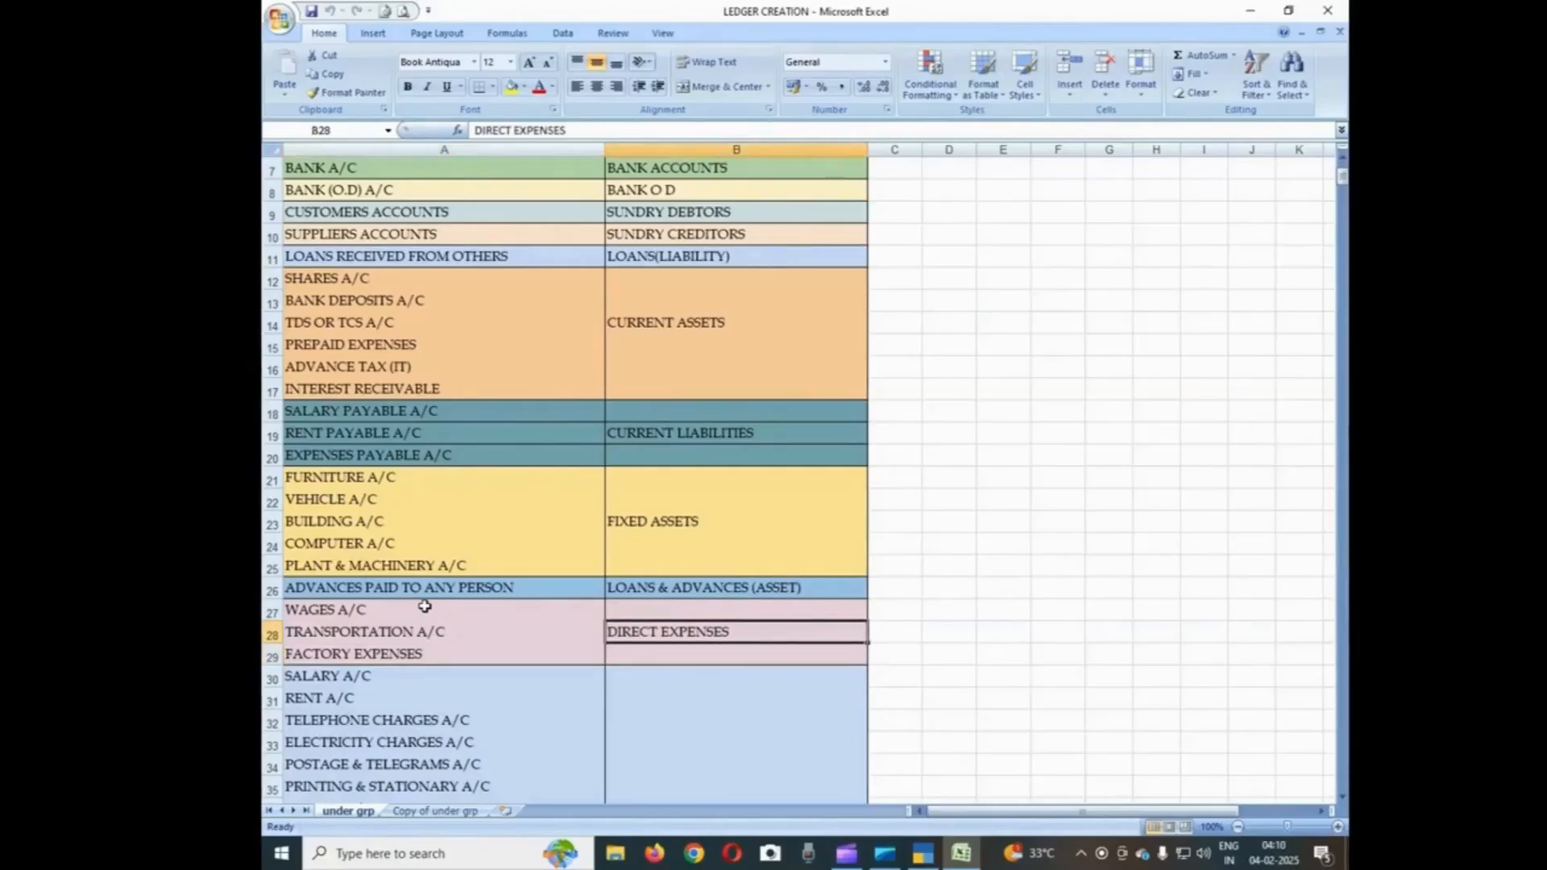
Compare SALARY A/C and its INDIRECT EXPENSES group with the wages, transportation and factory expenses rows above it
{"action": "scroll", "coordinate": [477, 598], "scroll_direction": "down", "scroll_amount": 2}
{"action": "left_click", "coordinate": [335, 542]}
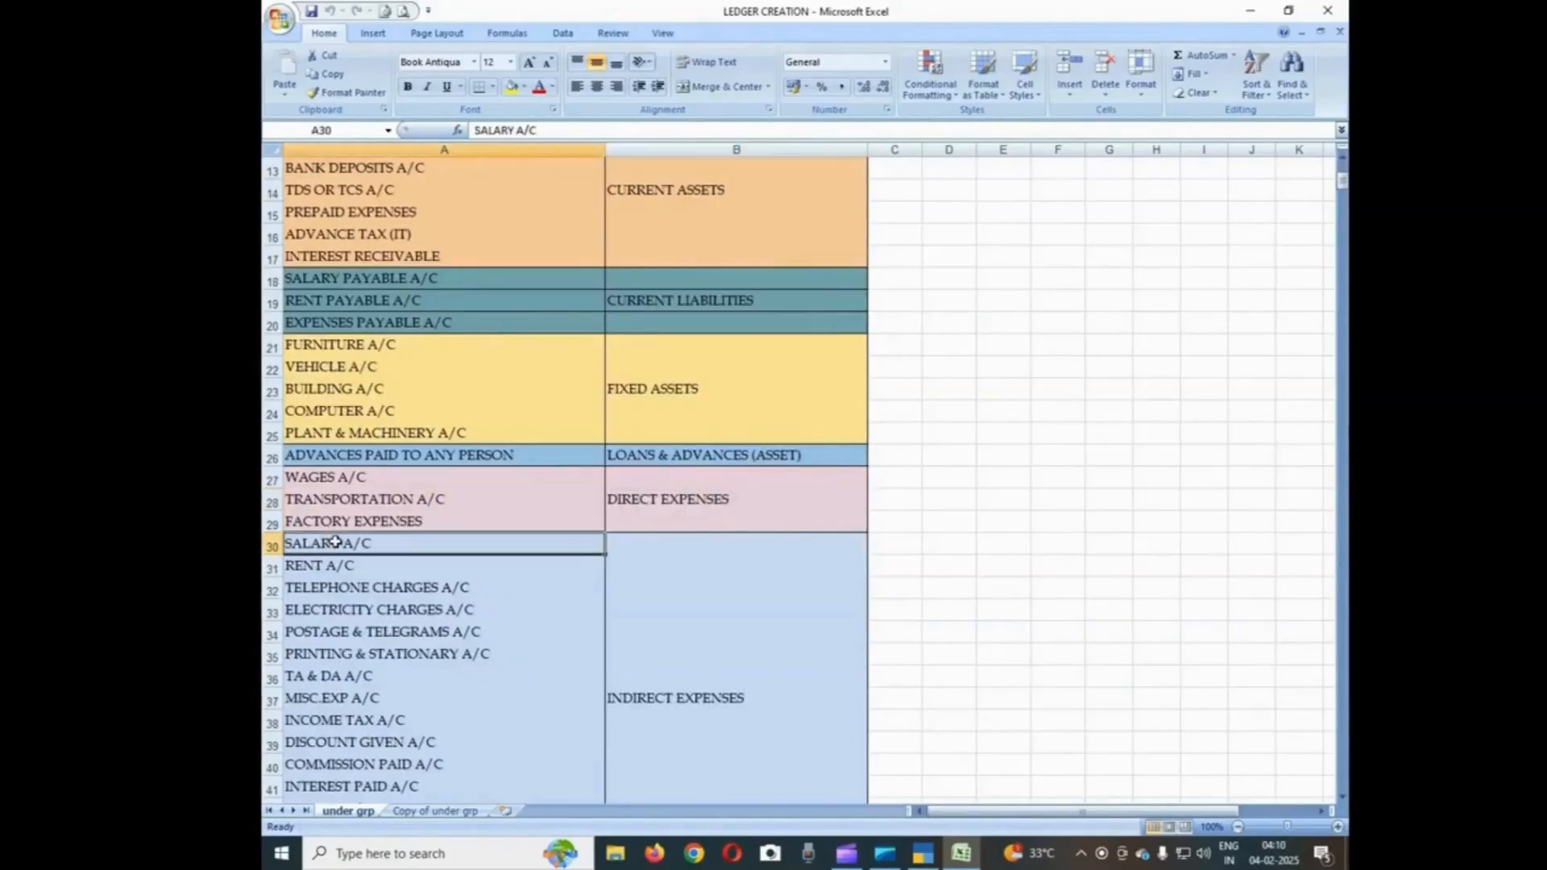
{"action": "left_click", "coordinate": [681, 700]}
{"action": "left_click", "coordinate": [352, 477]}
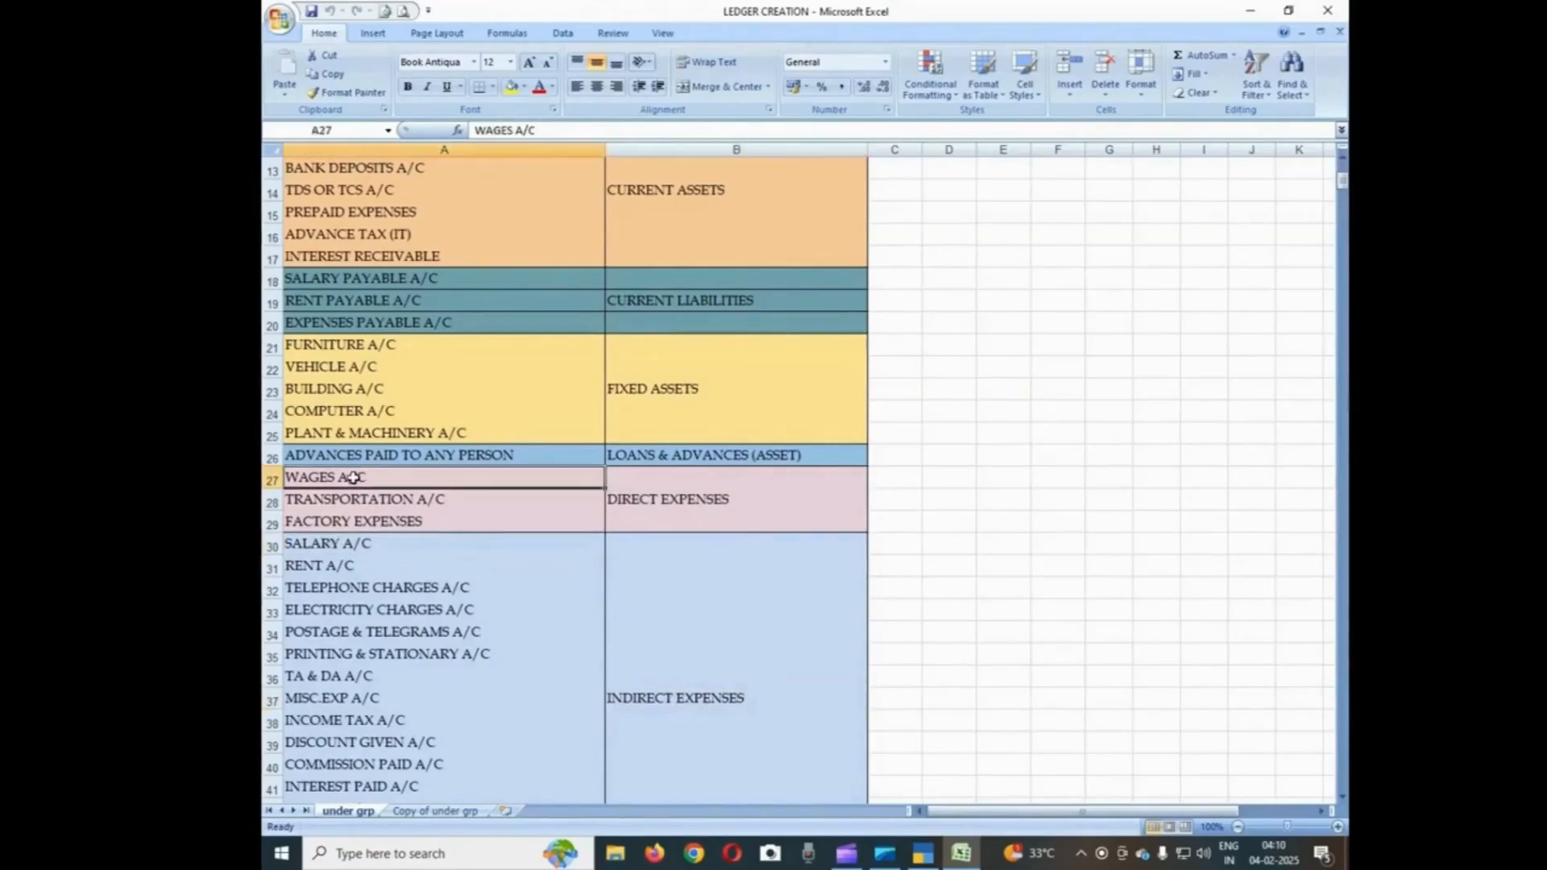
{"action": "left_click", "coordinate": [354, 546]}
{"action": "left_click", "coordinate": [366, 481]}
{"action": "key", "text": "Down"}
{"action": "key", "text": "Down"}
{"action": "key", "text": "Down"}
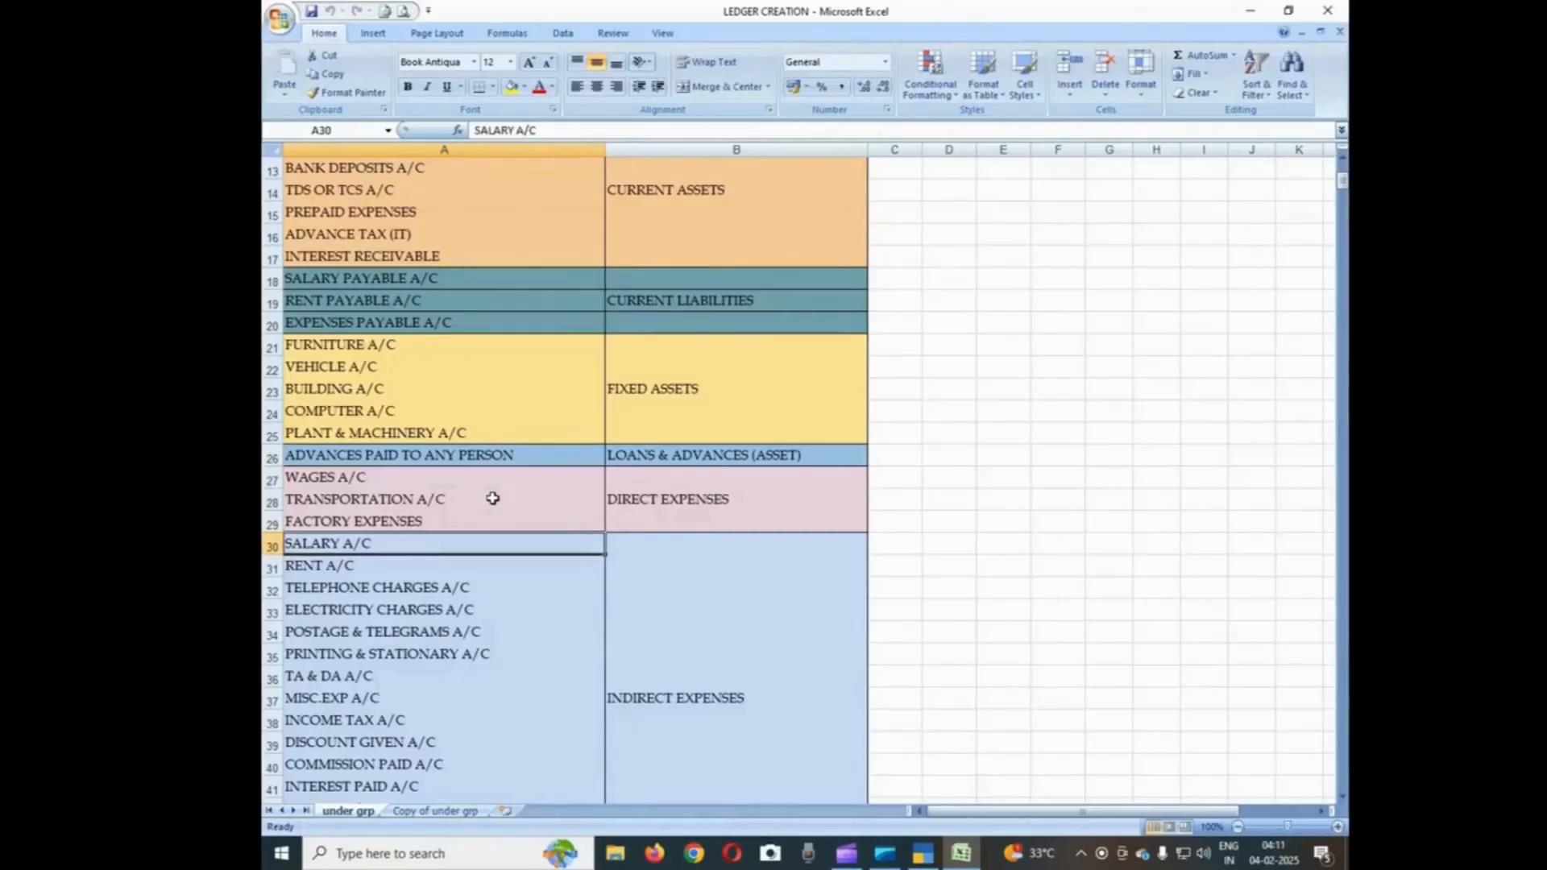
Select the account rows from SALARY A/C through BAD DEBTS A/C to view the full indirect expenses block
{"action": "key", "text": "shift+Down"}
{"action": "key", "text": "shift+Down"}
{"action": "key", "text": "shift+Down"}
{"action": "key", "text": "shift+Down"}
{"action": "key", "text": "shift+Down"}
{"action": "key", "text": "shift+Down"}
{"action": "key", "text": "shift+Down"}
{"action": "key", "text": "shift+Down"}
{"action": "key", "text": "shift+Down"}
{"action": "key", "text": "shift+Down"}
{"action": "key", "text": "shift+Down"}
{"action": "key", "text": "shift+Down"}
{"action": "key", "text": "shift+Down"}
{"action": "key", "text": "shift+Down"}
{"action": "key", "text": "shift+Down"}
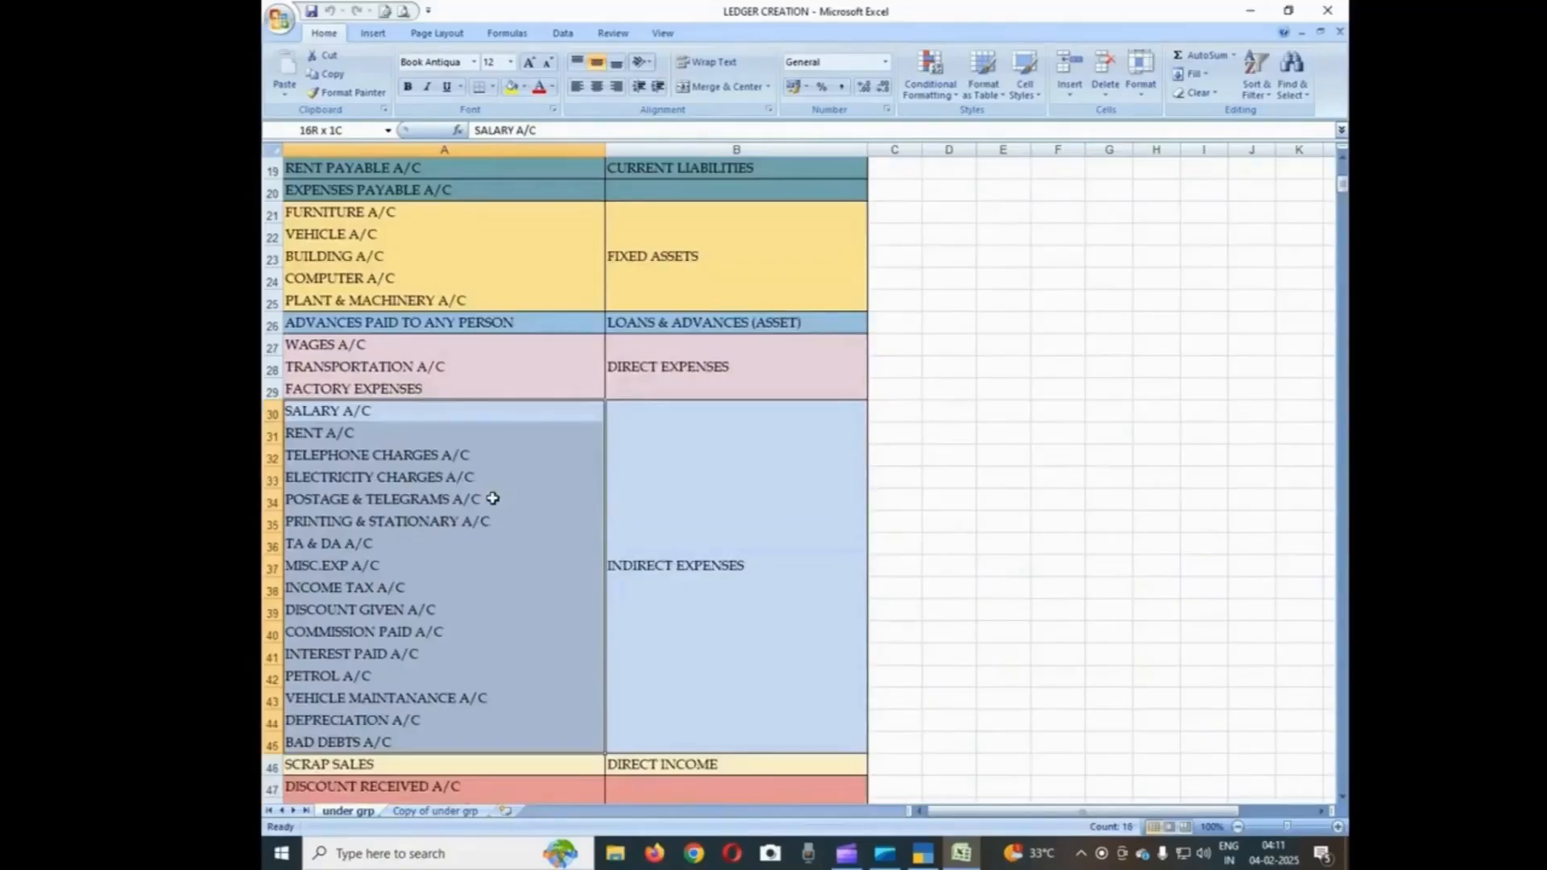
Compare the WAGES A/C to FACTORY EXPENSES block under DIRECT EXPENSES with the SALARY A/C to BAD DEBTS A/C block under INDIRECT EXPENSES
{"action": "left_click_drag", "start_coordinate": [449, 345], "coordinate": [450, 385]}
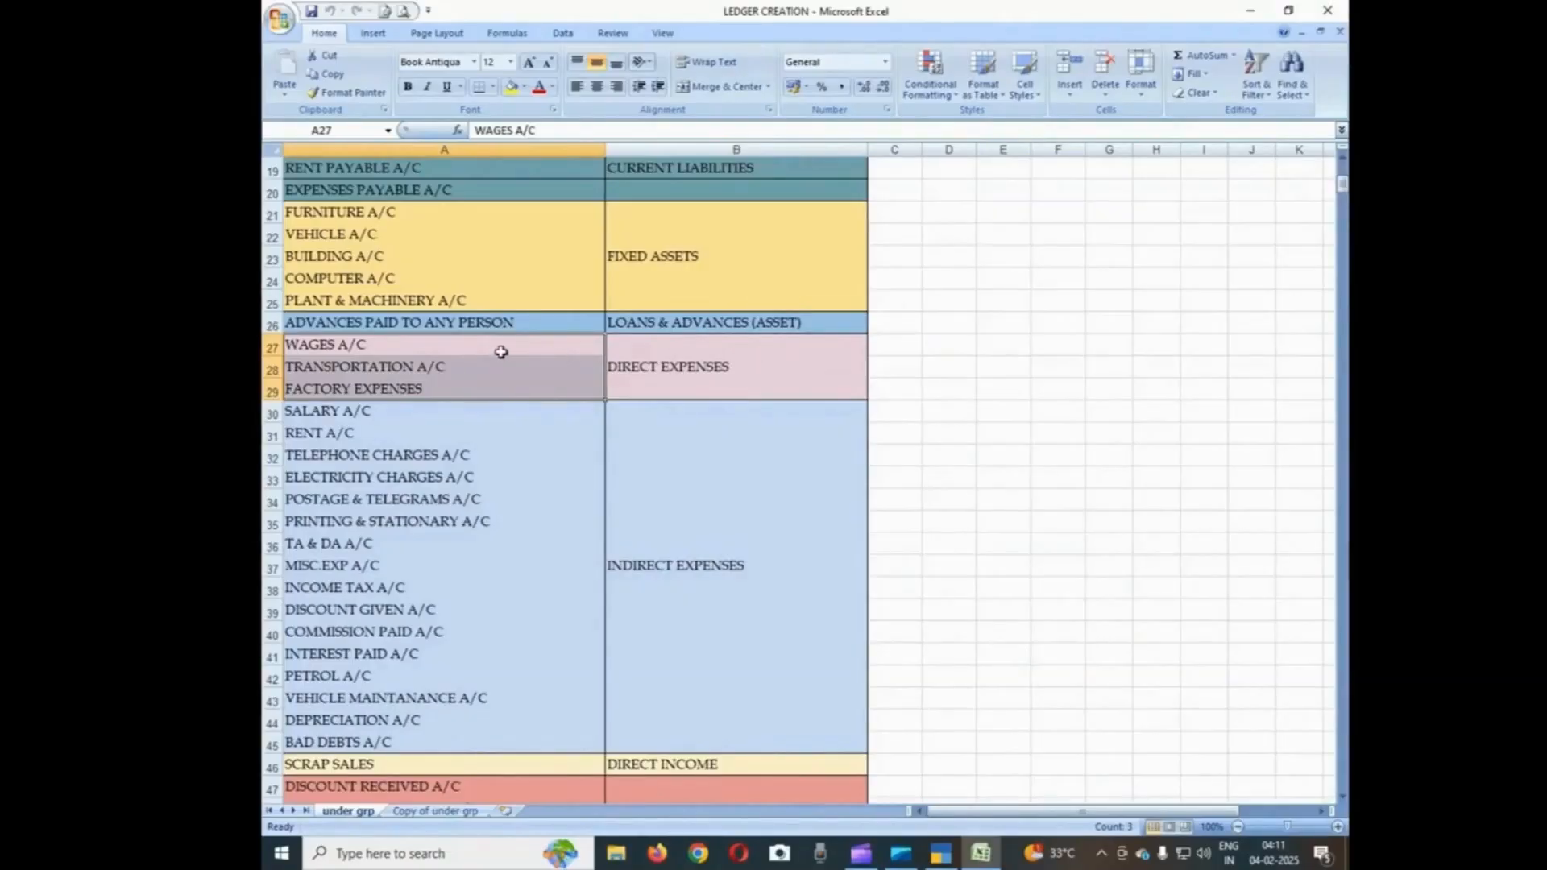
{"action": "left_click", "coordinate": [716, 367]}
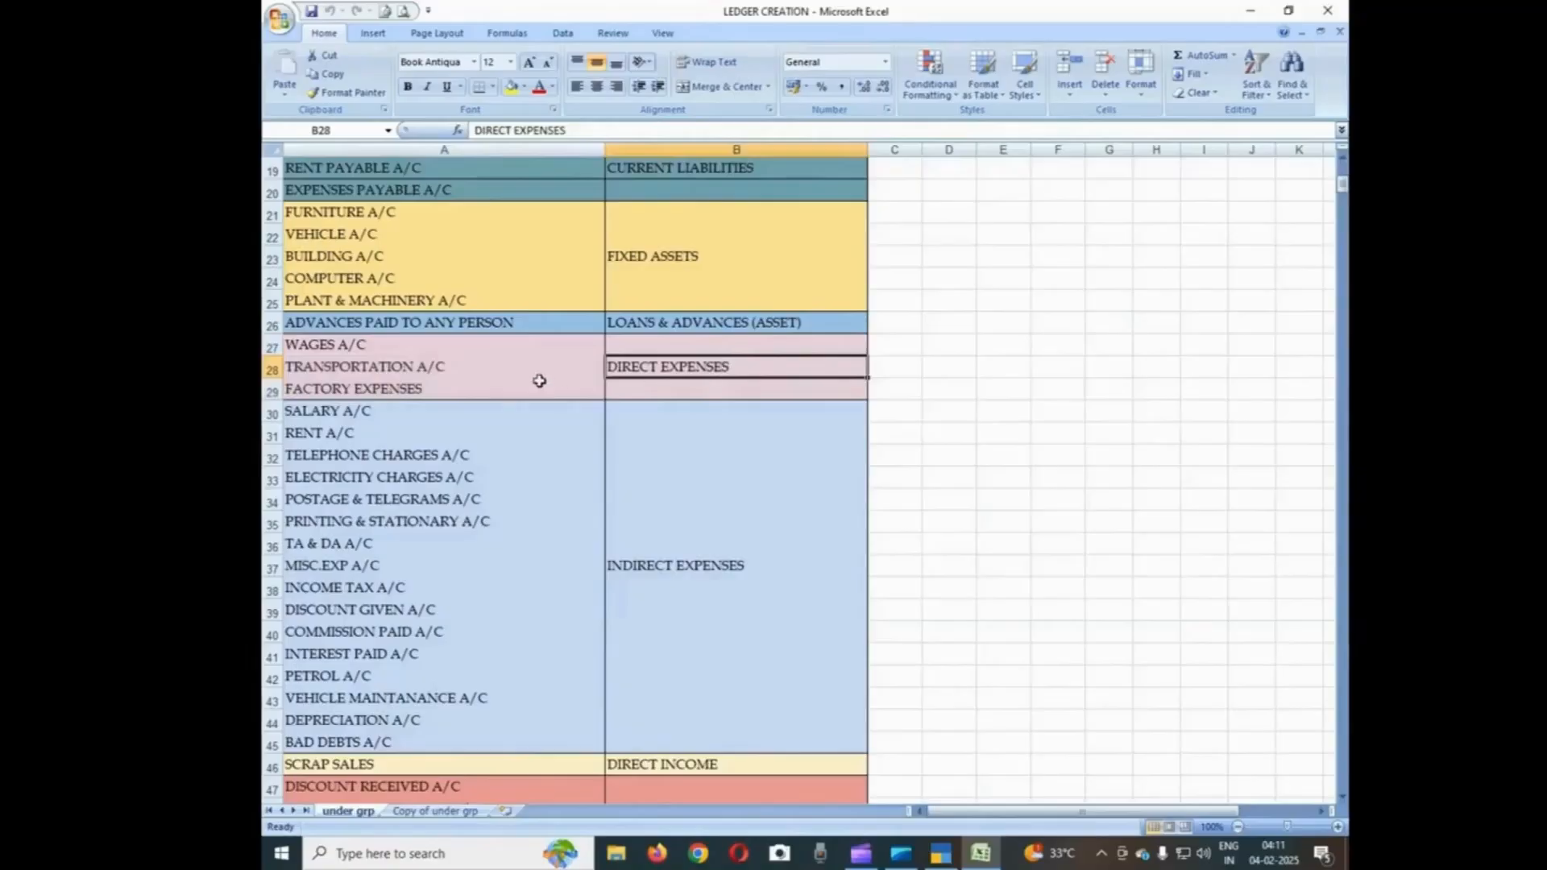
{"action": "left_click_drag", "start_coordinate": [460, 409], "coordinate": [451, 737]}
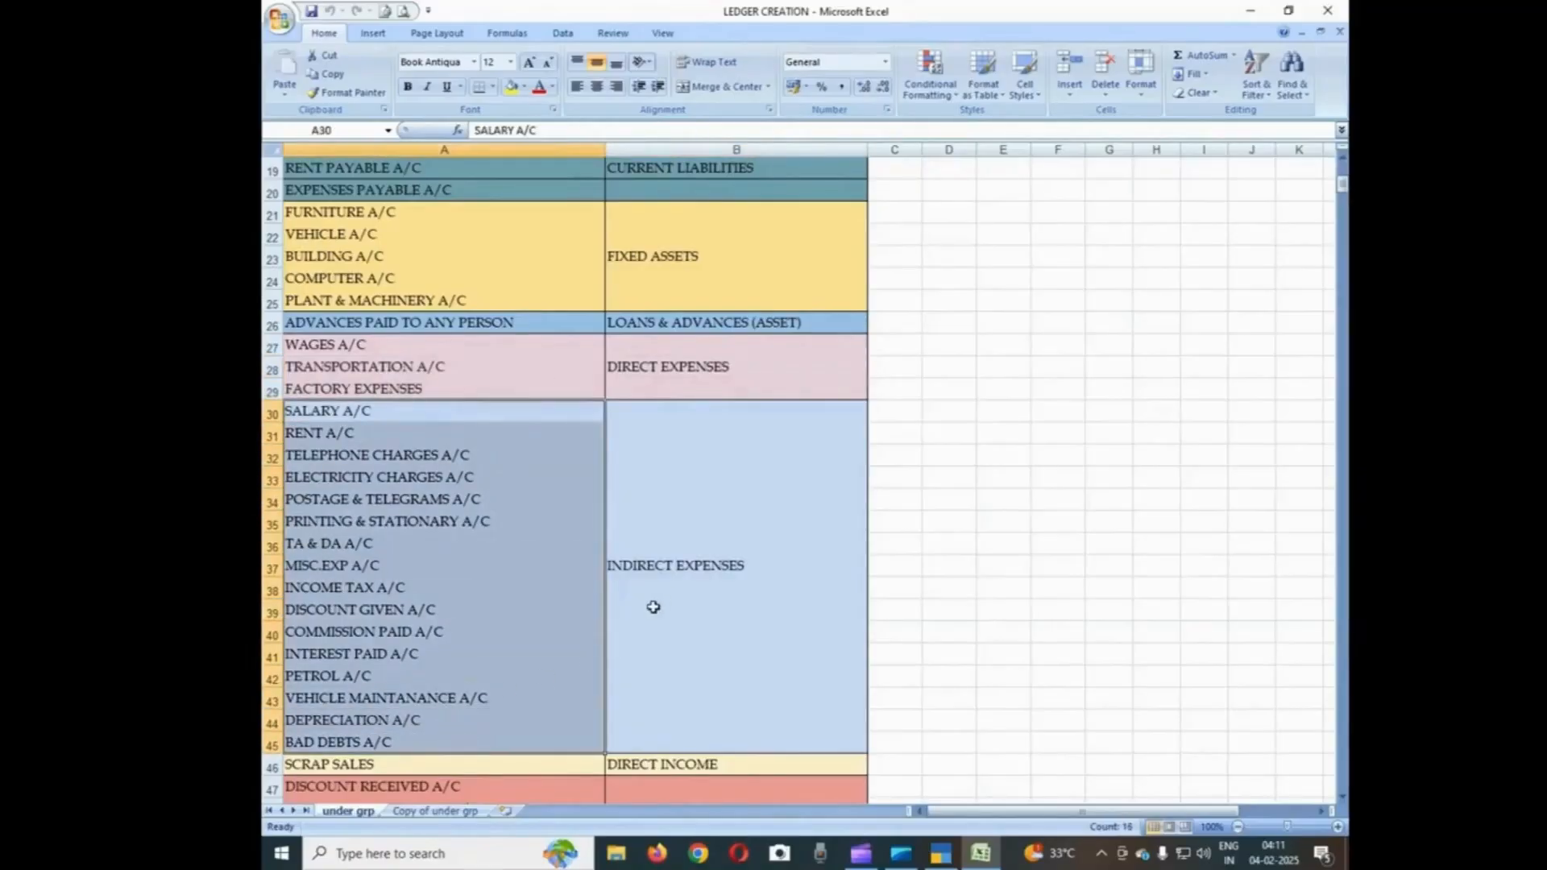
{"action": "left_click", "coordinate": [713, 565]}
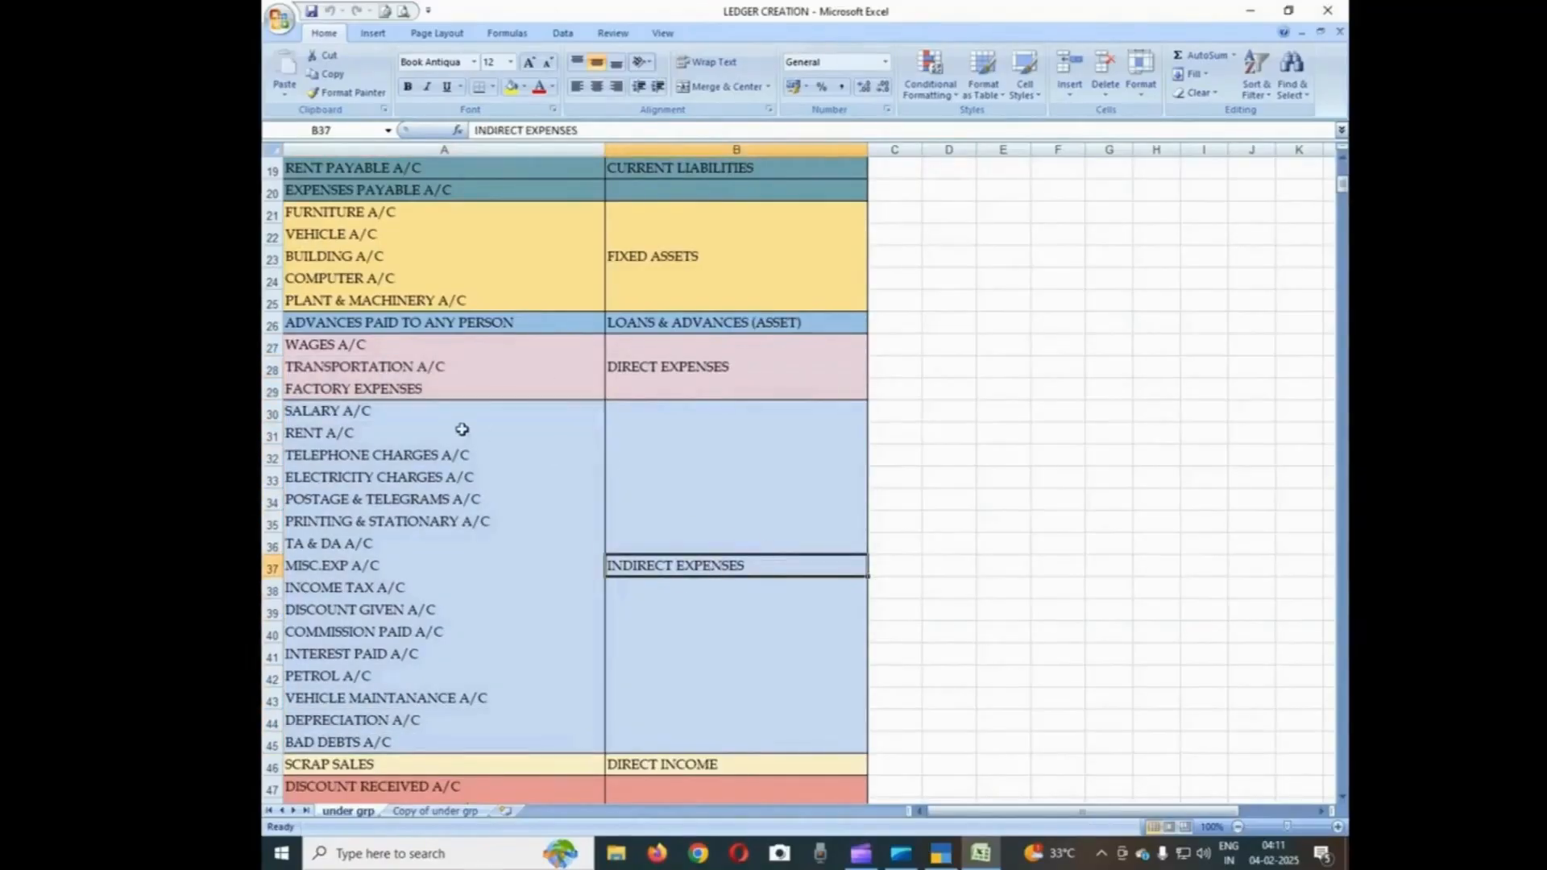
Examine the indirect expense accounts one by one from SALARY A/C down to INCOME TAX A/C
{"action": "left_click", "coordinate": [405, 410]}
{"action": "key", "text": "Down"}
{"action": "key", "text": "Down"}
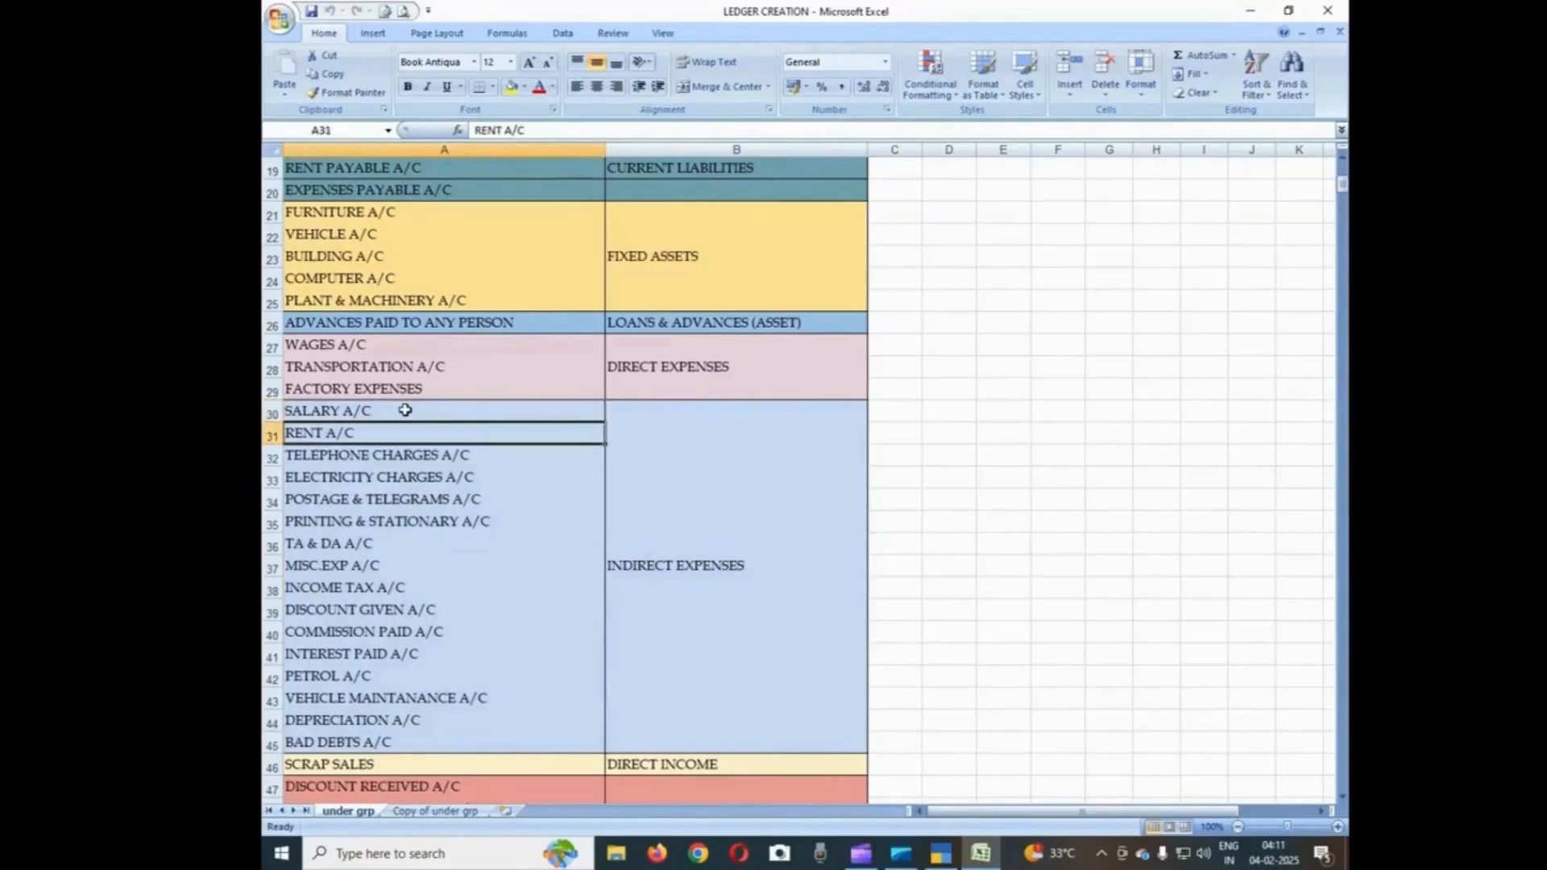
{"action": "key", "text": "Down"}
{"action": "key", "text": "Down"}
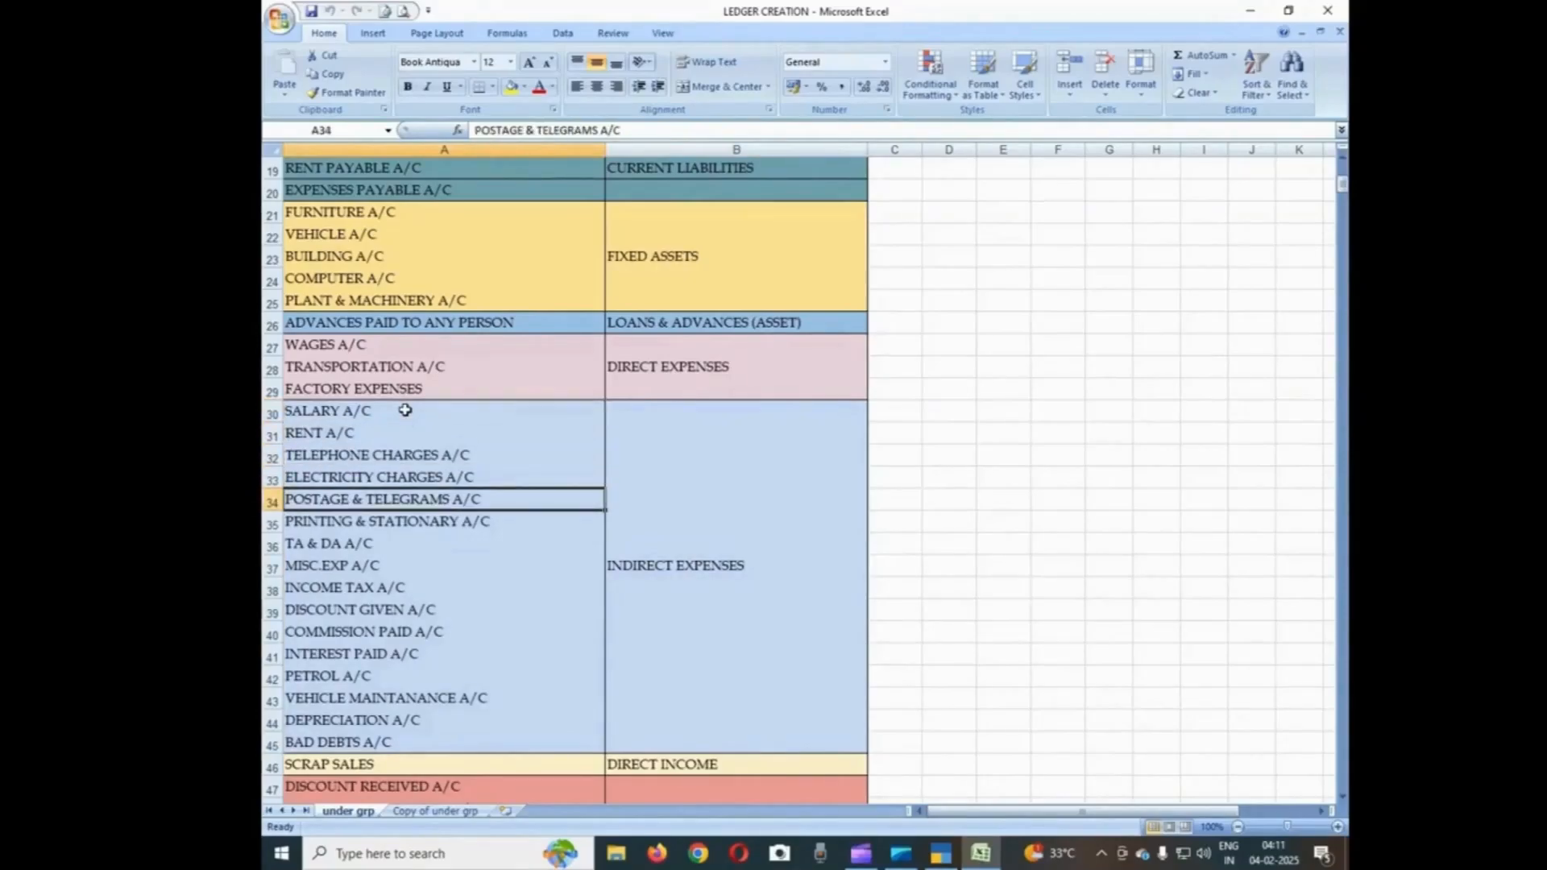
{"action": "key", "text": "Down"}
{"action": "key", "text": "Down"}
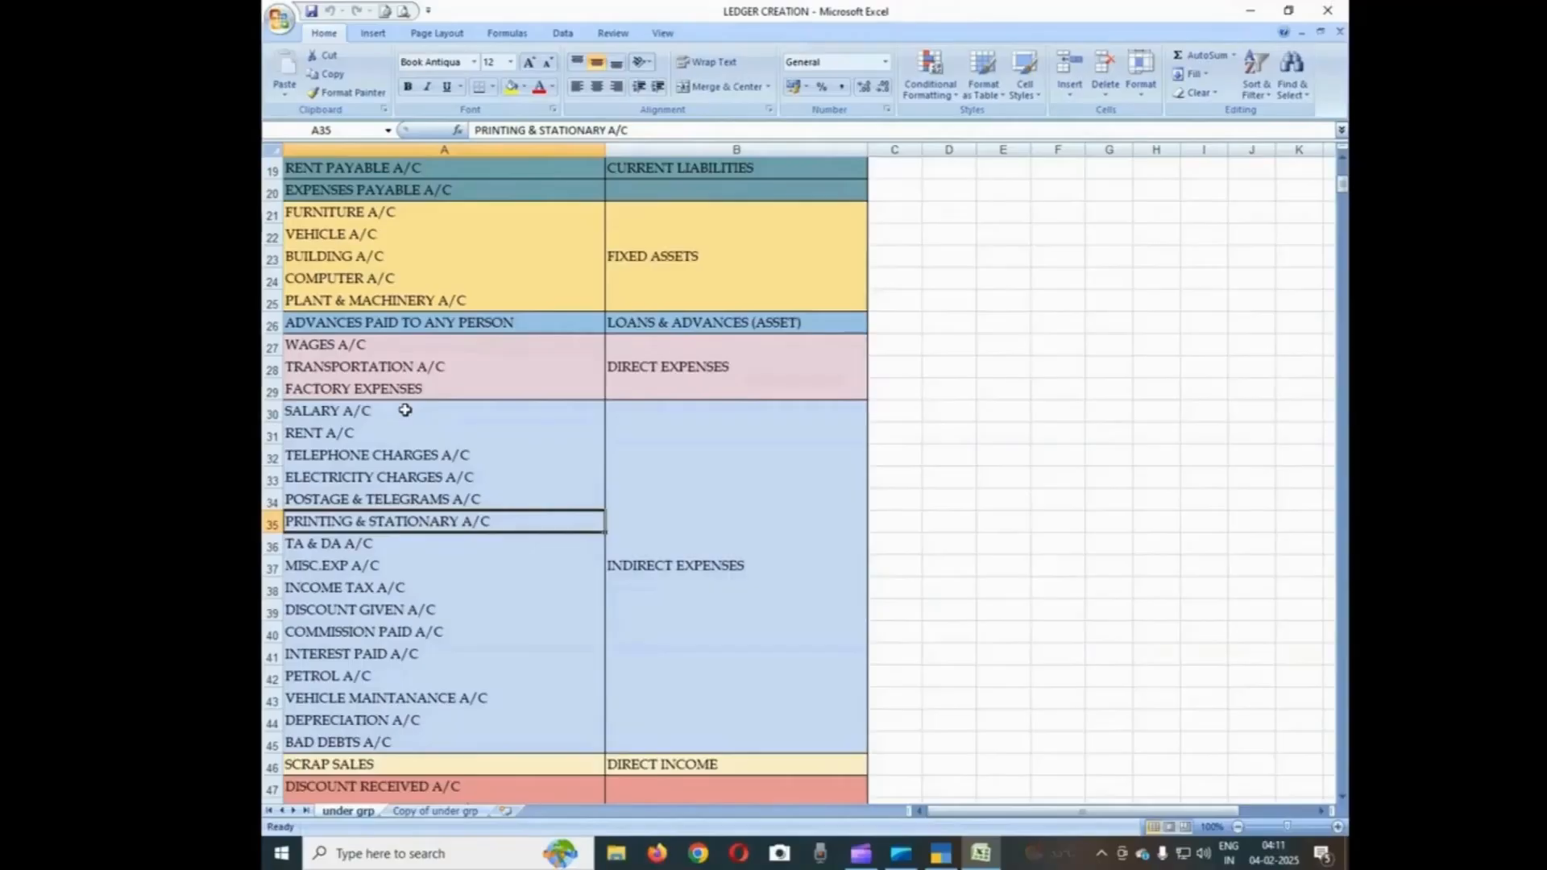
{"action": "key", "text": "Down"}
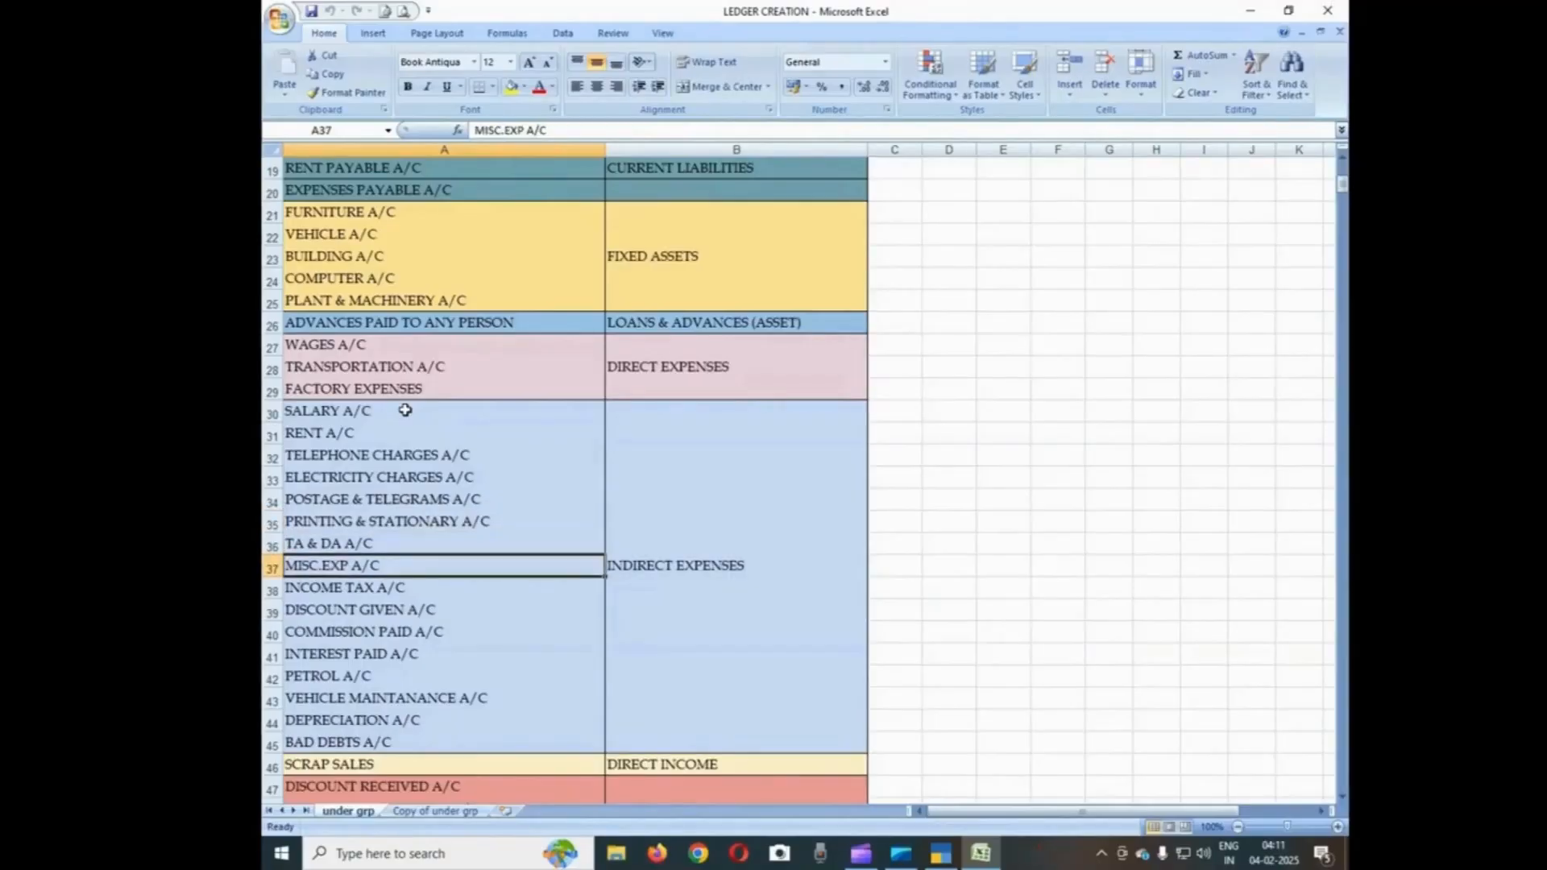
{"action": "key", "text": "Down"}
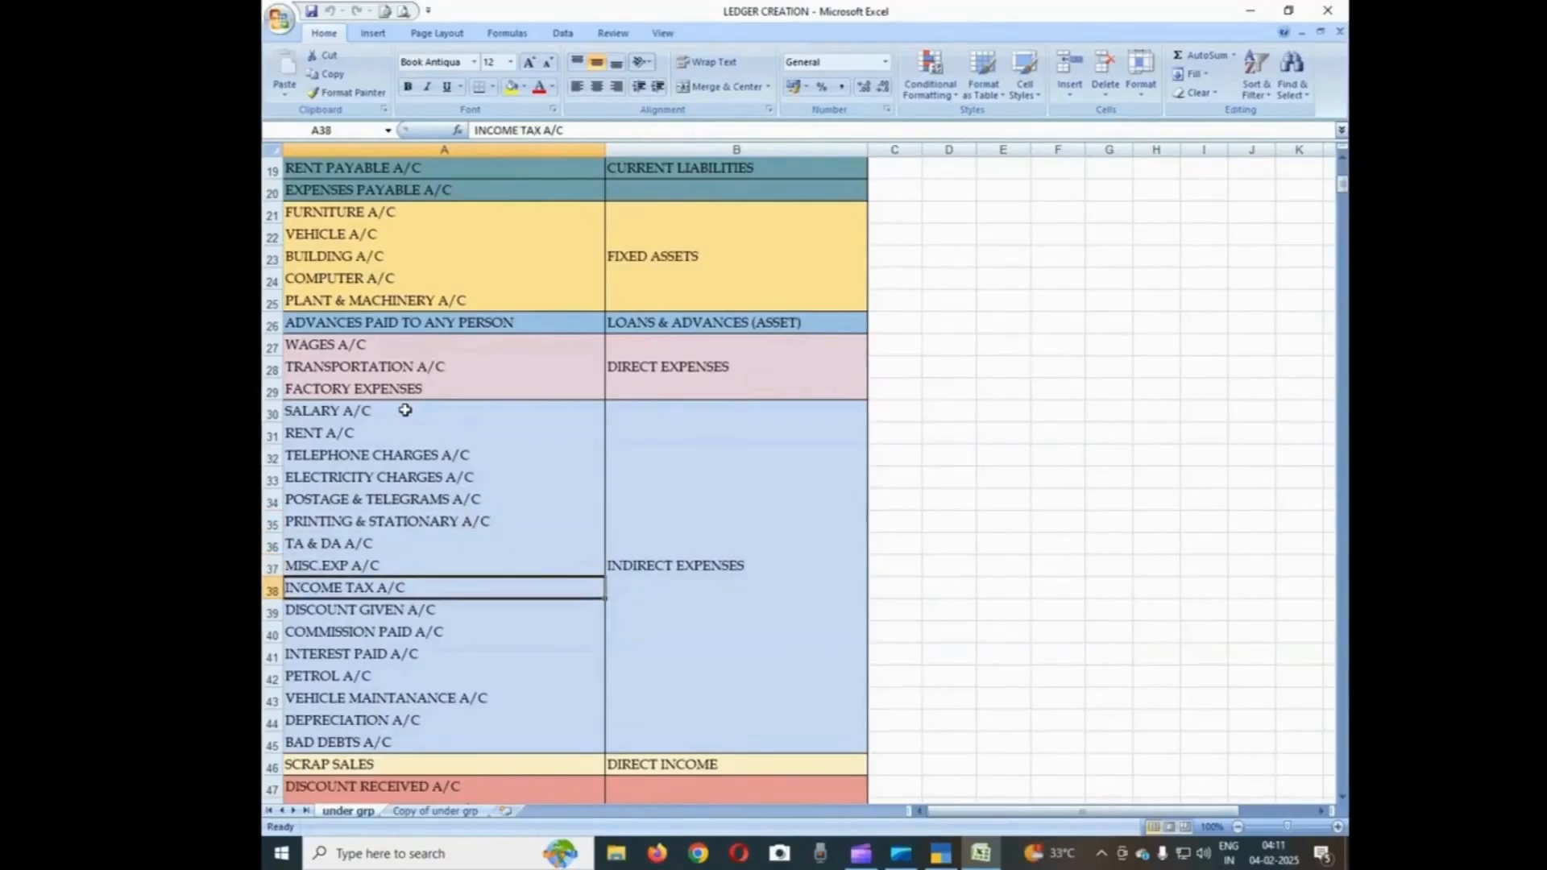
Compare MISC.EXP A/C with INCOME TAX A/C and examine the discount given, commission paid and interest paid accounts
{"action": "key", "text": "Up"}
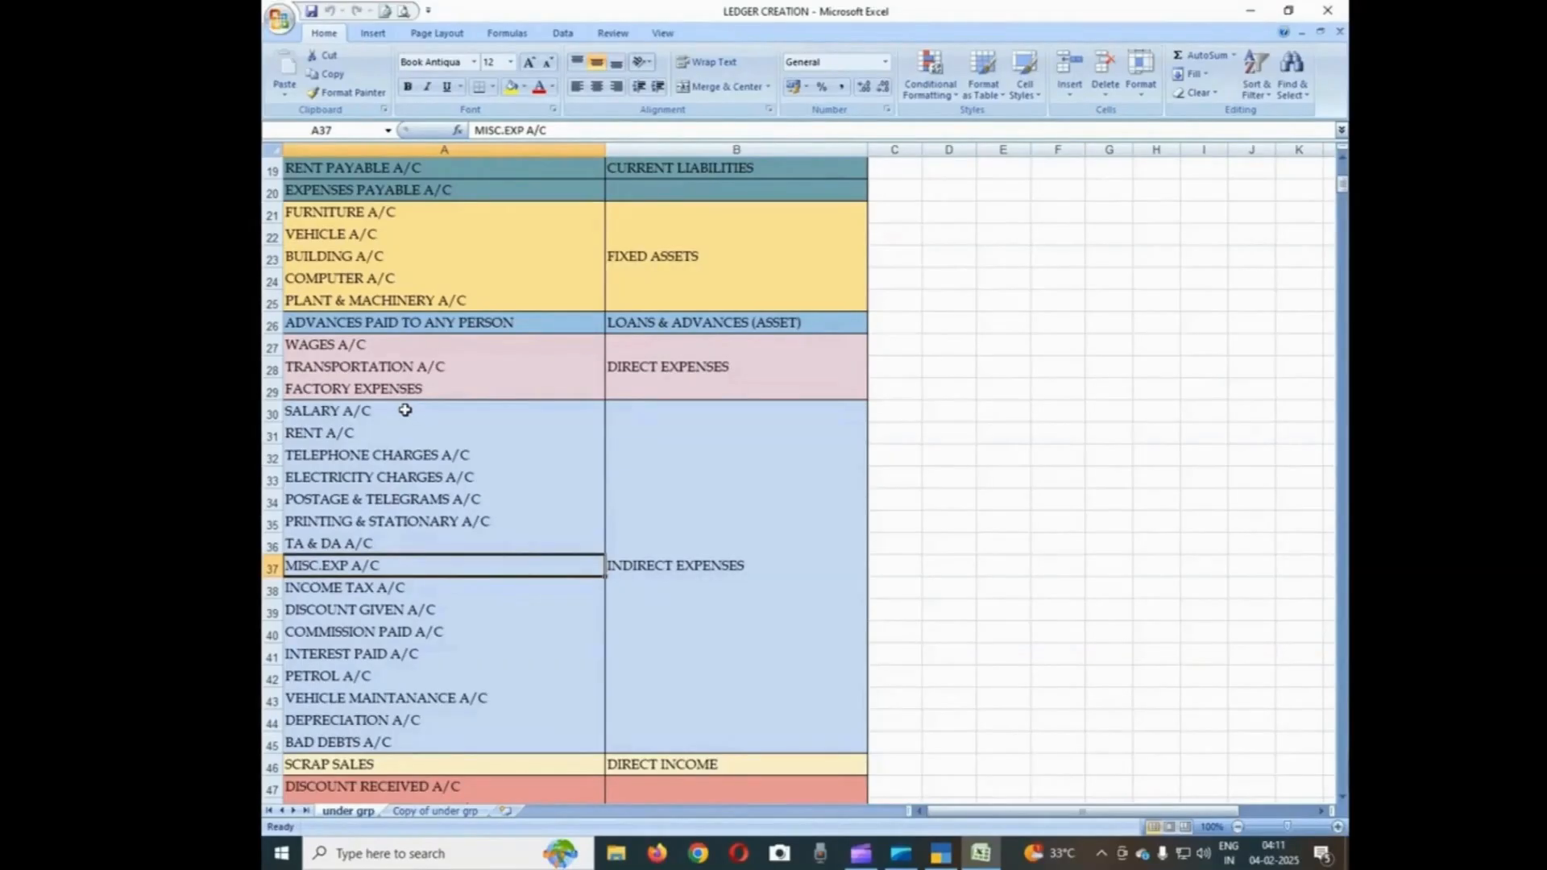
{"action": "key", "text": "Down"}
{"action": "key", "text": "Up"}
{"action": "key", "text": "Down"}
{"action": "key", "text": "Down"}
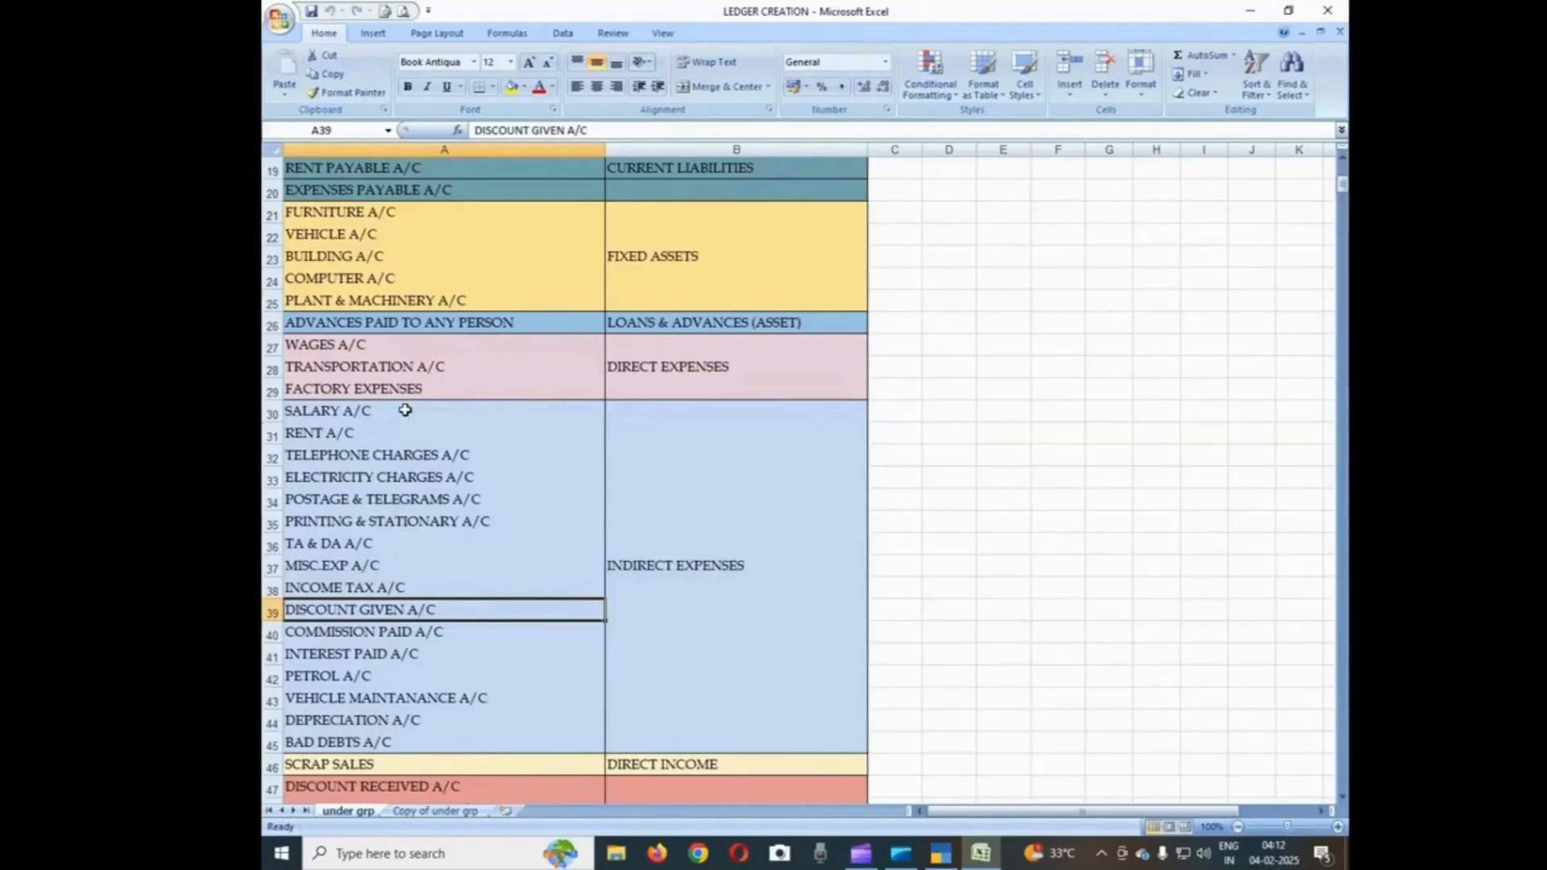
{"action": "key", "text": "Down"}
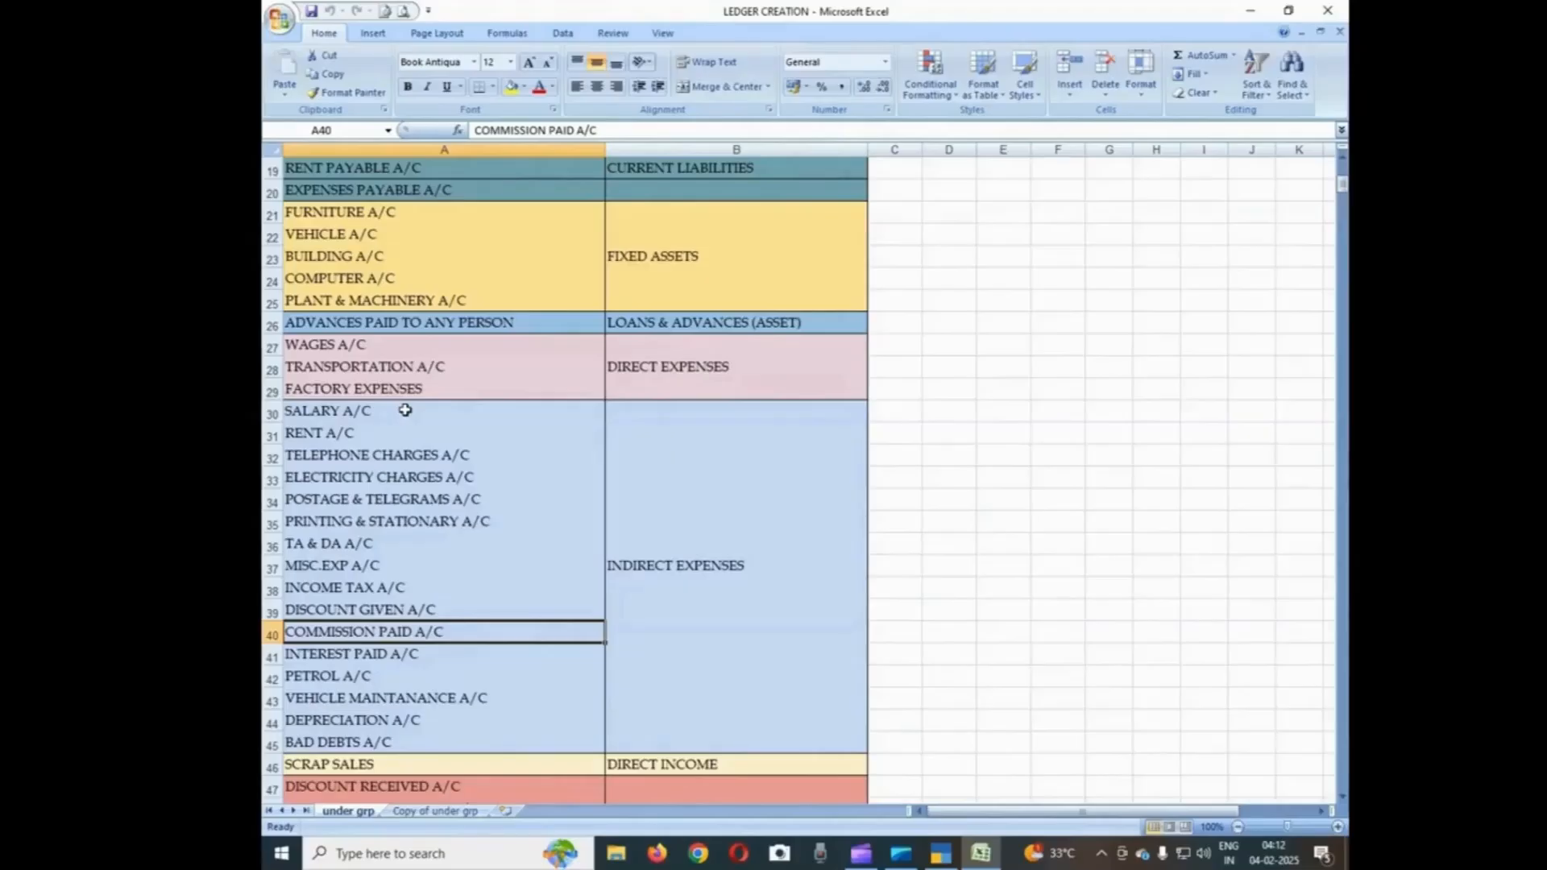
{"action": "key", "text": "Down"}
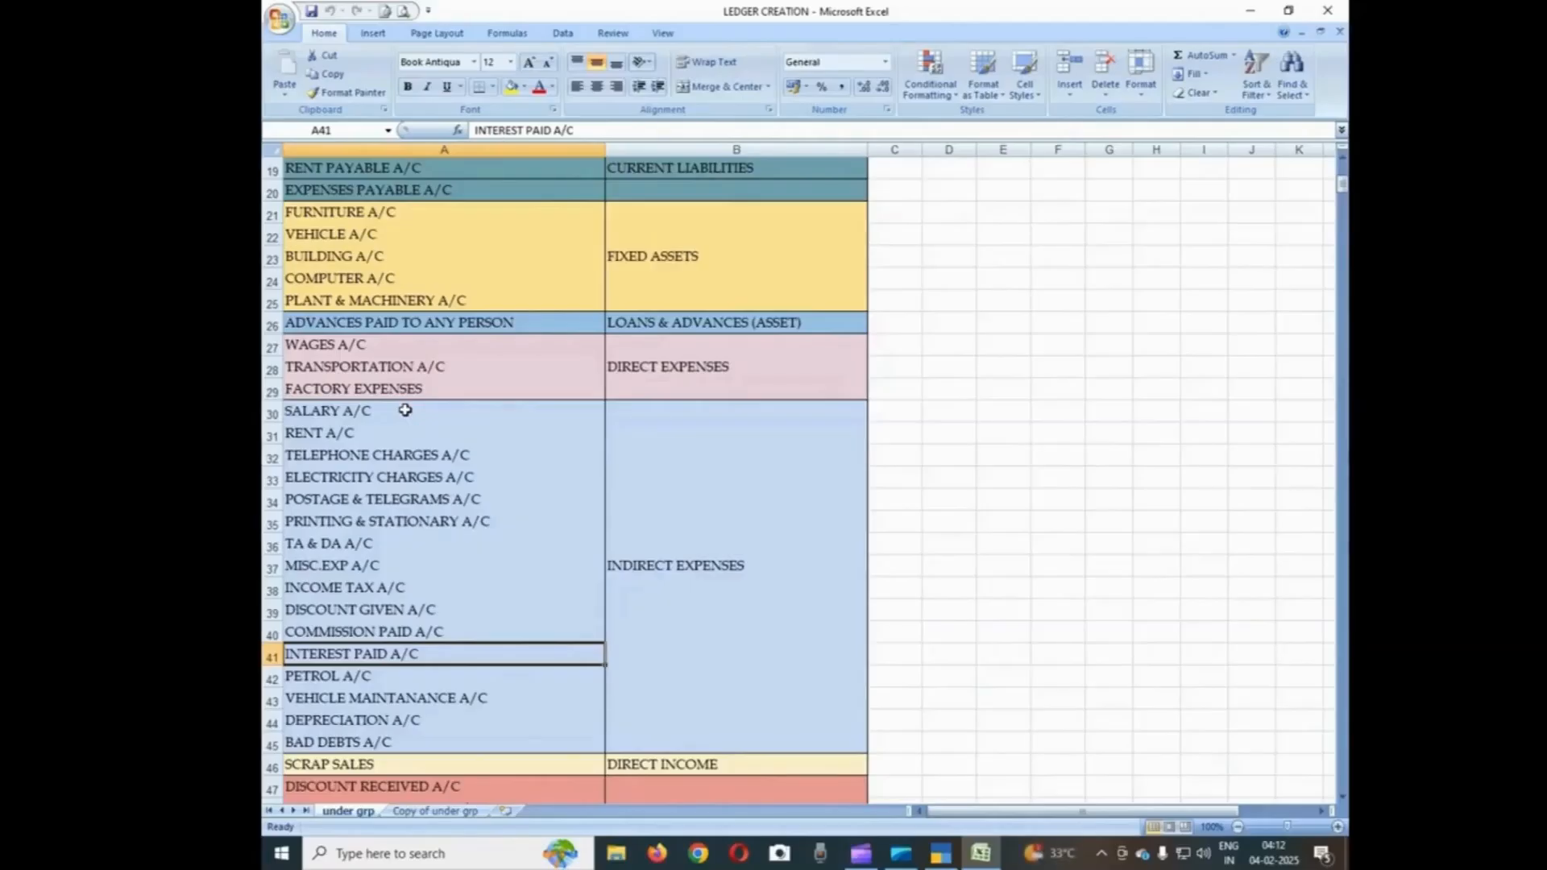
Check the UNDER GROUP cells beside the COMMISSION PAID A/C and INTEREST PAID A/C rows
{"action": "key", "text": "Right"}
{"action": "key", "text": "Up"}
{"action": "key", "text": "Up"}
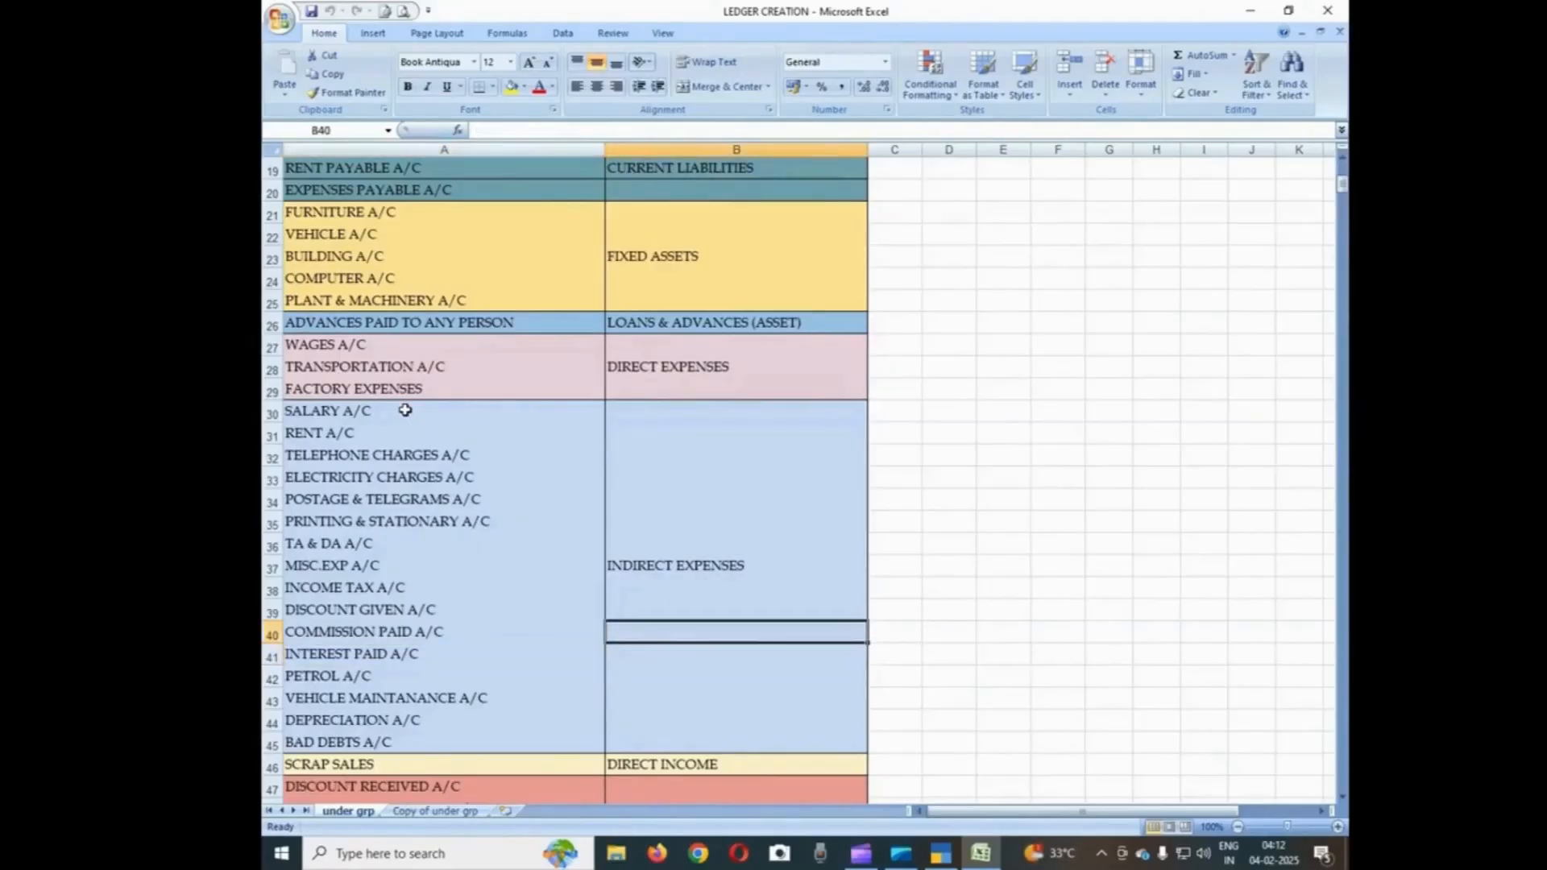
{"action": "key", "text": "Left"}
{"action": "key", "text": "Down"}
{"action": "key", "text": "Down"}
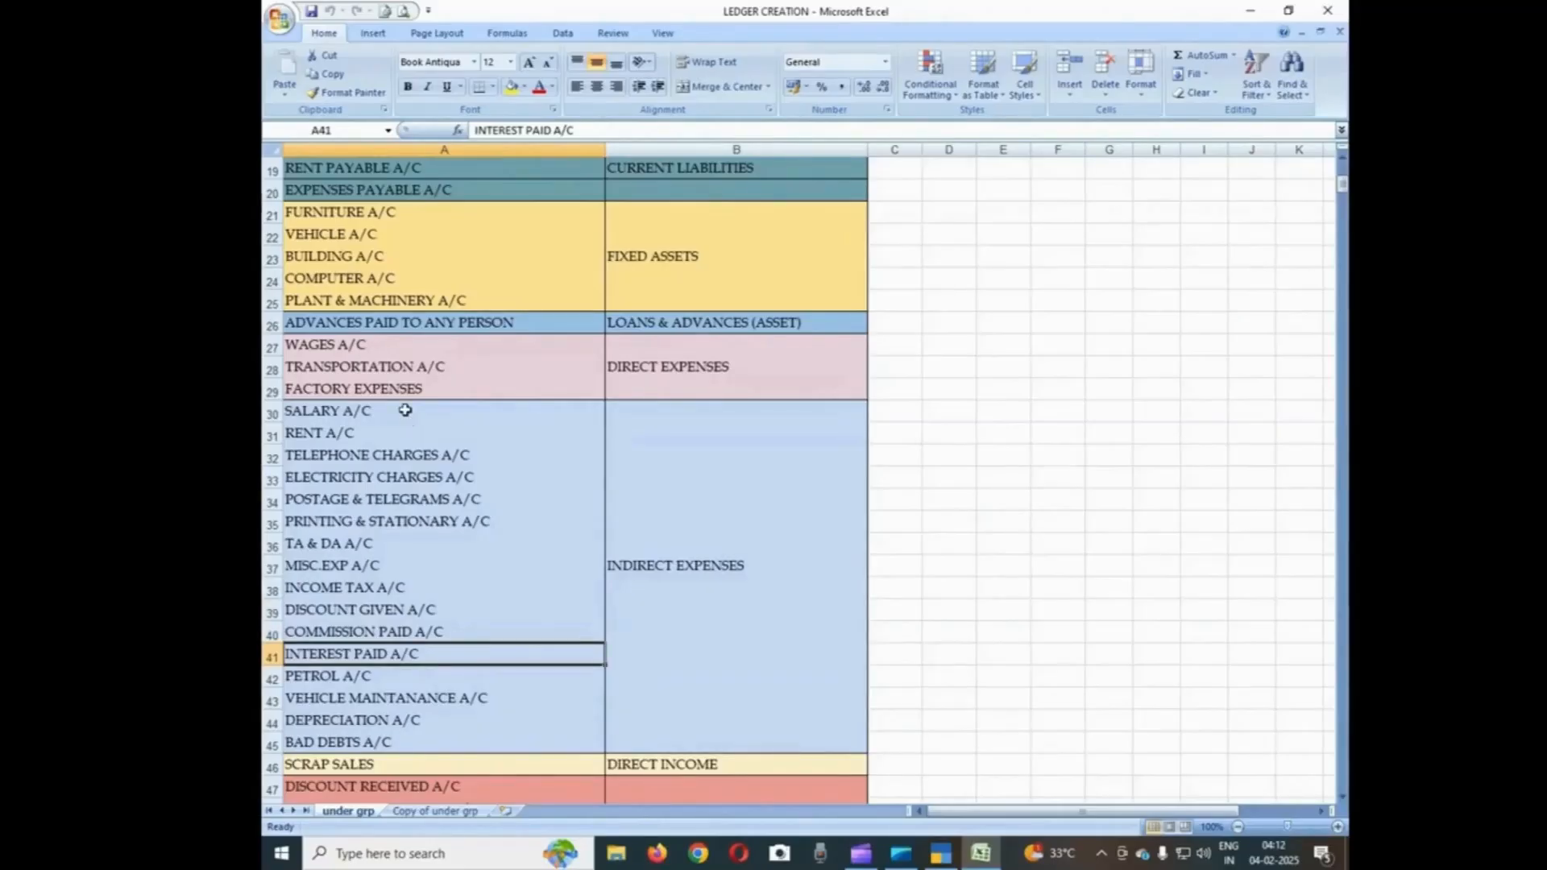
Examine the petrol, vehicle maintenance, depreciation and bad debts accounts individually
{"action": "key", "text": "Down"}
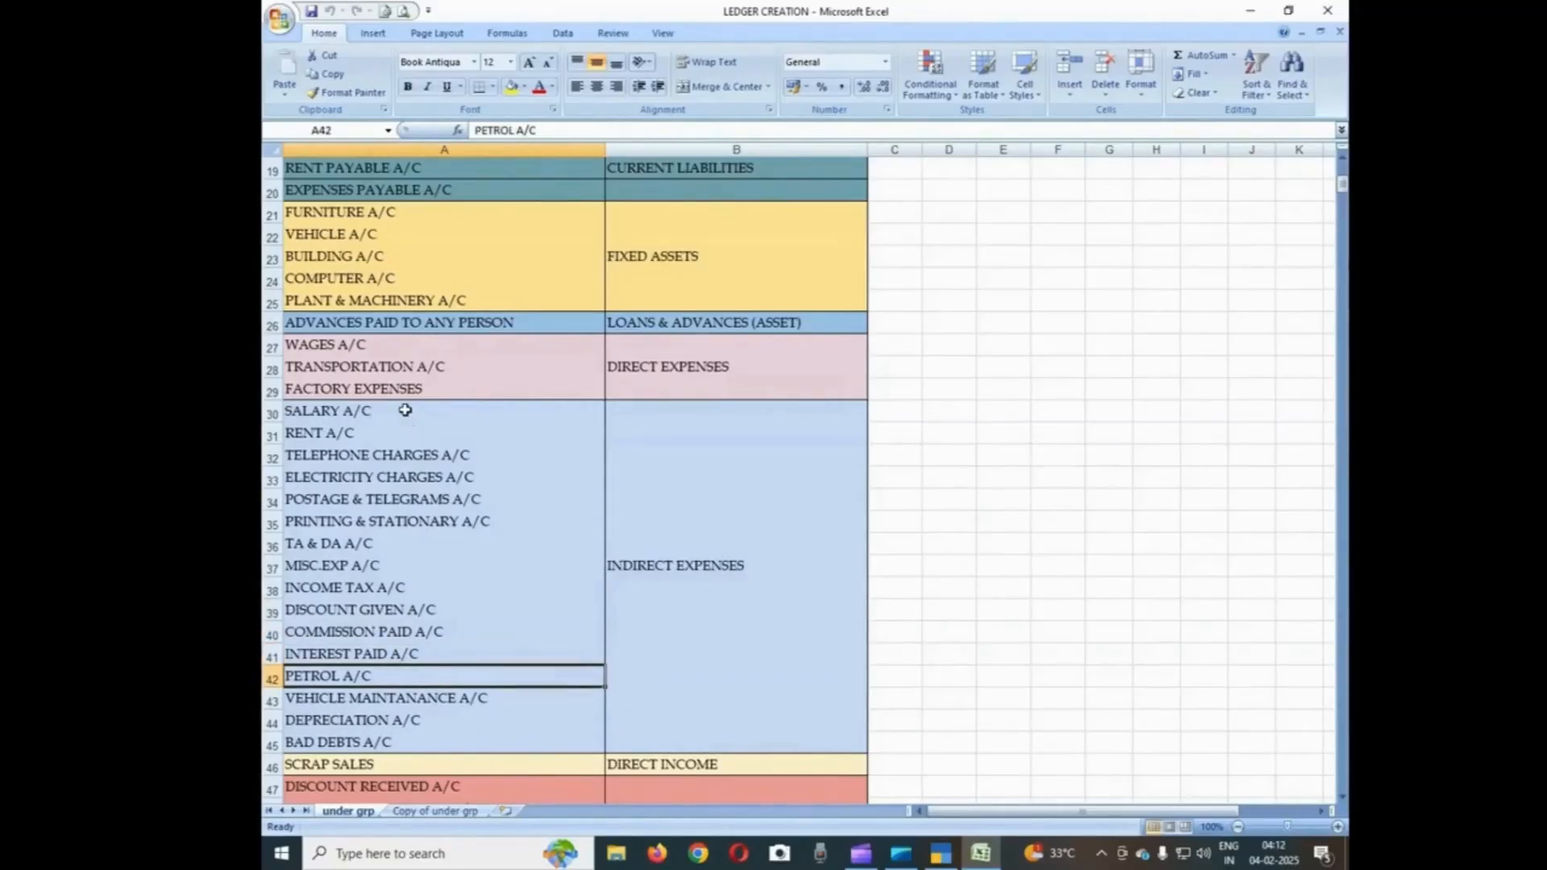
{"action": "key", "text": "Down"}
{"action": "key", "text": "Down"}
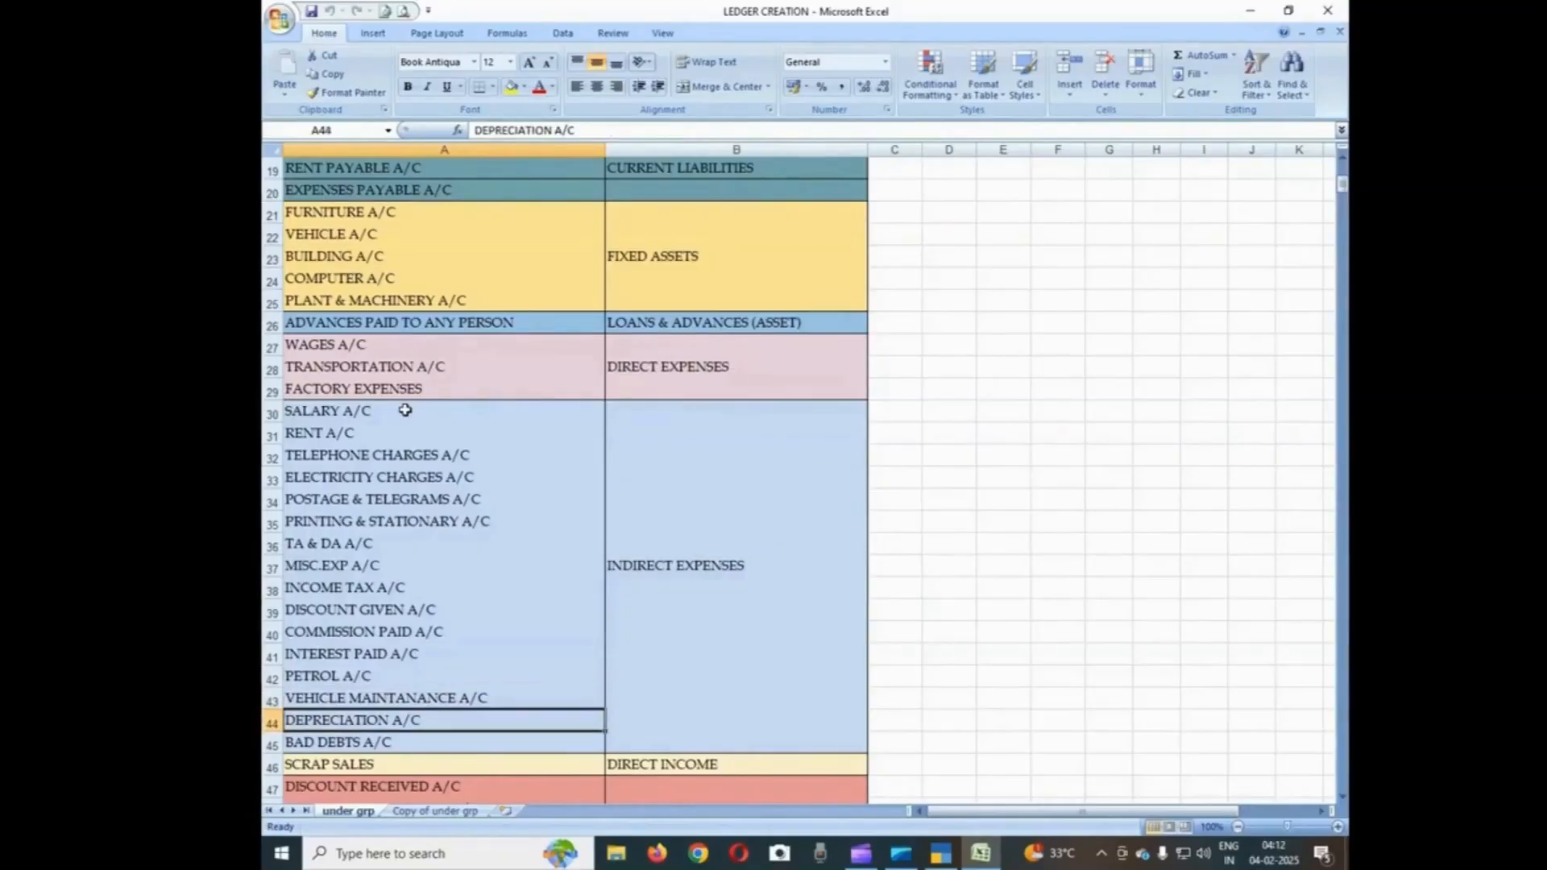
{"action": "key", "text": "Down"}
{"action": "key", "text": "Up"}
{"action": "key", "text": "Down"}
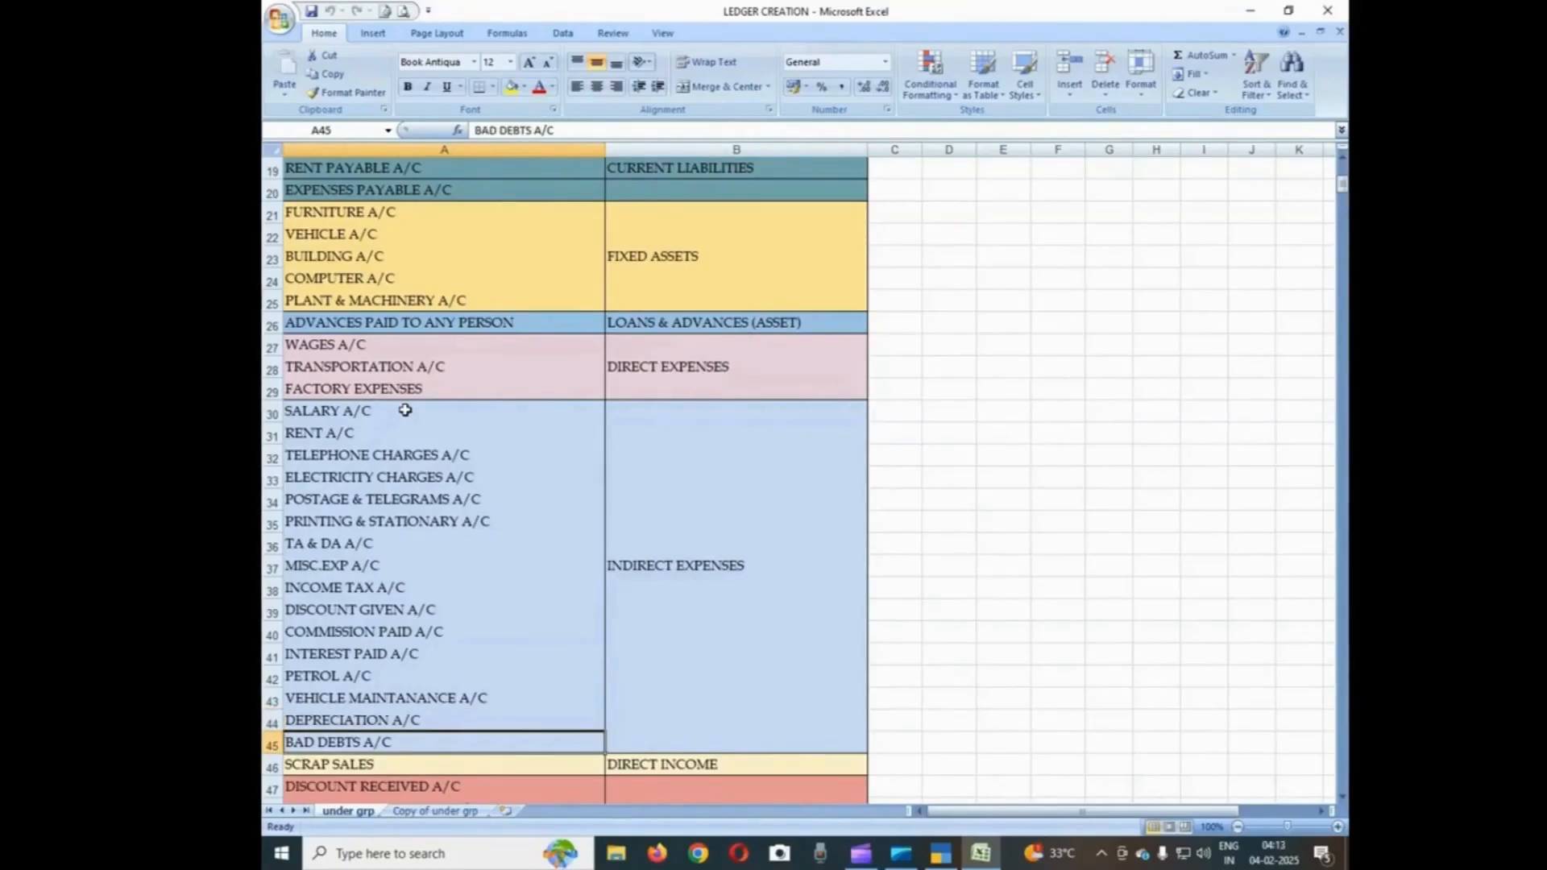
Check the UNDER GROUP cells from the BAD DEBTS A/C row upward toward the INDIRECT EXPENSES entry
{"action": "key", "text": "Right"}
{"action": "key", "text": "Up"}
{"action": "key", "text": "Up"}
{"action": "key", "text": "Up"}
{"action": "key", "text": "Up"}
{"action": "key", "text": "Up"}
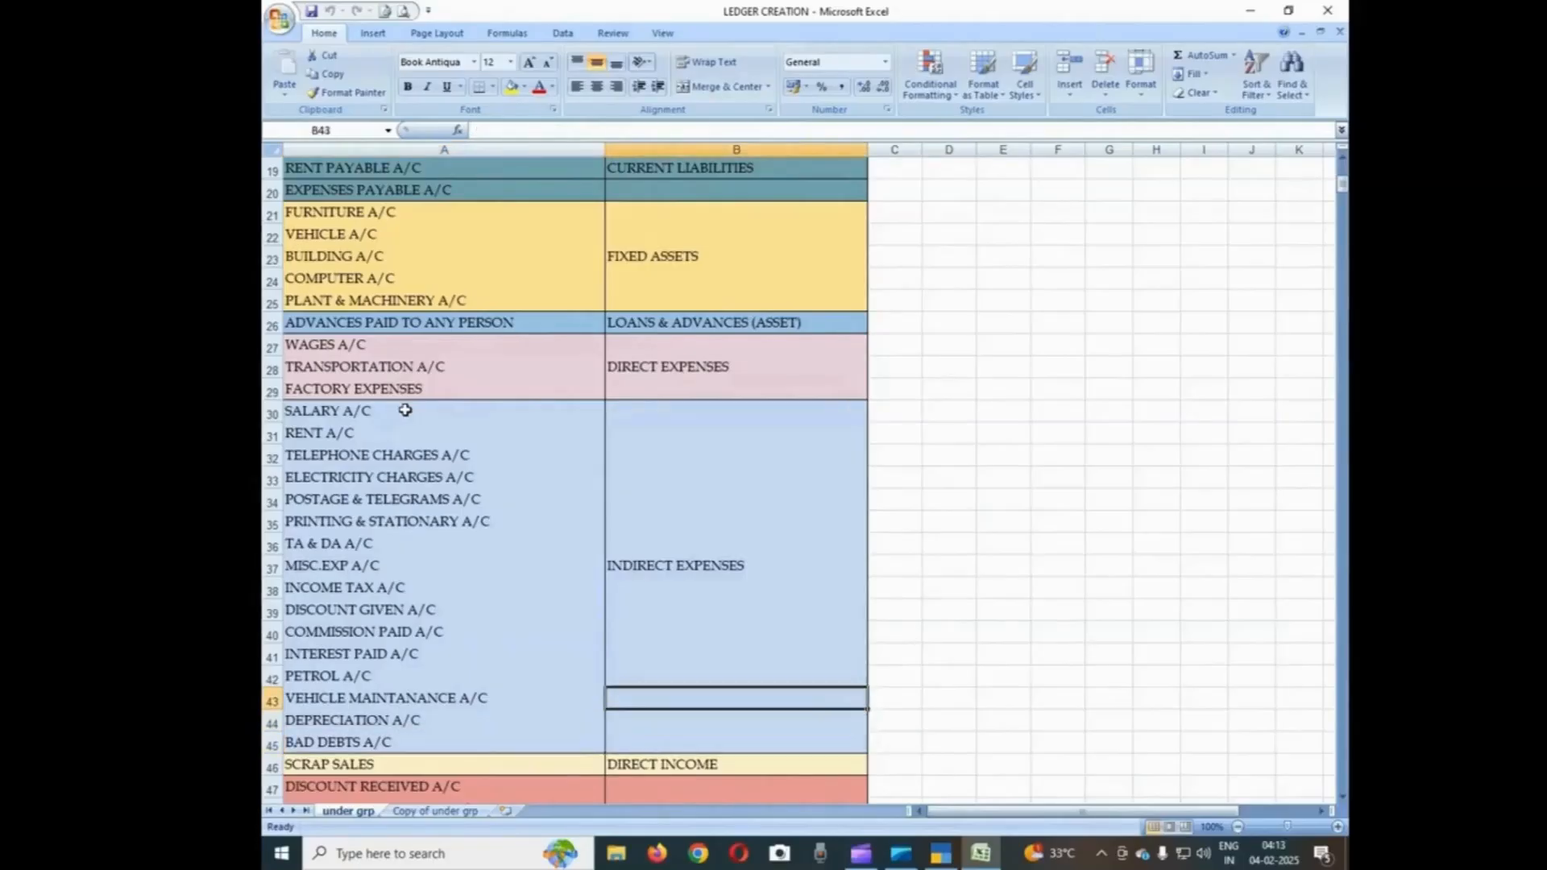
{"action": "key", "text": "Up"}
{"action": "key", "text": "Up"}
Examine the SCRAP SALES row and the UNDER GROUP entry beside it
{"action": "scroll", "coordinate": [405, 410], "scroll_direction": "down", "scroll_amount": 3}
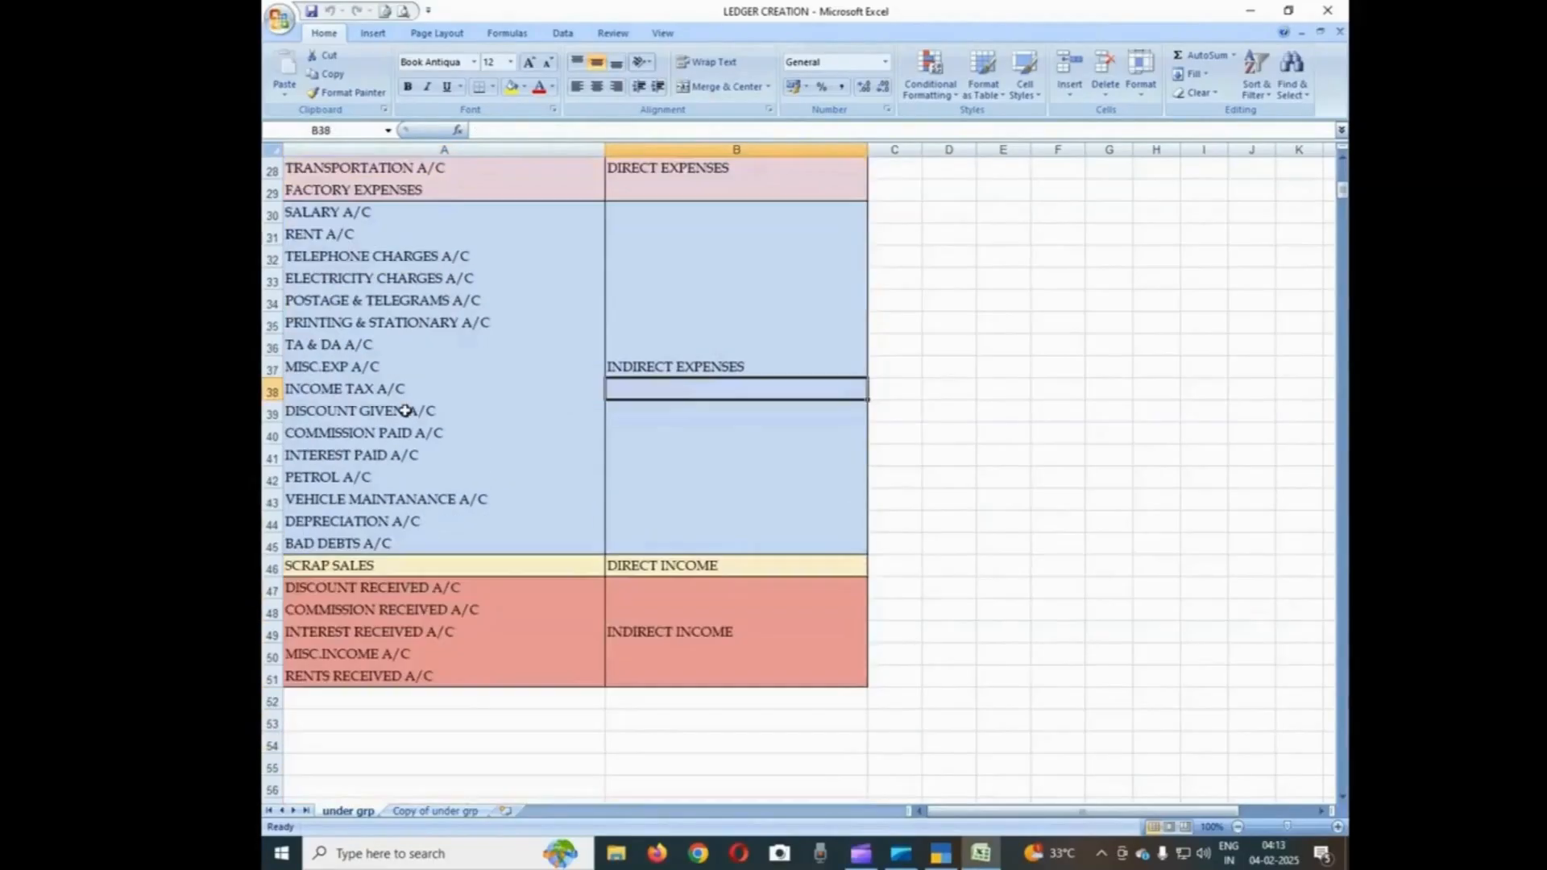
{"action": "left_click", "coordinate": [387, 566]}
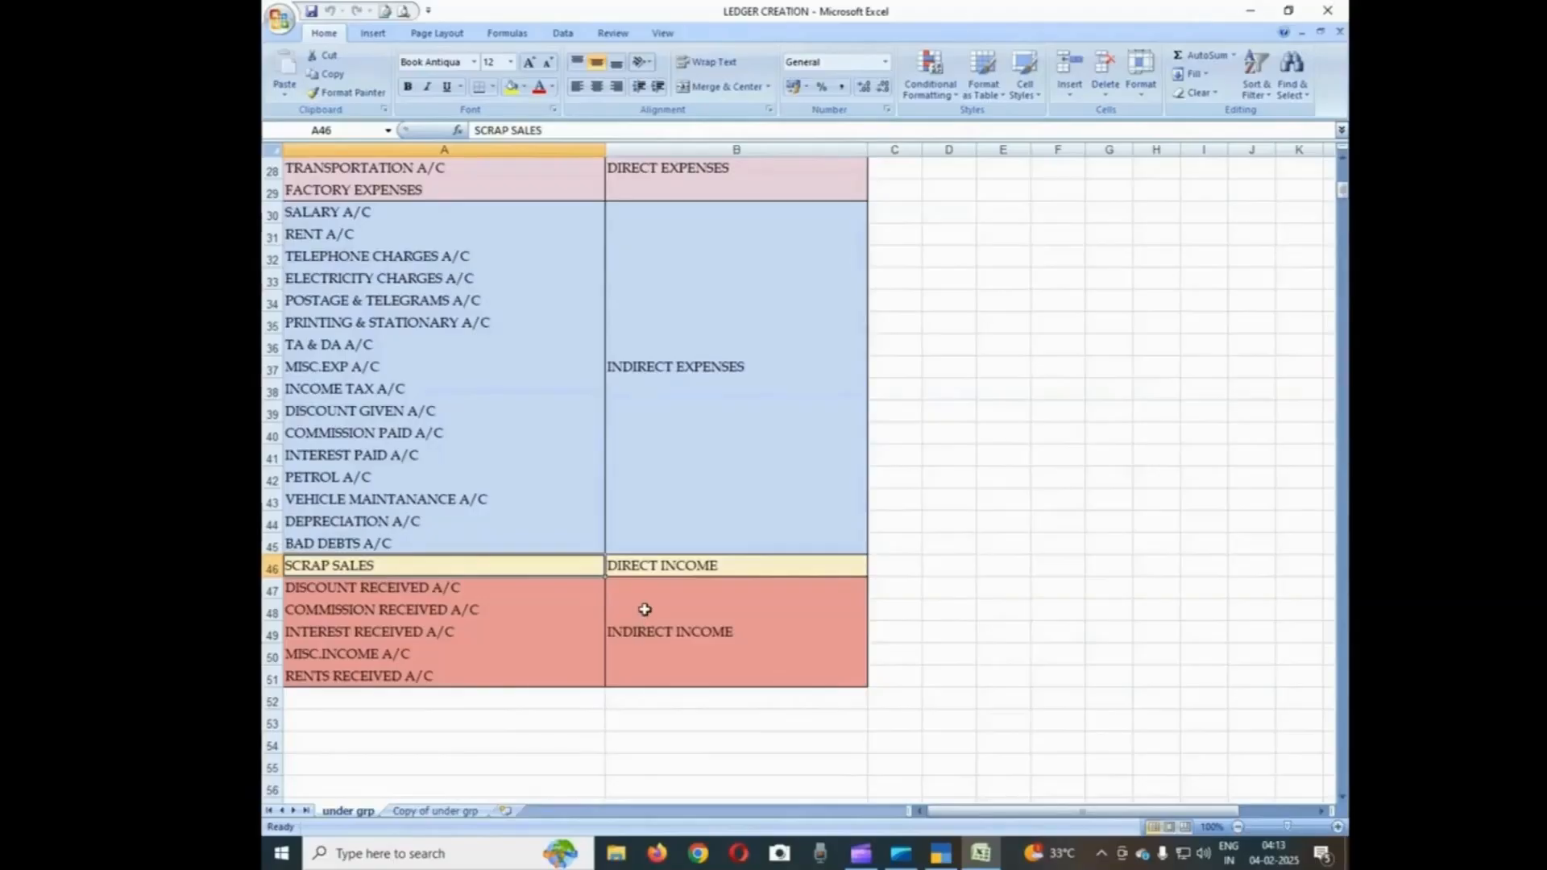
{"action": "key", "text": "Right"}
{"action": "key", "text": "Left"}
Examine the income accounts from DISCOUNT RECEIVED A/C to RENTS RECEIVED A/C and the UNDER GROUP entry that covers them
{"action": "key", "text": "Down"}
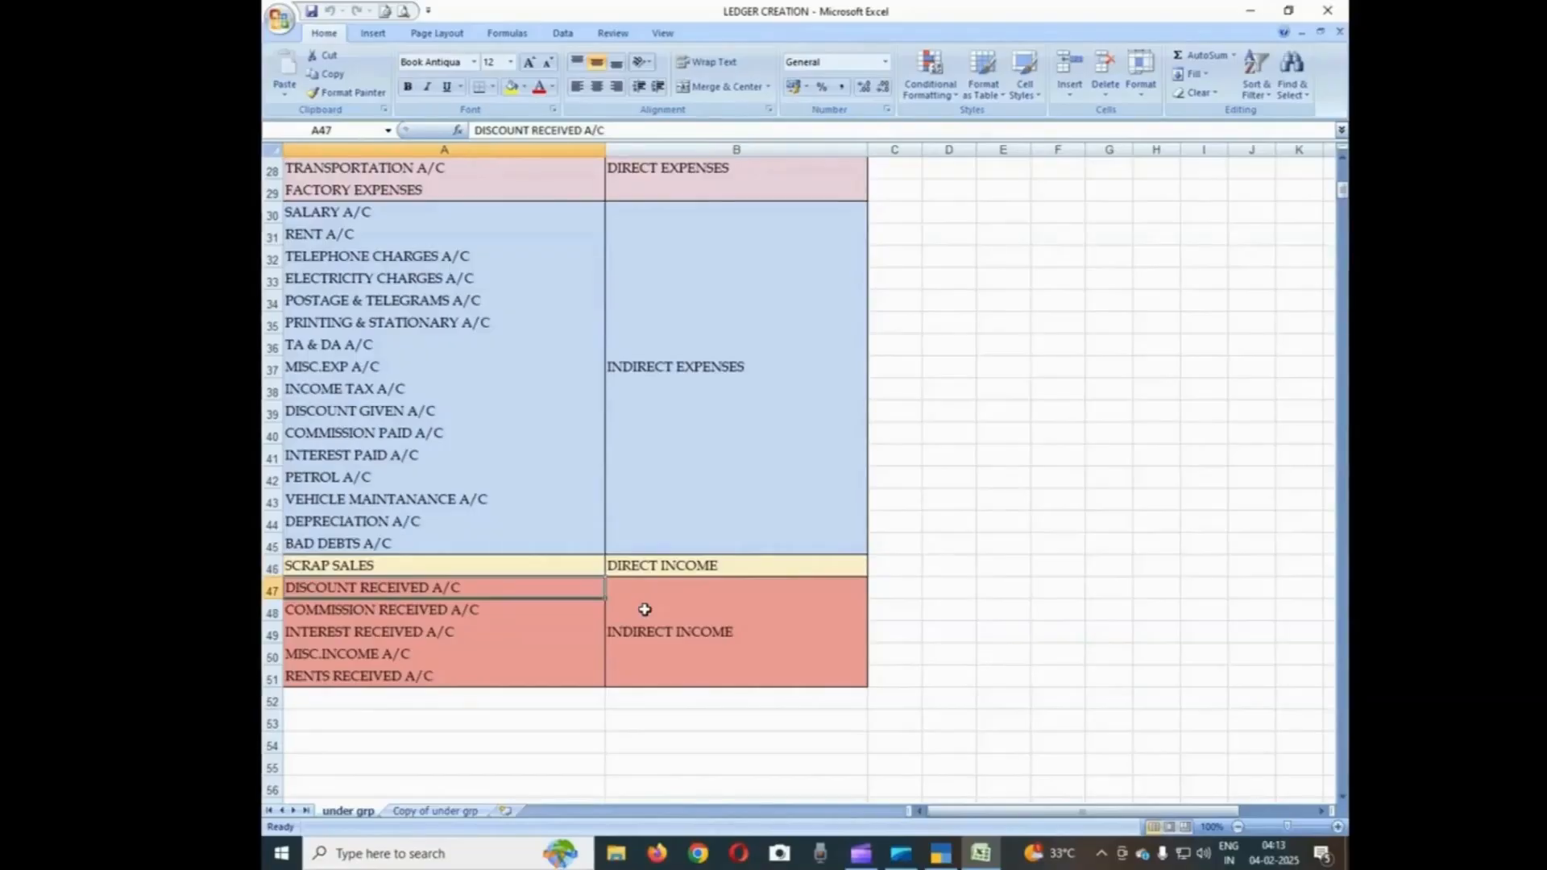
{"action": "key", "text": "Down"}
{"action": "key", "text": "Down"}
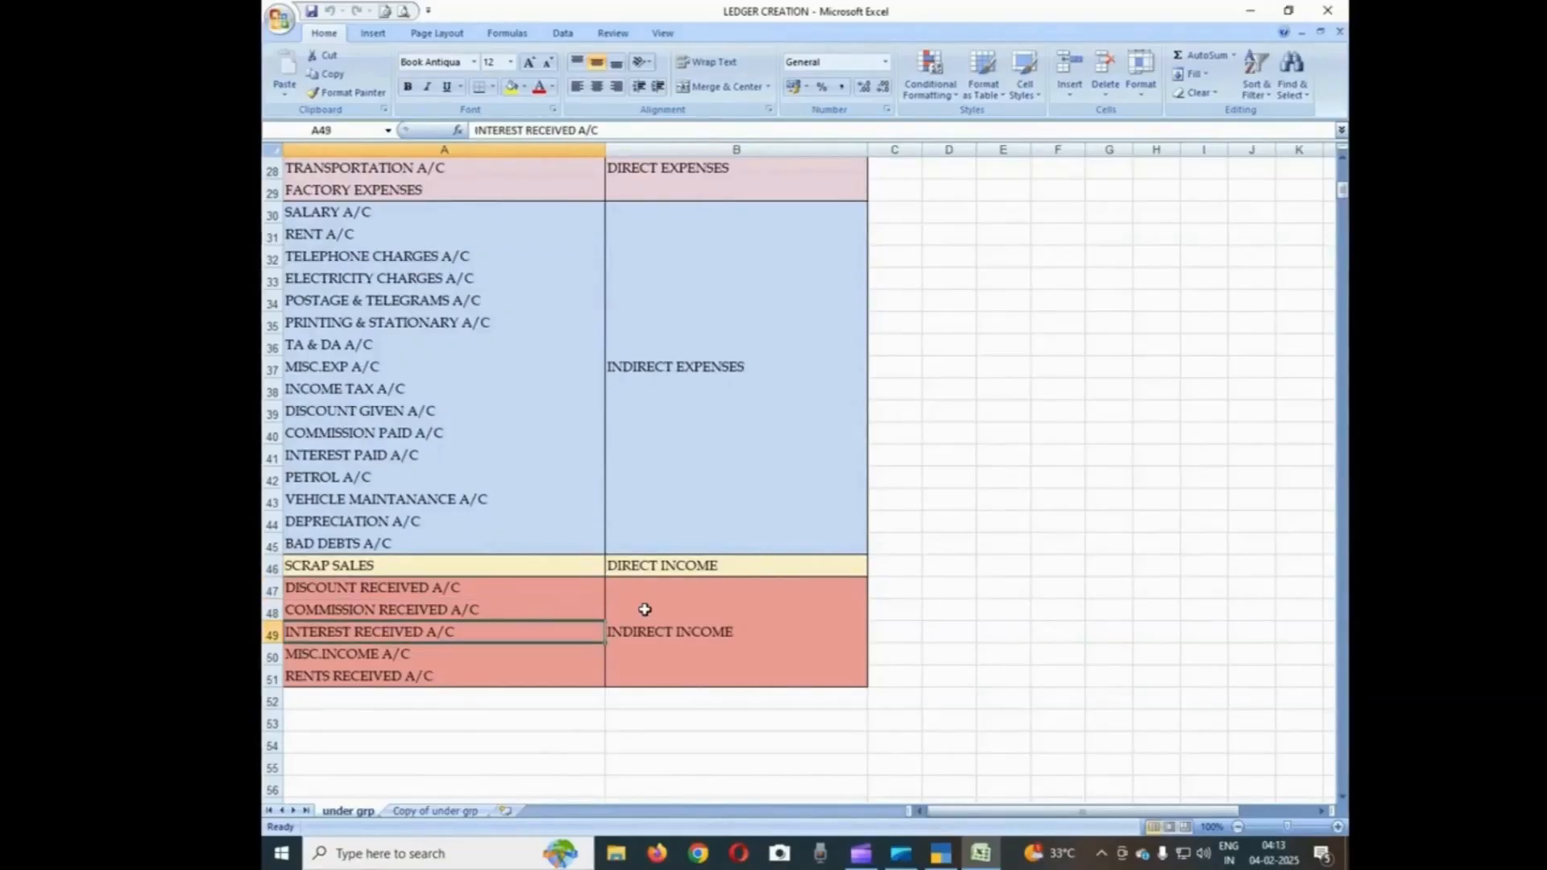
{"action": "key", "text": "Down"}
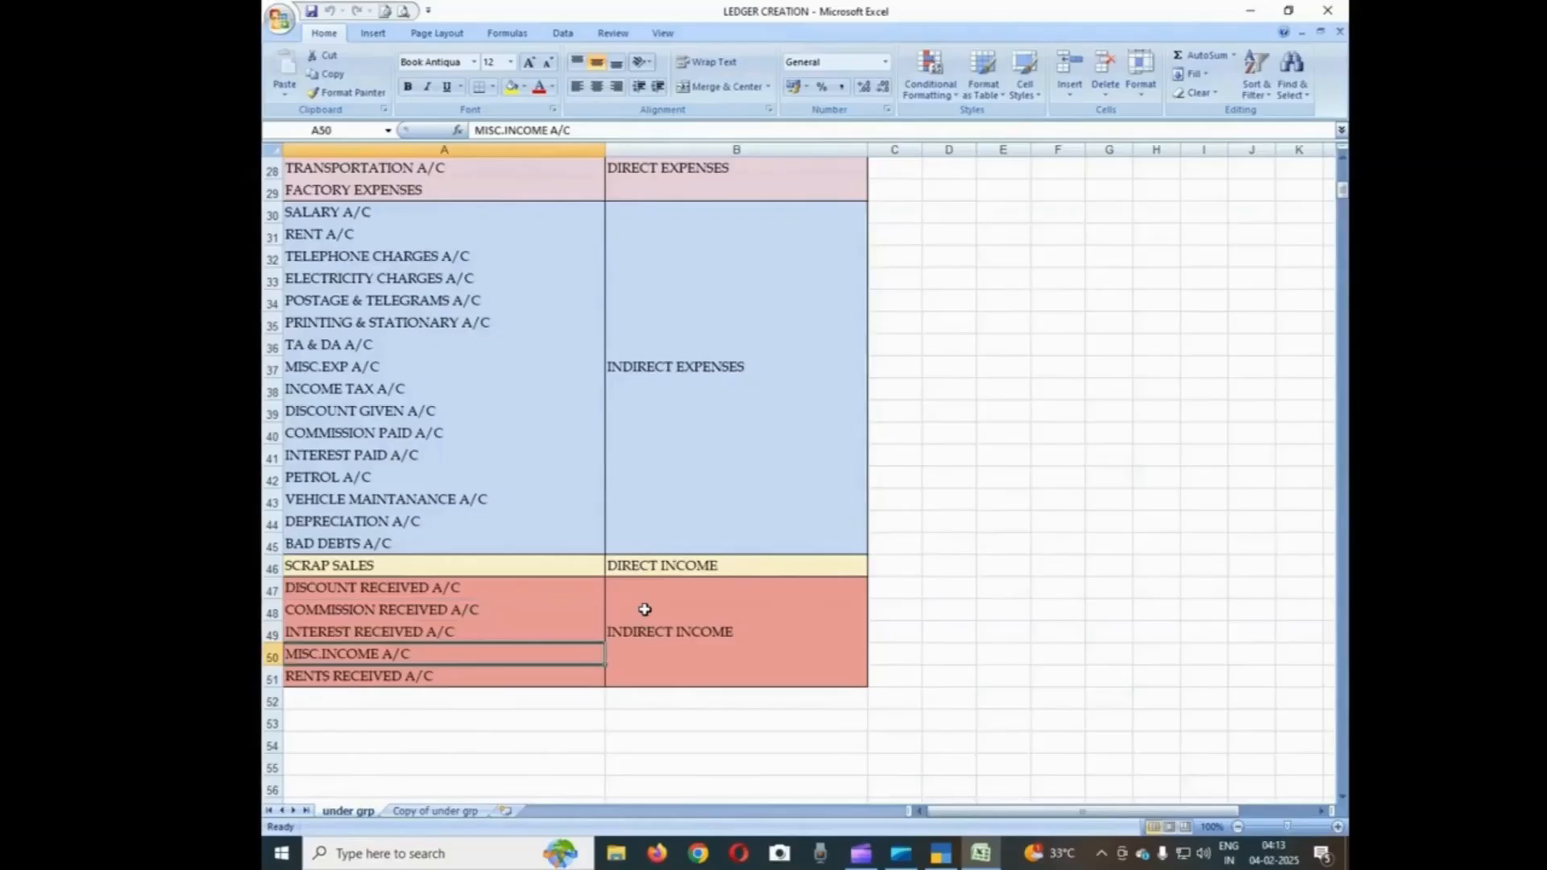
{"action": "key", "text": "Down"}
{"action": "key", "text": "Right"}
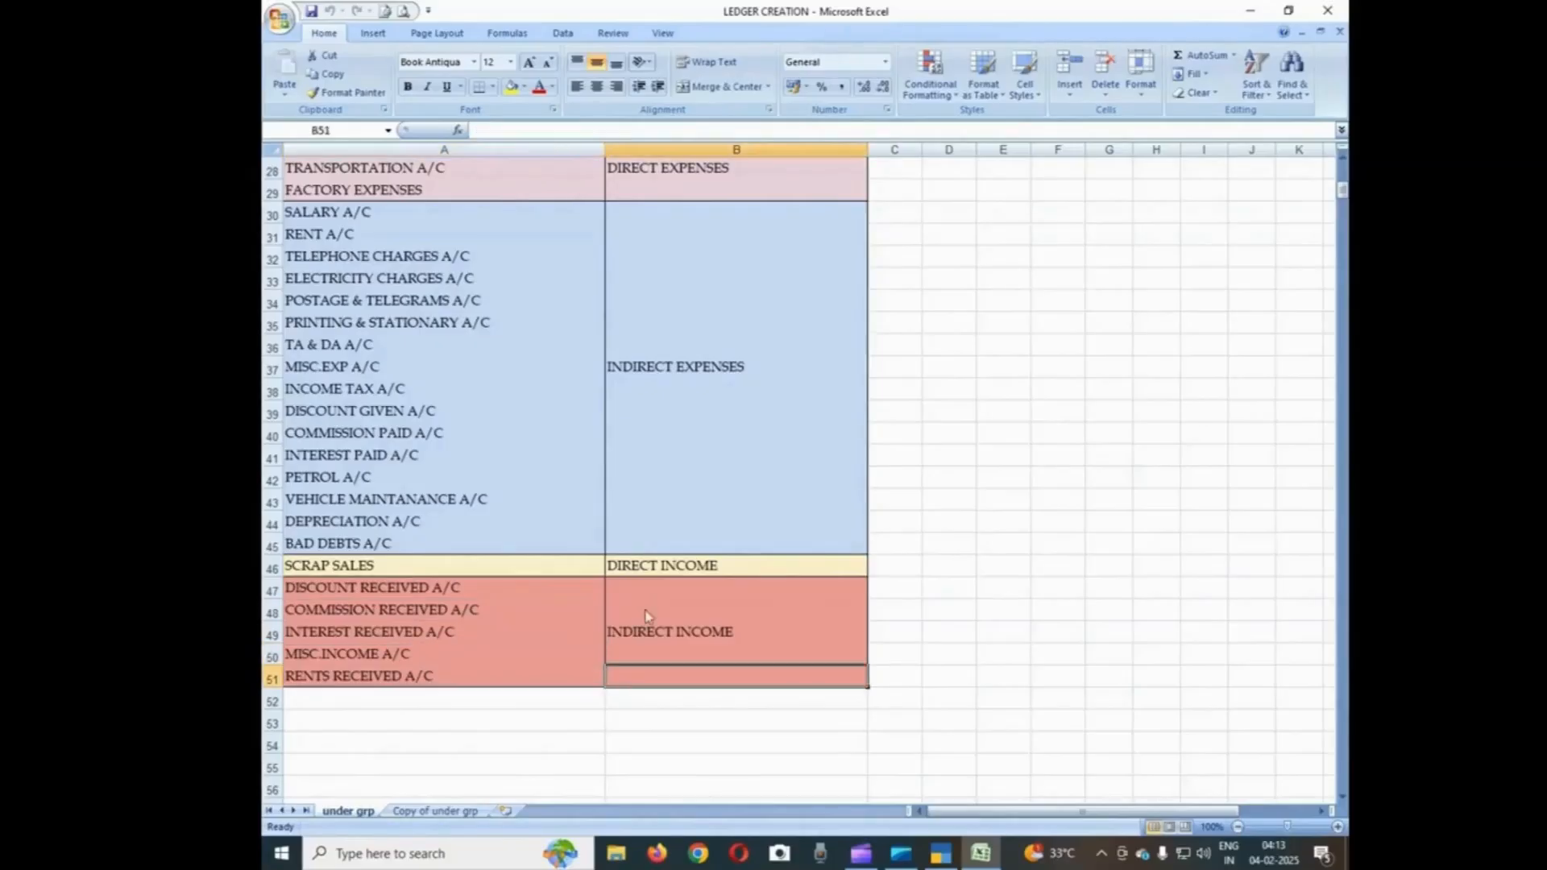
{"action": "key", "text": "Up"}
{"action": "key", "text": "Up"}
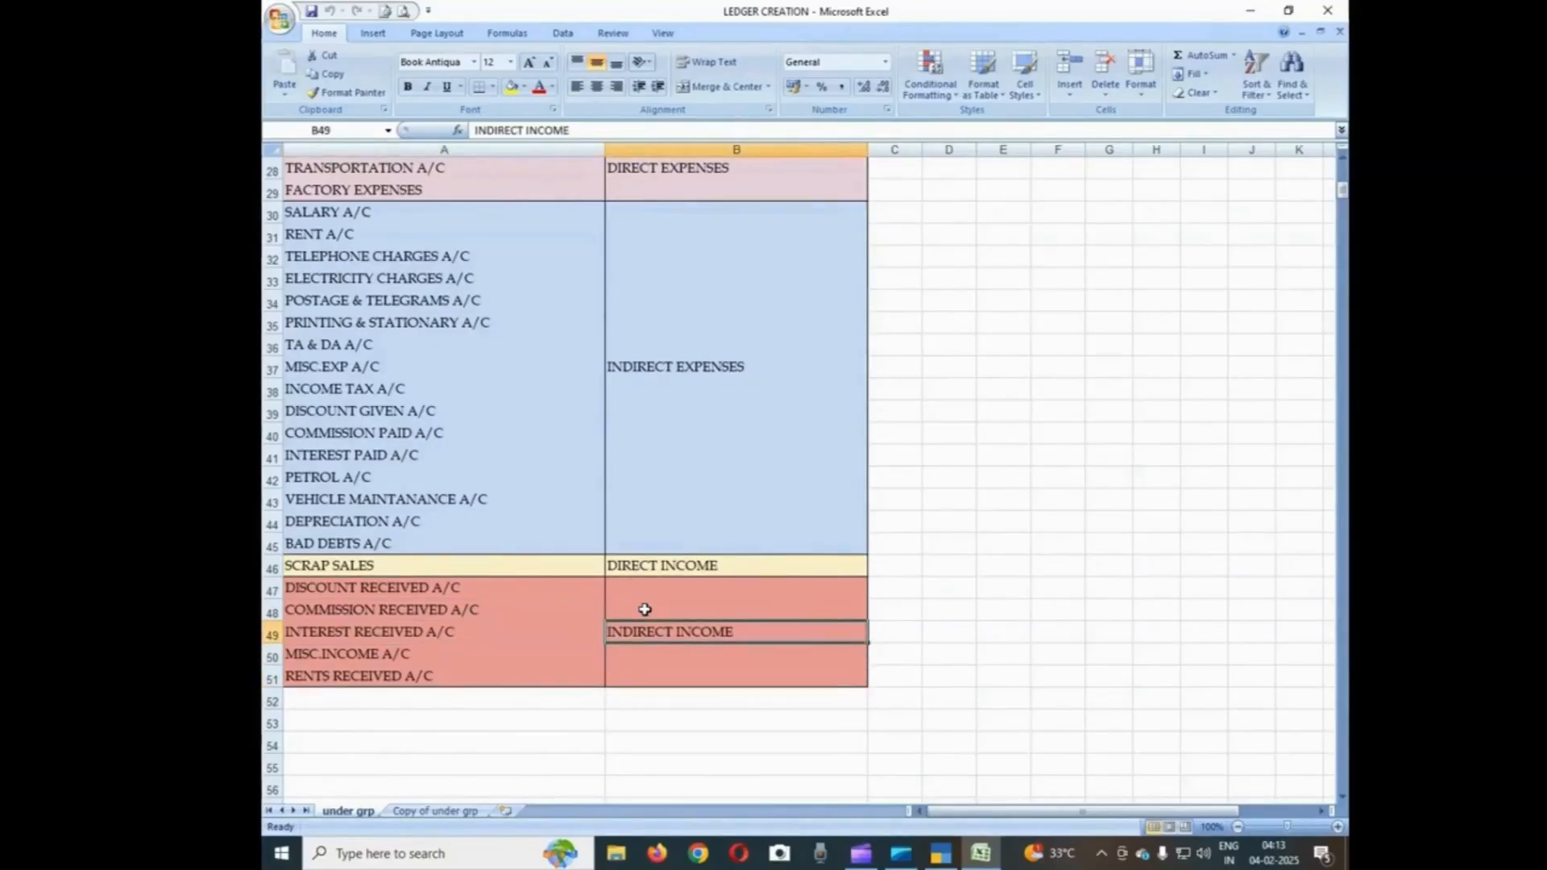
Review the whole ledger creation table from its title row and switch back to TallyPrime's Ledger Creation screen
{"action": "scroll", "coordinate": [789, 592], "scroll_direction": "up", "scroll_amount": 9}
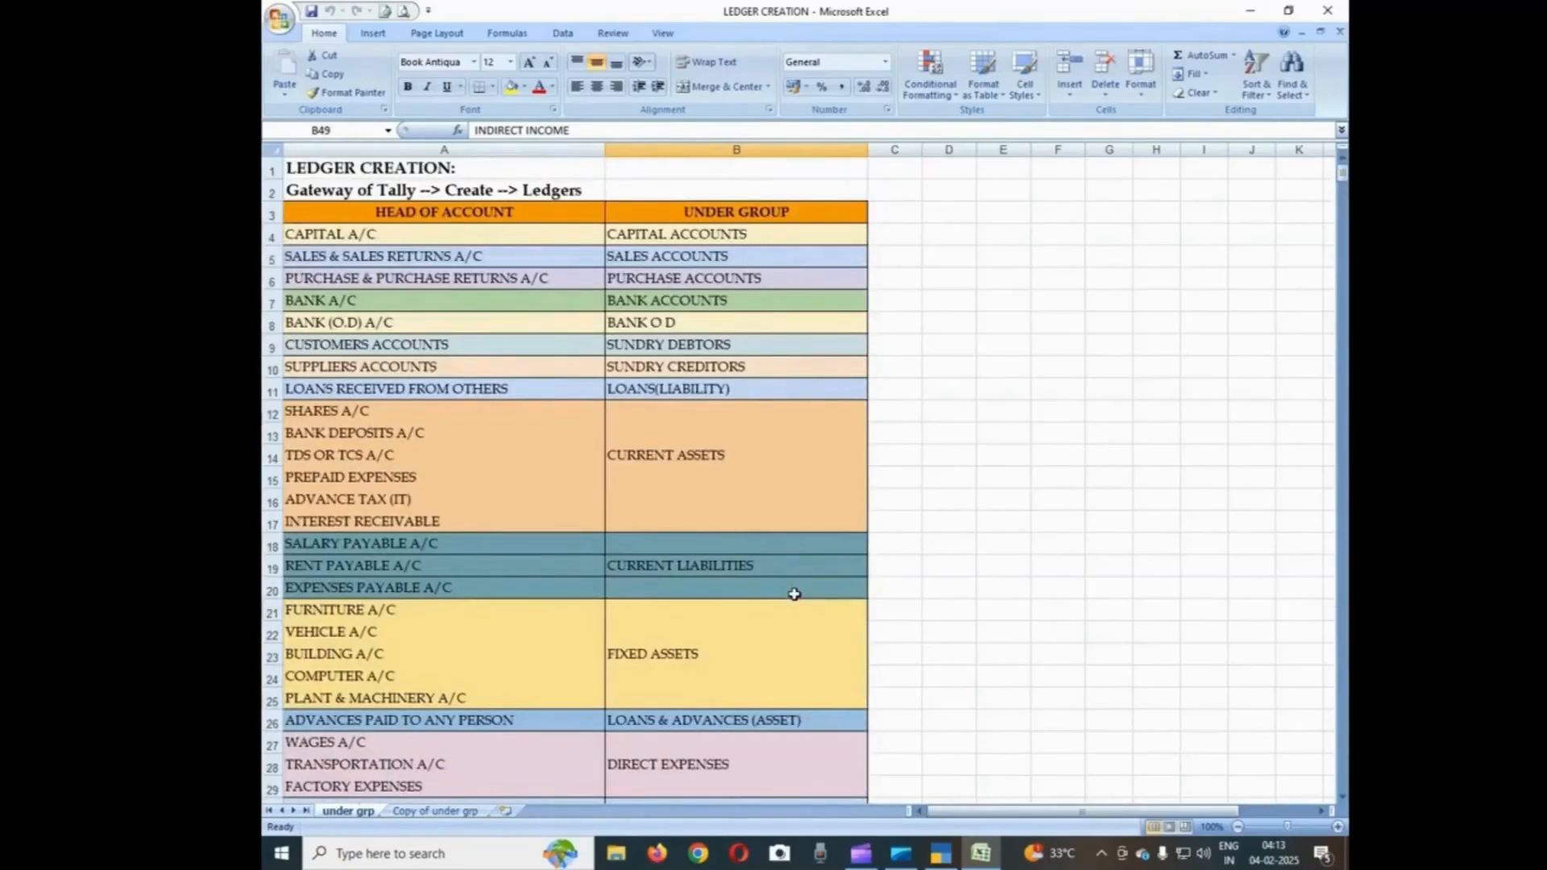
{"action": "left_click", "coordinate": [504, 167]}
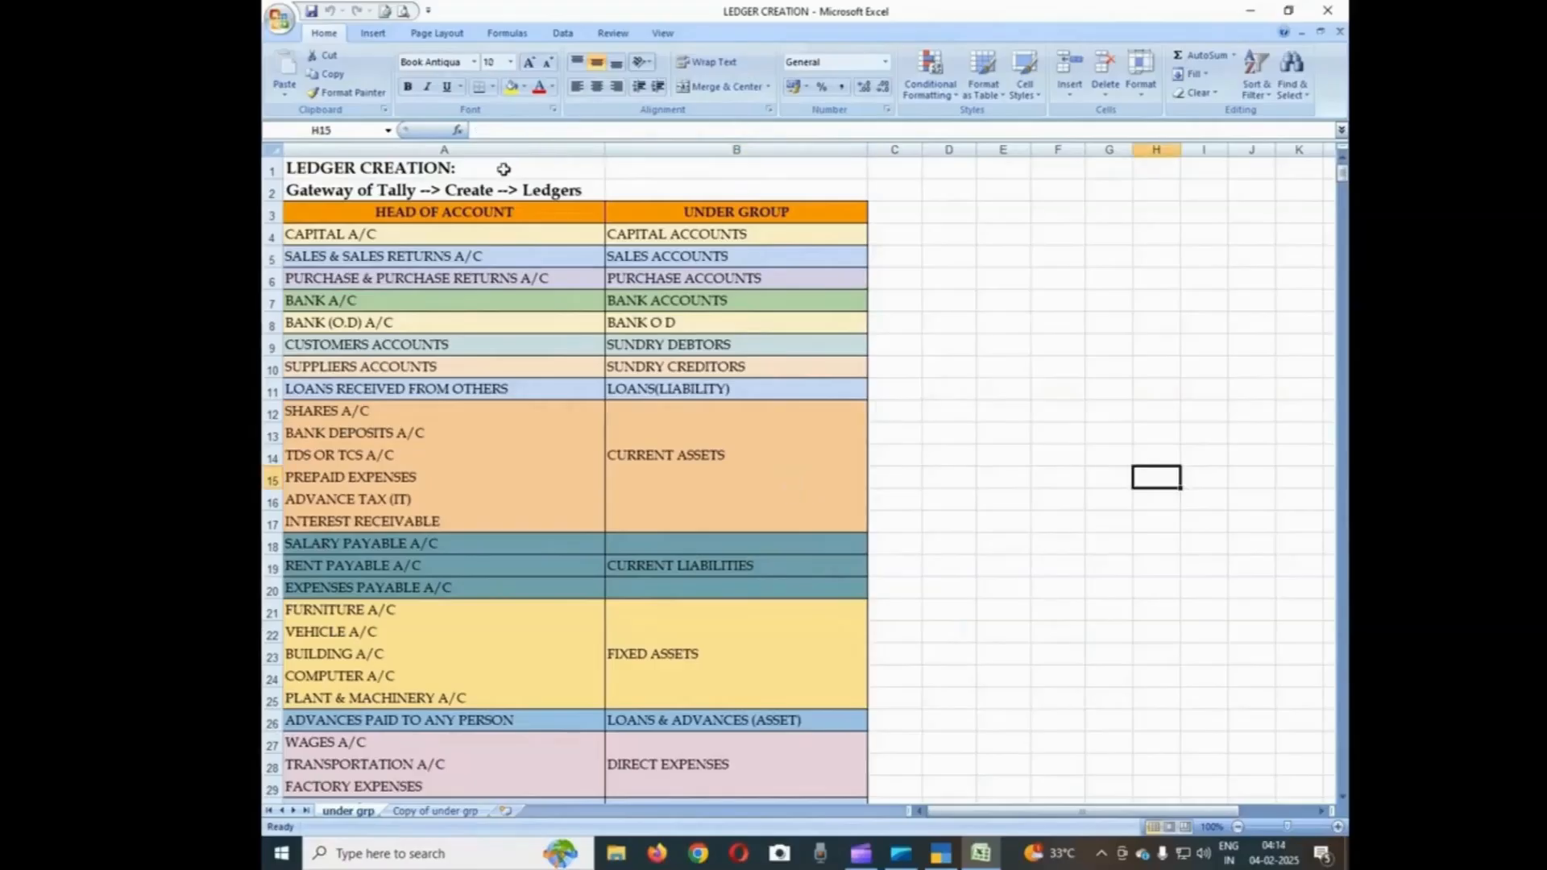
{"action": "left_click_drag", "start_coordinate": [506, 169], "coordinate": [639, 746]}
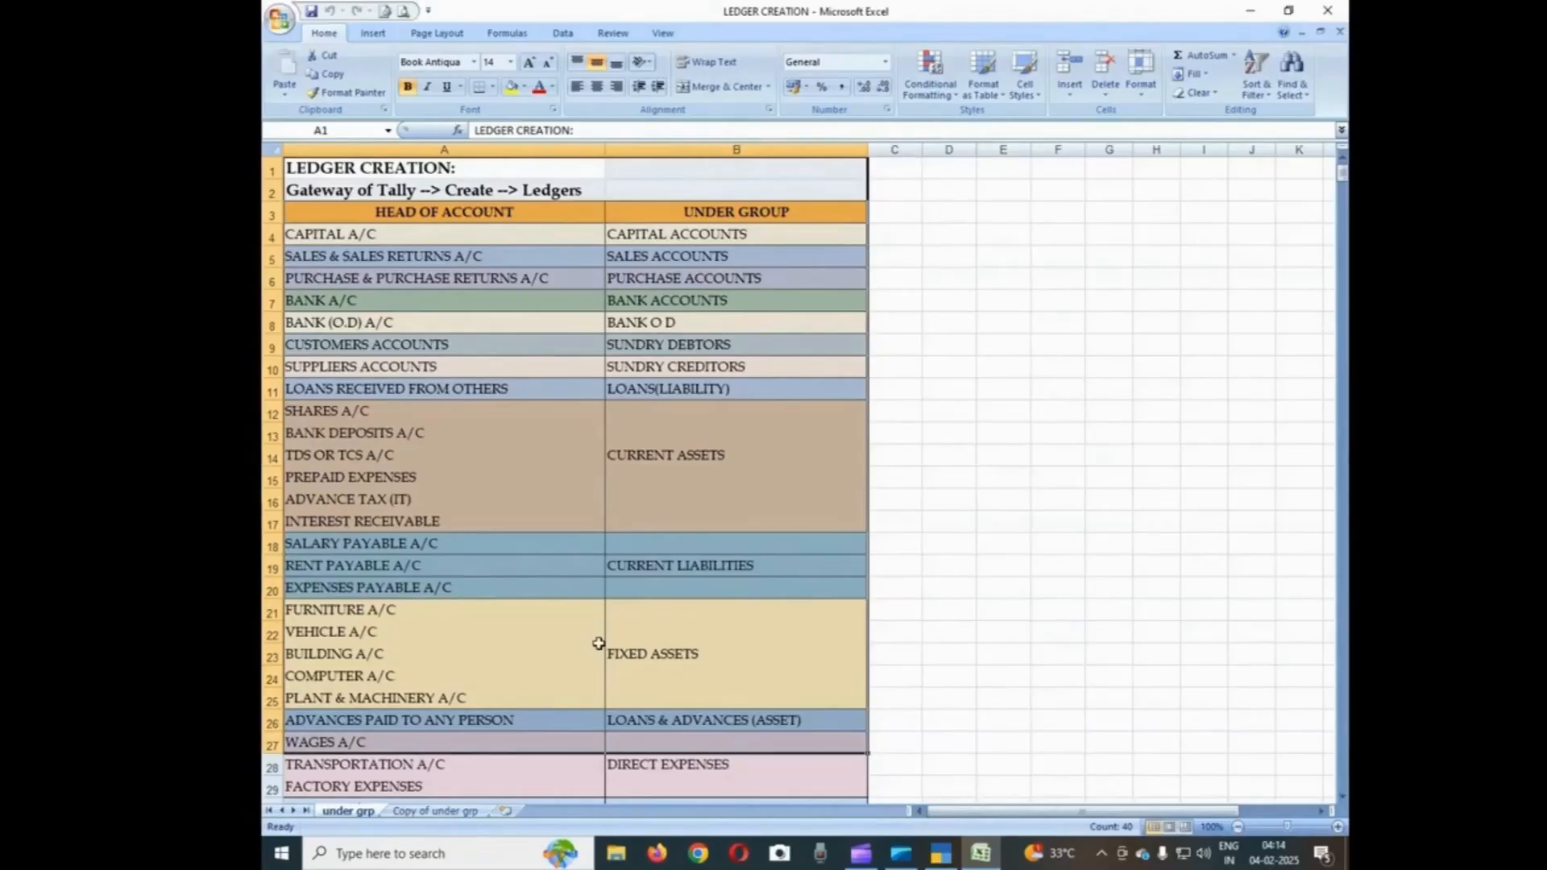
{"action": "scroll", "coordinate": [564, 617], "scroll_direction": "down", "scroll_amount": 7}
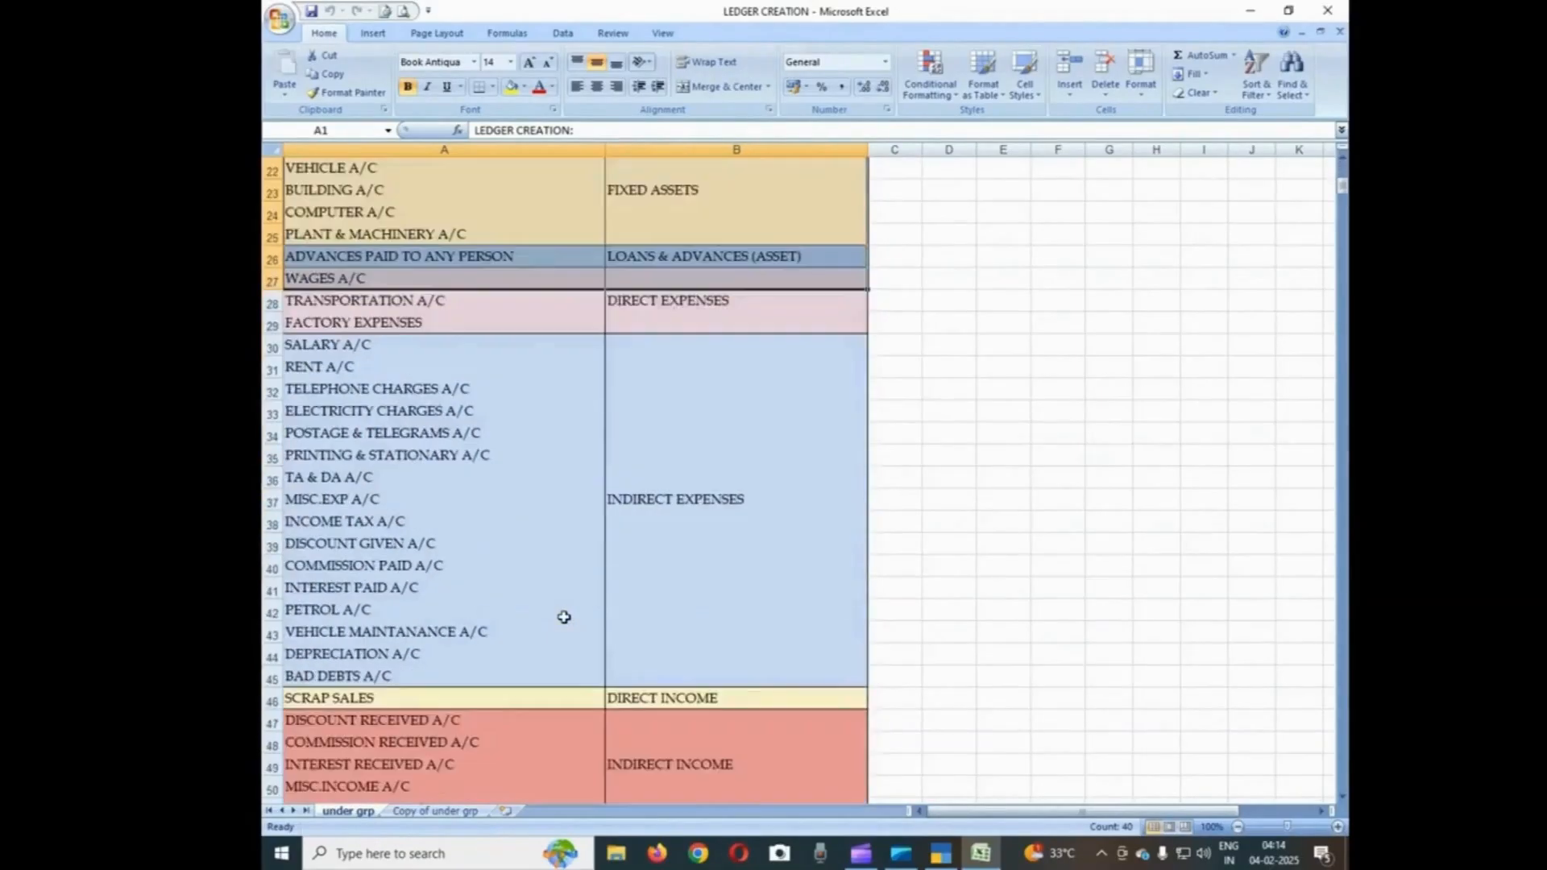
{"action": "scroll", "coordinate": [564, 620], "scroll_direction": "up", "scroll_amount": 7}
{"action": "left_click", "coordinate": [941, 853]}
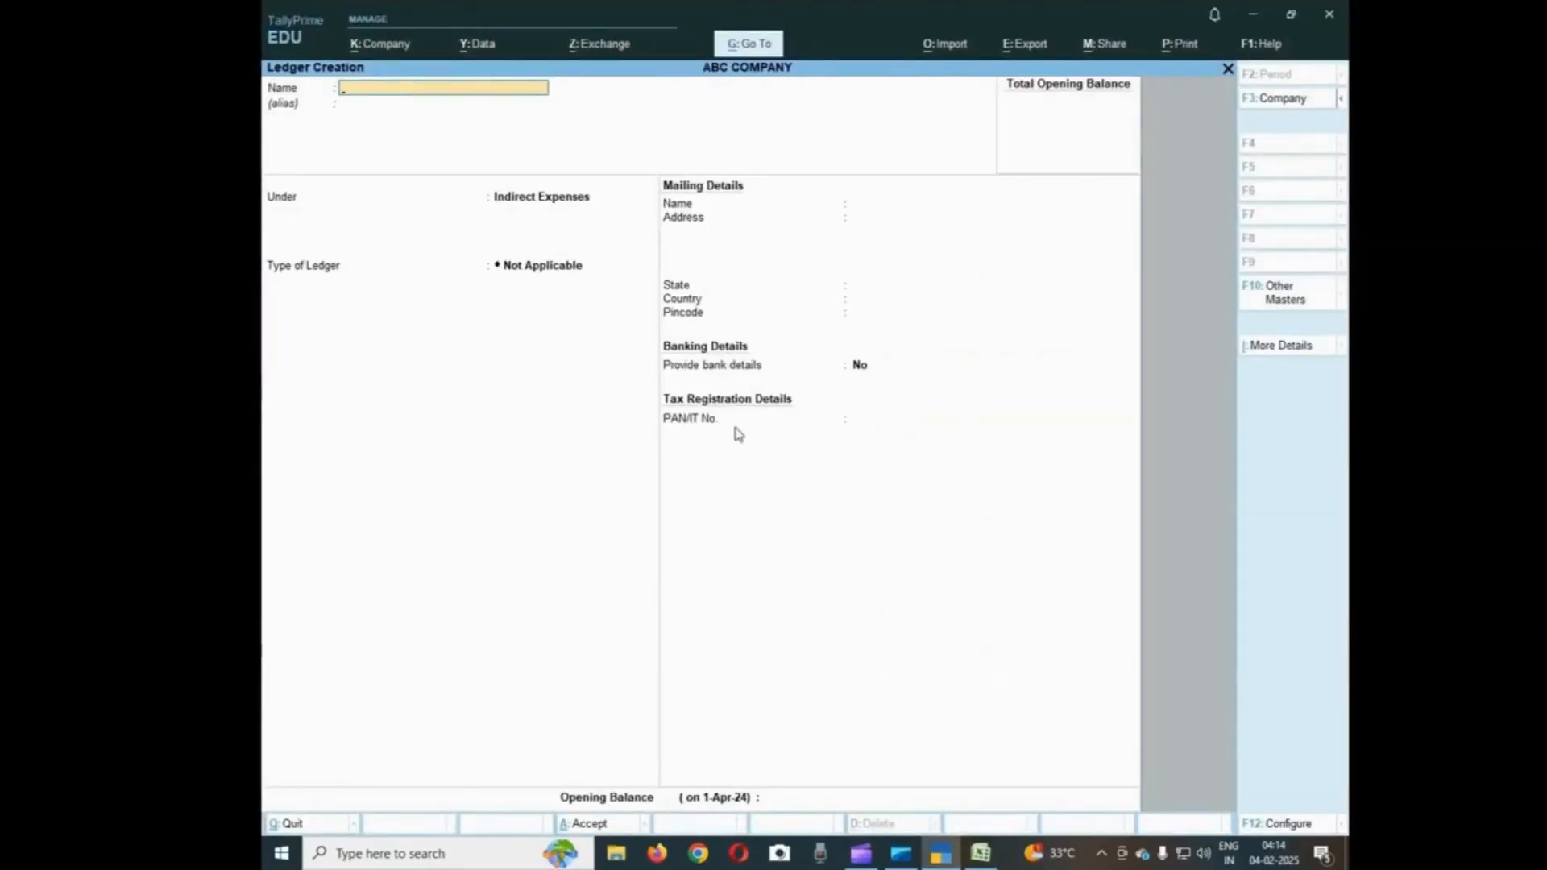
Quit the blank ledger creation form and return to the Gateway of Tally
{"action": "key", "text": "Escape"}
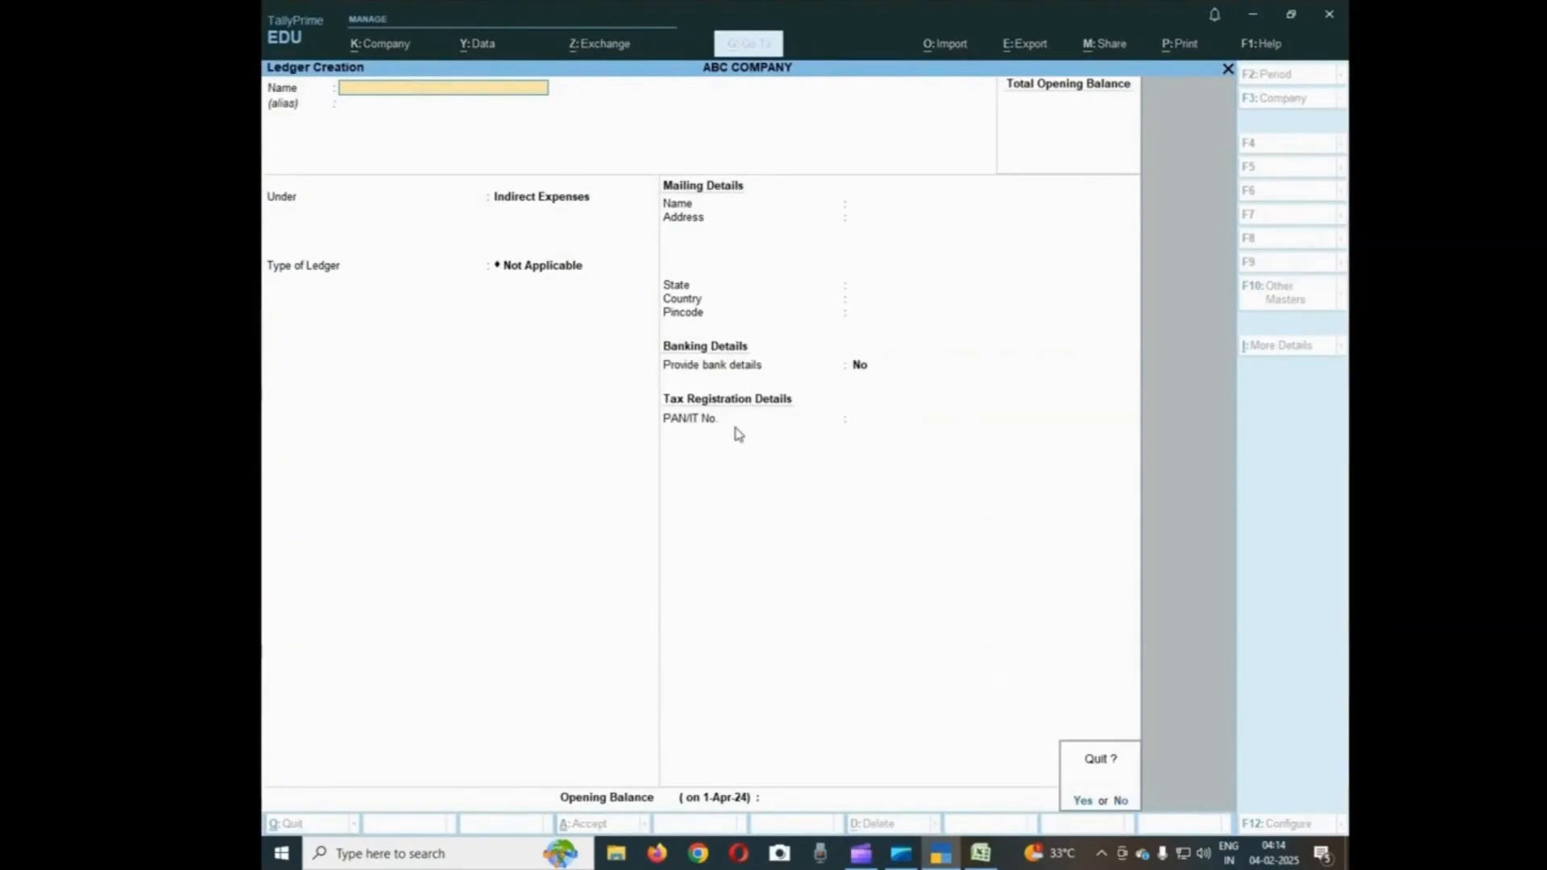
{"action": "key", "text": "y"}
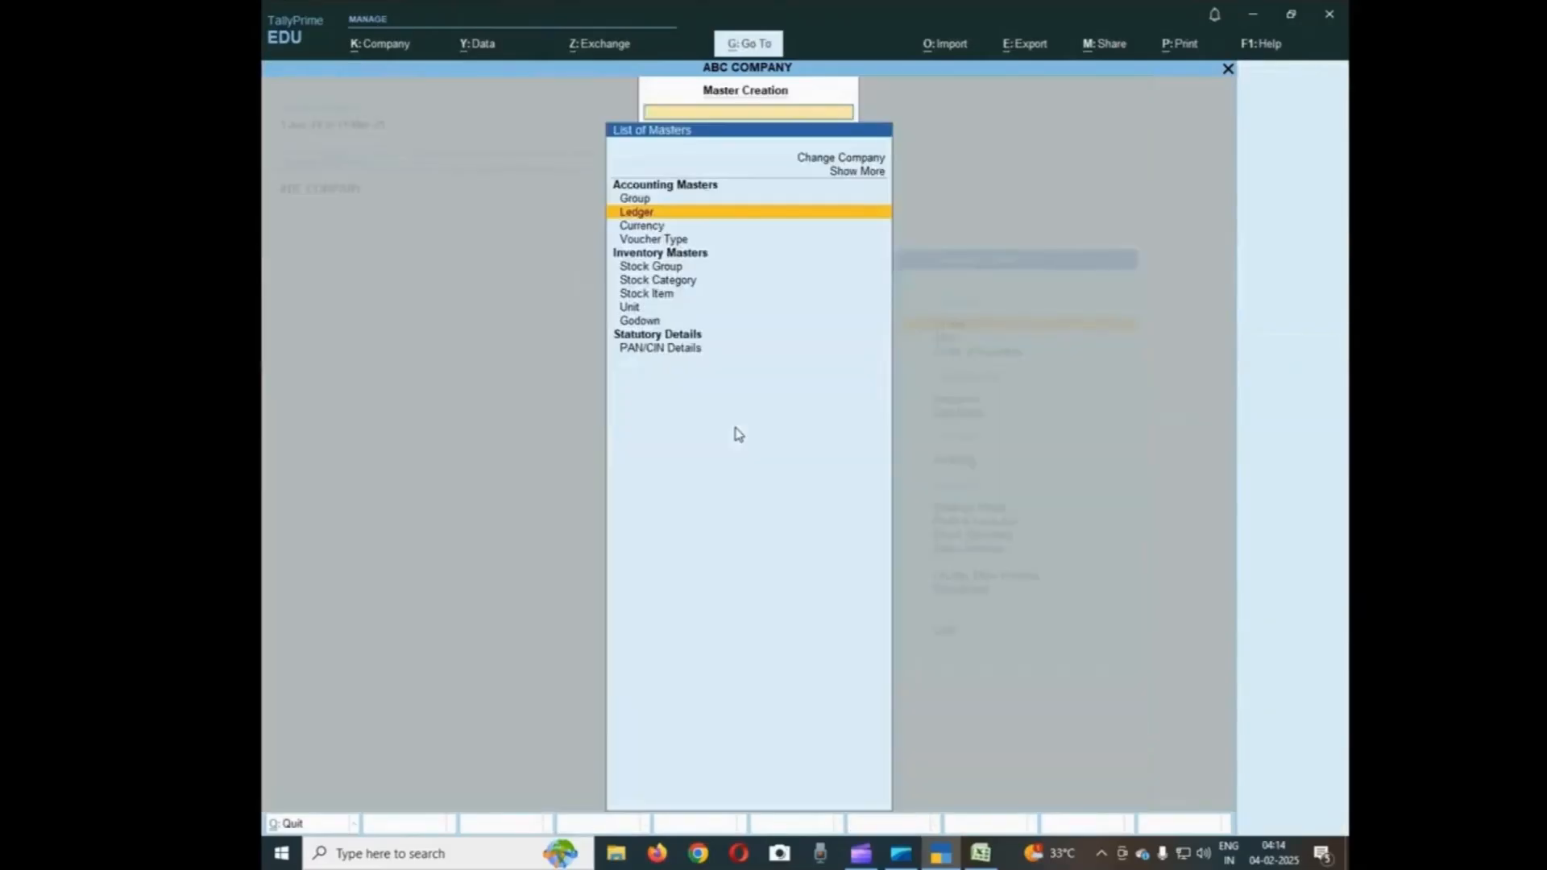
{"action": "key", "text": "Escape"}
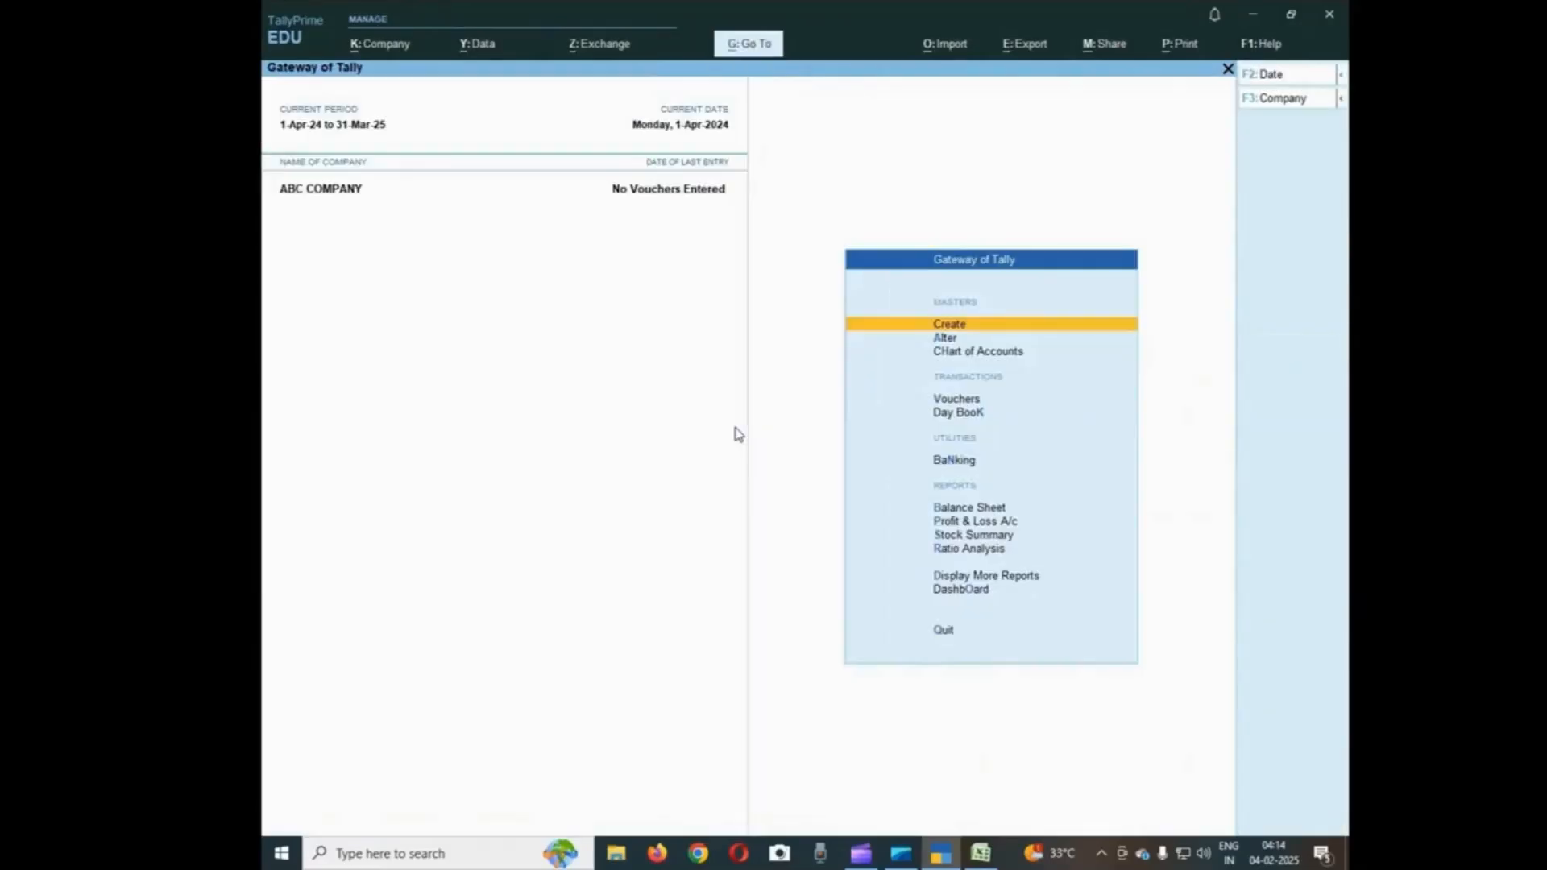
{"action": "key", "text": "Up"}
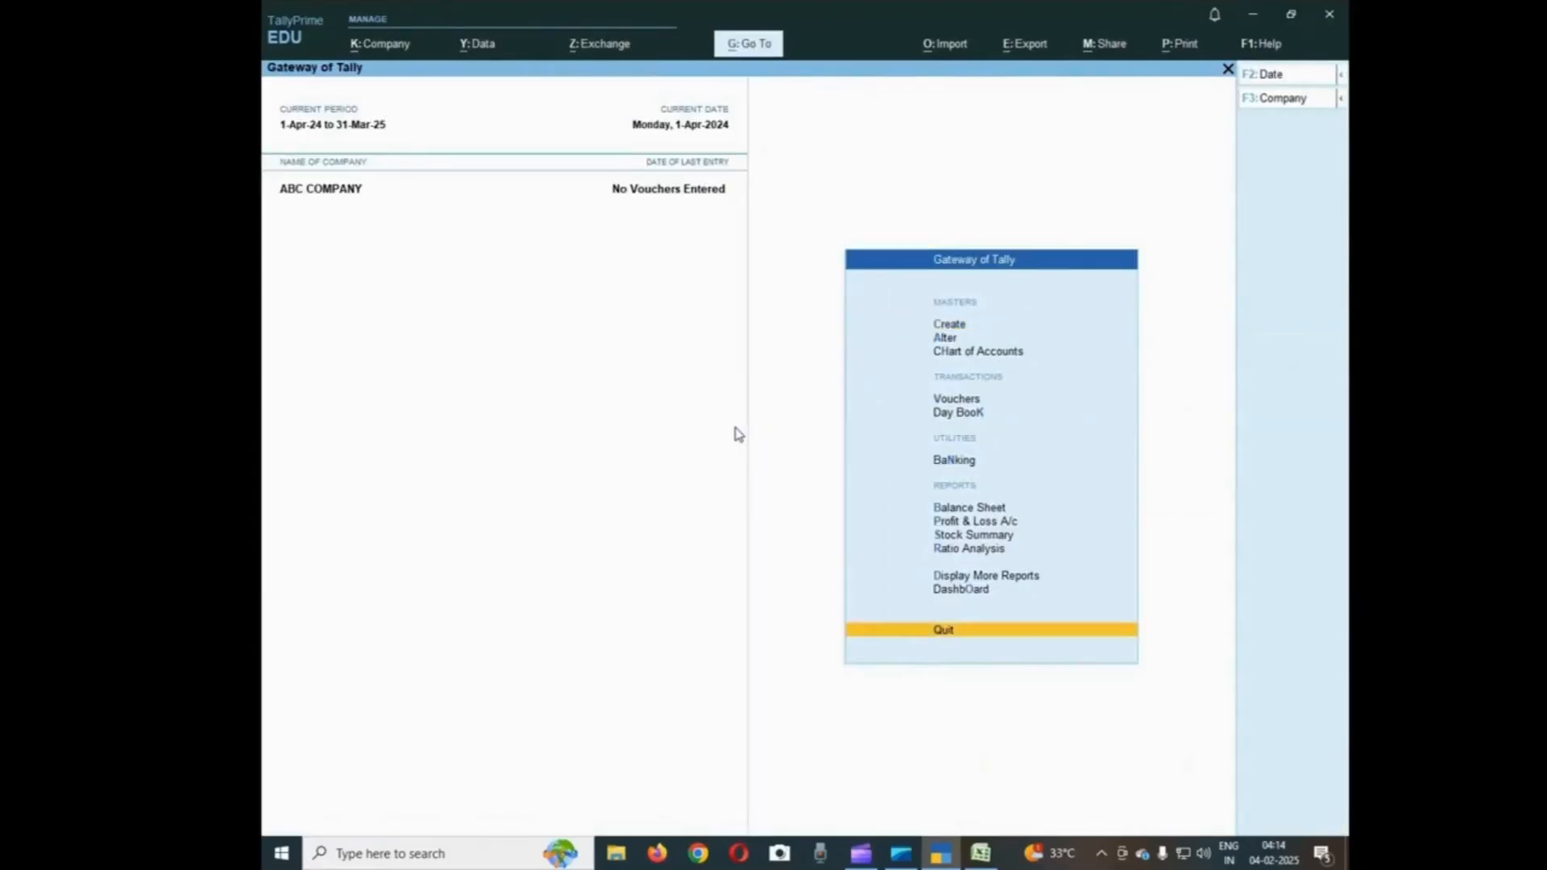
{"action": "left_click", "coordinate": [958, 327]}
{"action": "key", "text": "Escape"}
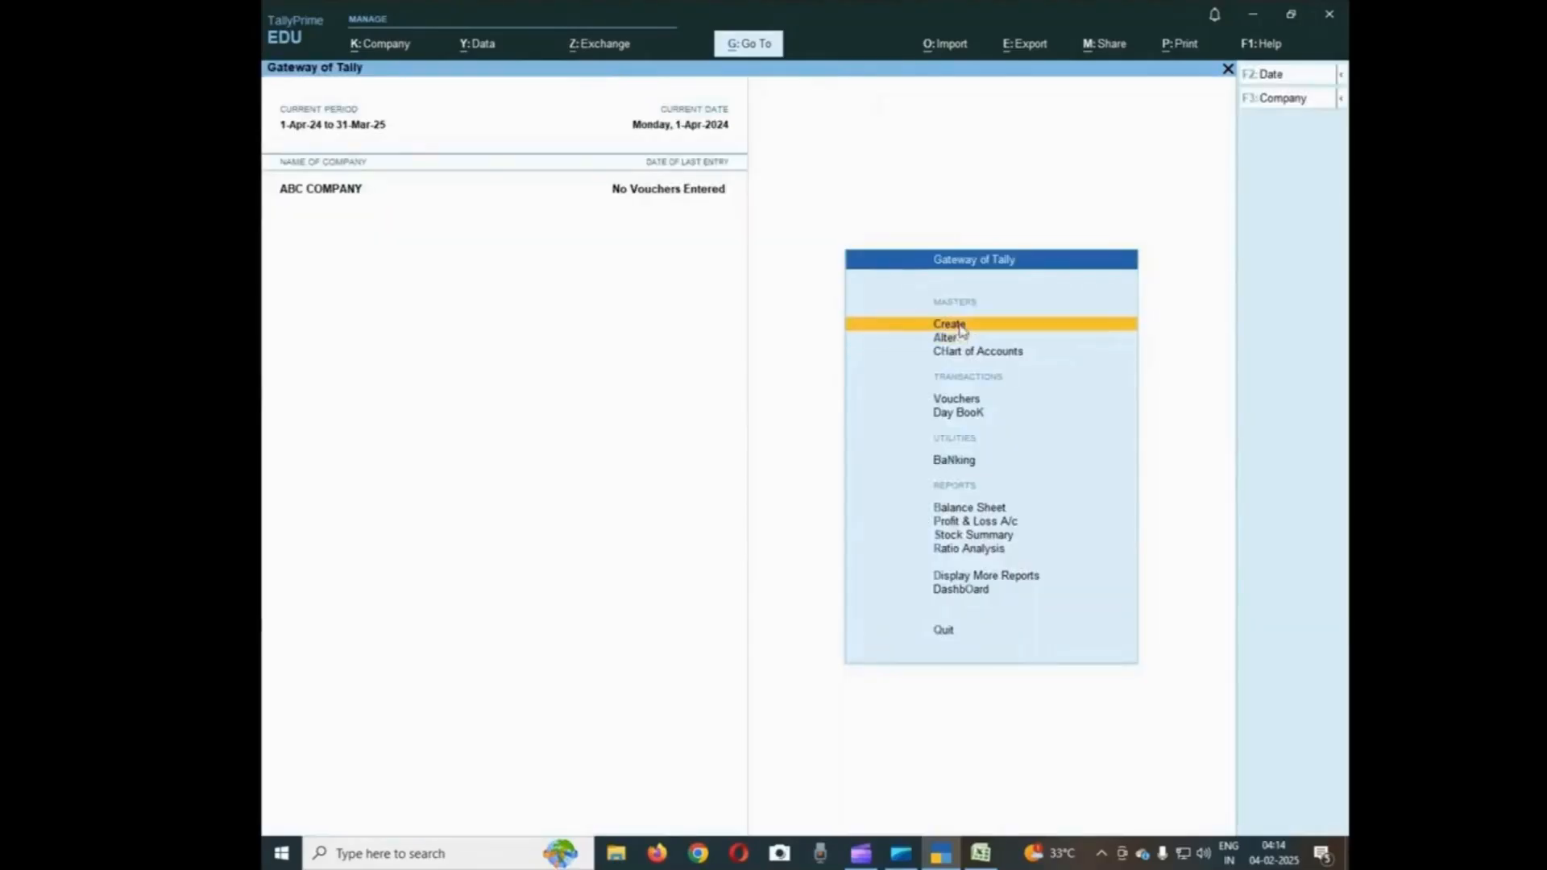
Open the Salary A/c ledger for alteration from the list of ledgers
{"action": "left_click", "coordinate": [960, 336]}
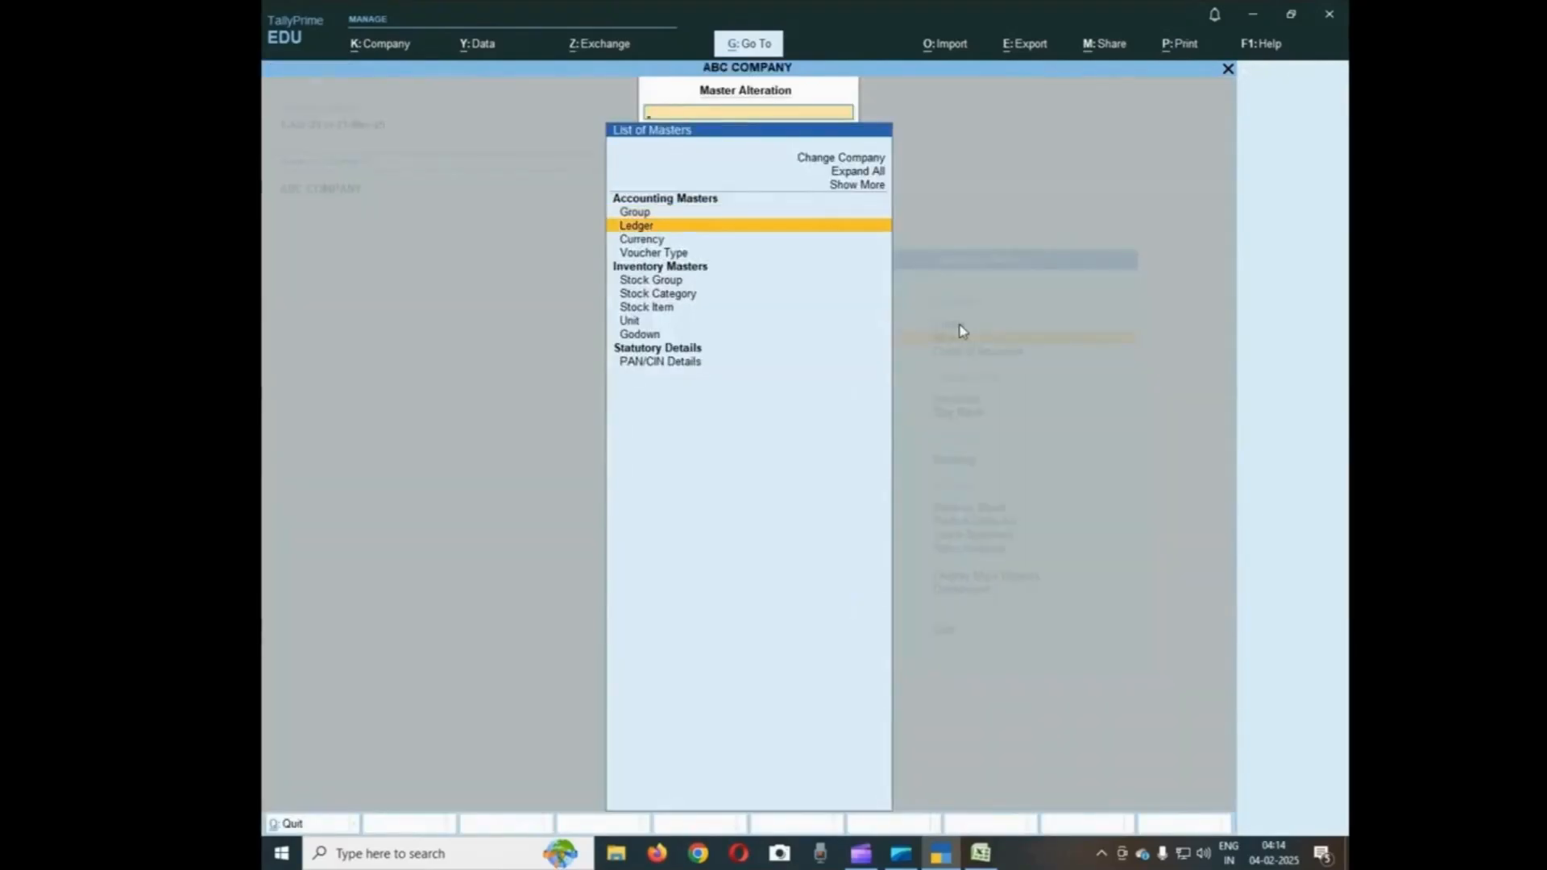
{"action": "key", "text": "Return"}
{"action": "key", "text": "Down"}
{"action": "key", "text": "Down"}
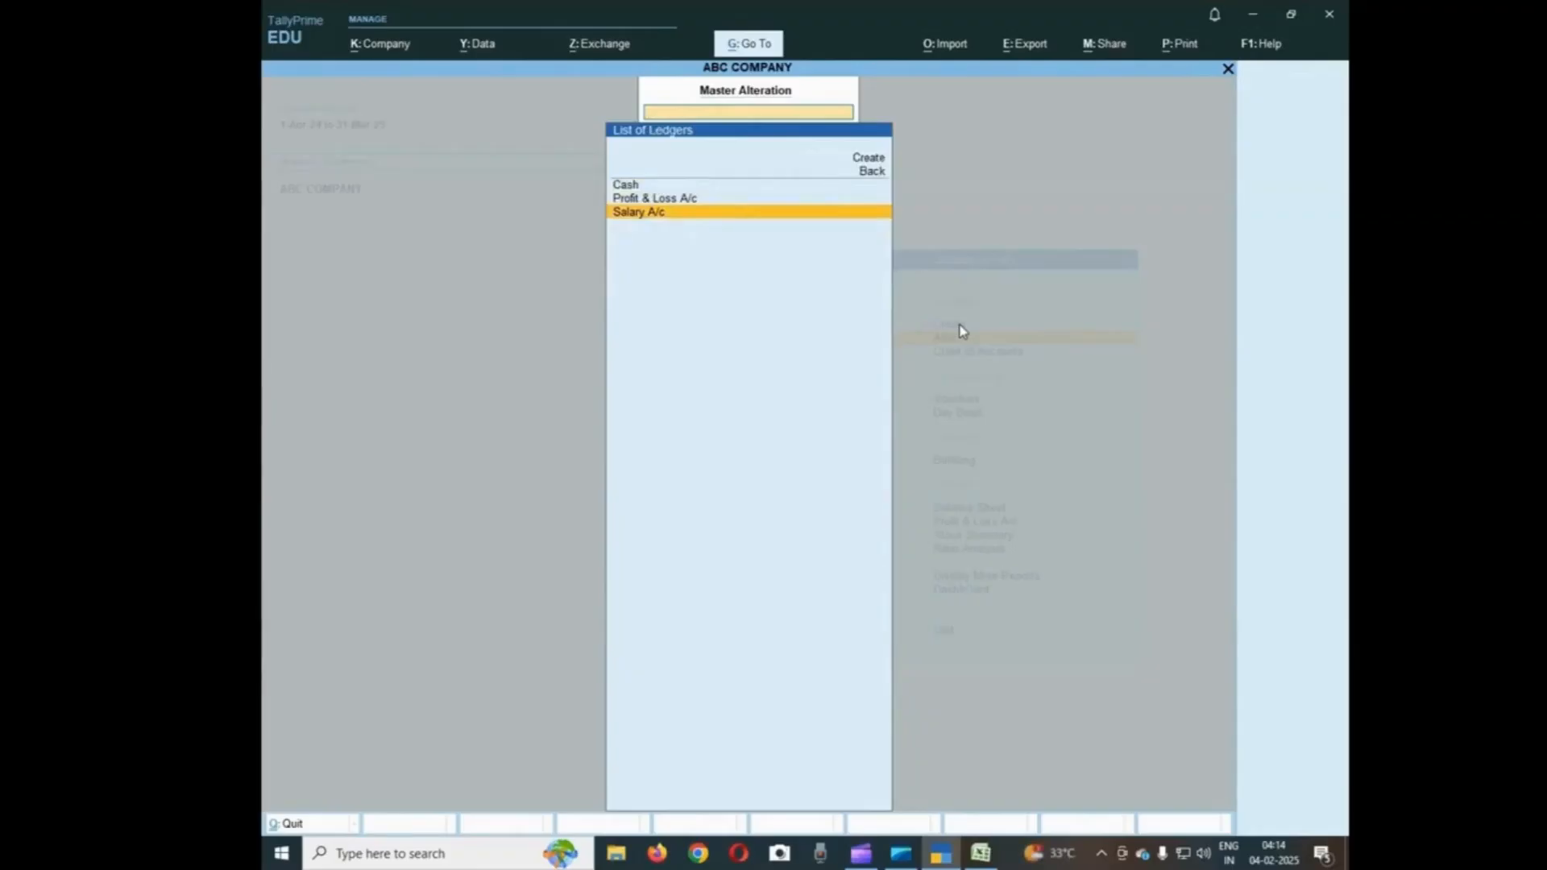
{"action": "key", "text": "Up"}
{"action": "key", "text": "Down"}
{"action": "key", "text": "Return"}
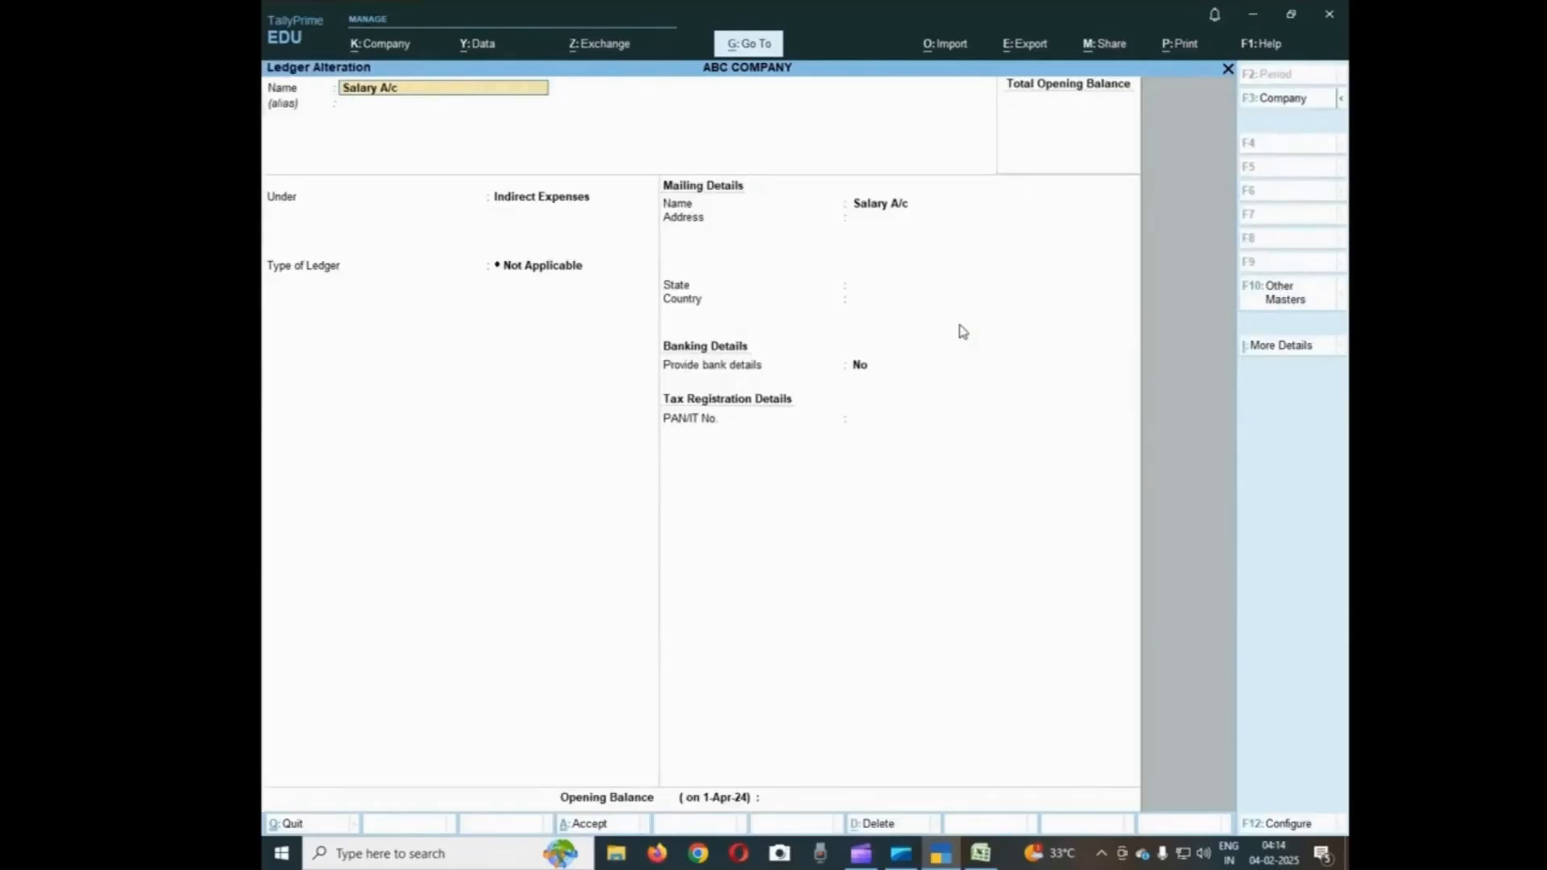
Go through the Salary A/c ledger's fields, keep it under Indirect Expenses, and accept the alteration
{"action": "key", "text": "Return"}
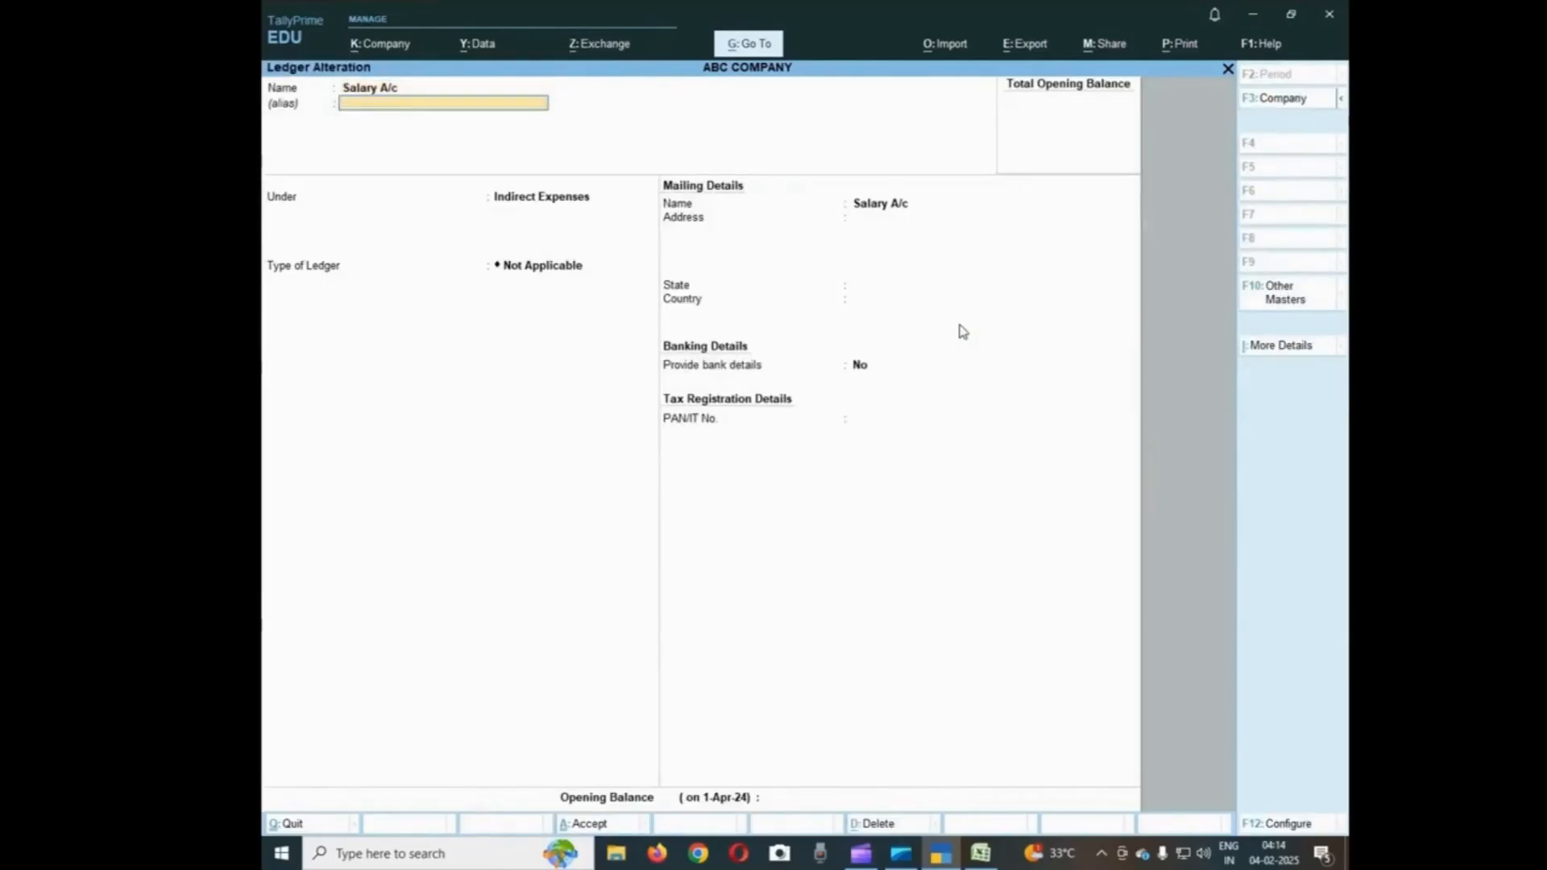
{"action": "key", "text": "Return"}
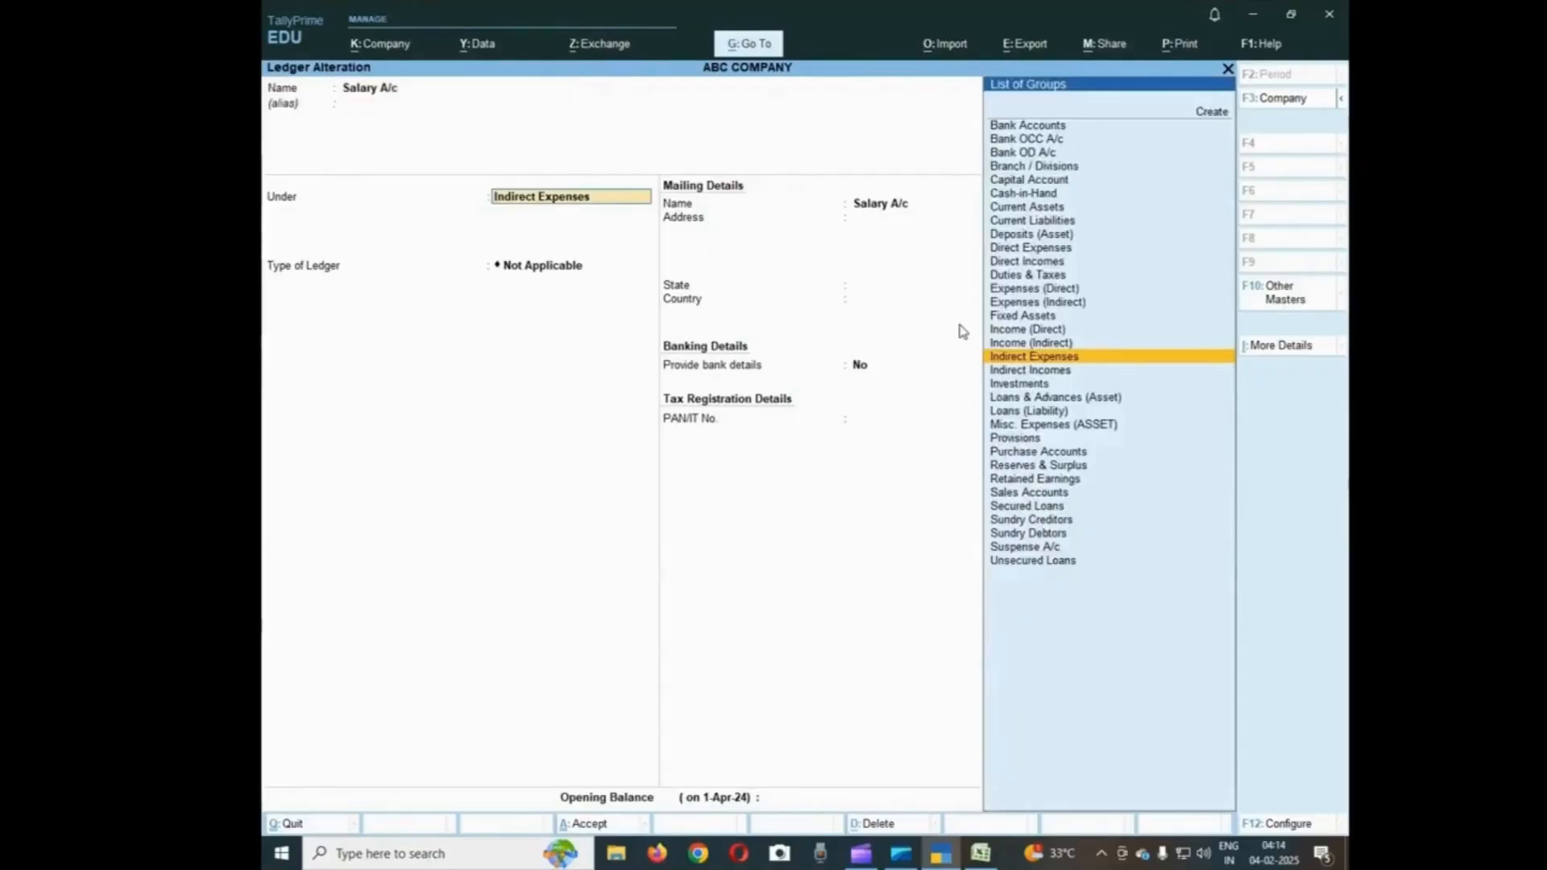
{"action": "key", "text": "Up"}
{"action": "key", "text": "Down"}
{"action": "key", "text": "Down"}
{"action": "key", "text": "Up"}
{"action": "key", "text": "Return"}
{"action": "key", "text": "Return"}
{"action": "key", "text": "Return"}
{"action": "key", "text": "Return"}
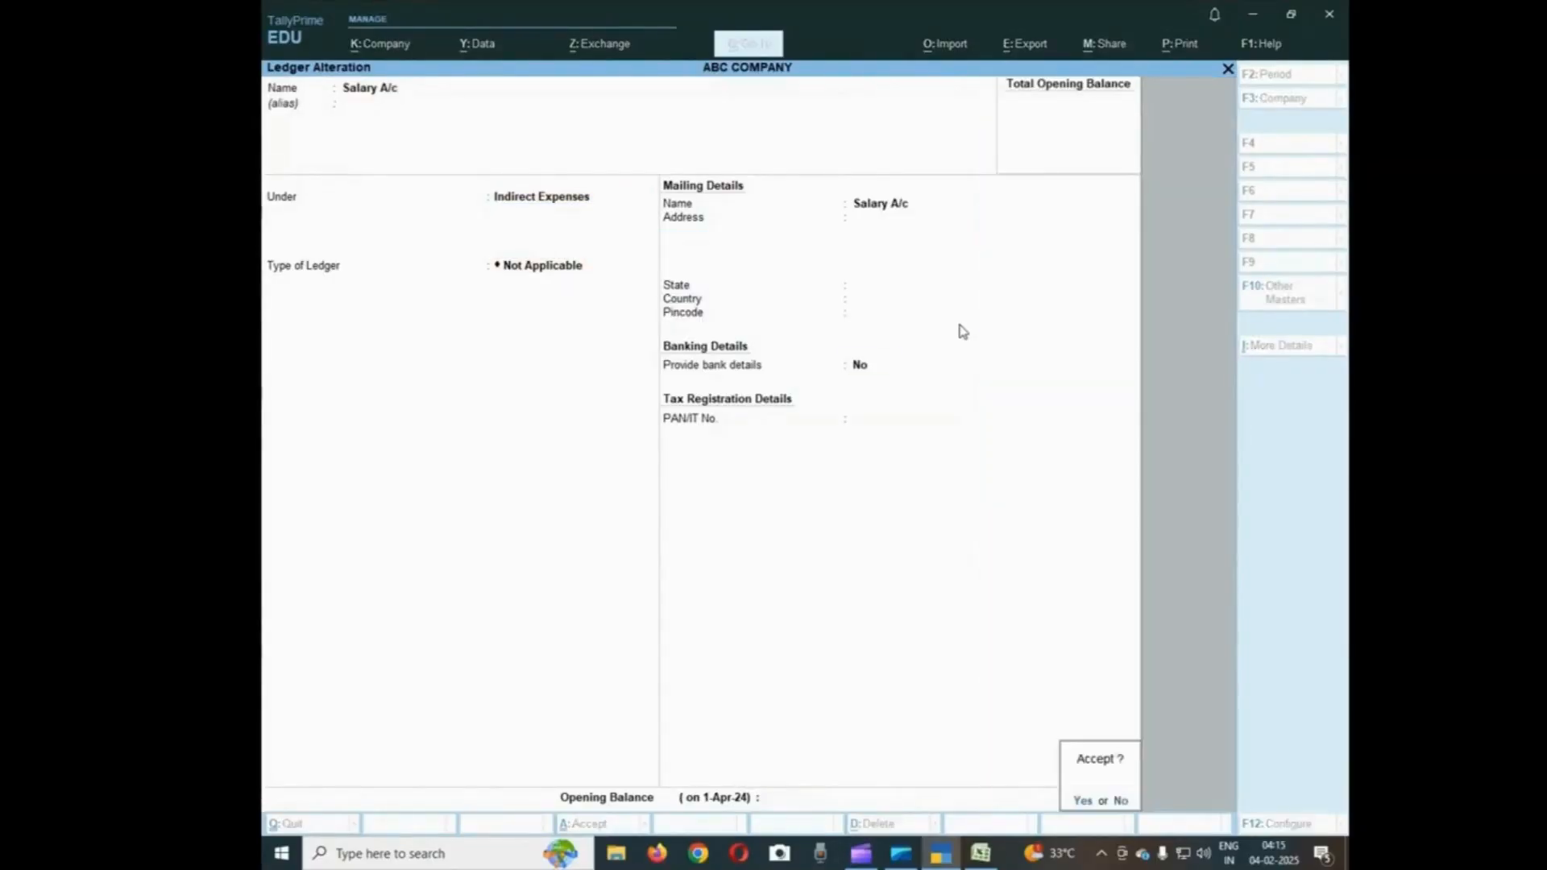
{"action": "key", "text": "Return"}
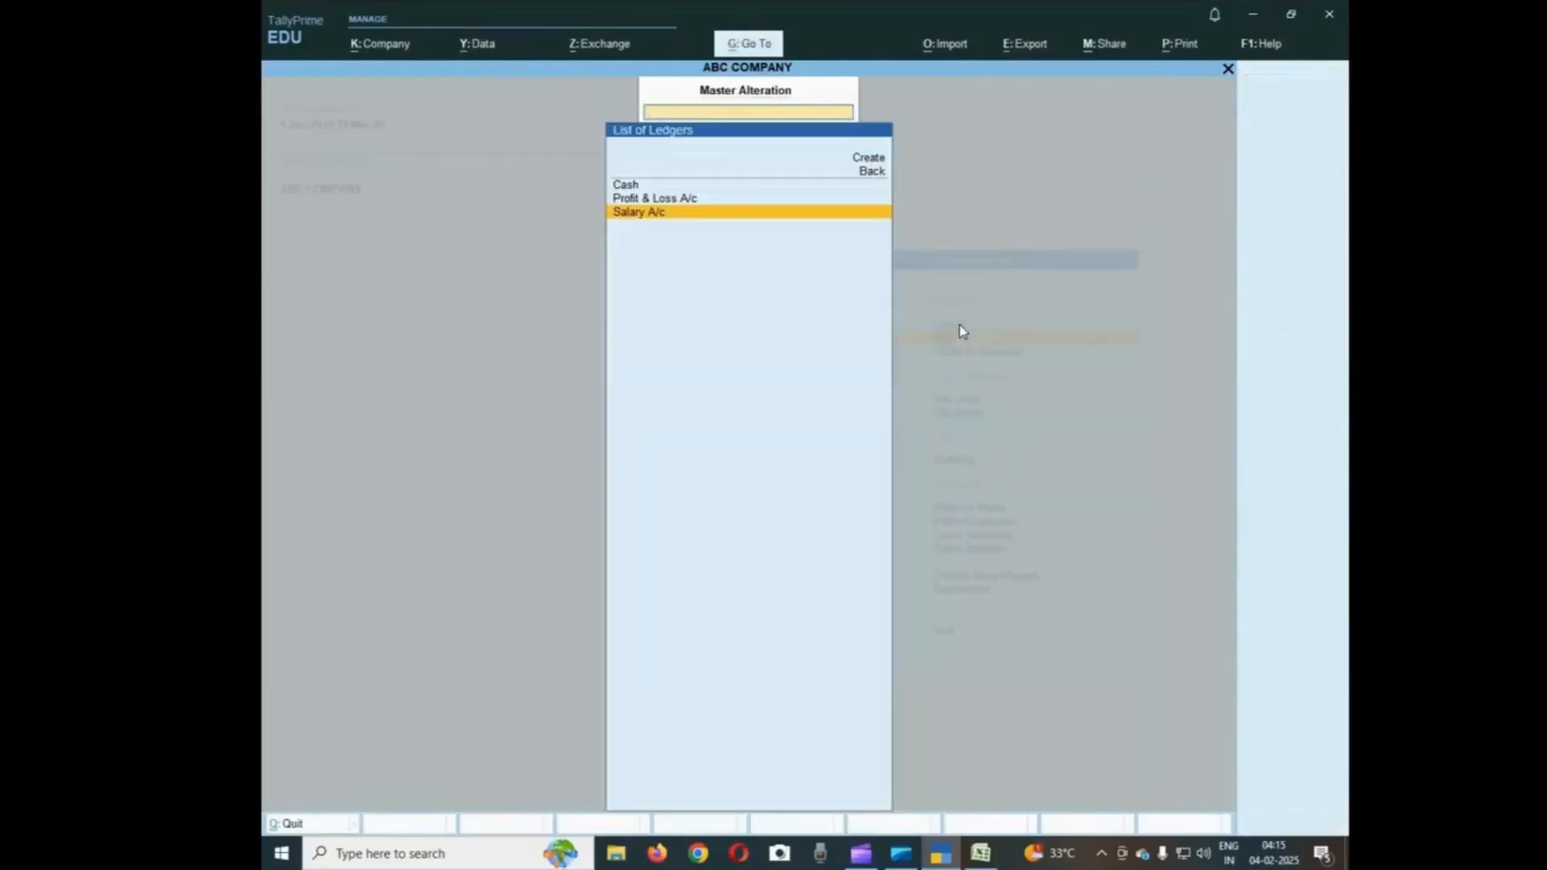
Look through the Cash, Profit & Loss A/c and Salary A/c entries in the alteration list, and return to the Gateway of Tally
{"action": "key", "text": "Up"}
{"action": "key", "text": "Up"}
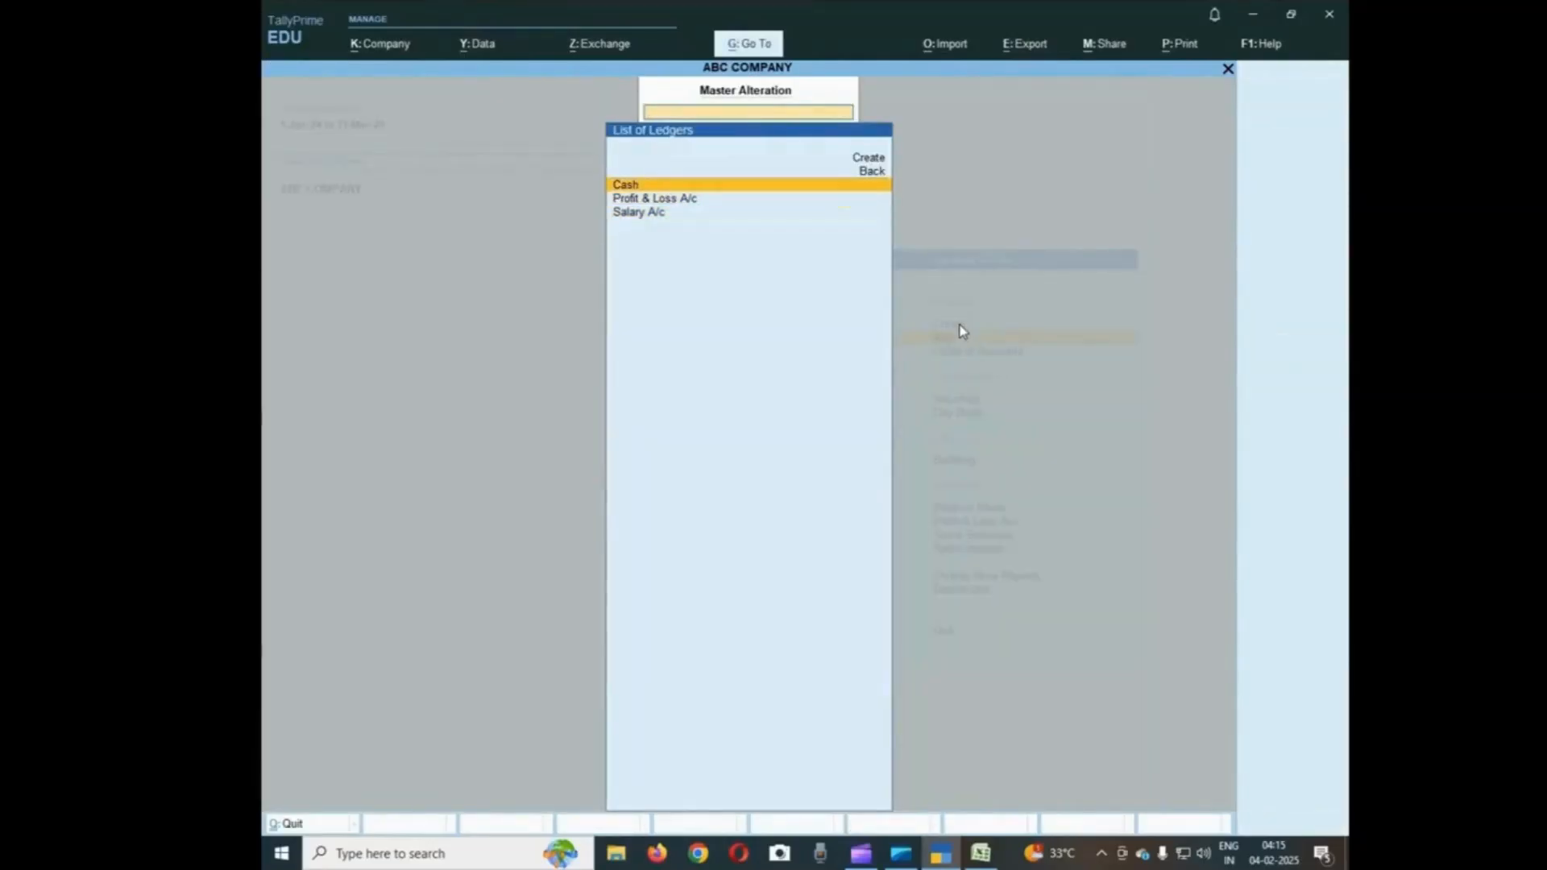
{"action": "key", "text": "Down"}
{"action": "key", "text": "Up"}
{"action": "key", "text": "Up"}
{"action": "key", "text": "Down"}
{"action": "key", "text": "Down"}
{"action": "key", "text": "Up"}
{"action": "key", "text": "Down"}
{"action": "key", "text": "Up"}
{"action": "key", "text": "Down"}
{"action": "key", "text": "Up"}
{"action": "key", "text": "Escape"}
{"action": "key", "text": "Escape"}
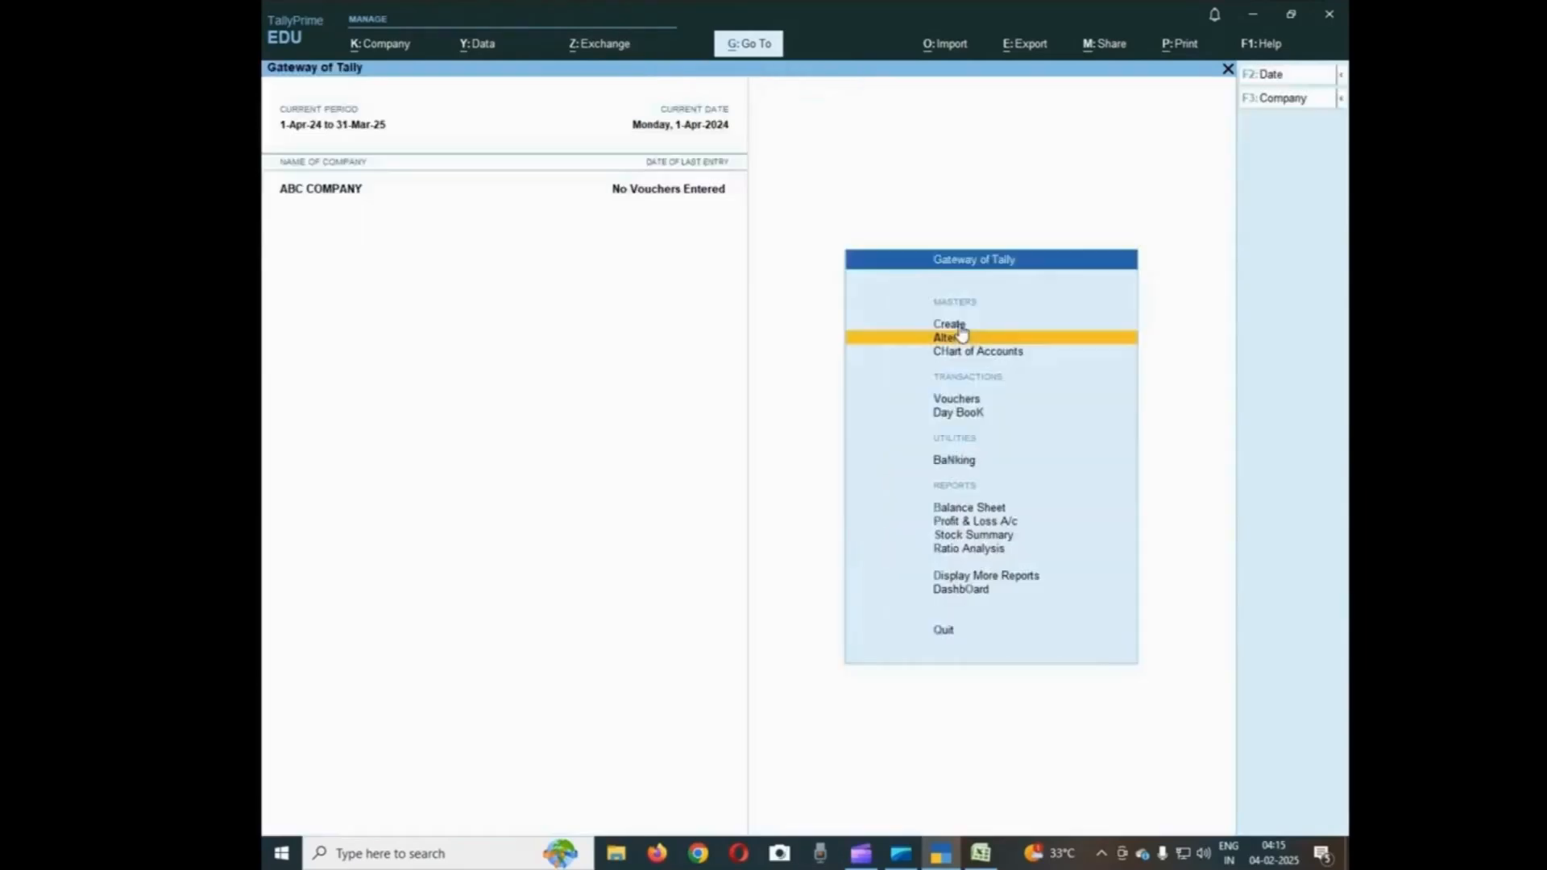
{"action": "key", "text": "Escape"}
{"action": "key", "text": "n"}
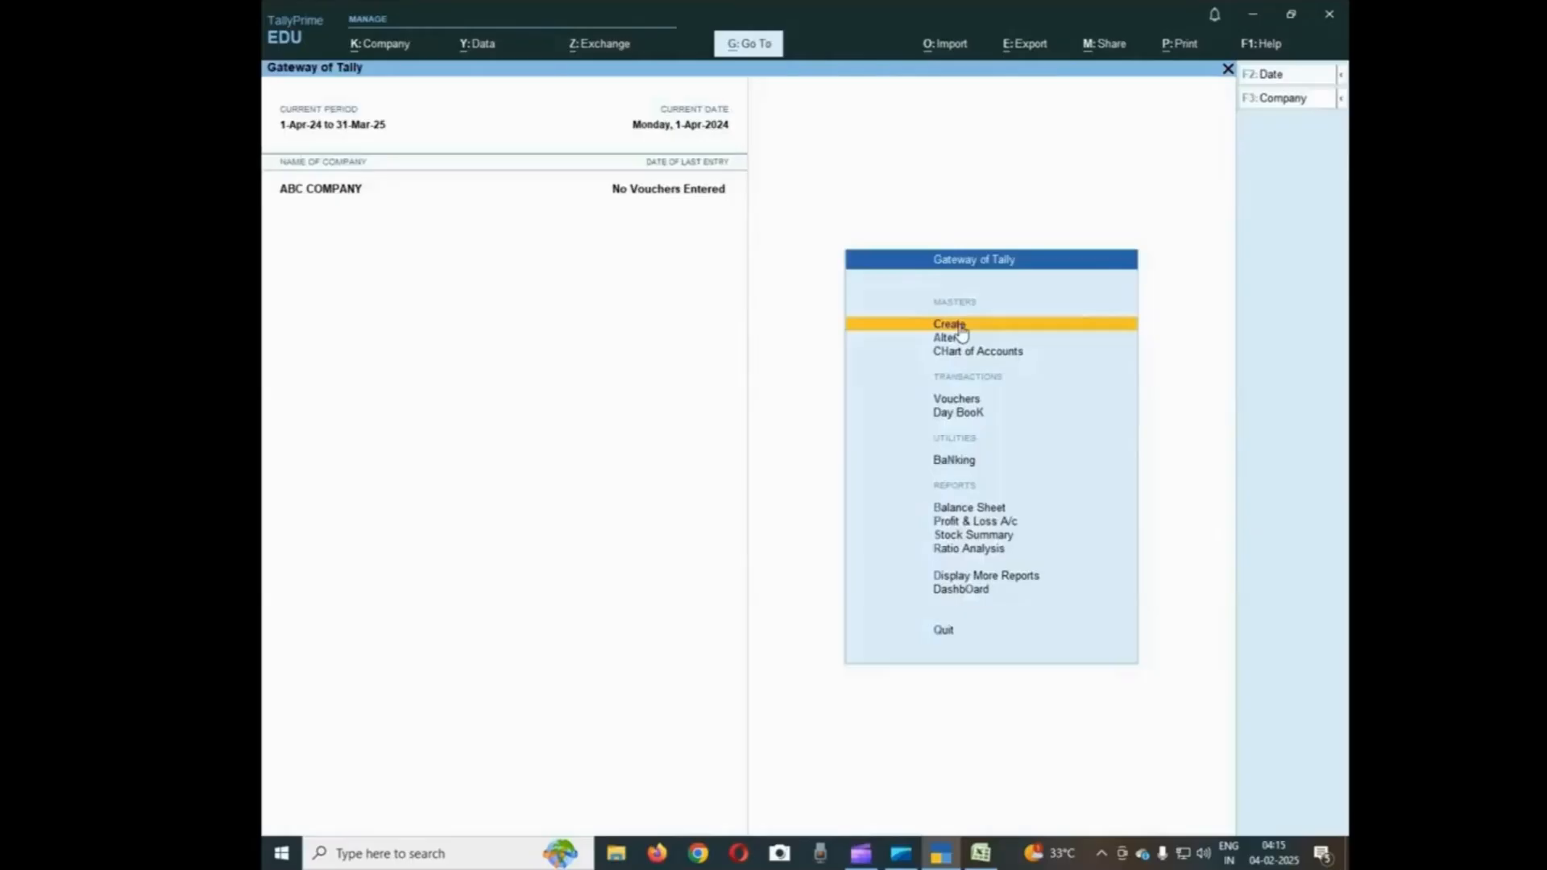
Start a new ledger named Capital and place it under the Capital Account group
{"action": "key", "text": "Down"}
{"action": "key", "text": "Up"}
{"action": "key", "text": "Return"}
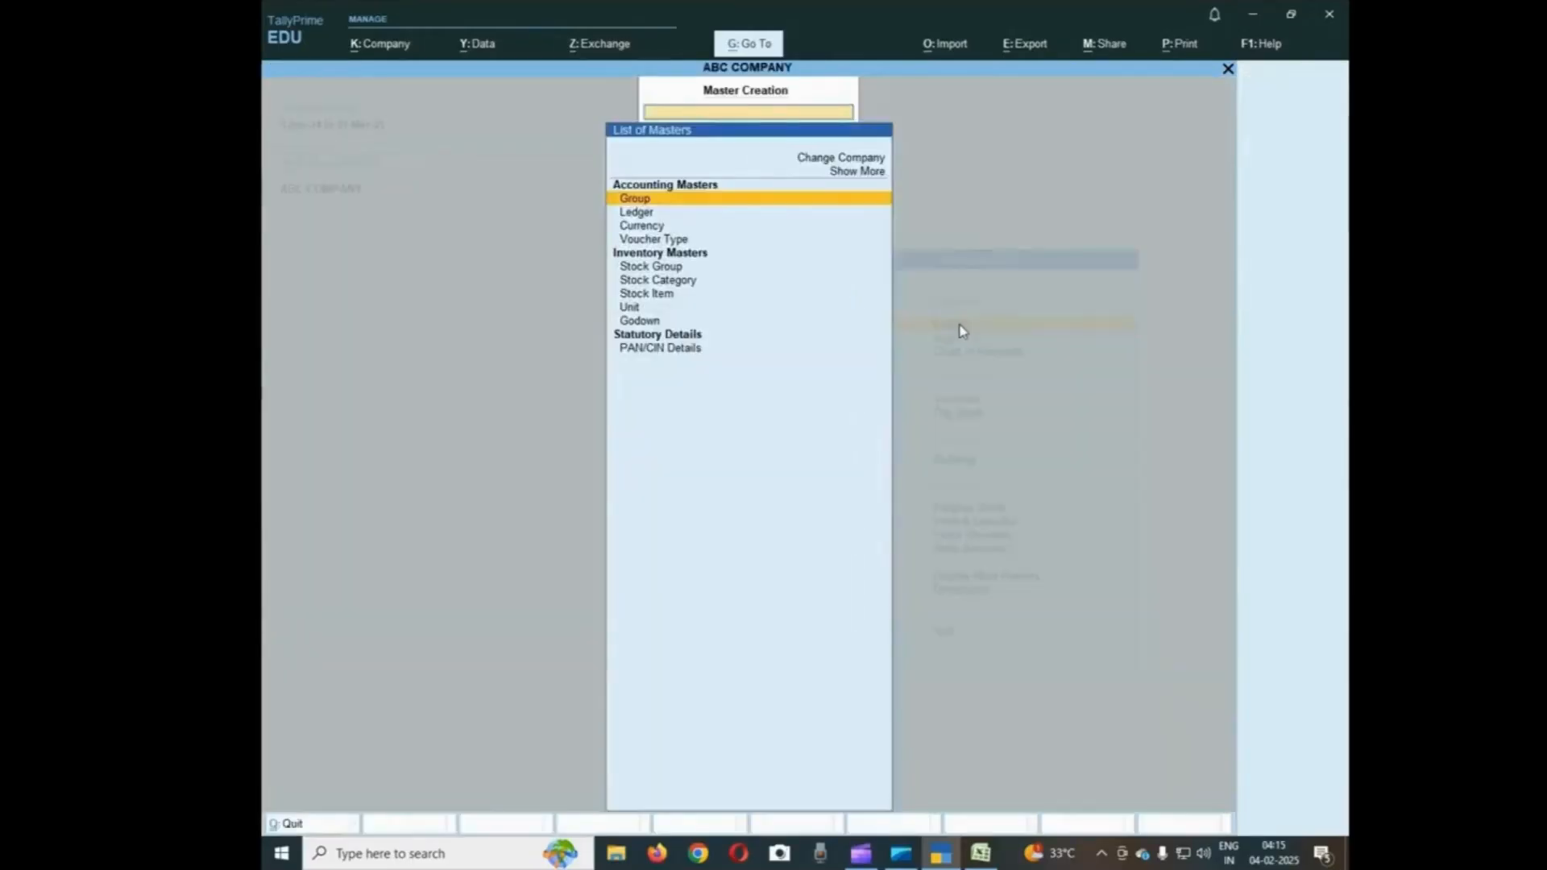
{"action": "key", "text": "Down"}
{"action": "key", "text": "Return"}
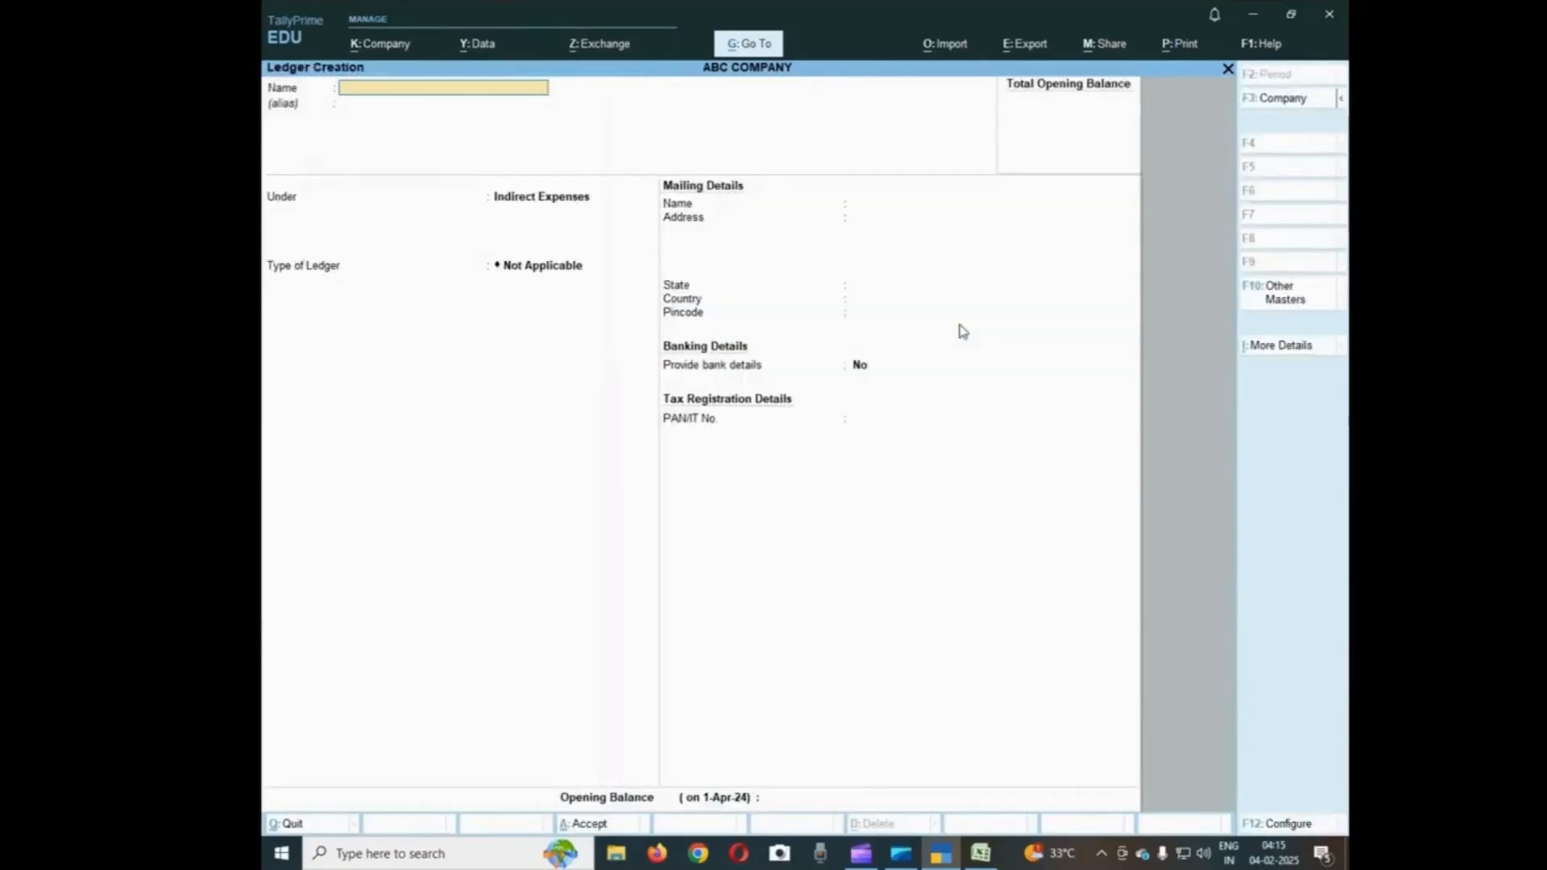
{"action": "type", "text": "Capital"}
{"action": "key", "text": "Return"}
{"action": "key", "text": "Return"}
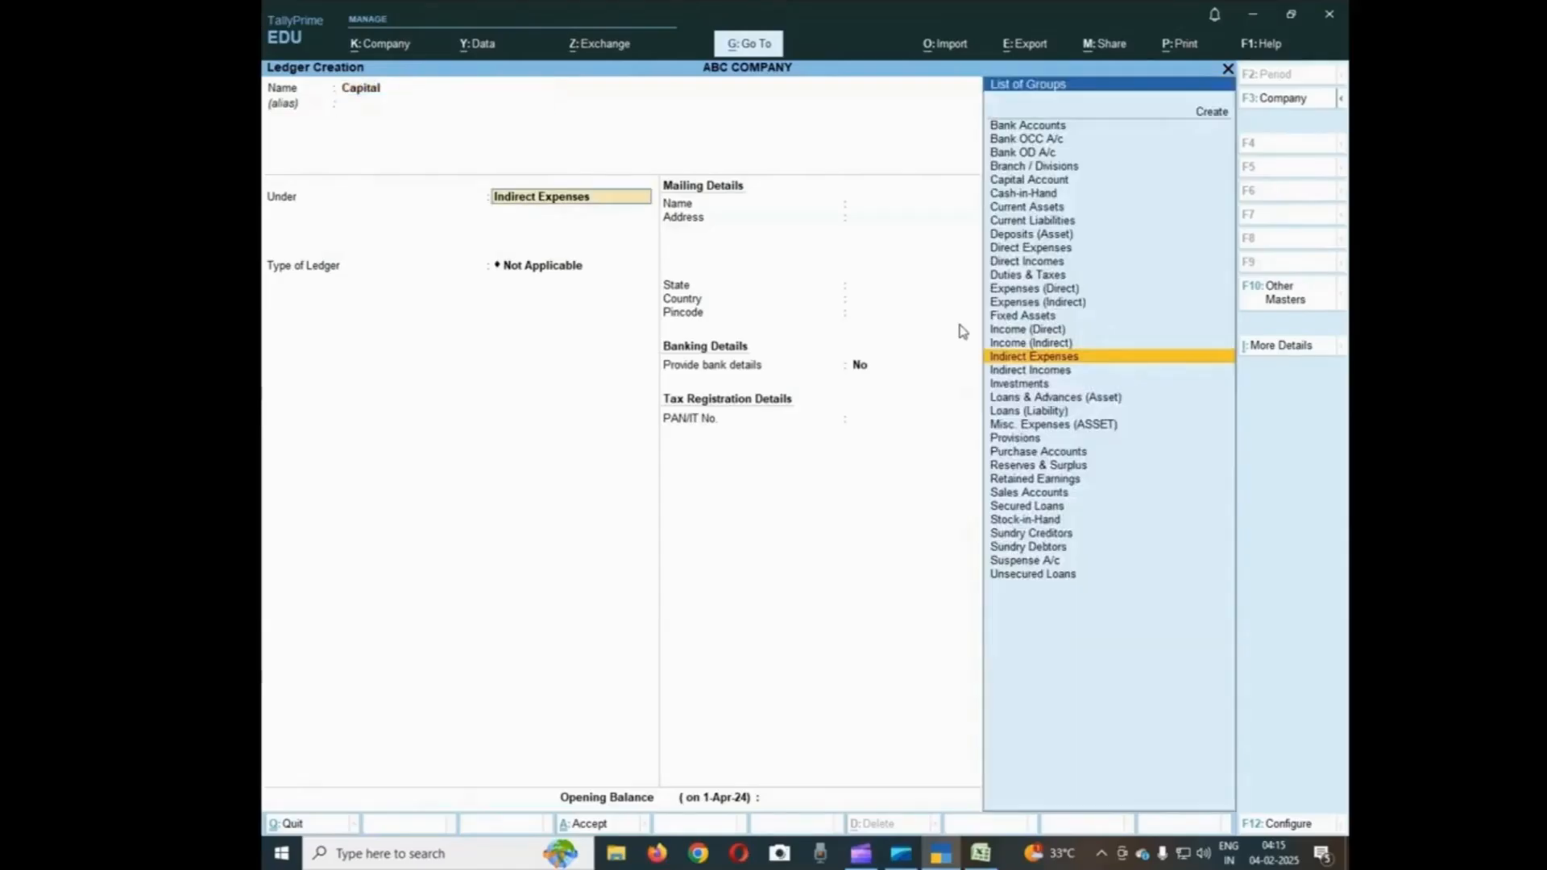
{"action": "type", "text": "Cap"}
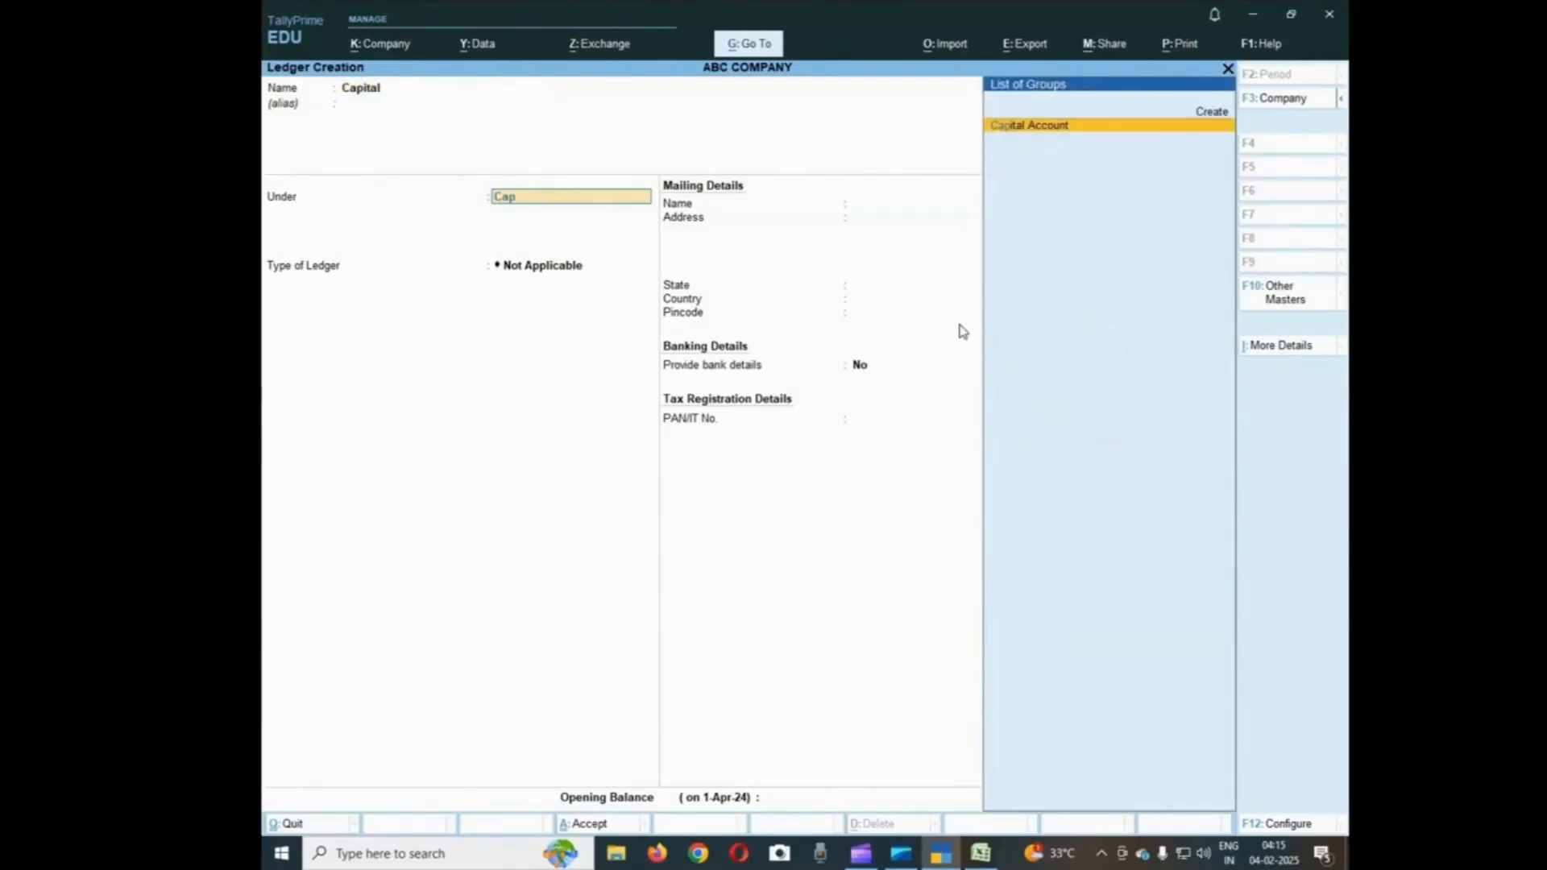
{"action": "key", "text": "Return"}
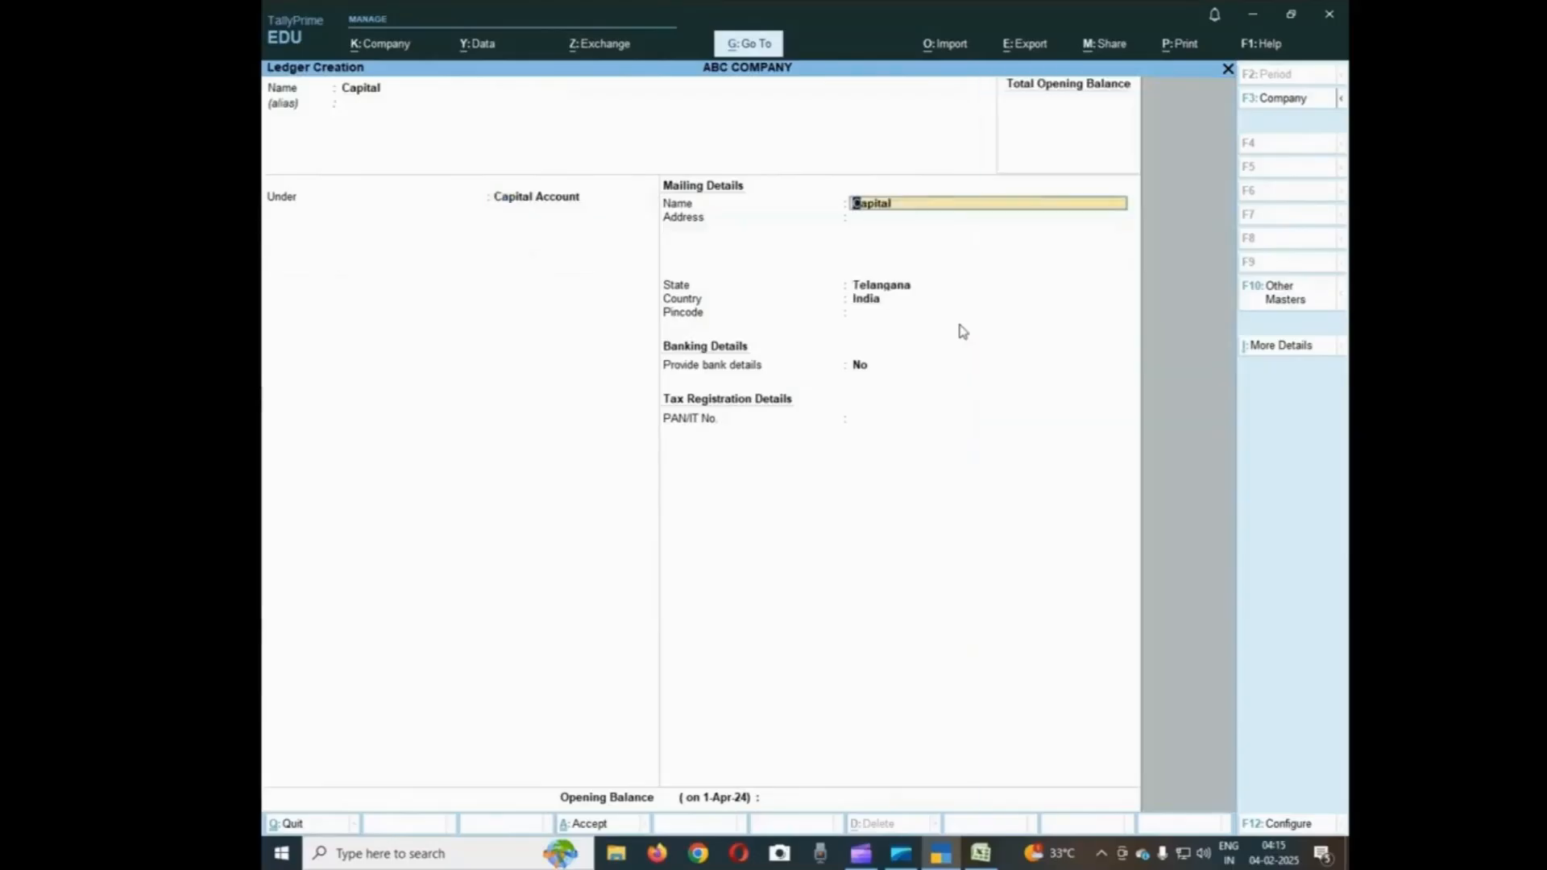
Keep the Capital ledger's default mailing details without bank details, and save it
{"action": "key", "text": "Return"}
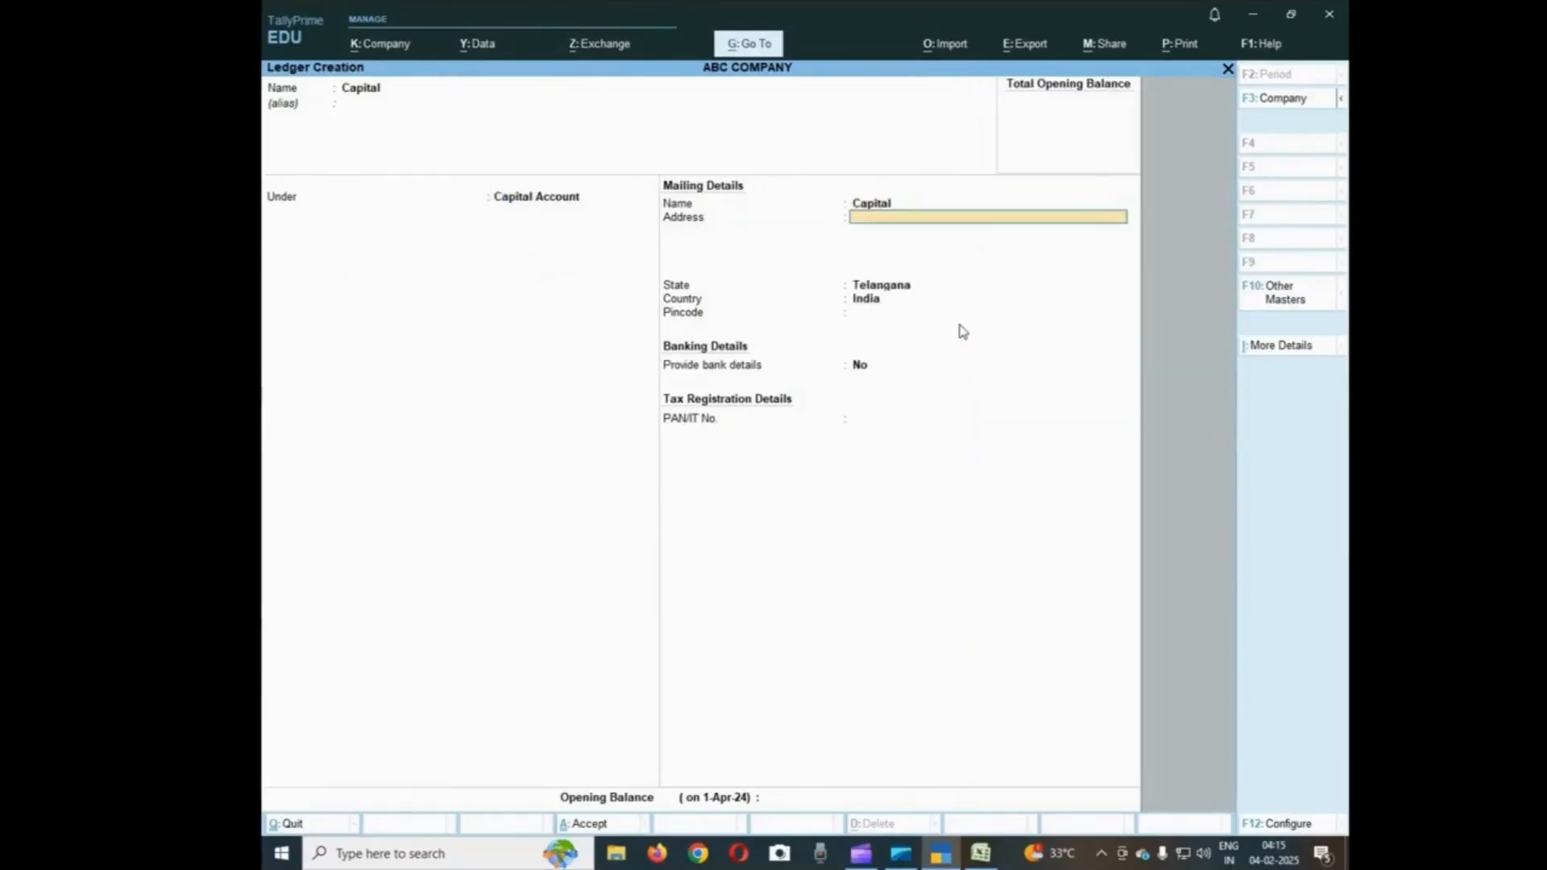
{"action": "key", "text": "Return"}
{"action": "key", "text": "Return"}
{"action": "key", "text": "Return"}
{"action": "key", "text": "Return"}
{"action": "key", "text": "Return"}
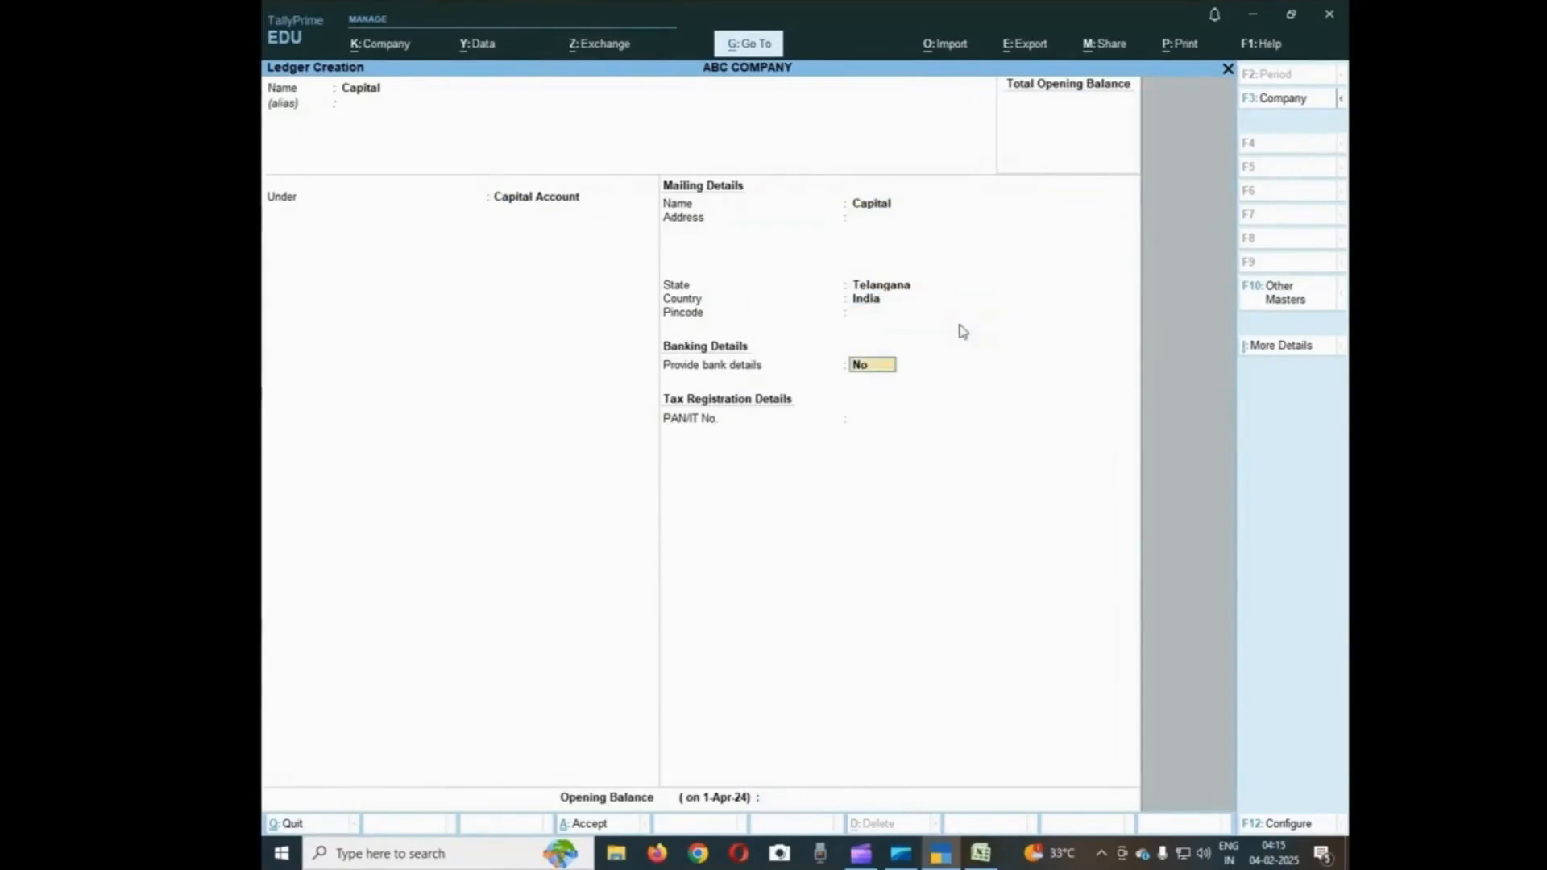
{"action": "key", "text": "Return"}
{"action": "key", "text": "Return"}
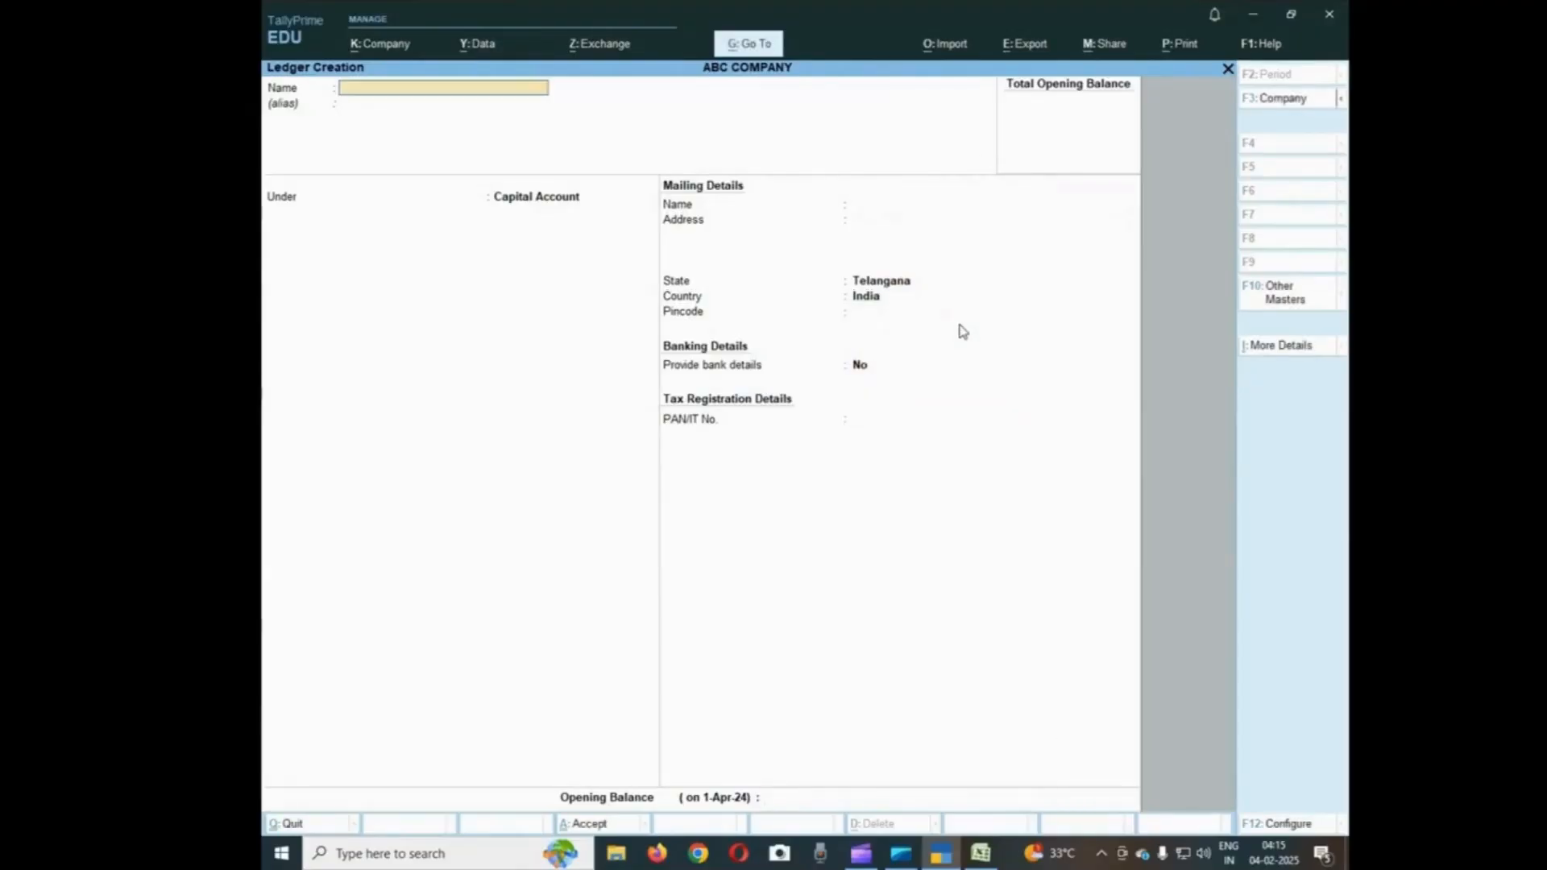
Create a ledger named Rent under the Indirect Expenses group and save it
{"action": "type", "text": "Ren"}
{"action": "key", "text": "Return"}
{"action": "key", "text": "Return"}
{"action": "key", "text": "Return"}
{"action": "key", "text": "BackSpace"}
{"action": "type", "text": "I"}
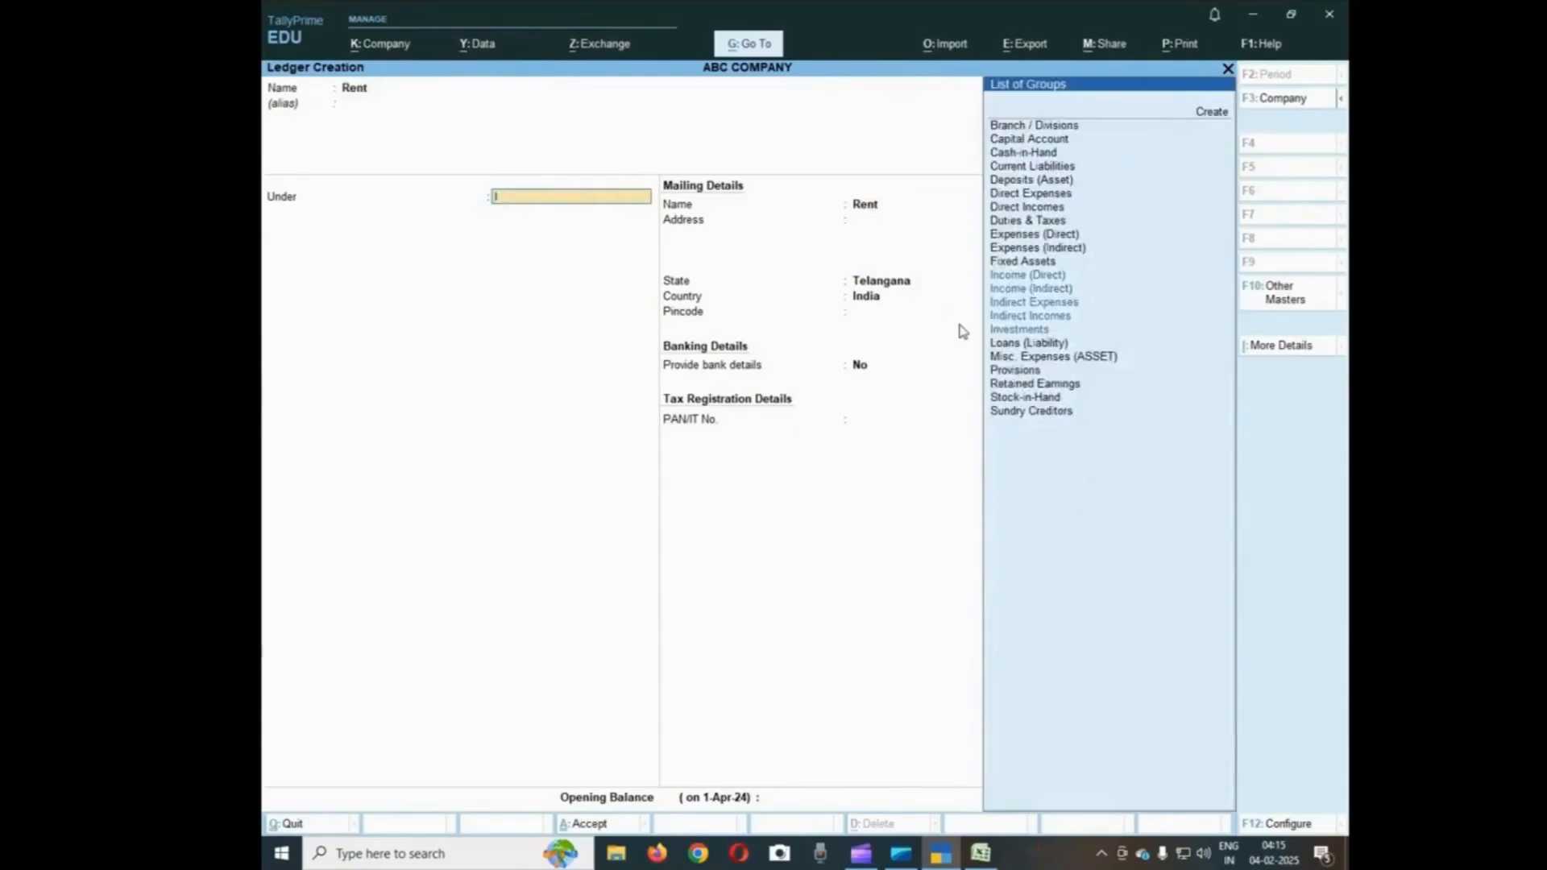
{"action": "type", "text": "nd"}
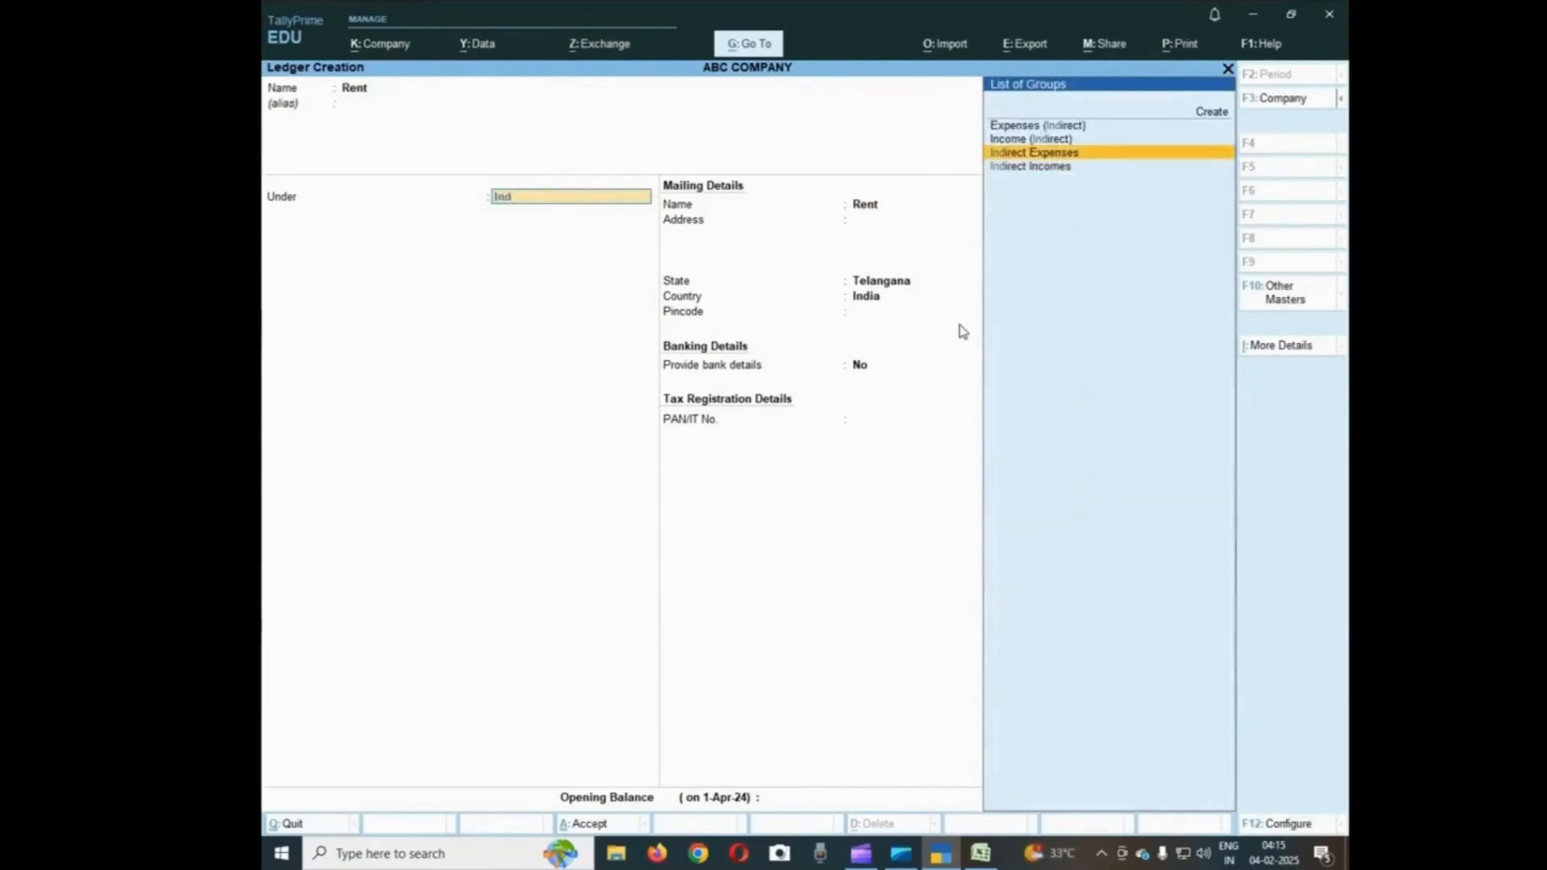
{"action": "key", "text": "Return"}
{"action": "key", "text": "Return"}
{"action": "key", "text": "Return"}
{"action": "key", "text": "Return"}
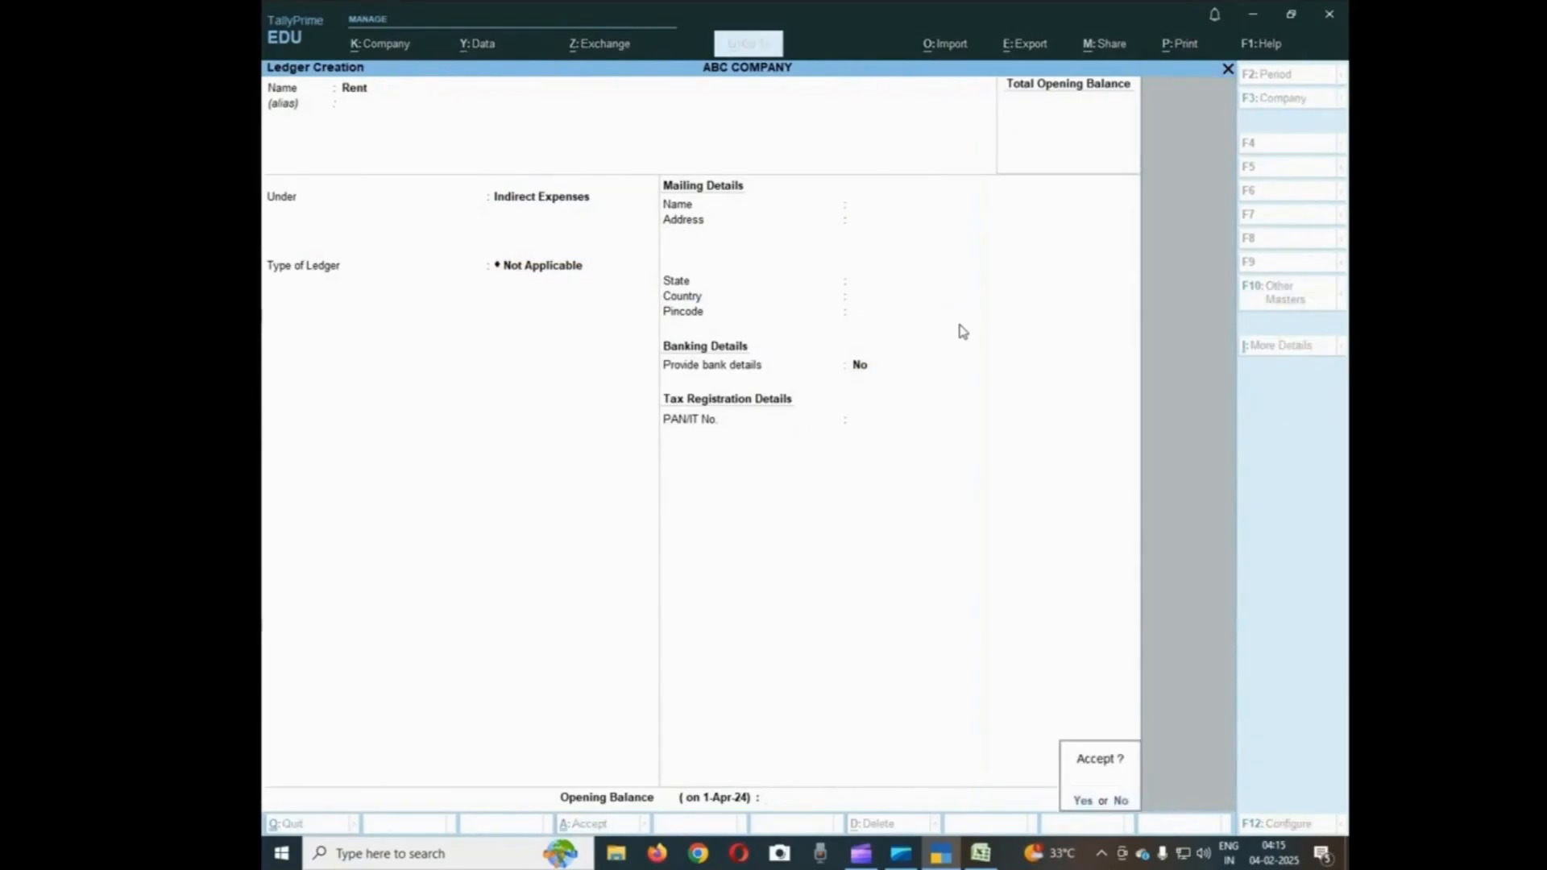
{"action": "key", "text": "Return"}
Enter Furnitre as the name of a new ledger and place it under Fixed Assets
{"action": "type", "text": "Fu"}
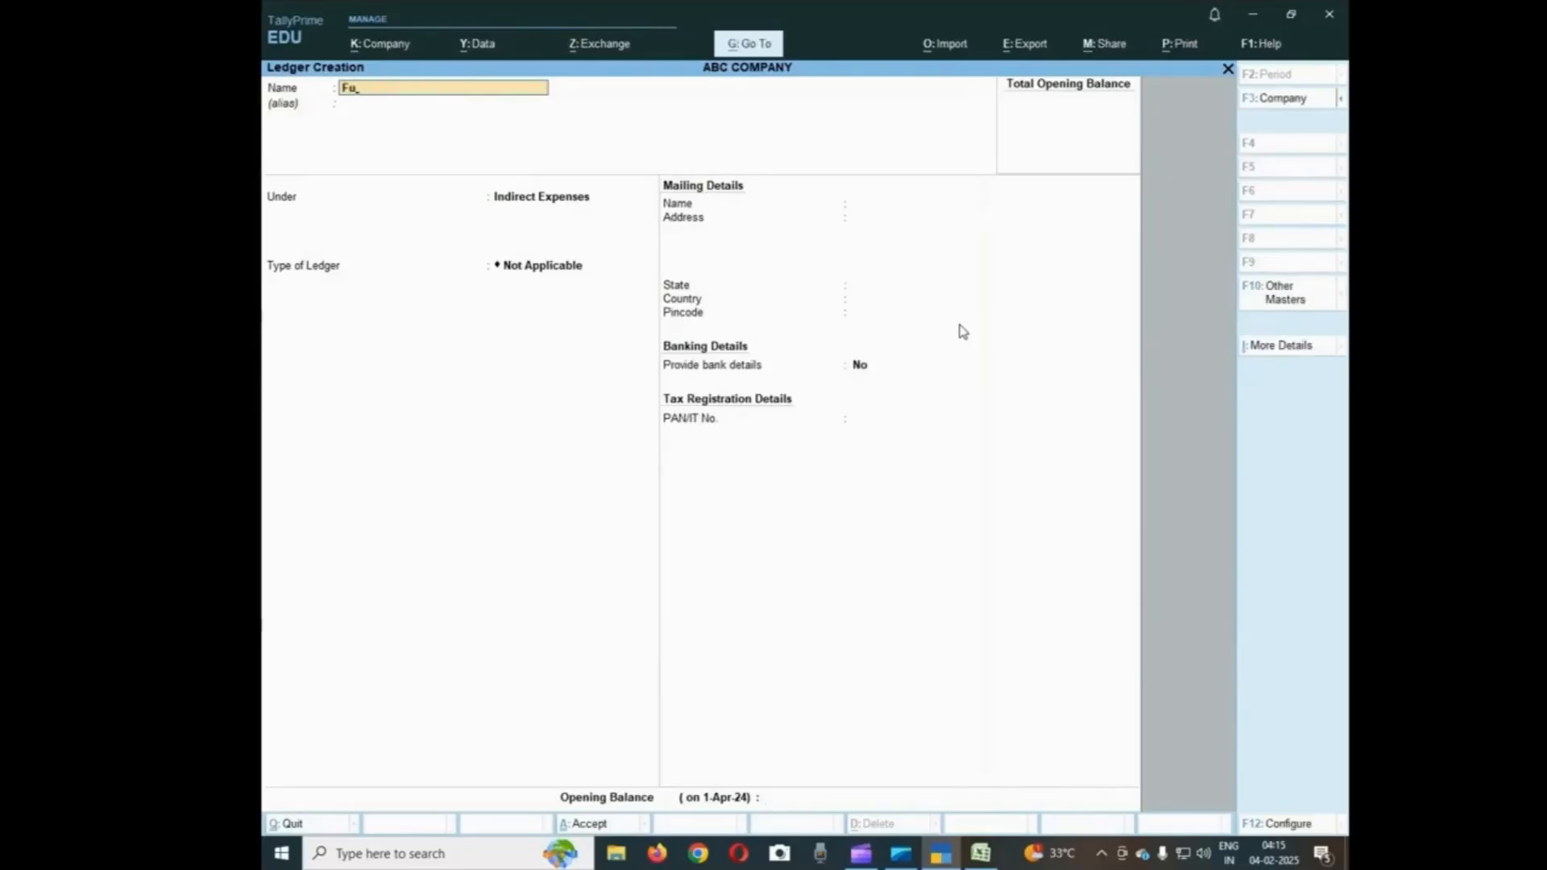
{"action": "type", "text": "rnitre"}
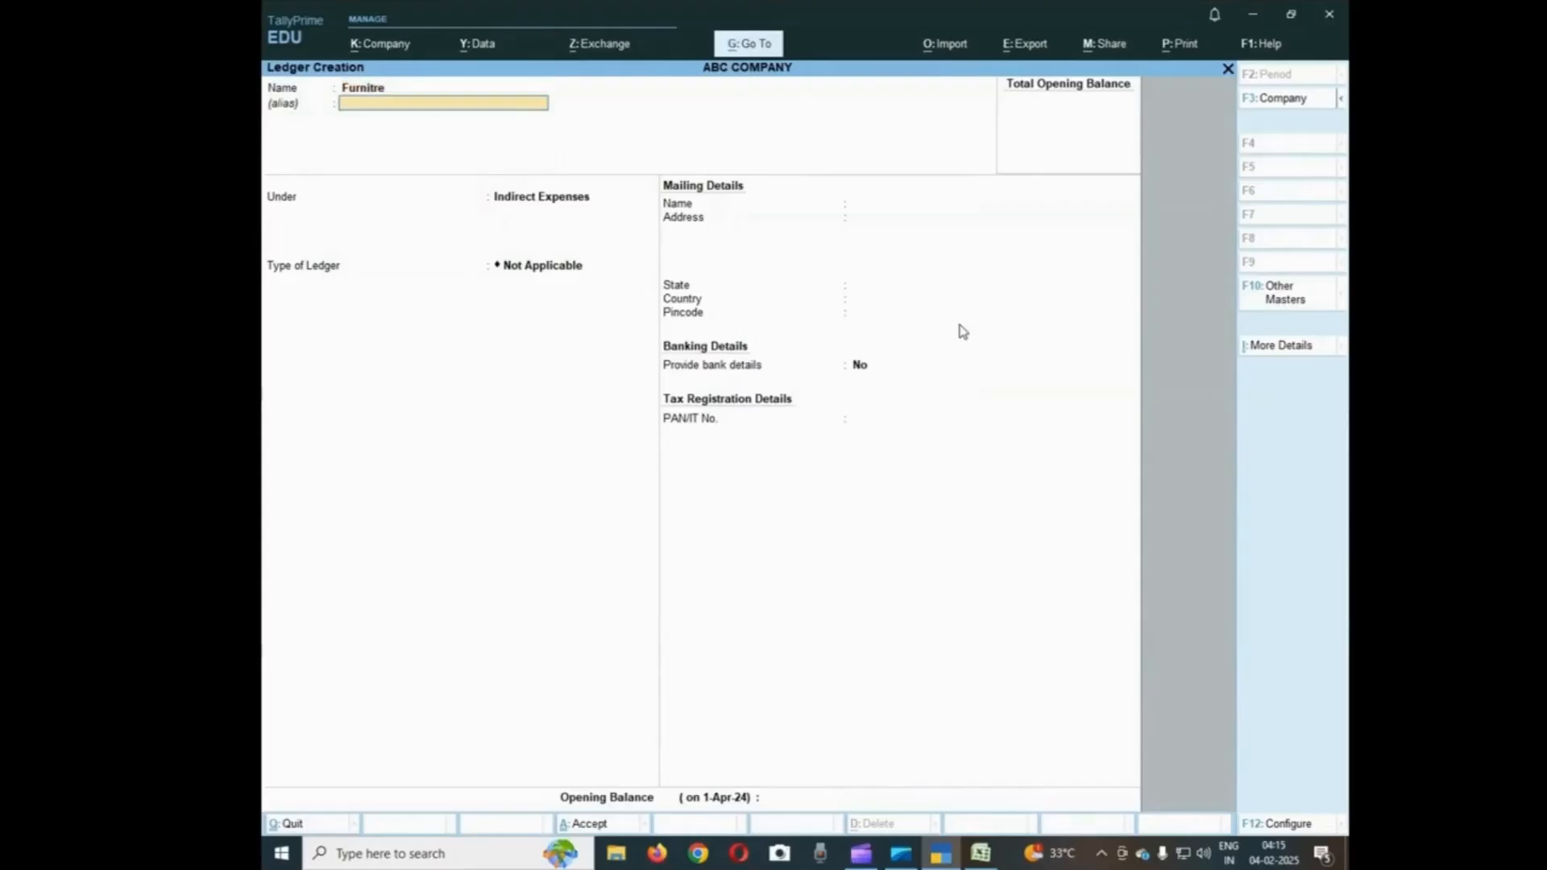
{"action": "key", "text": "Return"}
{"action": "type", "text": "Fix"}
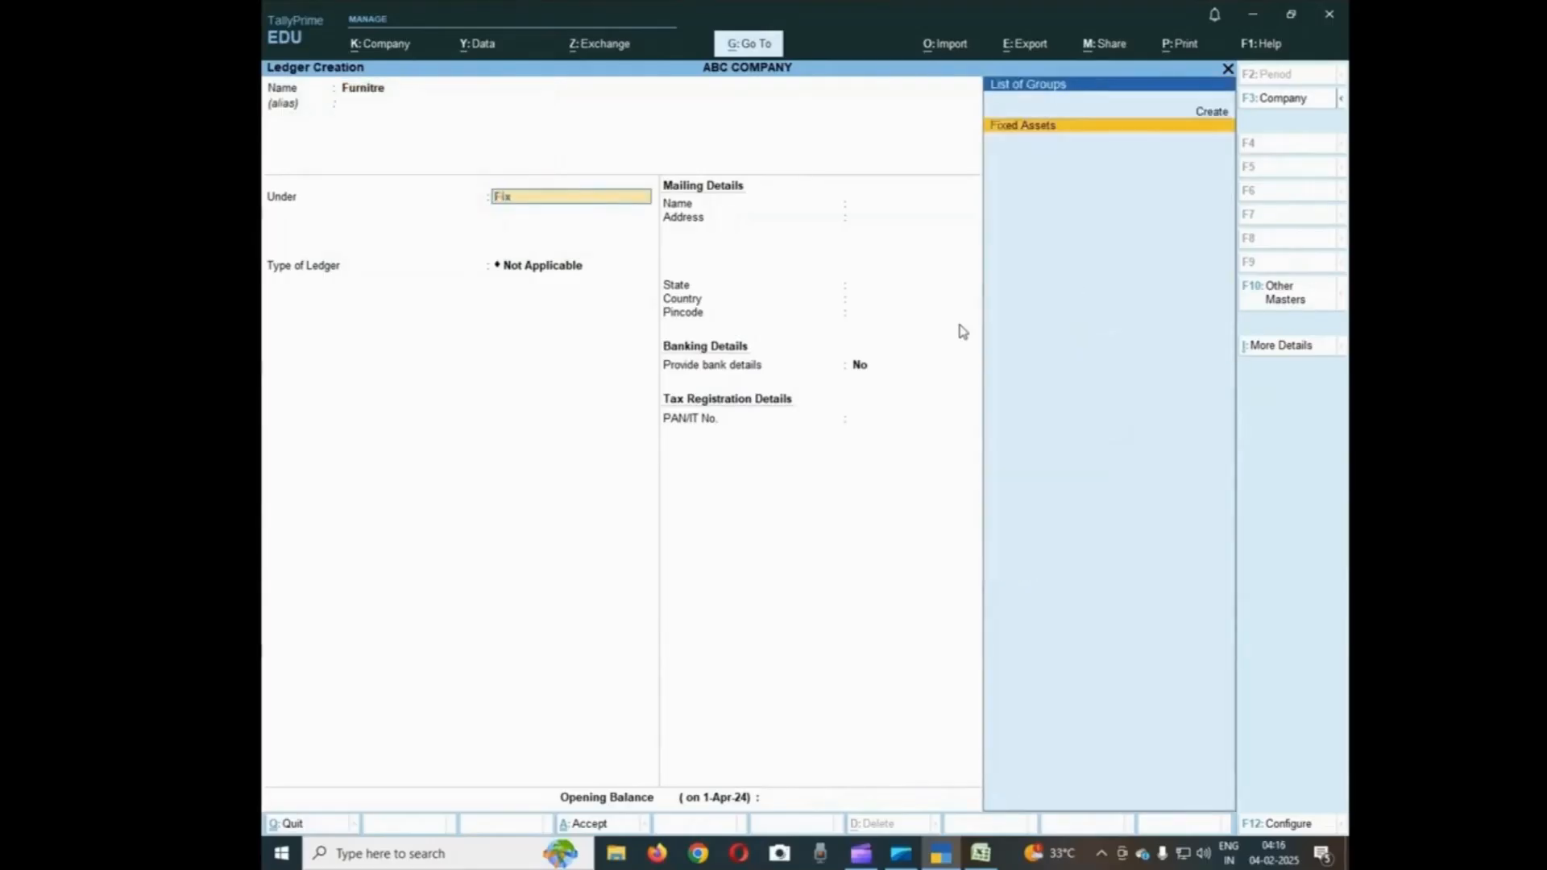
{"action": "key", "text": "Return"}
Keep the Furnitre ledger's default mailing details, leave its opening balance empty, and save it
{"action": "key", "text": "Return"}
{"action": "key", "text": "Return"}
{"action": "key", "text": "Return"}
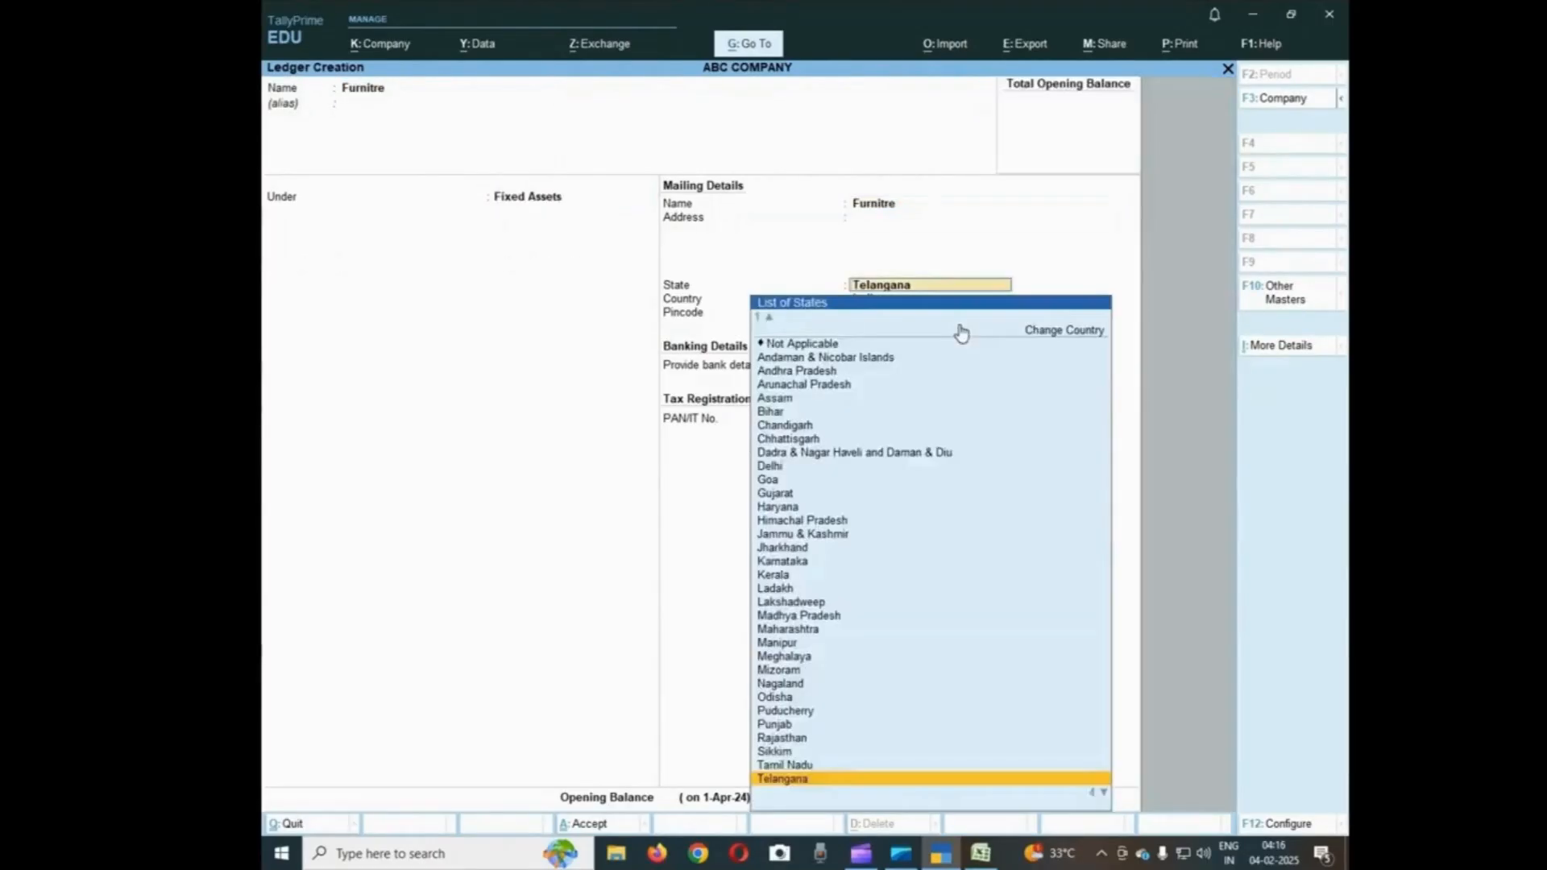
{"action": "key", "text": "Return"}
{"action": "key", "text": "Return"}
{"action": "key", "text": "Return"}
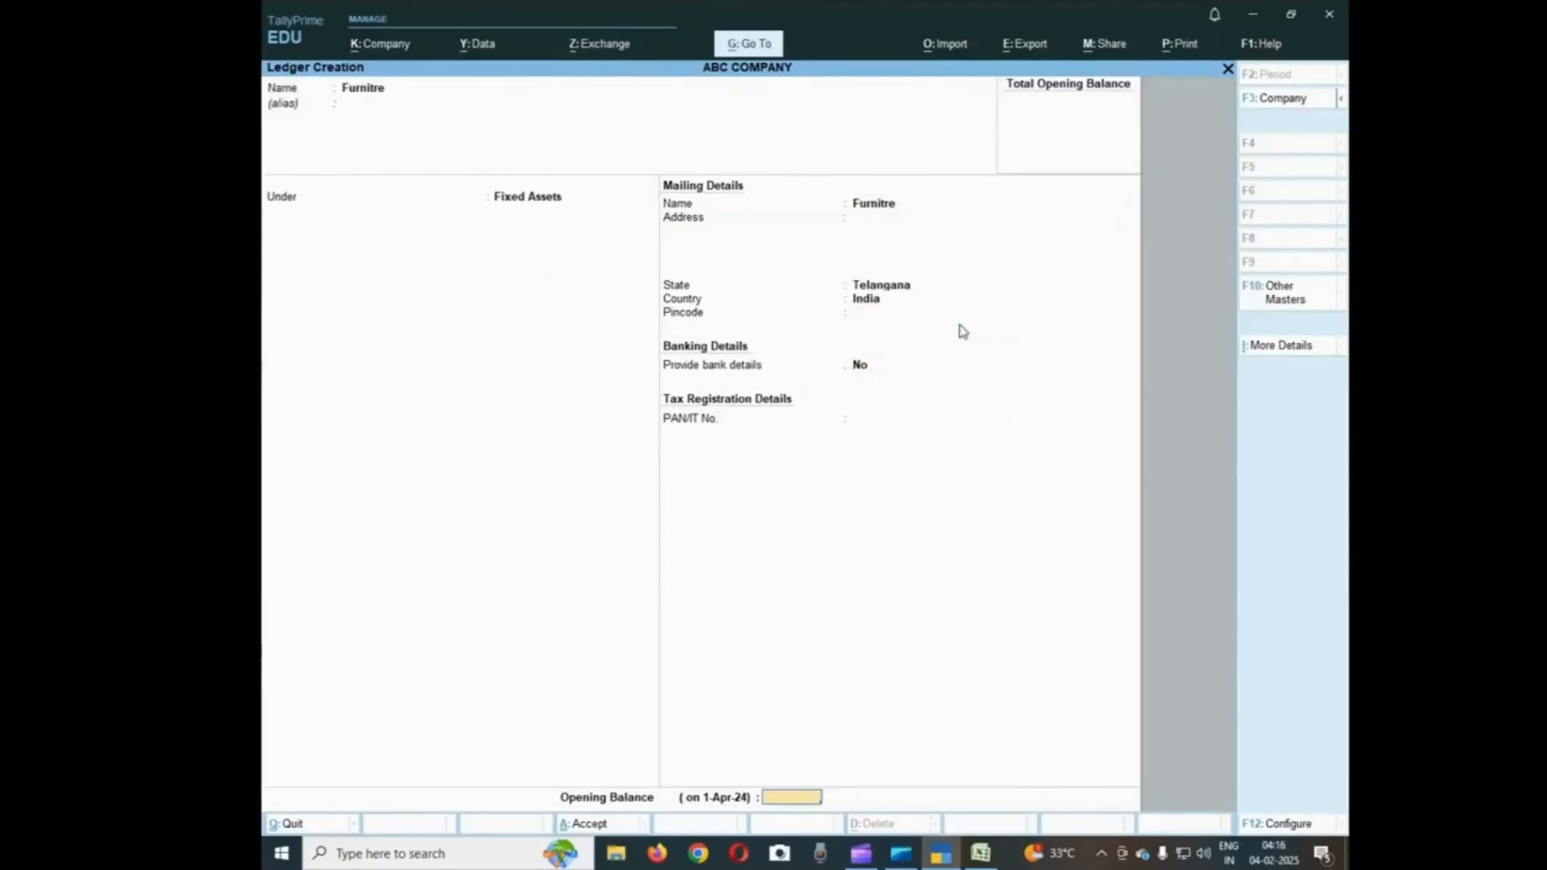
{"action": "key", "text": "Return"}
{"action": "key", "text": "Return"}
Name the next new ledger Fixed Deposit and place it under the Current Assets group
{"action": "type", "text": "F"}
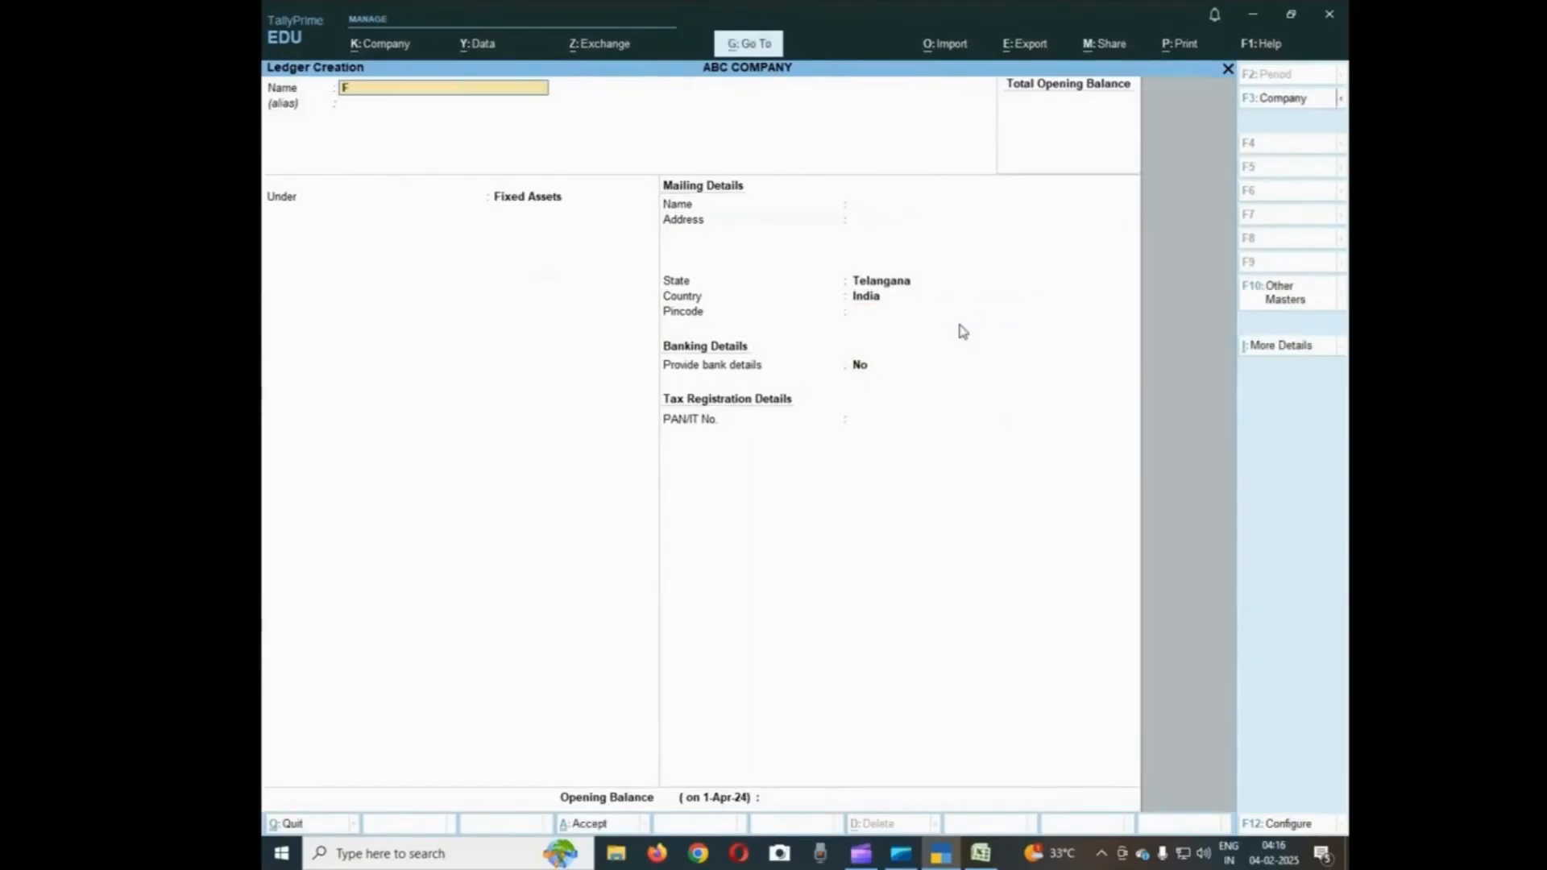
{"action": "type", "text": "ixed Deposi"}
{"action": "key", "text": "BackSpace"}
{"action": "key", "text": "BackSpace"}
{"action": "type", "text": "osit"}
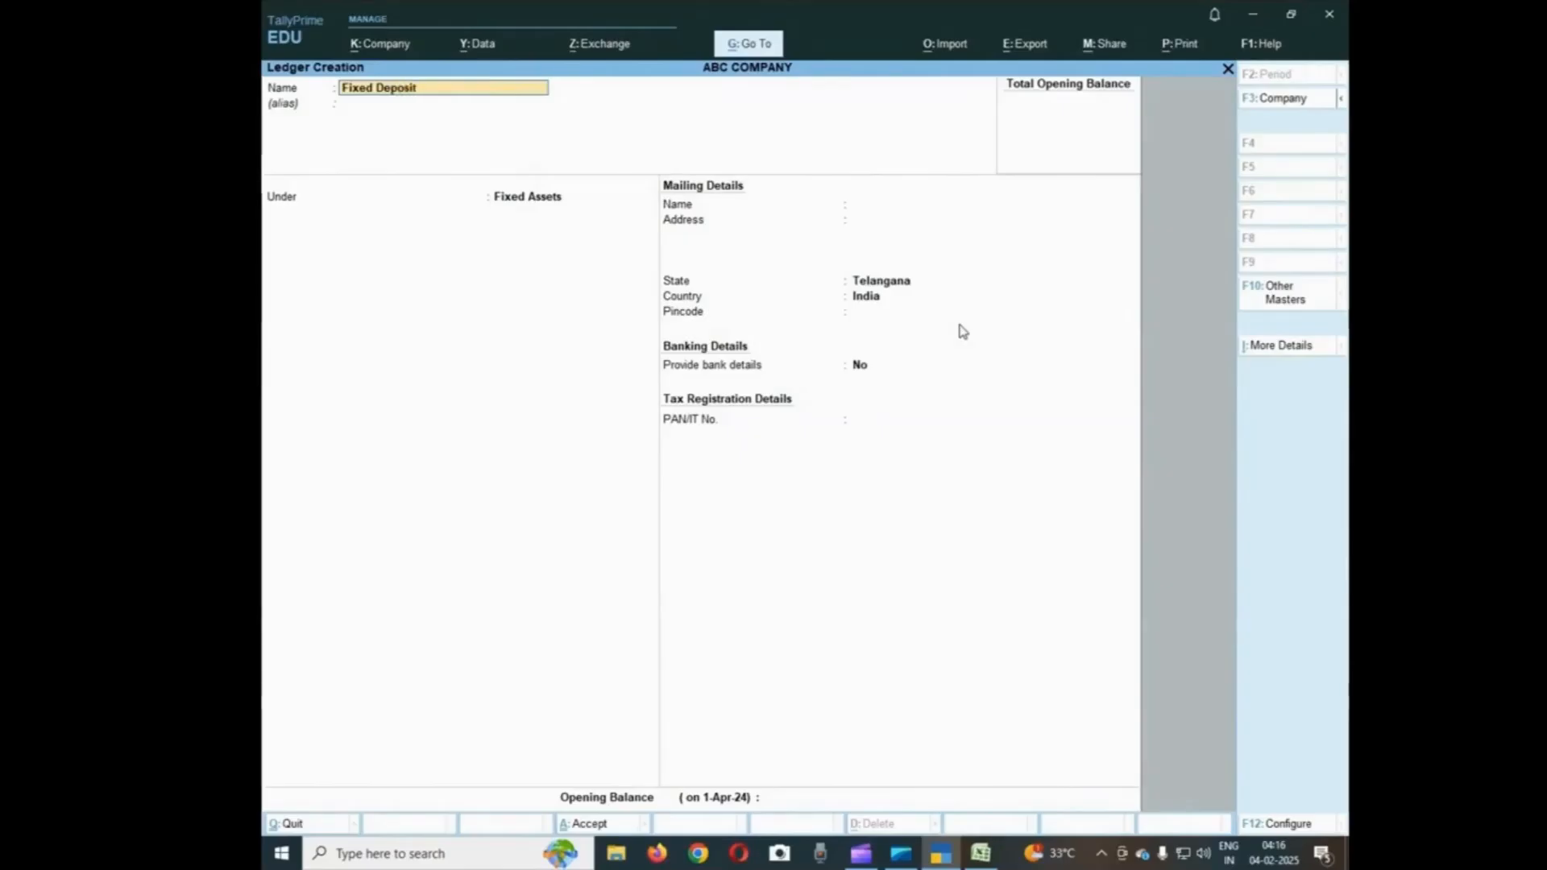
{"action": "key", "text": "Return"}
{"action": "key", "text": "Return"}
{"action": "type", "text": "Cur"}
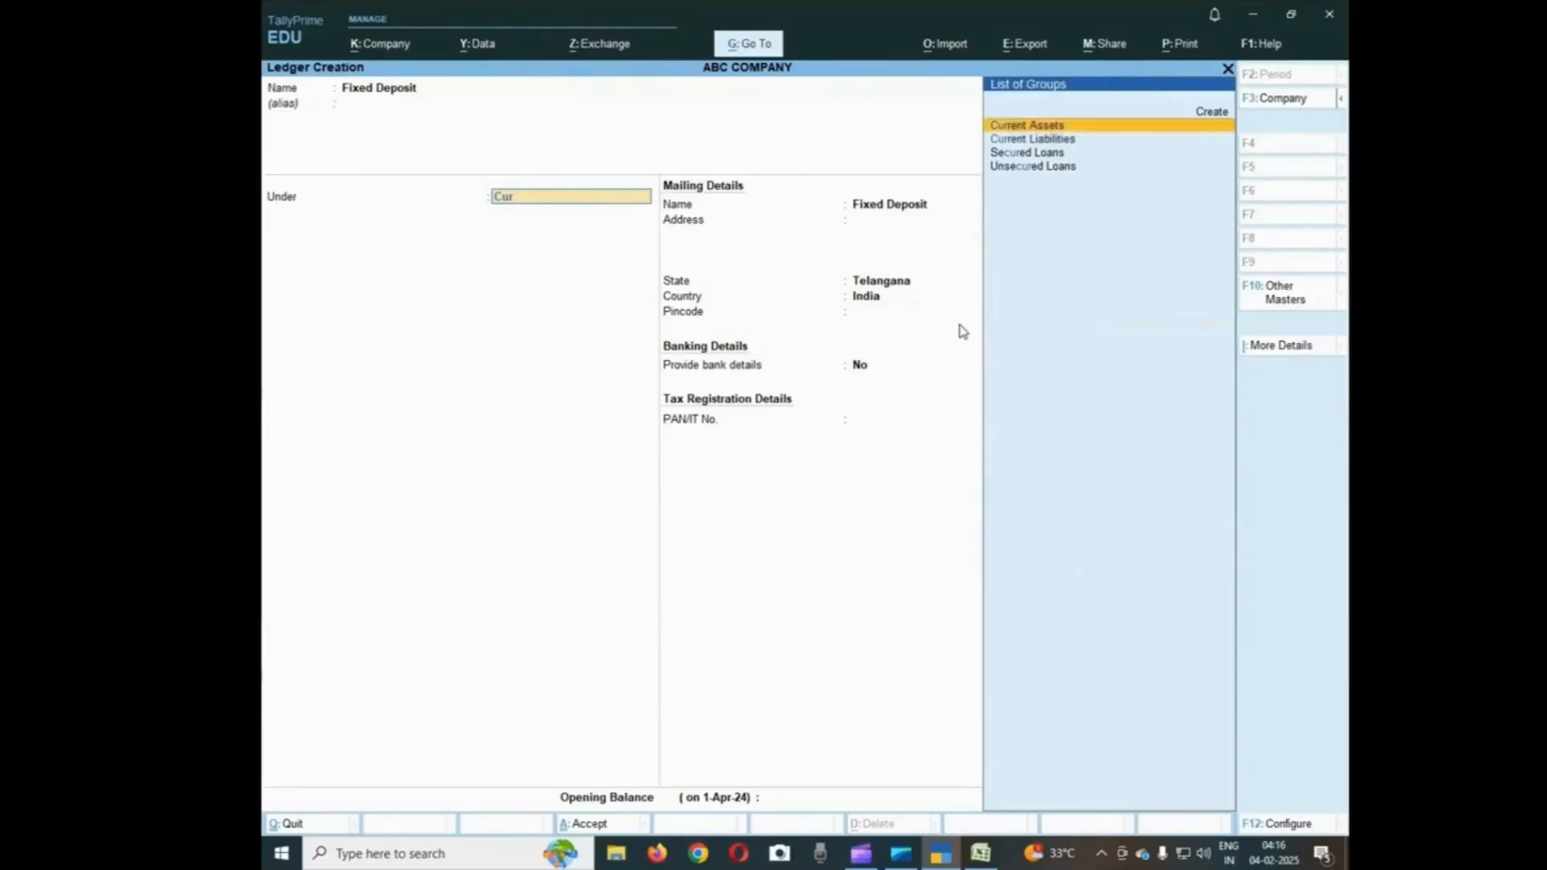
{"action": "key", "text": "Return"}
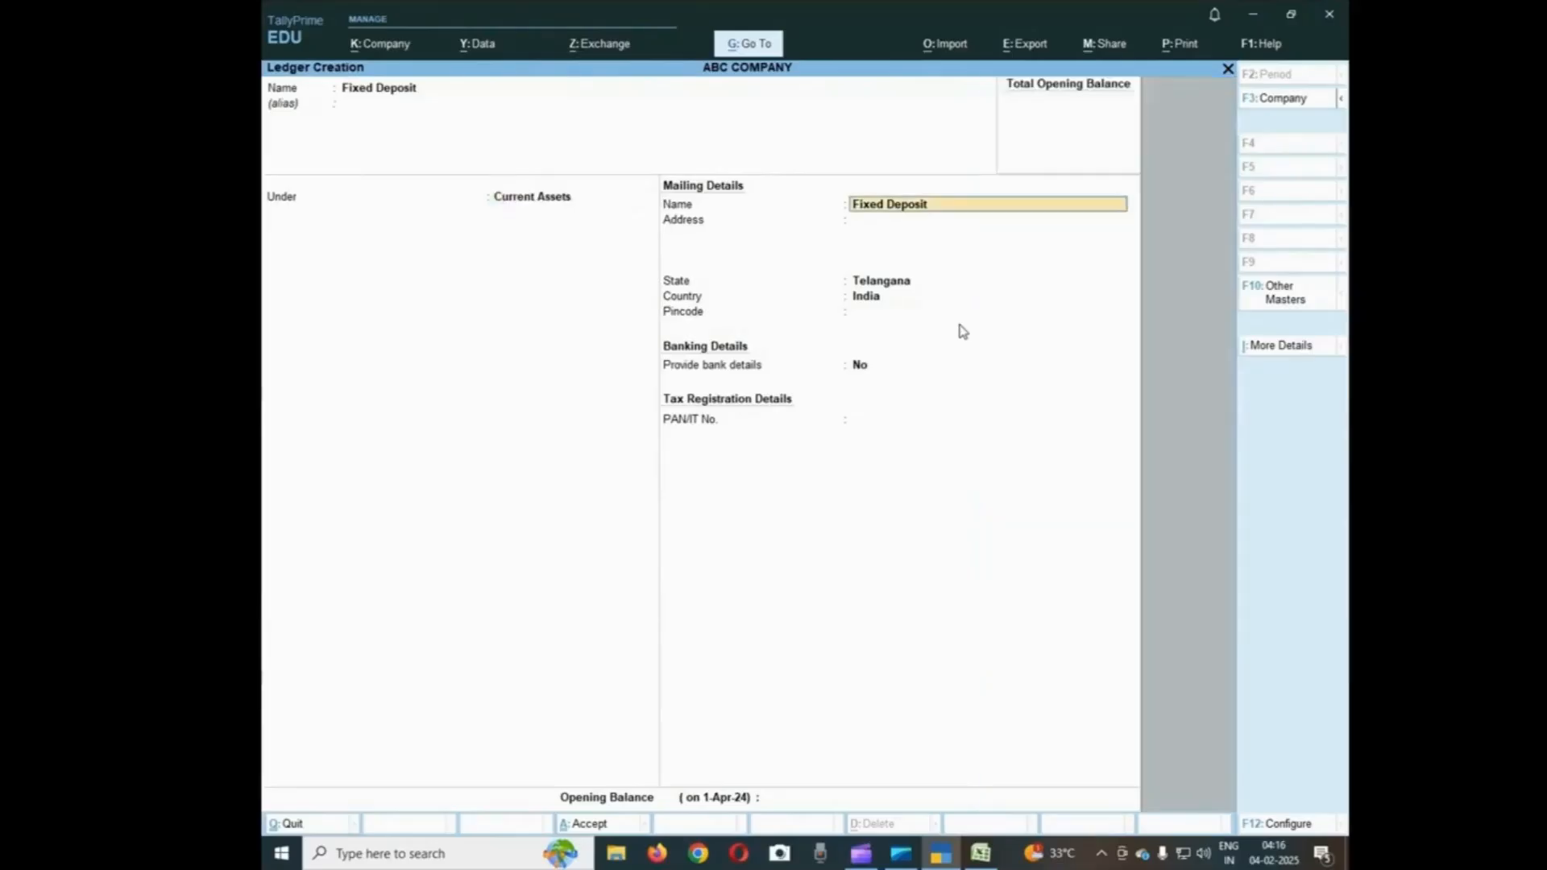
Keep the Fixed Deposit ledger's default mailing, banking and tax details, leave its opening balance empty, and save it
{"action": "key", "text": "Return"}
{"action": "key", "text": "Return"}
{"action": "key", "text": "Return"}
{"action": "key", "text": "Return"}
{"action": "key", "text": "Return"}
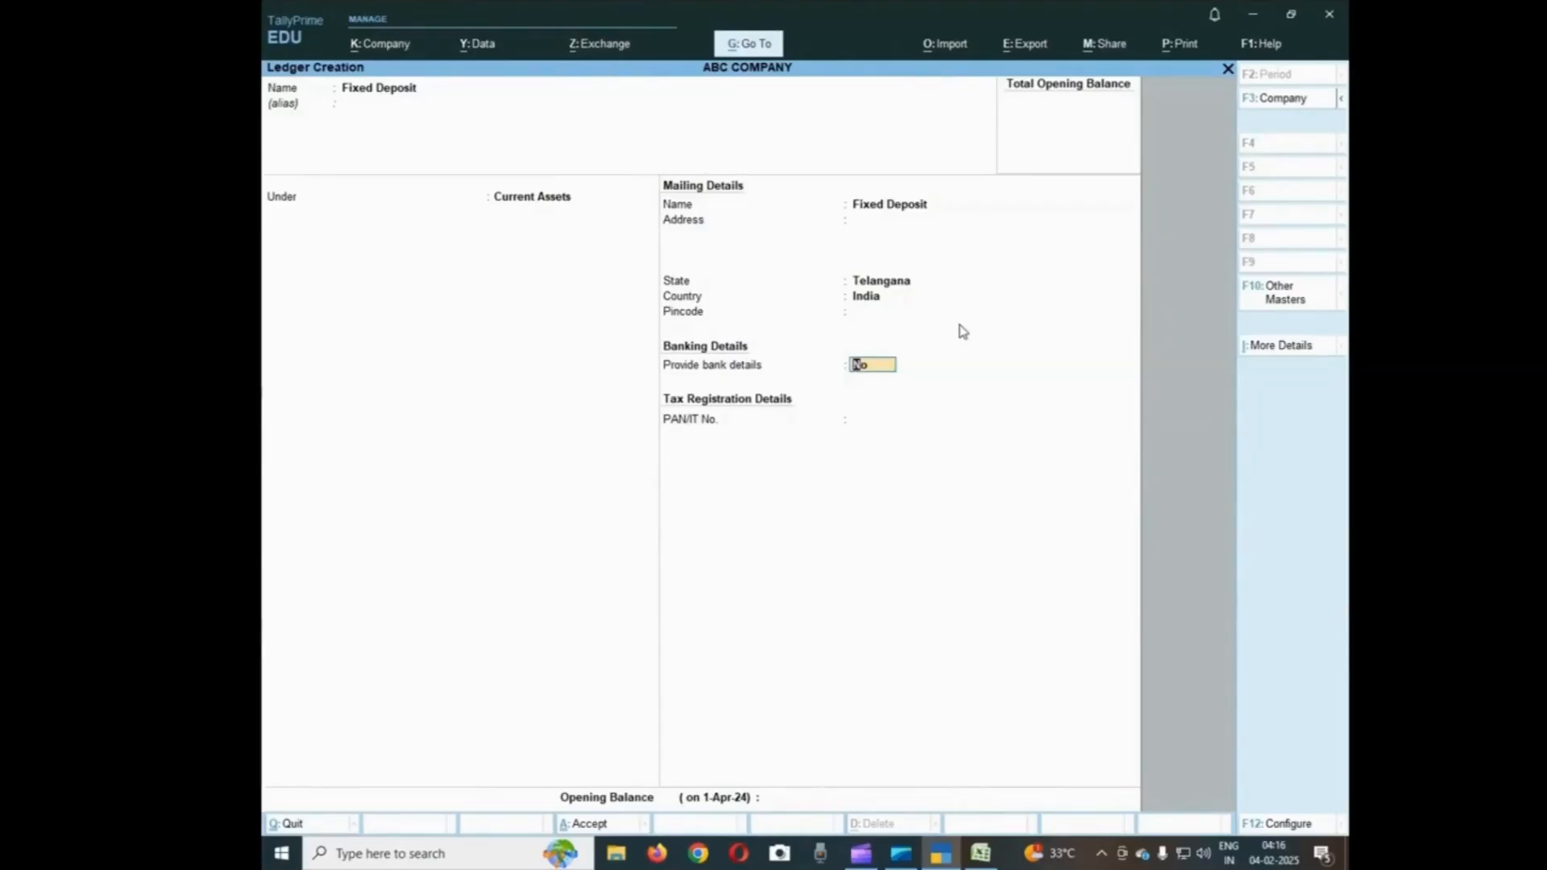
{"action": "key", "text": "Return"}
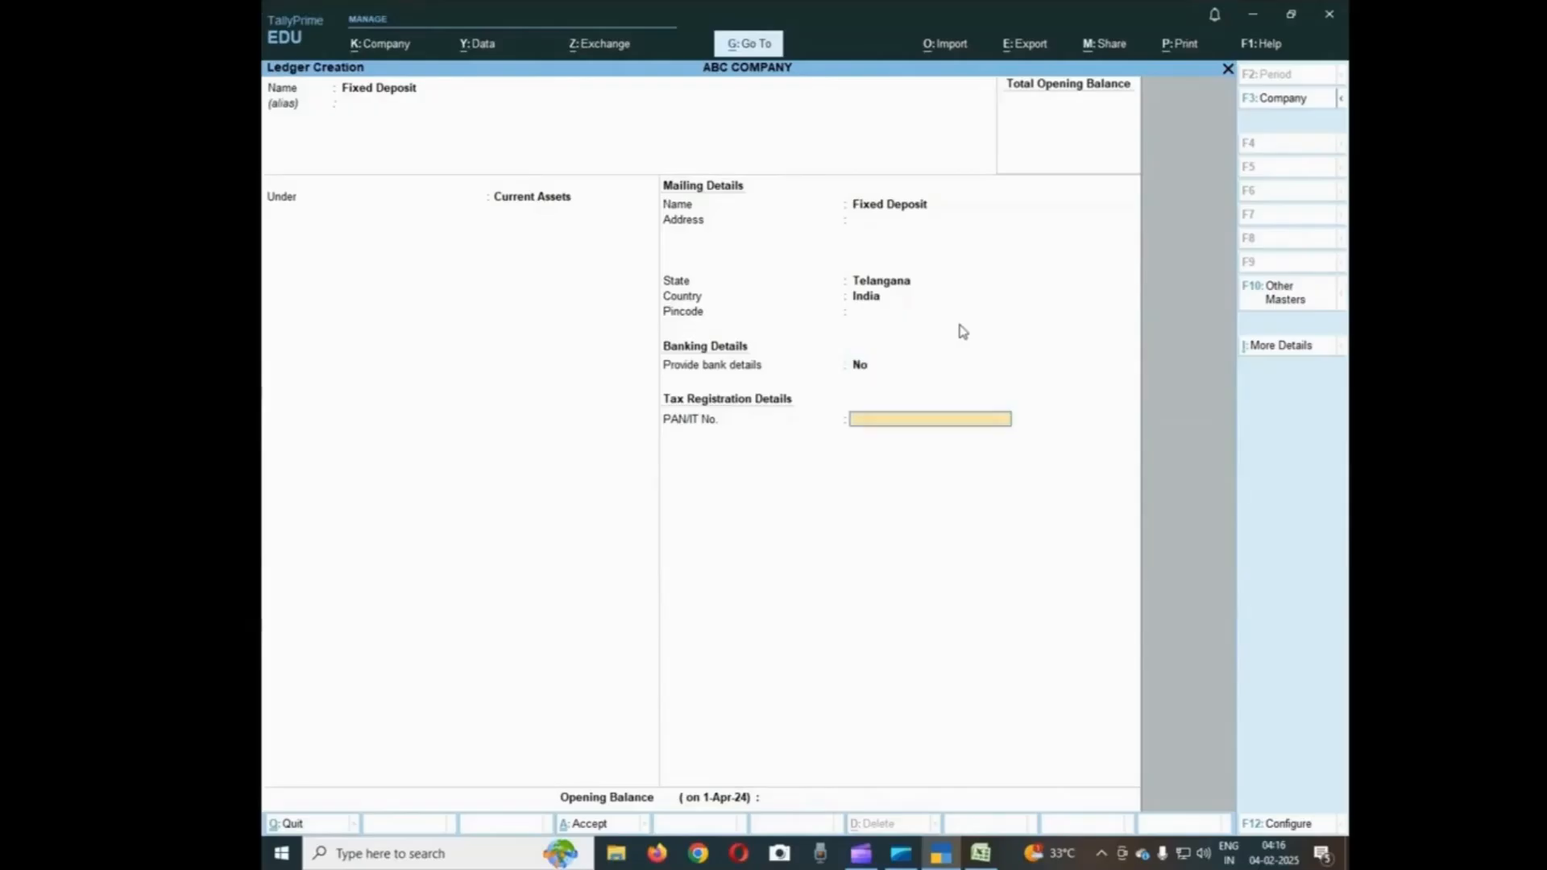
{"action": "key", "text": "Return"}
{"action": "key", "text": "Return"}
{"action": "key", "text": "Return"}
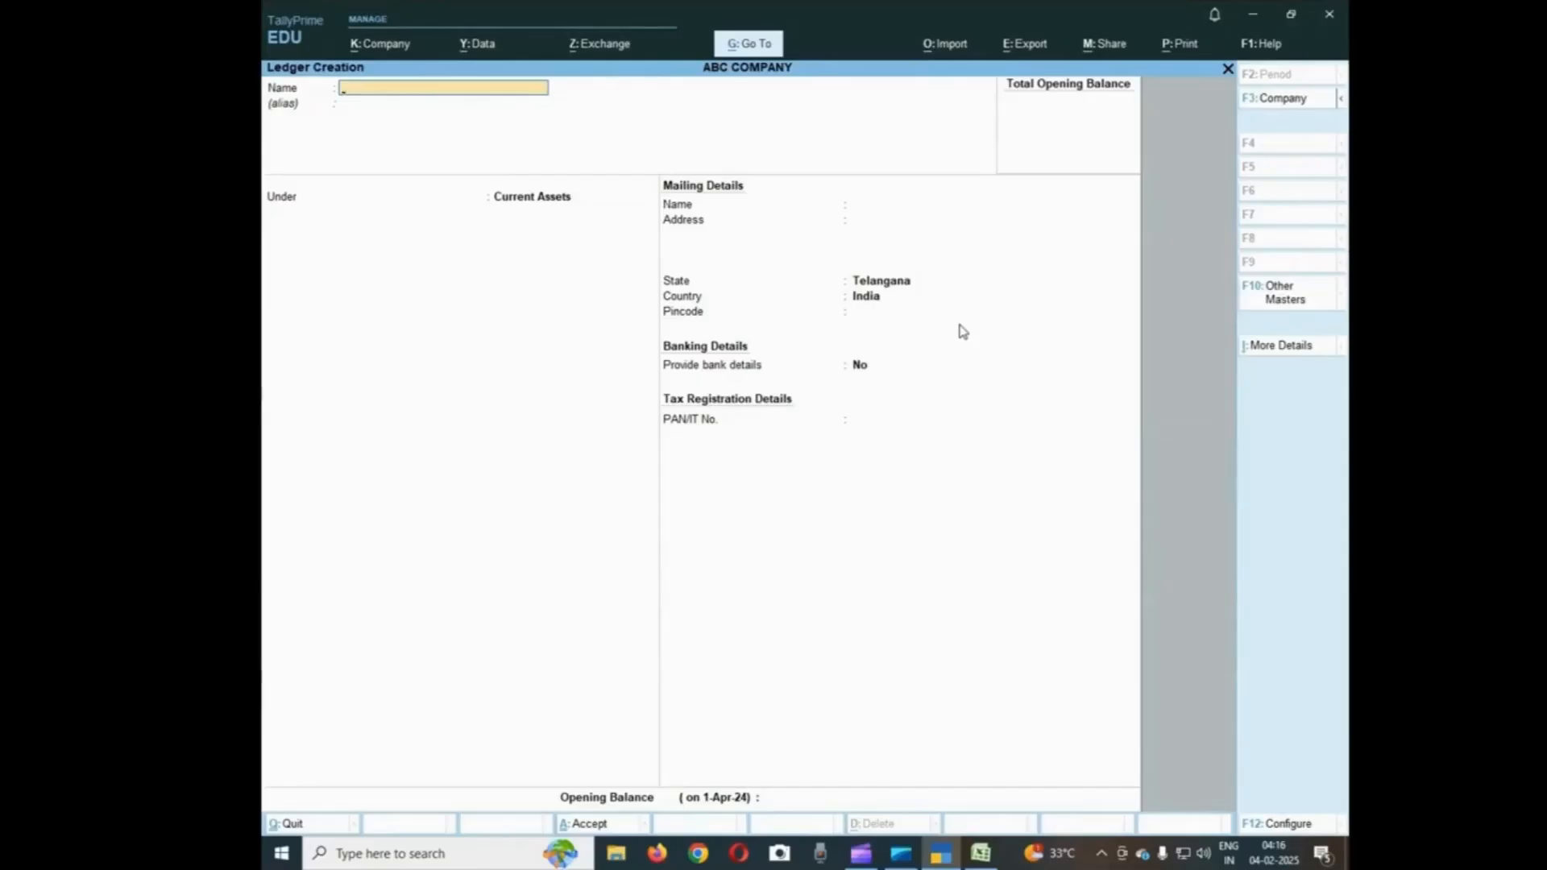
Name the next new ledger SBI and place it under the Bank Accounts group
{"action": "type", "text": "SBI"}
{"action": "key", "text": "Return"}
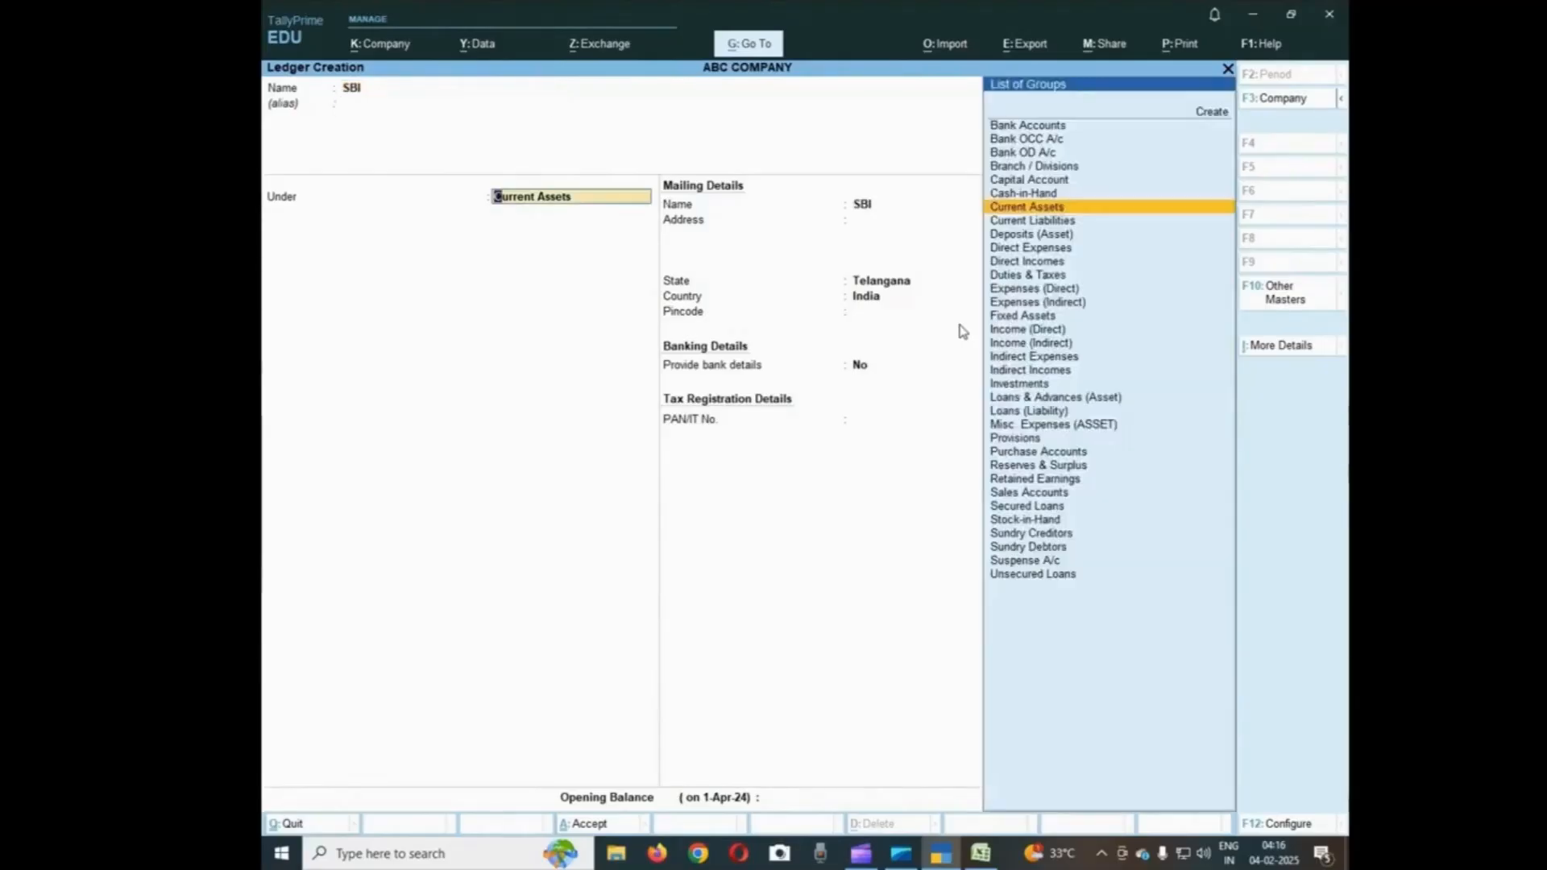
{"action": "type", "text": "BA"}
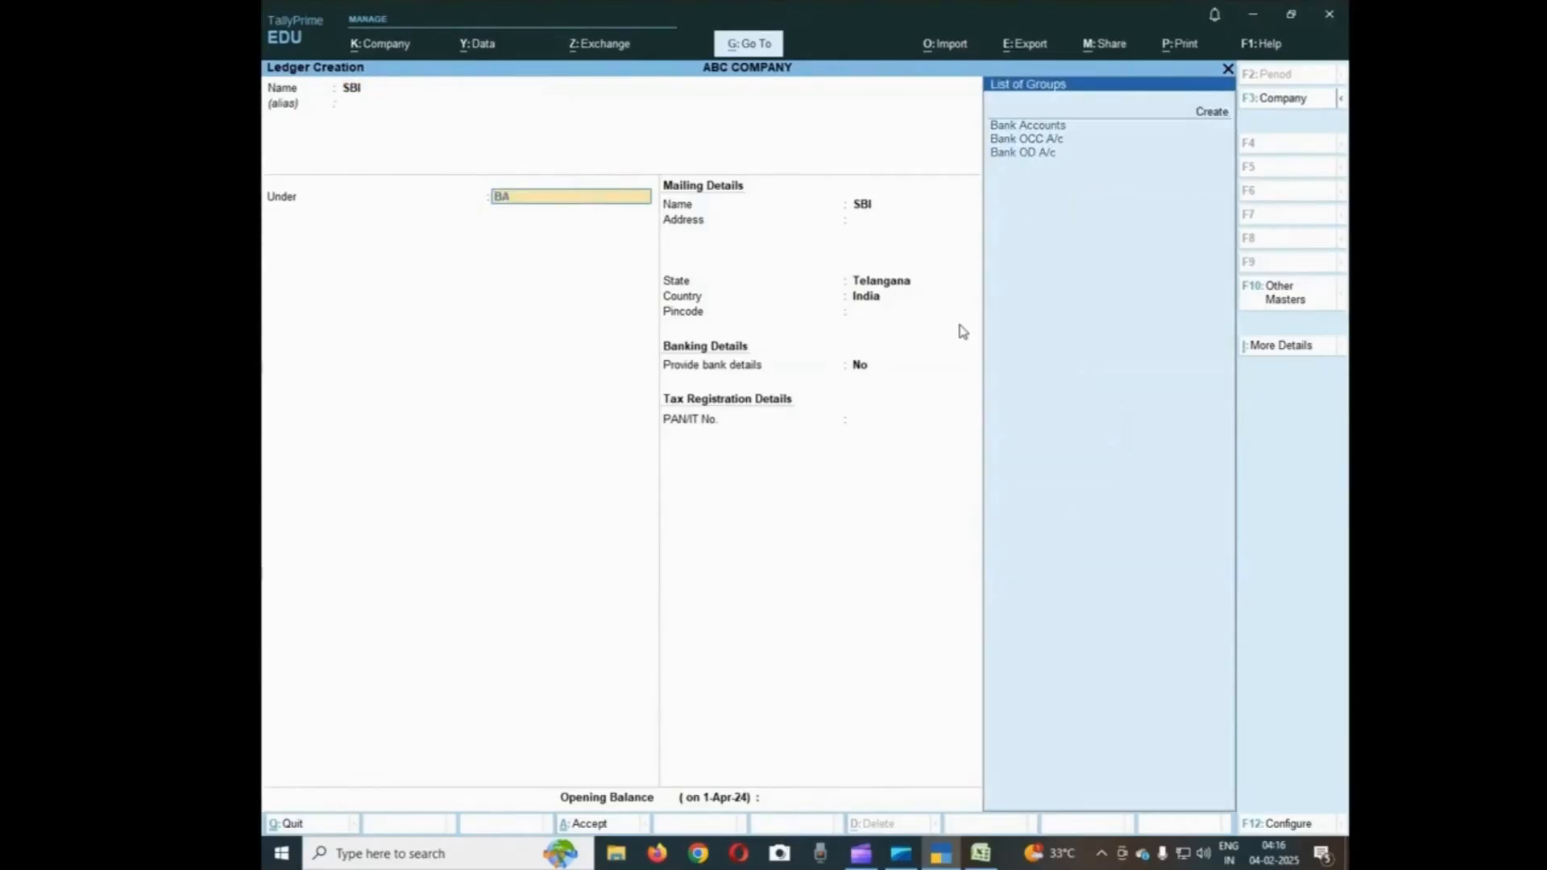
{"action": "key", "text": "Return"}
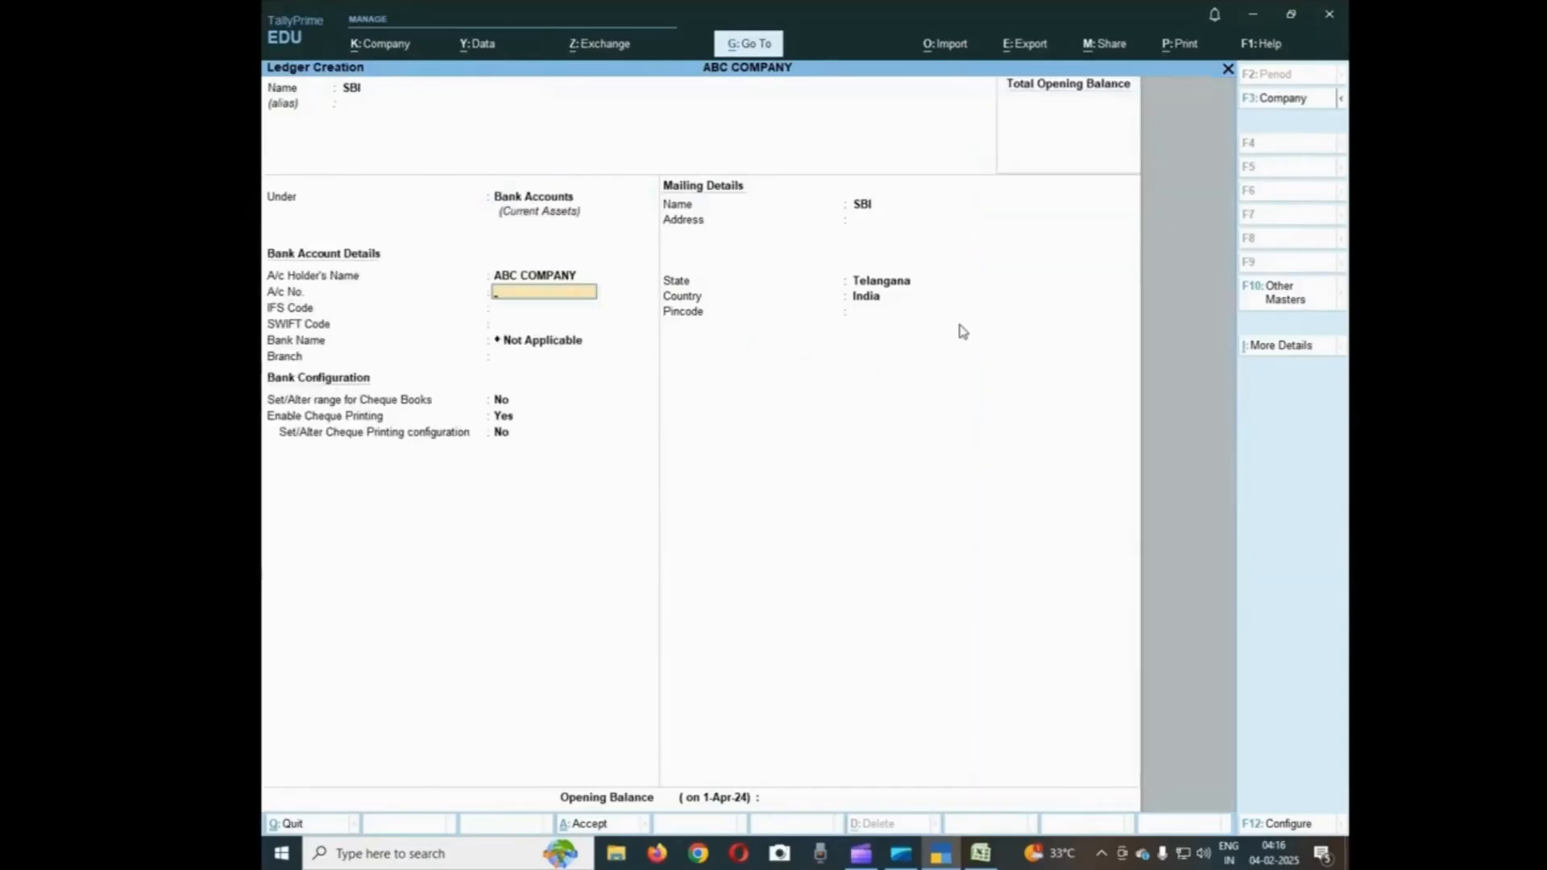
Enter the SBI ledger's bank account number, leaving the IFS and SWIFT codes blank and the bank name as Not Applicable
{"action": "type", "text": "124"}
{"action": "key", "text": "Return"}
{"action": "key", "text": "Return"}
{"action": "key", "text": "Return"}
{"action": "key", "text": "Return"}
{"action": "key", "text": "Return"}
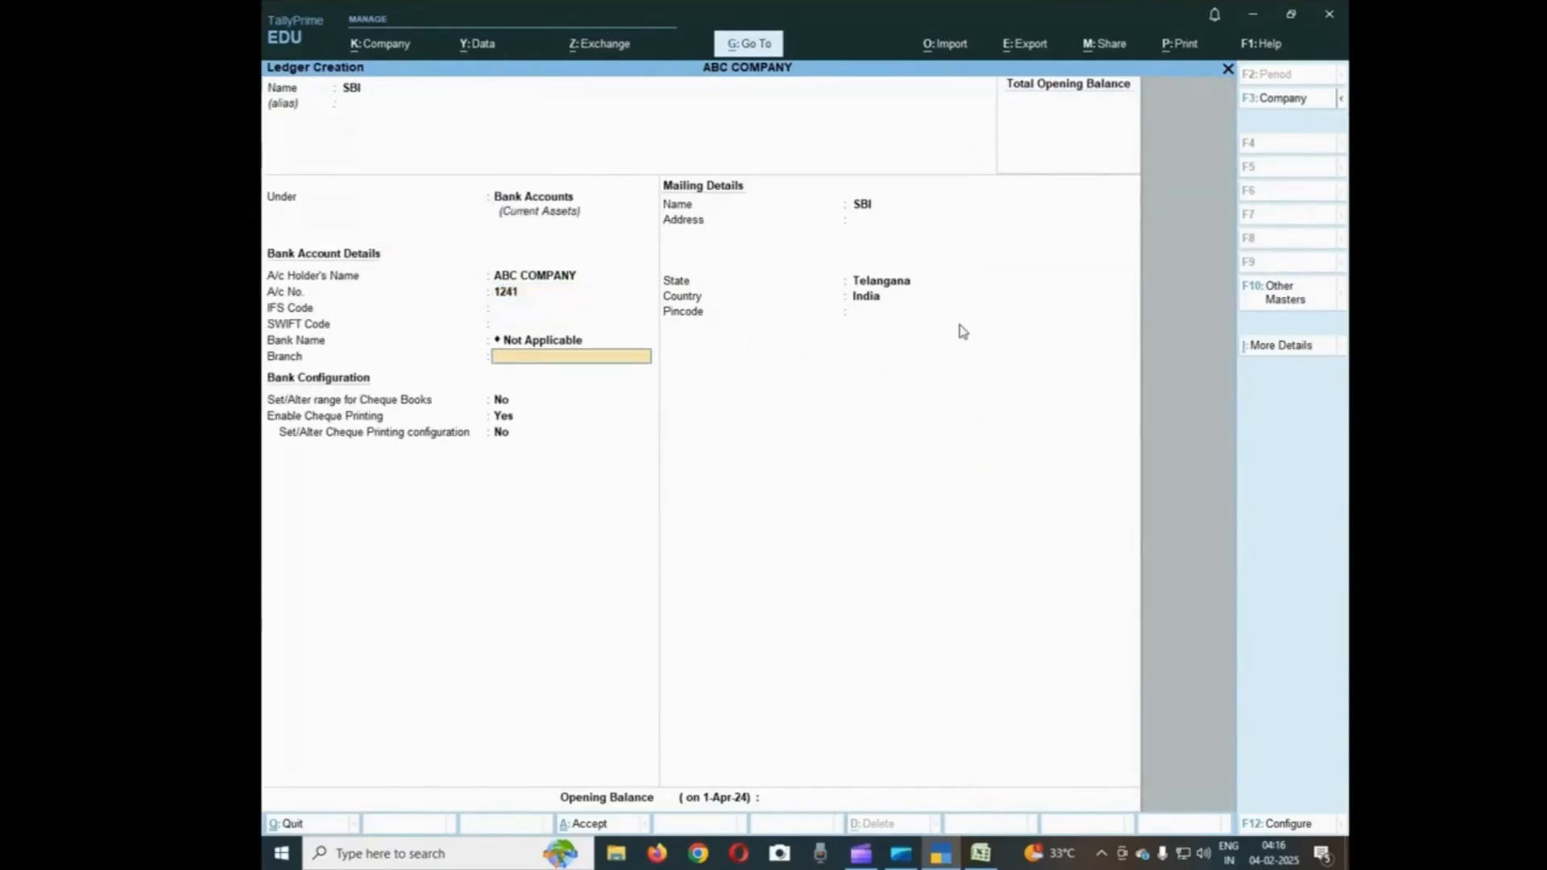
Keep the SBI ledger's default cheque configuration and mailing details, leave the branch empty, and save the ledger
{"action": "key", "text": "Return"}
{"action": "key", "text": "Return"}
{"action": "key", "text": "Return"}
{"action": "key", "text": "Return"}
{"action": "key", "text": "Return"}
{"action": "key", "text": "Return"}
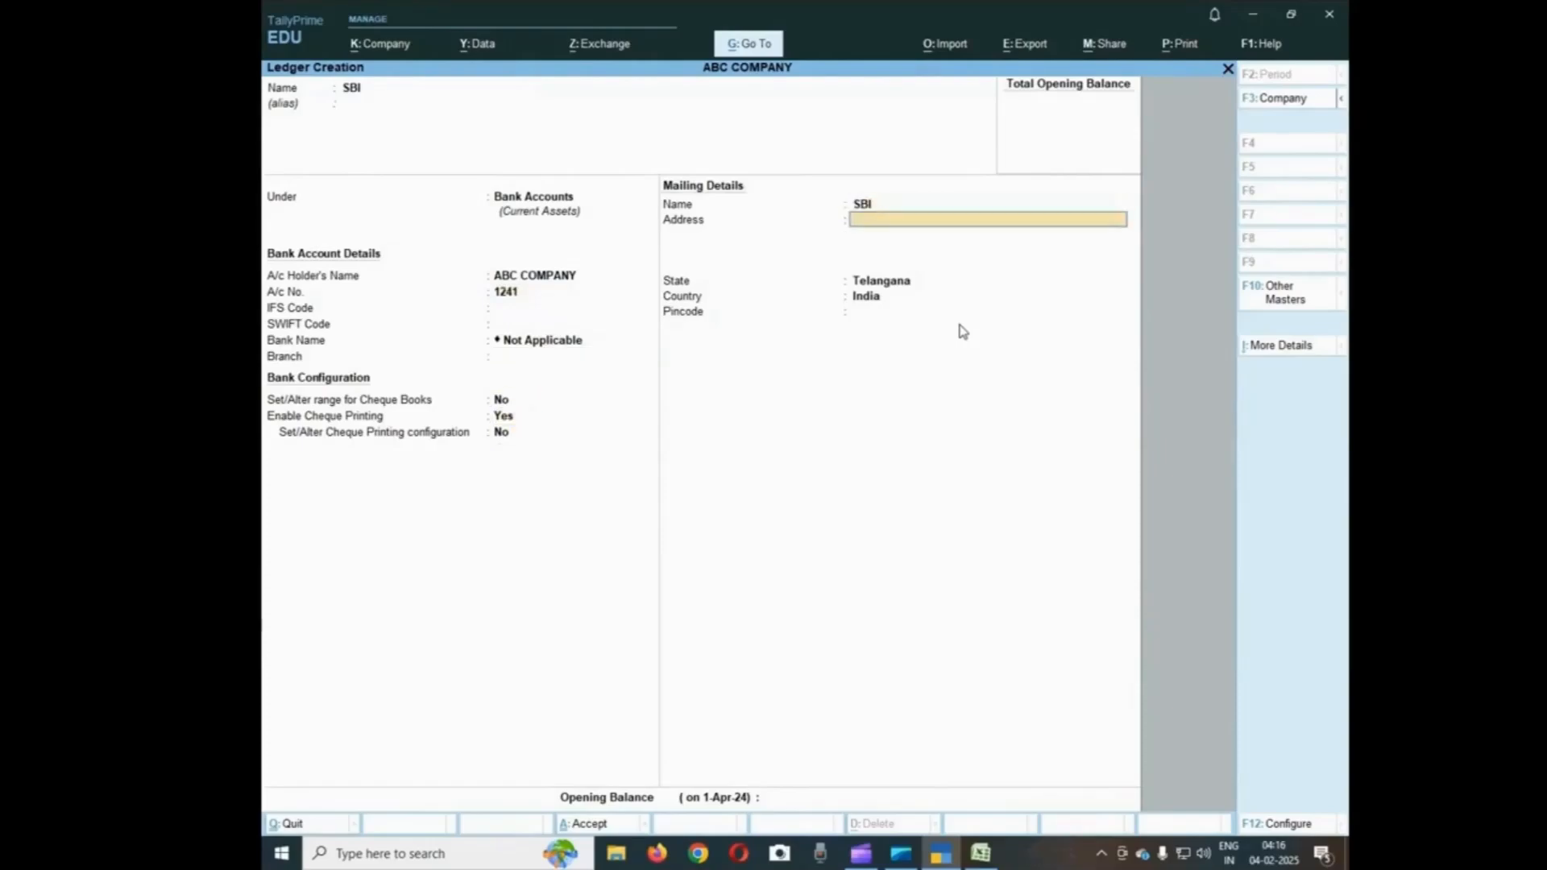
{"action": "key", "text": "Return"}
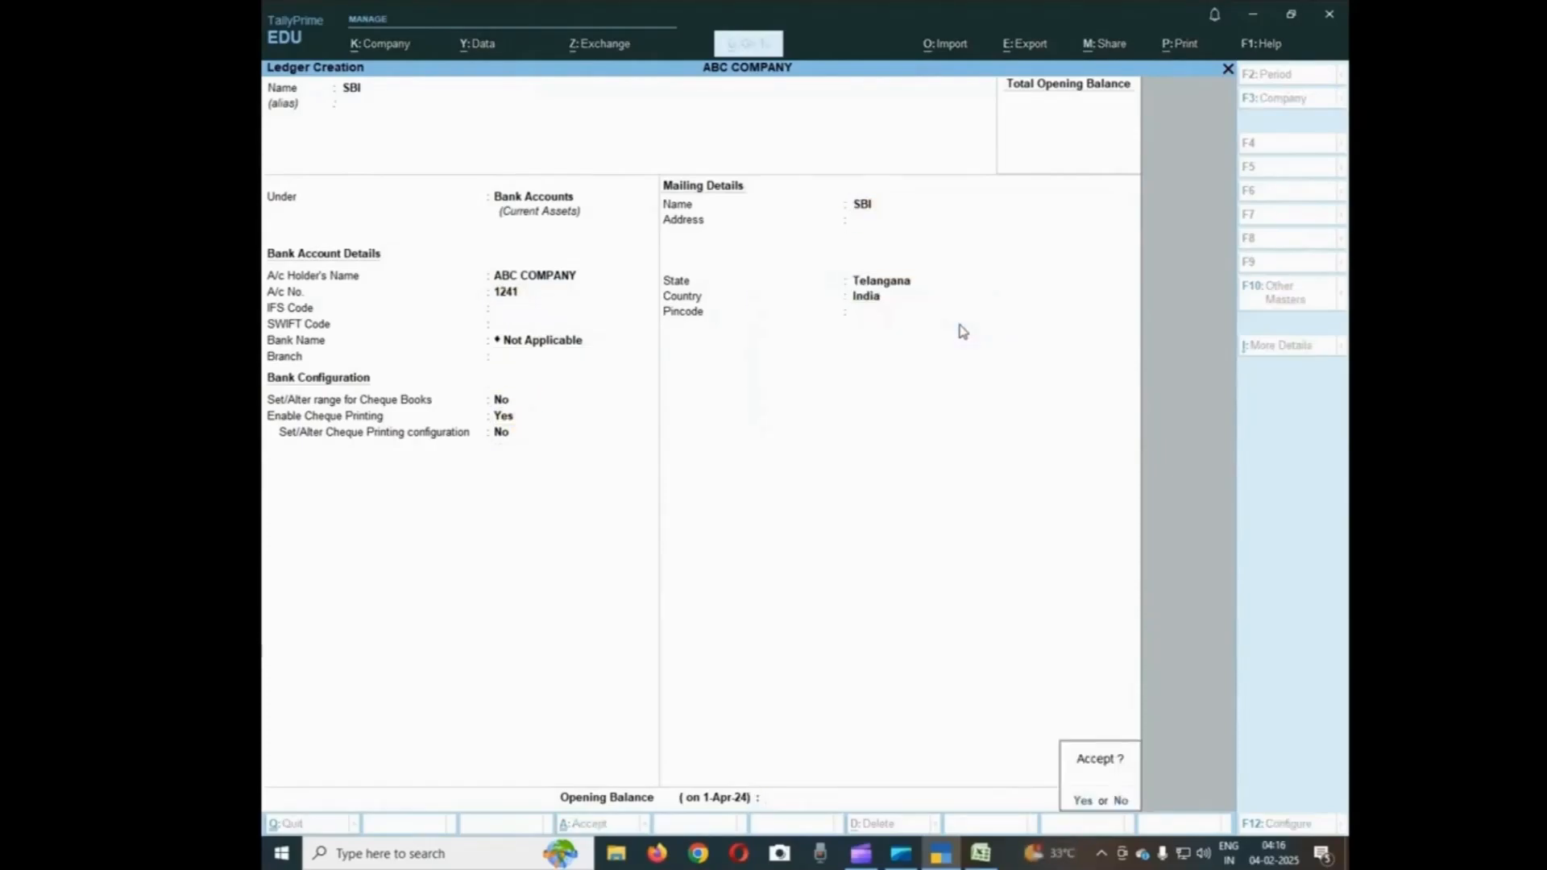
{"action": "key", "text": "Return"}
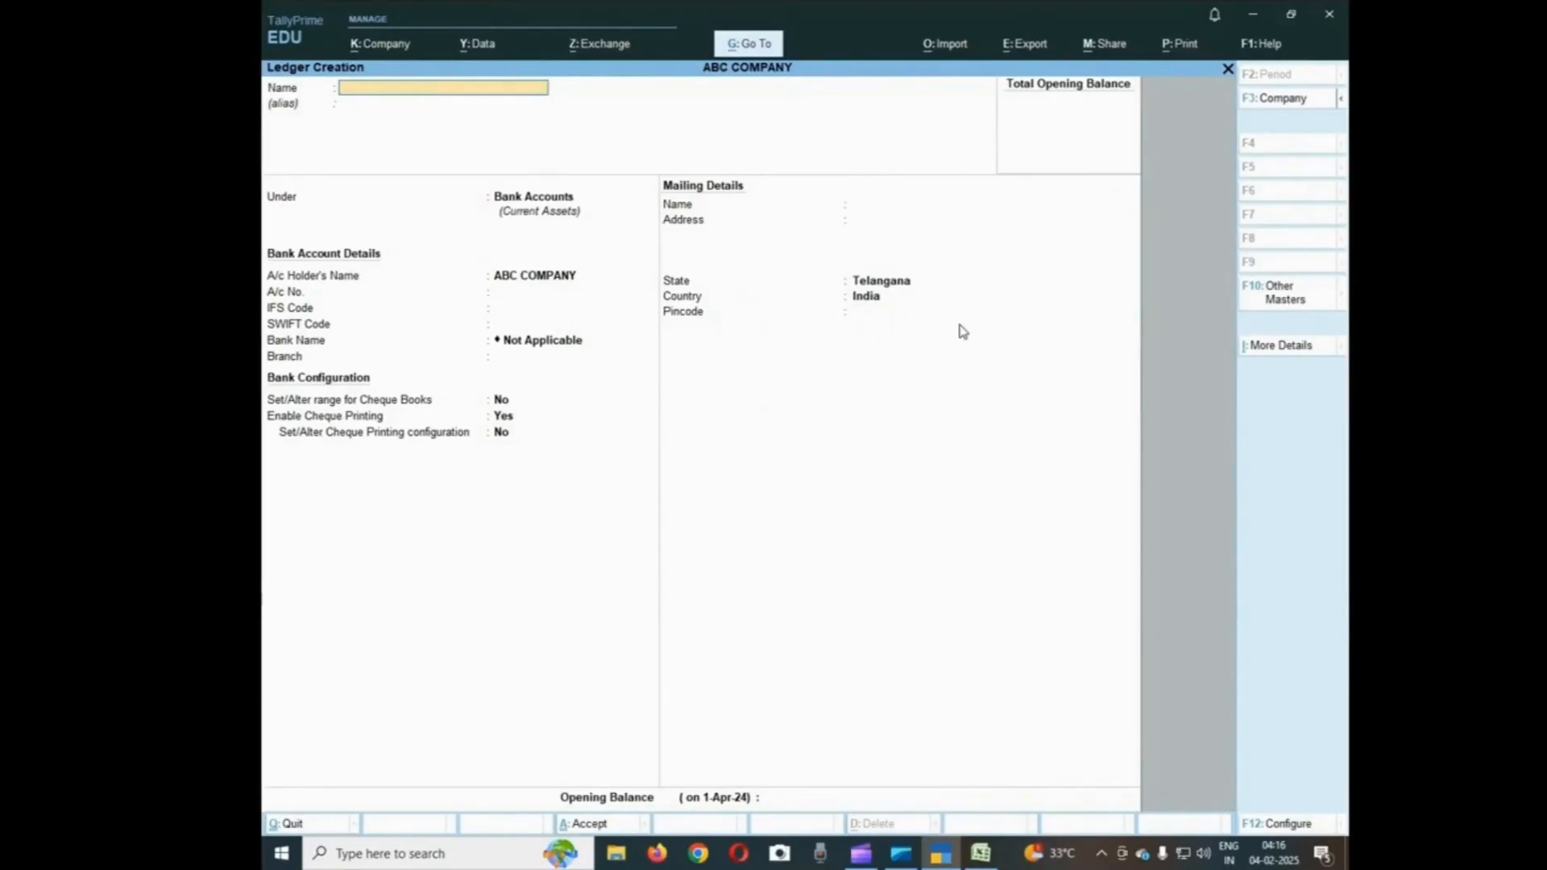
Create a ledger named Wages under the Direct Expenses group, without bank details, and save it
{"action": "type", "text": "Wages"}
{"action": "key", "text": "Return"}
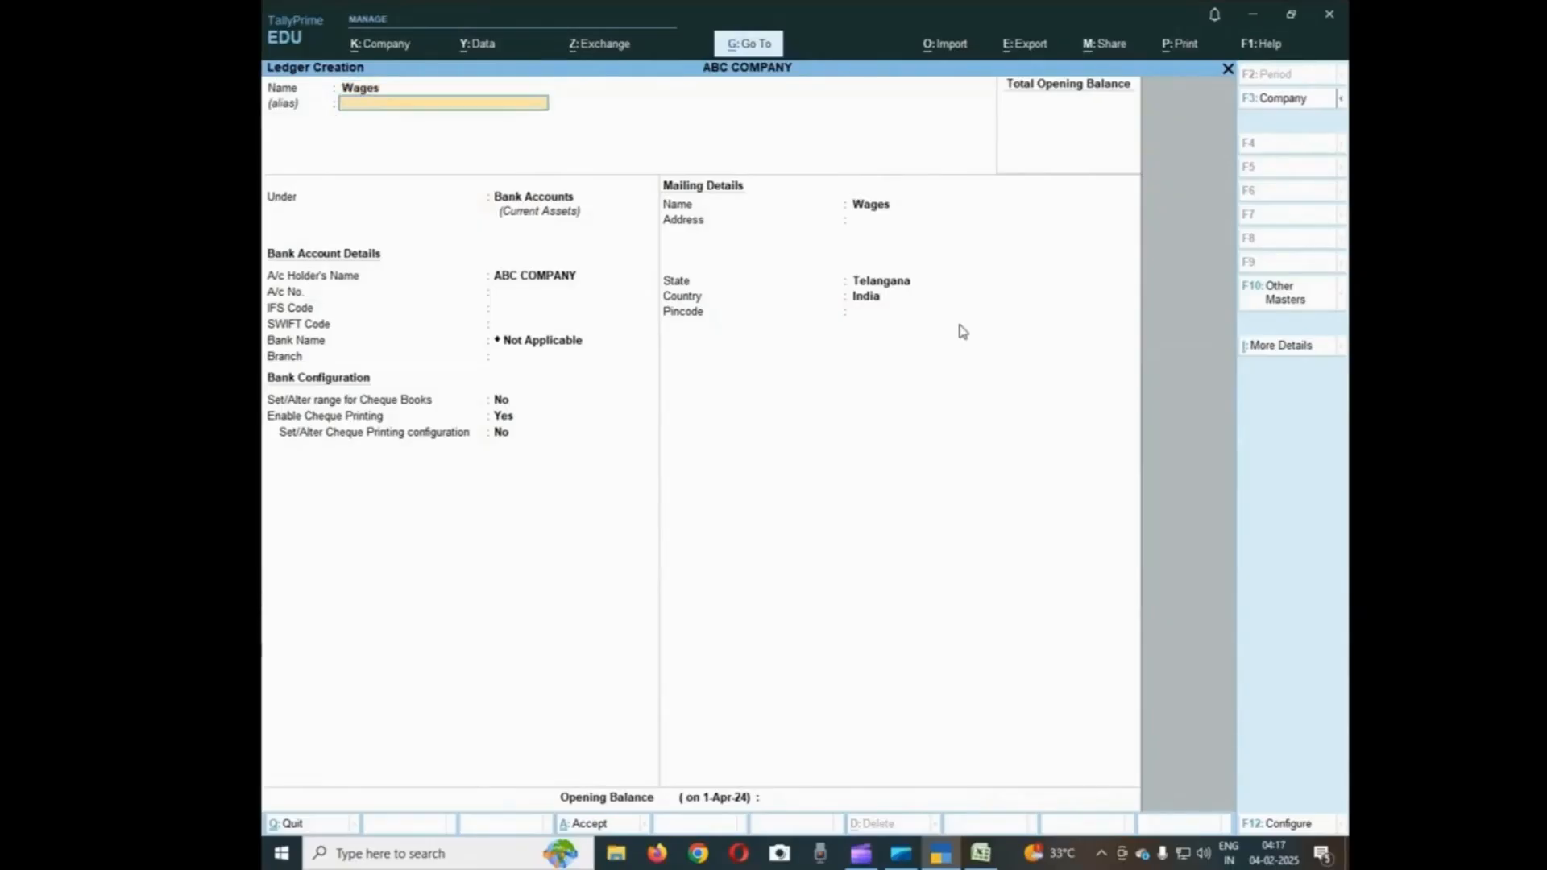
{"action": "key", "text": "Return"}
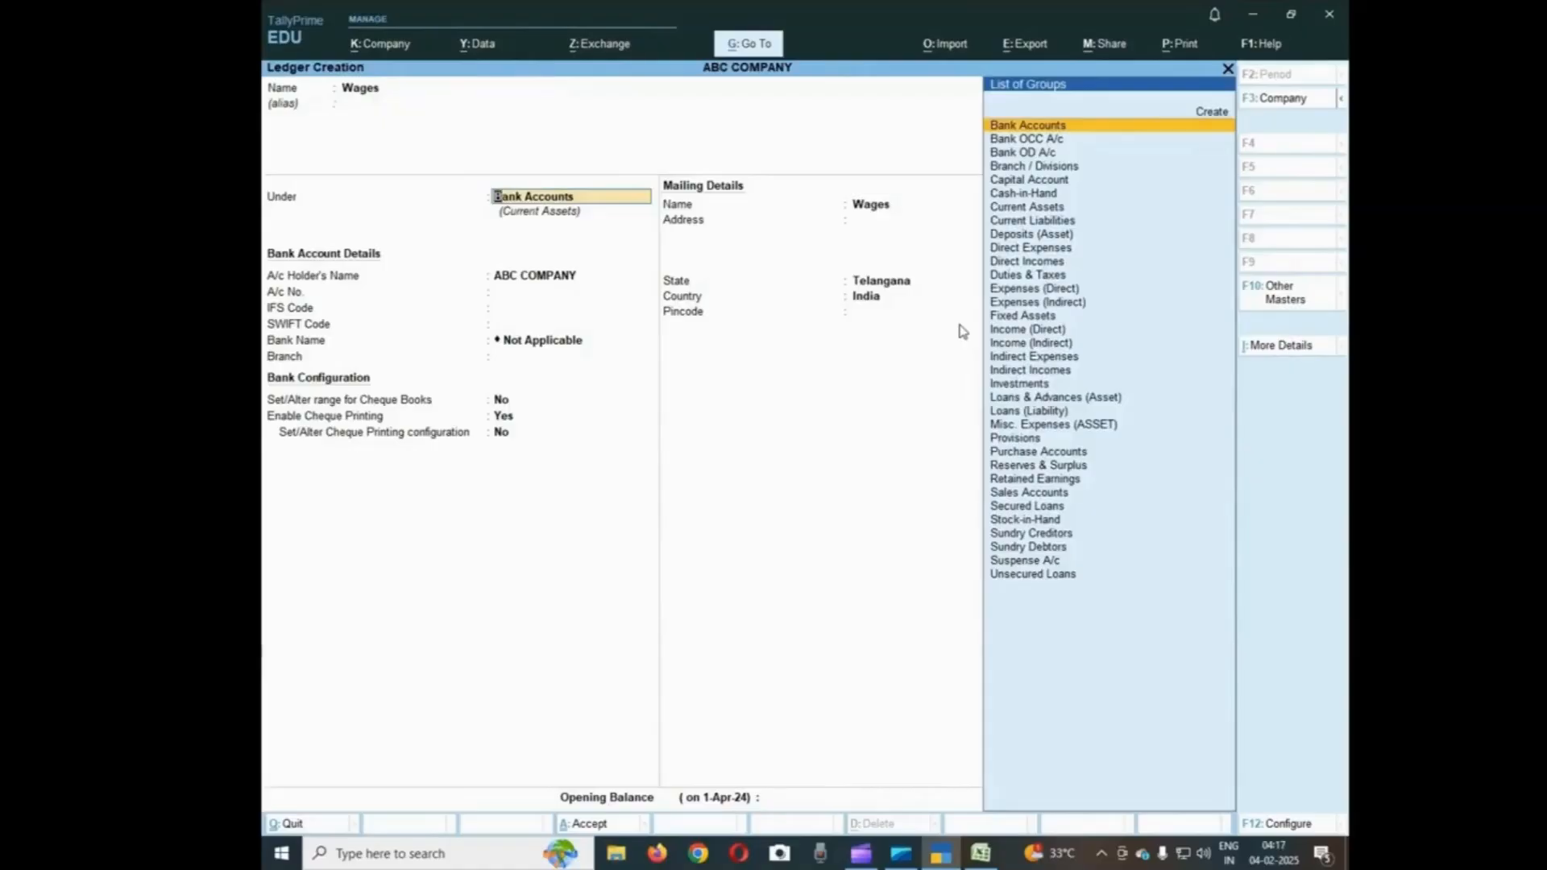
{"action": "type", "text": "Dire"}
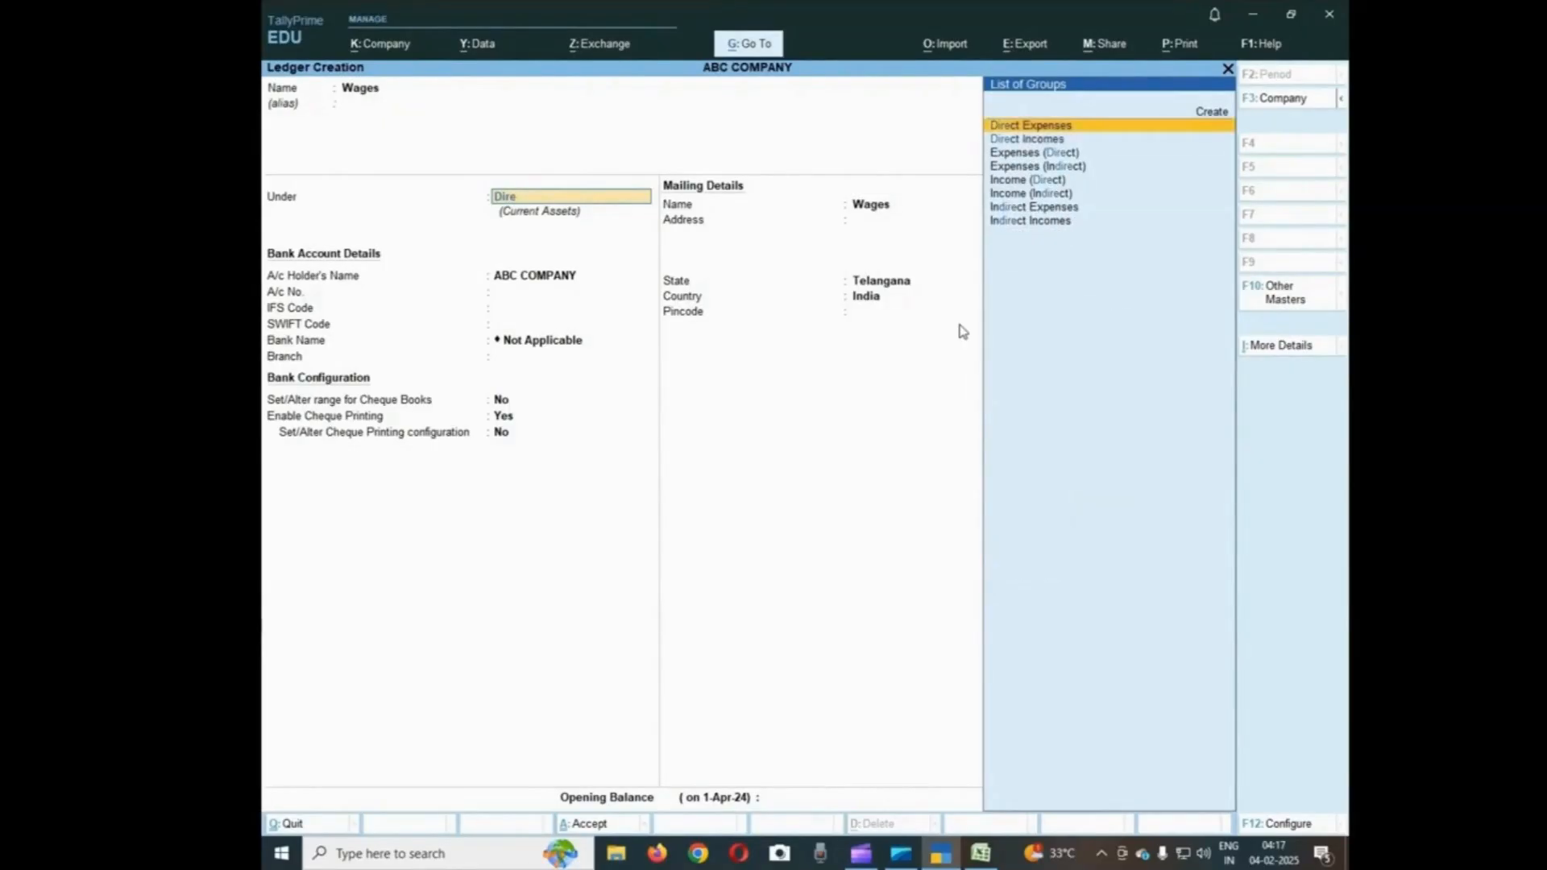
{"action": "key", "text": "Return"}
{"action": "key", "text": "Return"}
{"action": "key", "text": "Return"}
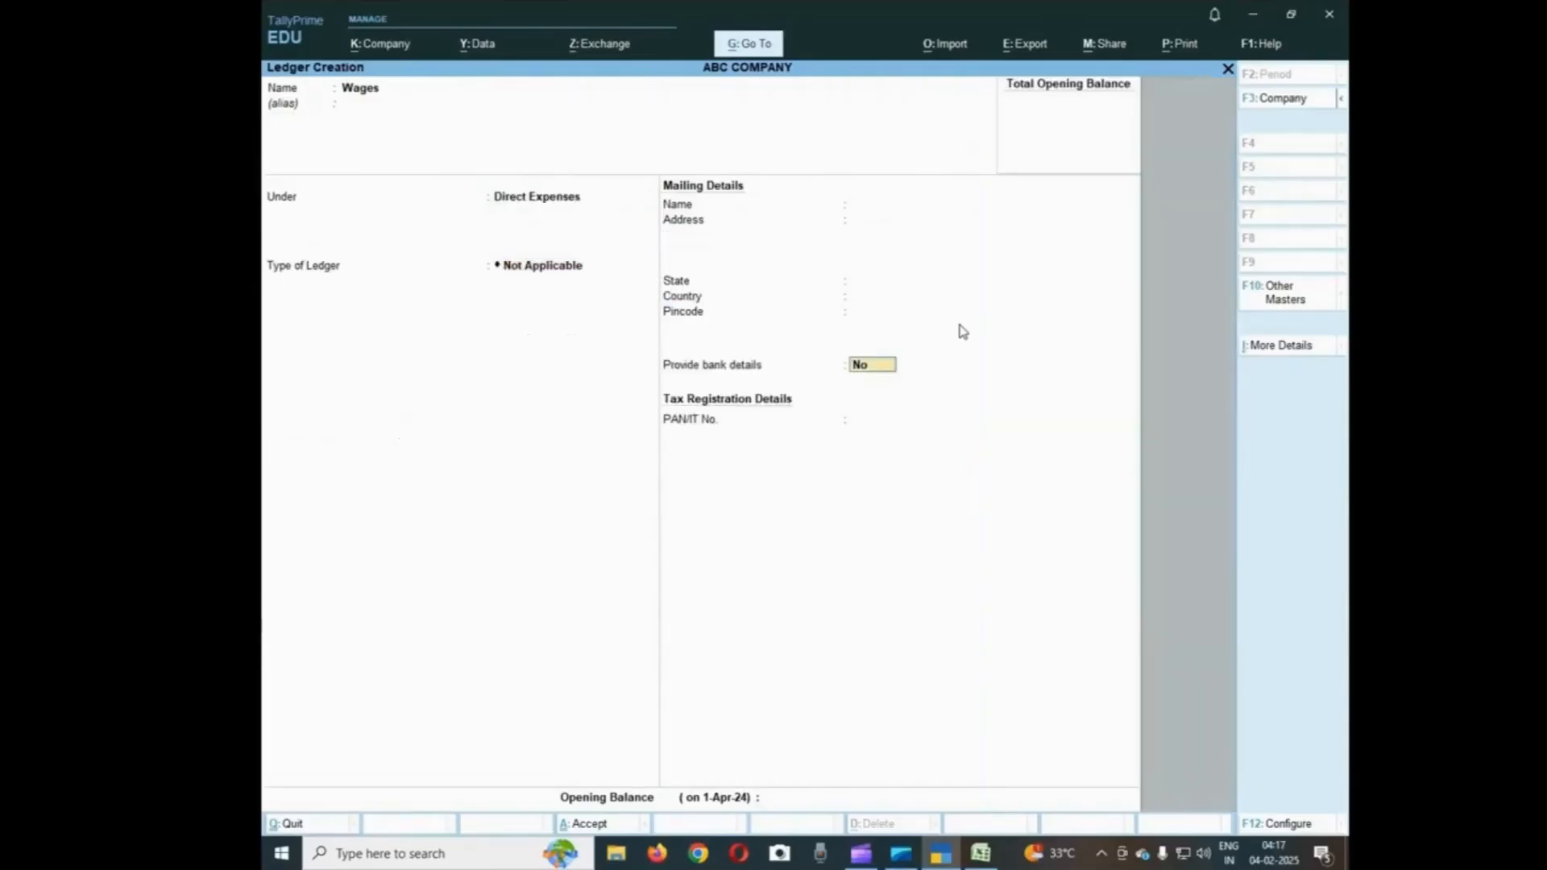
{"action": "key", "text": "Return"}
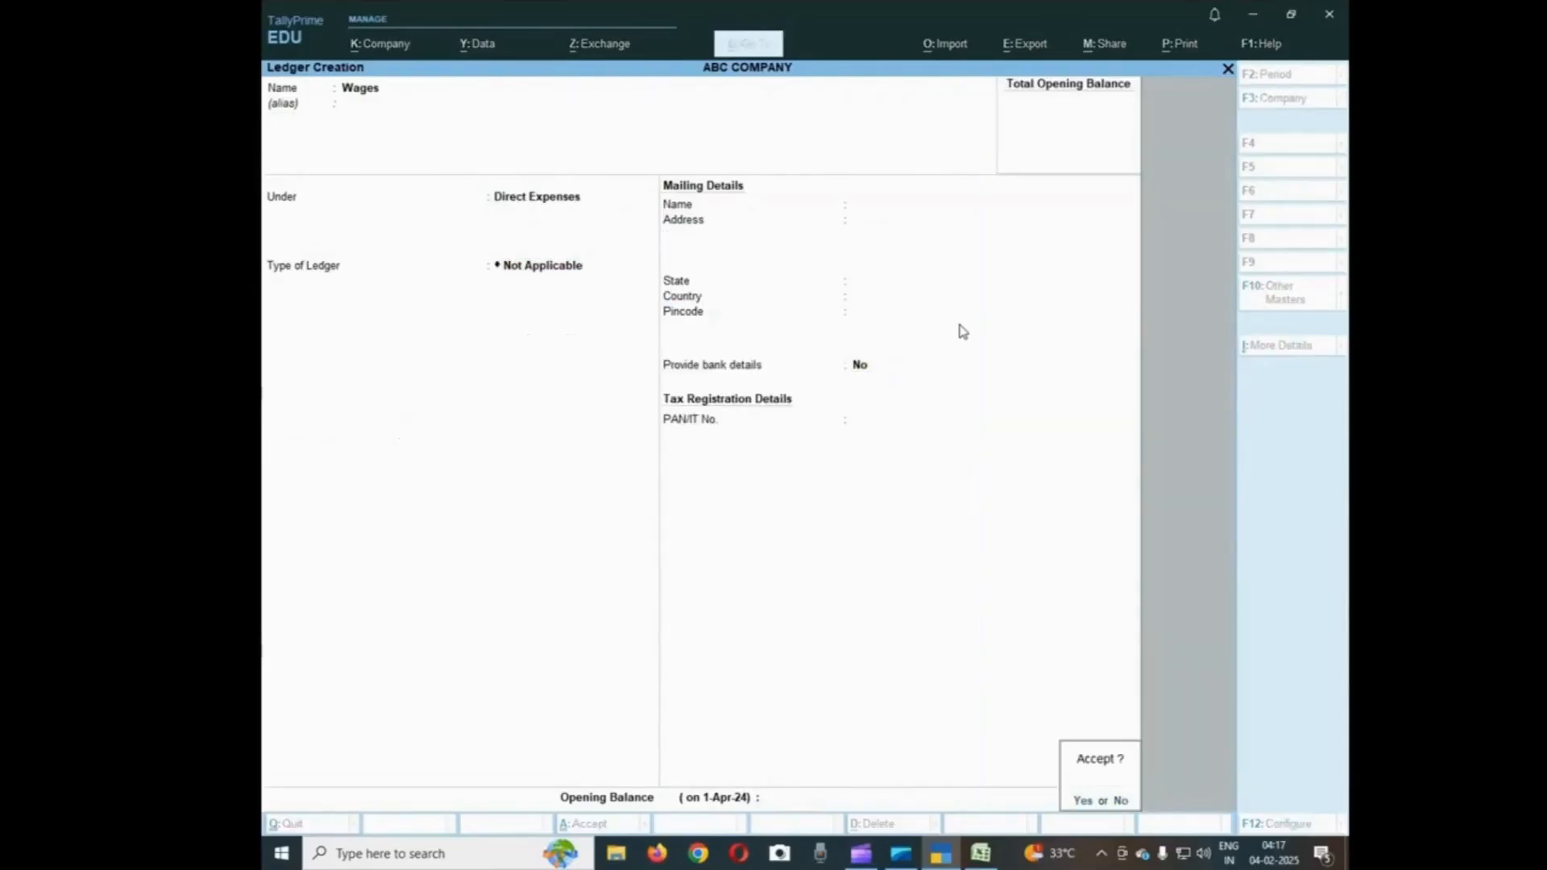
{"action": "key", "text": "Return"}
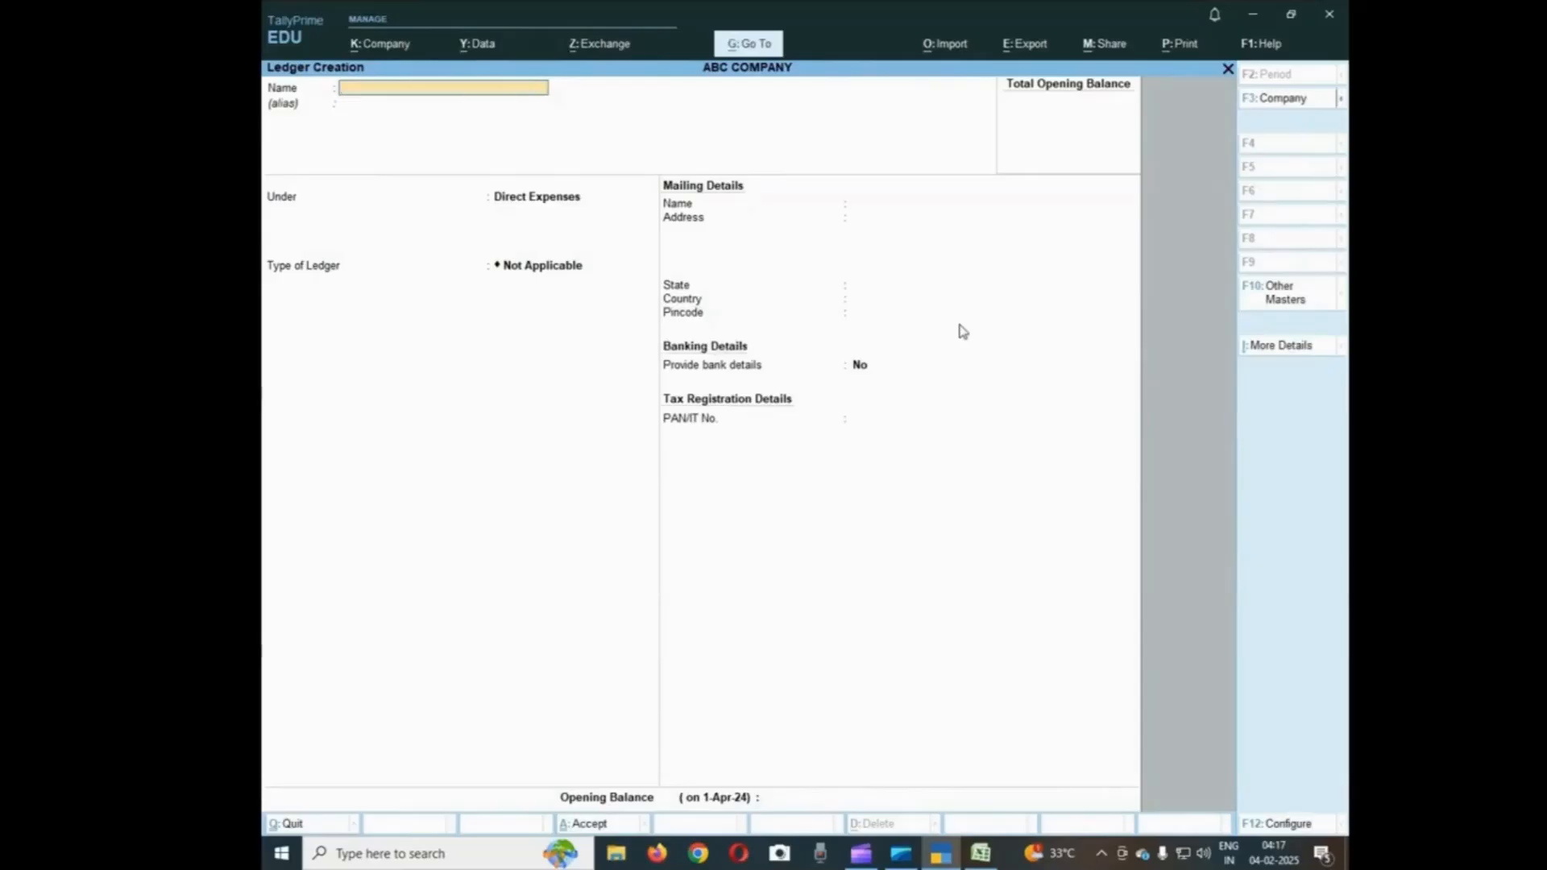
Enter Vehicle Maintenance as the name of the next new ledger
{"action": "type", "text": "Vehicle"}
{"action": "type", "text": " Maintean"}
{"action": "type", "text": "z"}
{"action": "key", "text": "BackSpace"}
{"action": "key", "text": "BackSpace"}
{"action": "type", "text": "nance"}
{"action": "key", "text": "Return"}
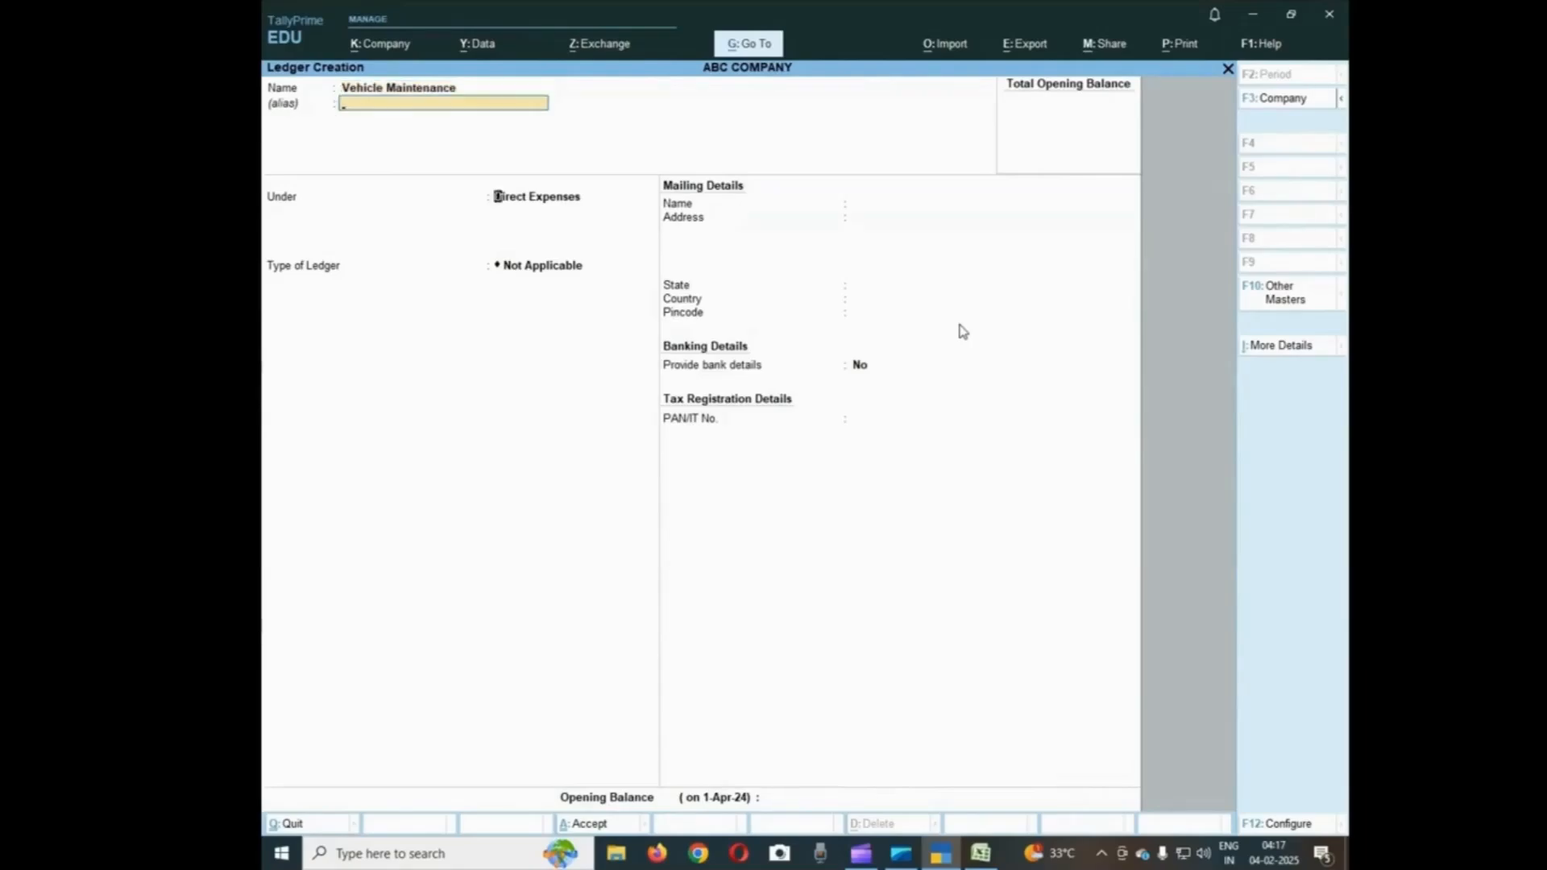
Place the Vehicle Maintenance ledger under Indirect Expenses, keep its ledger type Not Applicable, and save it
{"action": "key", "text": "Return"}
{"action": "type", "text": "Ind"}
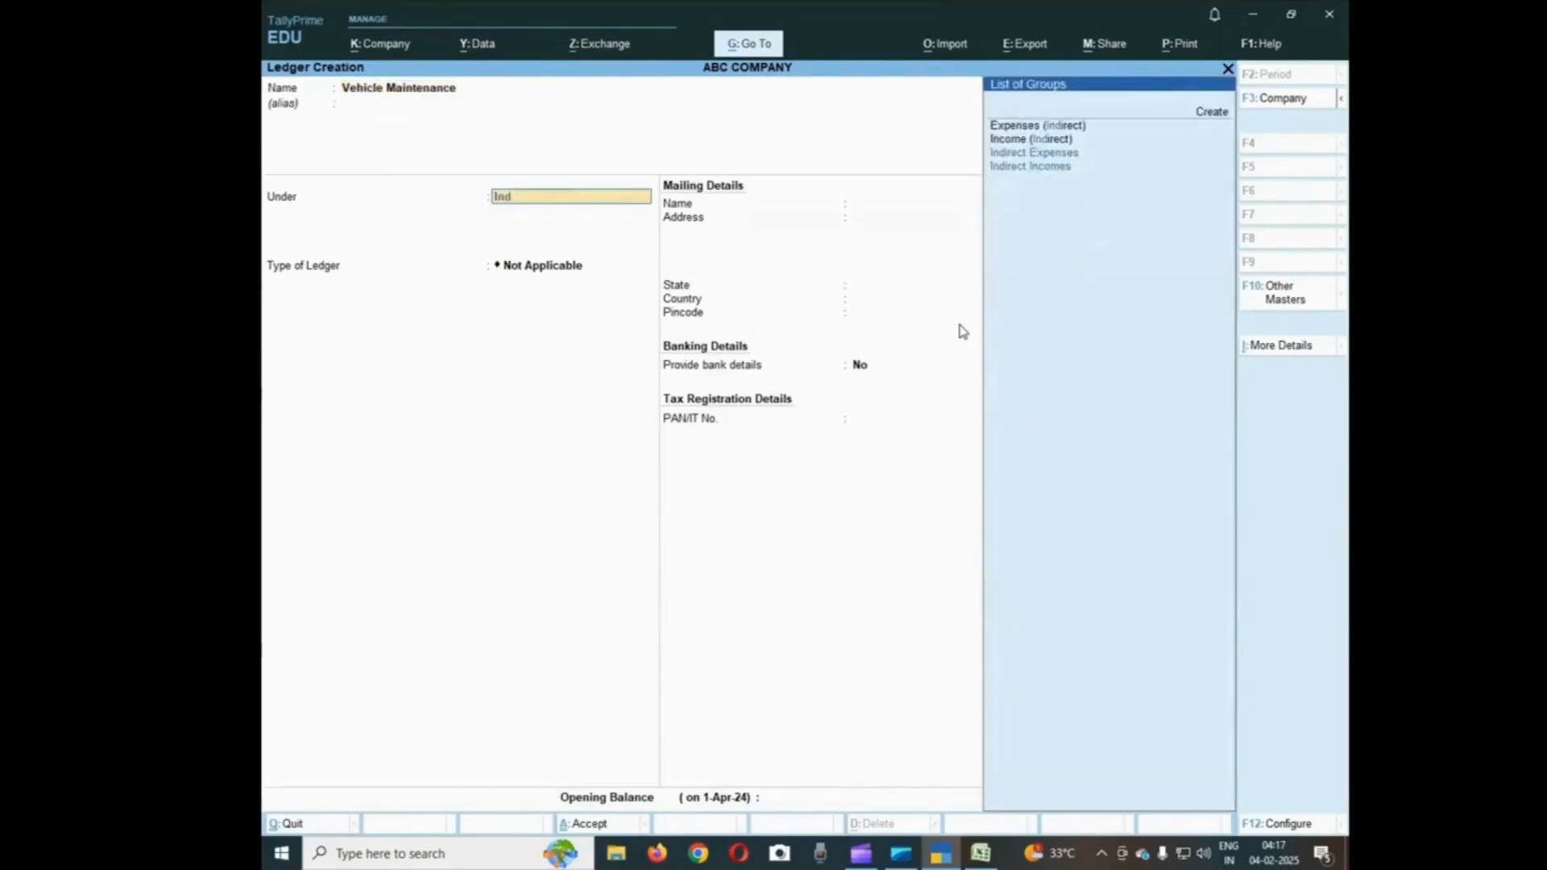
{"action": "key", "text": "Down"}
{"action": "key", "text": "Up"}
{"action": "key", "text": "Return"}
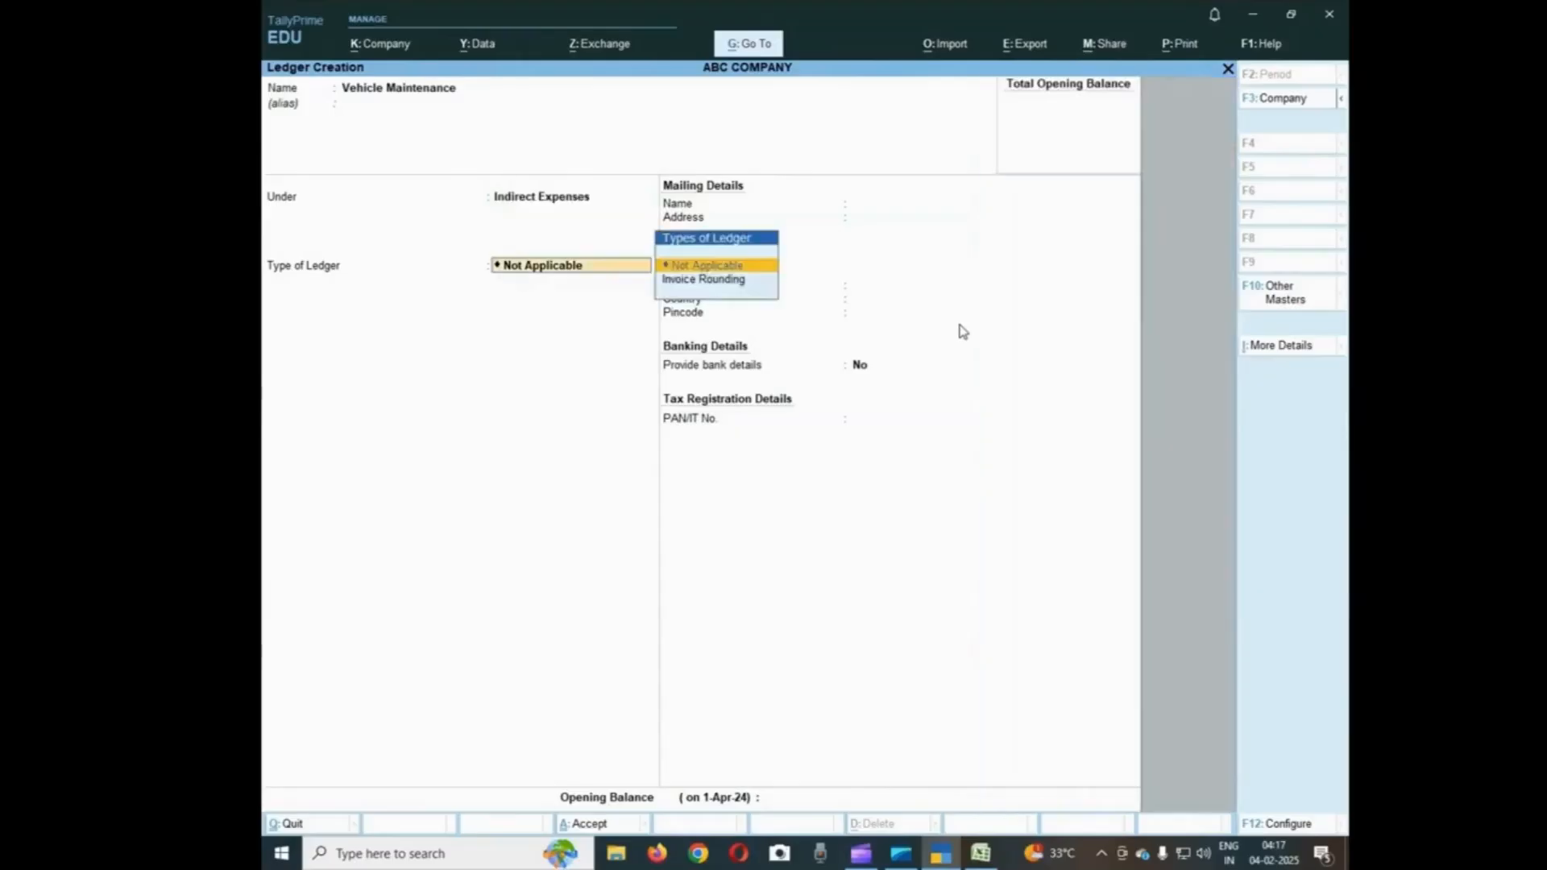
{"action": "key", "text": "Return"}
{"action": "key", "text": "Return"}
{"action": "key", "text": "Return"}
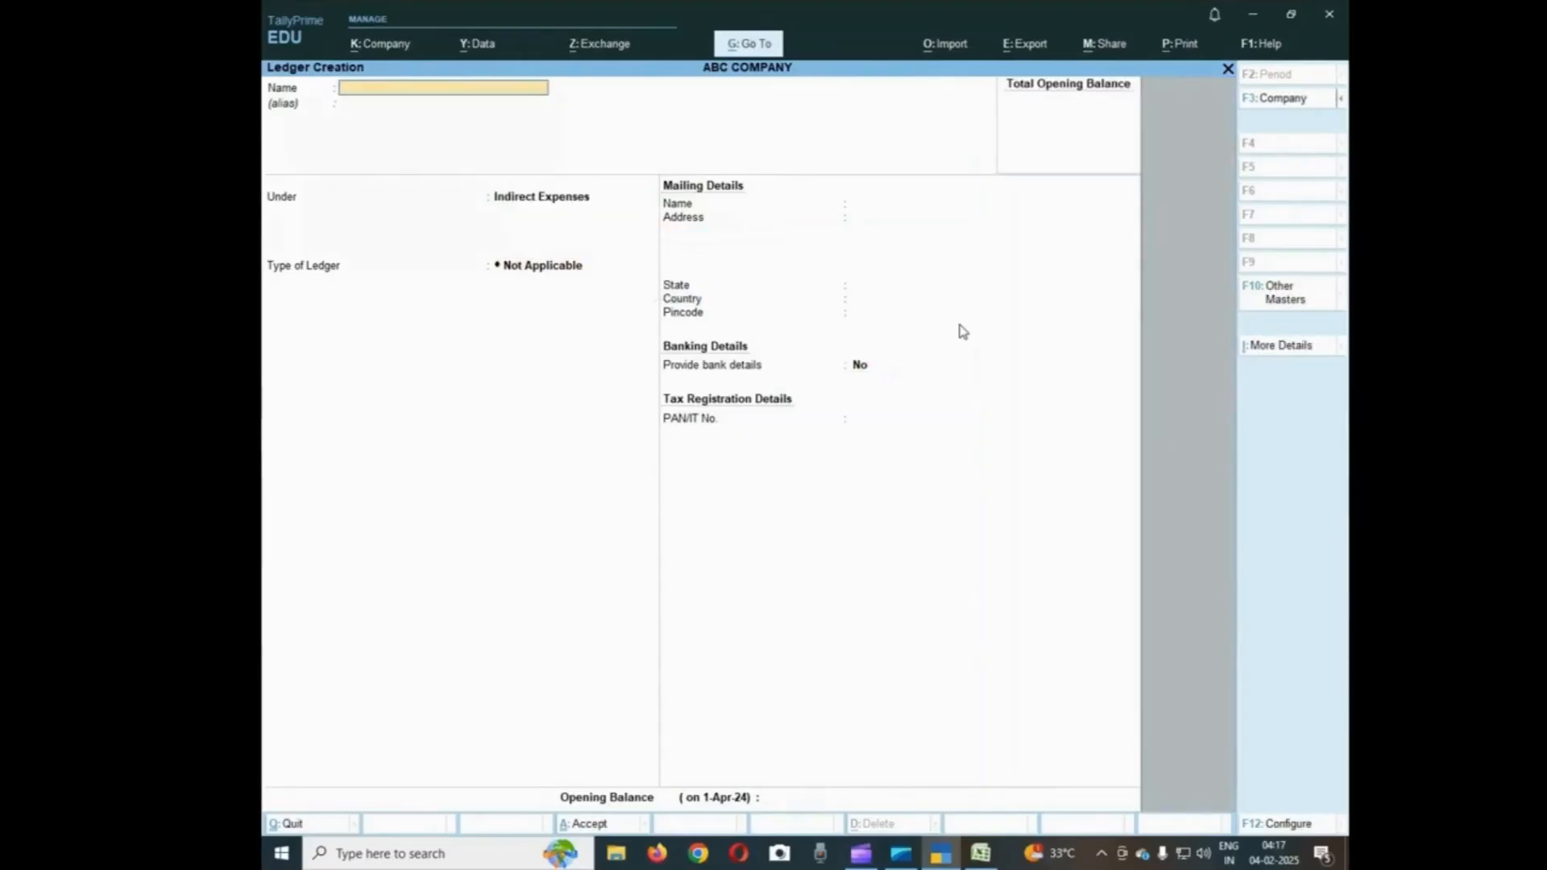
Quit ledger creation, return to the Gateway of Tally, and open the list of ledgers for alteration
{"action": "key", "text": "Escape"}
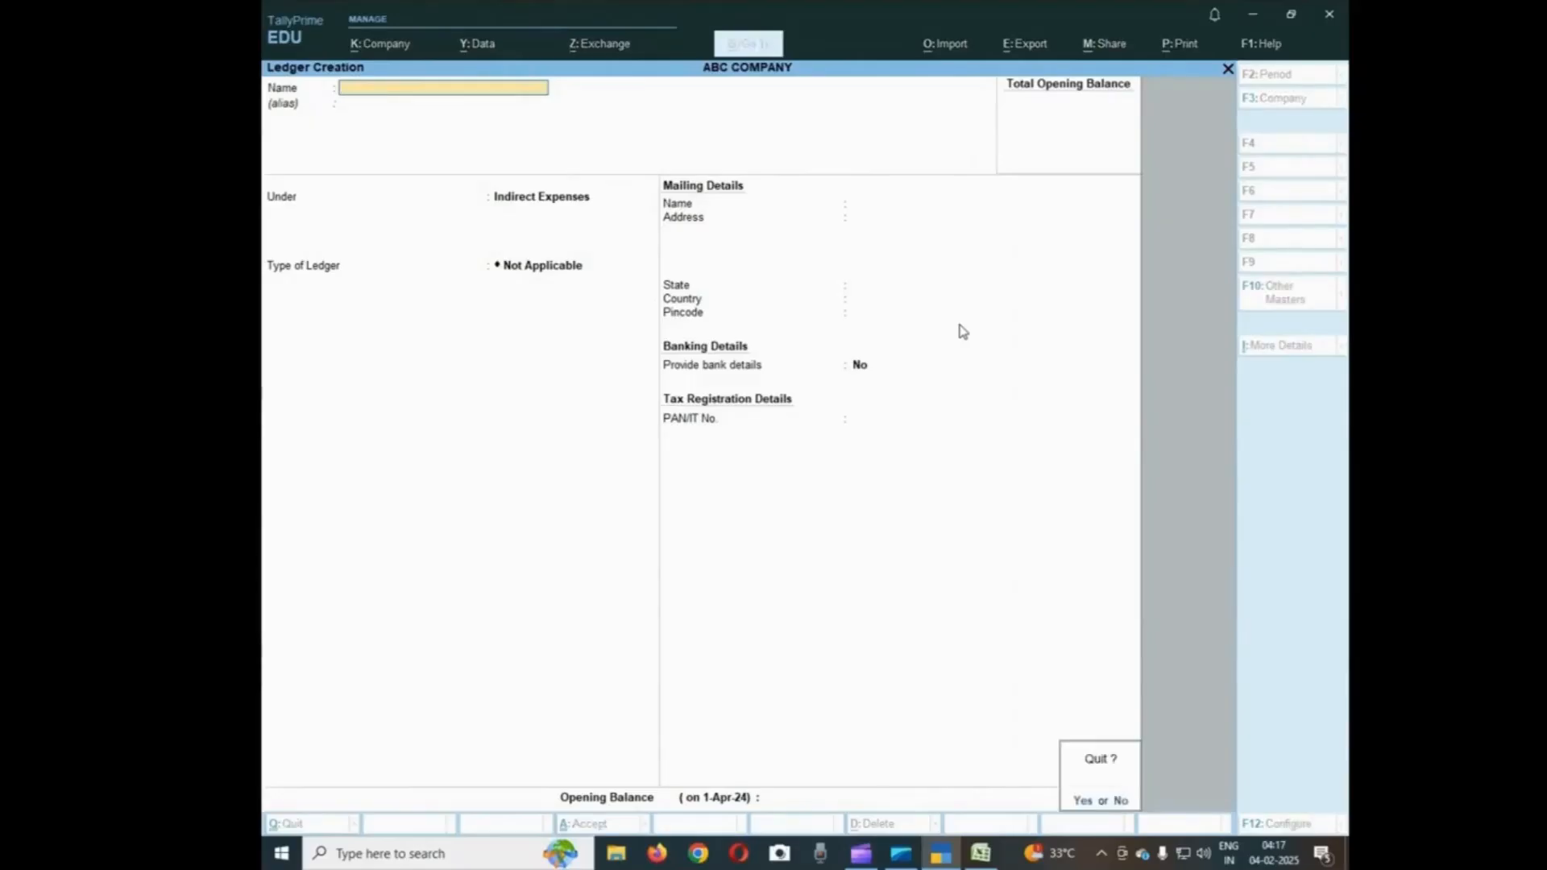
{"action": "key", "text": "y"}
{"action": "key", "text": "Escape"}
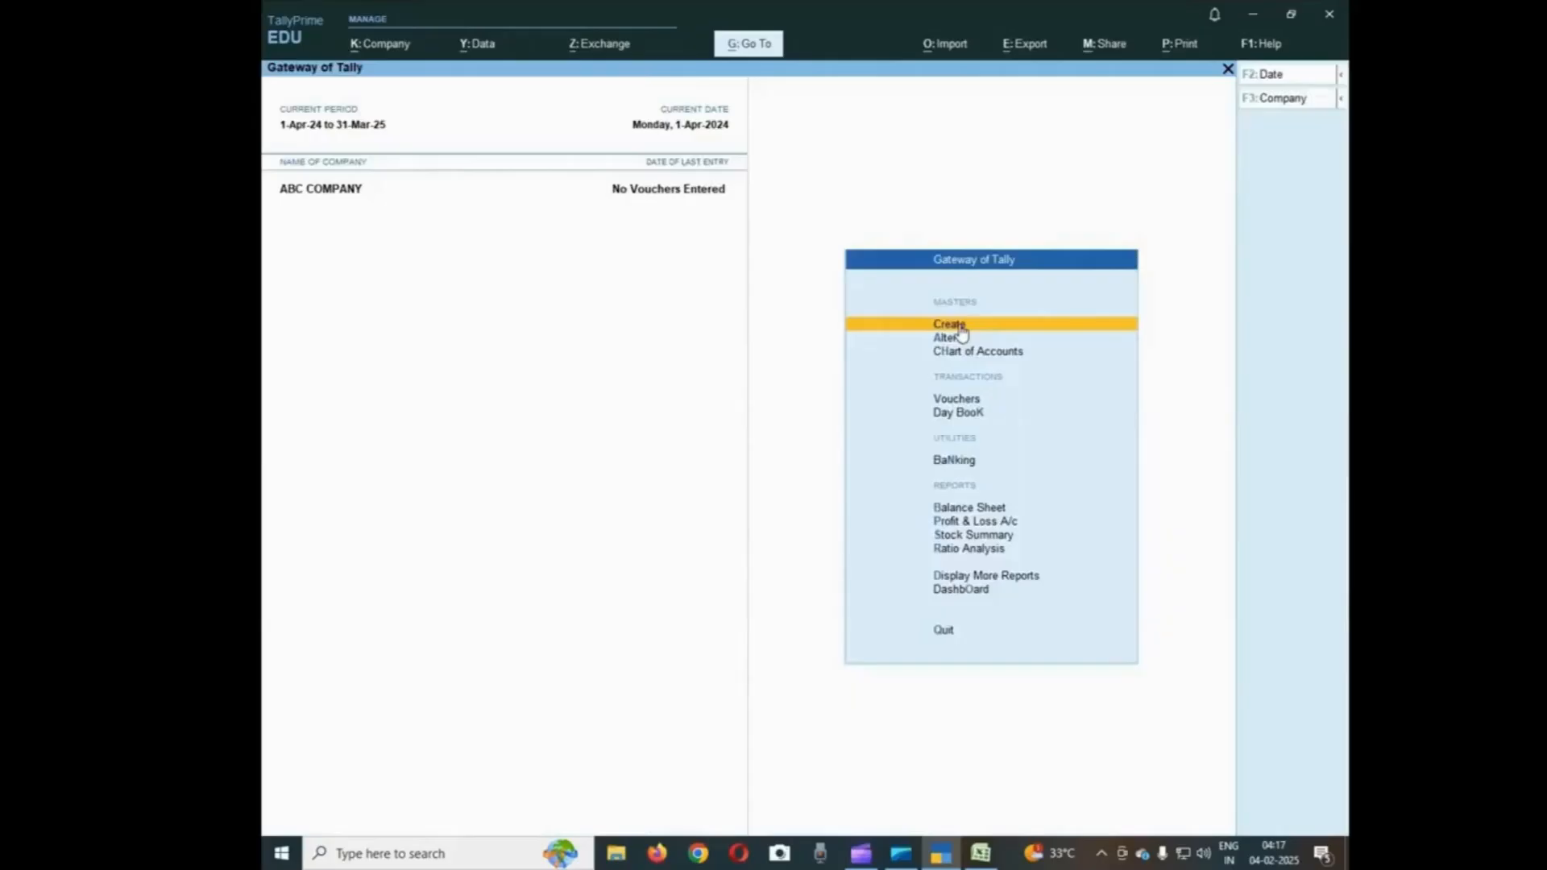
{"action": "key", "text": "Down"}
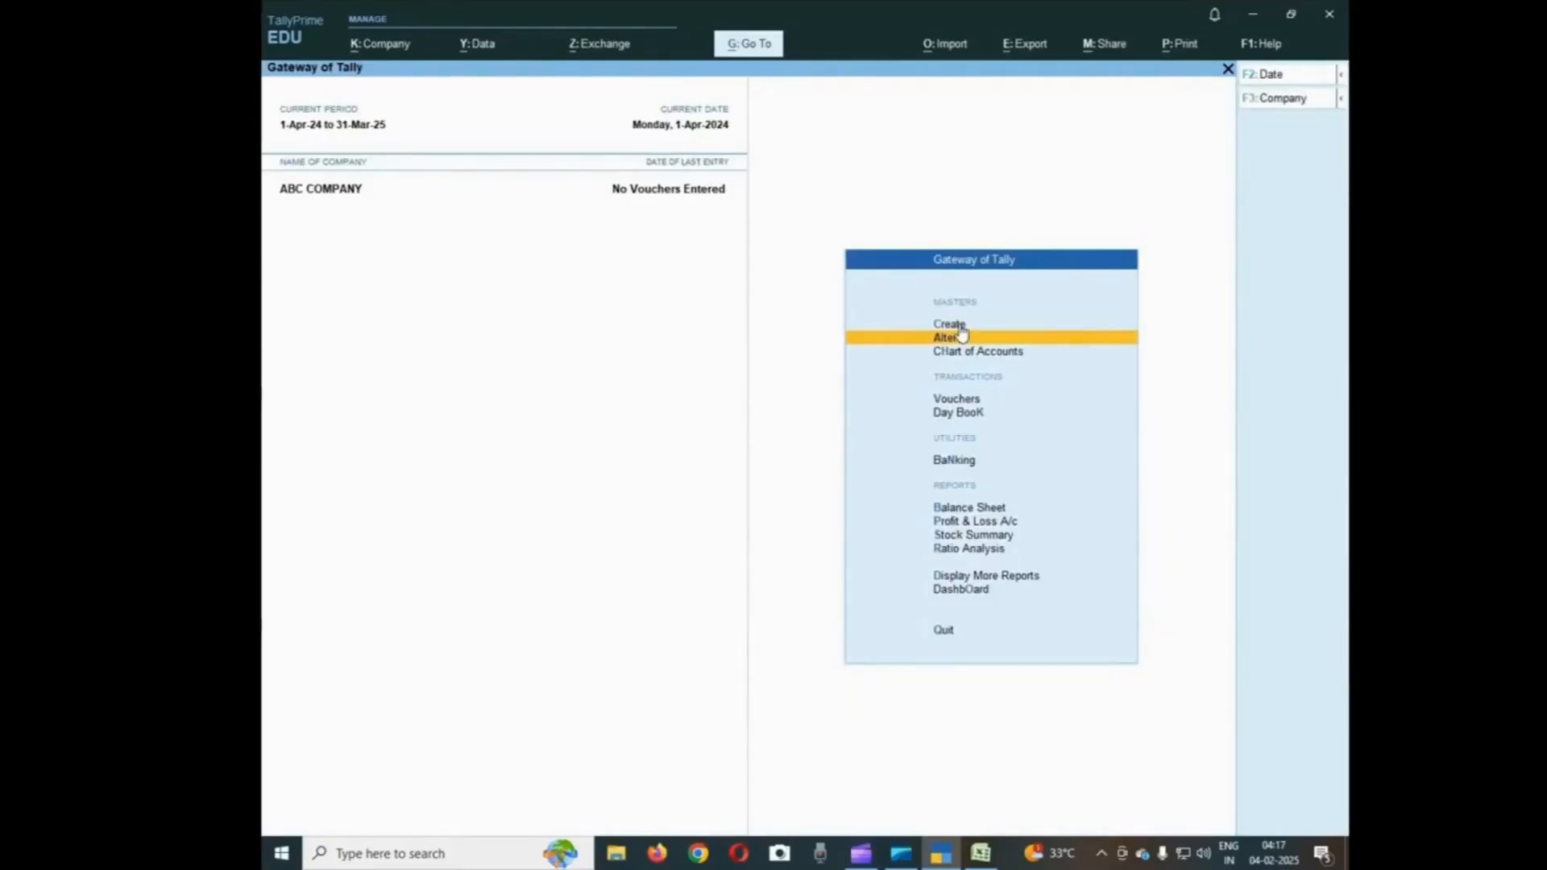
{"action": "key", "text": "Return"}
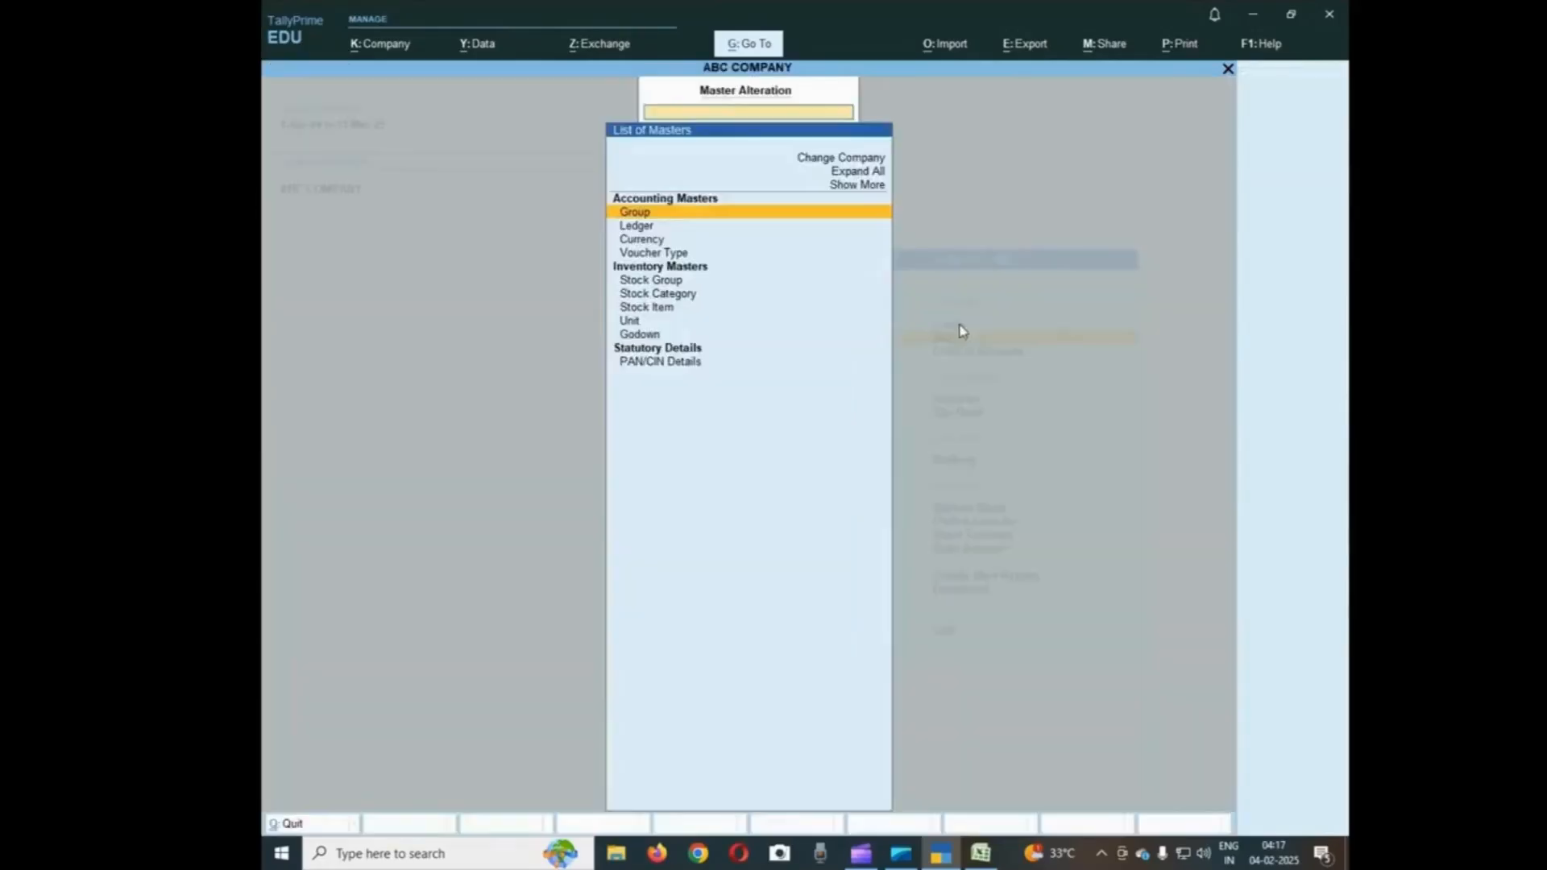
{"action": "key", "text": "Down"}
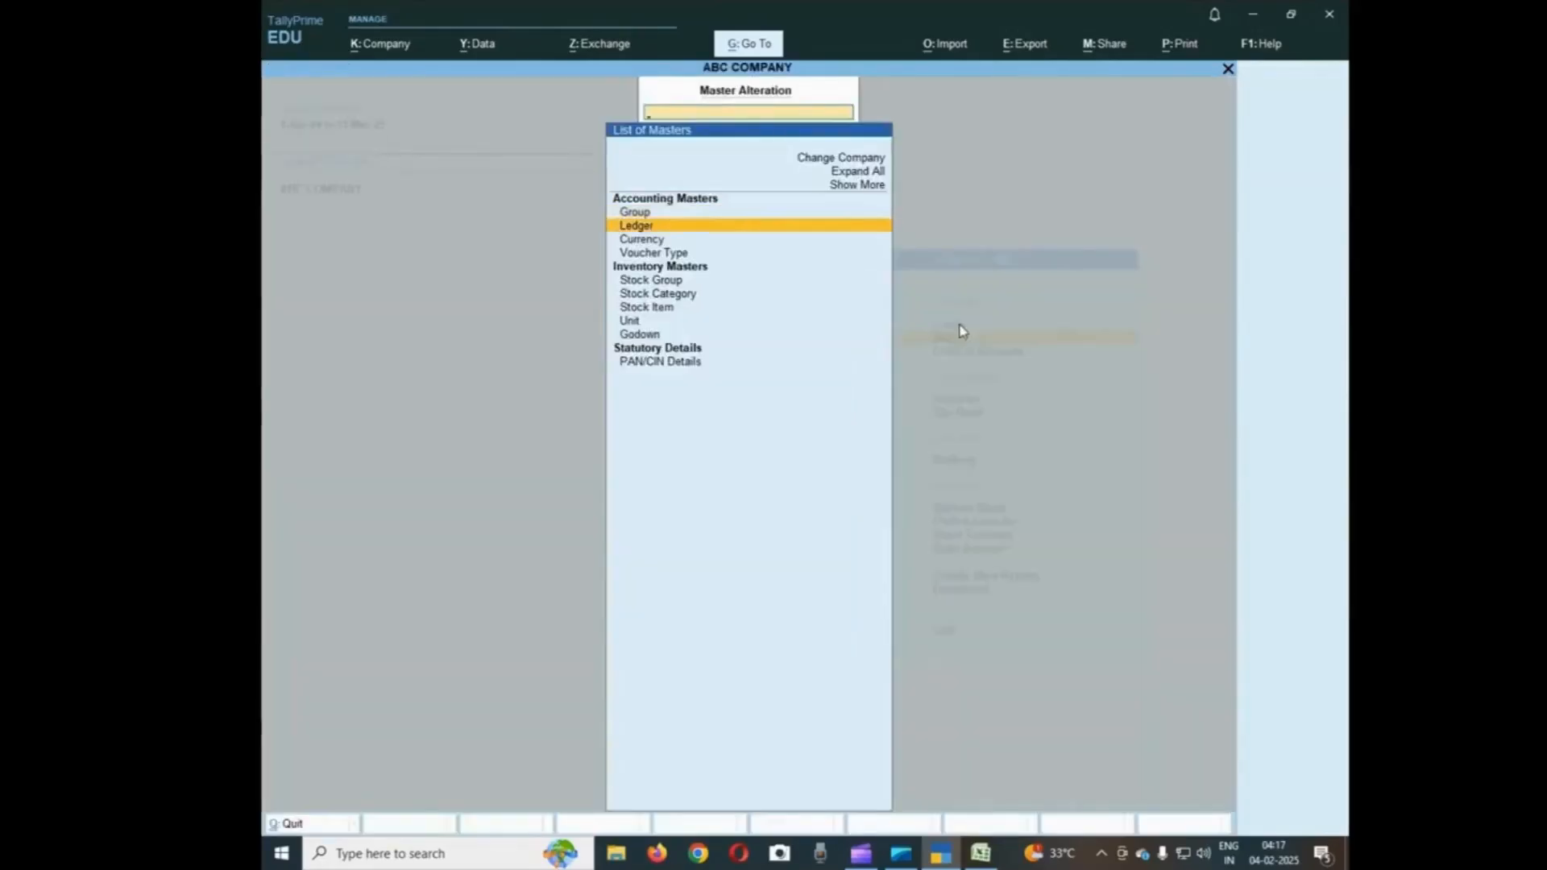
{"action": "key", "text": "Return"}
Look through the company's list of ledgers and open the Furnitre ledger for alteration
{"action": "key", "text": "Down"}
{"action": "key", "text": "Down"}
{"action": "key", "text": "Down"}
{"action": "key", "text": "Down"}
{"action": "key", "text": "Down"}
{"action": "key", "text": "Down"}
{"action": "key", "text": "Down"}
{"action": "key", "text": "Down"}
{"action": "key", "text": "Down"}
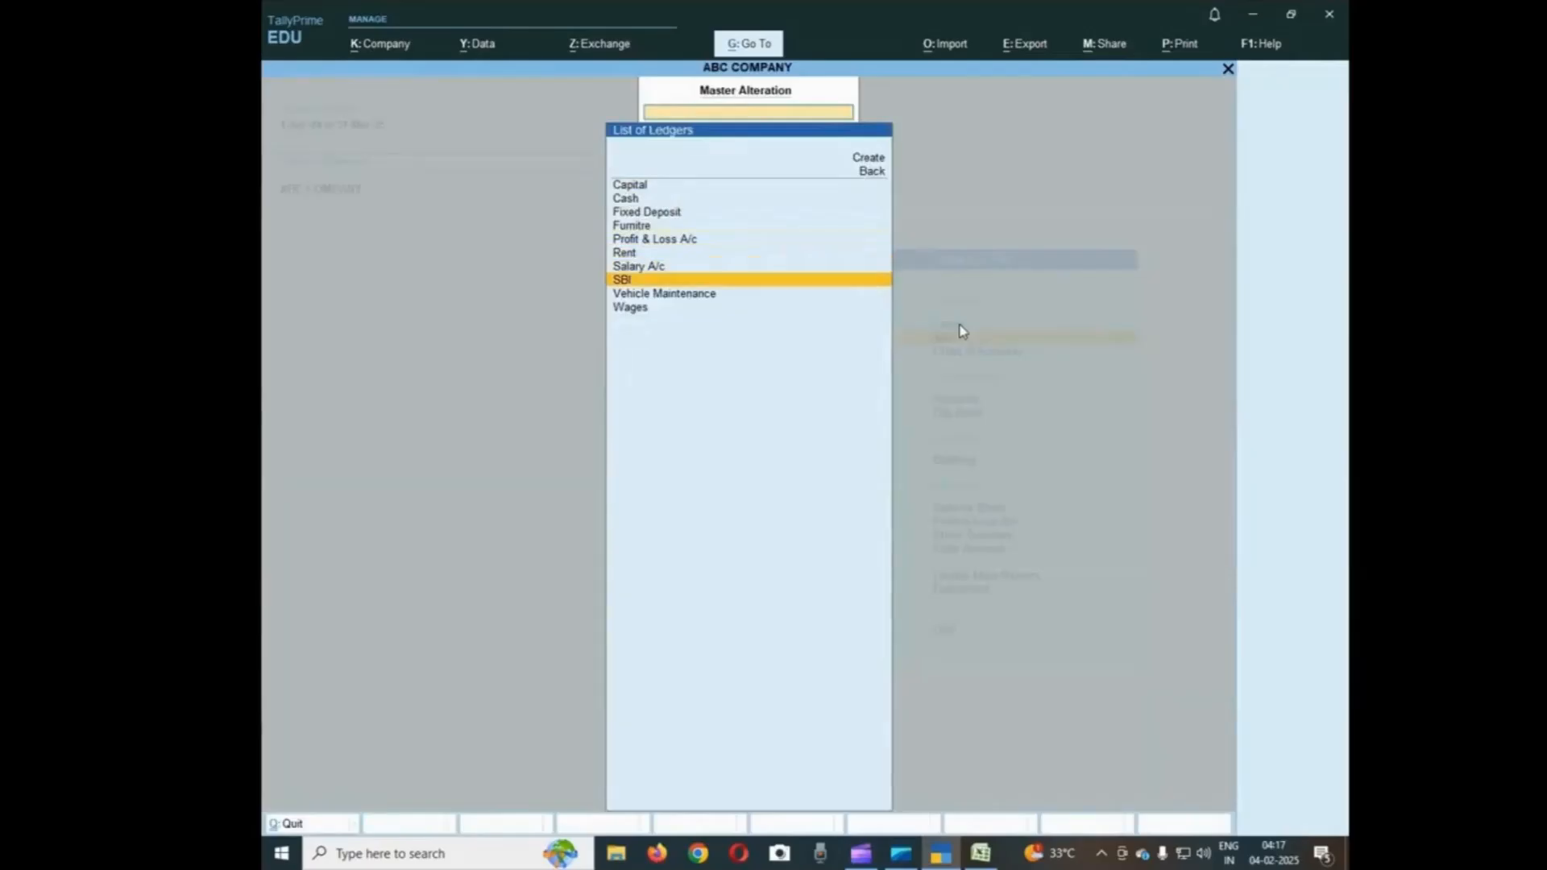
{"action": "key", "text": "Up"}
{"action": "key", "text": "Up"}
{"action": "key", "text": "Up"}
{"action": "key", "text": "Up"}
{"action": "key", "text": "Up"}
{"action": "key", "text": "Up"}
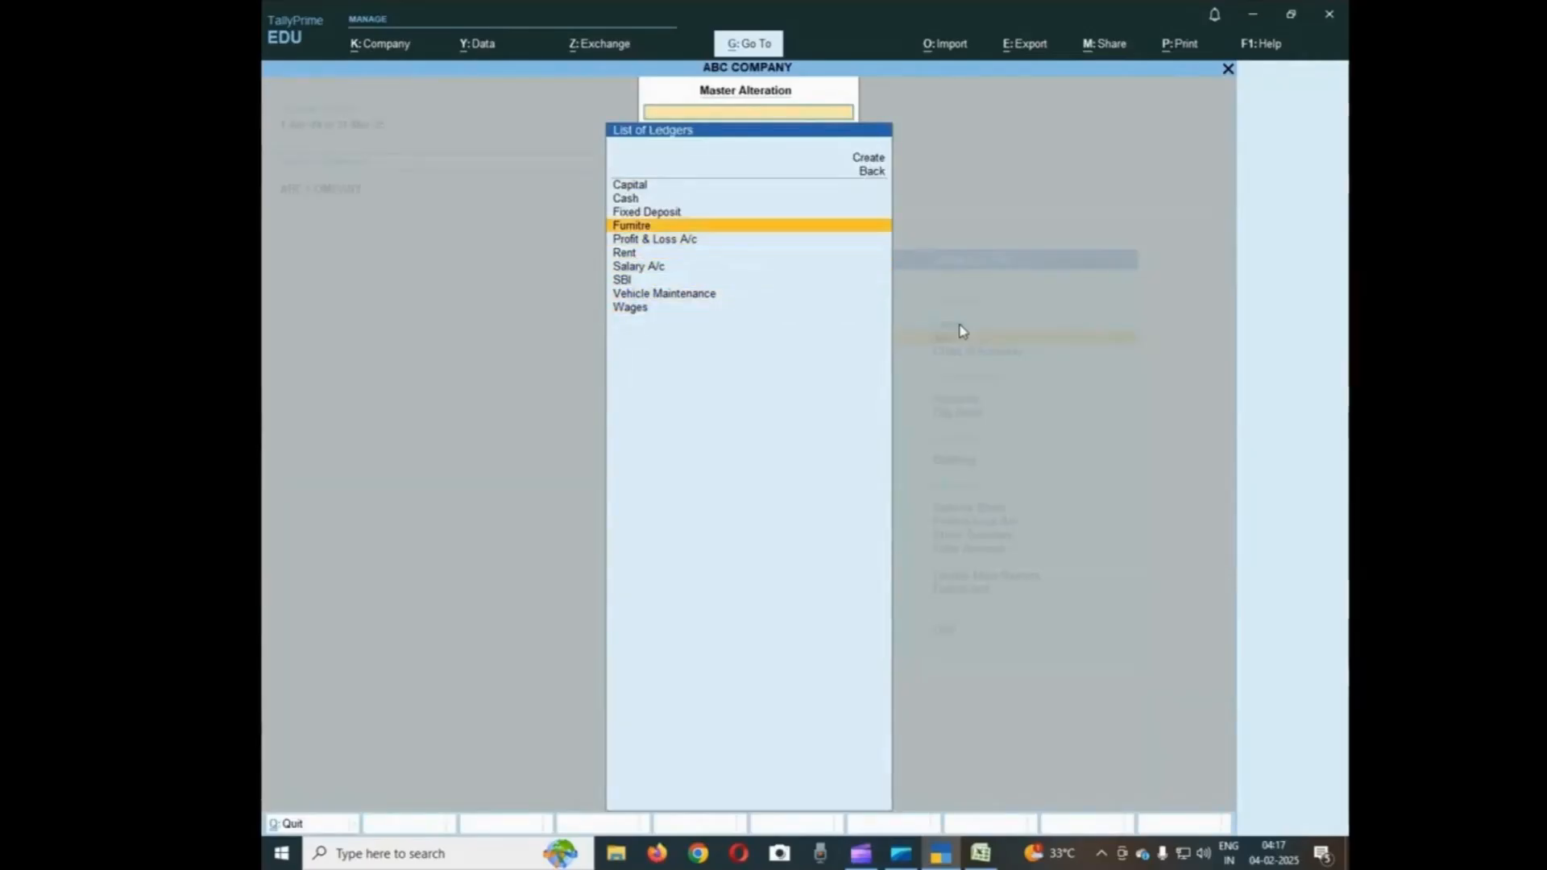
{"action": "key", "text": "Return"}
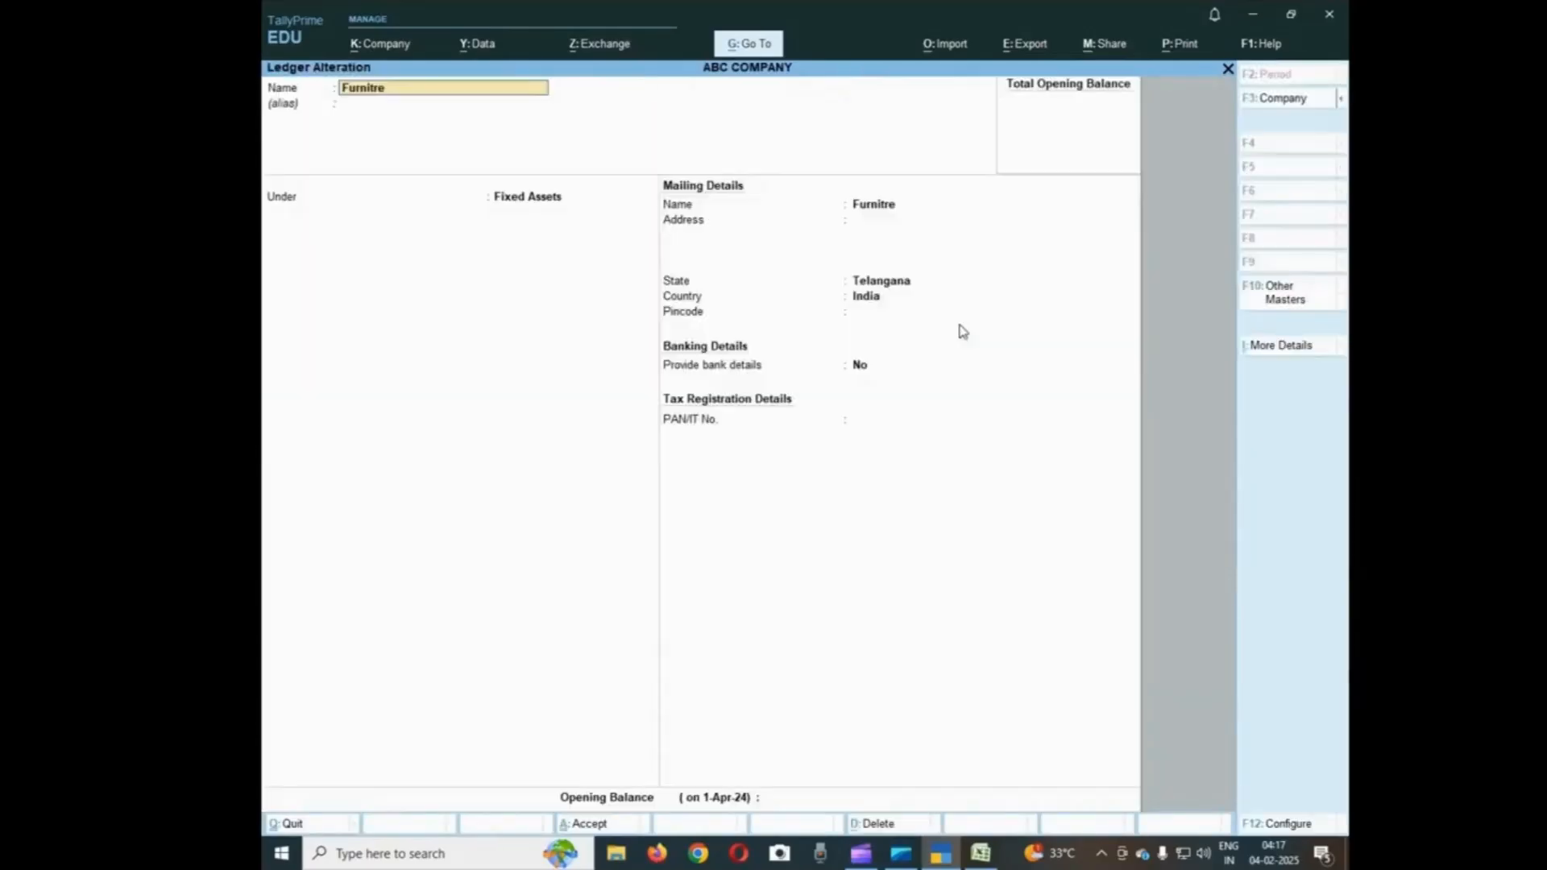
Review the Furnitre ledger's group and details, accept the ledger, and return to the Gateway of Tally
{"action": "key", "text": "Return"}
{"action": "key", "text": "Return"}
{"action": "key", "text": "Return"}
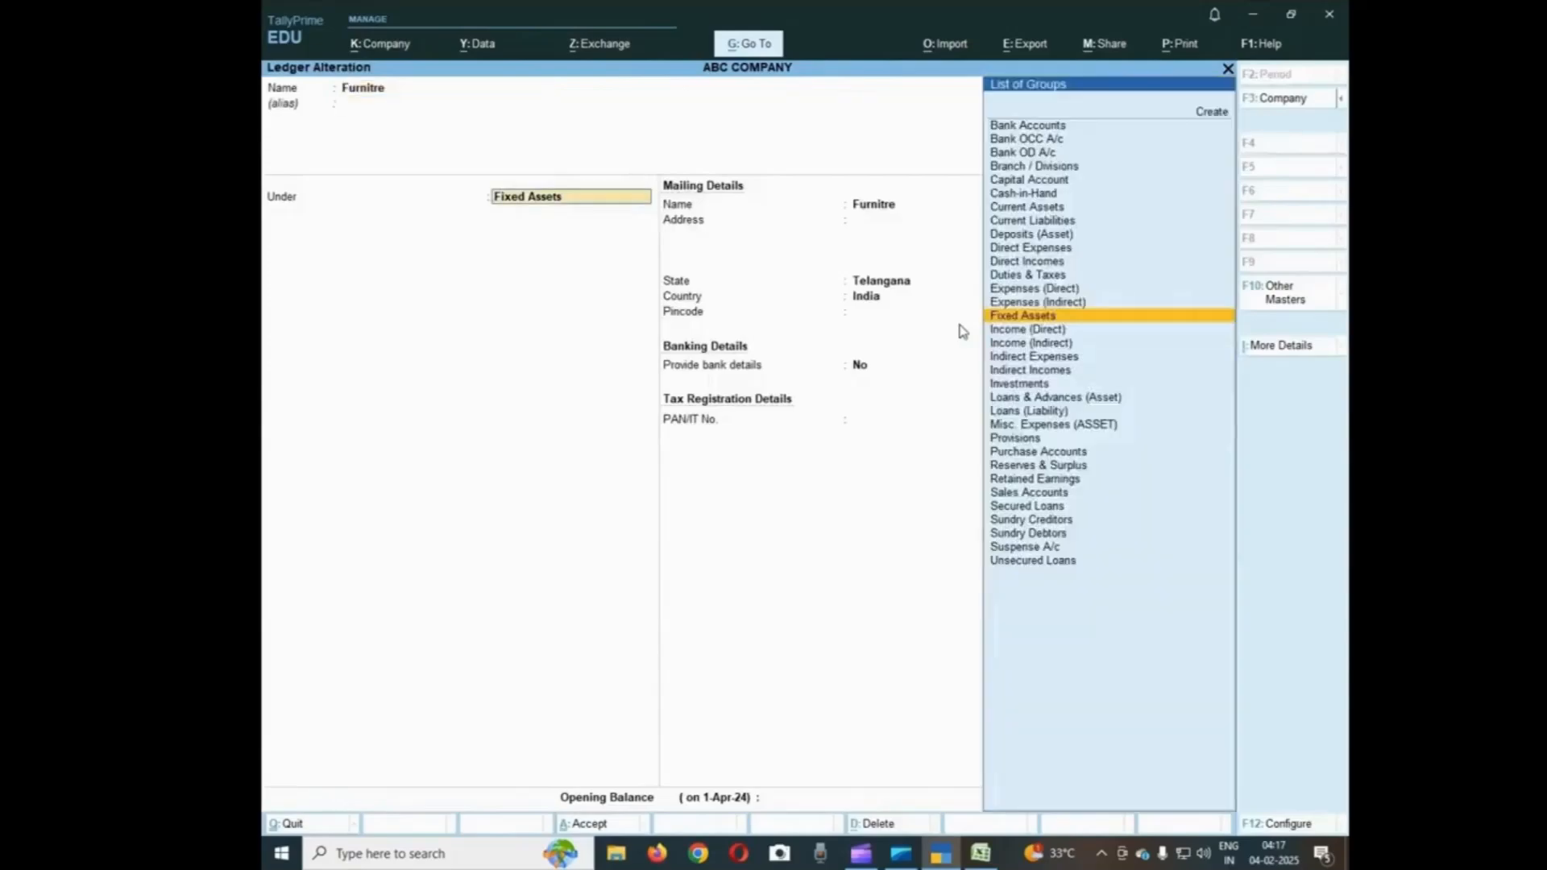
{"action": "key", "text": "Return"}
{"action": "key", "text": "Return"}
{"action": "key", "text": "Return"}
{"action": "key", "text": "Return"}
{"action": "key", "text": "Return"}
{"action": "key", "text": "Return"}
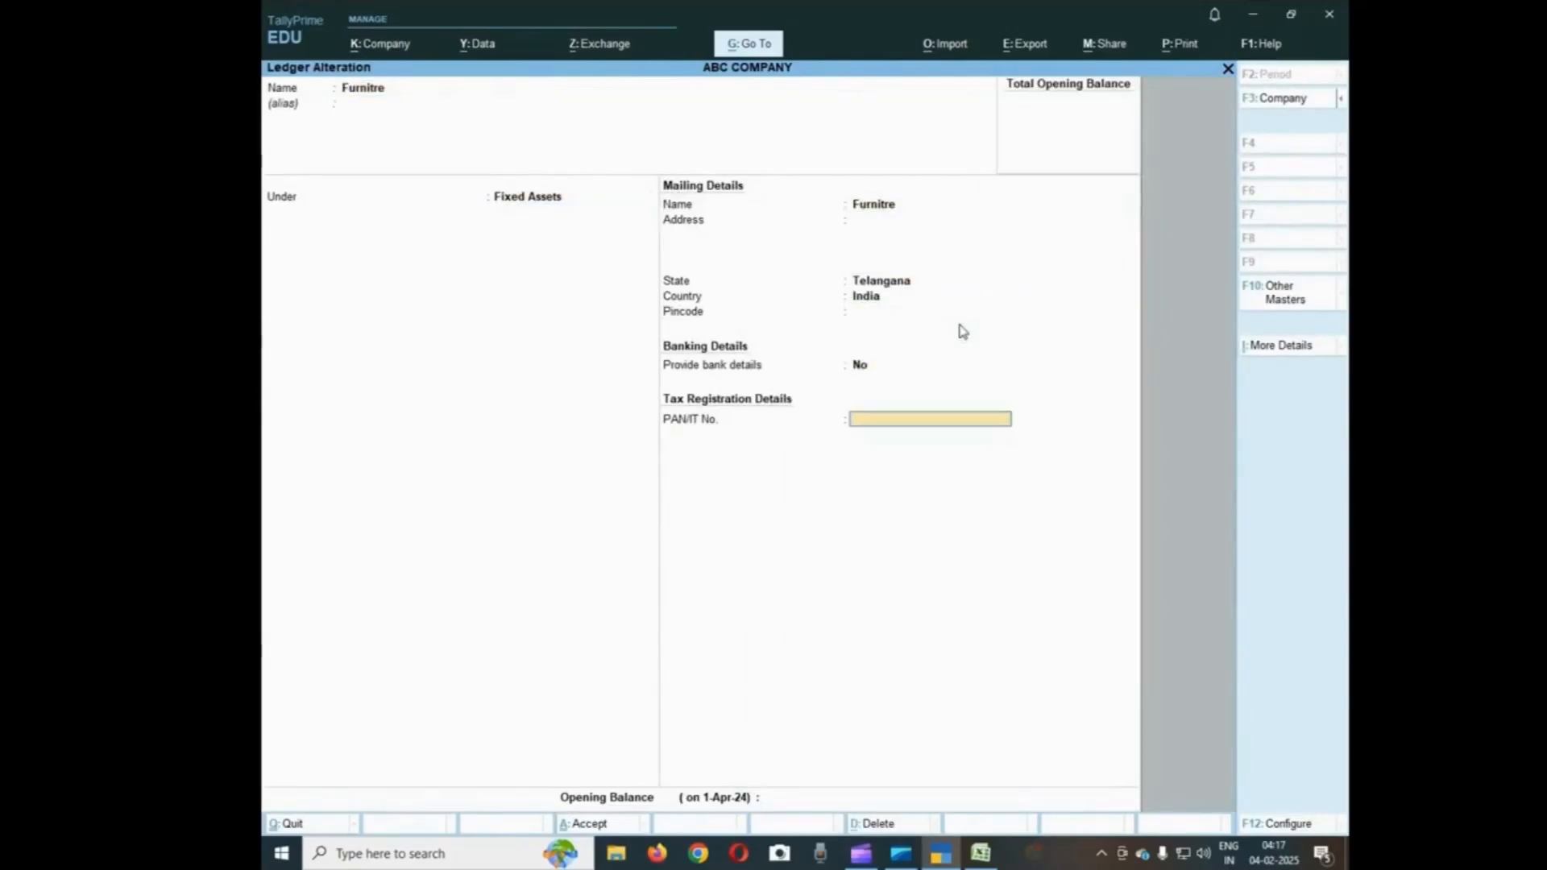
{"action": "key", "text": "Return"}
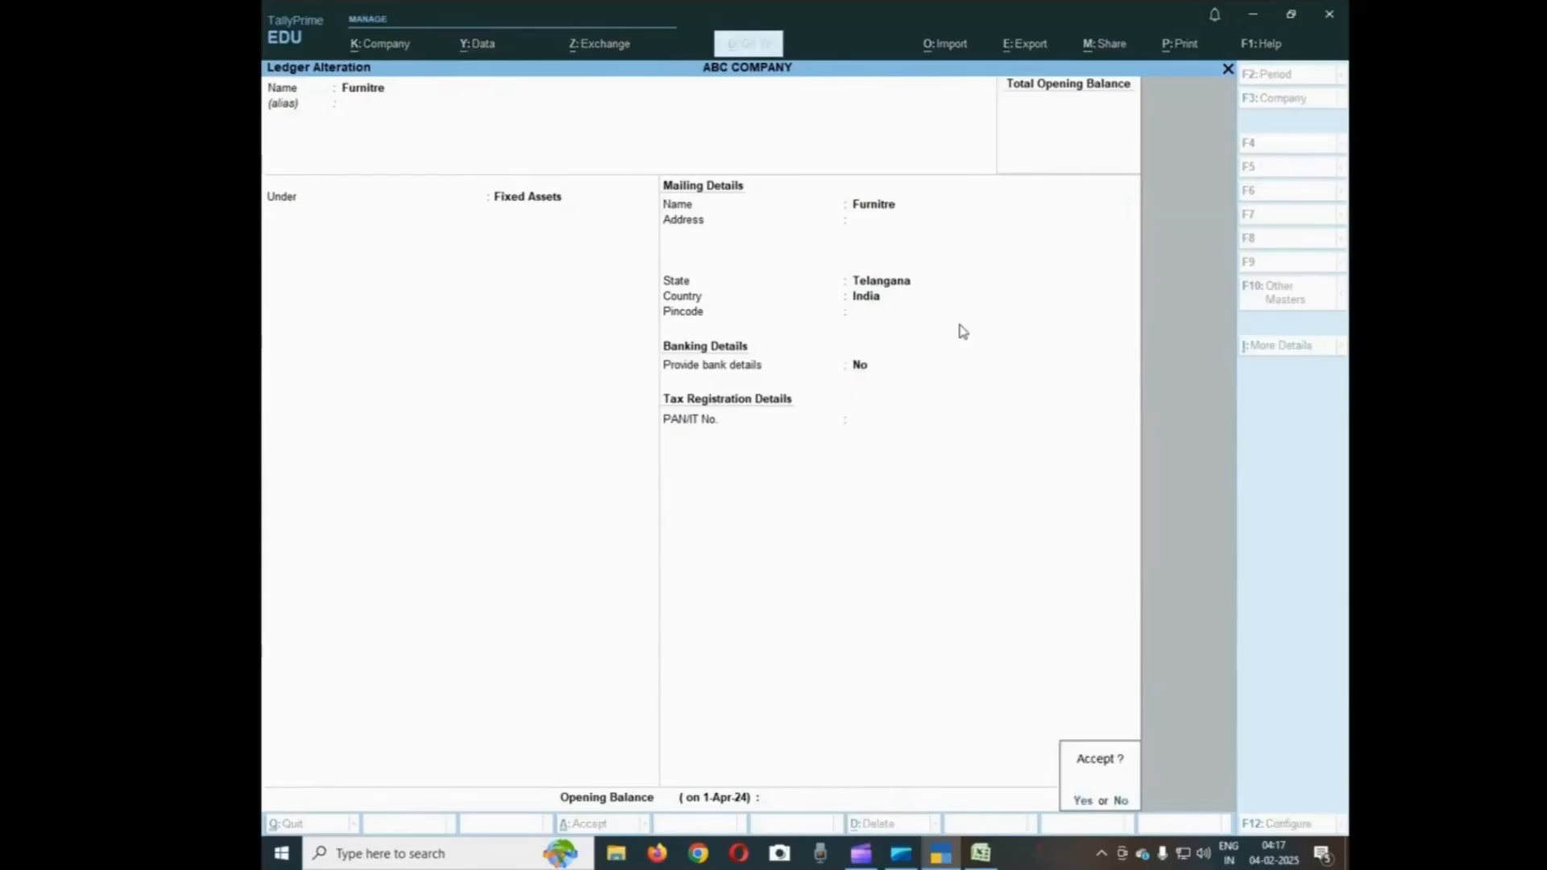
{"action": "key", "text": "Return"}
{"action": "key", "text": "Escape"}
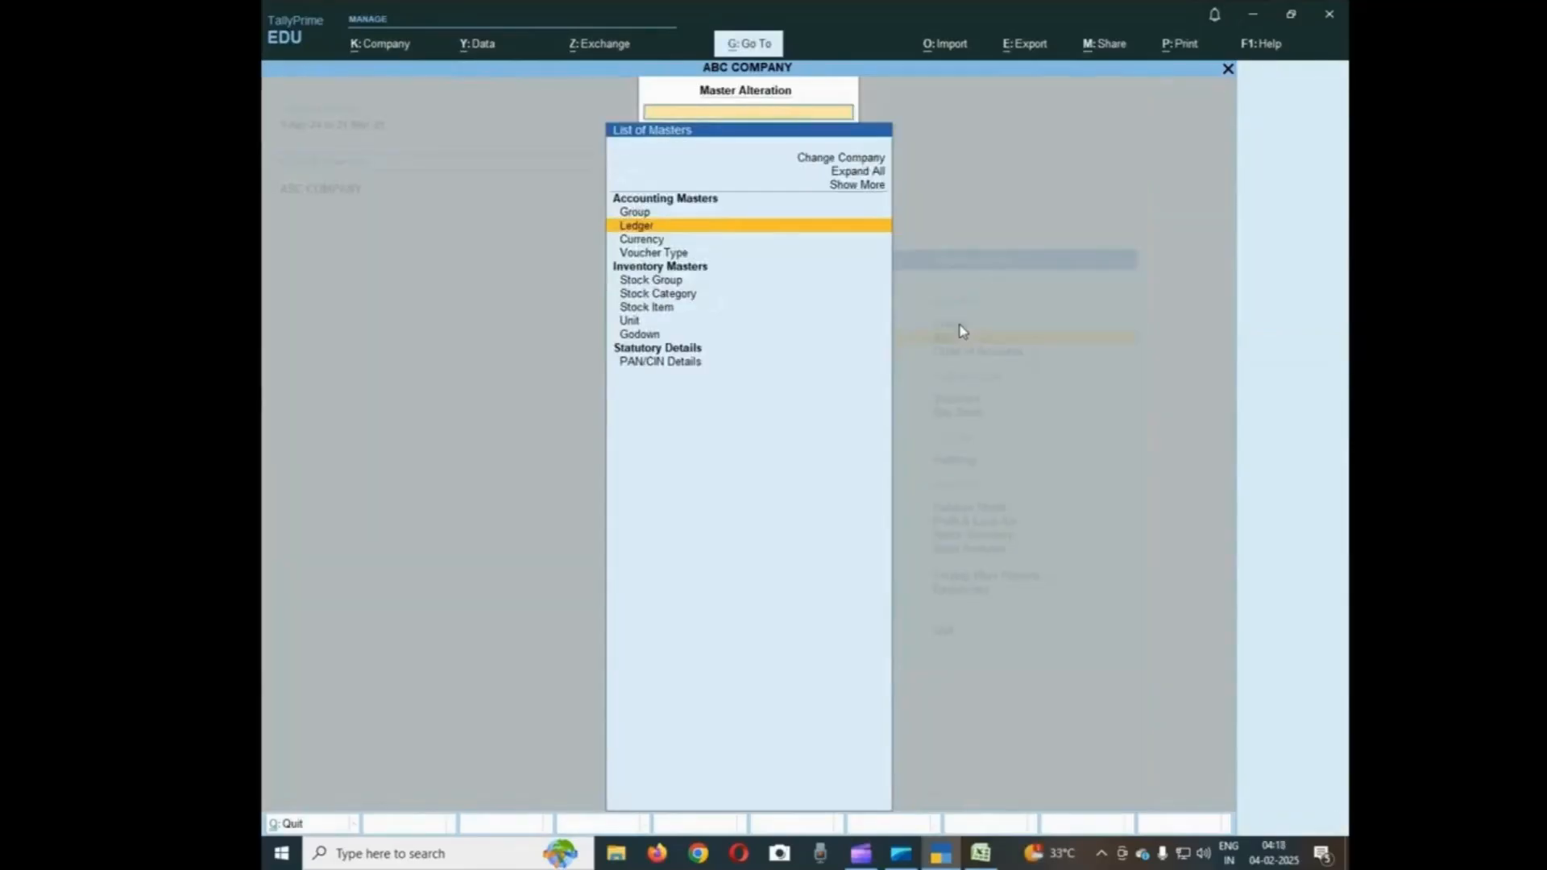
{"action": "key", "text": "Escape"}
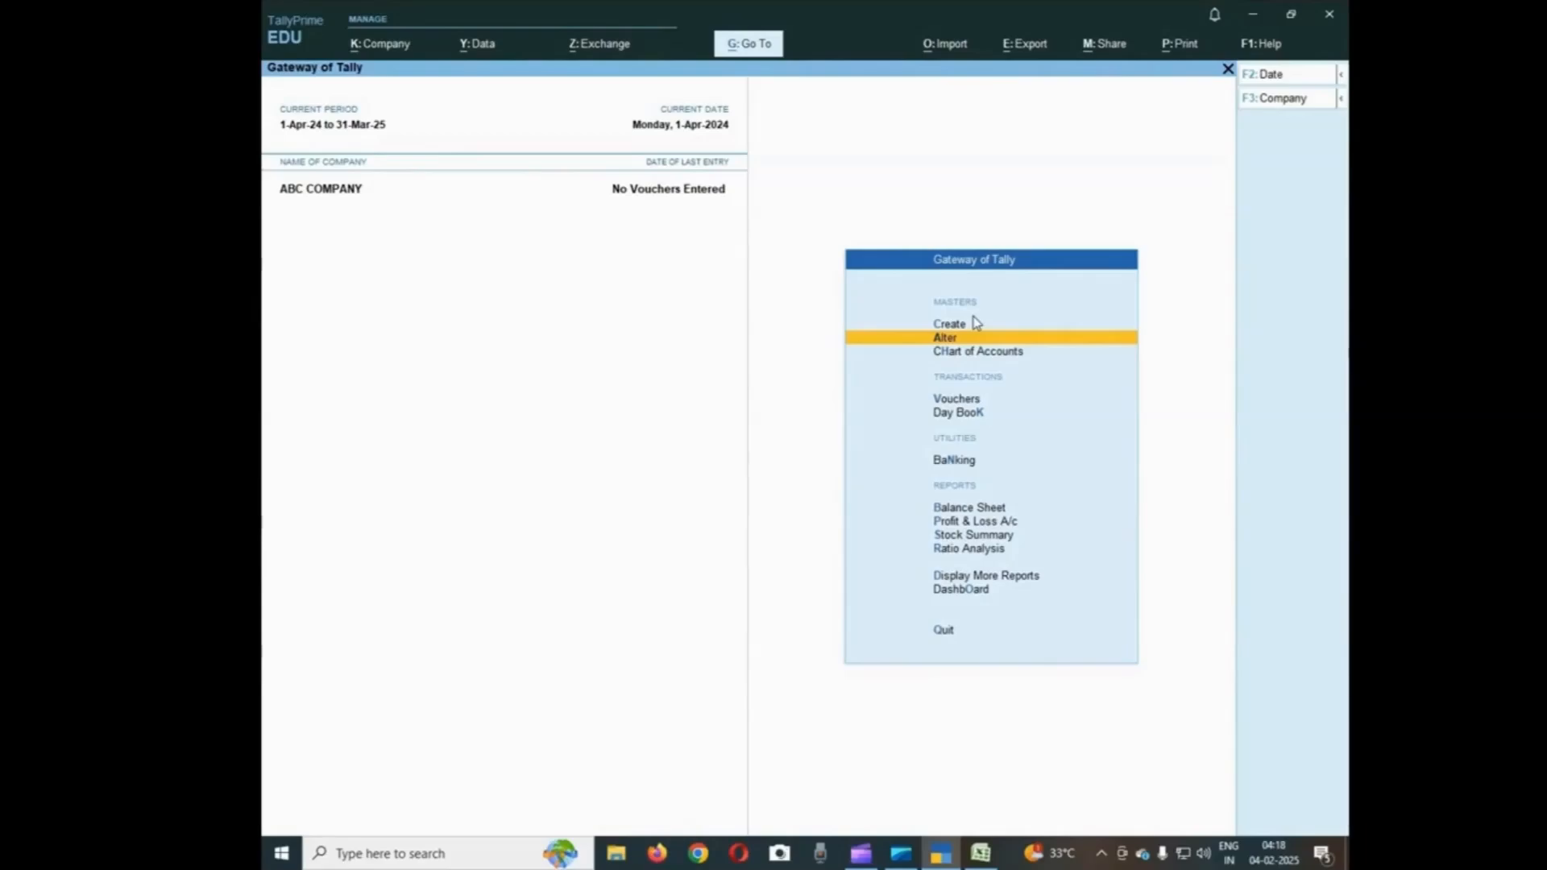
{"action": "key", "text": "Up"}
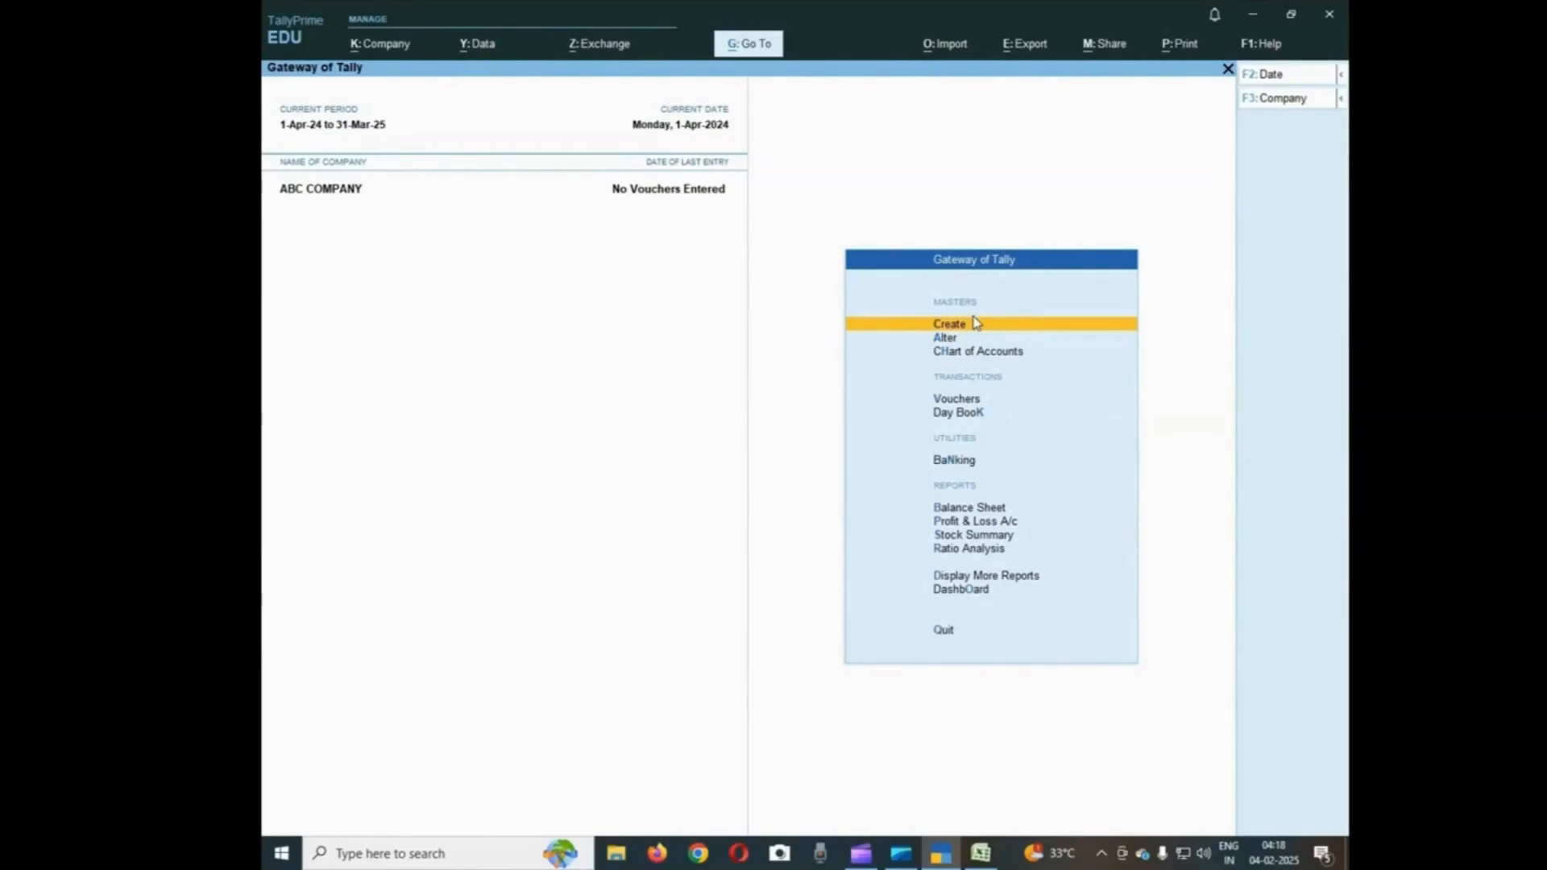
{"action": "key", "text": "Down"}
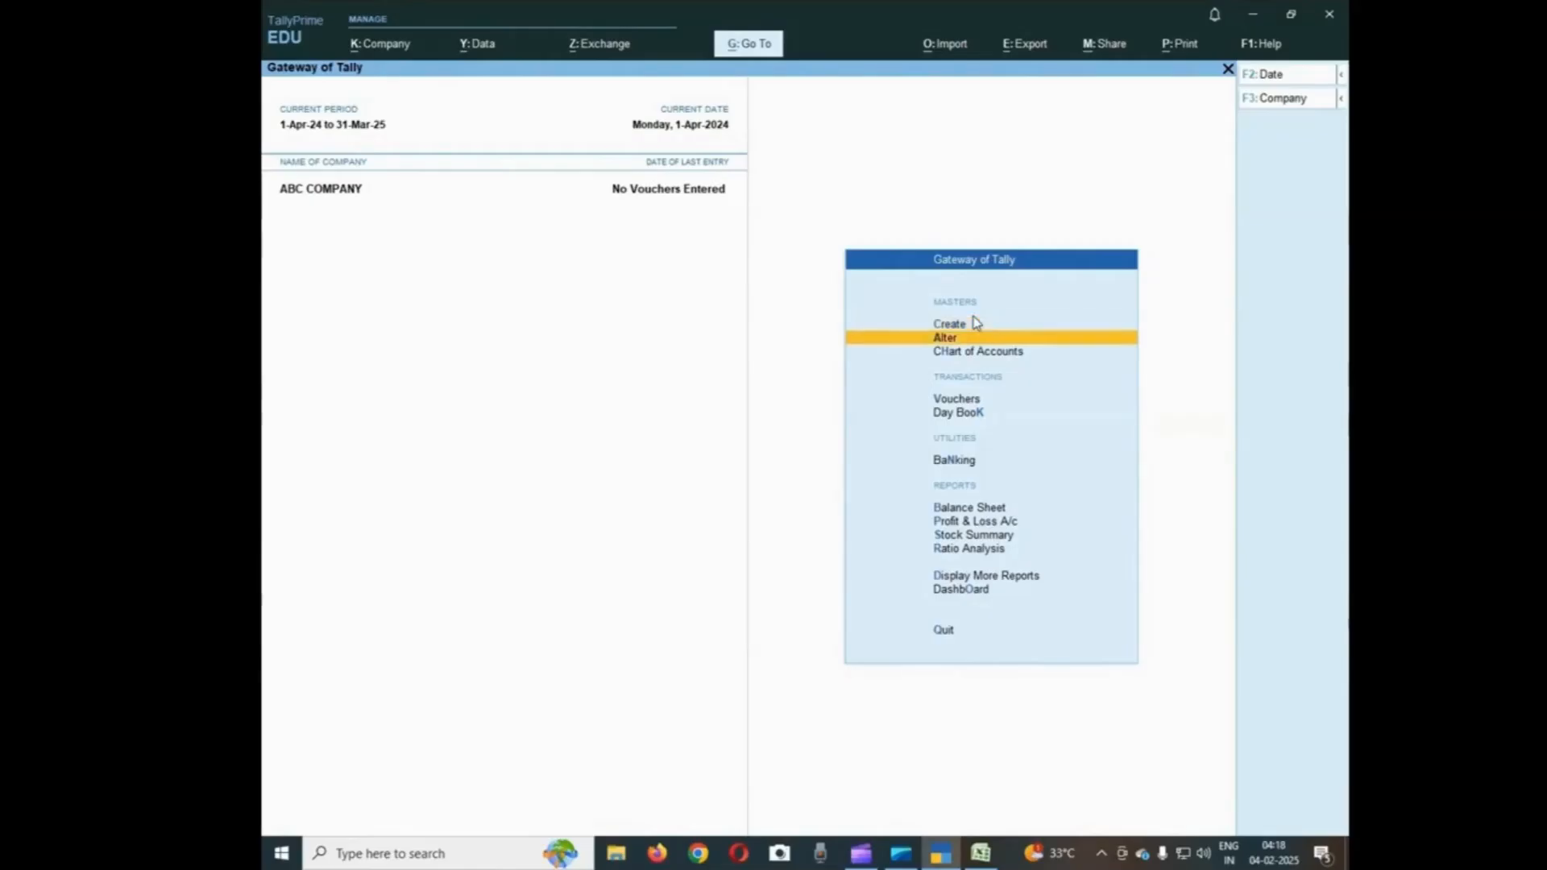
Open the stock item creation form from the company's inventory masters
{"action": "key", "text": "Up"}
{"action": "key", "text": "Return"}
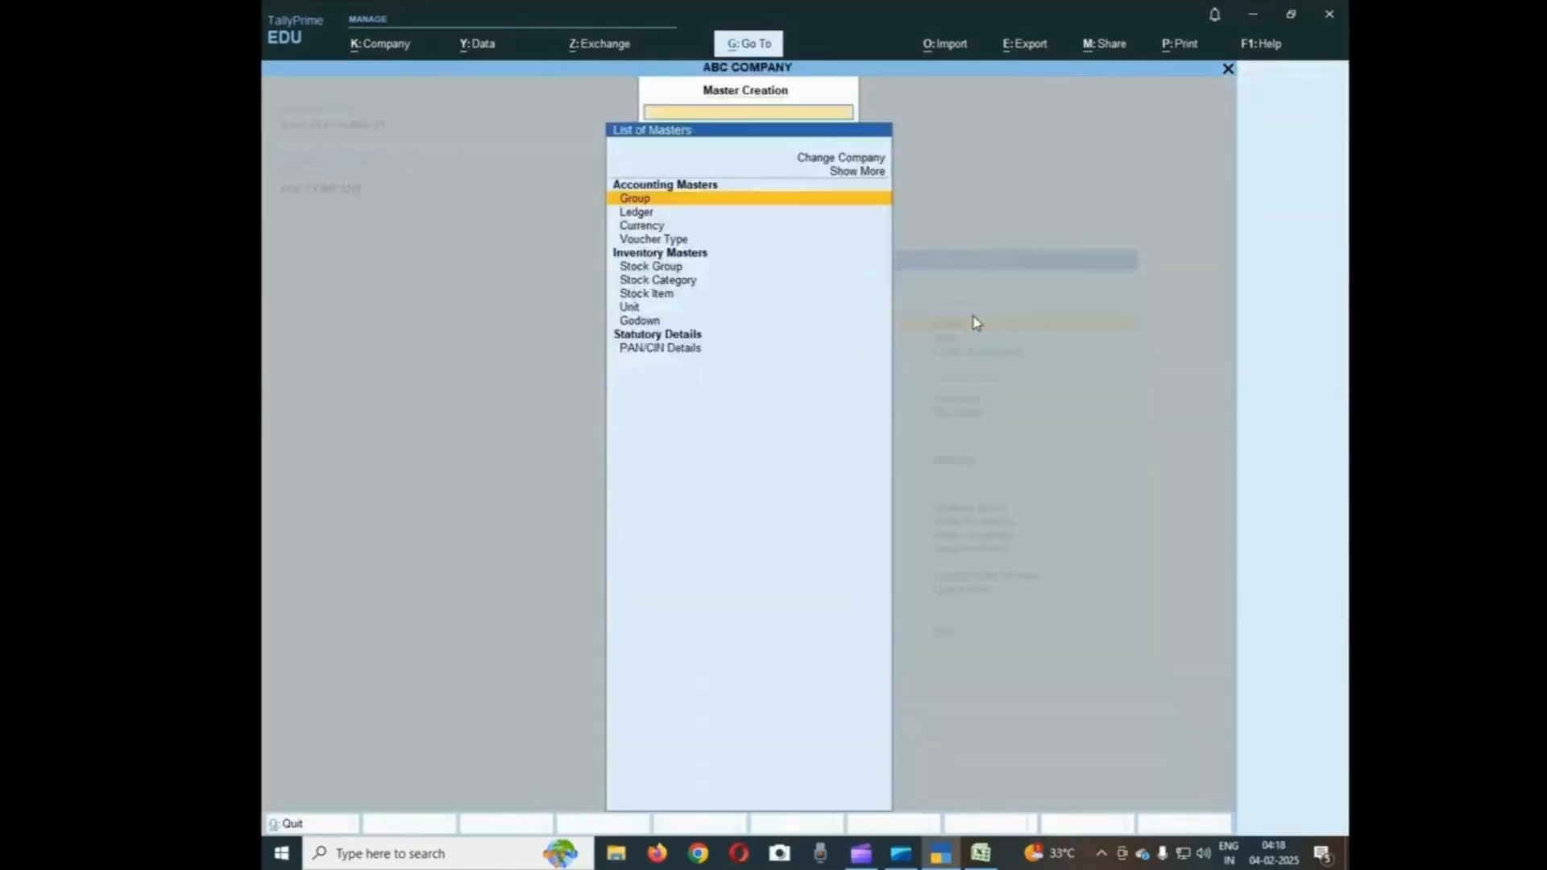
{"action": "key", "text": "Down"}
{"action": "key", "text": "Down"}
{"action": "key", "text": "Down"}
{"action": "key", "text": "Down"}
{"action": "key", "text": "Down"}
{"action": "key", "text": "Down"}
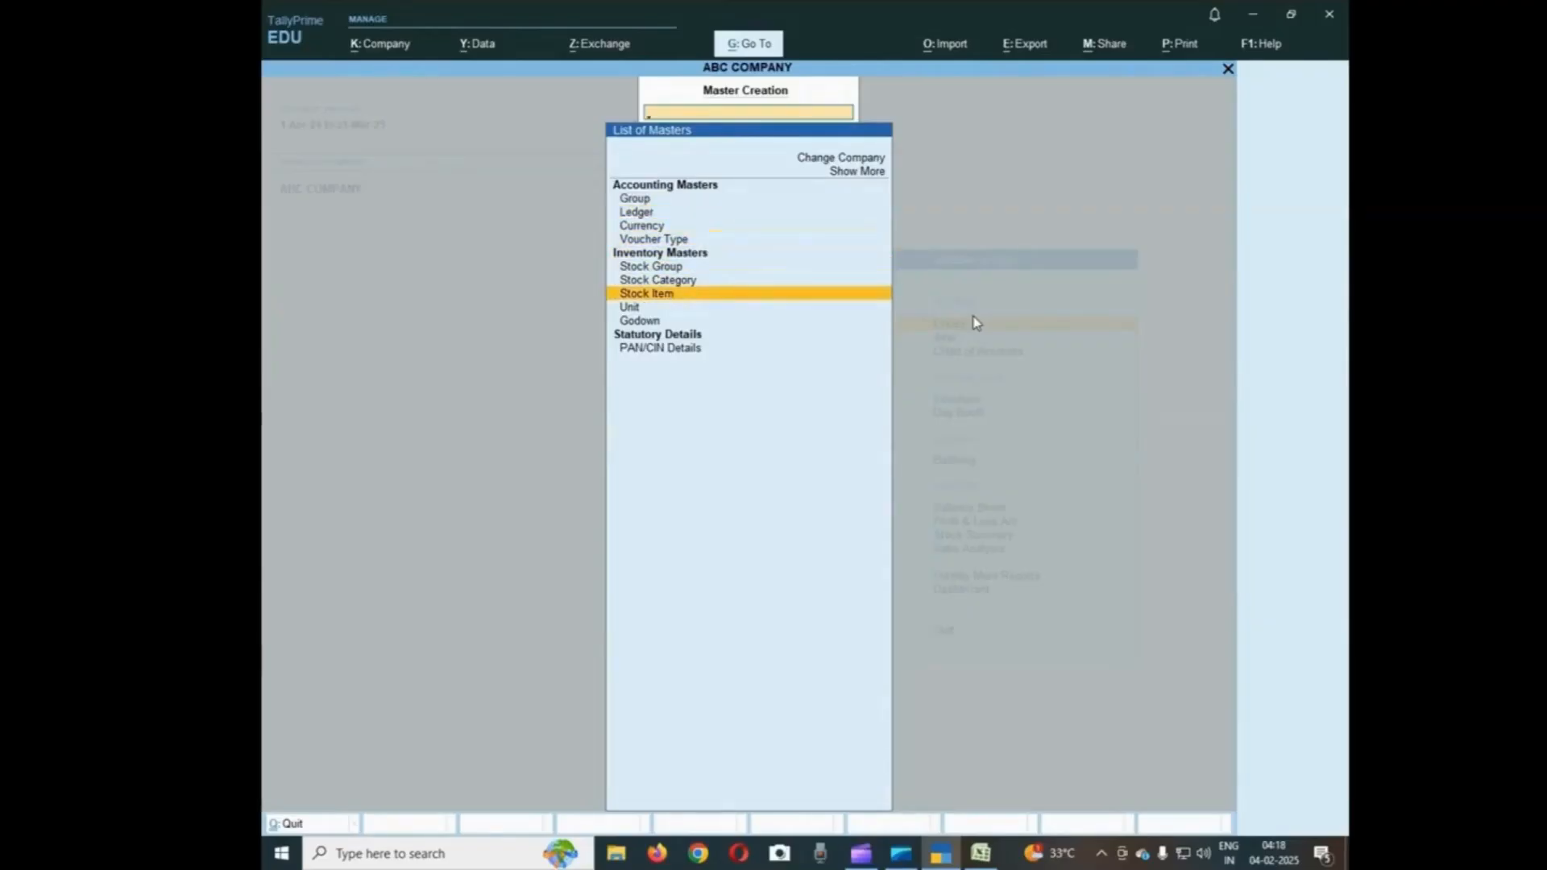
{"action": "key", "text": "Return"}
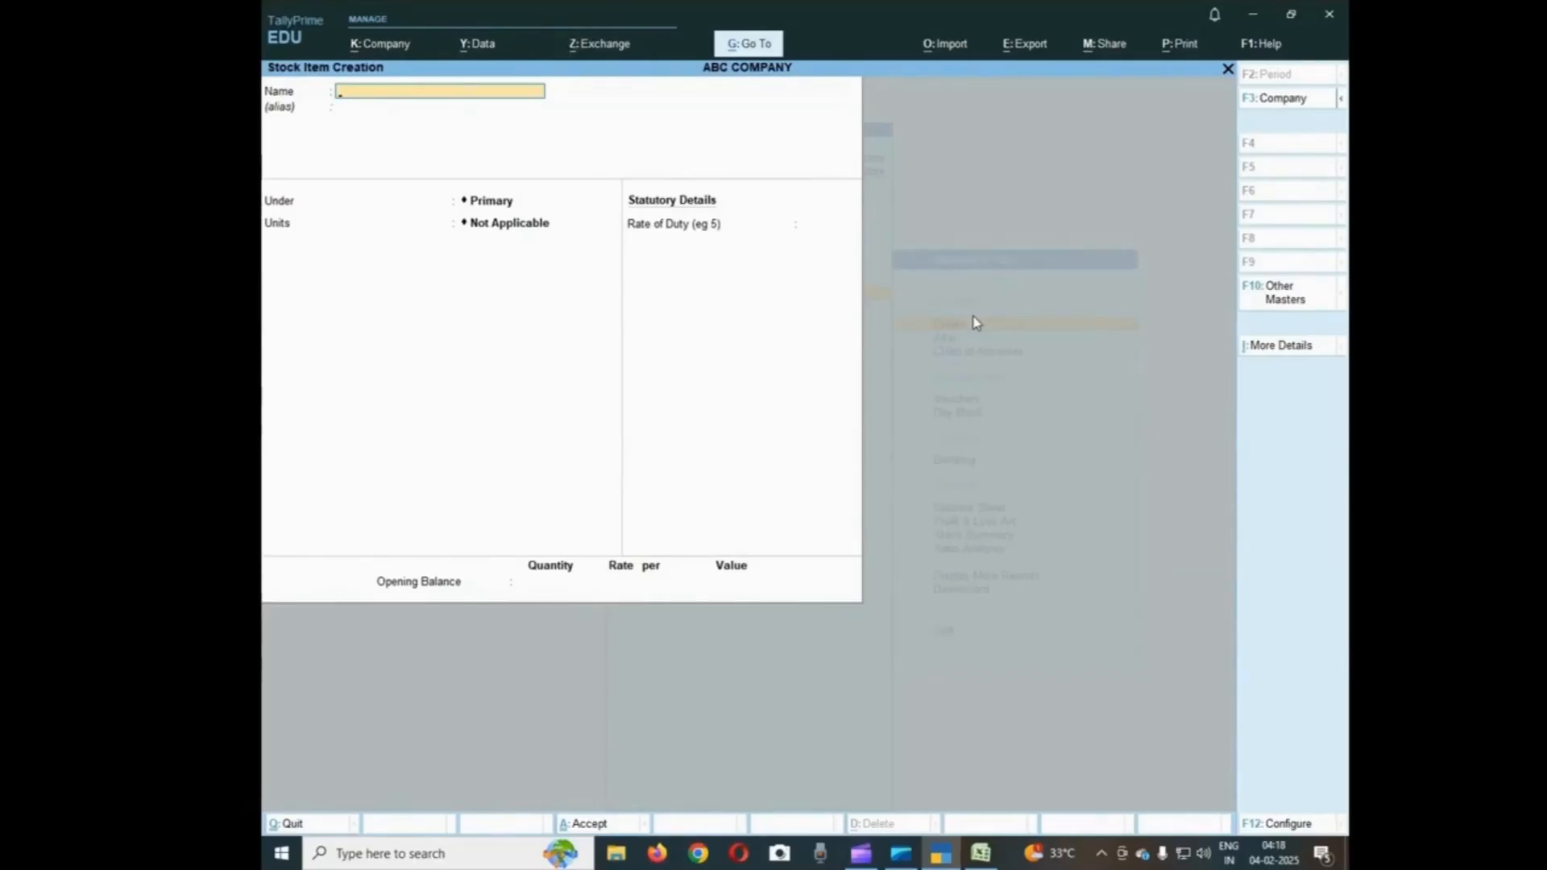
Name the new stock item Crampton Fans and place it under Primary
{"action": "type", "text": "Crampton Fans"}
{"action": "key", "text": "Return"}
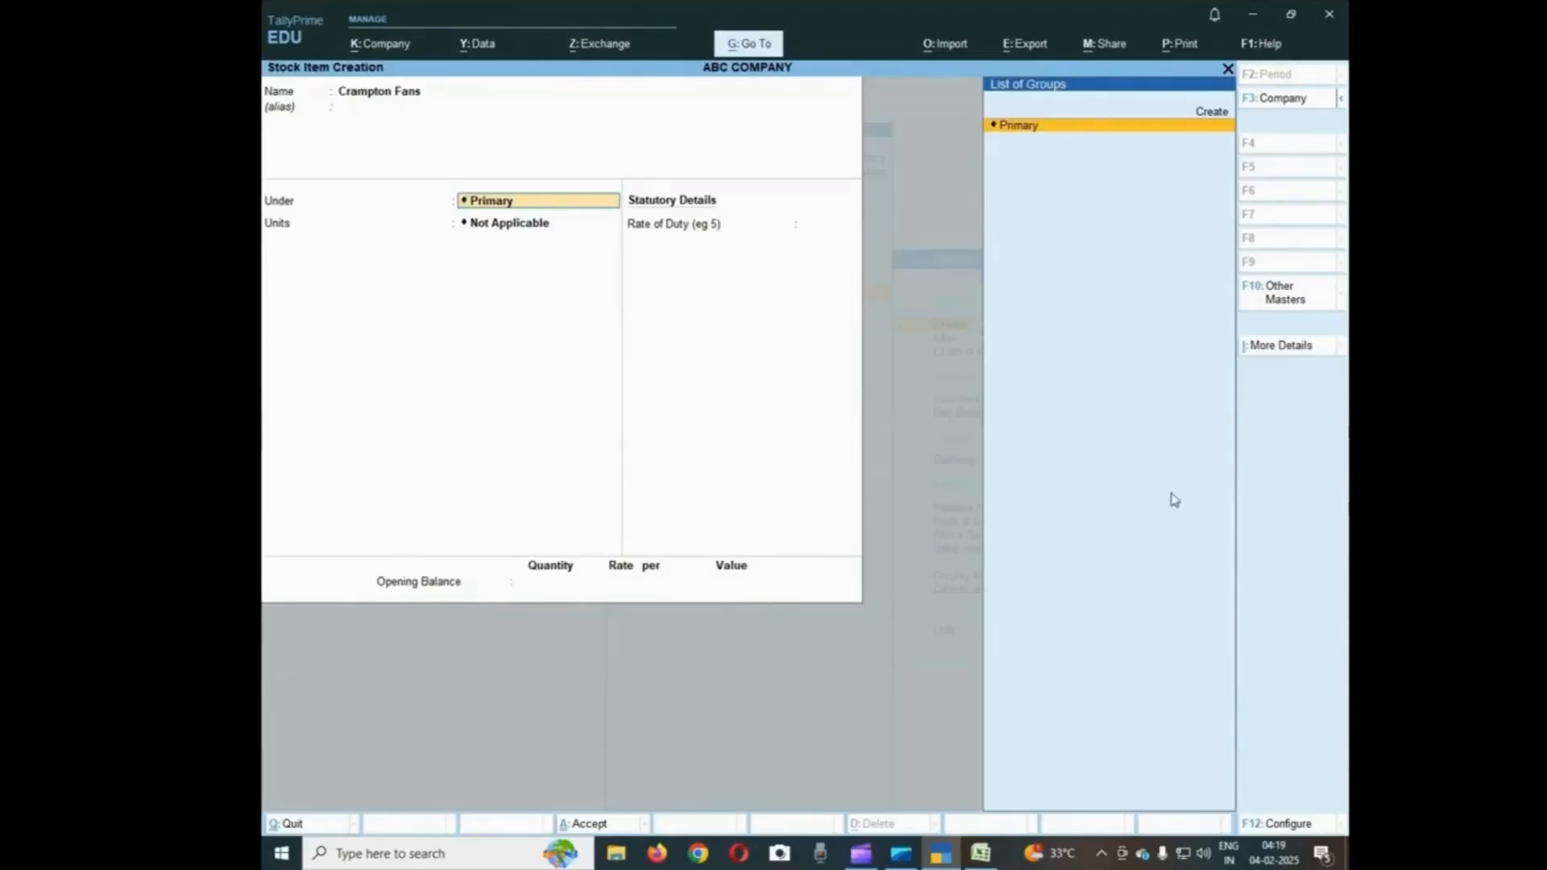
{"action": "key", "text": "ctrl"}
{"action": "left_click", "coordinate": [1061, 128]}
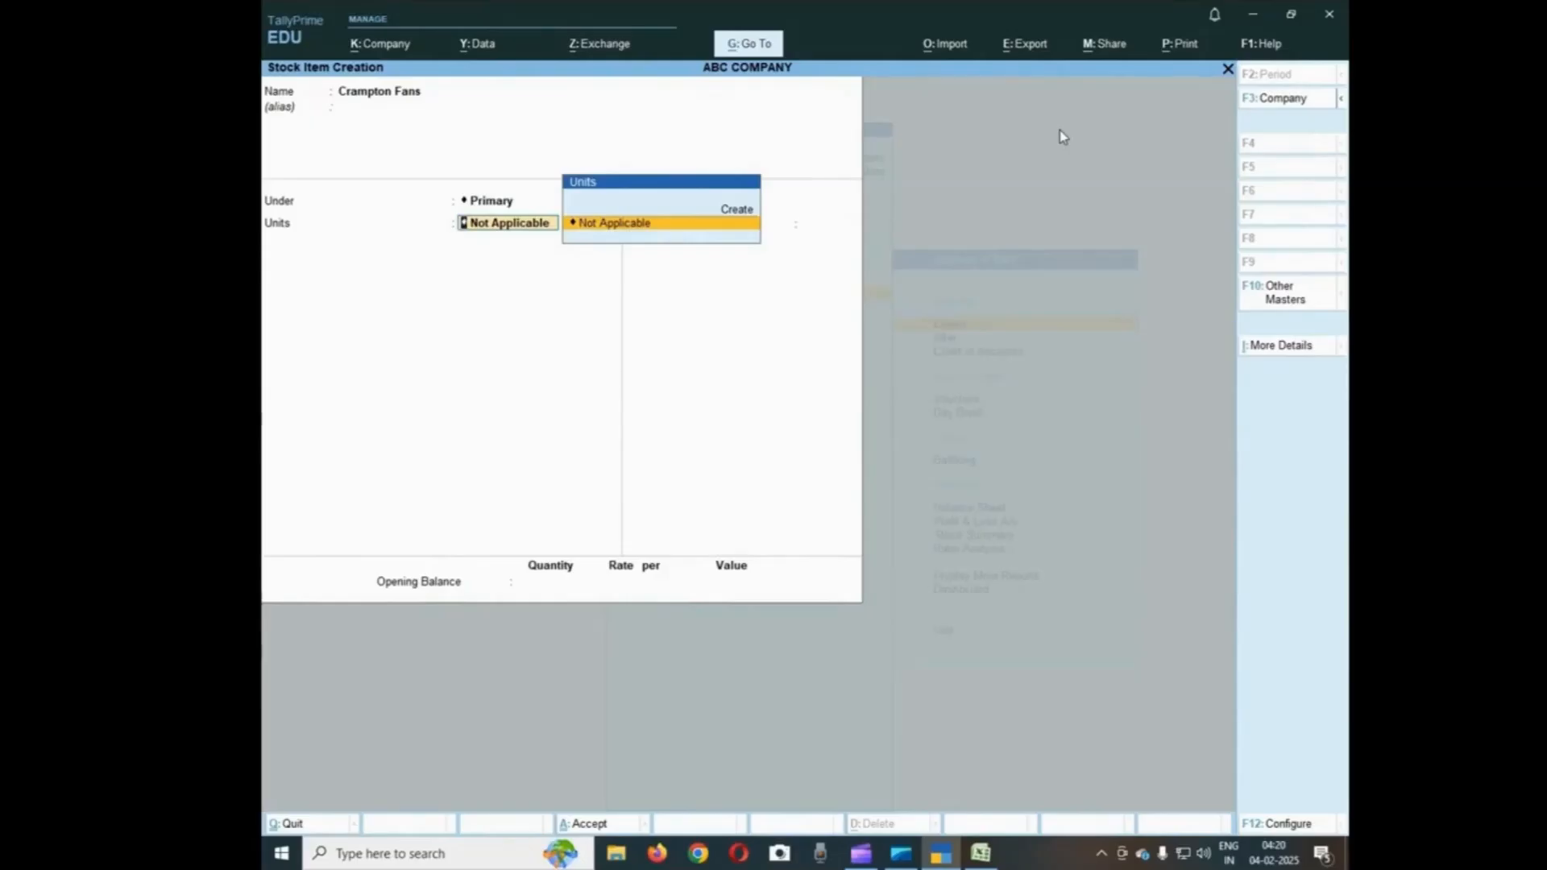
Create a simple unit for the item with symbol Nos, formal name Numbers and 0 decimal places
{"action": "key", "text": "Up"}
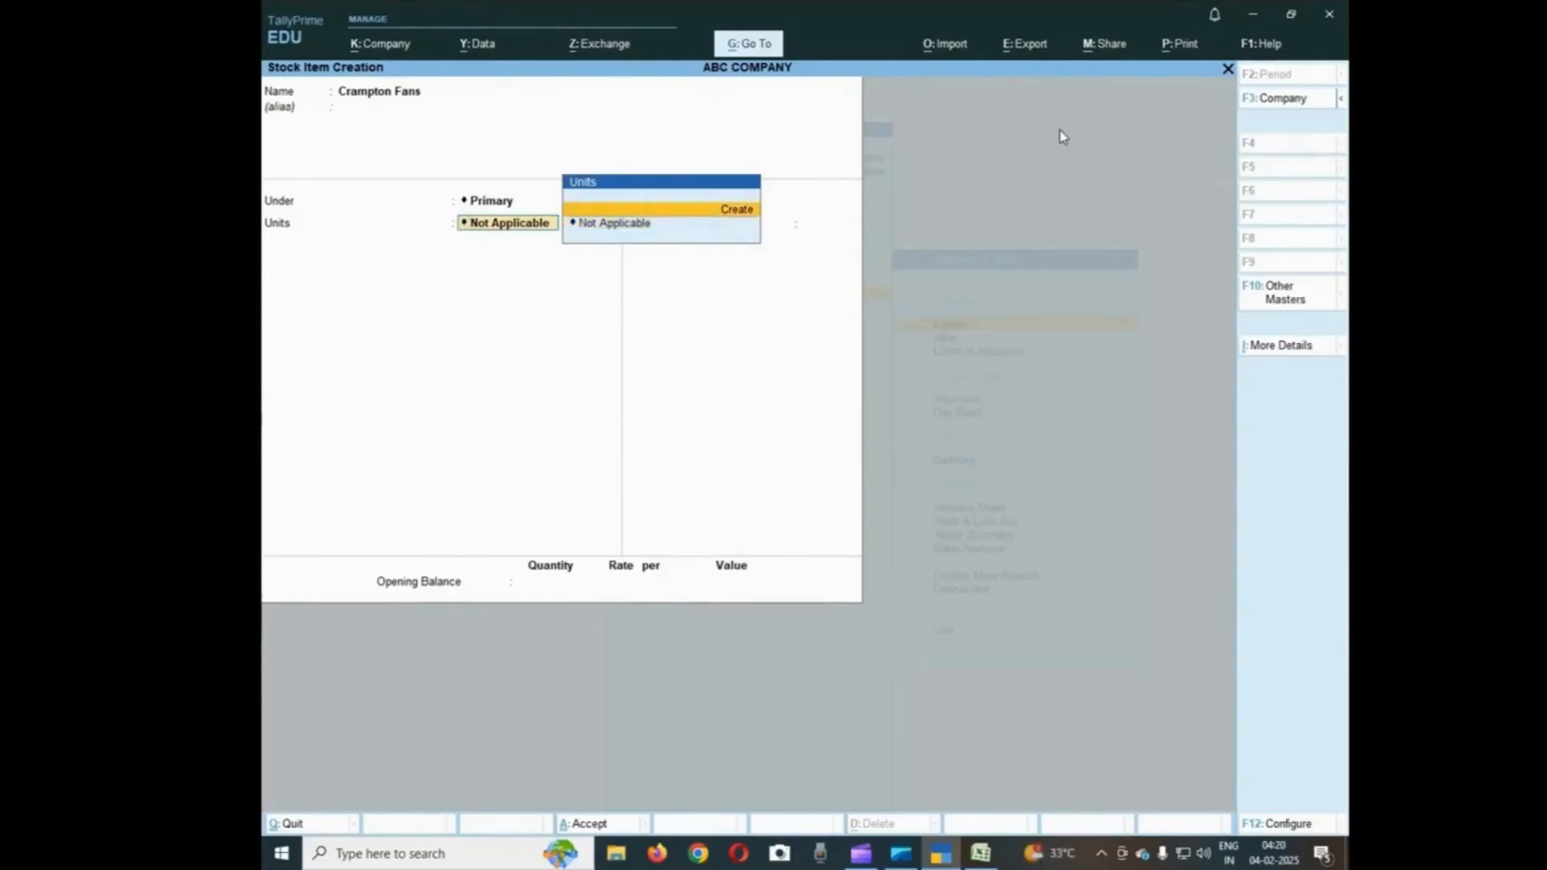
{"action": "key", "text": "Return"}
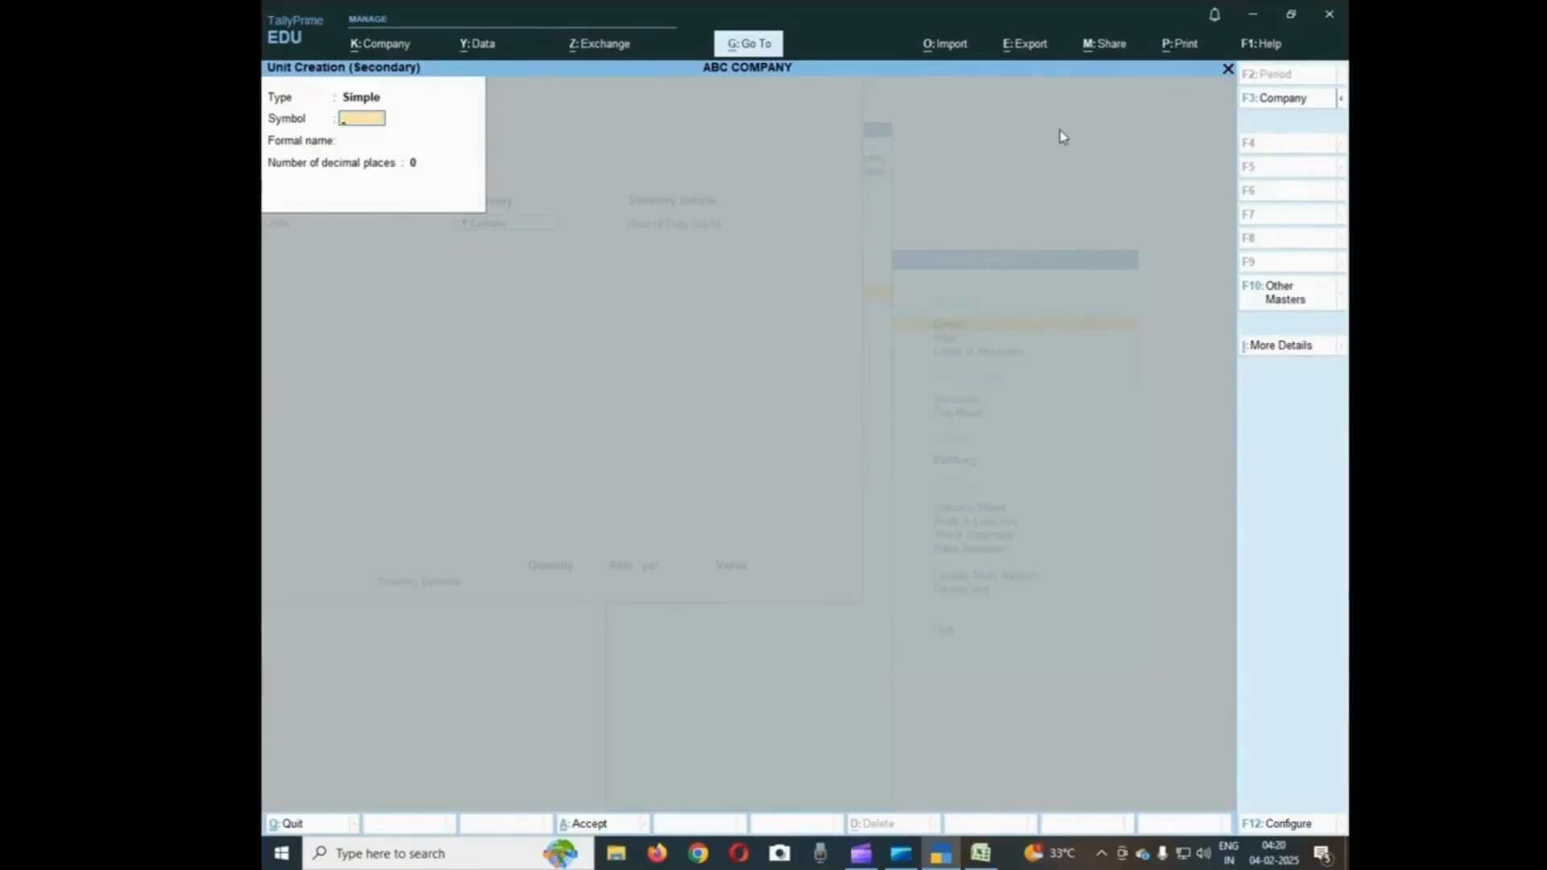
{"action": "type", "text": "Nos"}
{"action": "key", "text": "Return"}
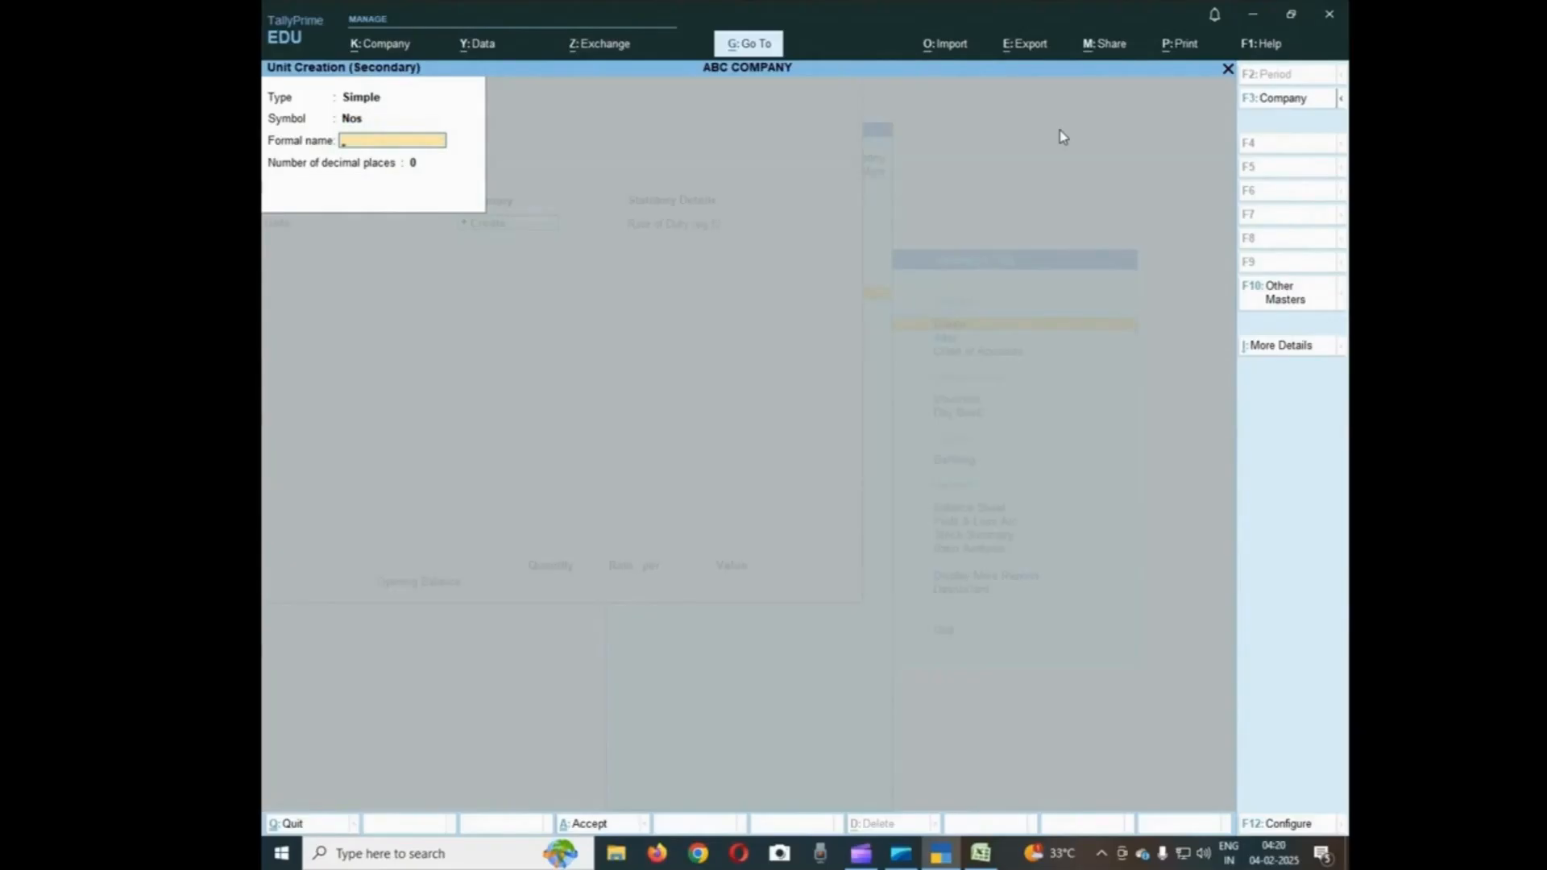
{"action": "type", "text": "Numbers"}
{"action": "key", "text": "Return"}
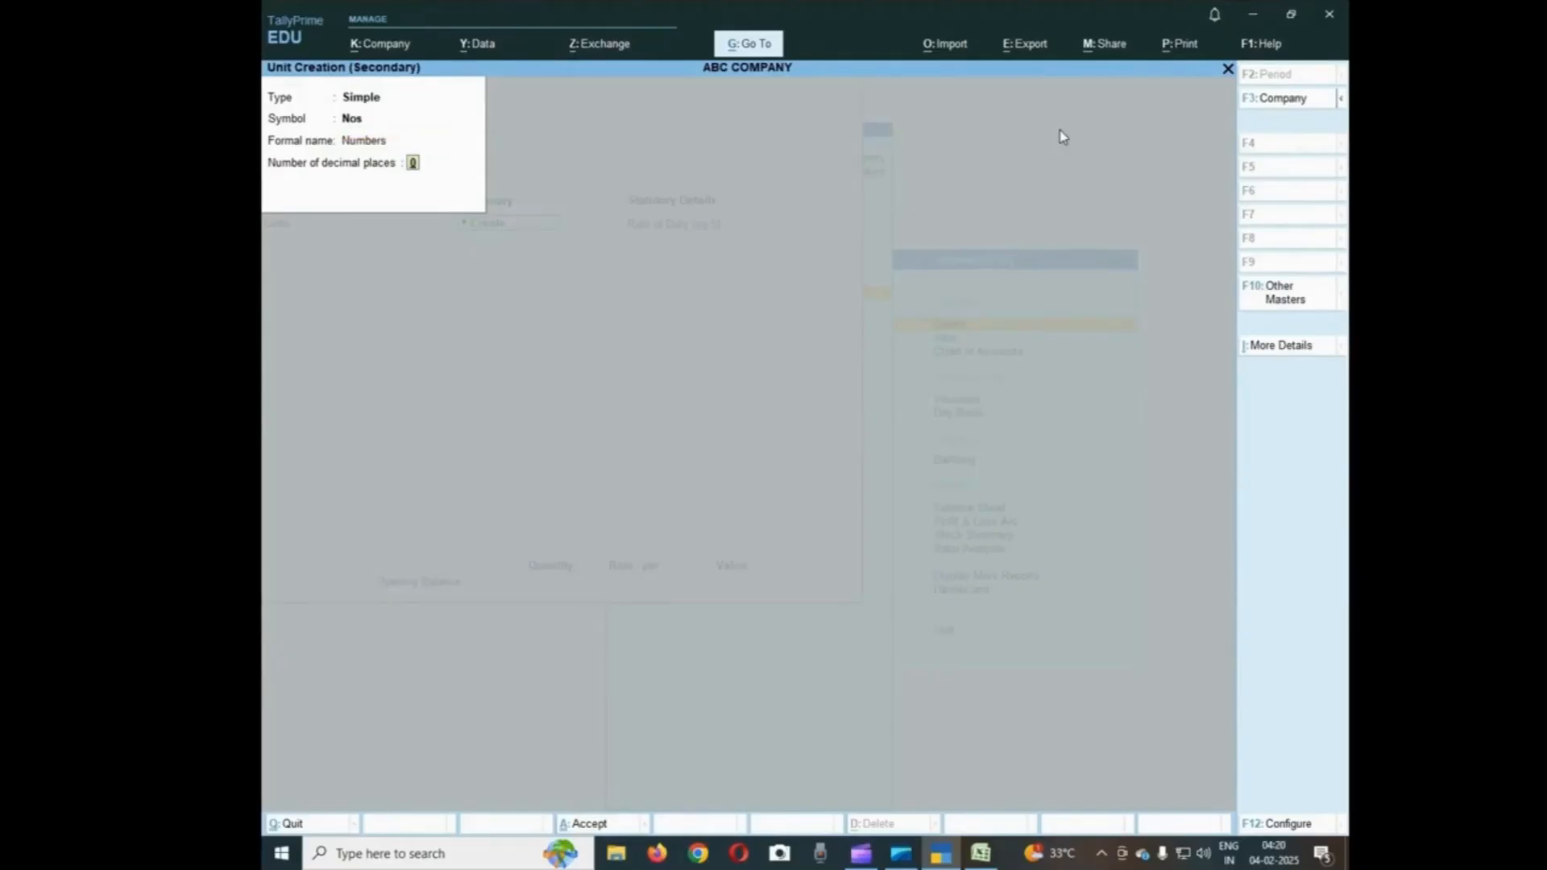
{"action": "key", "text": "Return"}
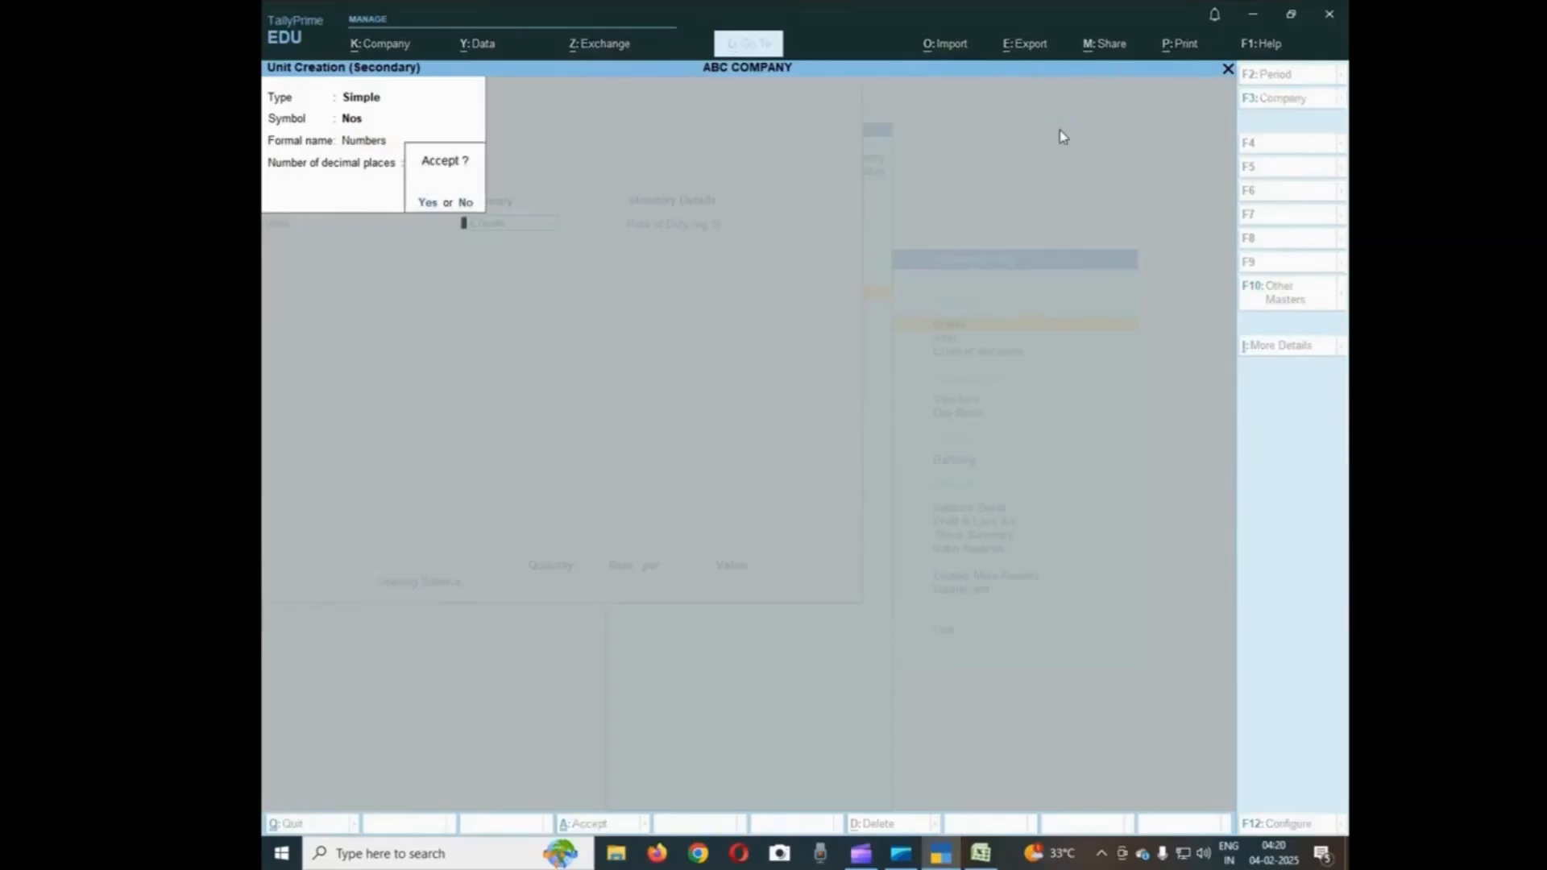
{"action": "key", "text": "y"}
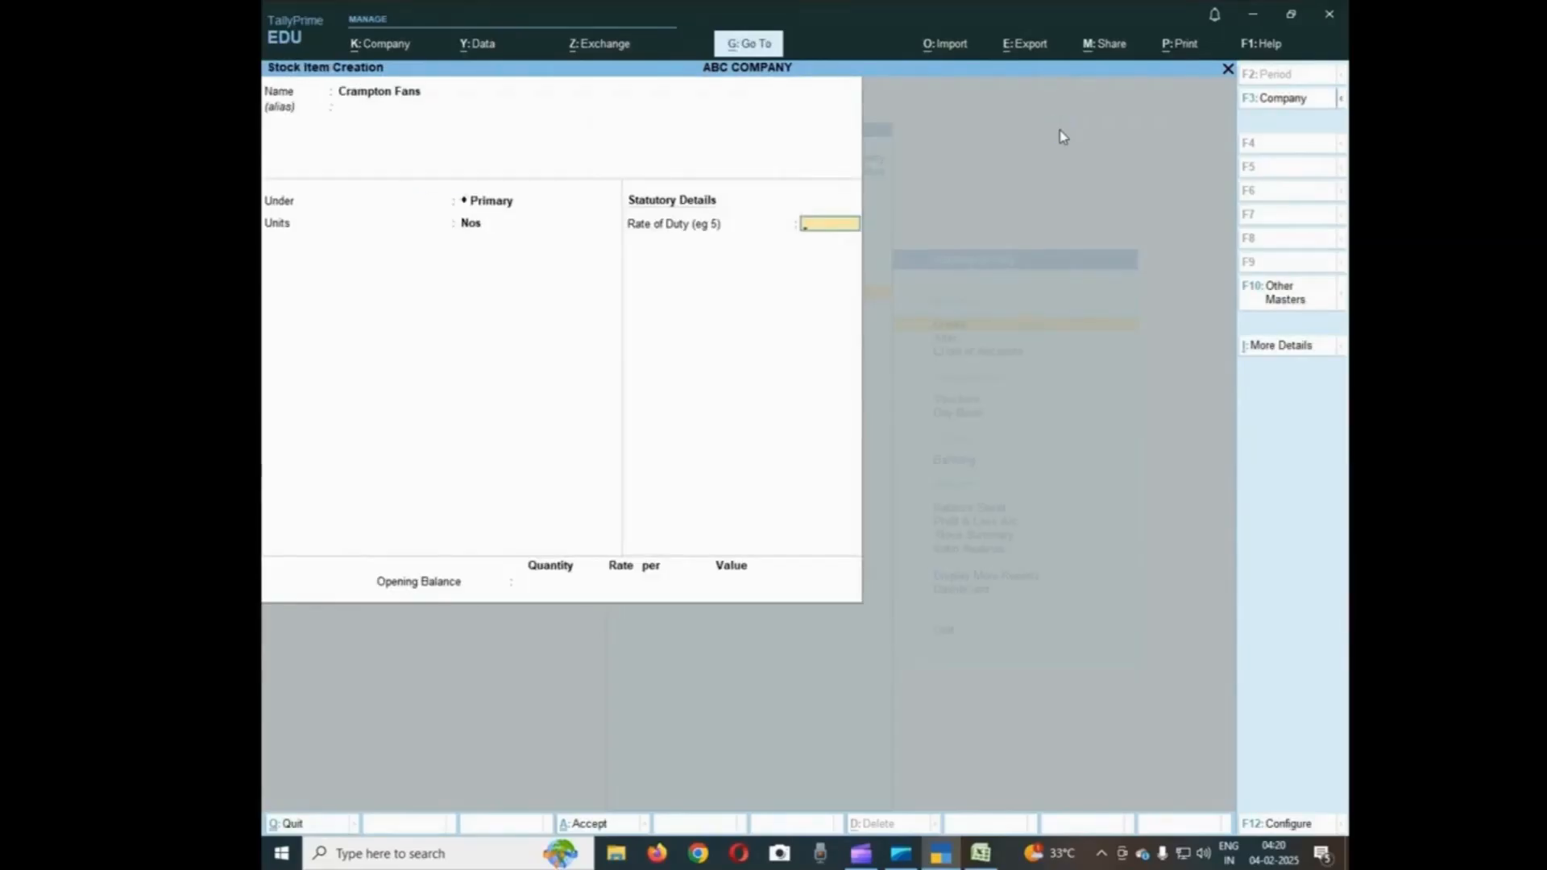
Leave the duty rate and opening balance of Crampton Fans empty and save the stock item
{"action": "key", "text": "Return"}
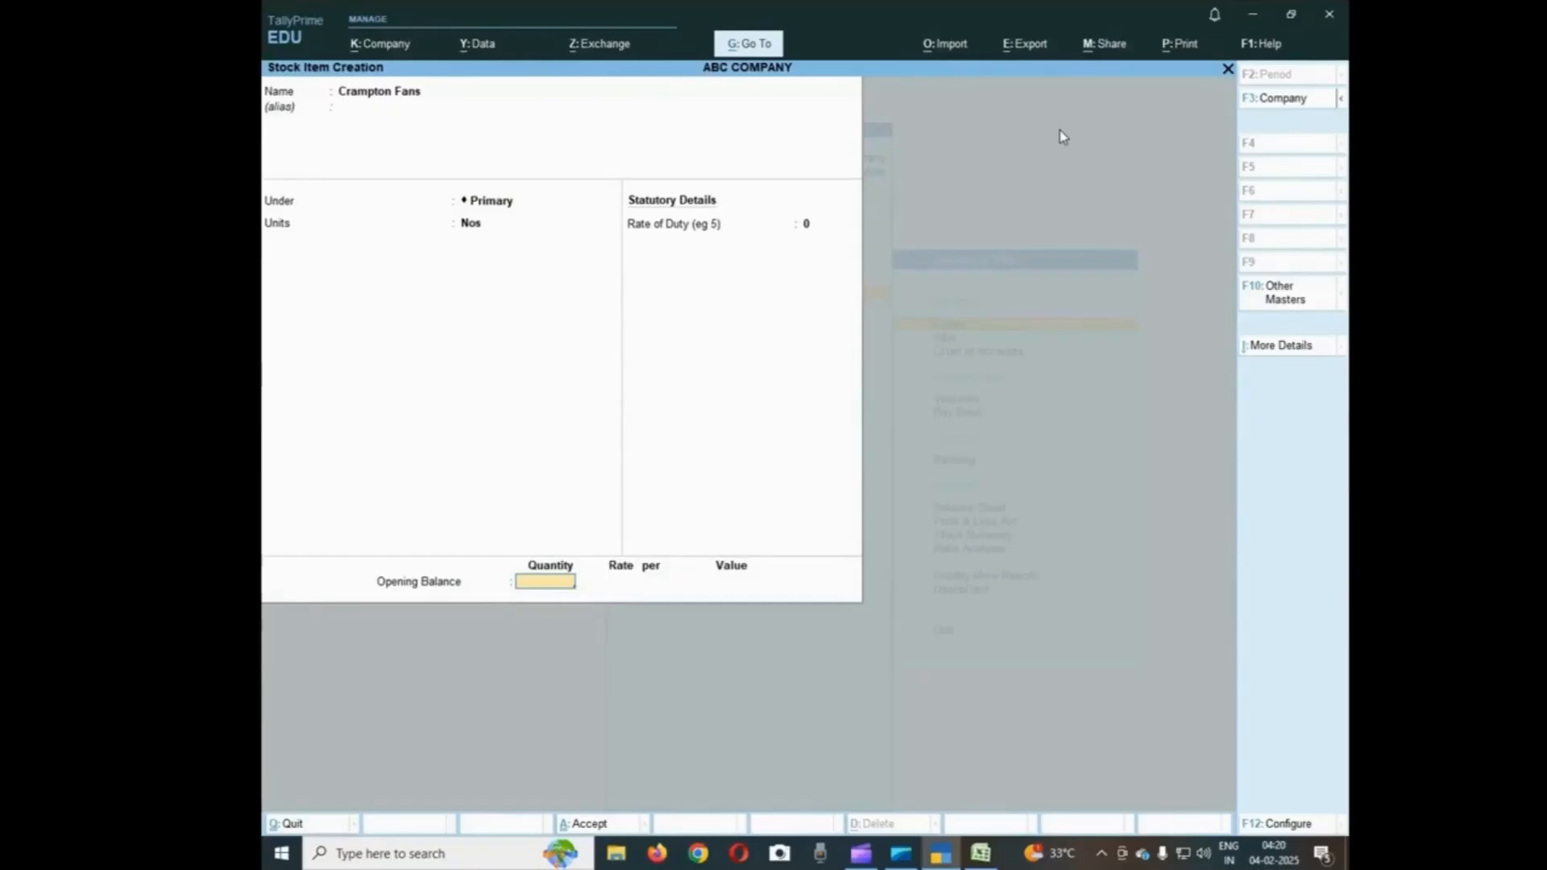
{"action": "key", "text": "Return"}
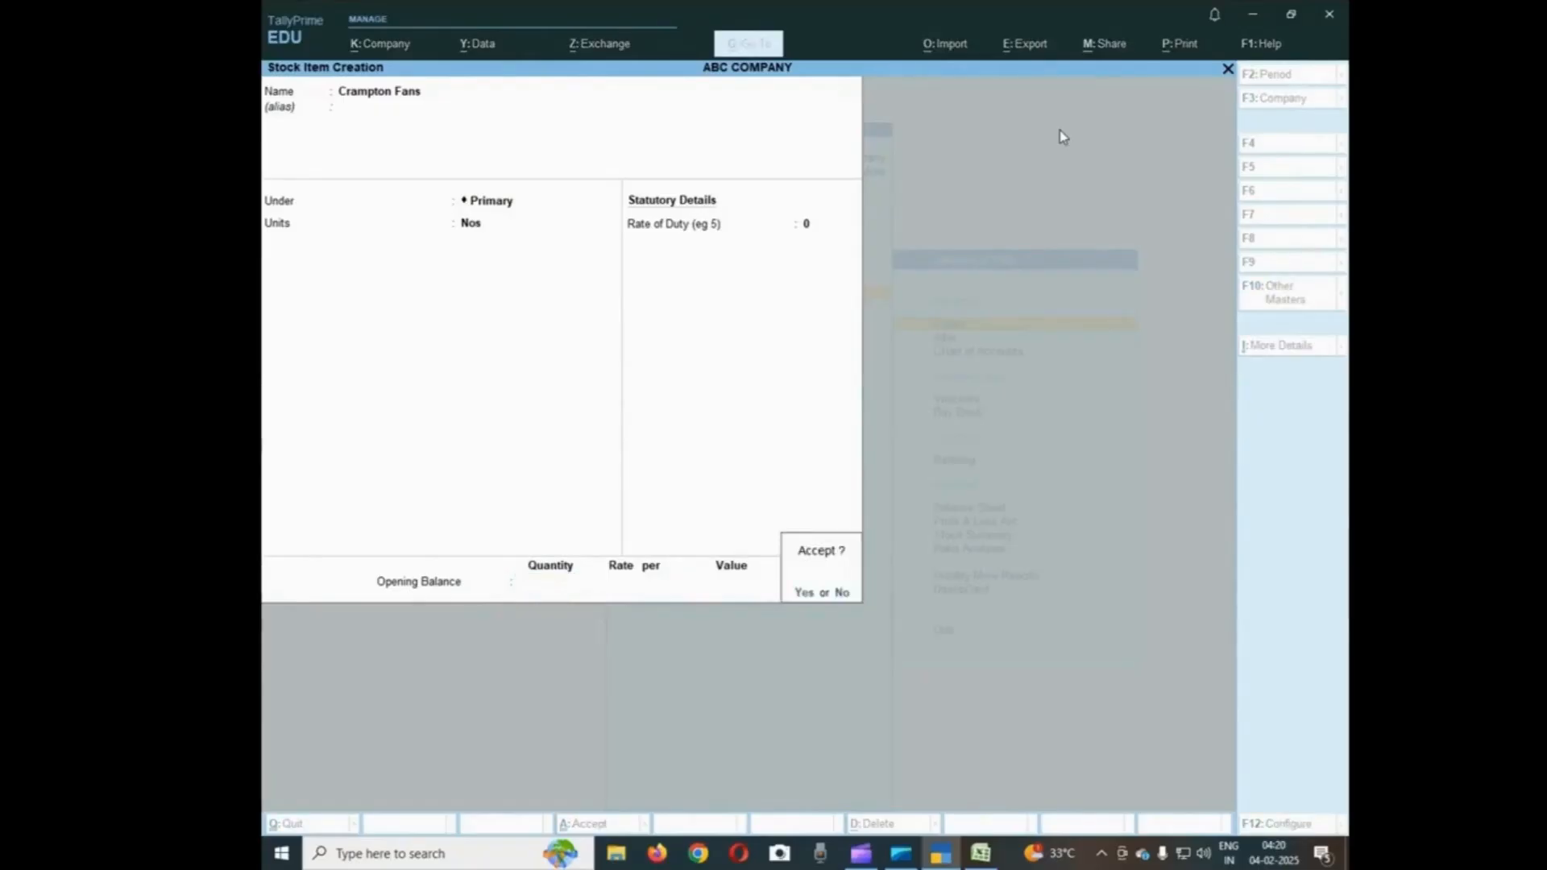
{"action": "key", "text": "Return"}
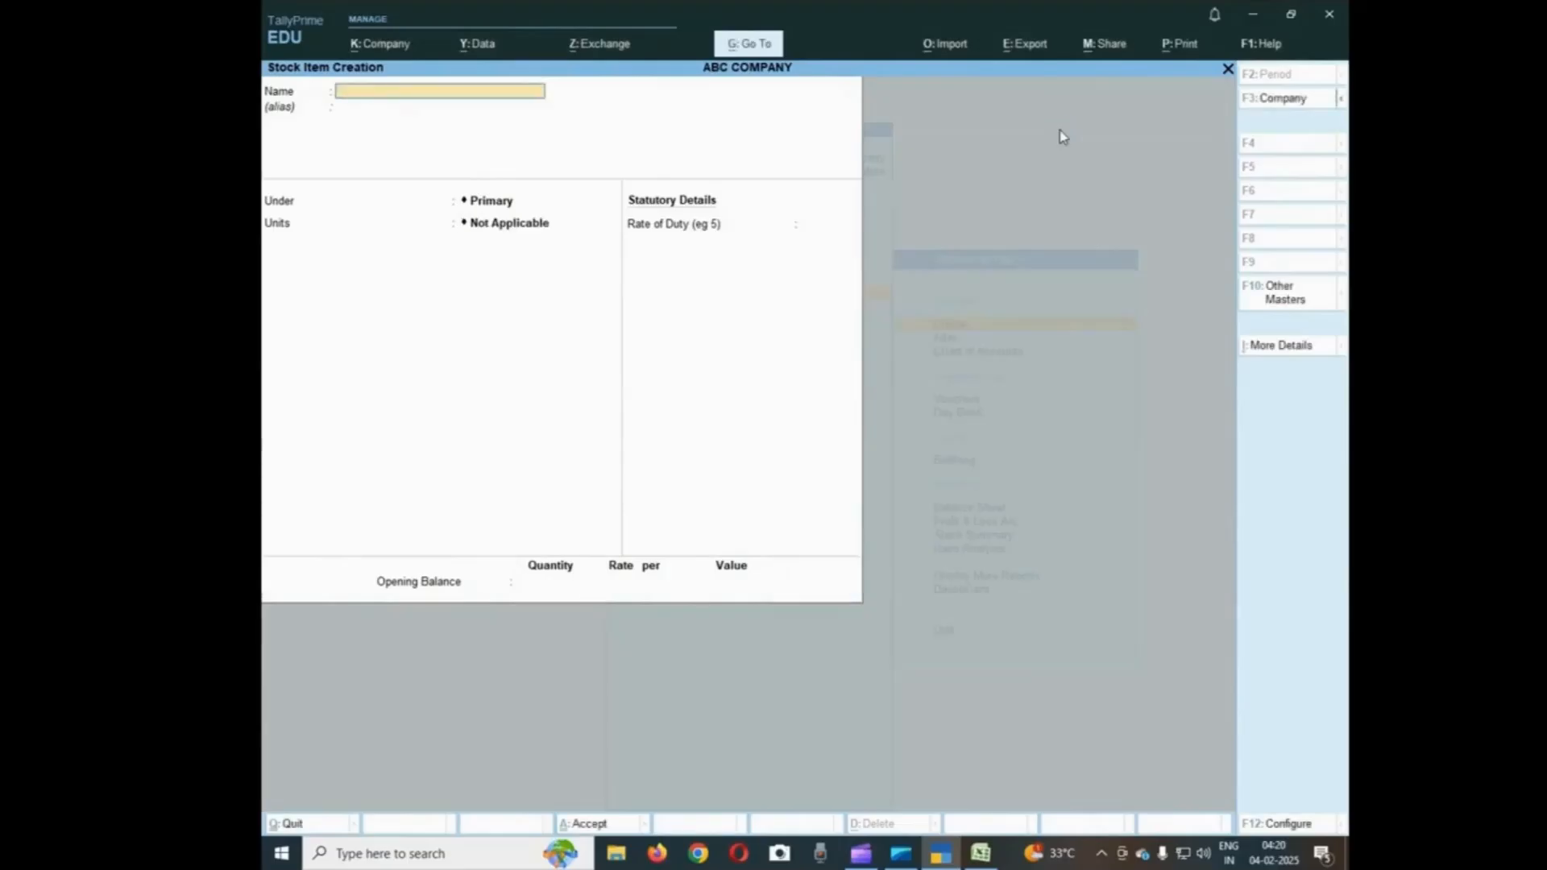
Name the next stock item Usha Fans and place it under Primary
{"action": "type", "text": "Usha Fans"}
{"action": "key", "text": "BackSpace"}
{"action": "key", "text": "BackSpace"}
{"action": "key", "text": "BackSpace"}
{"action": "key", "text": "BackSpace"}
{"action": "key", "text": "BackSpace"}
{"action": "key", "text": "BackSpace"}
{"action": "key", "text": "BackSpace"}
{"action": "key", "text": "BackSpace"}
{"action": "key", "text": "BackSpace"}
{"action": "type", "text": "Usha Fans"}
{"action": "key", "text": "Return"}
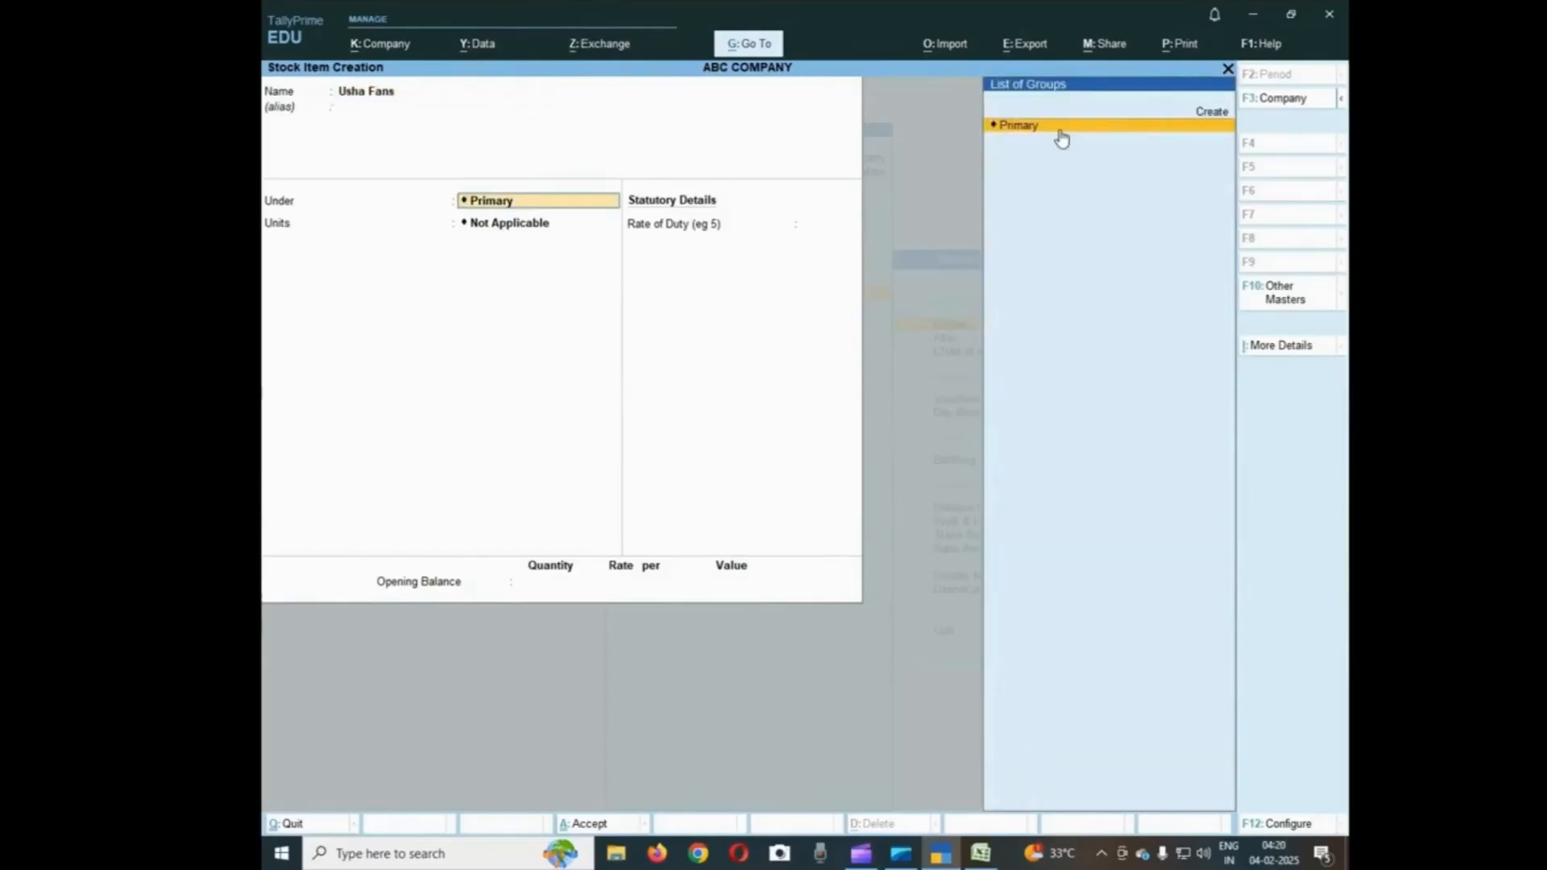
{"action": "key", "text": "Return"}
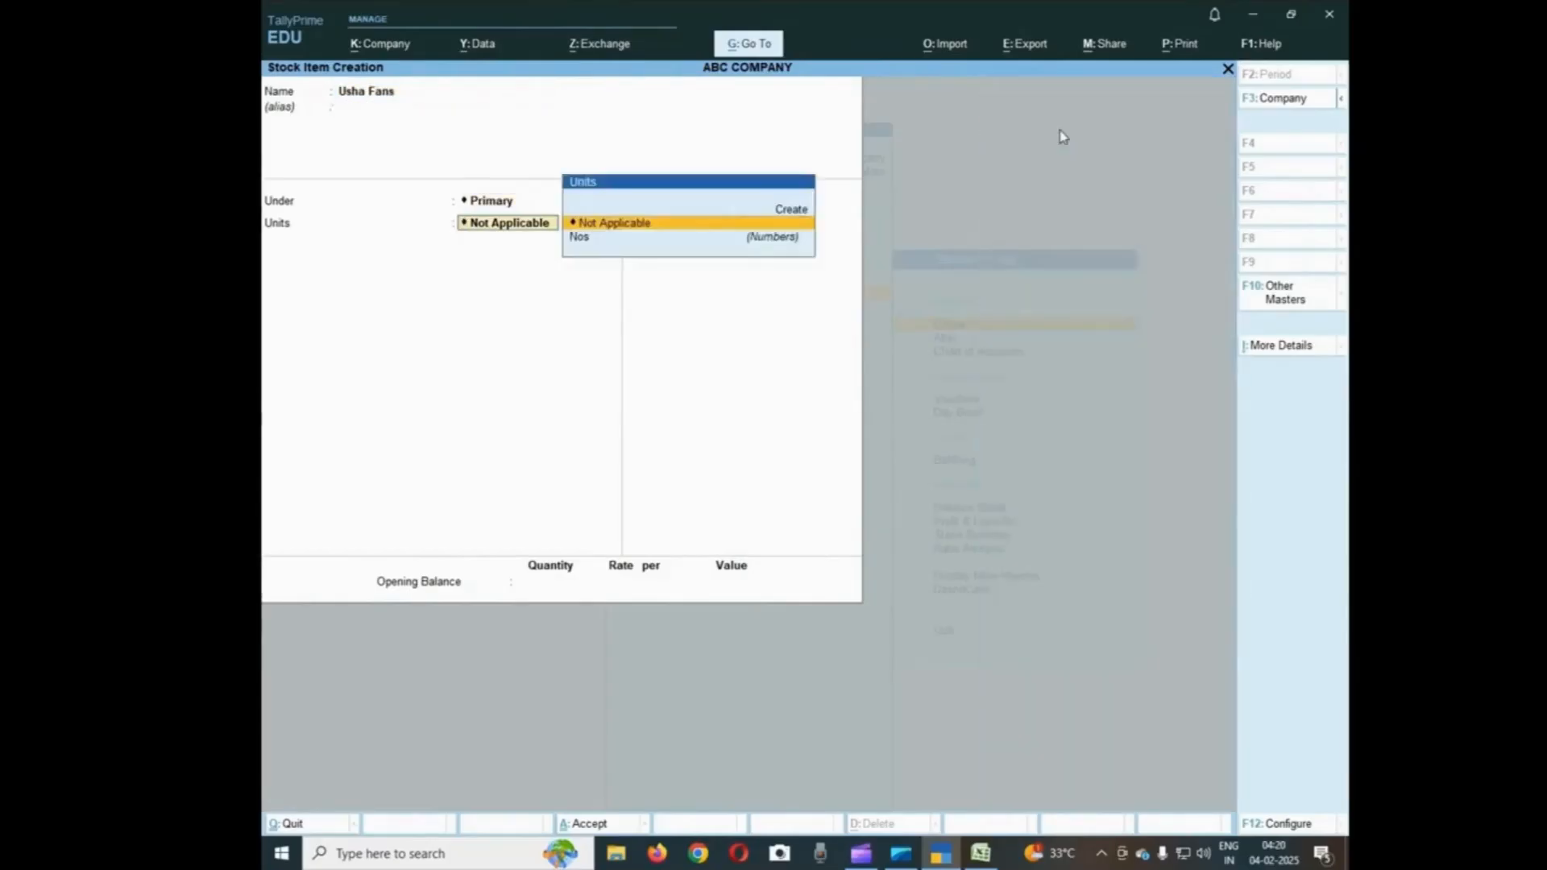
Set the unit of Usha Fans to Nos, save the item, and return to the Gateway of Tally
{"action": "key", "text": "Down"}
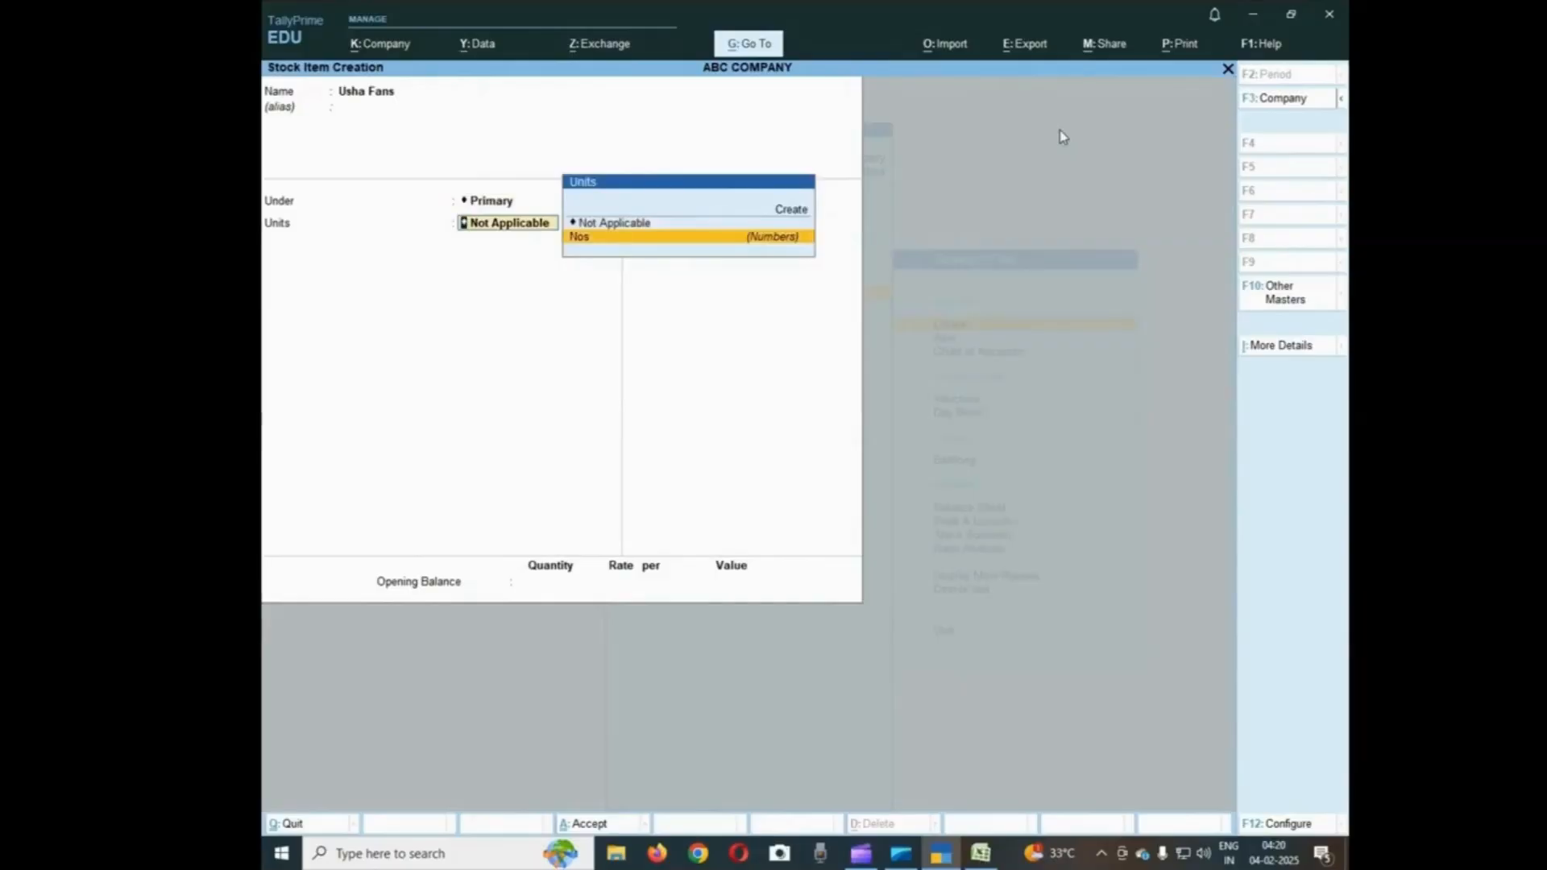
{"action": "key", "text": "Return"}
{"action": "key", "text": "Return"}
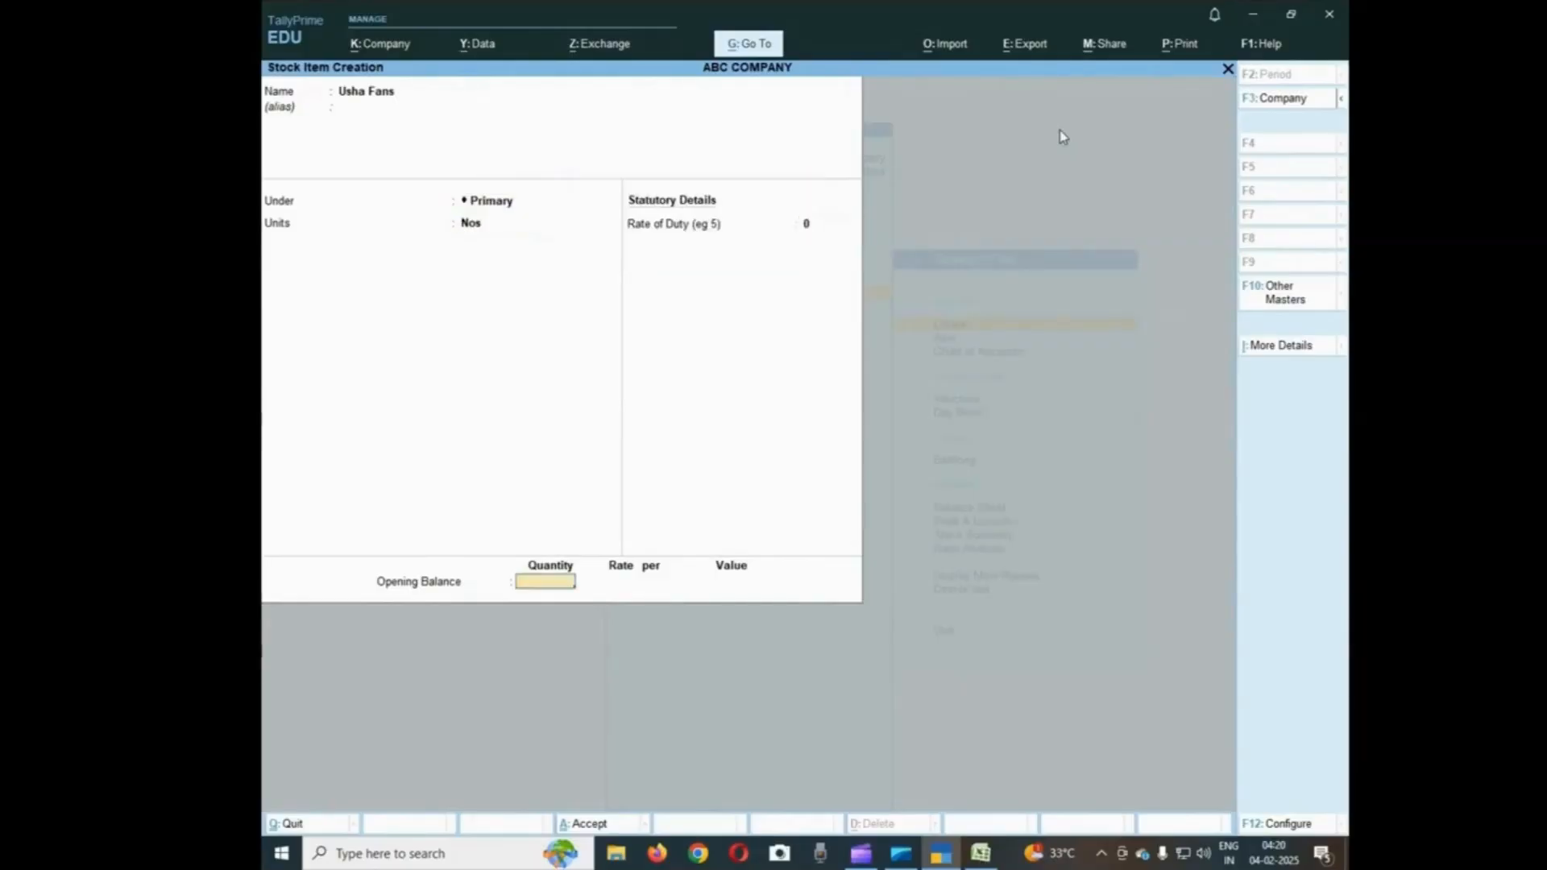
{"action": "key", "text": "Return"}
{"action": "key", "text": "Return"}
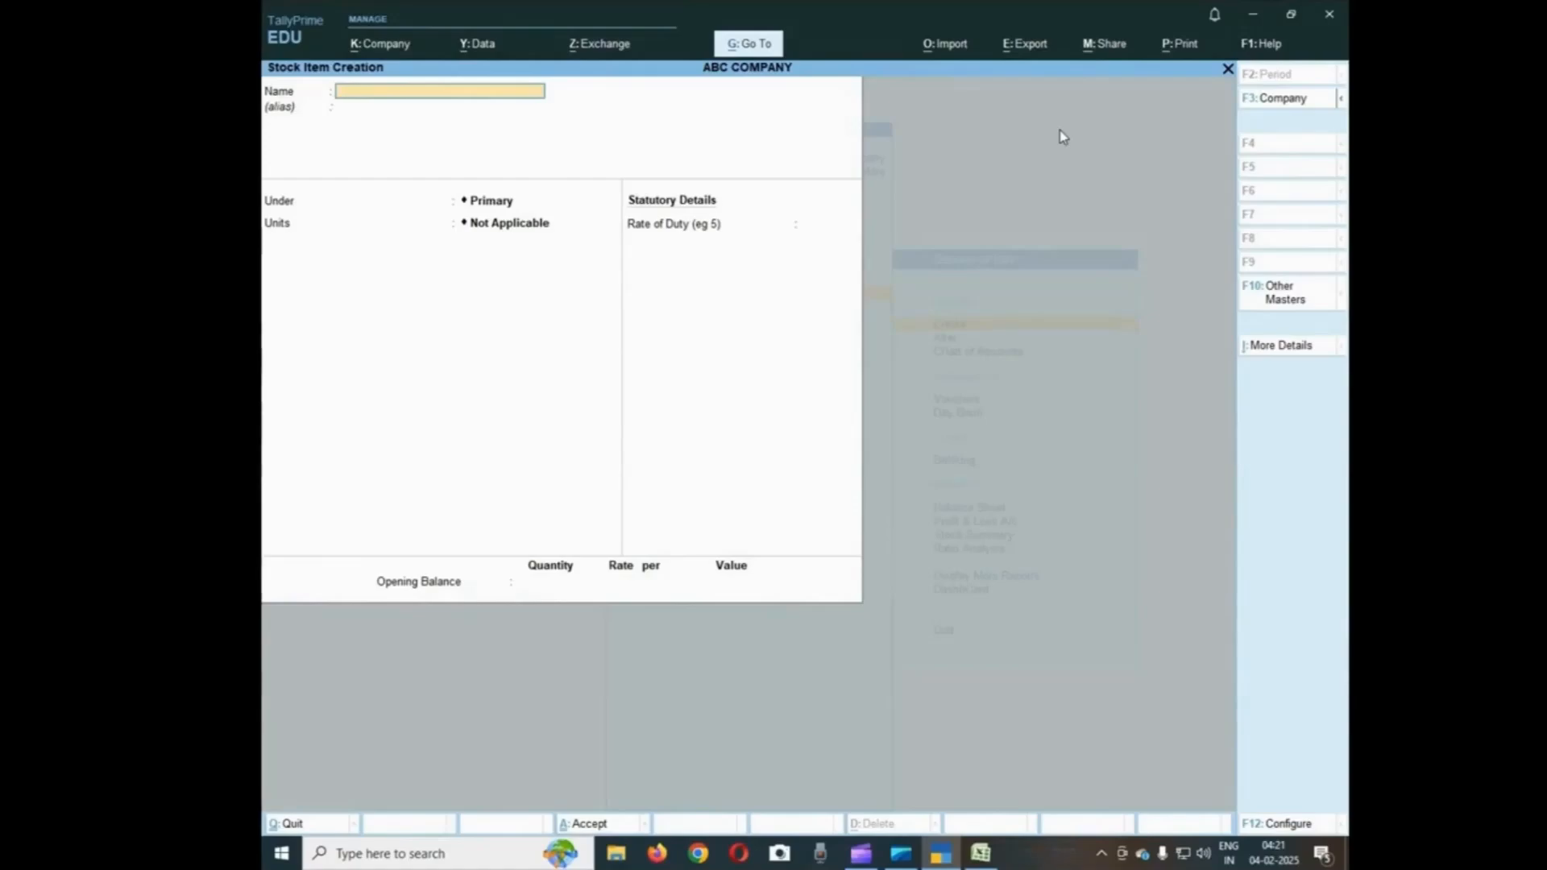
{"action": "key", "text": "Escape"}
{"action": "key", "text": "Return"}
{"action": "key", "text": "Escape"}
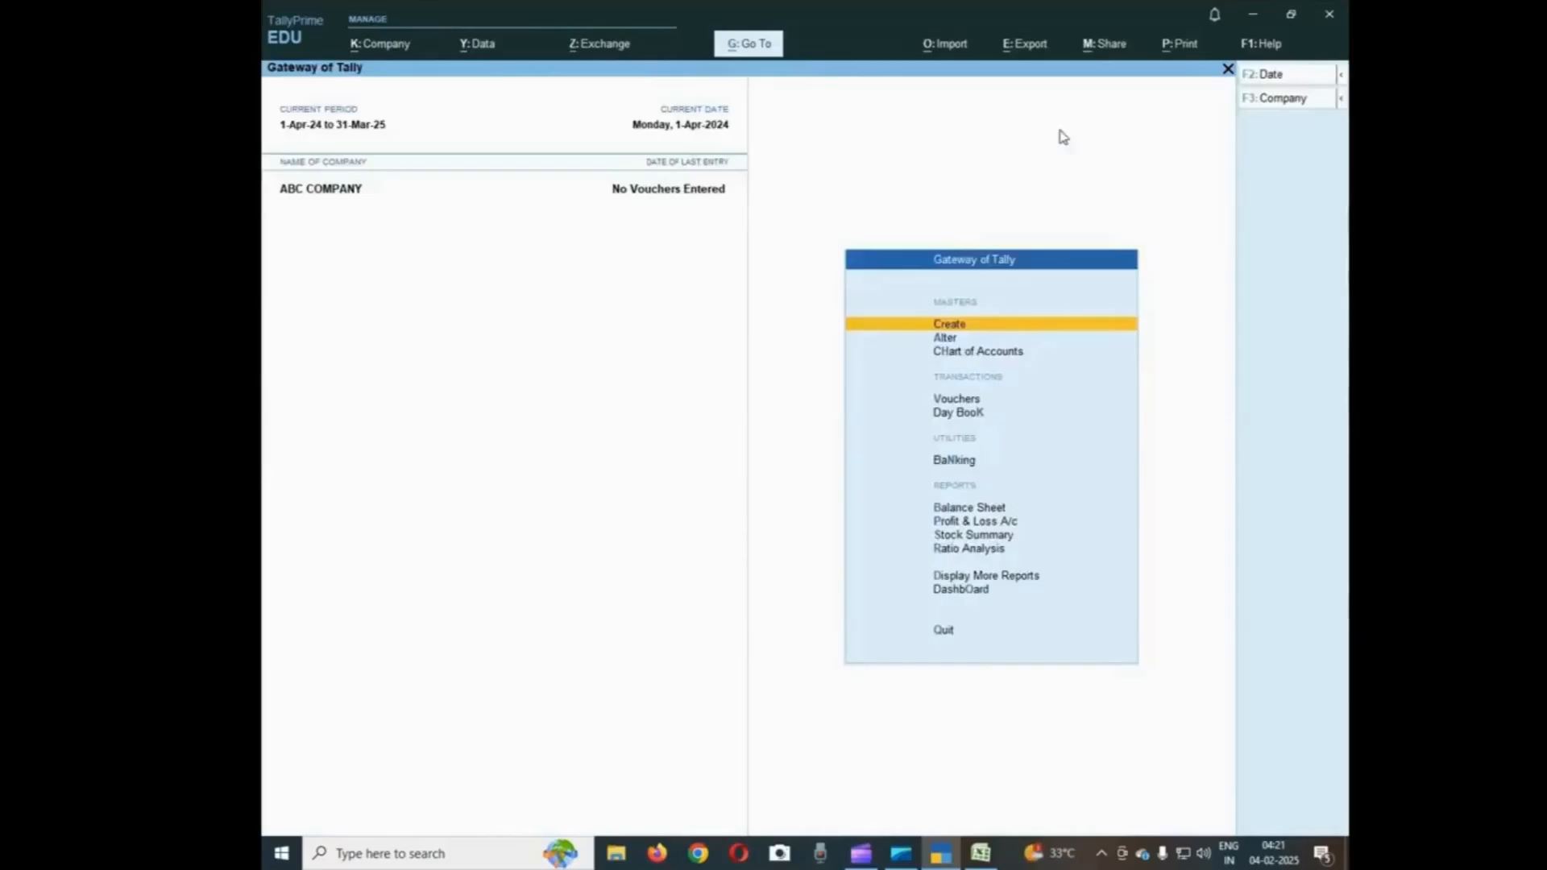
Open the list of stock items for alteration
{"action": "key", "text": "Down"}
{"action": "key", "text": "Return"}
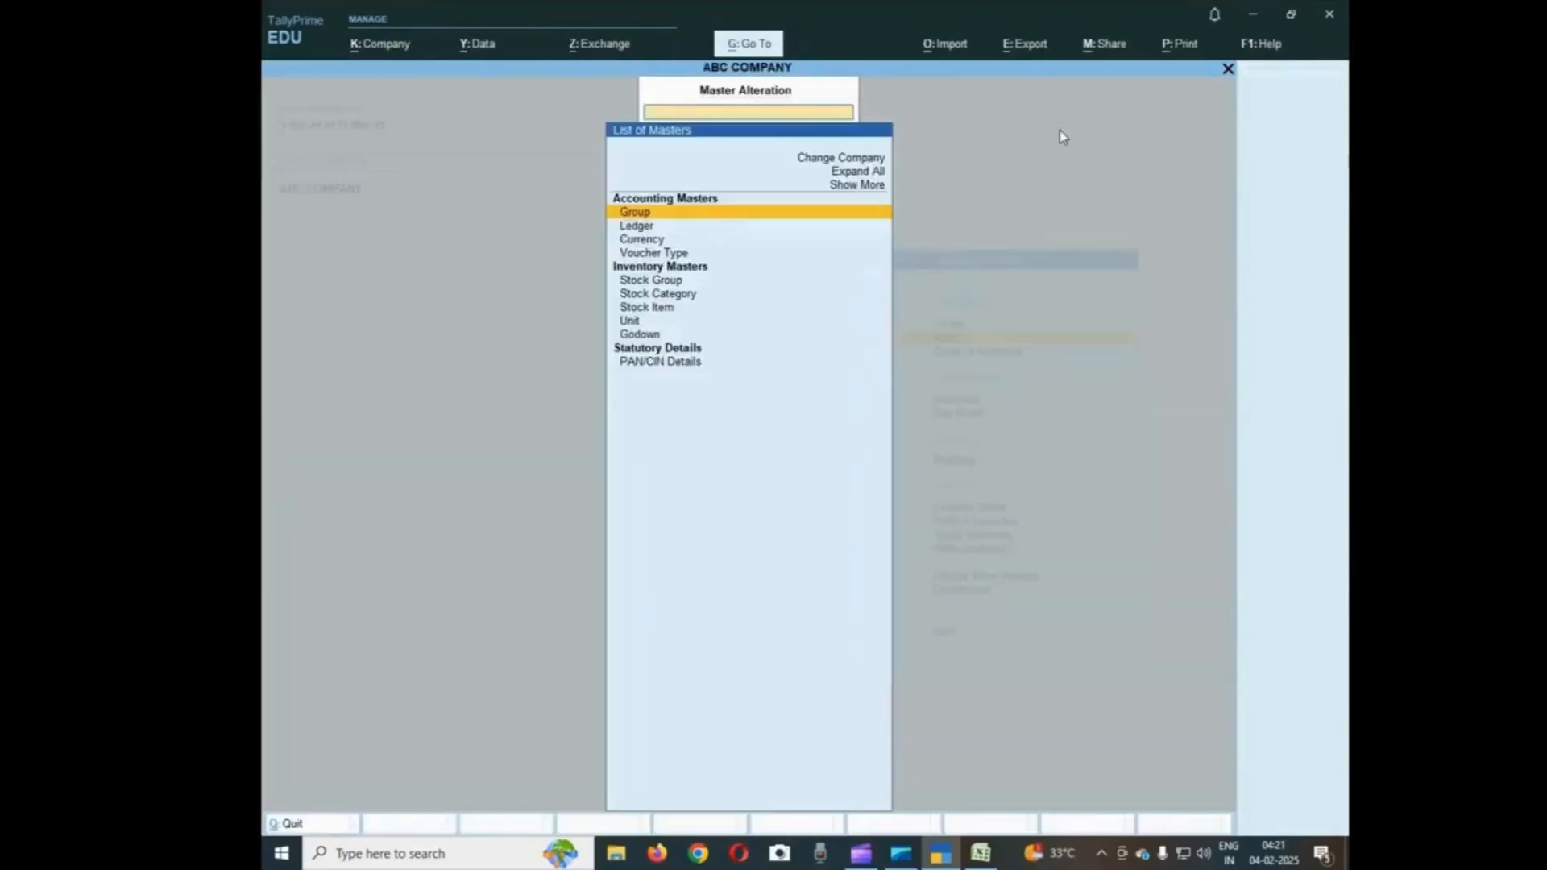
{"action": "key", "text": "Down"}
{"action": "key", "text": "Down"}
{"action": "key", "text": "Down"}
{"action": "key", "text": "Down"}
{"action": "key", "text": "Down"}
{"action": "key", "text": "Down"}
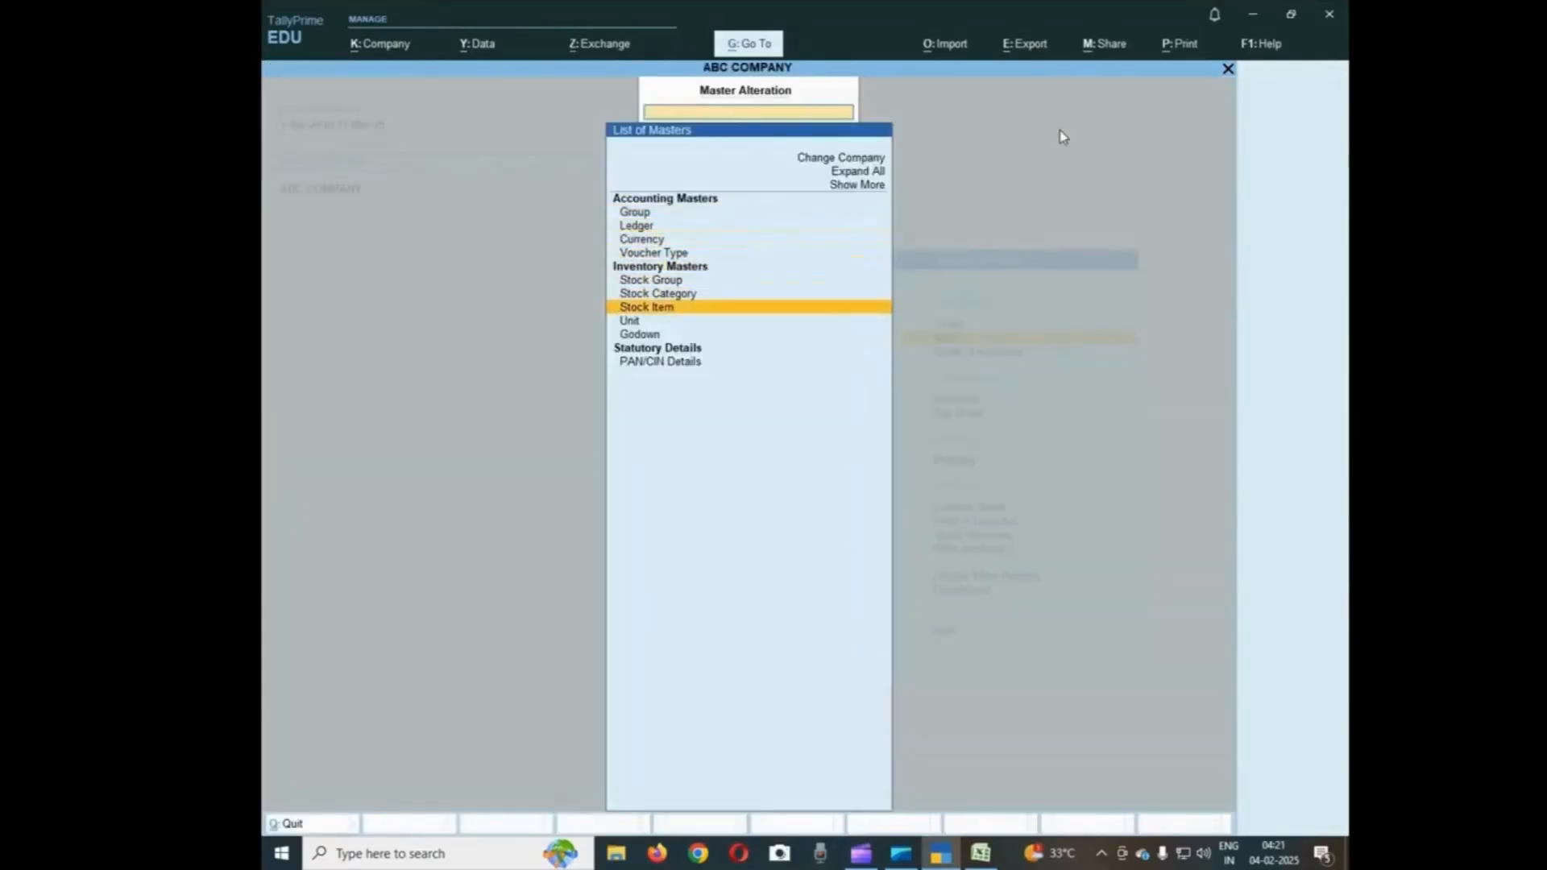
{"action": "key", "text": "Return"}
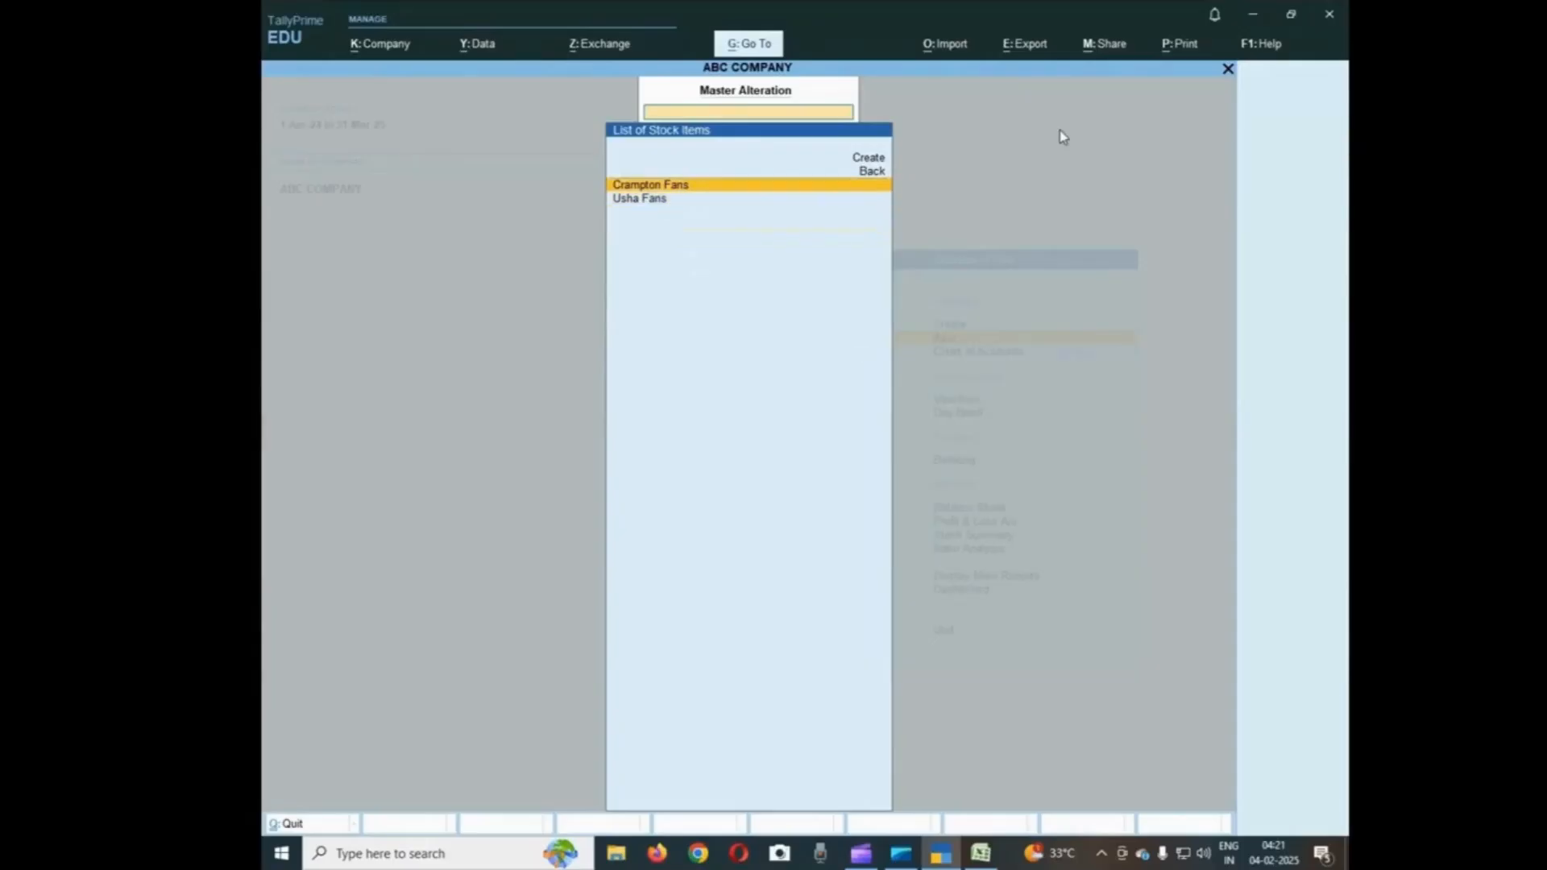
Open Crampton Fans for alteration, review its group and unit, and quit without saving
{"action": "key", "text": "Down"}
{"action": "key", "text": "Up"}
{"action": "key", "text": "Return"}
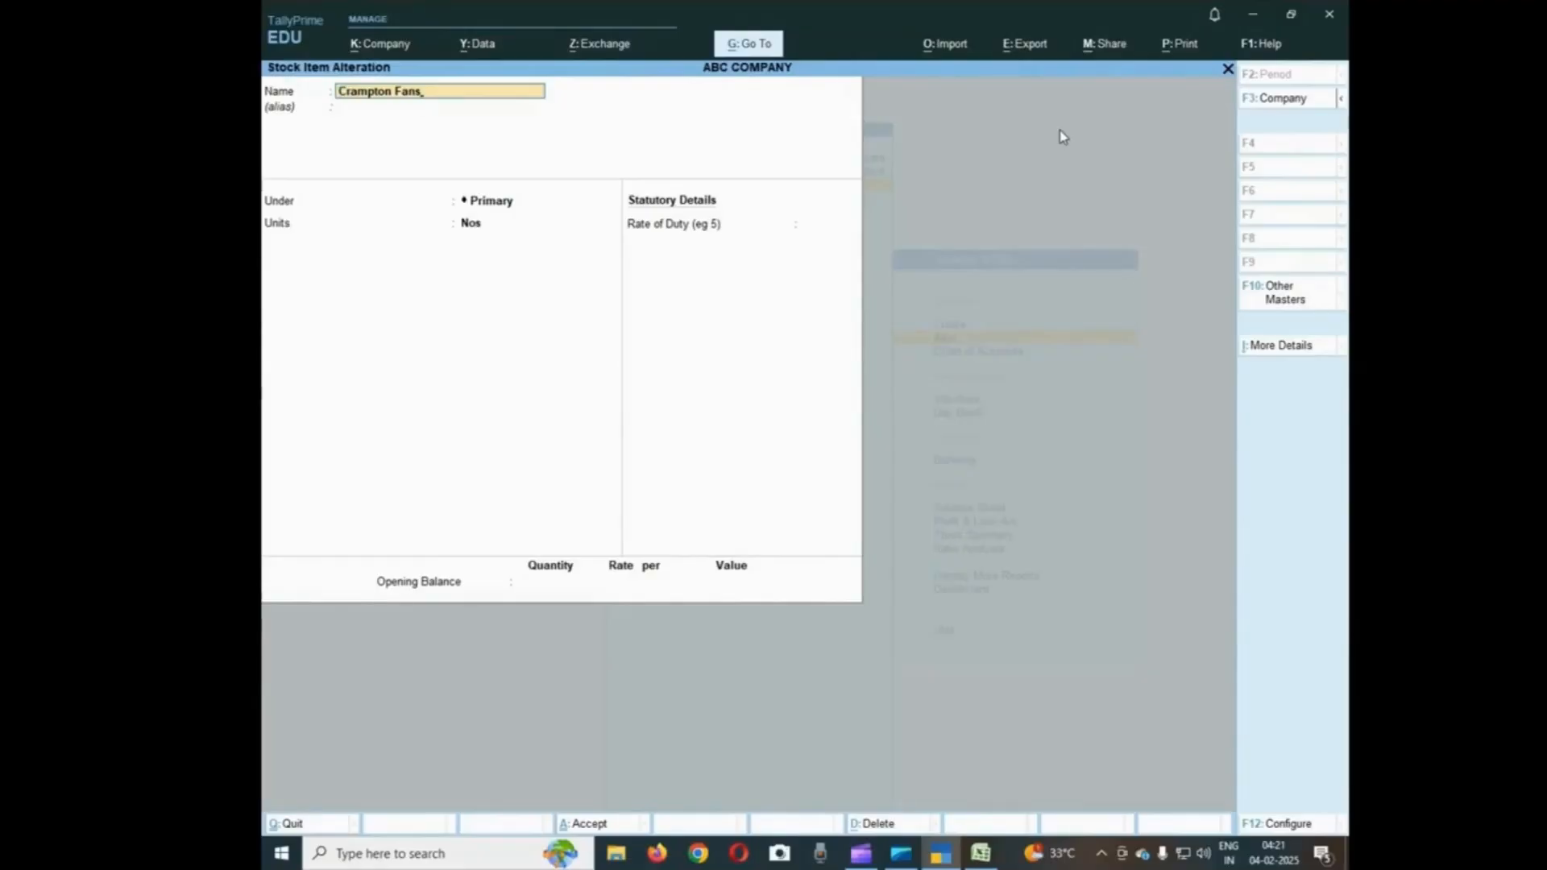
{"action": "key", "text": "Return"}
{"action": "key", "text": "Return"}
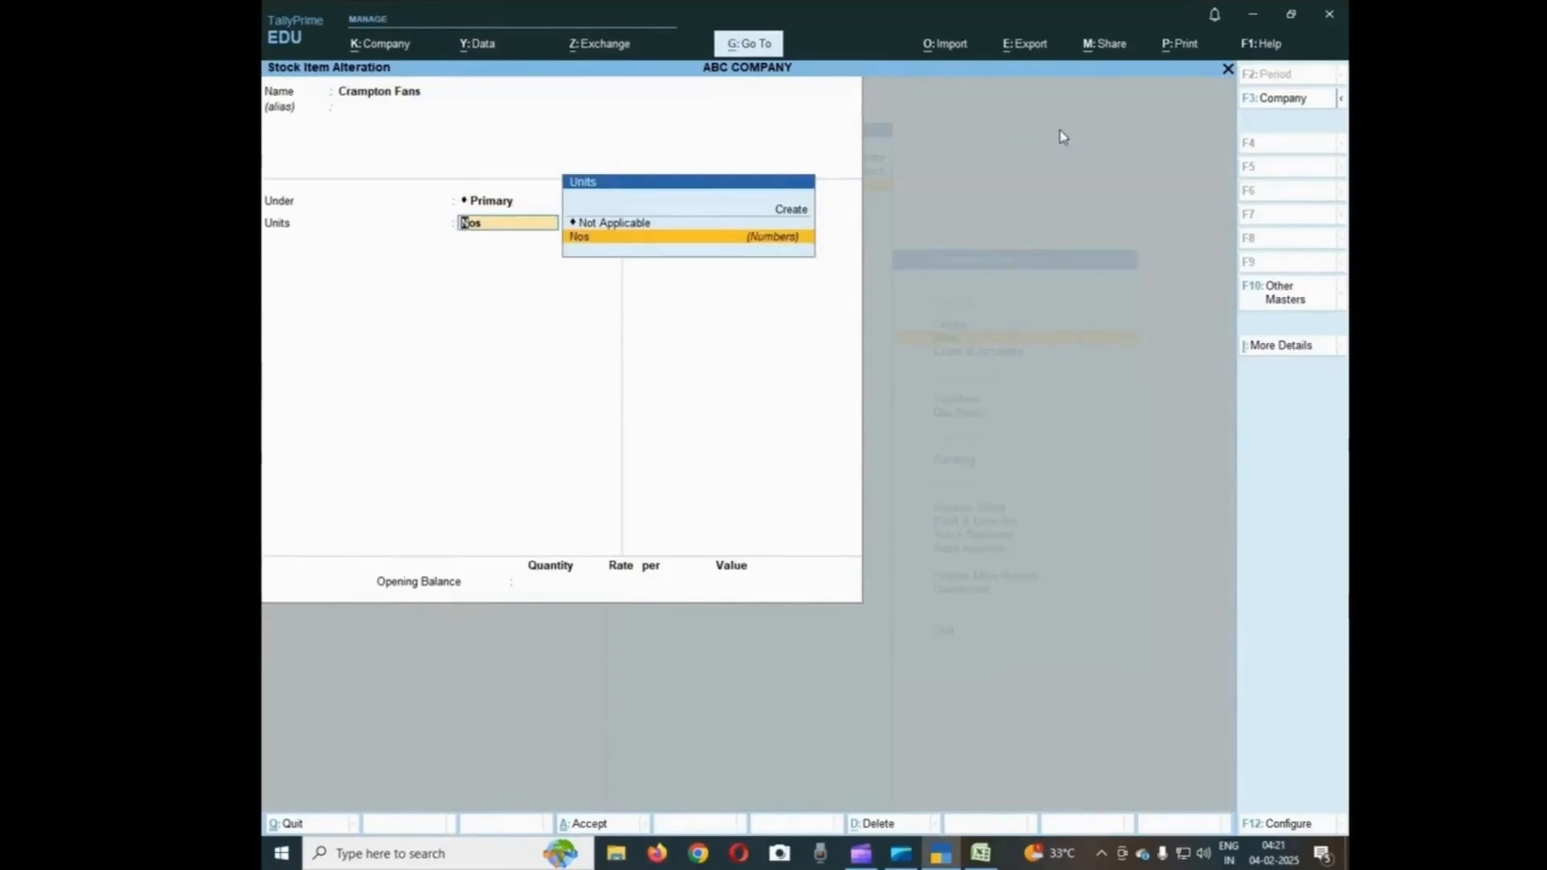
{"action": "key", "text": "Return"}
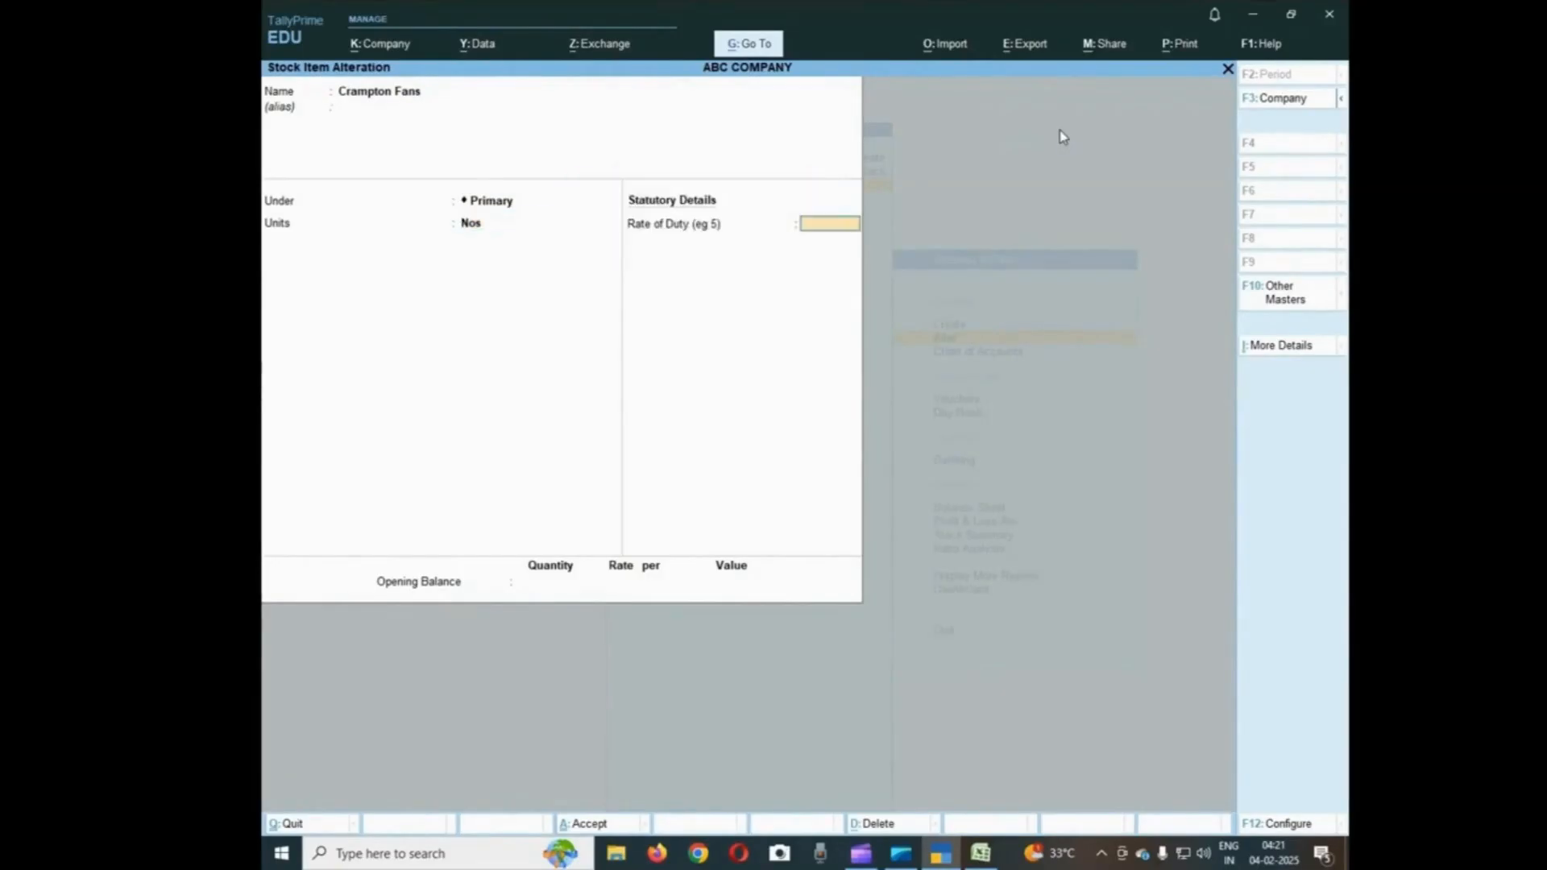
{"action": "key", "text": "Escape"}
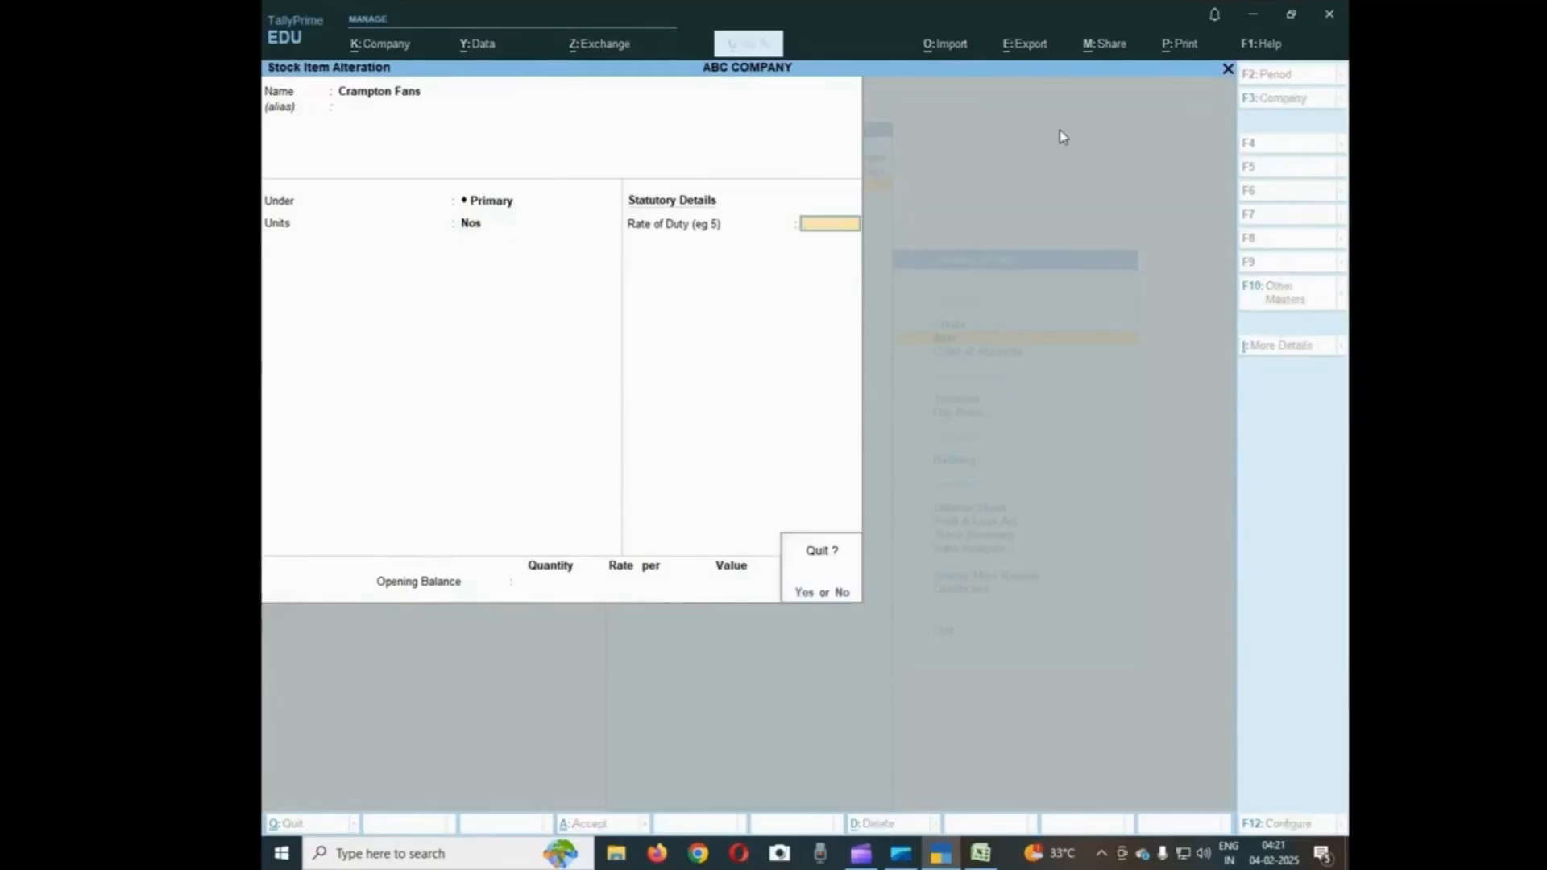
{"action": "key", "text": "Return"}
Reopen Crampton Fans, clear its name, and quit back to the Gateway of Tally without saving
{"action": "key", "text": "Return"}
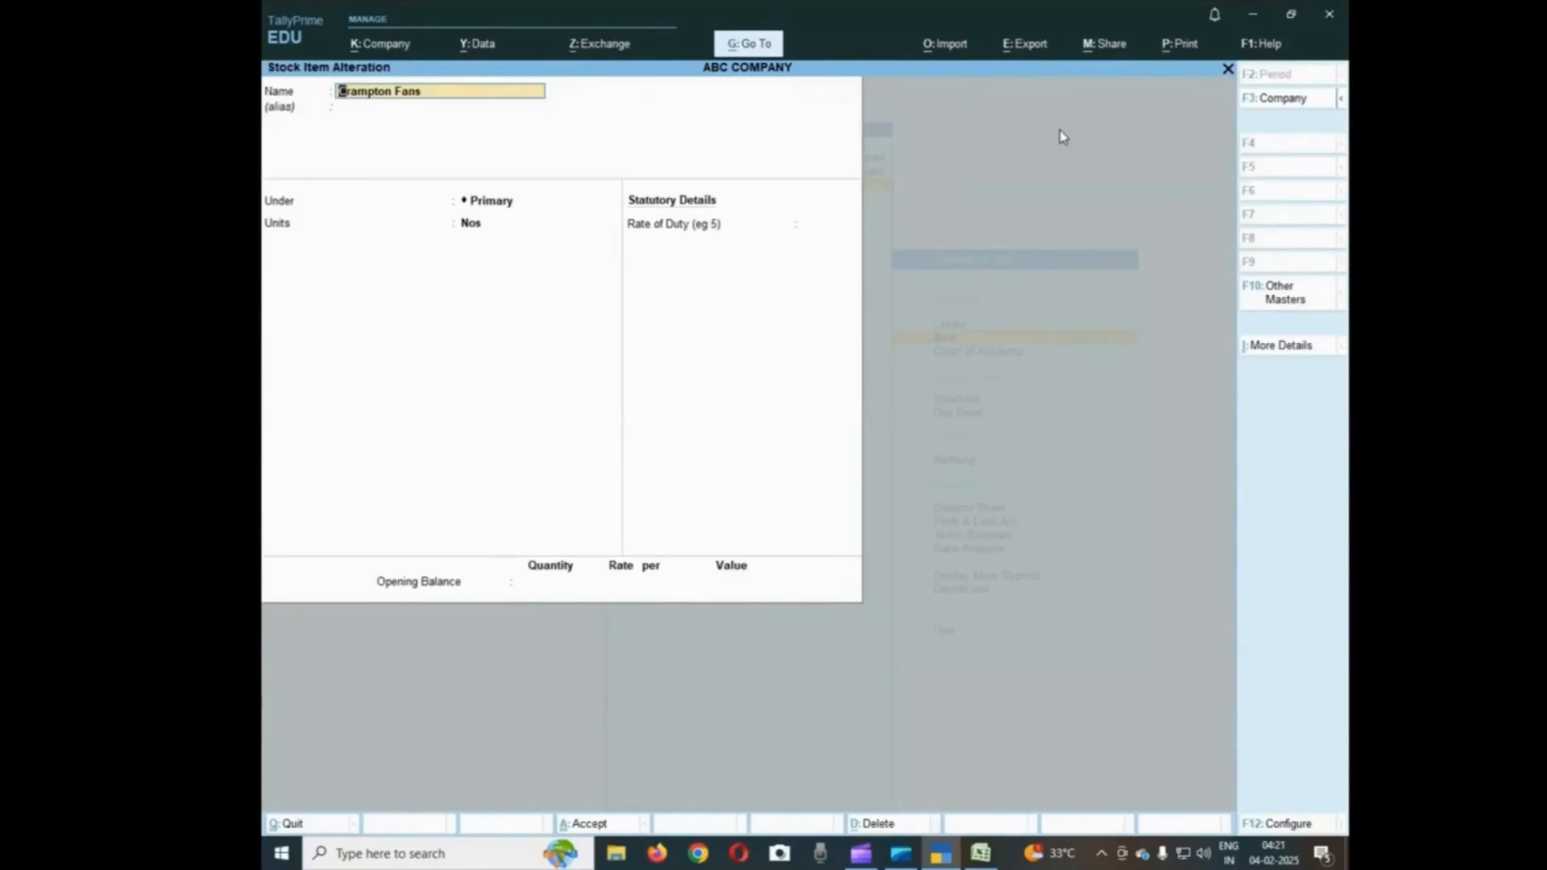
{"action": "key", "text": "BackSpace"}
{"action": "key", "text": "Escape"}
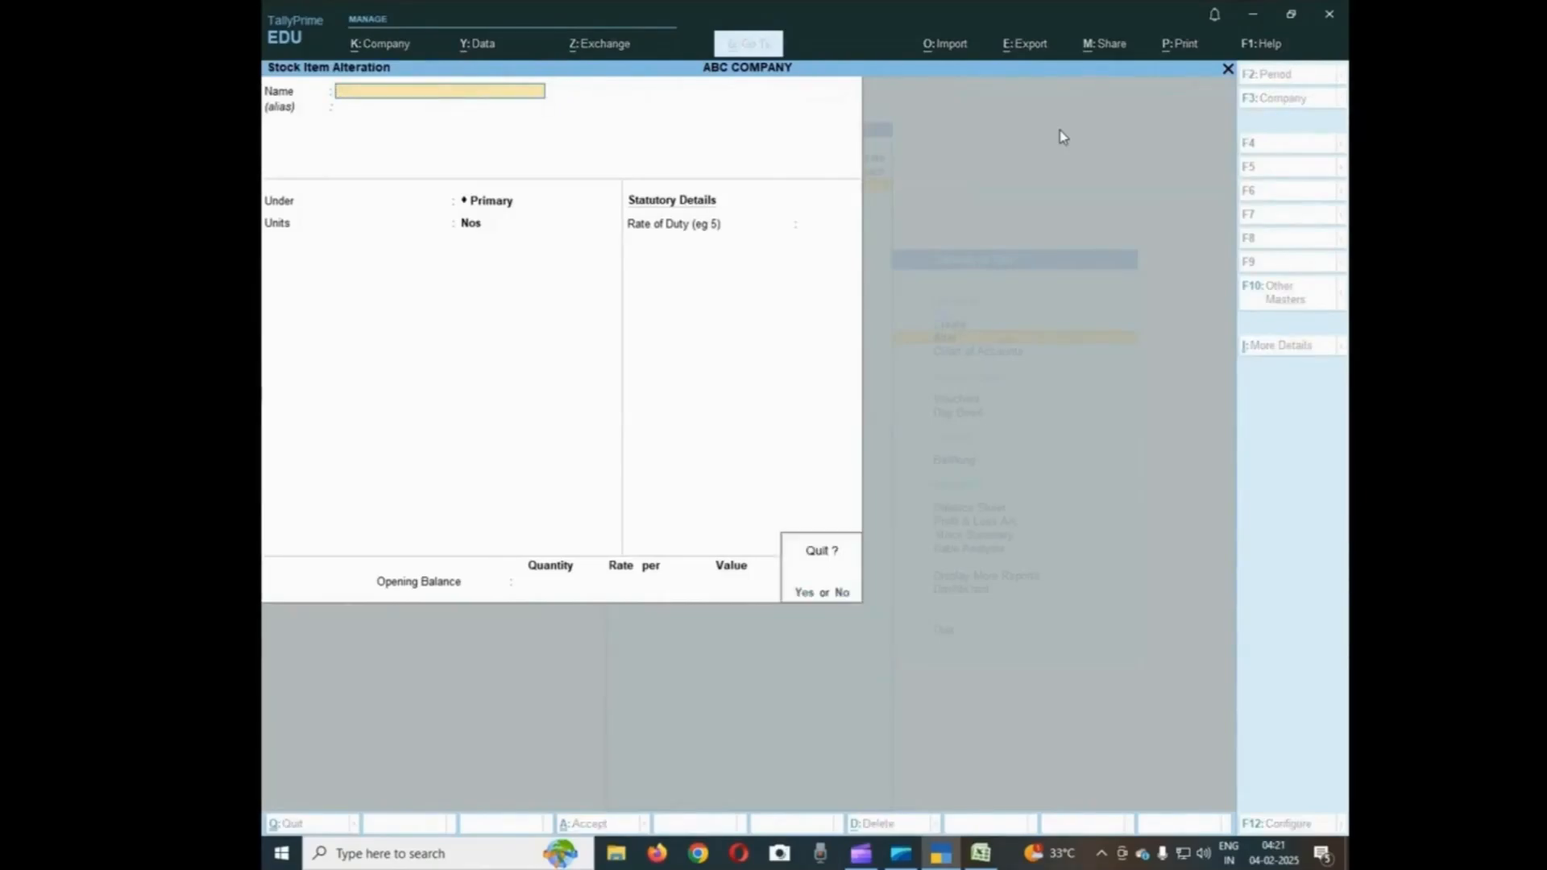
{"action": "key", "text": "y"}
{"action": "key", "text": "Escape"}
{"action": "key", "text": "Escape"}
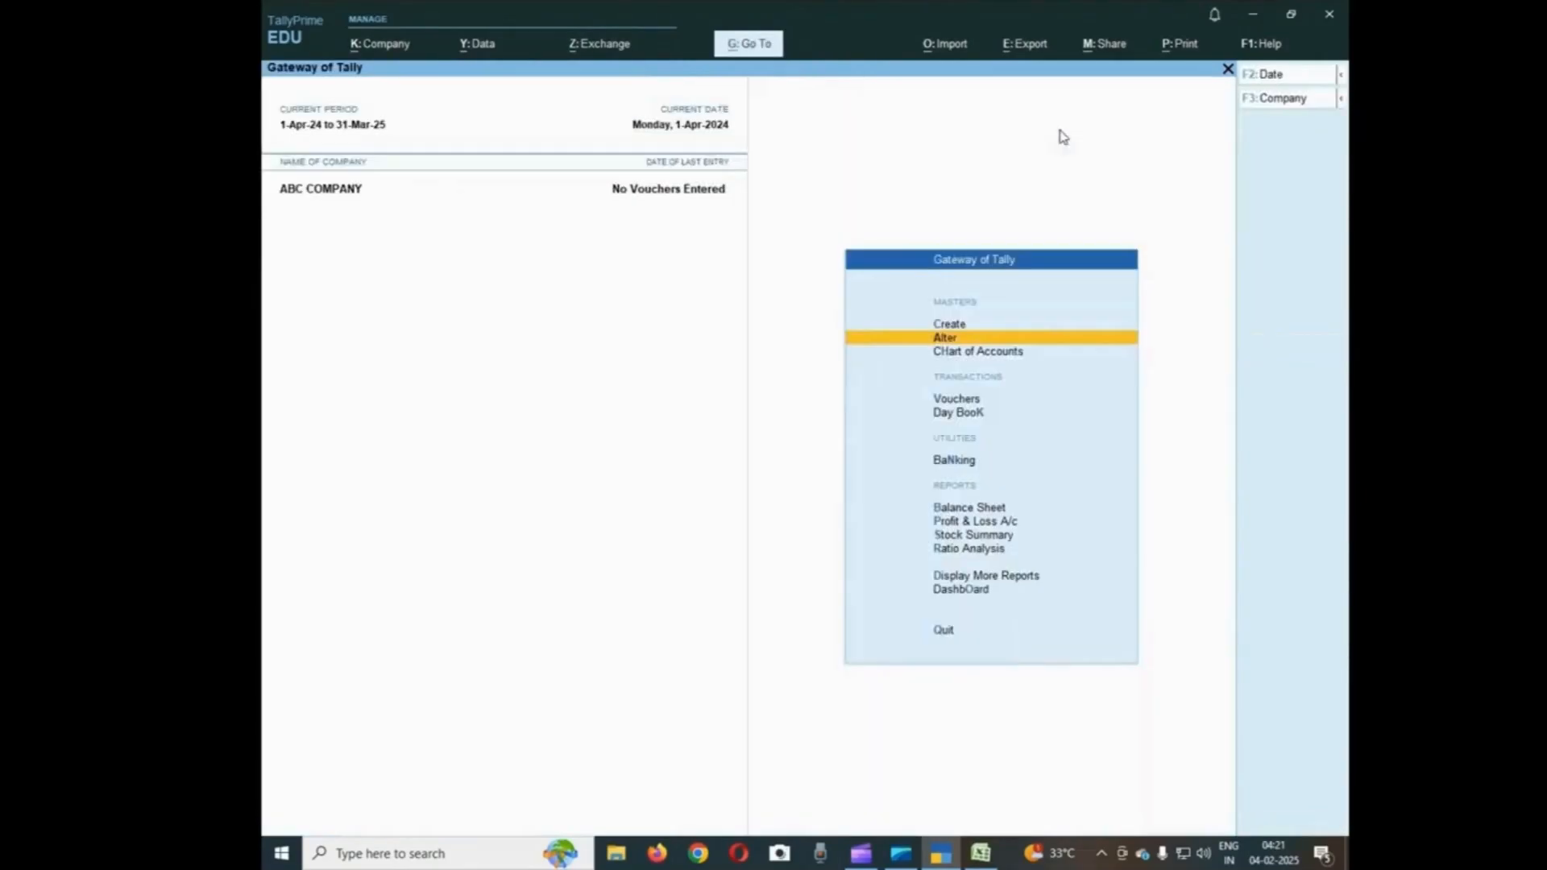
Quit TallyPrime from the Gateway of Tally and confirm the exit
{"action": "key", "text": "Escape"}
{"action": "key", "text": "Escape"}
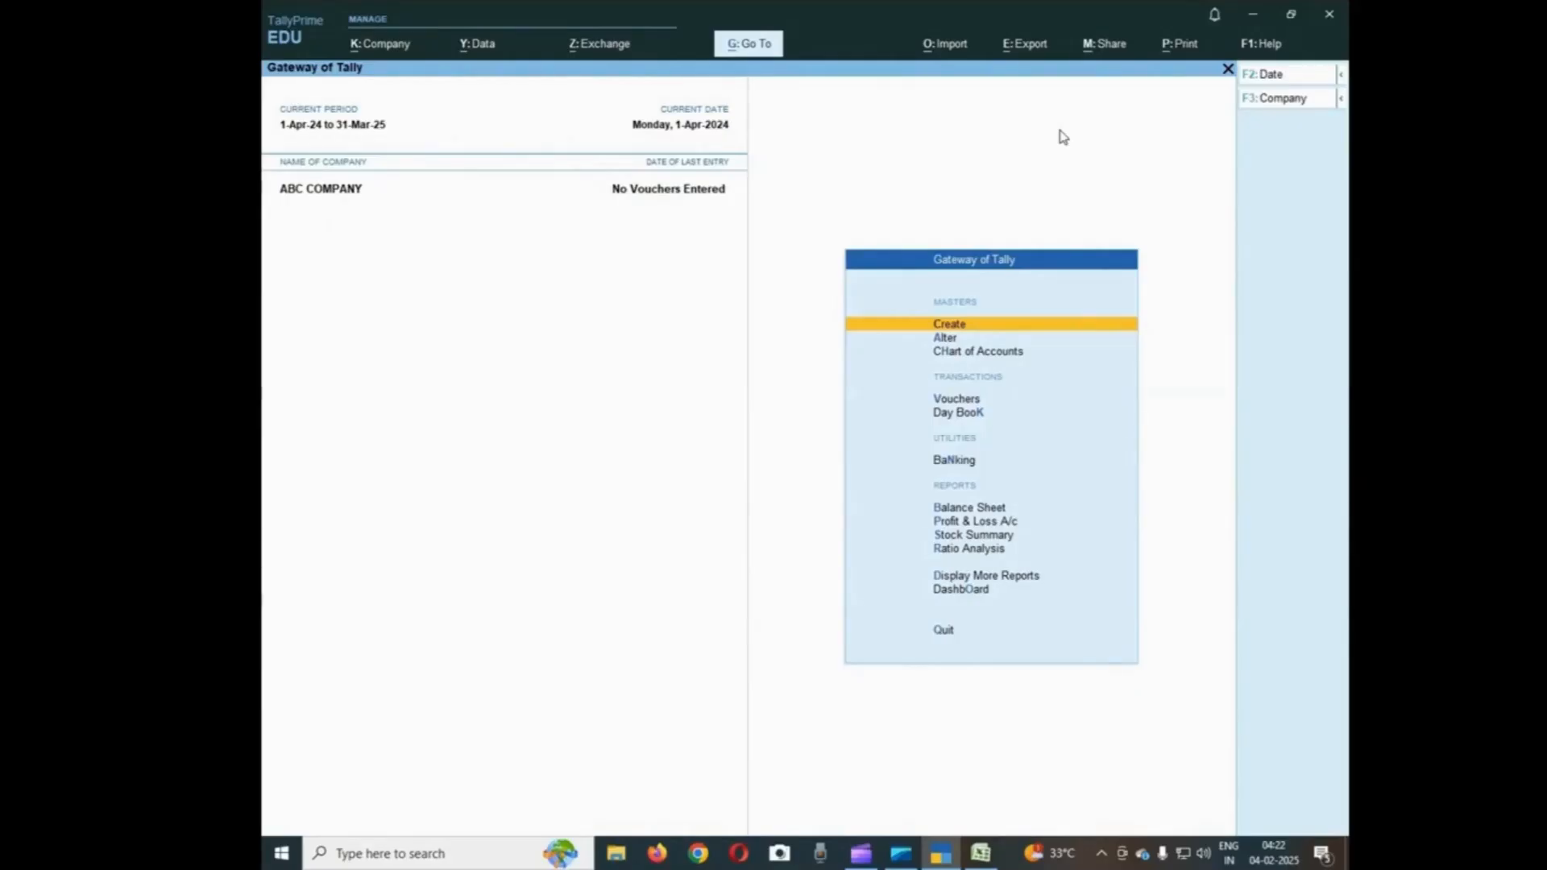
{"action": "key", "text": "Down"}
{"action": "key", "text": "Down"}
{"action": "key", "text": "Down"}
{"action": "key", "text": "Down"}
{"action": "key", "text": "Down"}
{"action": "key", "text": "Down"}
{"action": "key", "text": "Down"}
{"action": "key", "text": "Down"}
{"action": "key", "text": "Down"}
{"action": "key", "text": "Down"}
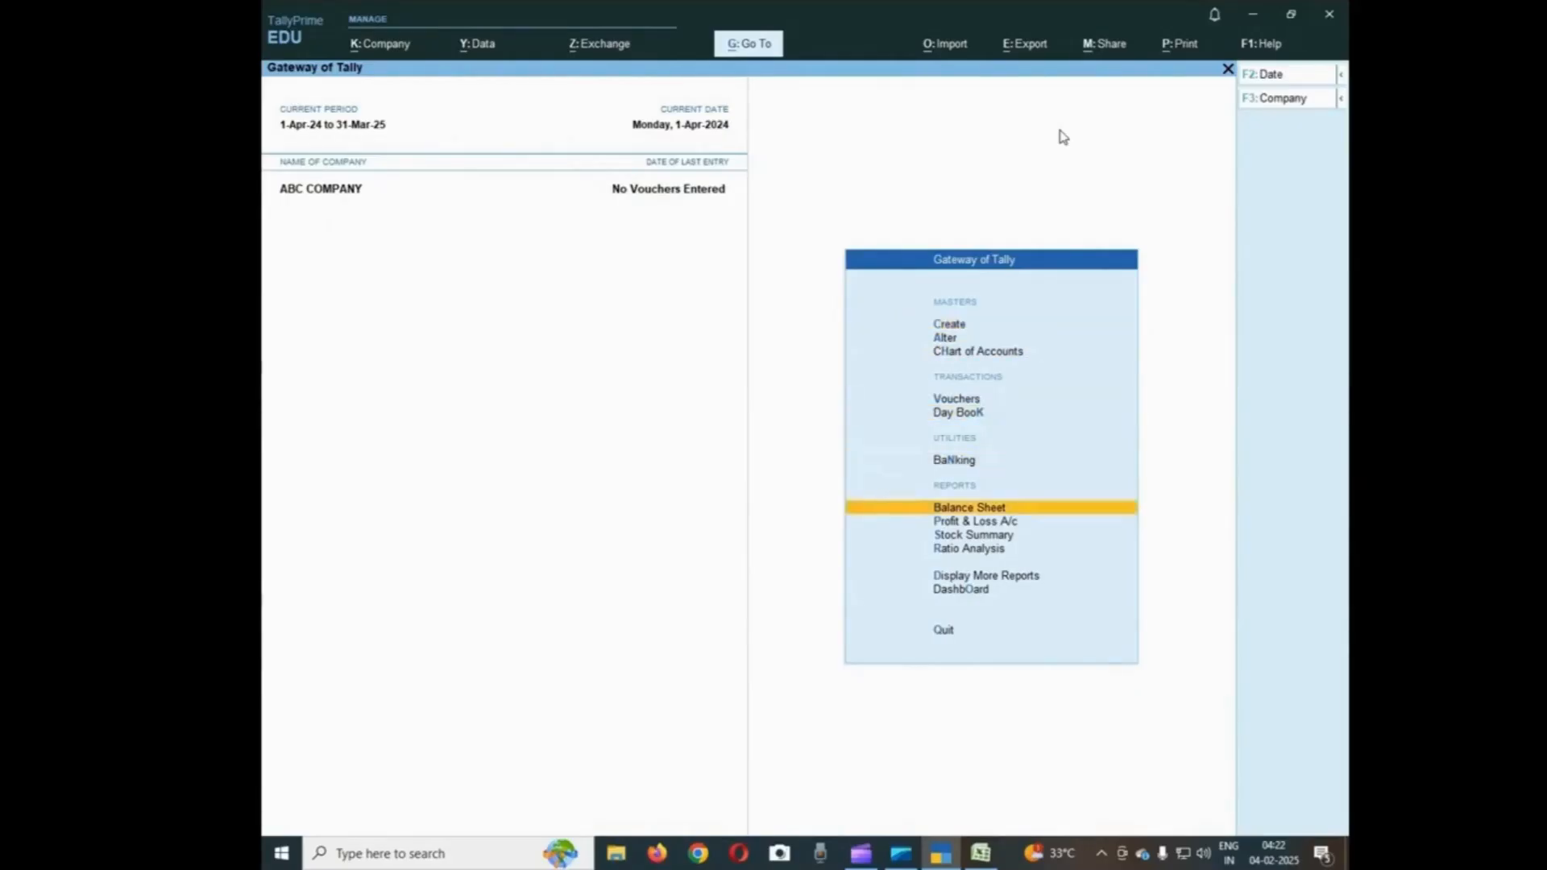
{"action": "key", "text": "Down"}
{"action": "key", "text": "Down"}
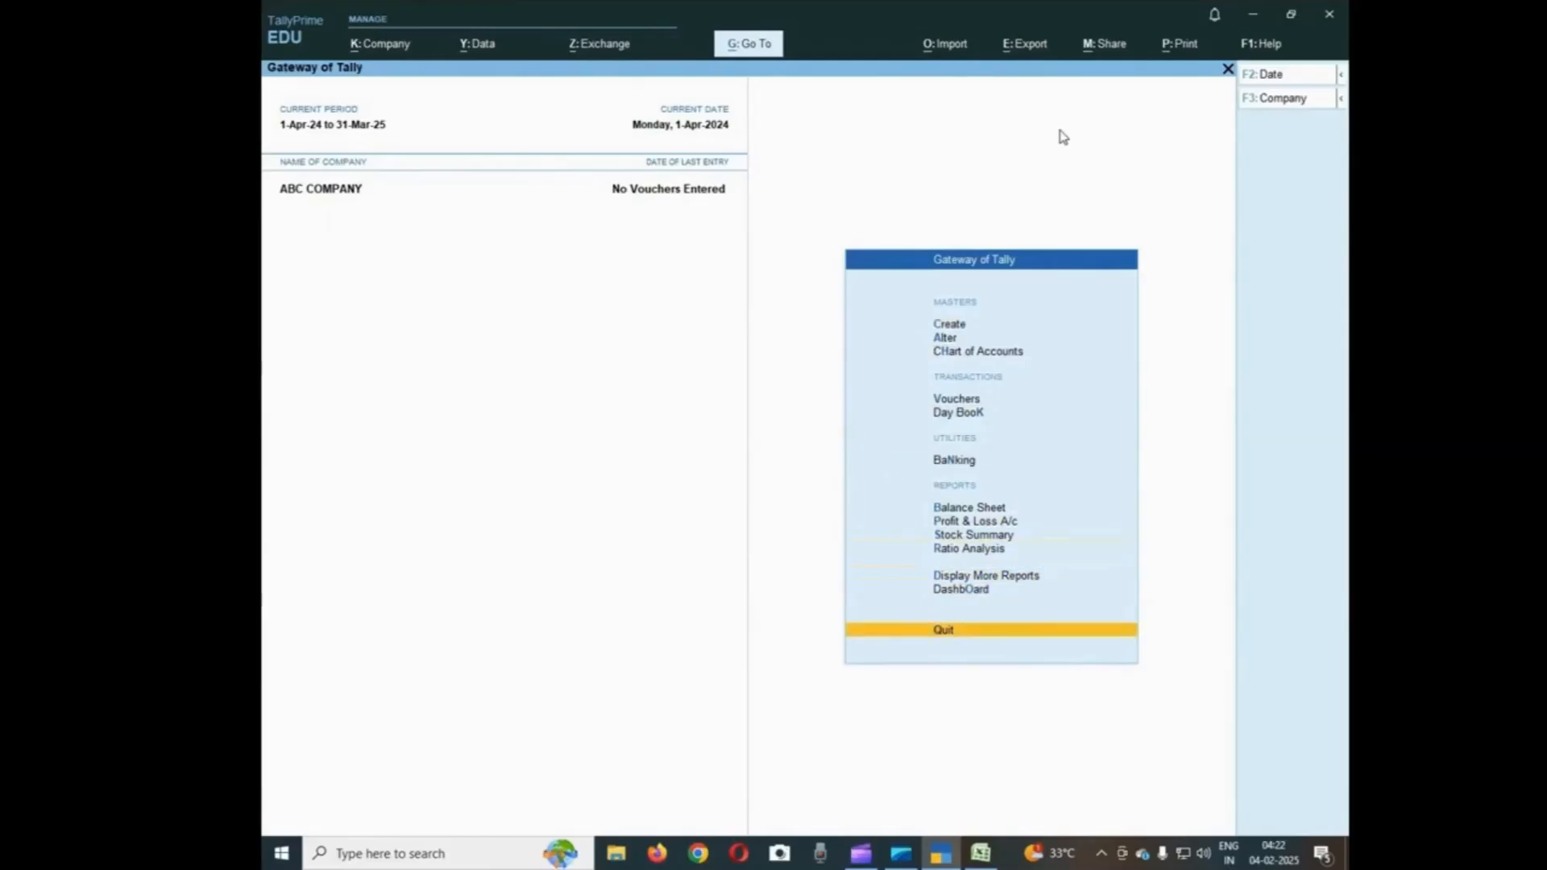
{"action": "key", "text": "Return"}
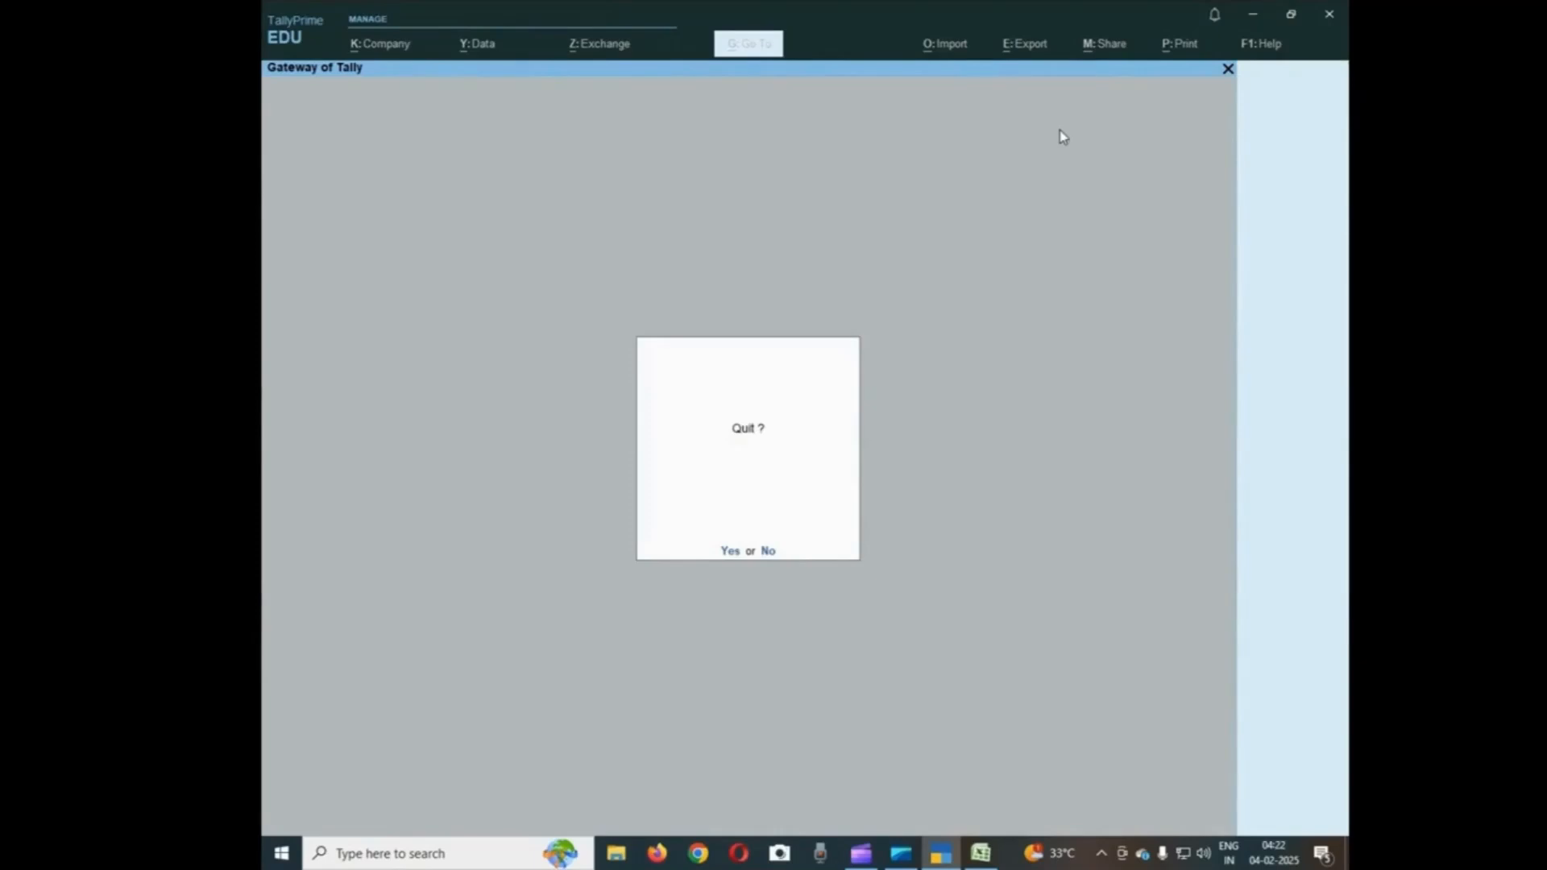
{"action": "key", "text": "Return"}
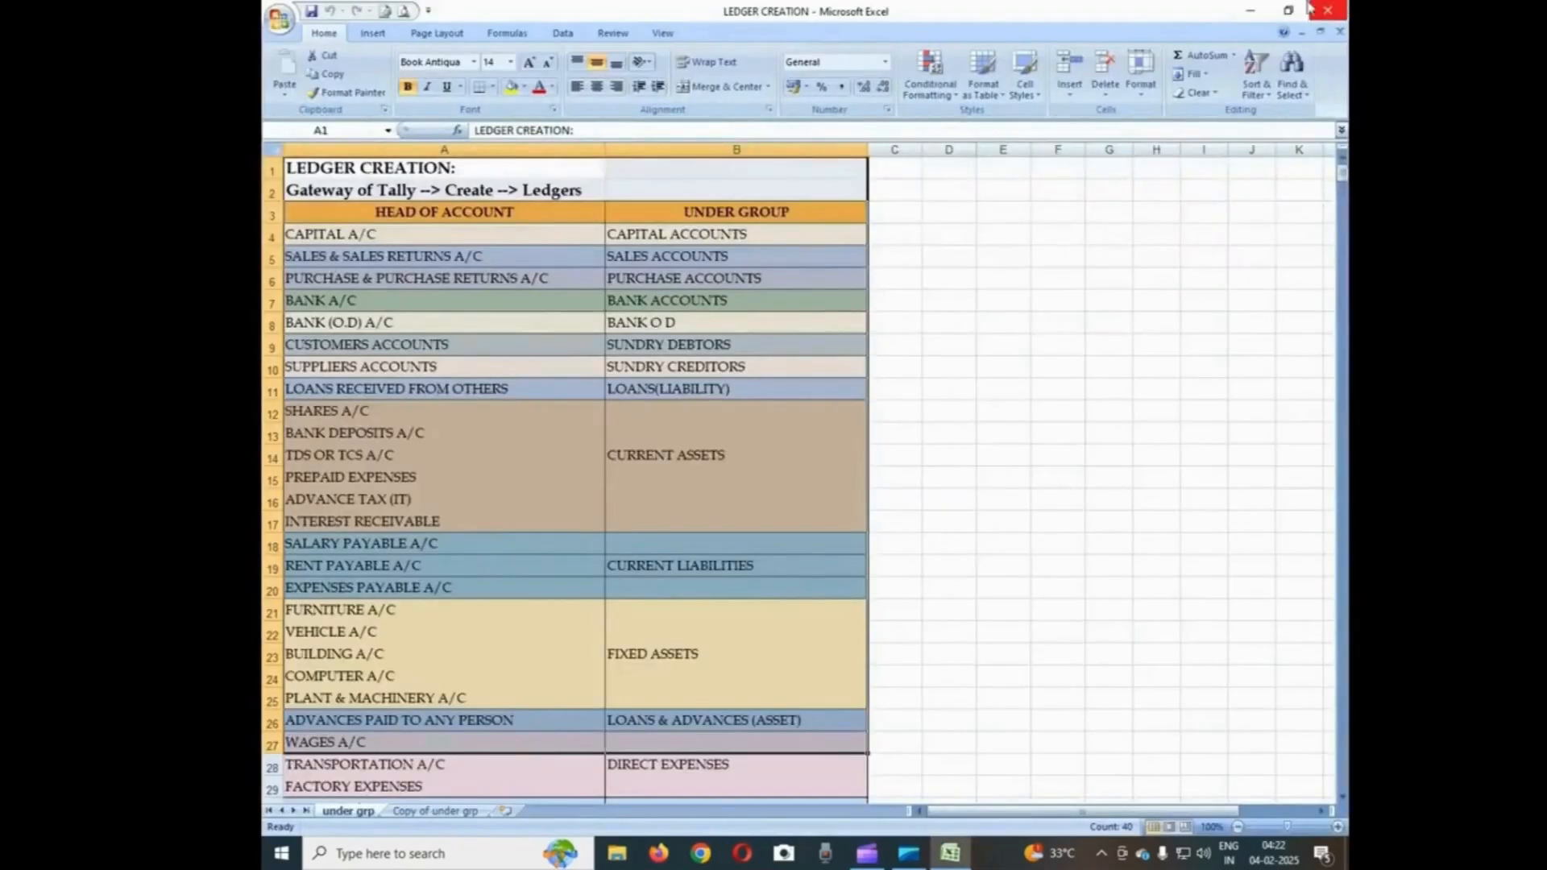
Minimize the LEDGER CREATION workbook and launch TallyPrime in Educational mode
{"action": "left_click", "coordinate": [1251, 11]}
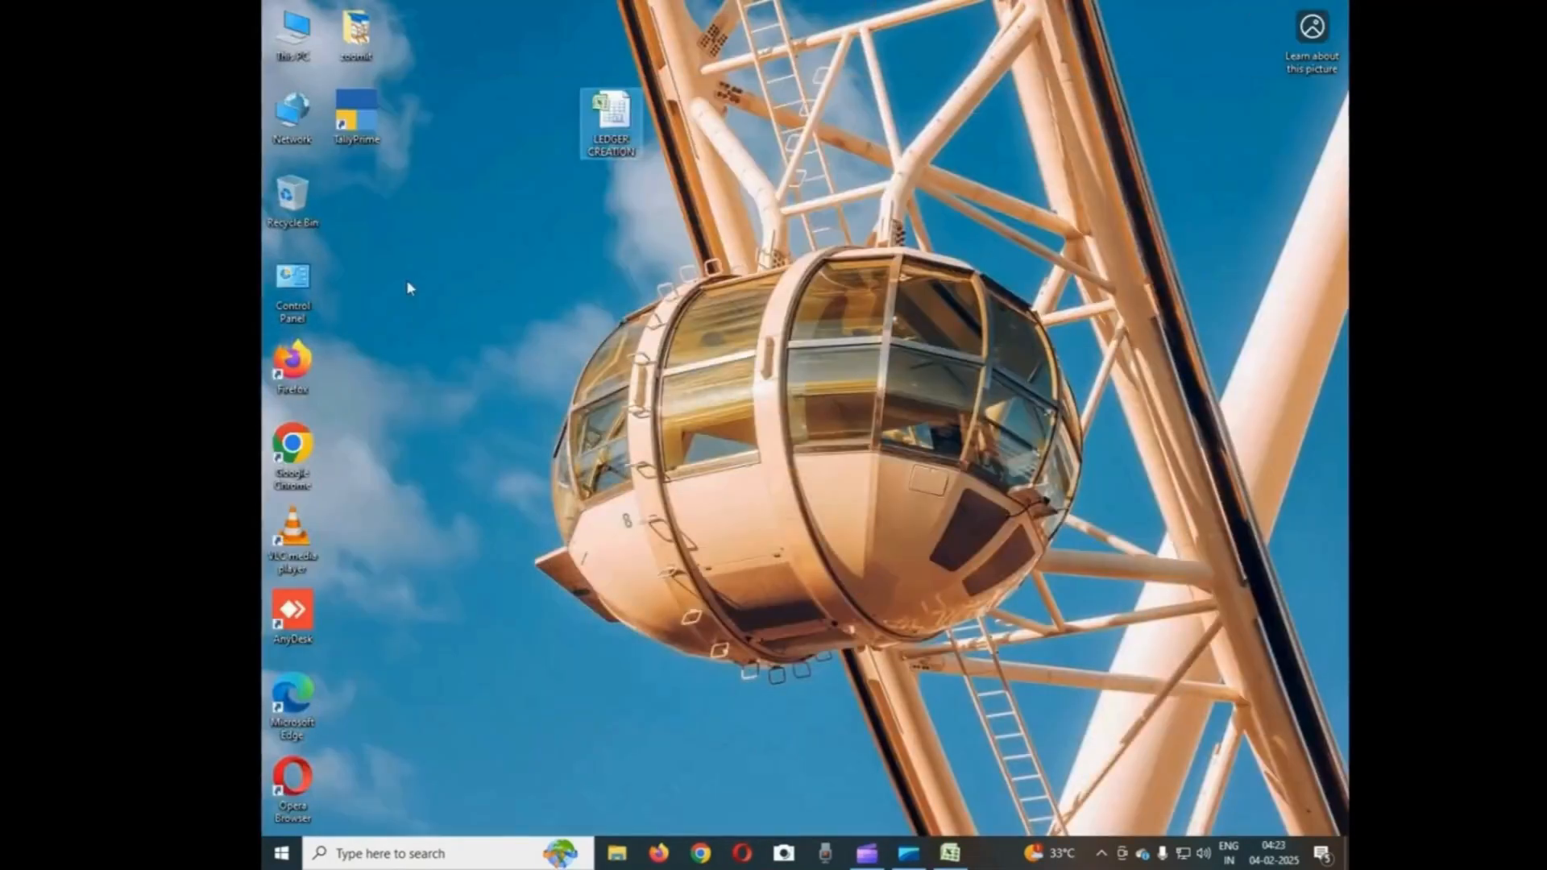
{"action": "left_click", "coordinate": [356, 117]}
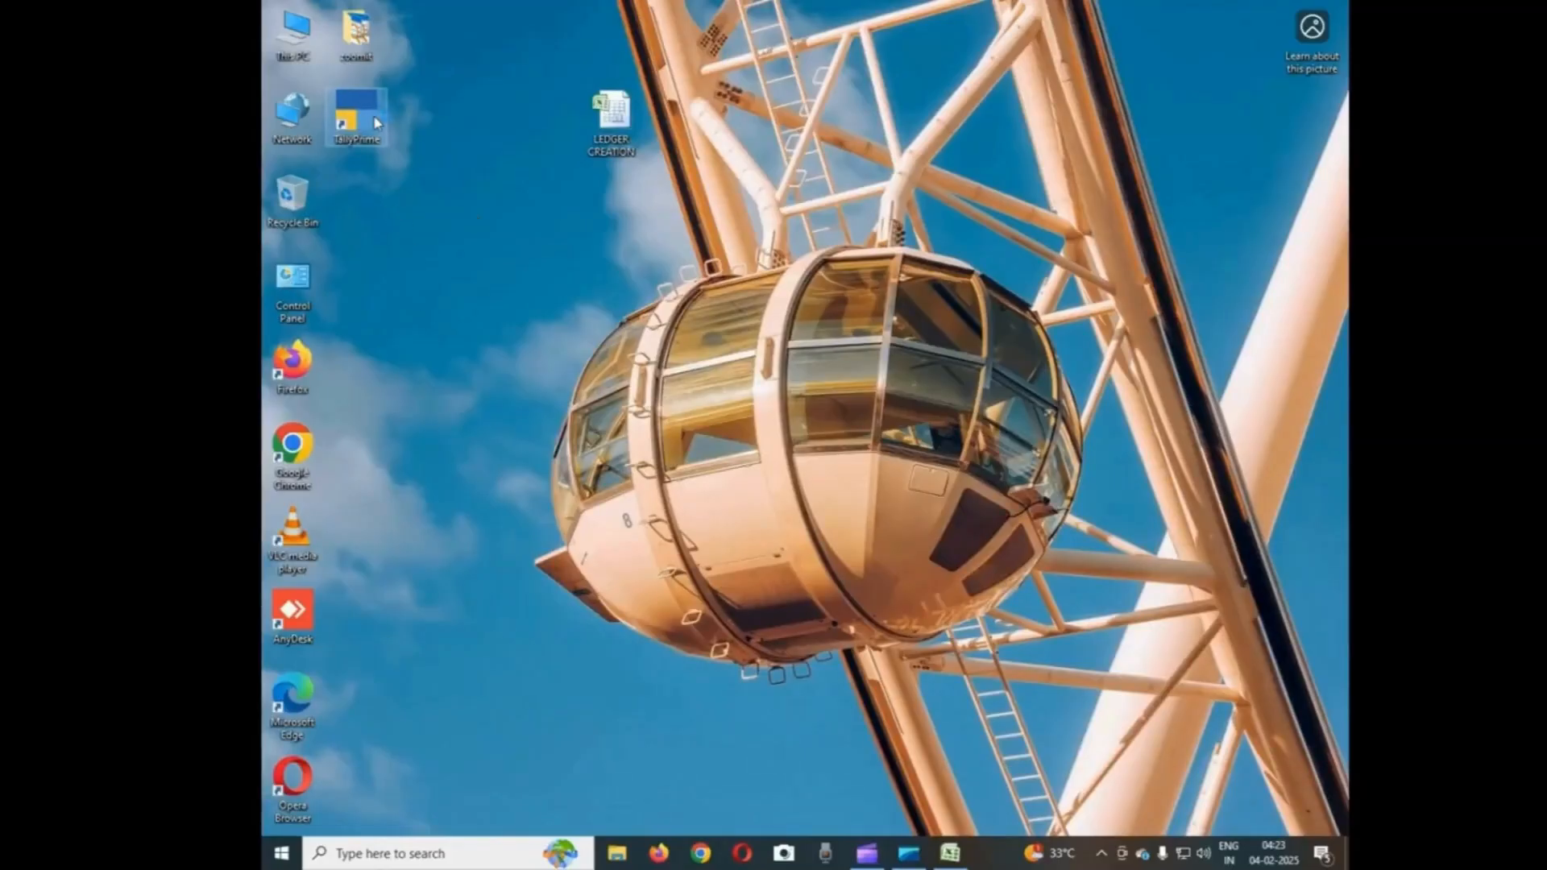
{"action": "double_click", "coordinate": [376, 123]}
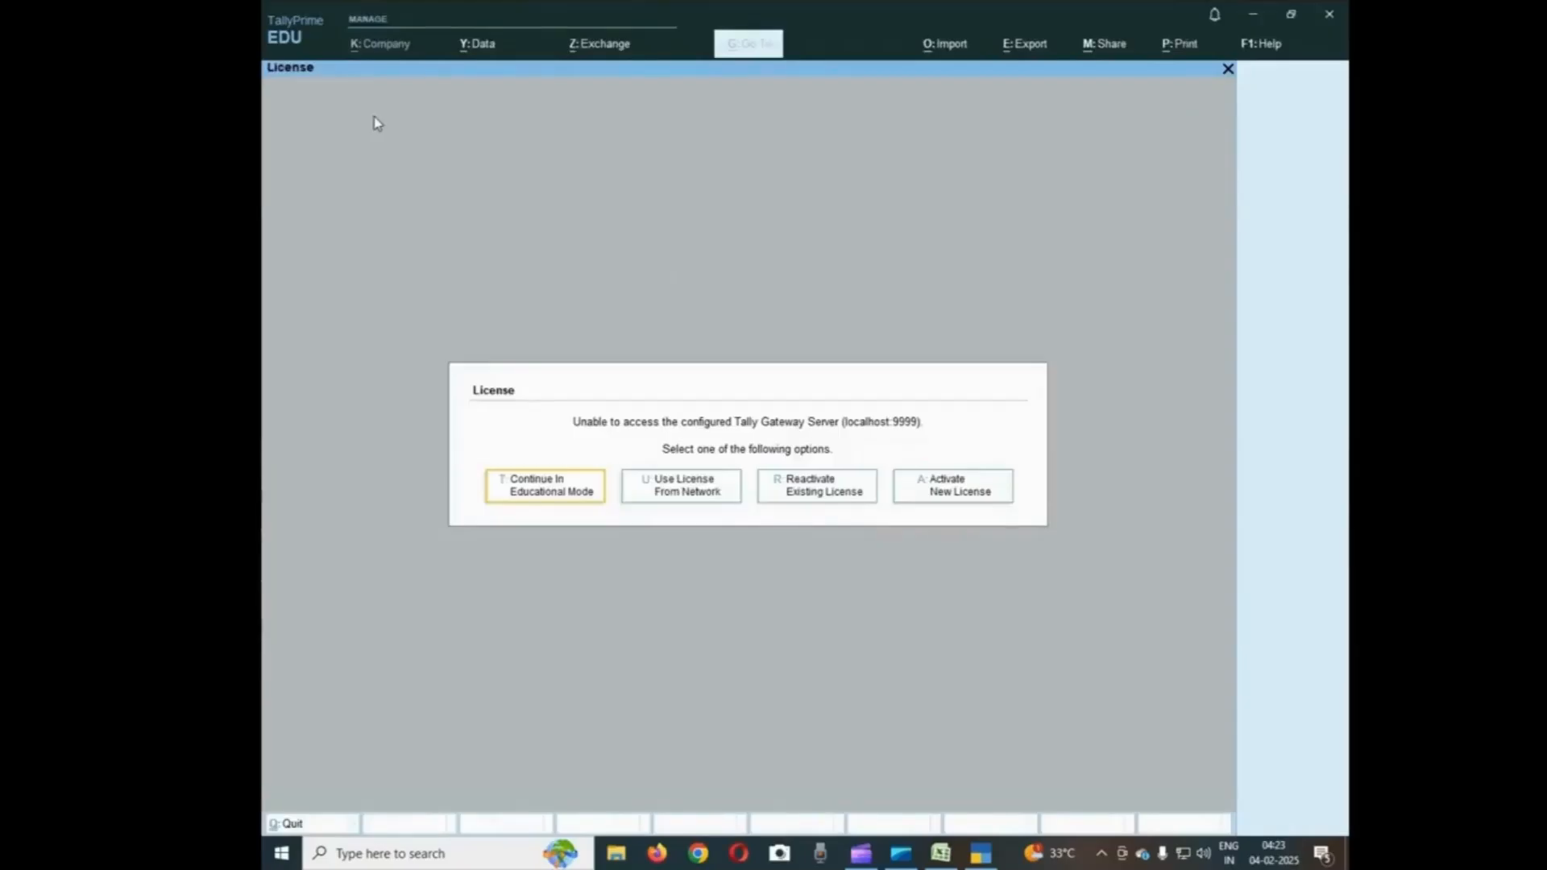
{"action": "key", "text": "Return"}
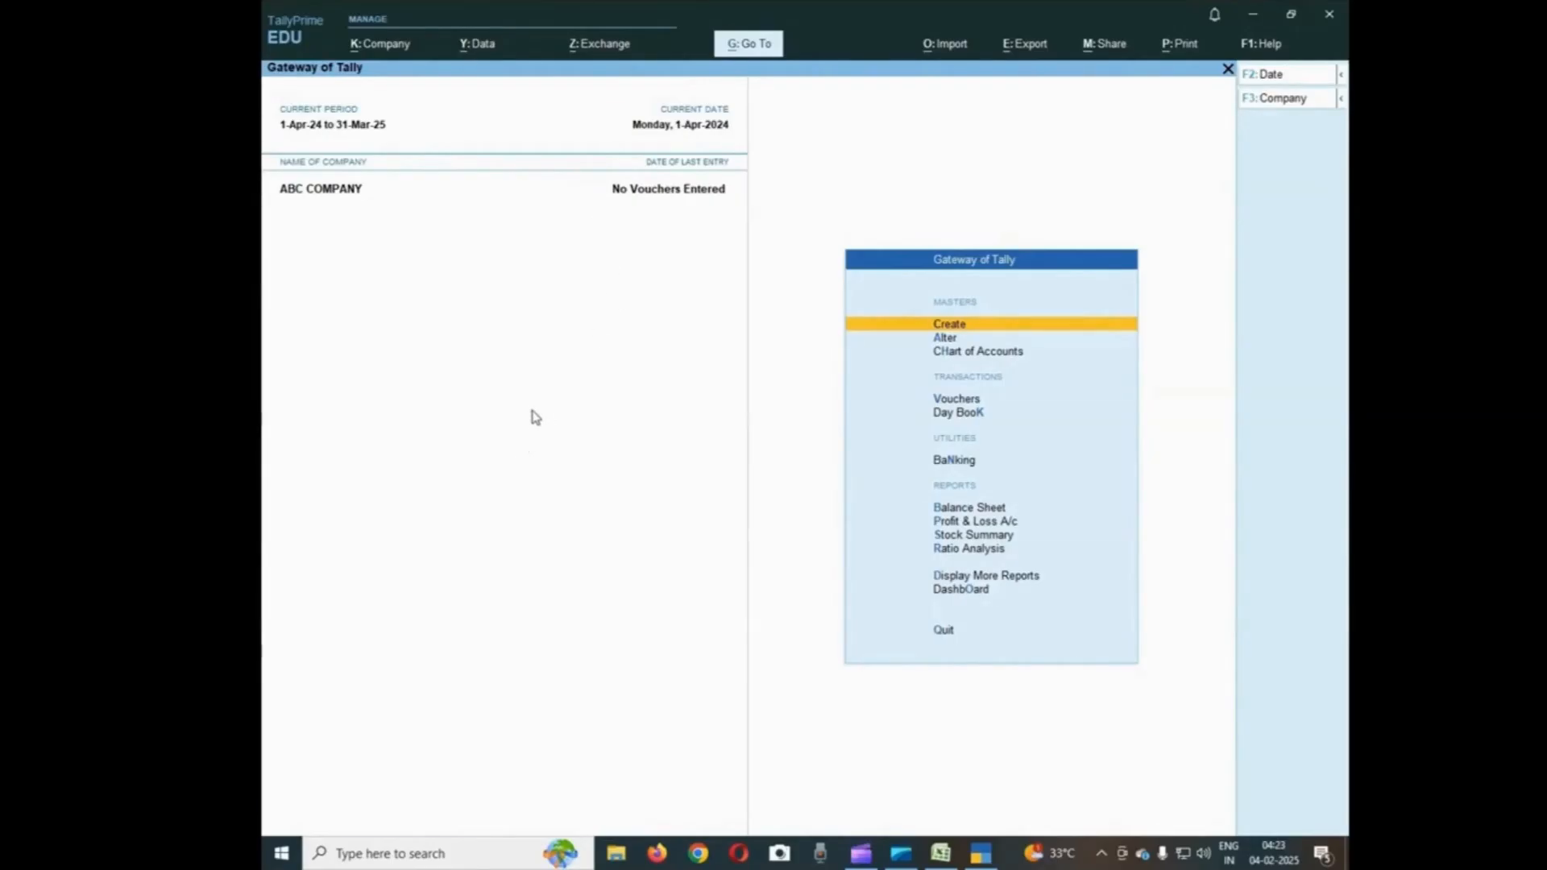
View the list of companies in the data path, and quit TallyPrime
{"action": "key", "text": "F3"}
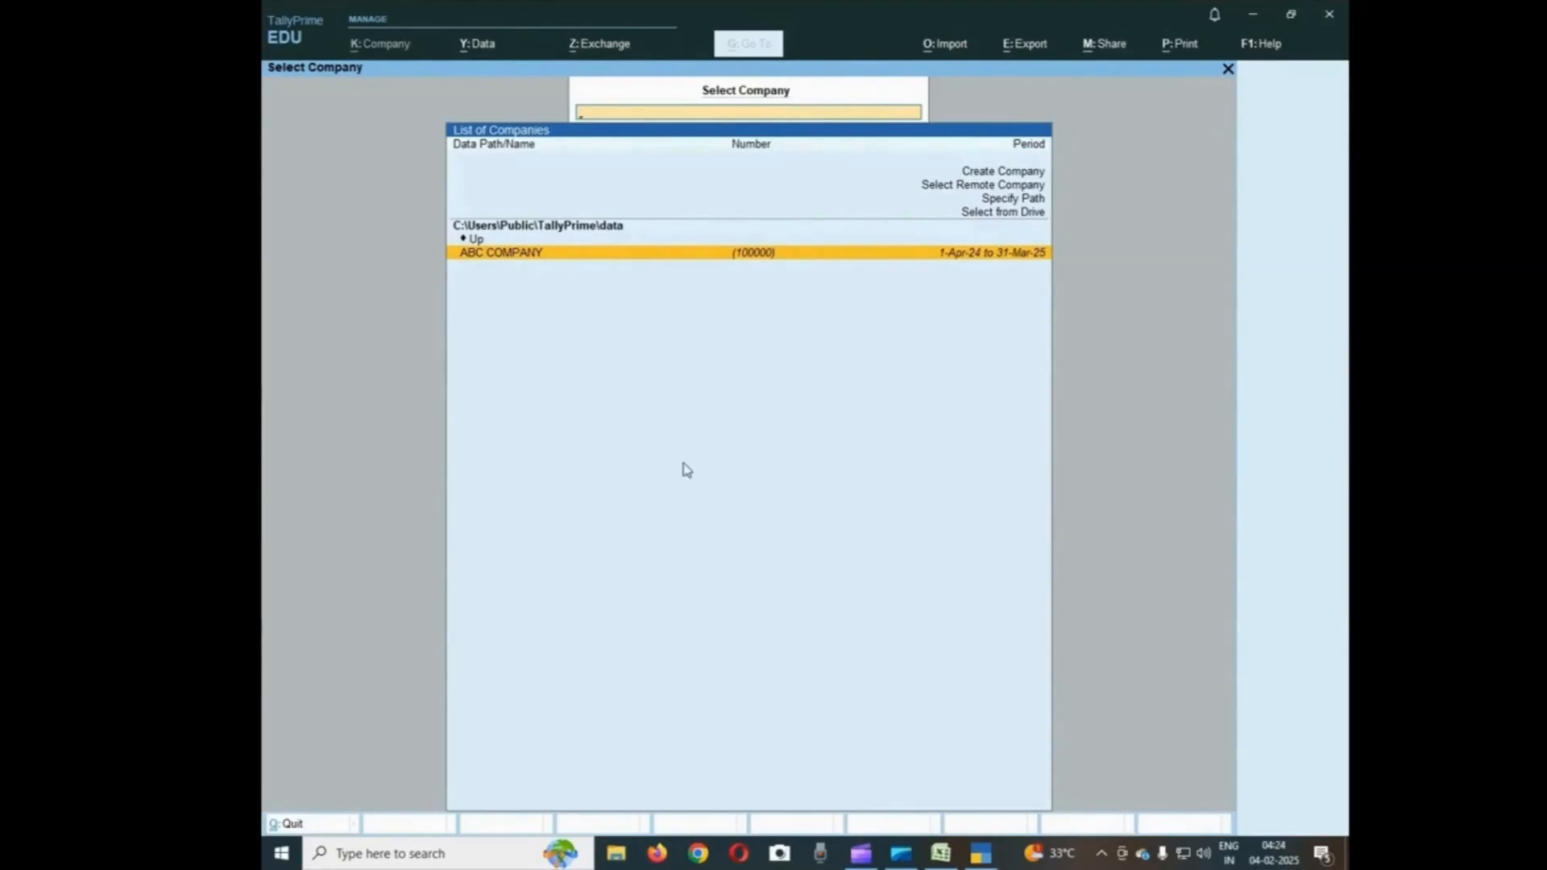
{"action": "key", "text": "Escape"}
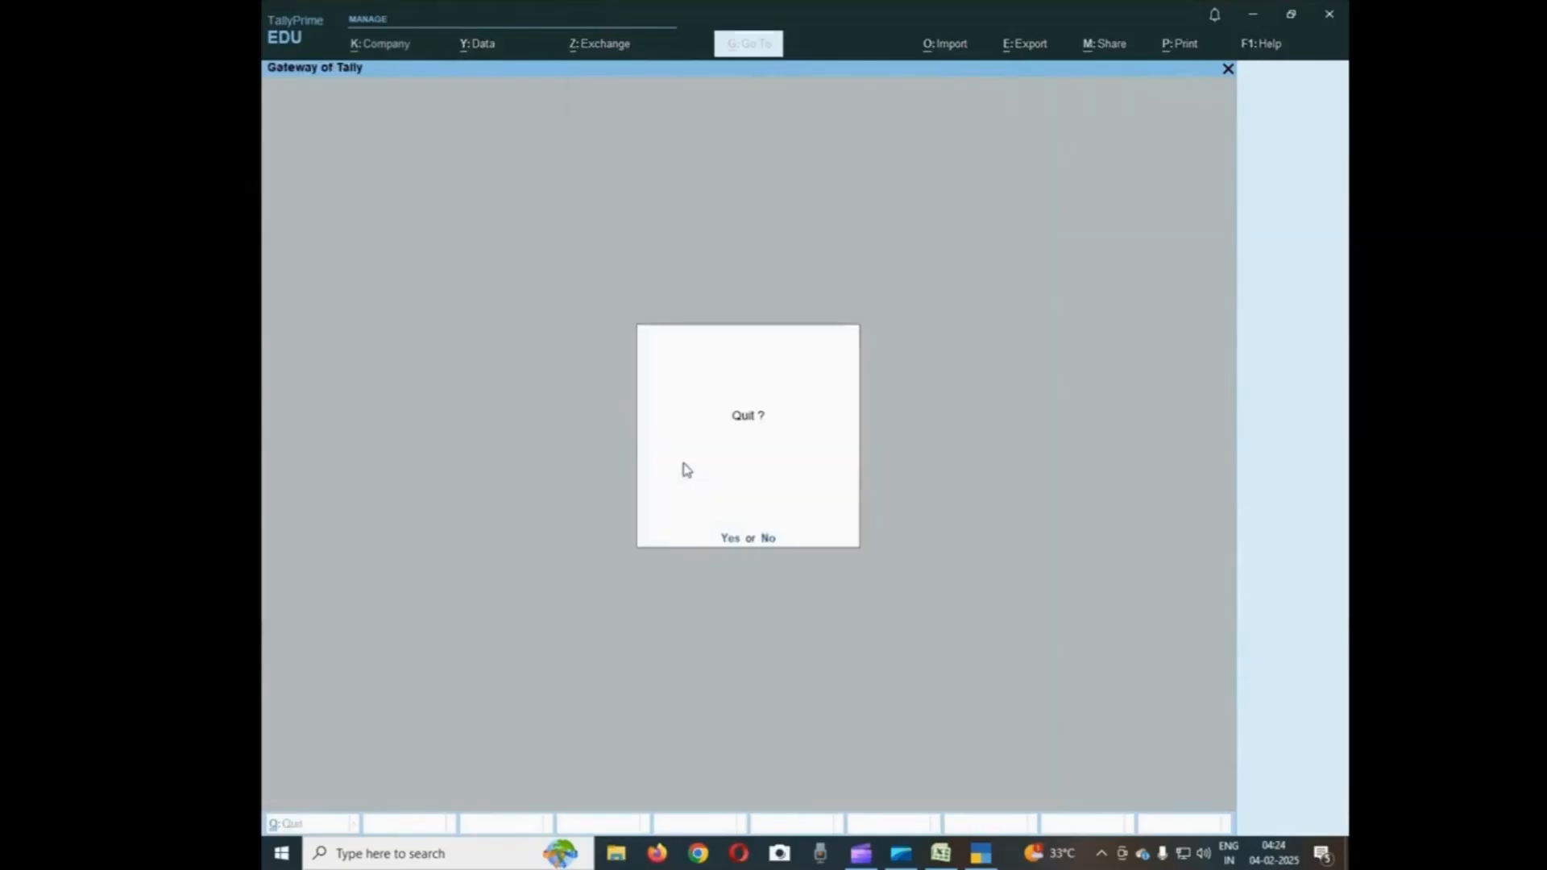
{"action": "key", "text": "Return"}
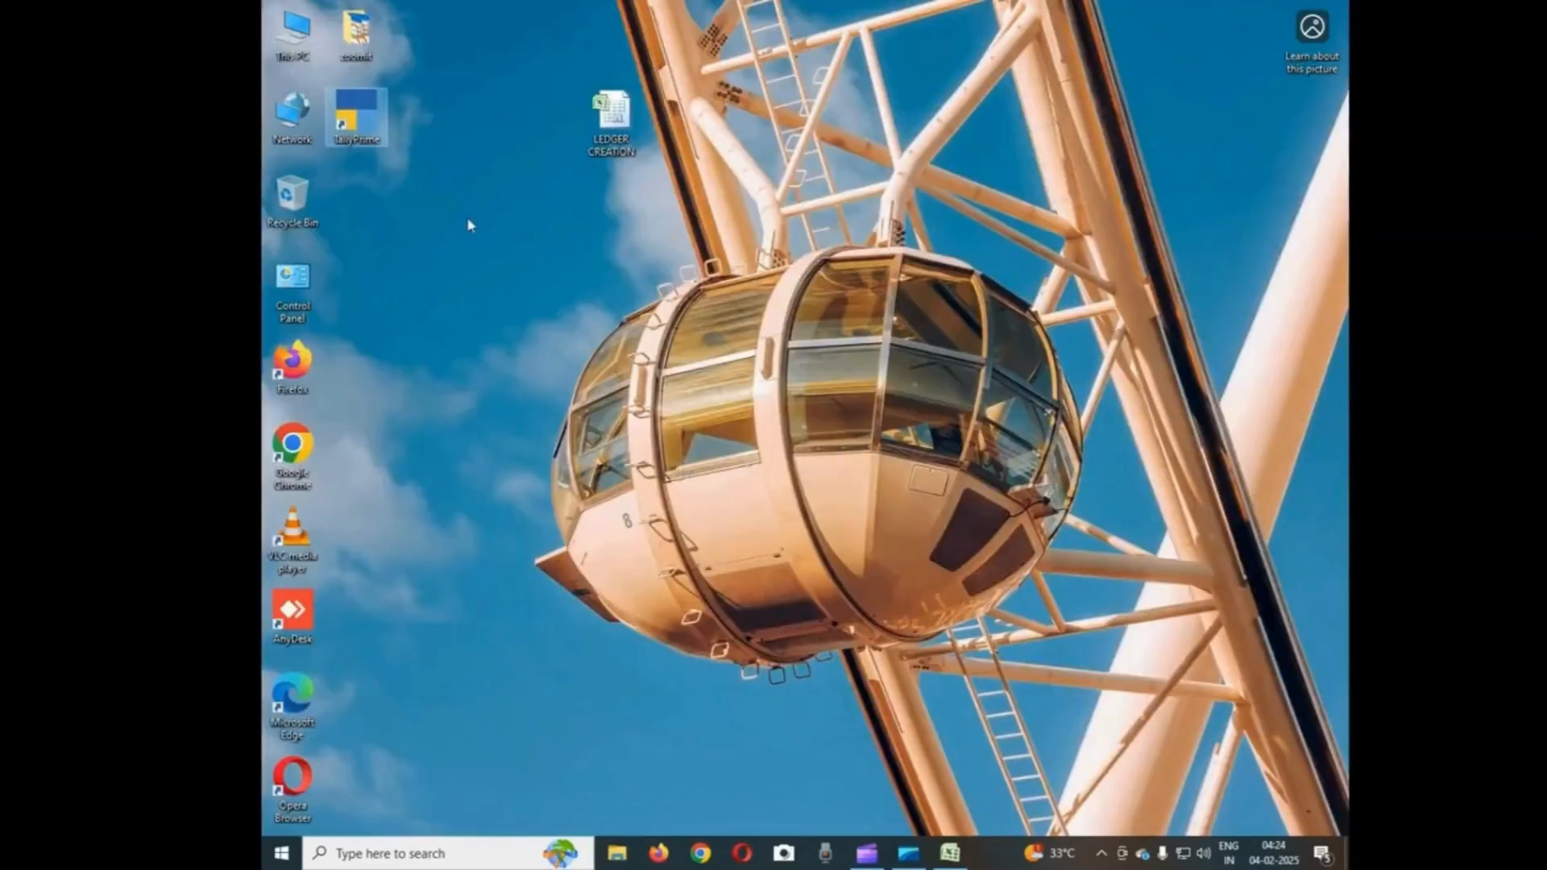
Relaunch TallyPrime in Educational mode to check the loaded company at the Gateway of Tally, and quit again
{"action": "double_click", "coordinate": [369, 124]}
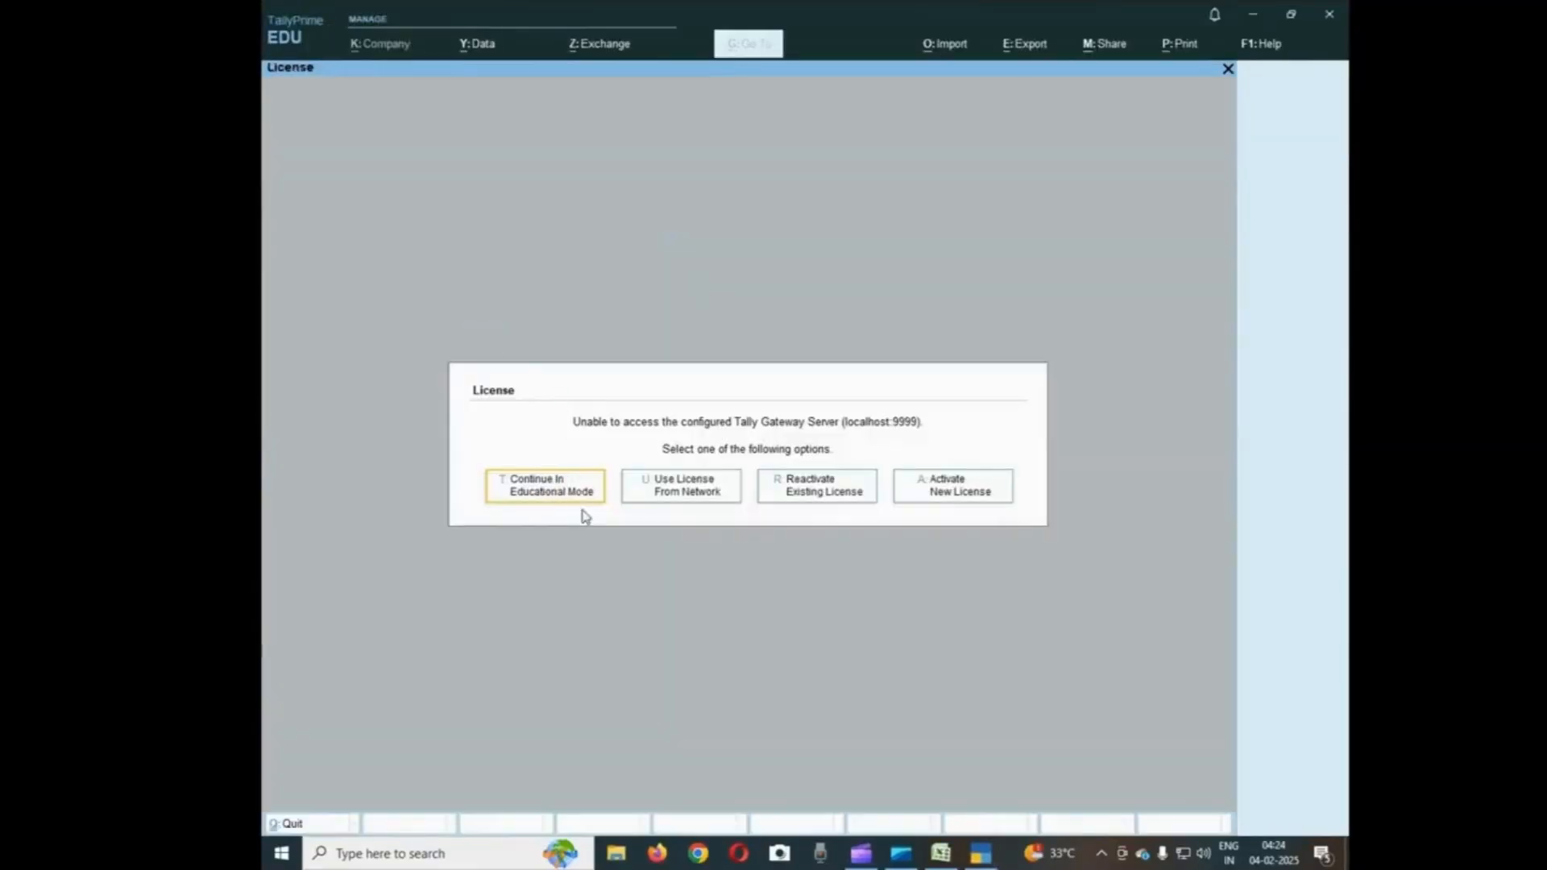
{"action": "left_click", "coordinate": [560, 497]}
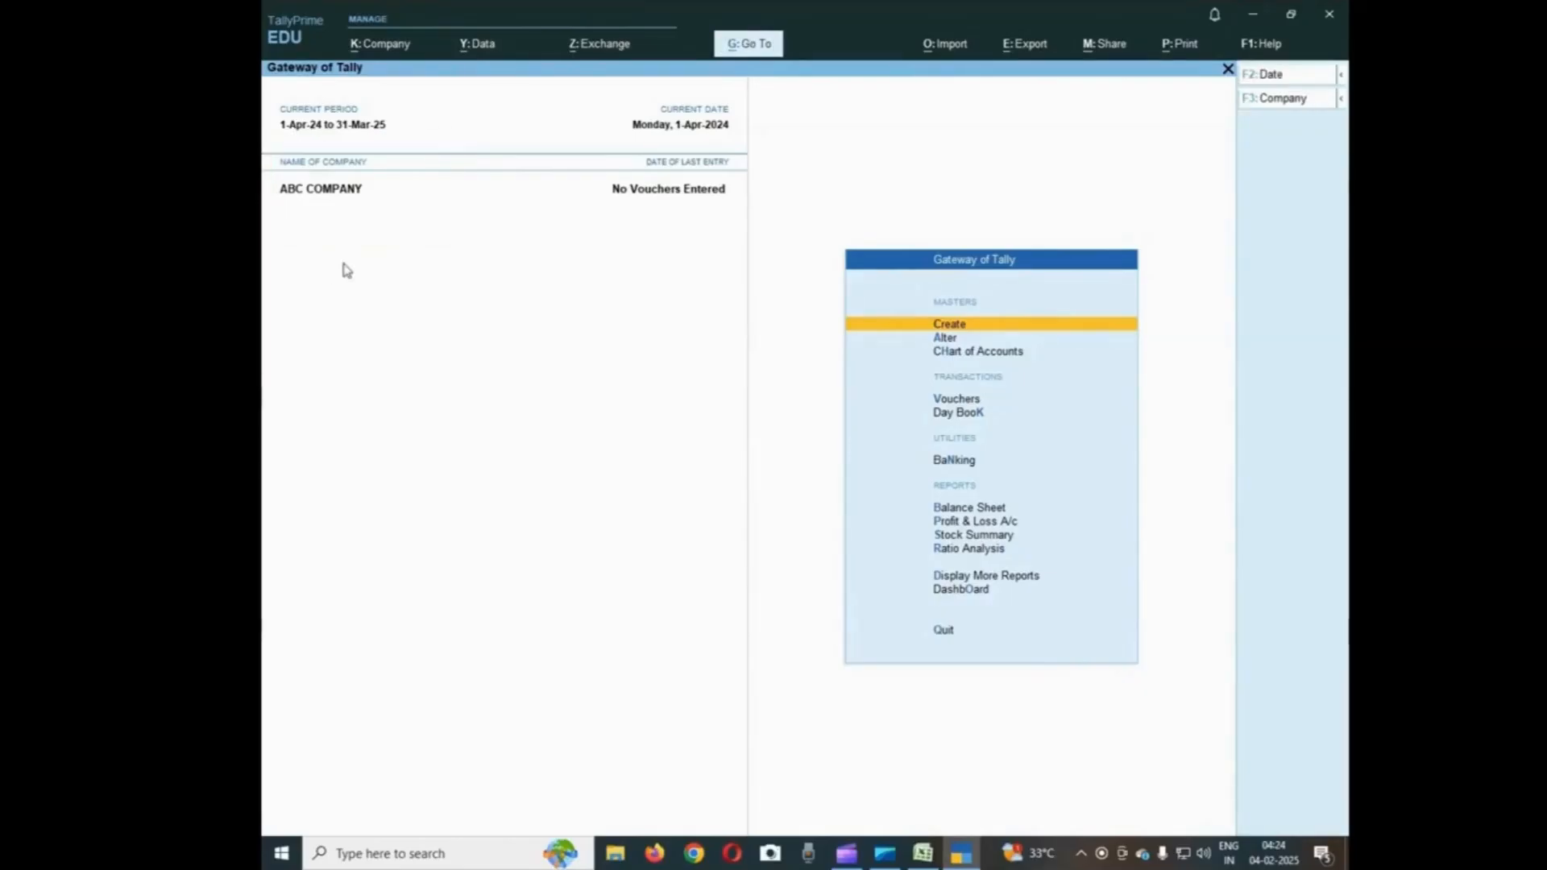
{"action": "key", "text": "Escape"}
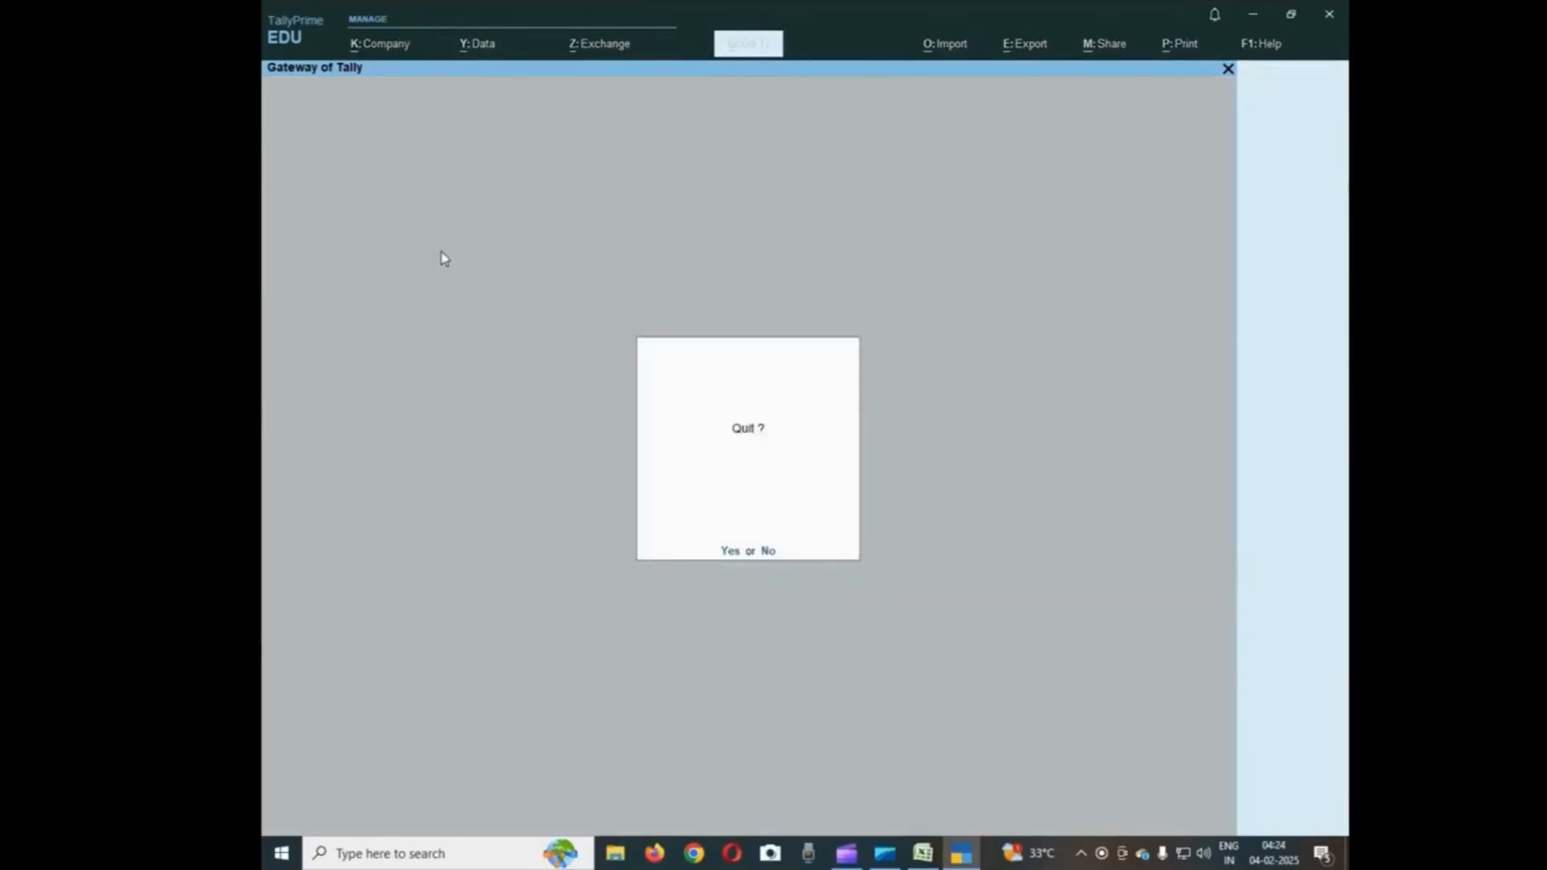
{"action": "key", "text": "y"}
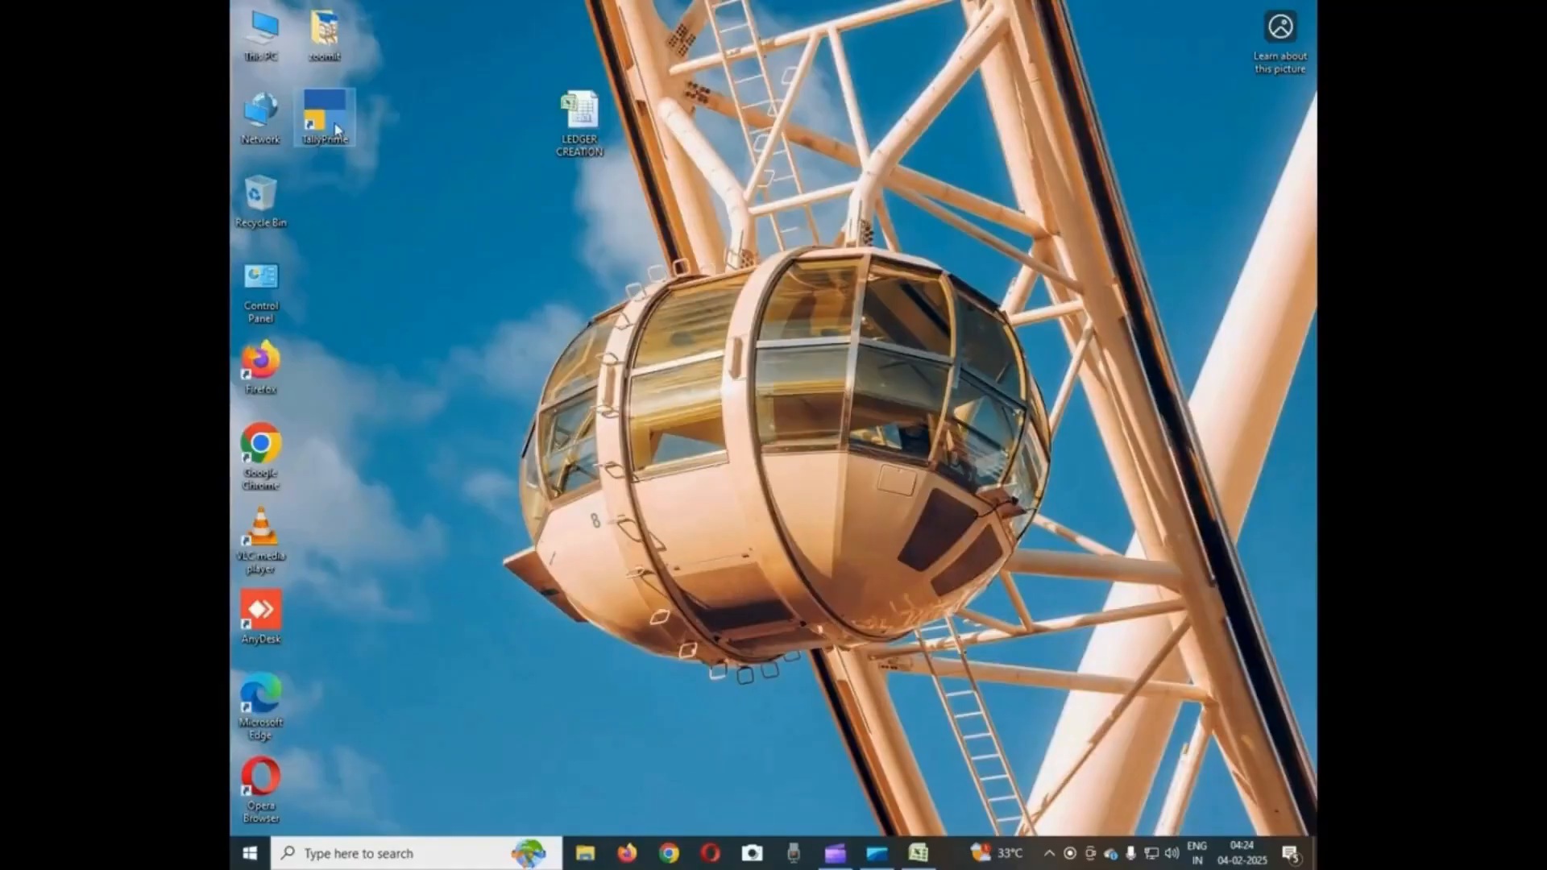
Open the properties of the TallyPrime desktop shortcut and go to its file location
{"action": "right_click", "coordinate": [337, 129]}
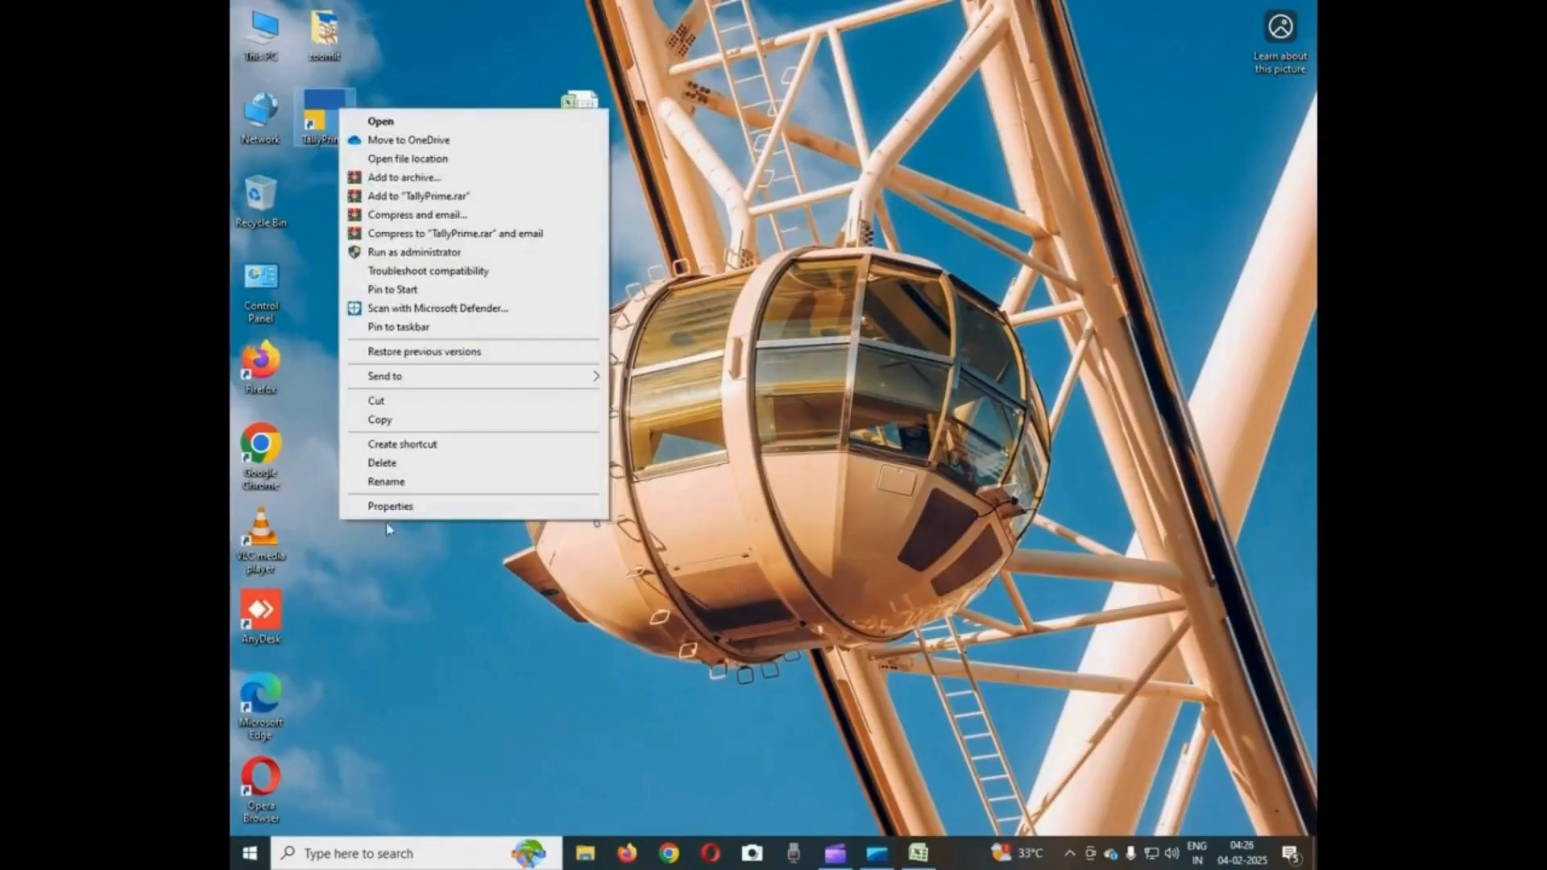
{"action": "left_click", "coordinate": [329, 121]}
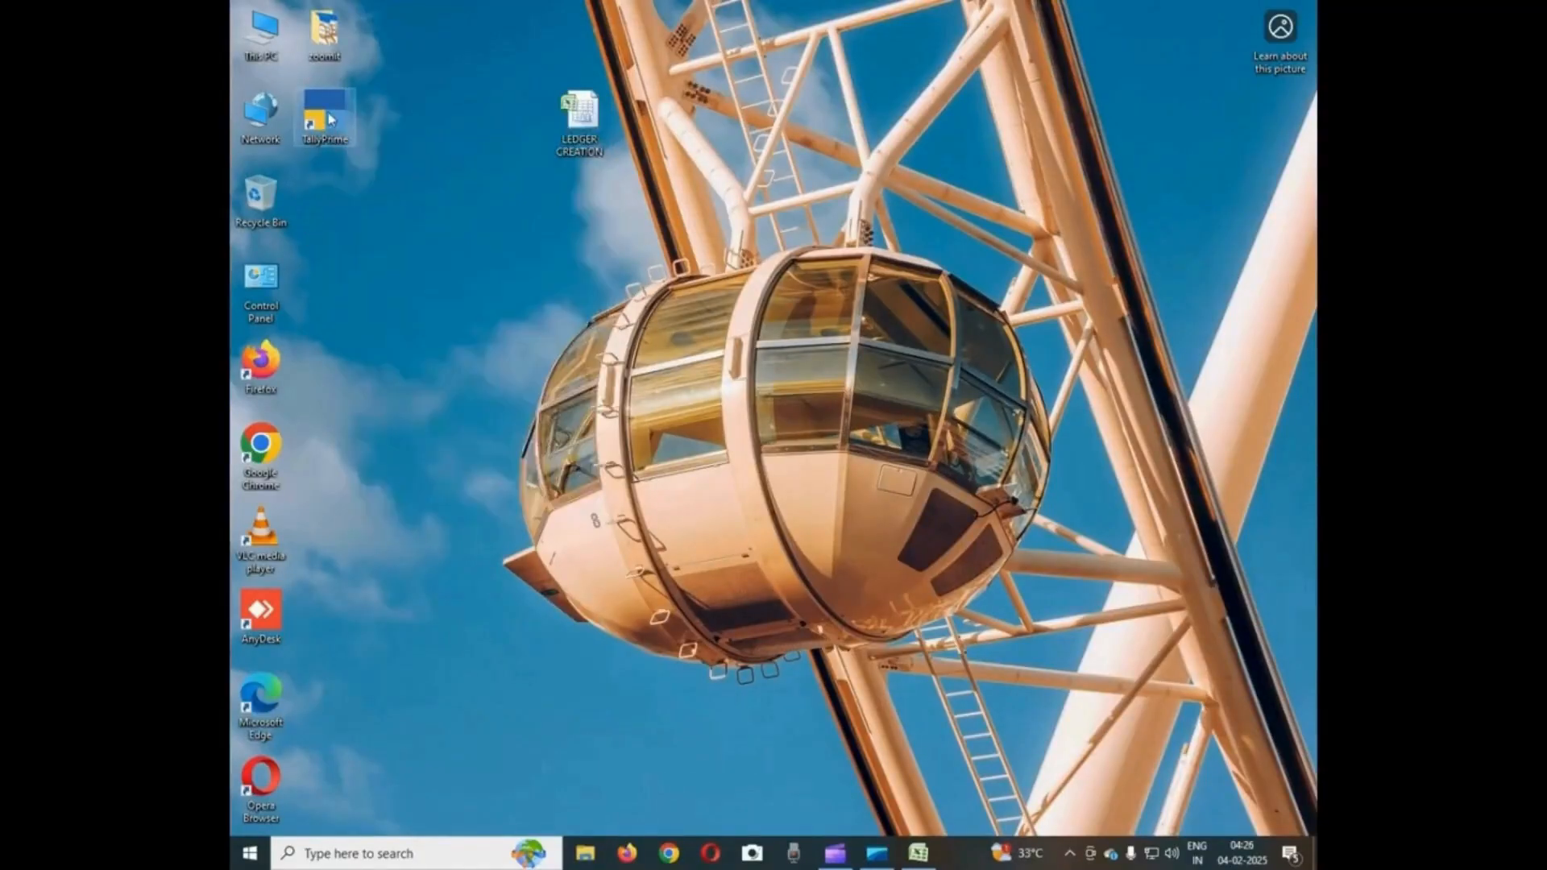
{"action": "right_click", "coordinate": [332, 120]}
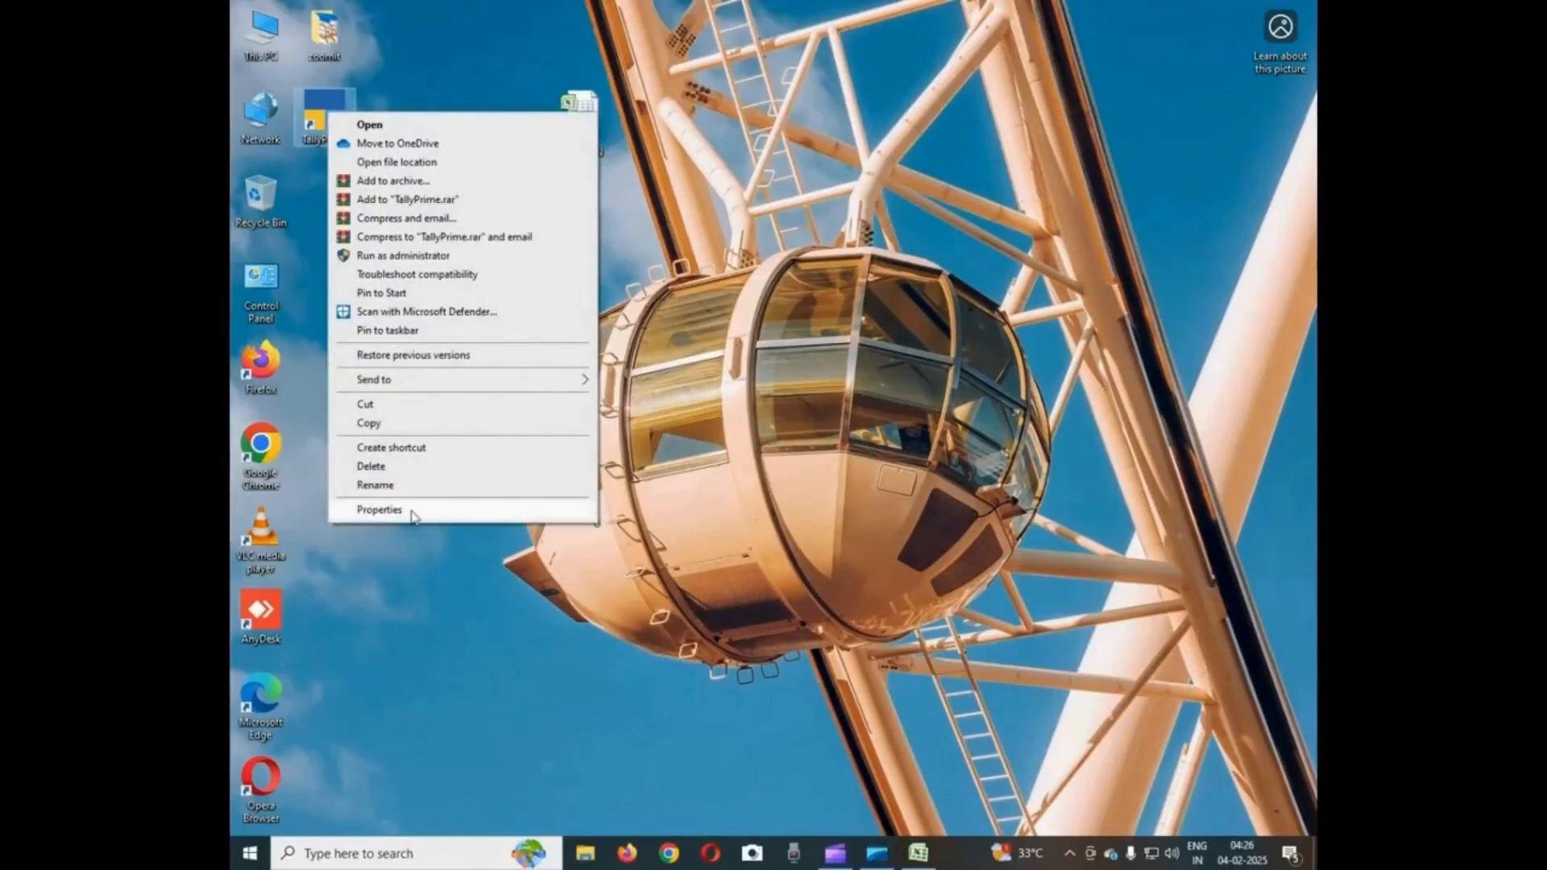
{"action": "left_click", "coordinate": [379, 510]}
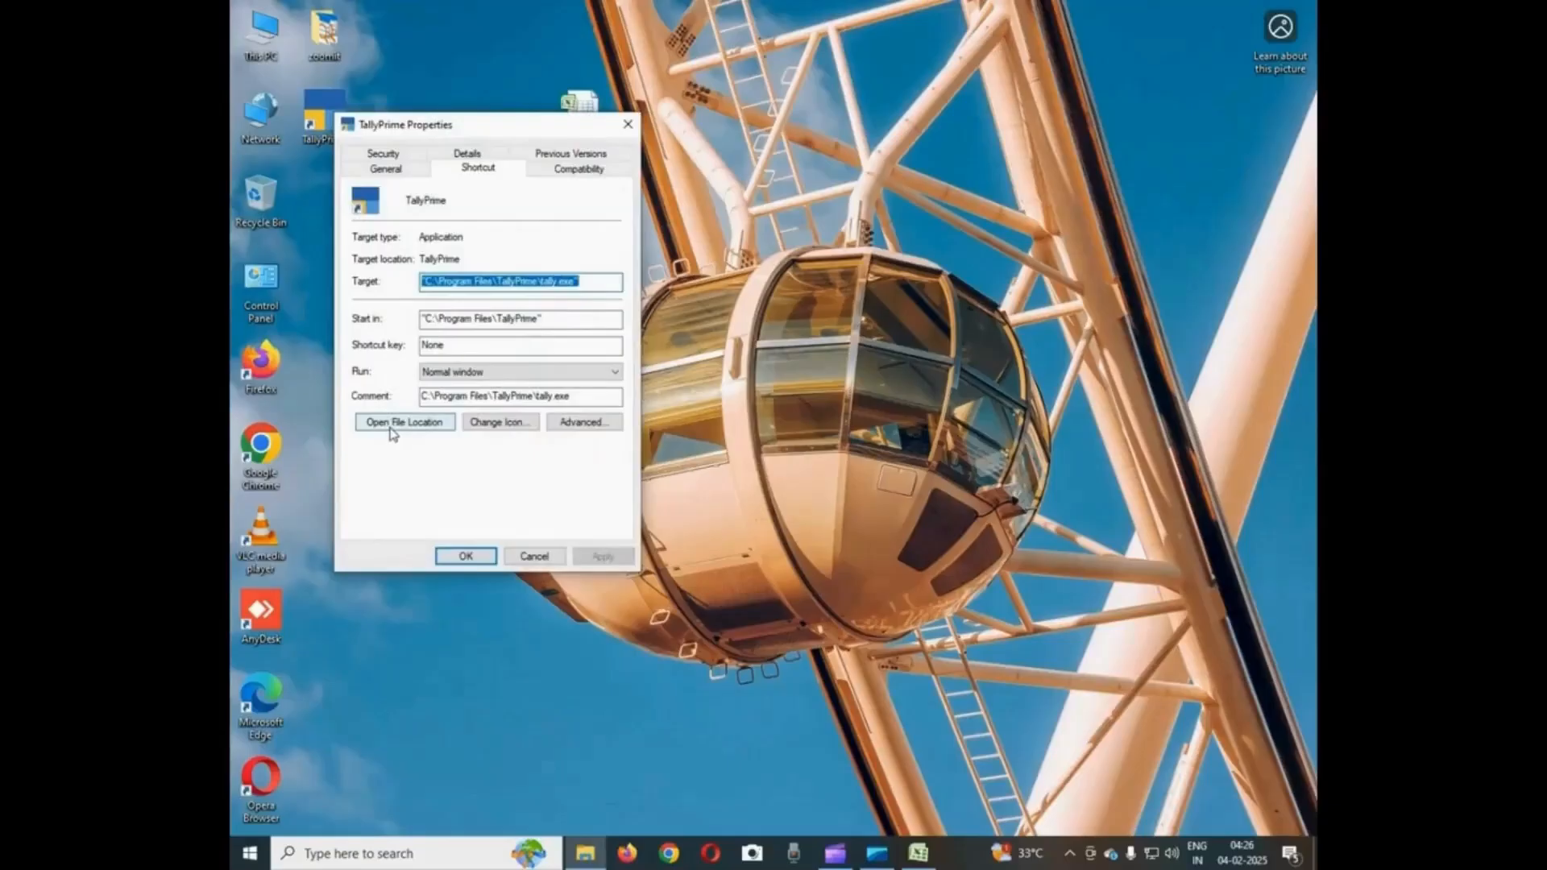
{"action": "left_click", "coordinate": [431, 429]}
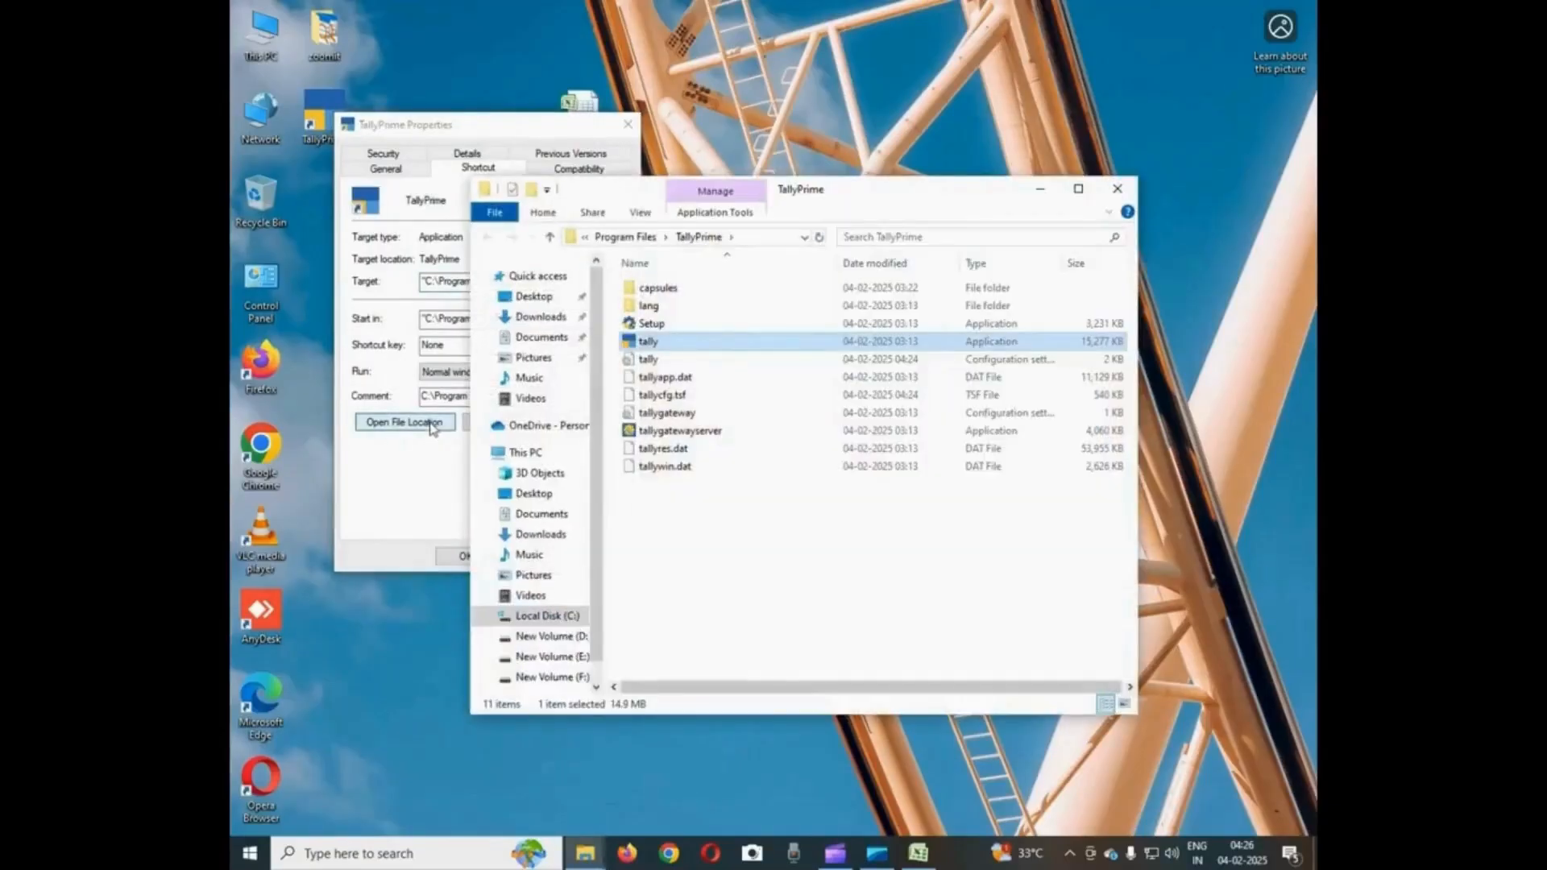
Open the tally configuration settings file in Notepad and examine the data files location
{"action": "left_click", "coordinate": [673, 360]}
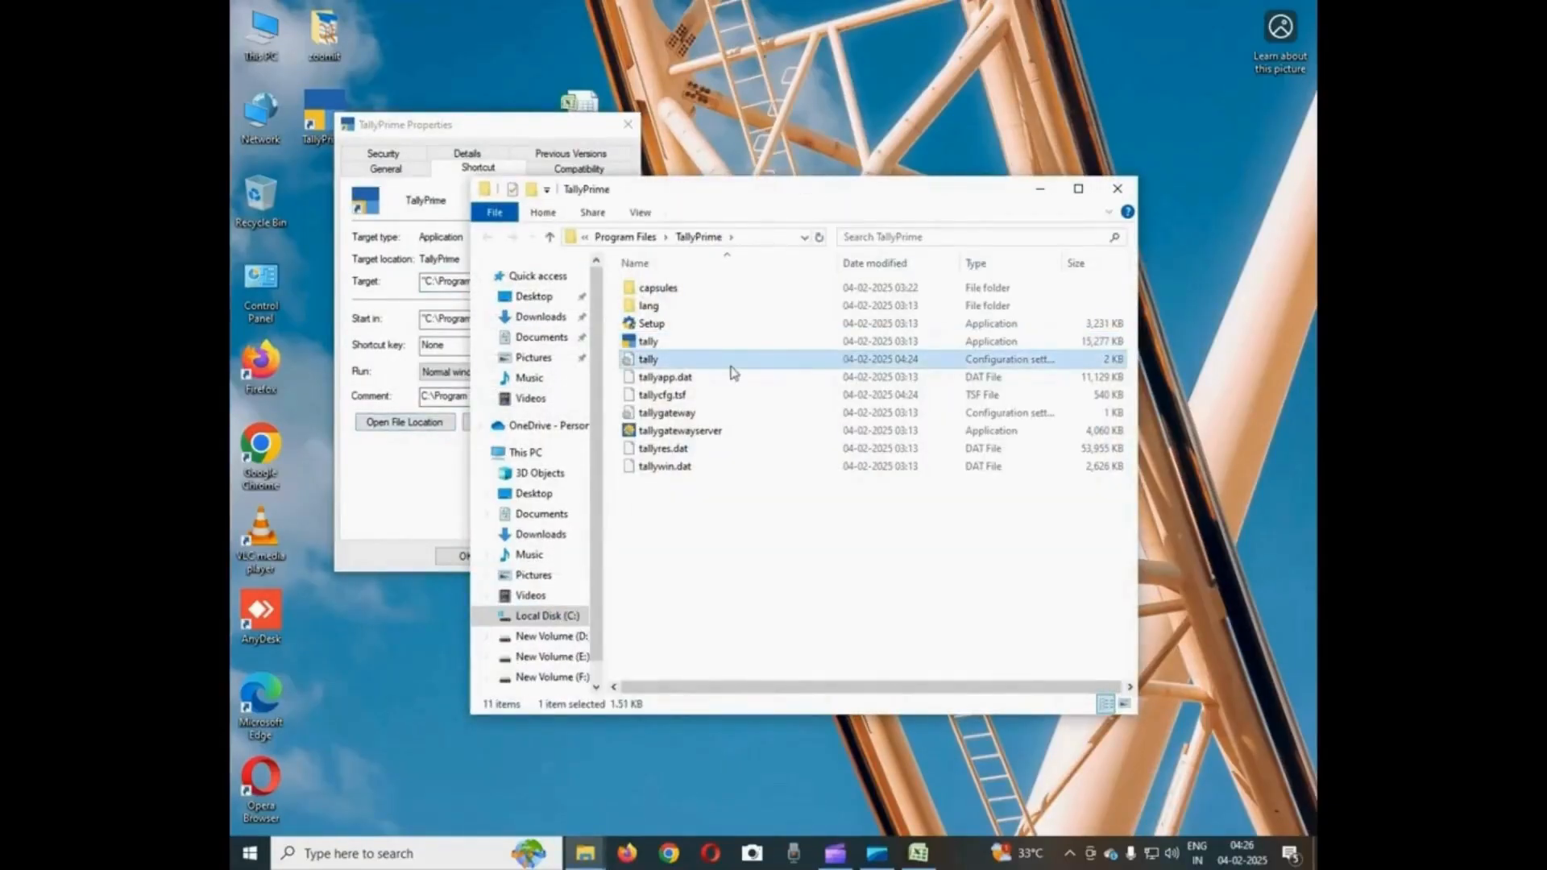
{"action": "double_click", "coordinate": [773, 362]}
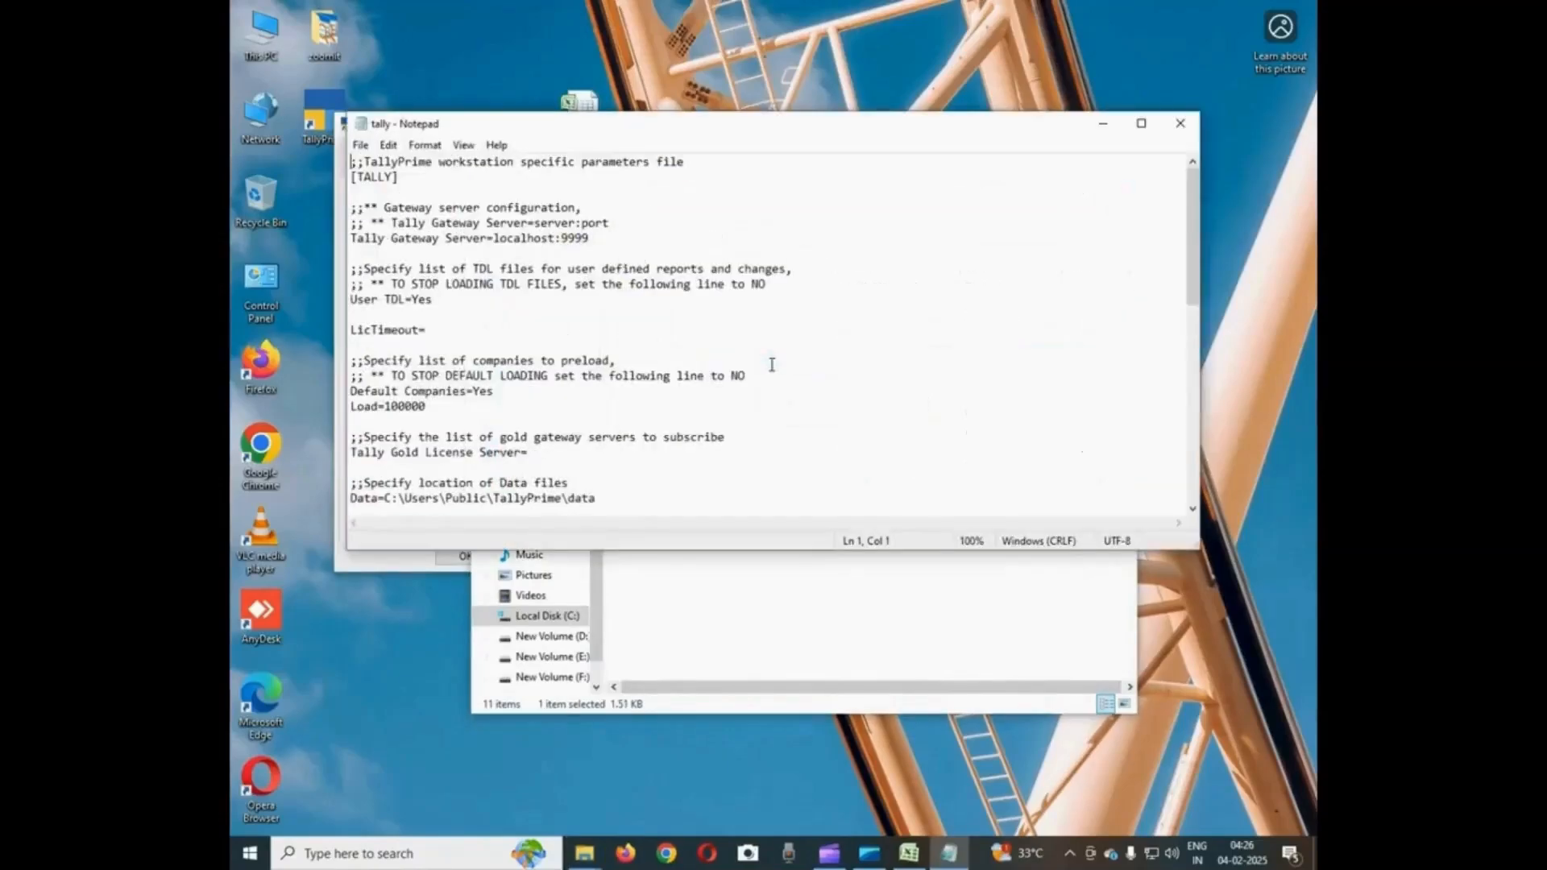
{"action": "scroll", "coordinate": [711, 380], "scroll_direction": "down", "scroll_amount": 1}
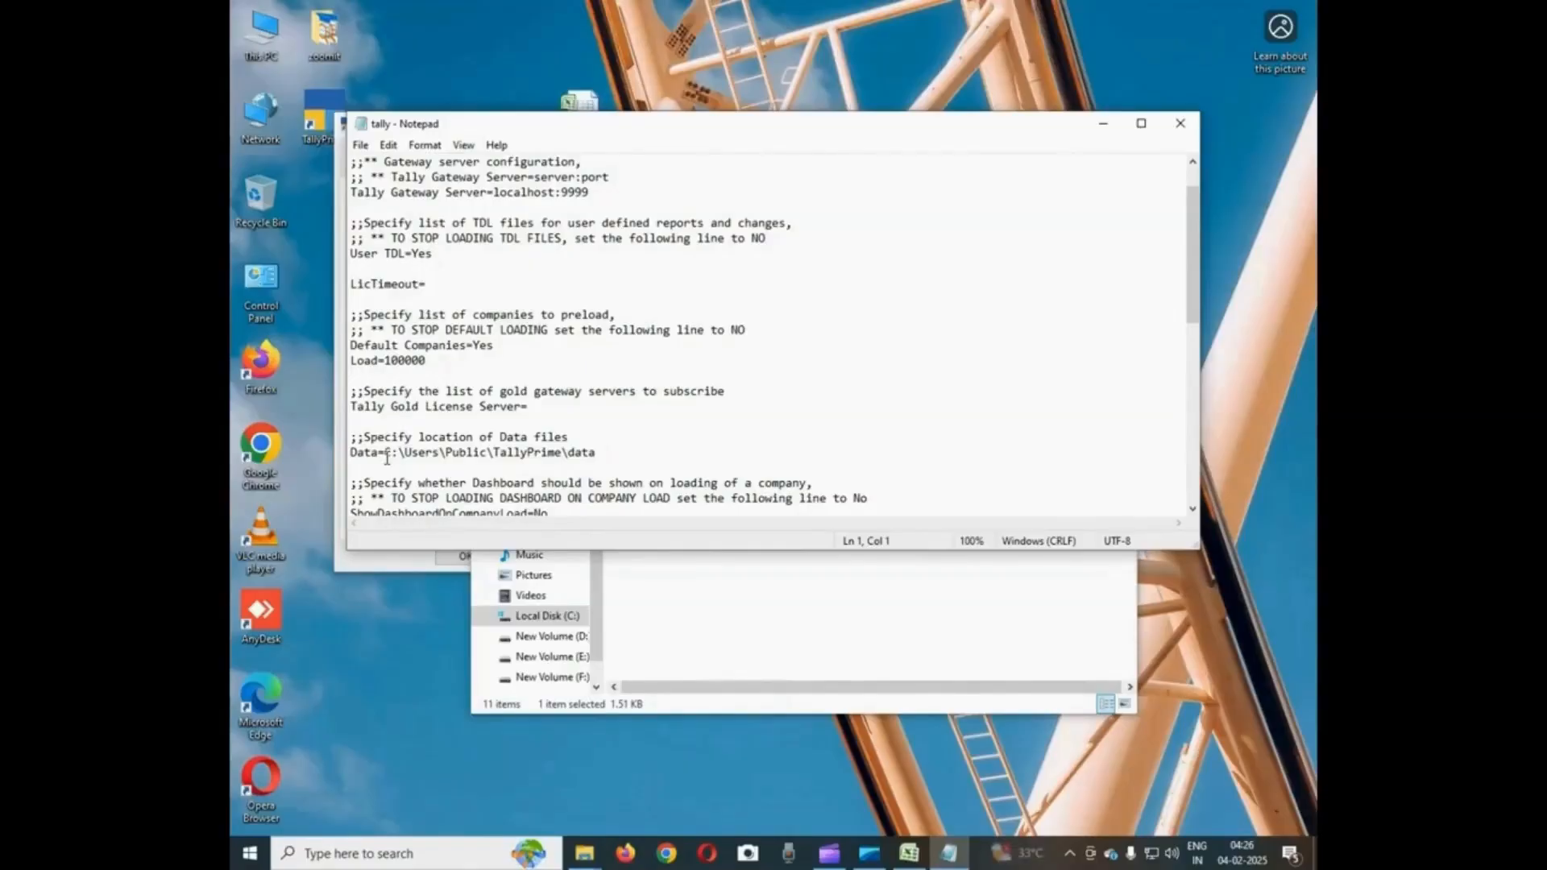
Browse from This PC to the folder C:\Users\Public\TallyPrime\data
{"action": "double_click", "coordinate": [269, 36]}
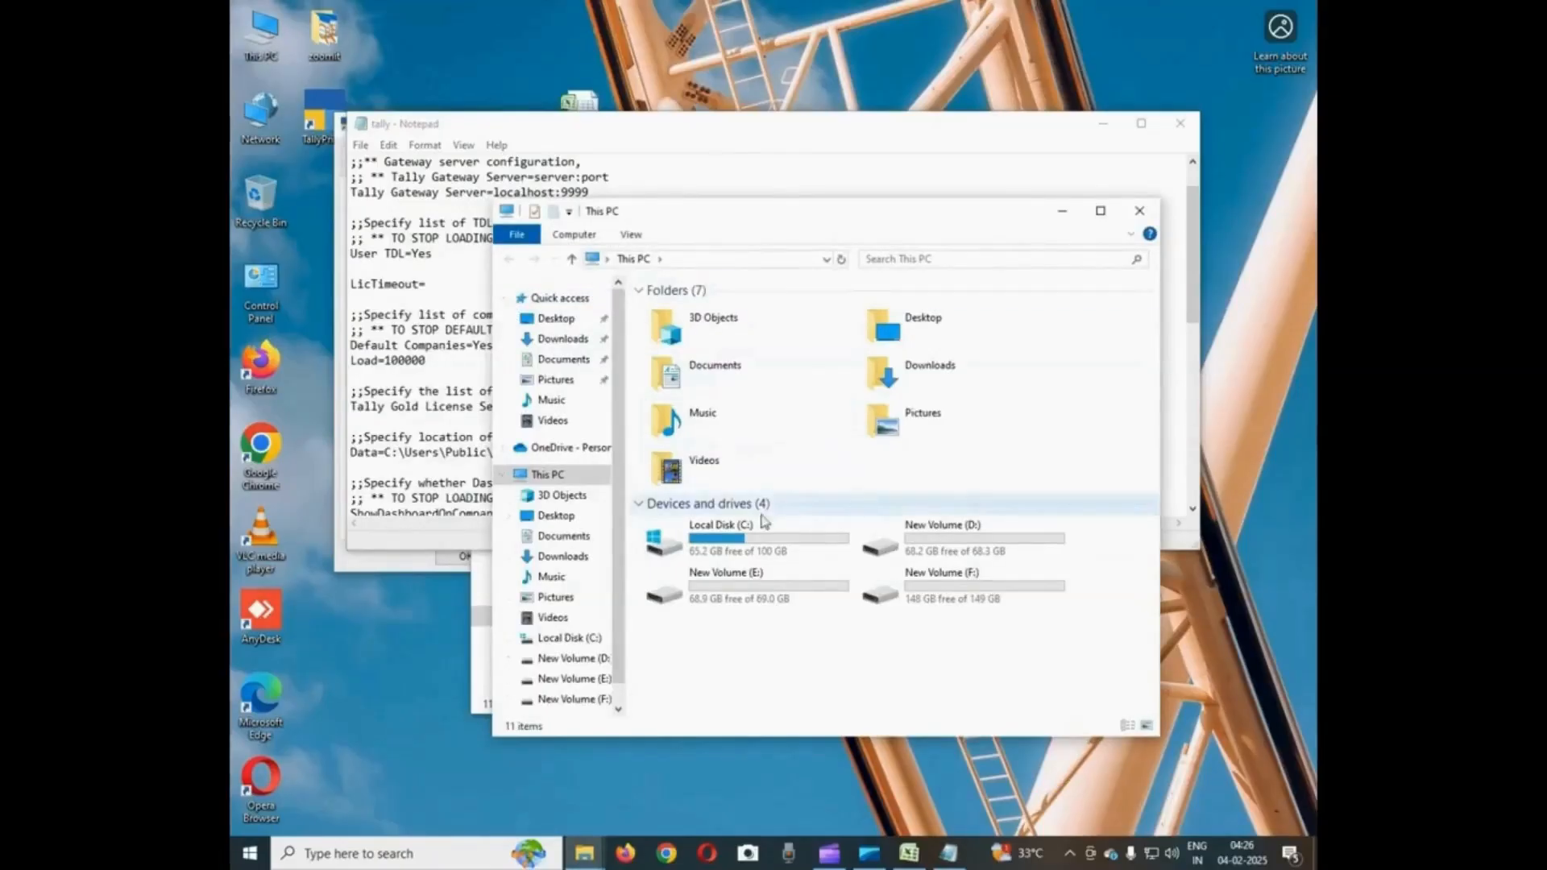
{"action": "double_click", "coordinate": [780, 538]}
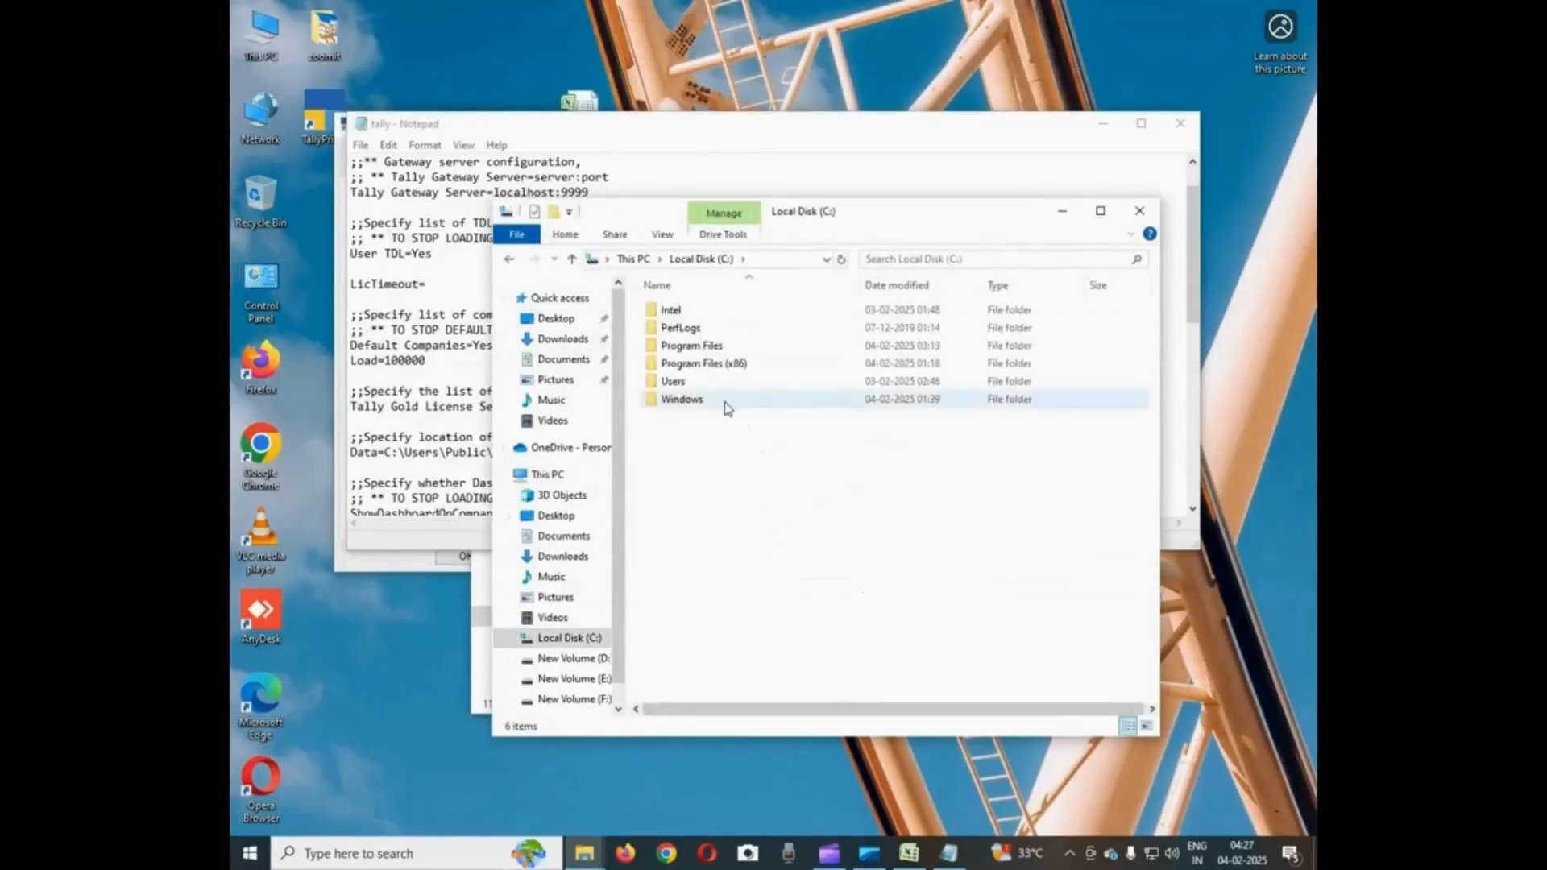
{"action": "double_click", "coordinate": [684, 383]}
{"action": "double_click", "coordinate": [689, 314]}
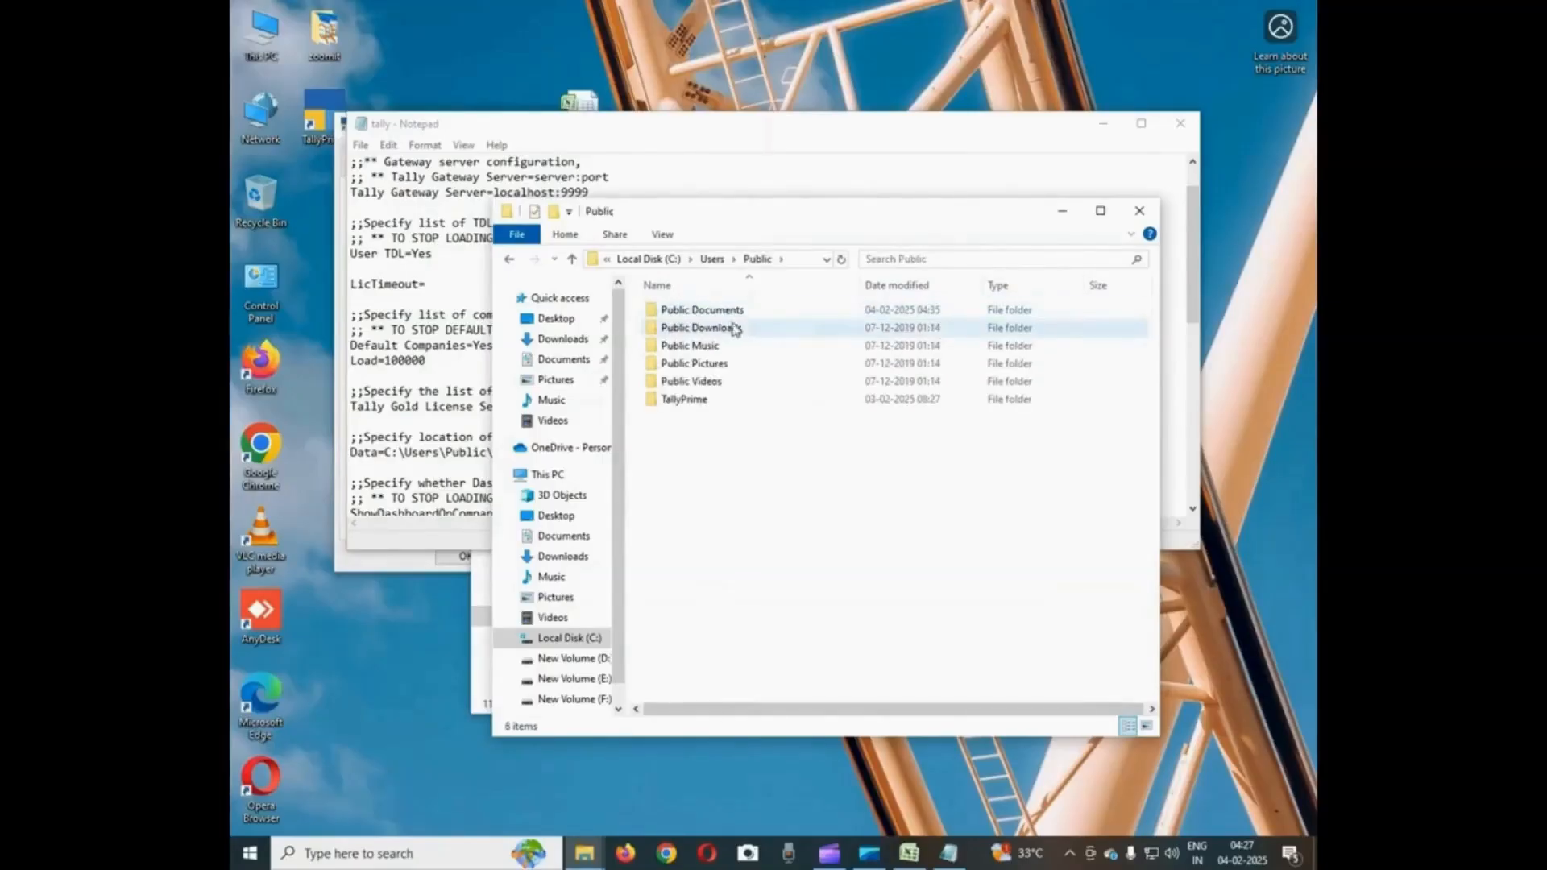
{"action": "double_click", "coordinate": [727, 403]}
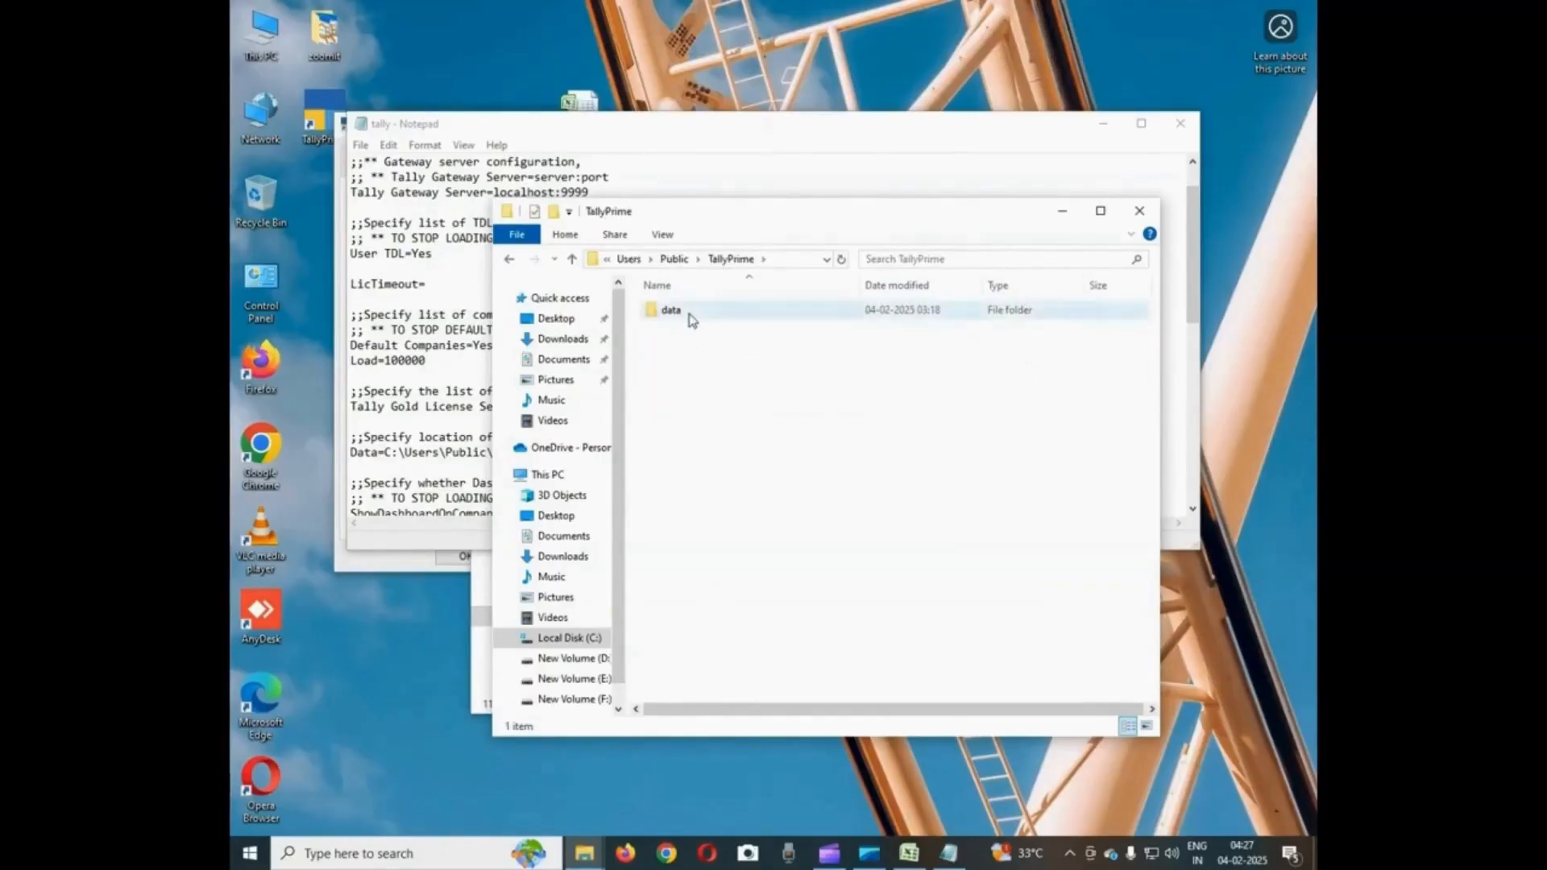
{"action": "left_click", "coordinate": [710, 316]}
{"action": "double_click", "coordinate": [726, 316]}
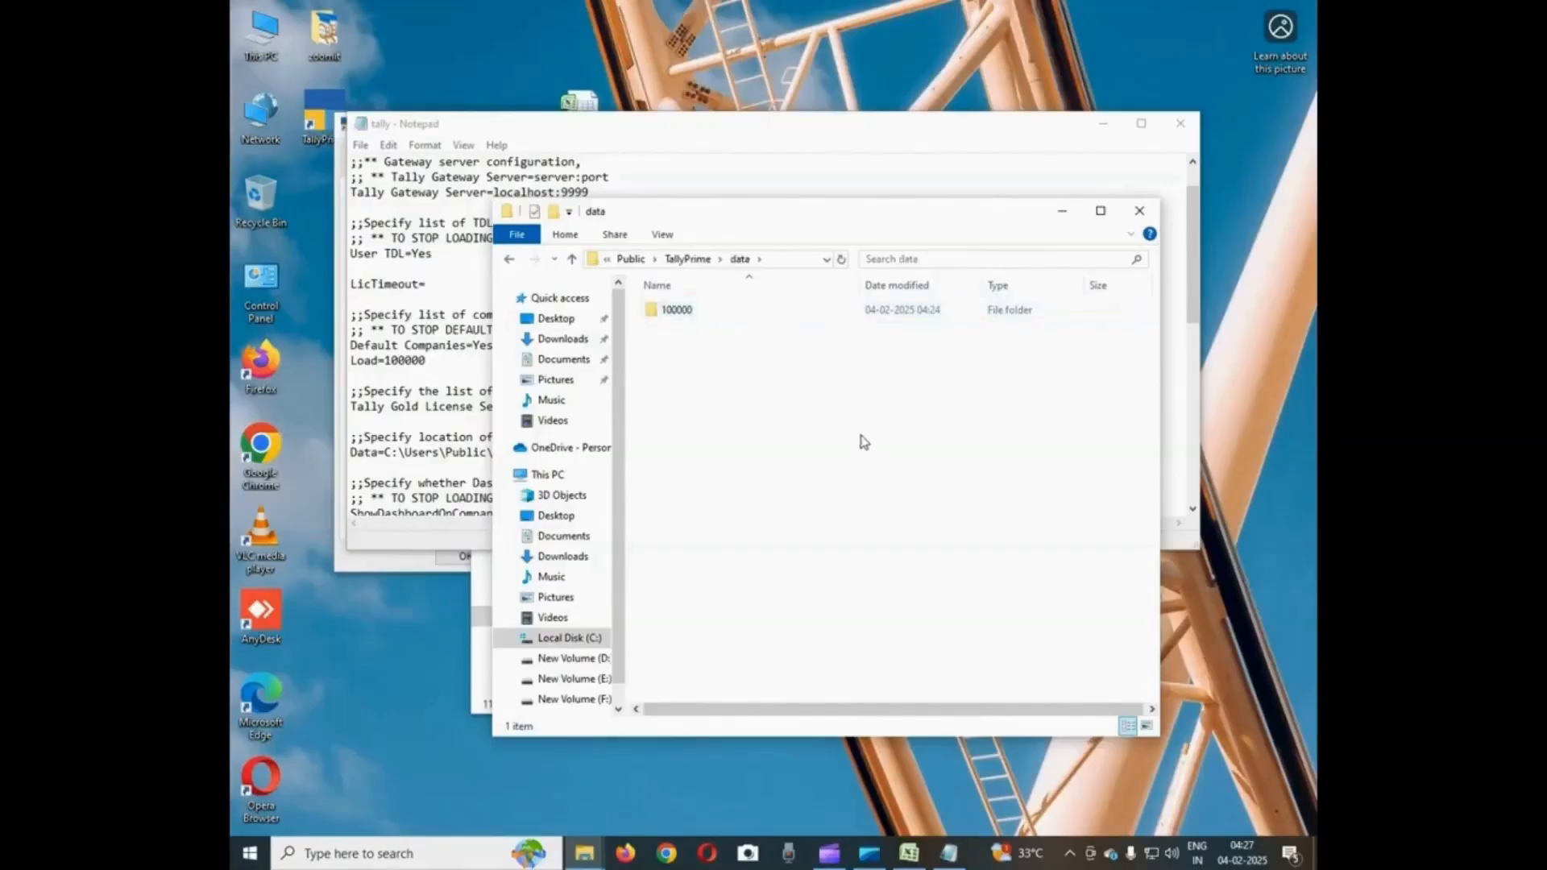
Examine the files inside the 100000 company folder and return to the data folder
{"action": "left_click", "coordinate": [719, 318]}
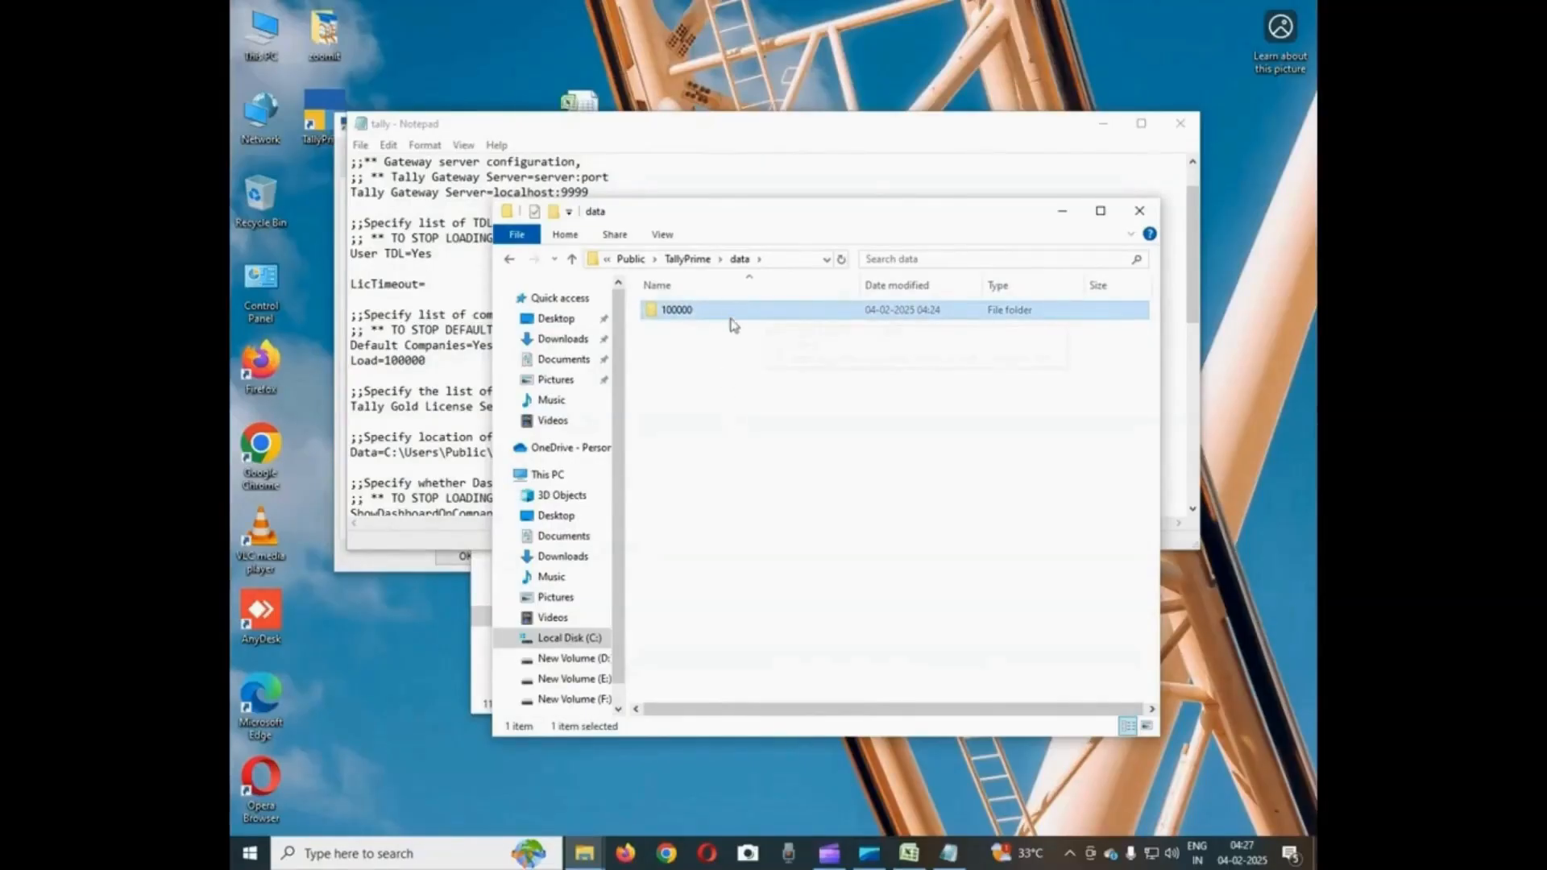
{"action": "double_click", "coordinate": [732, 321]}
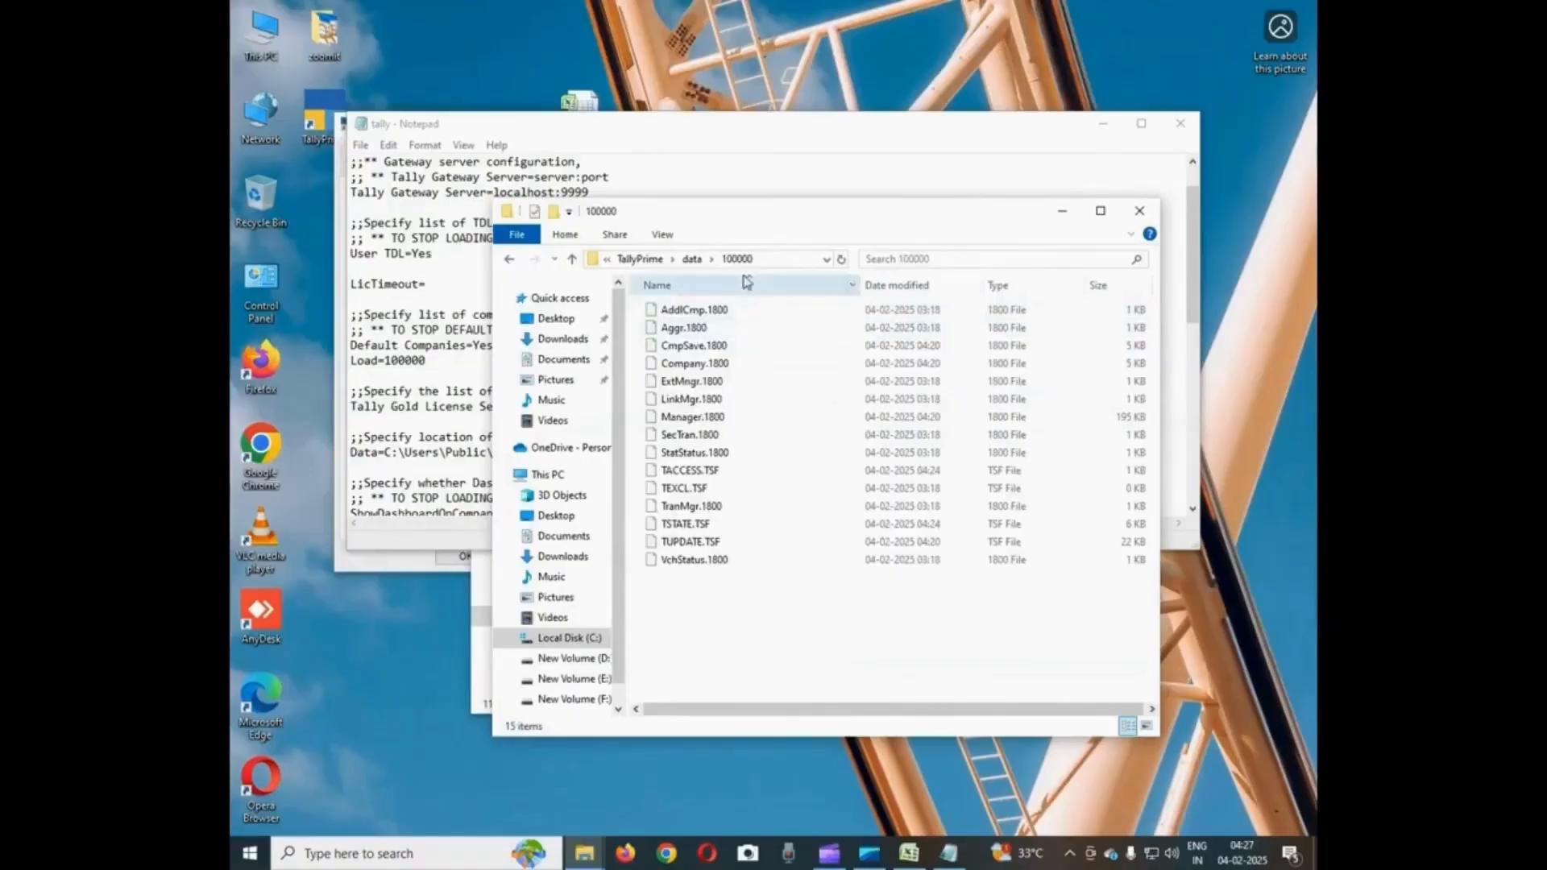
{"action": "left_click", "coordinate": [691, 260]}
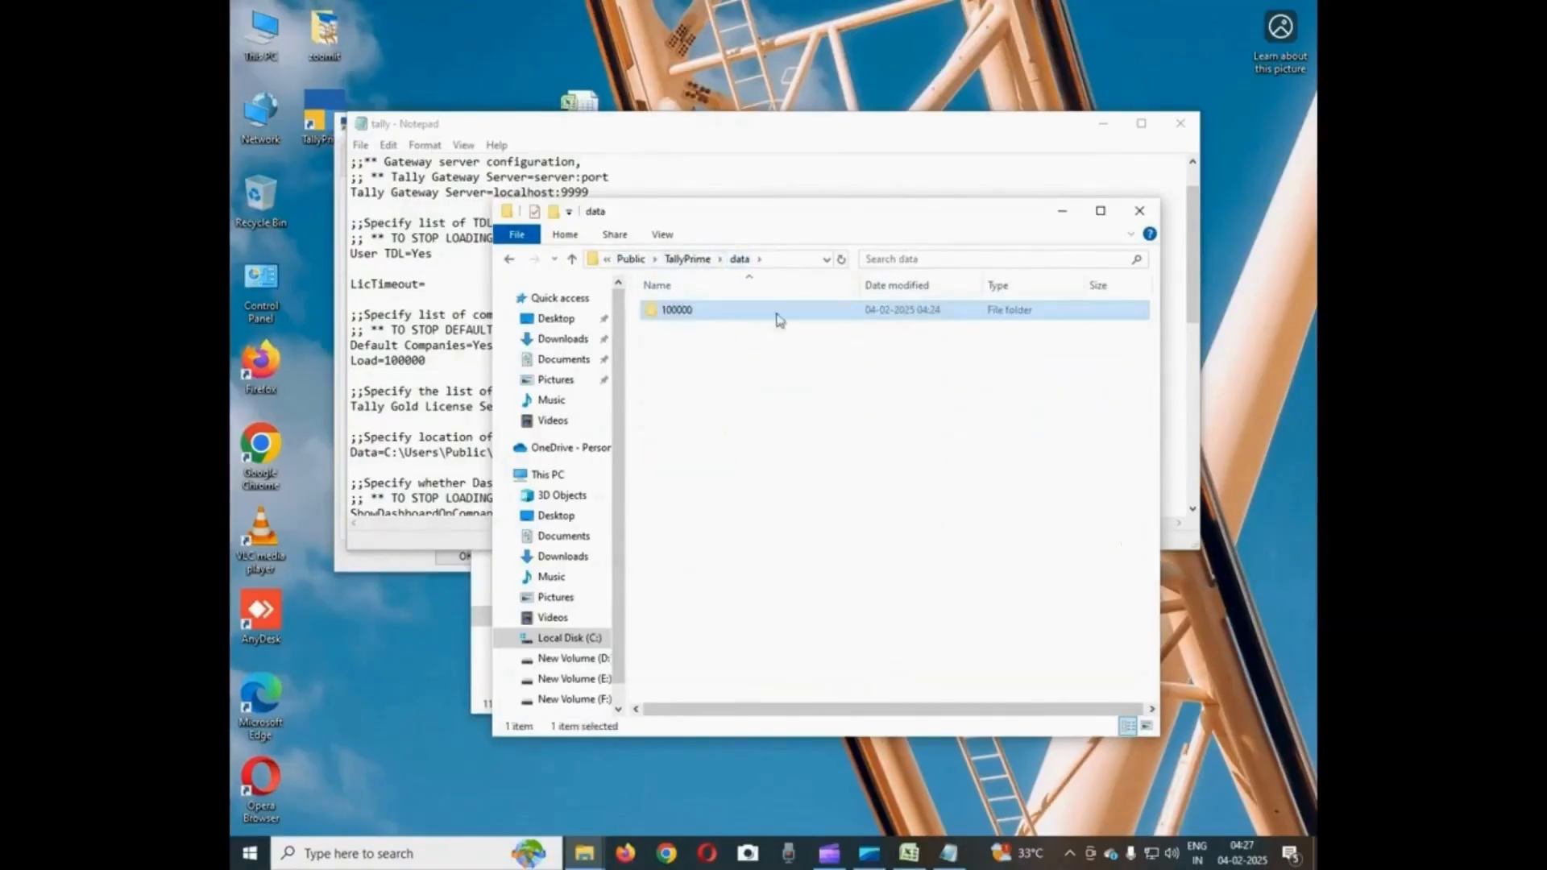
Rename the company folder 100000 as 100001
{"action": "right_click", "coordinate": [704, 321]}
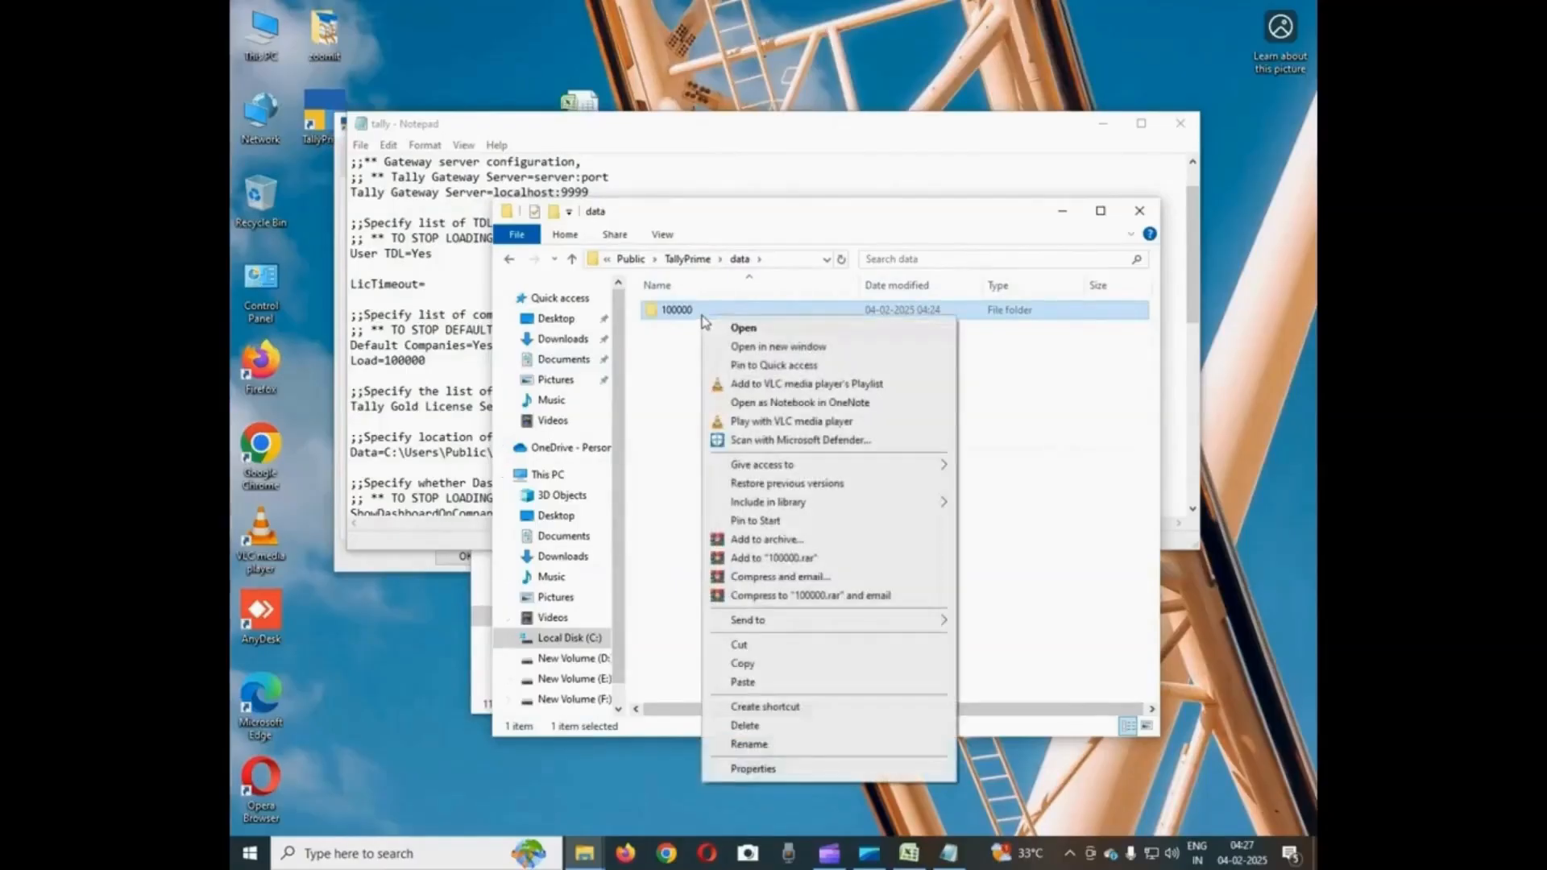
{"action": "left_click", "coordinate": [749, 743]}
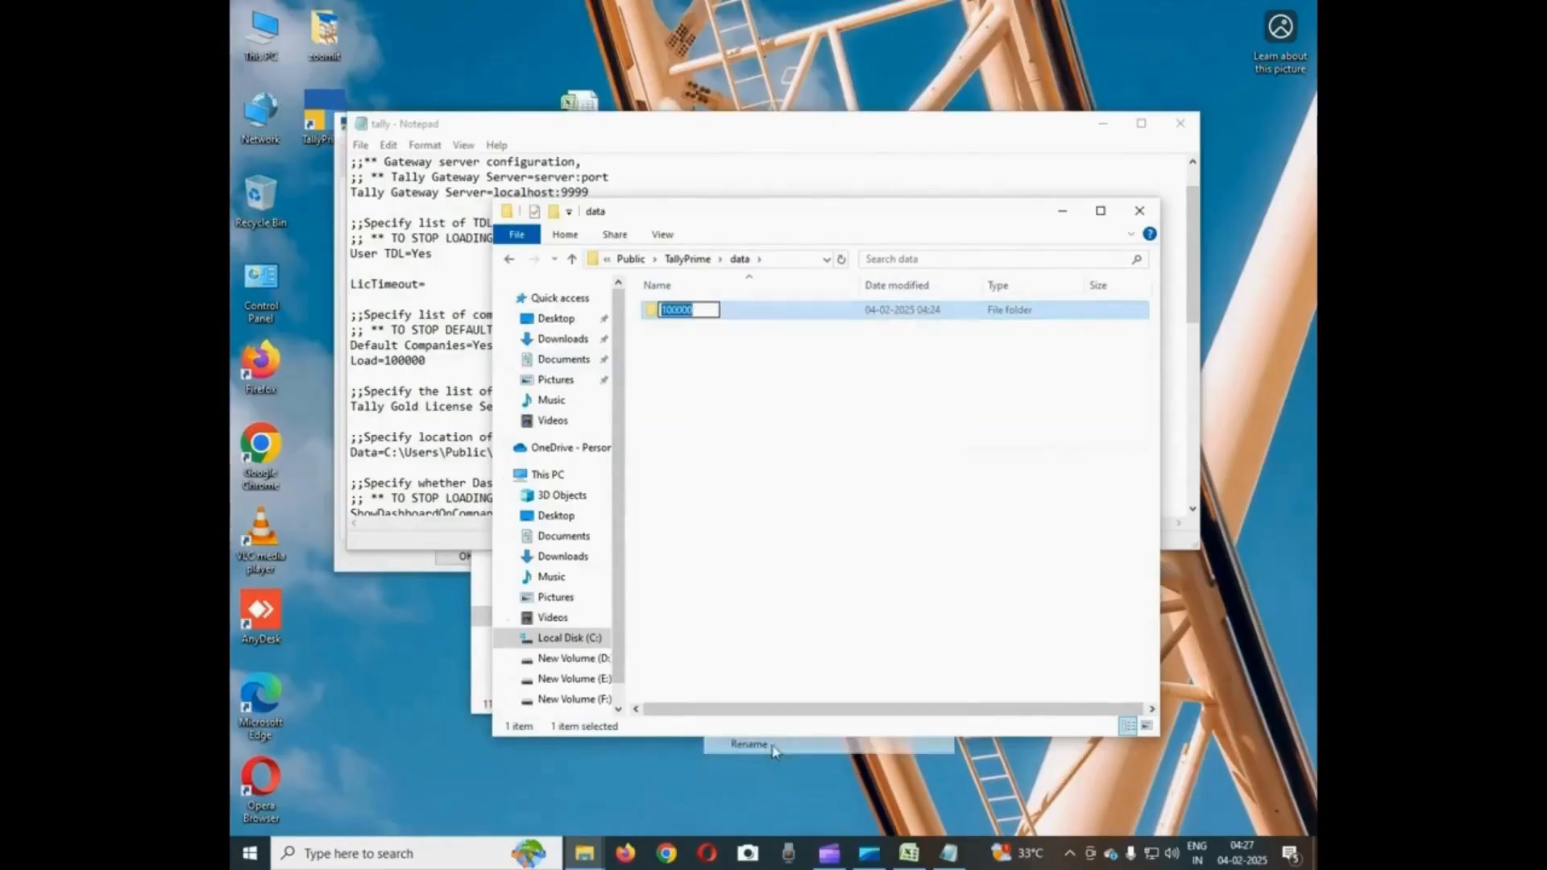
{"action": "key", "text": "Right"}
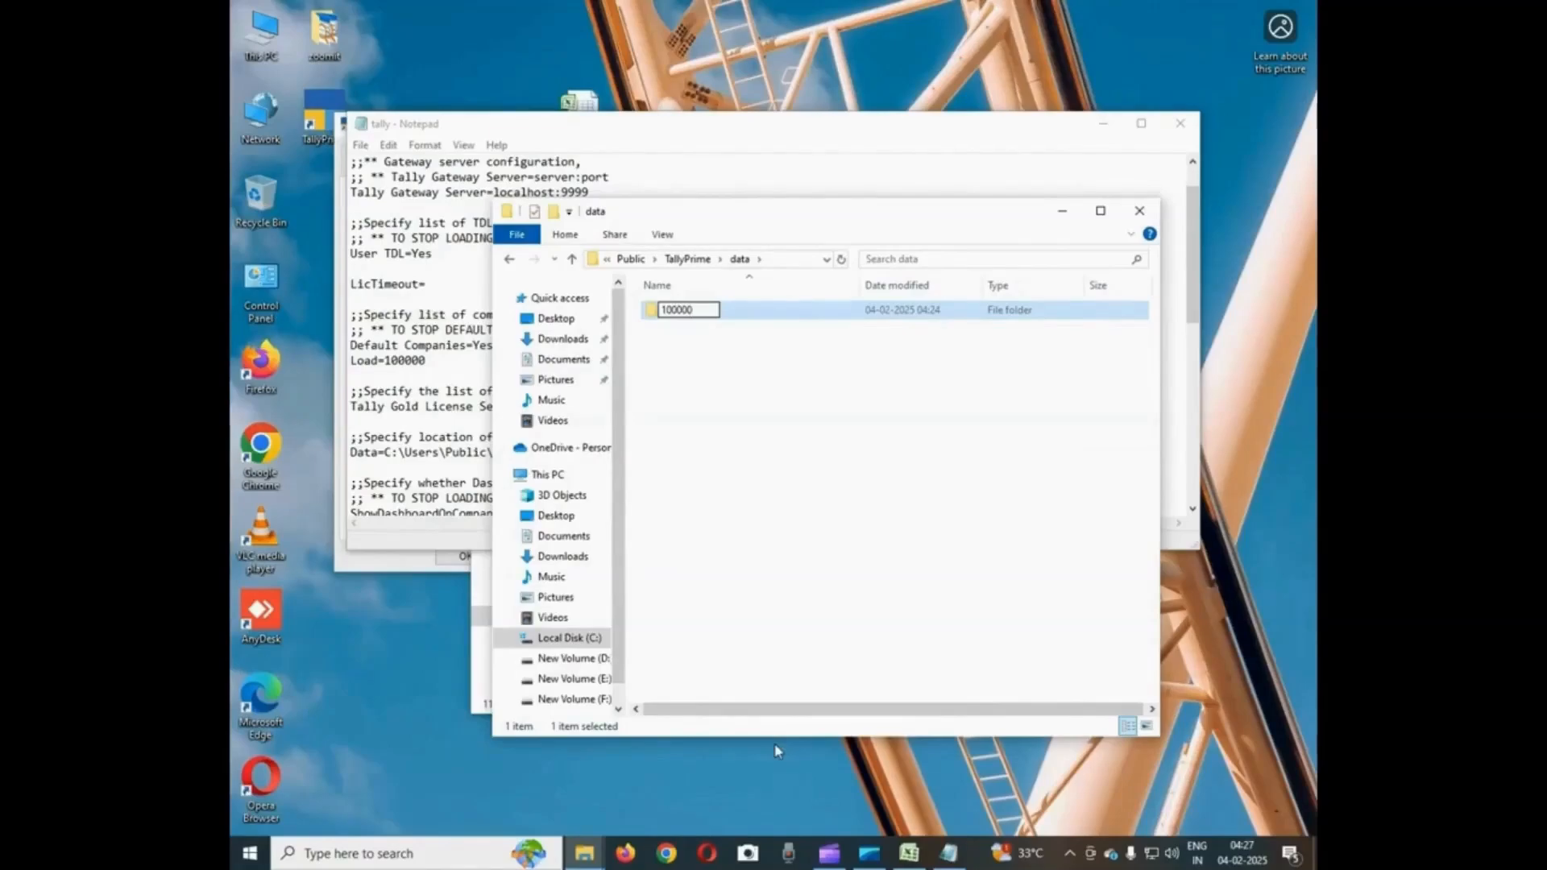
{"action": "key", "text": "BackSpace"}
{"action": "type", "text": "1"}
{"action": "key", "text": "Return"}
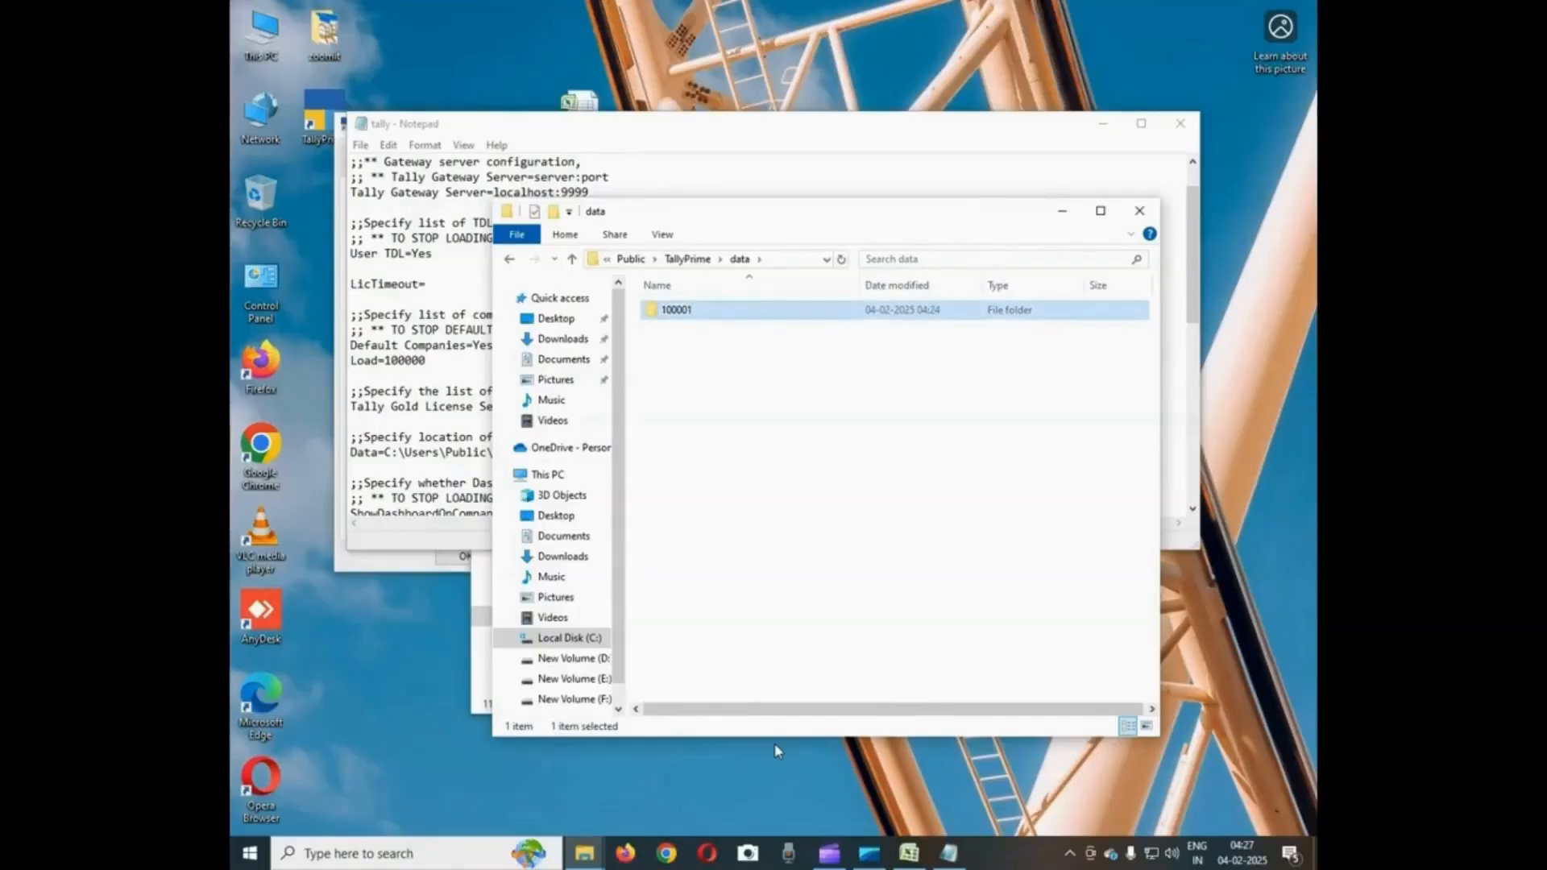
{"action": "left_click", "coordinate": [899, 456]}
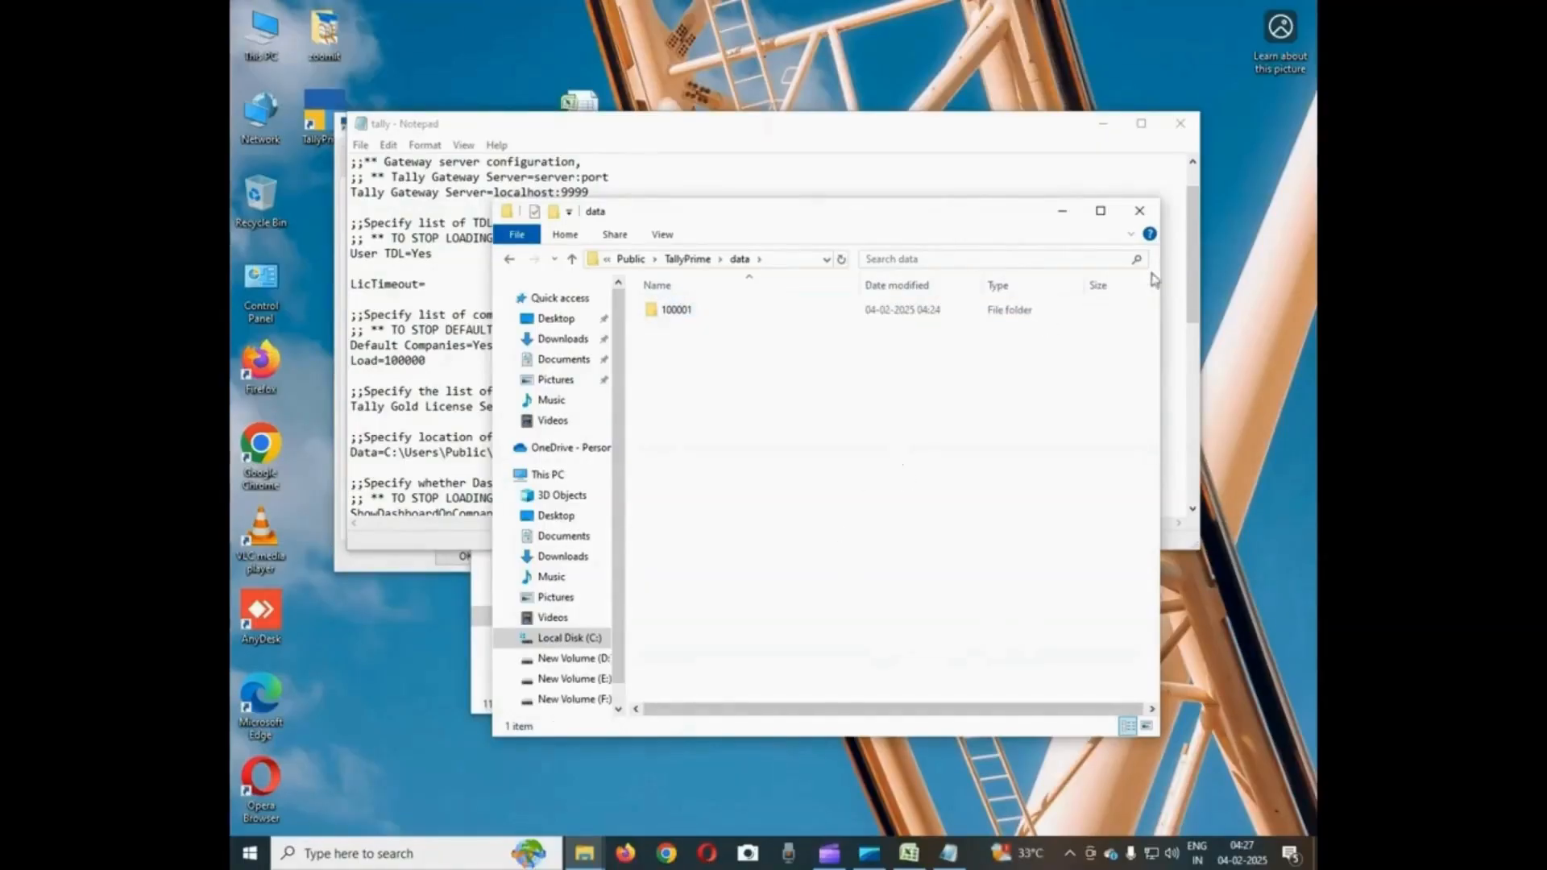
Close the data folder, the tally Notepad file, the TallyPrime program folder and the shortcut's properties
{"action": "left_click", "coordinate": [1139, 210]}
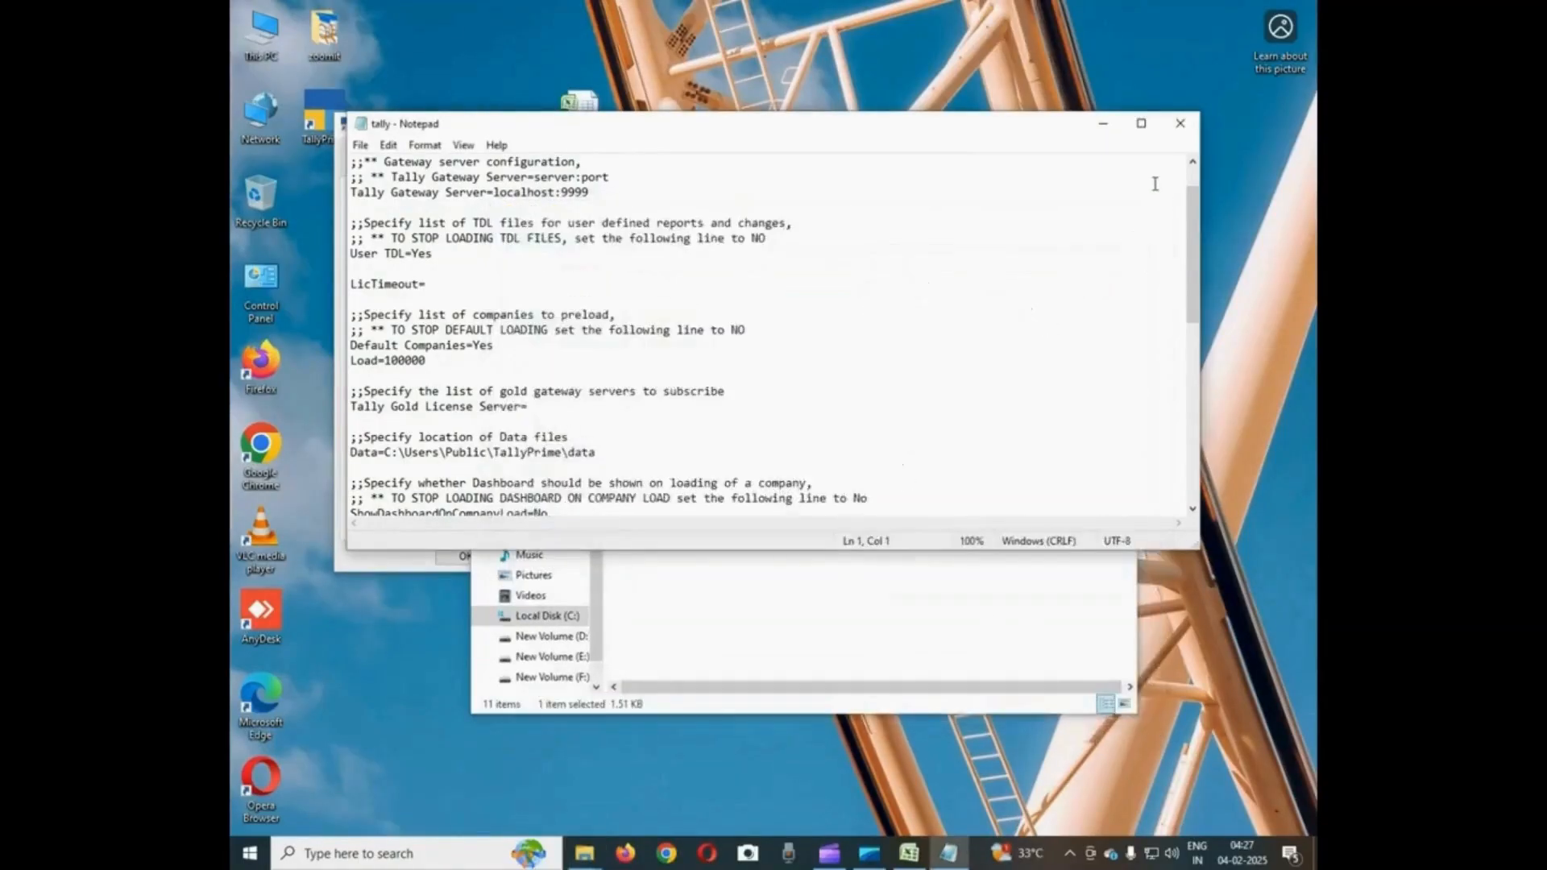
{"action": "left_click", "coordinate": [1179, 123]}
{"action": "left_click", "coordinate": [1120, 187]}
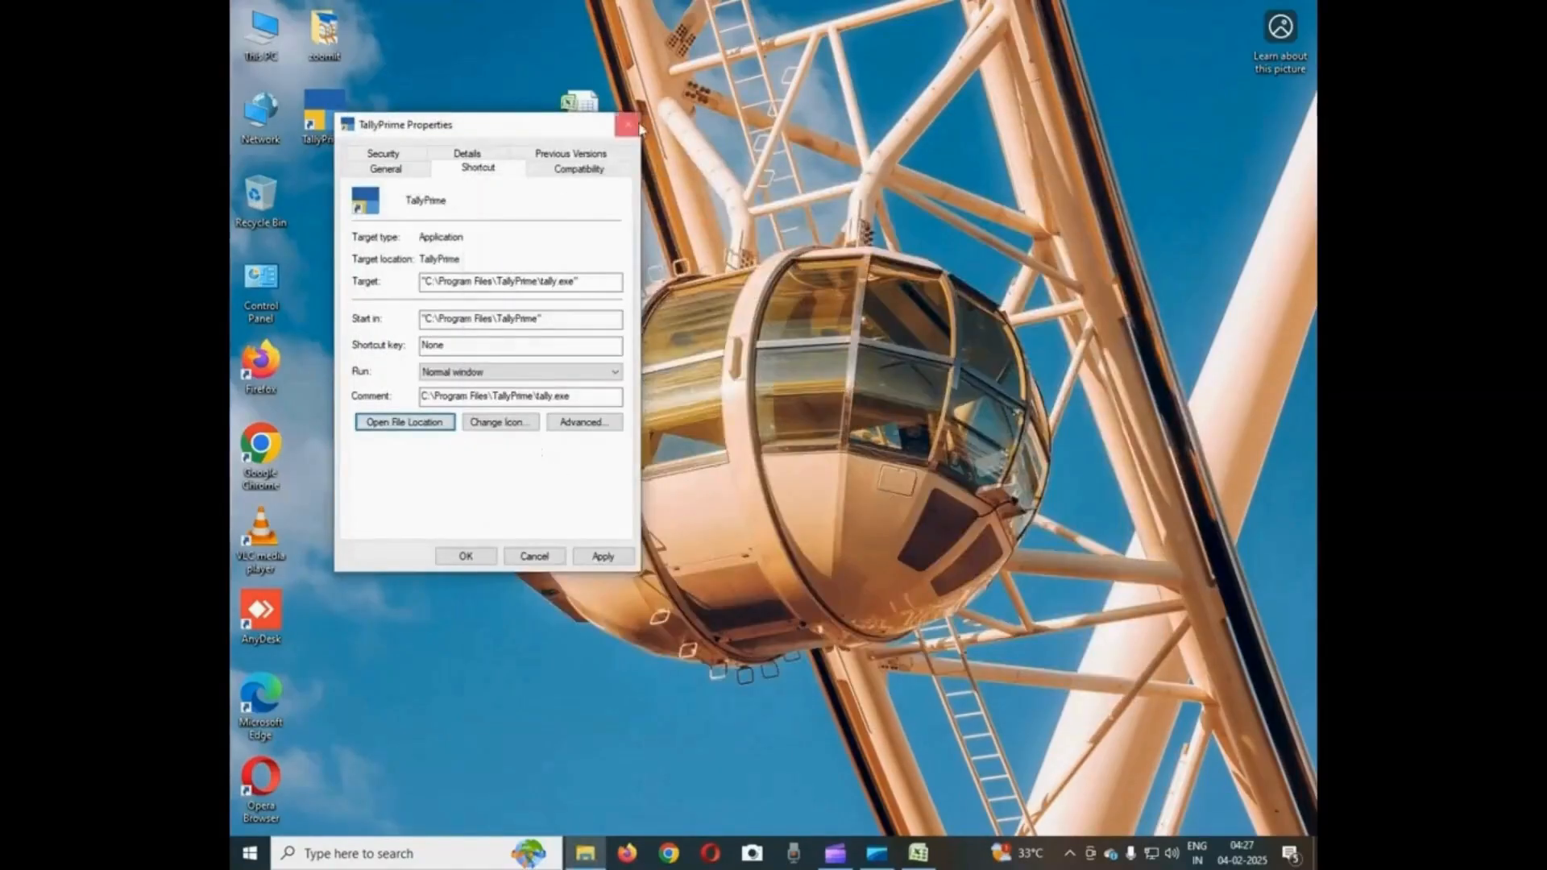
{"action": "left_click", "coordinate": [637, 126]}
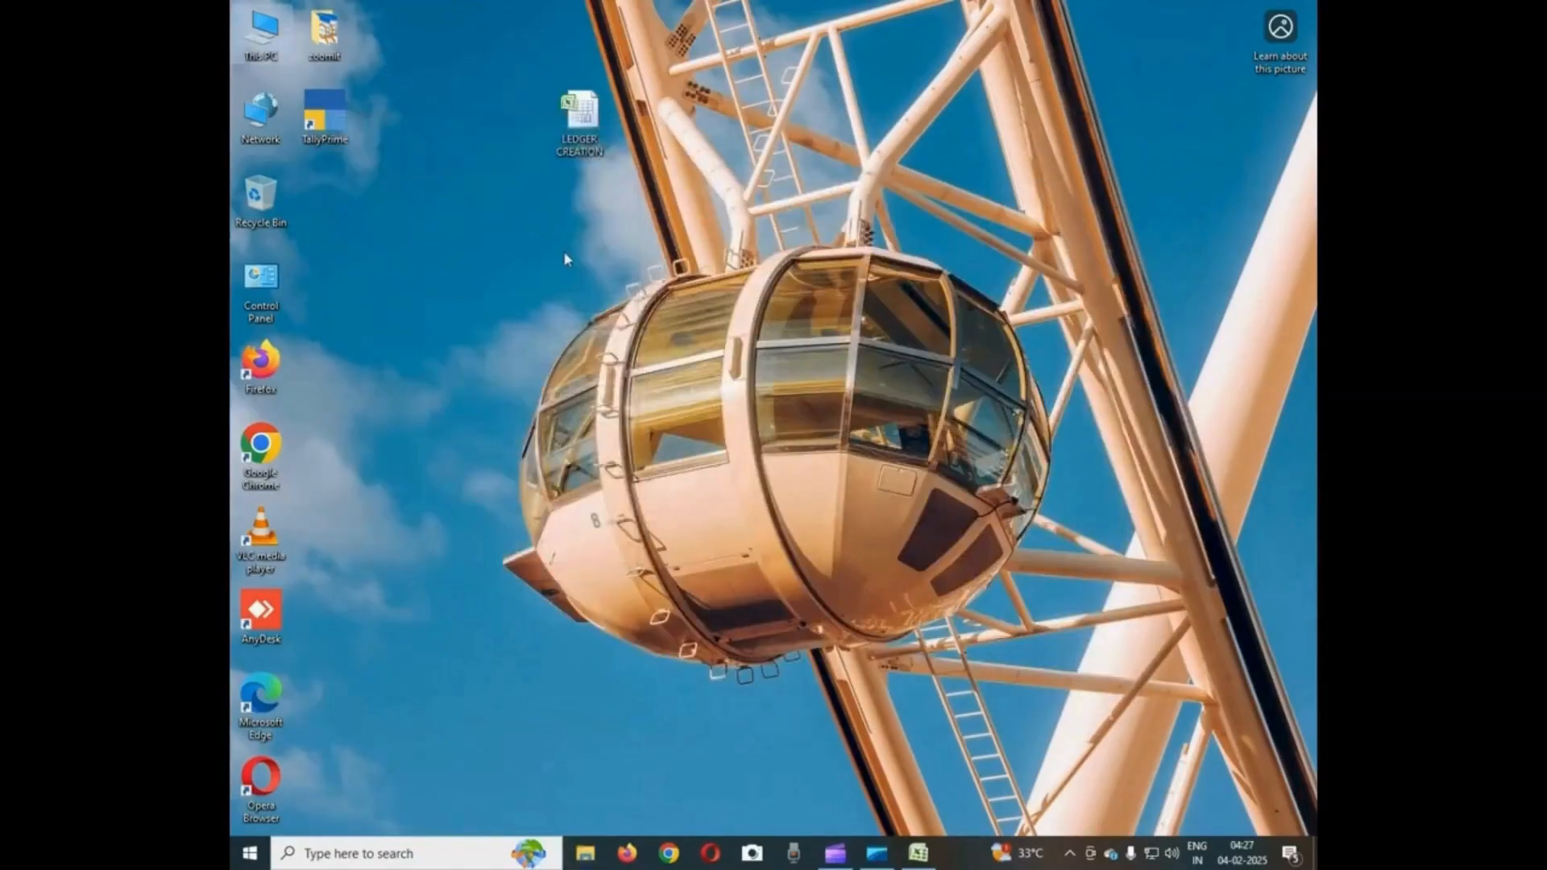
Start TallyPrime in Educational mode and open ABC COMPANY, number 100001, from the list of companies
{"action": "double_click", "coordinate": [325, 119]}
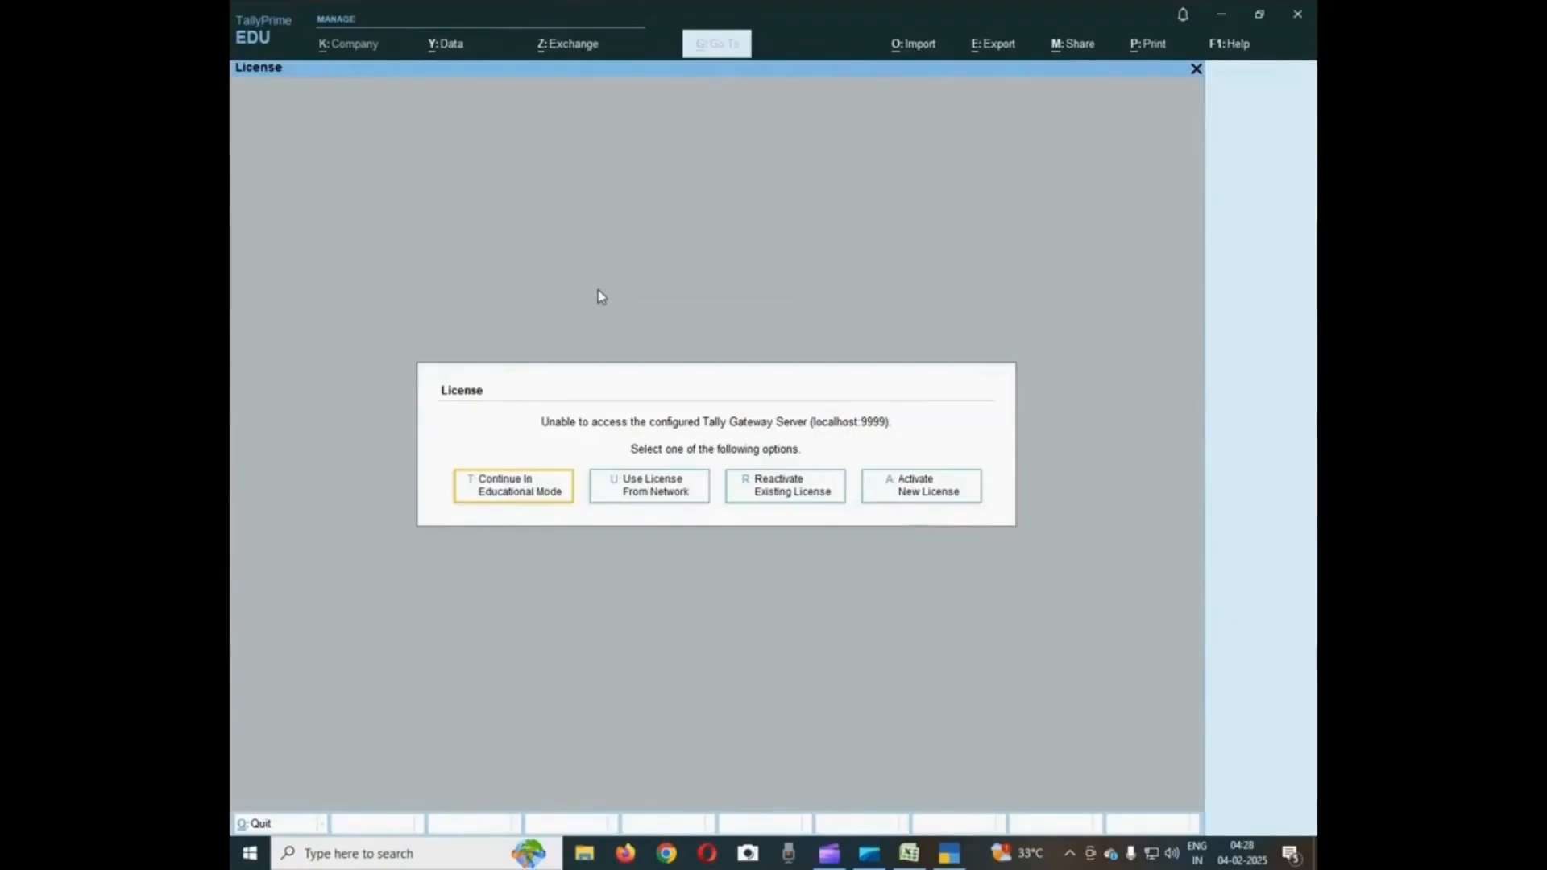
{"action": "left_click", "coordinate": [516, 496]}
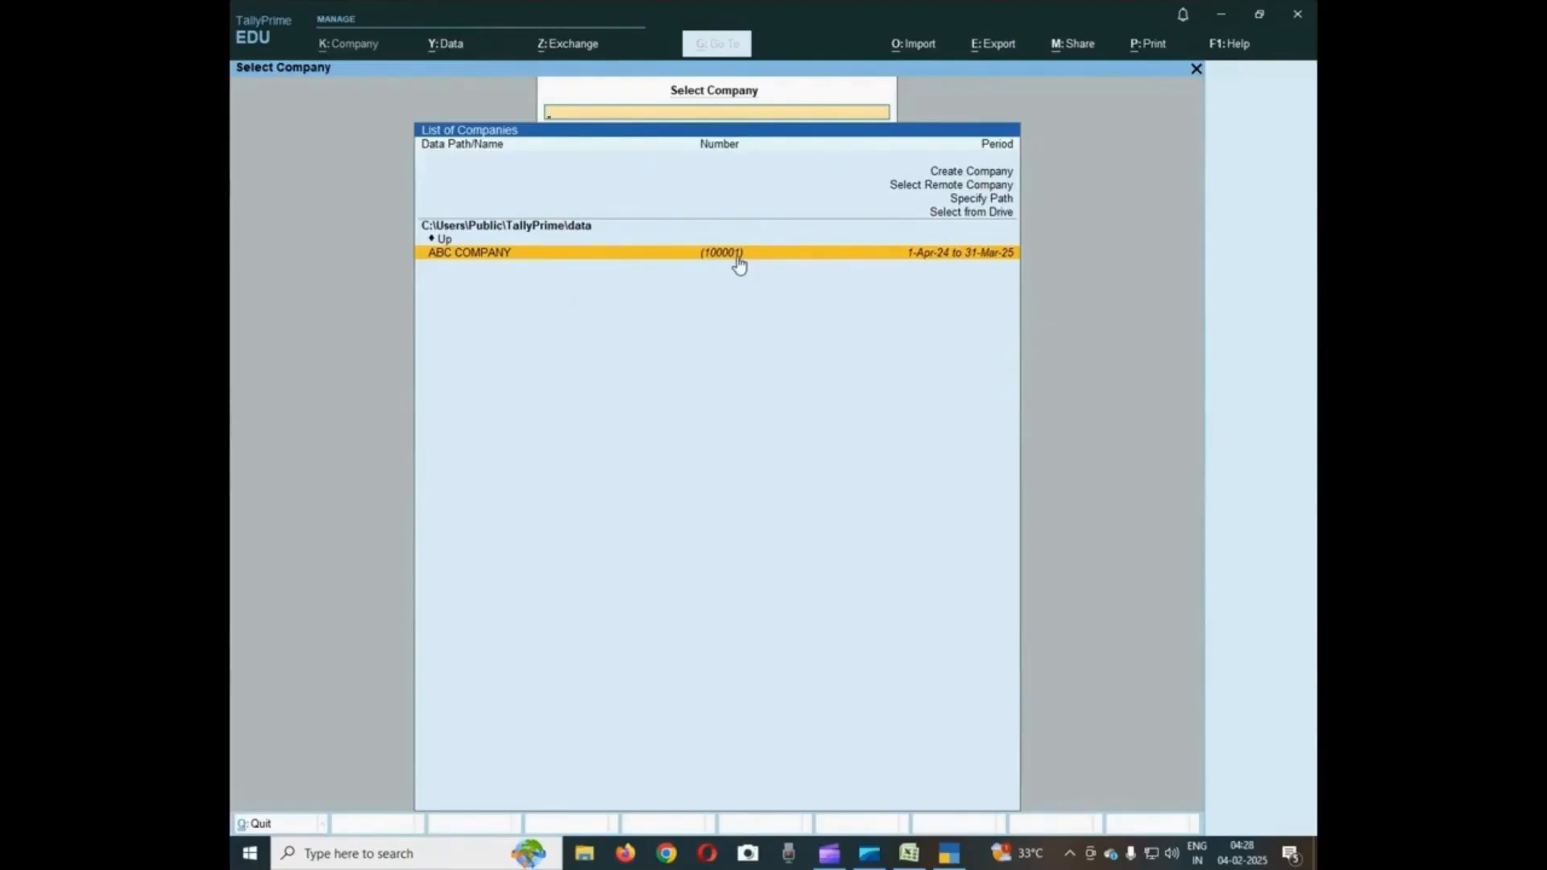
{"action": "key", "text": "Up"}
{"action": "key", "text": "Up"}
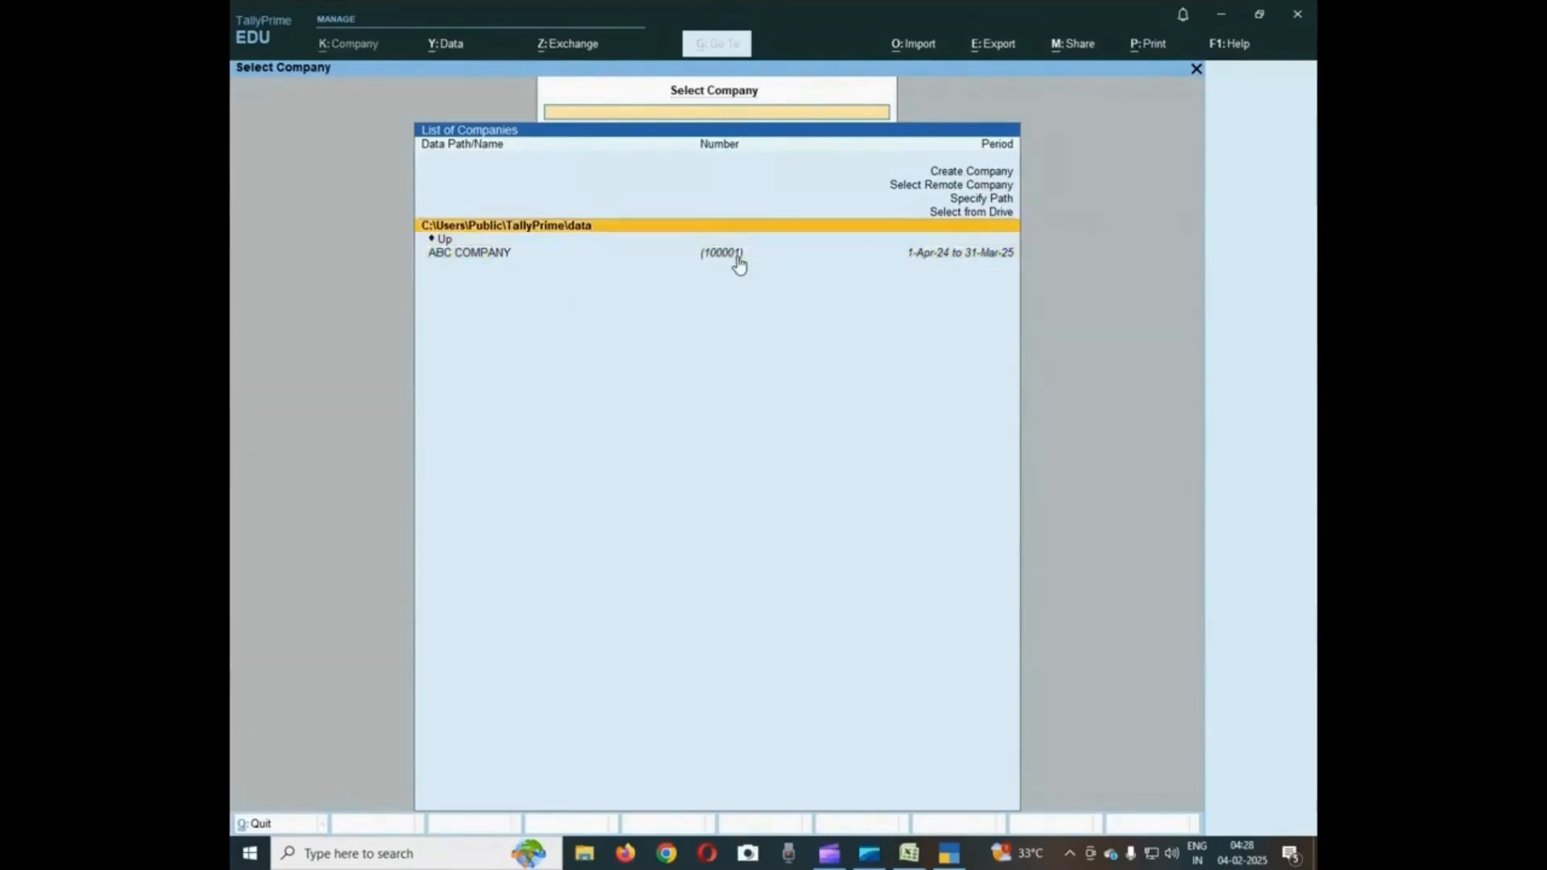
{"action": "key", "text": "Down"}
{"action": "key", "text": "Down"}
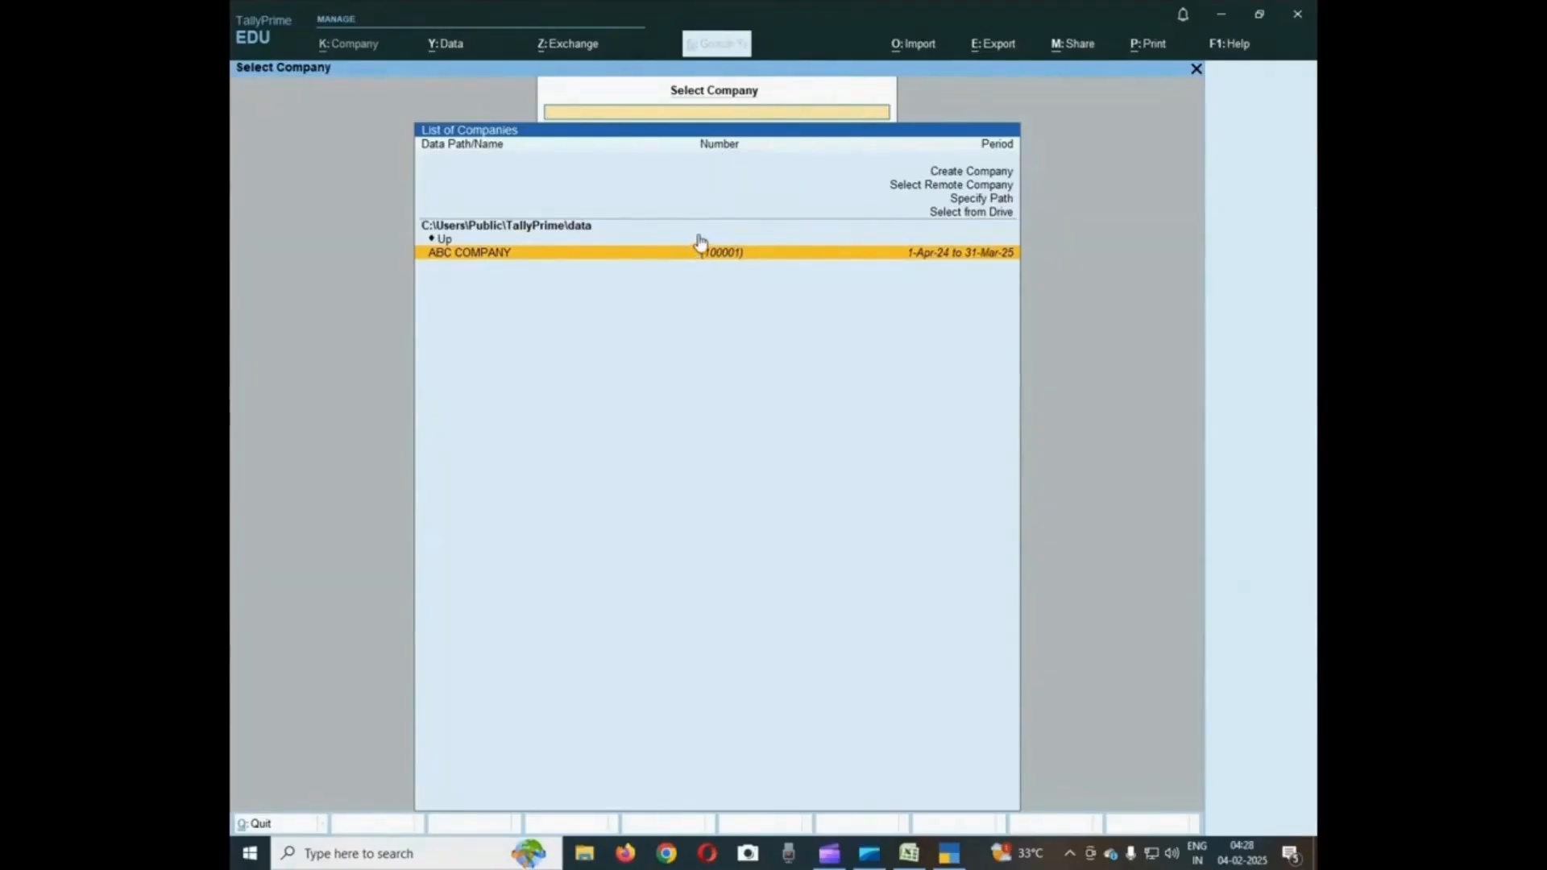
{"action": "mouse_move", "coordinate": [686, 233]}
{"action": "left_mouse_down"}
{"action": "mouse_move", "coordinate": [799, 288]}
{"action": "mouse_move", "coordinate": [750, 273]}
{"action": "left_mouse_up"}
{"action": "key", "text": "Escape"}
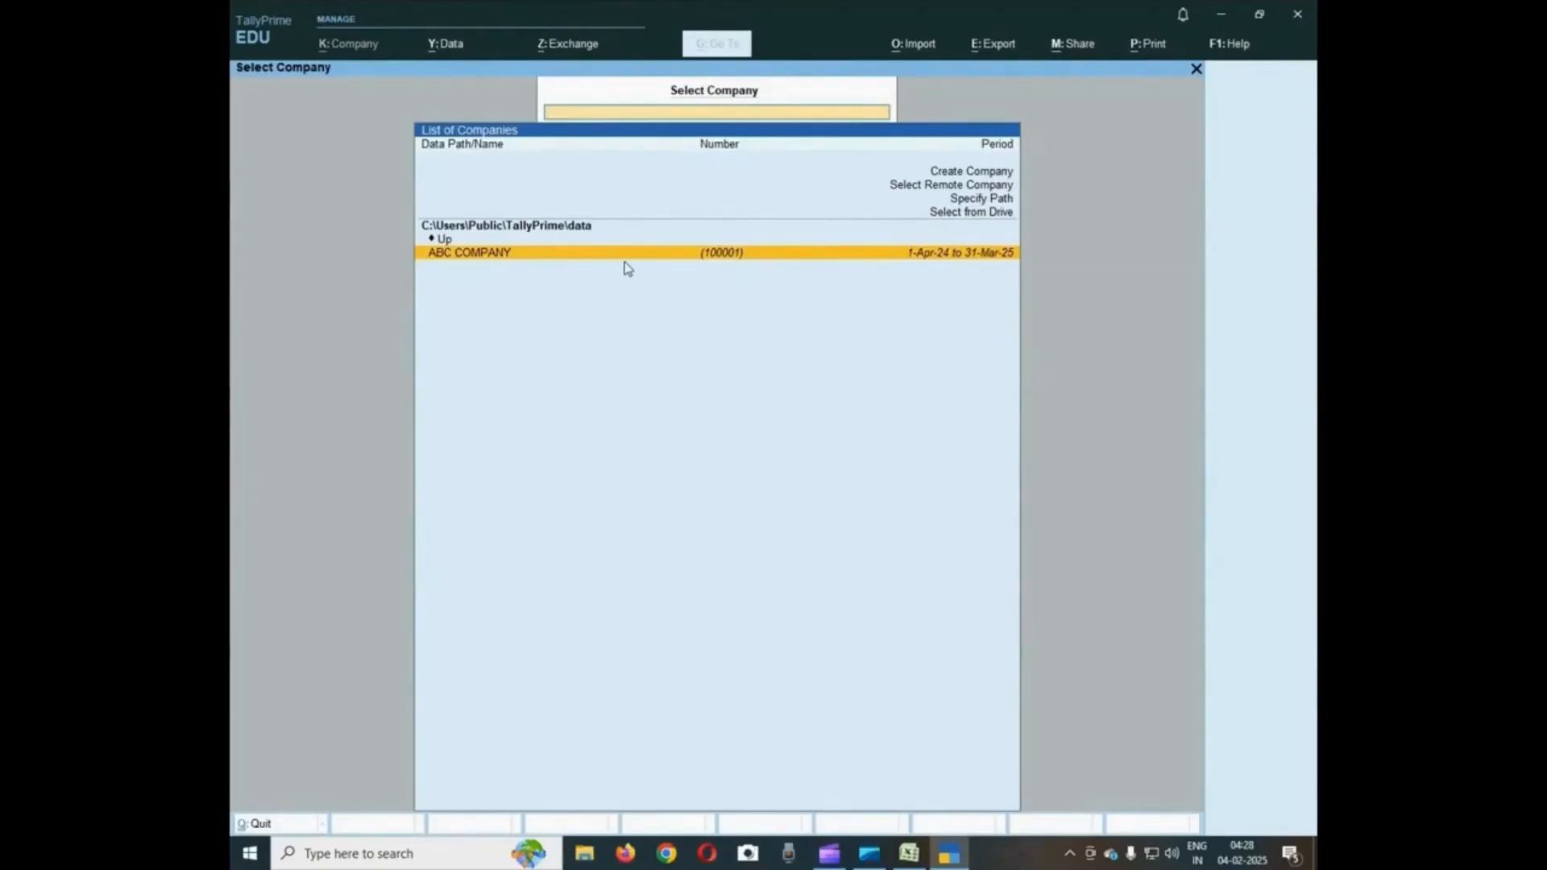
{"action": "key", "text": "Return"}
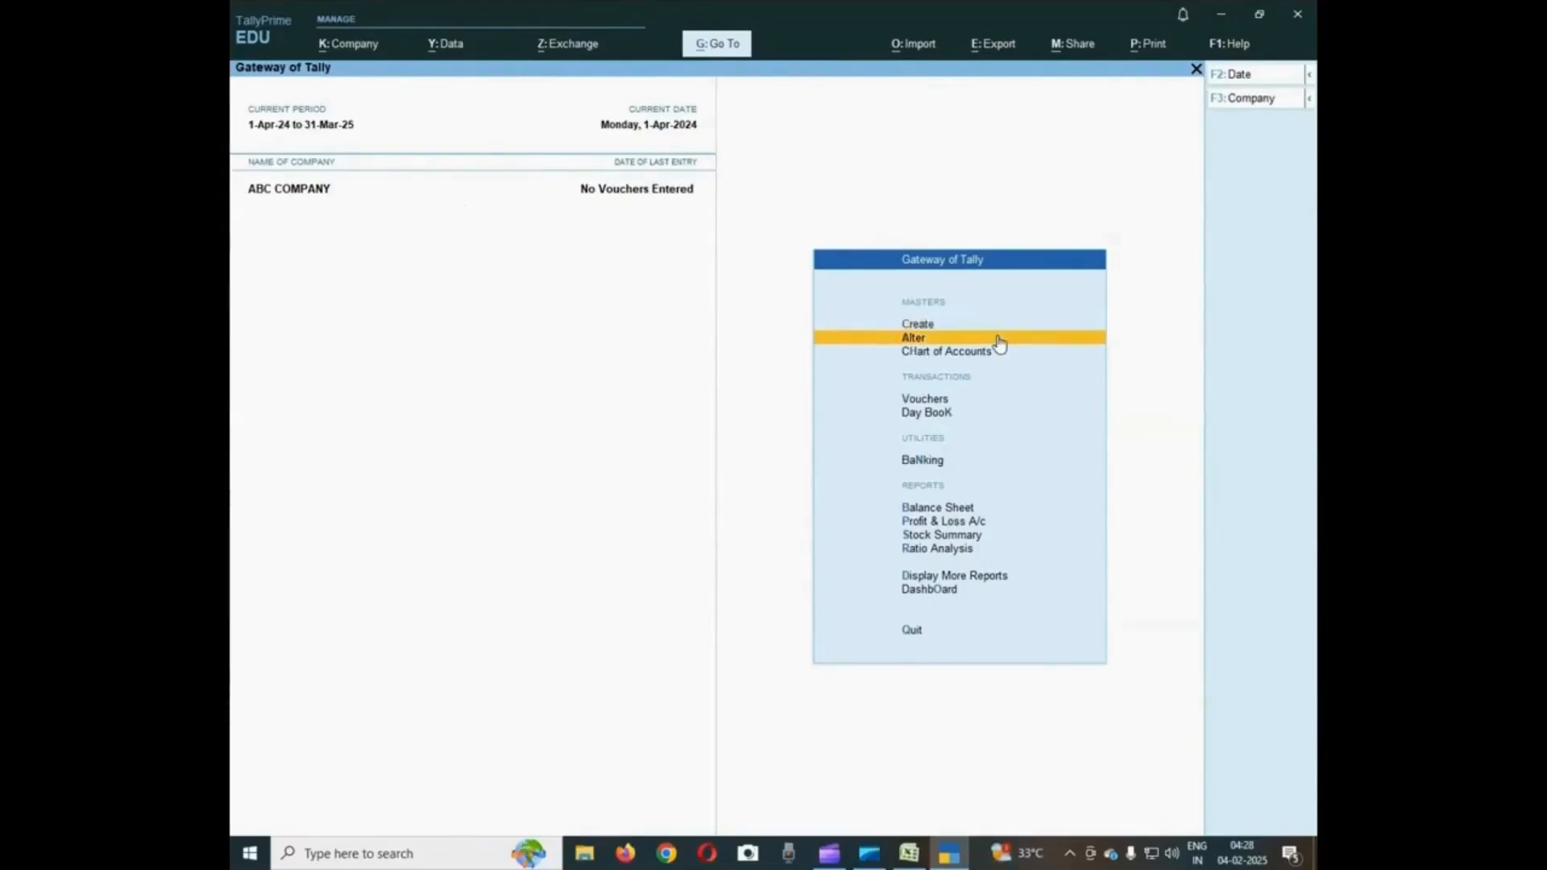
{"action": "key", "text": "Return"}
{"action": "key", "text": "Down"}
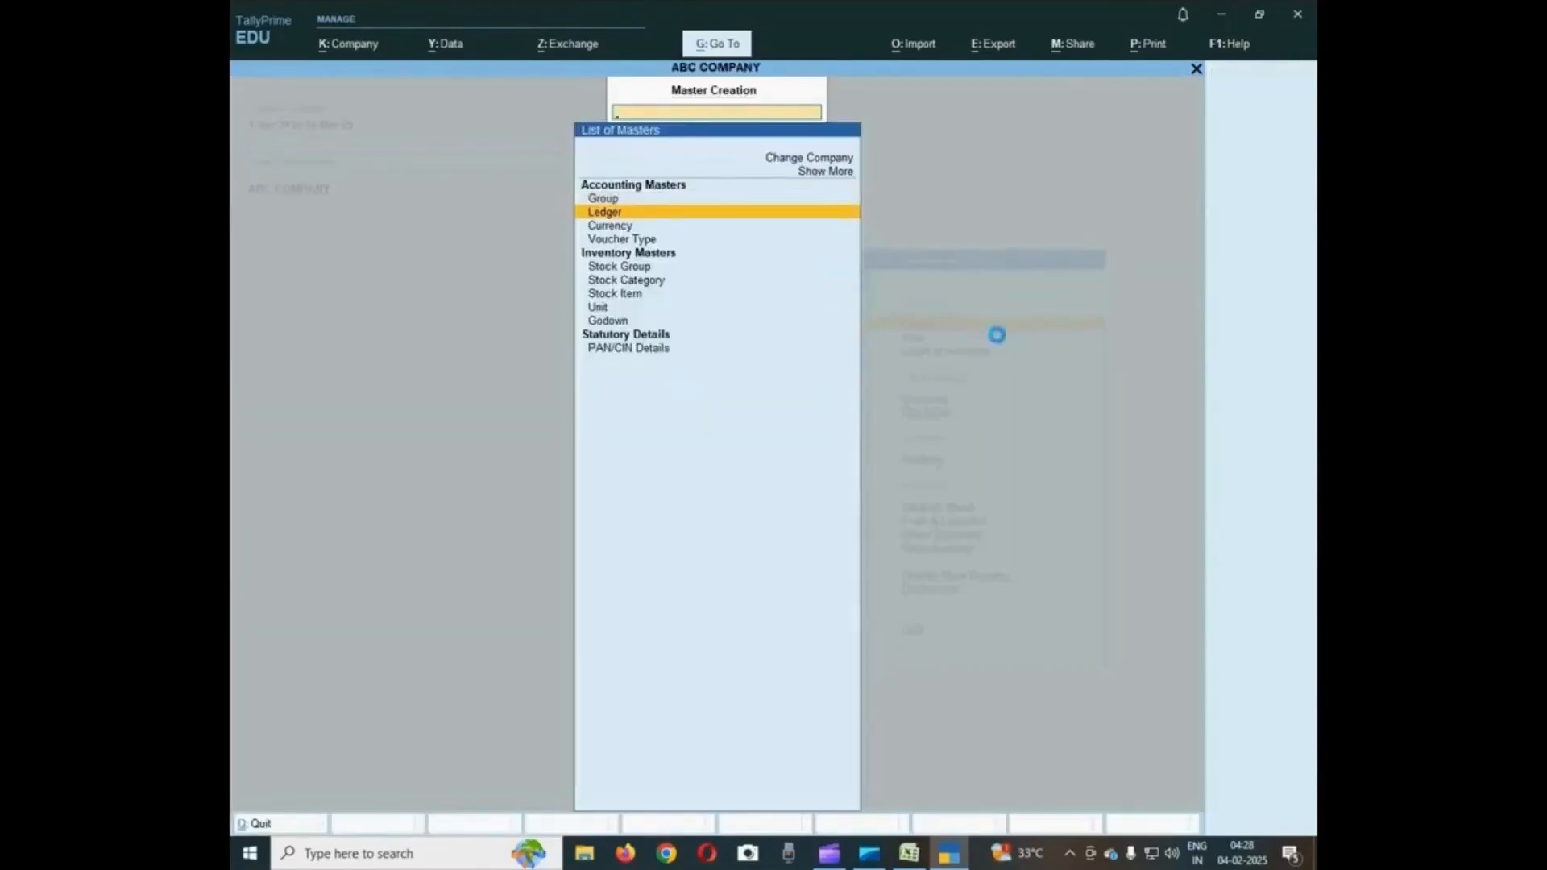
{"action": "key", "text": "Return"}
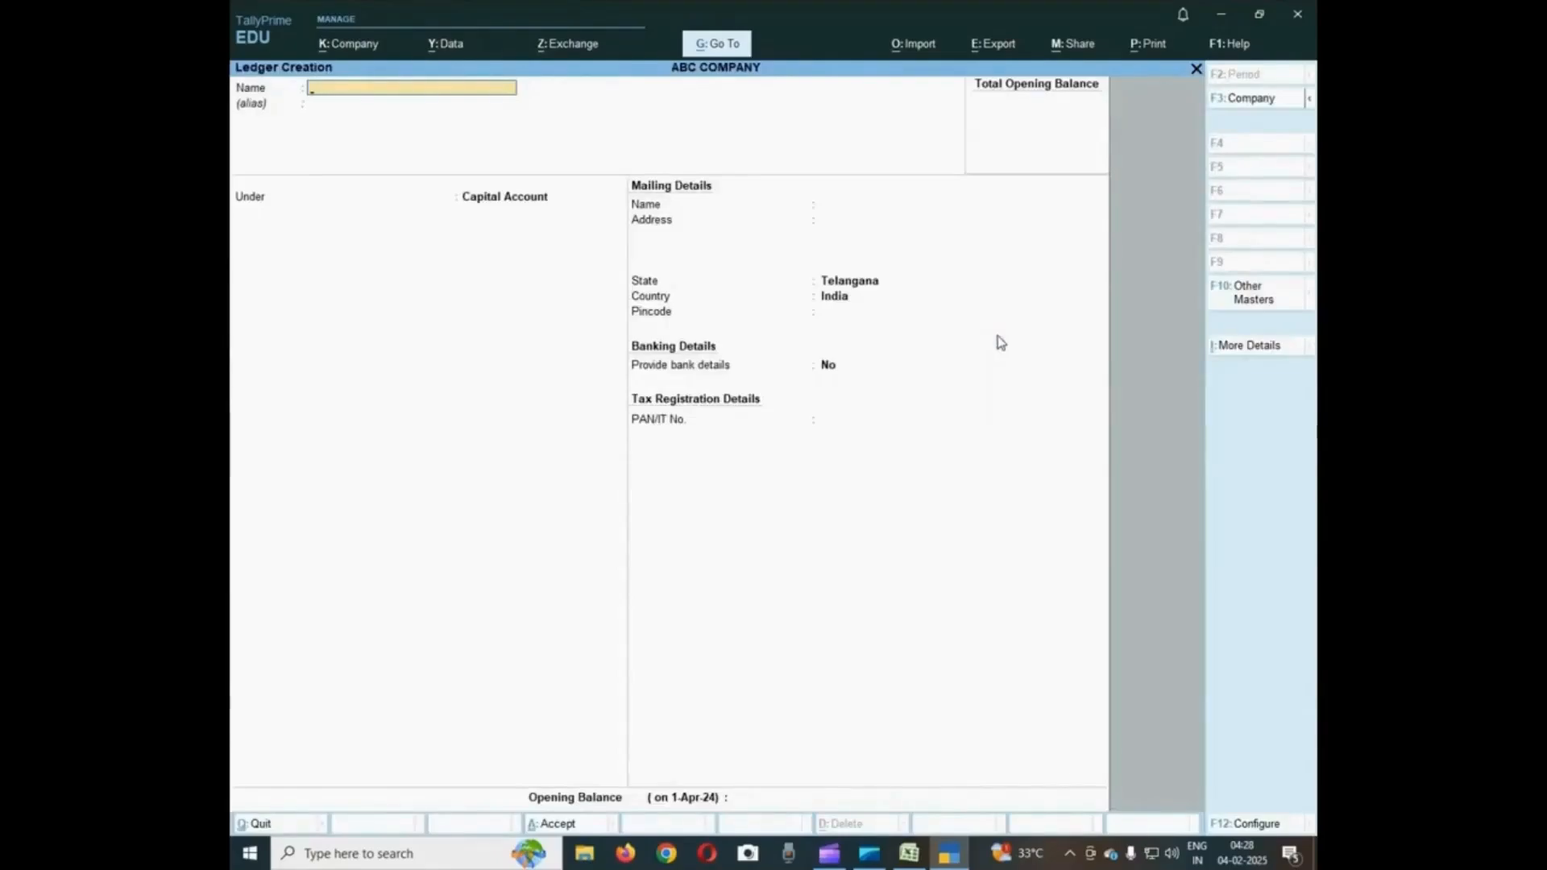
{"action": "key", "text": "Escape"}
{"action": "key", "text": "Return"}
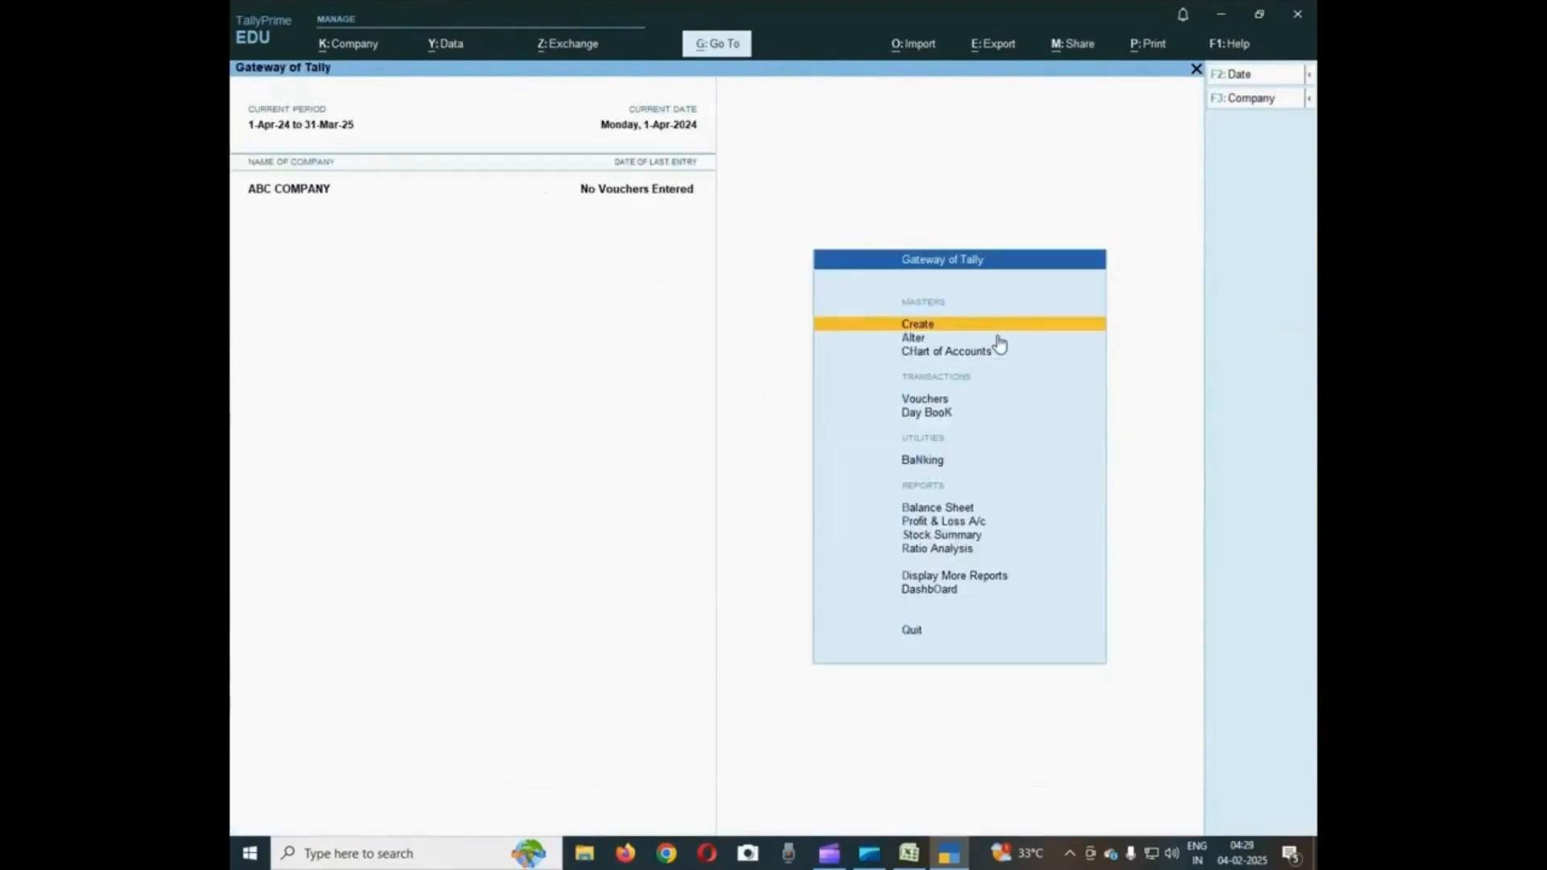